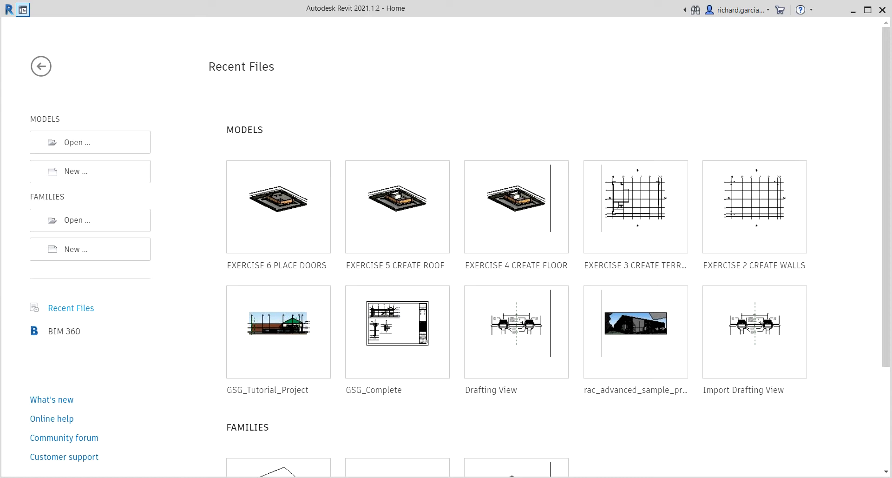
Step: Create a new project from the template EXERCISE 1 CREATE PROJECT.rte in the Revit Architecture 2021 folder
left_click(69, 175)
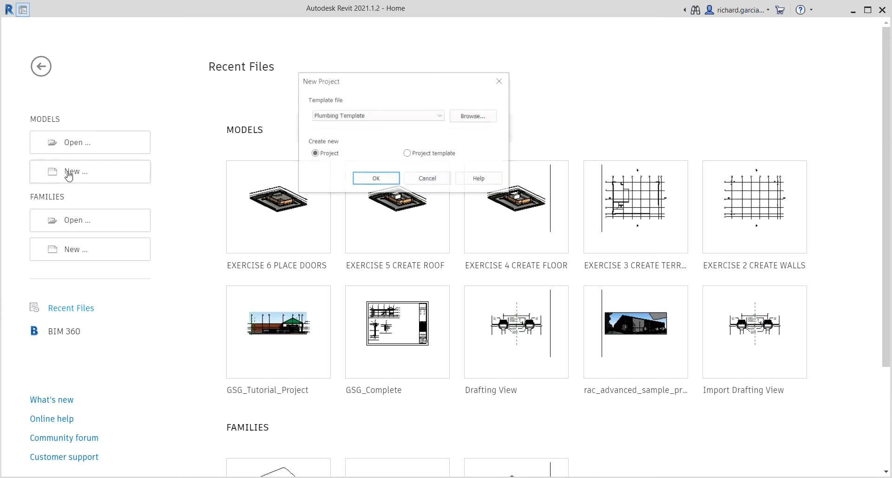
left_click(468, 119)
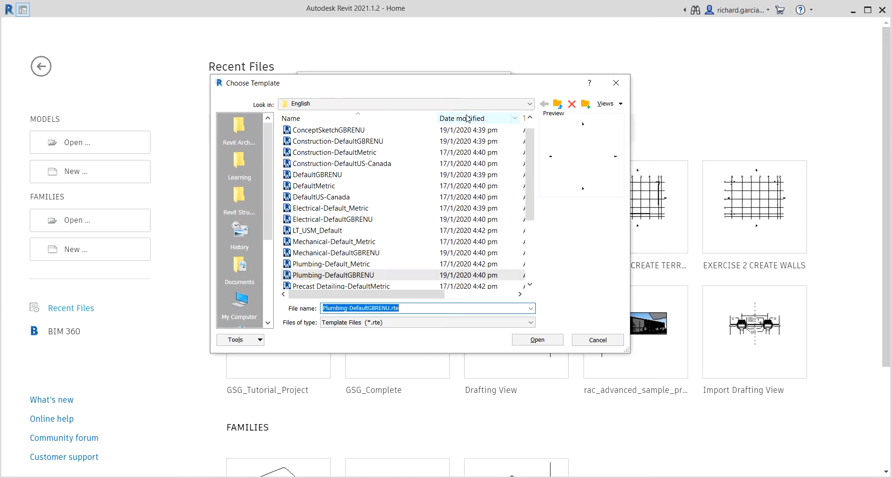
left_click(245, 124)
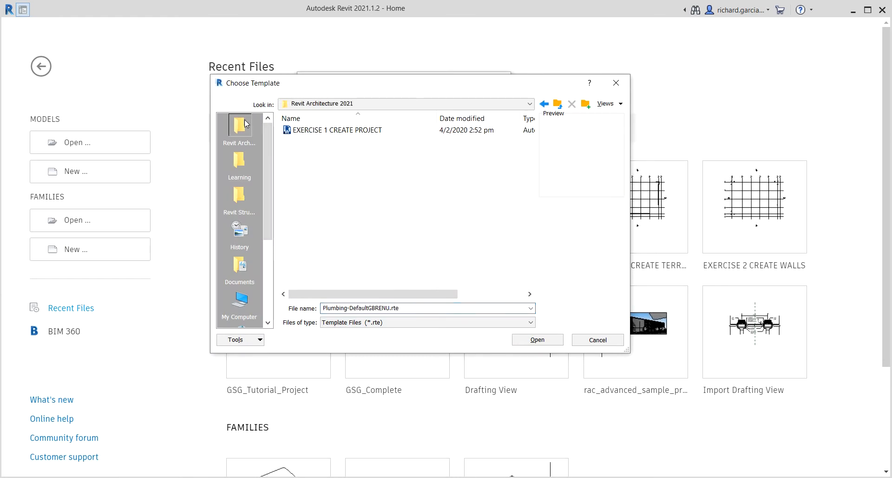
left_click(287, 130)
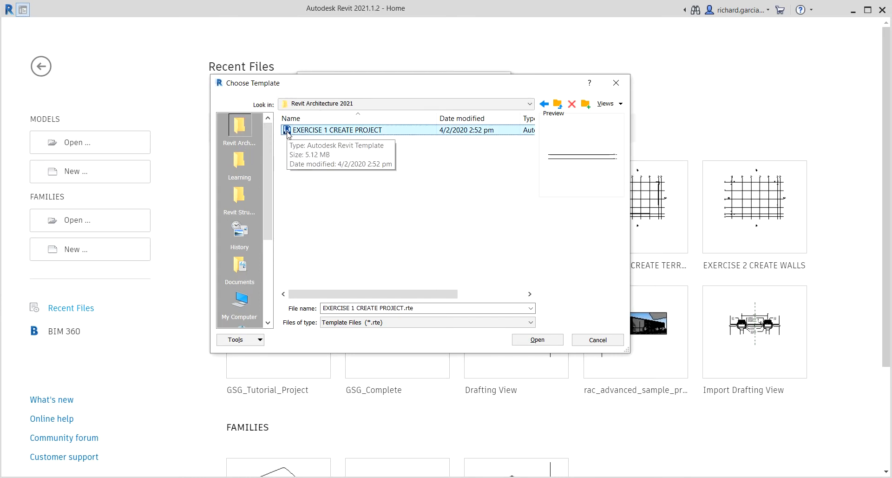
left_click(537, 340)
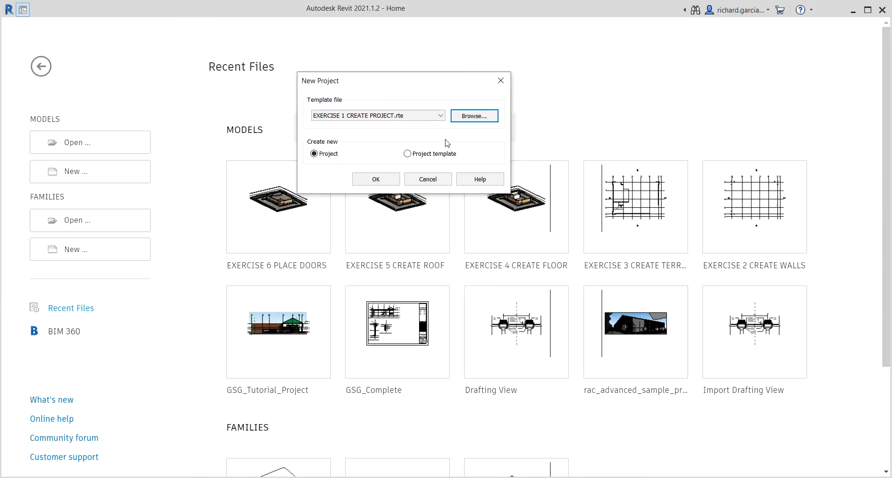
left_click(376, 180)
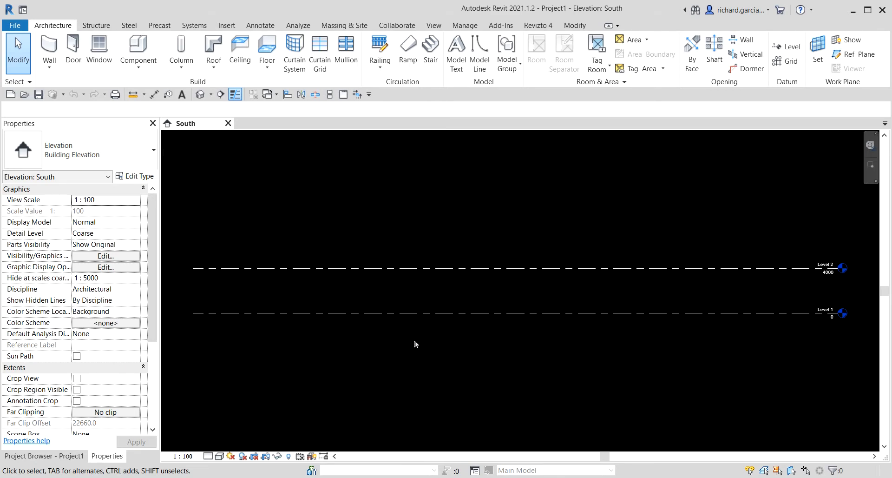
Step: Show the Project Browser and dock the Properties palette on the opposite side of the drawing area
left_click(71, 457)
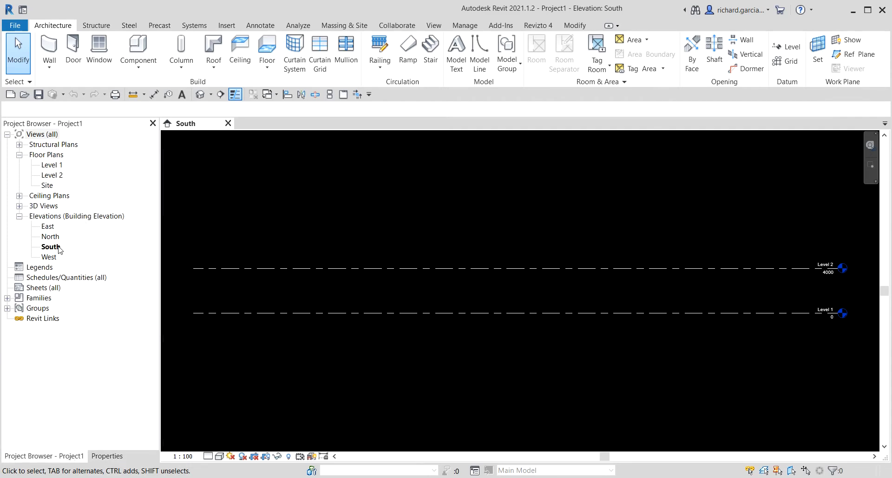
key("ctrl")
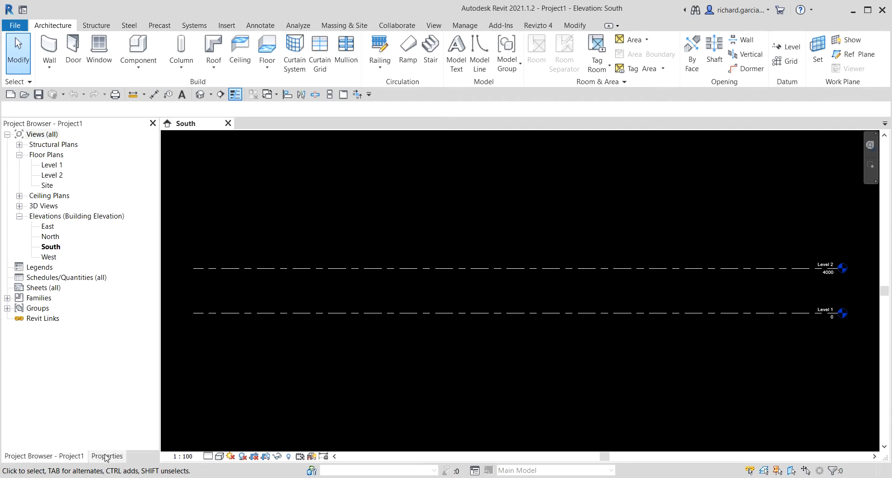
key("ctrl")
left_click_drag(106, 458, 890, 239)
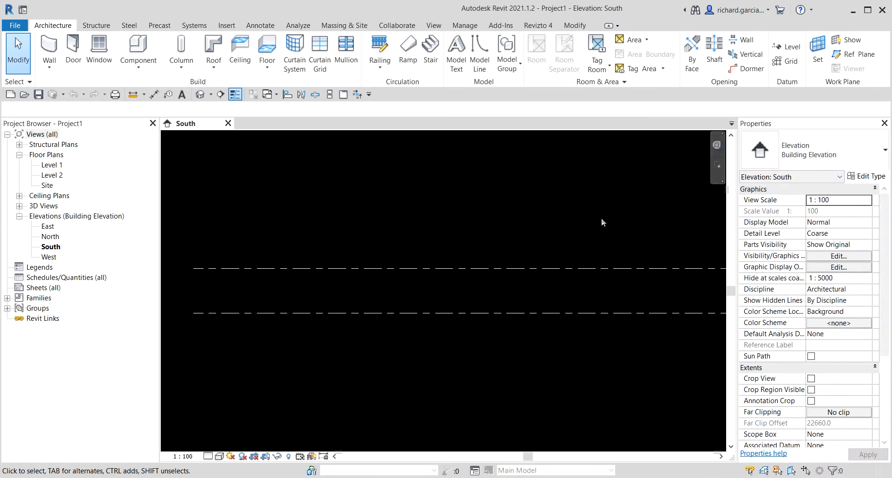
Step: Rename Level 1 as "01 - Store Floor" at its level head in the South elevation
middle_click_drag(571, 216, 458, 265)
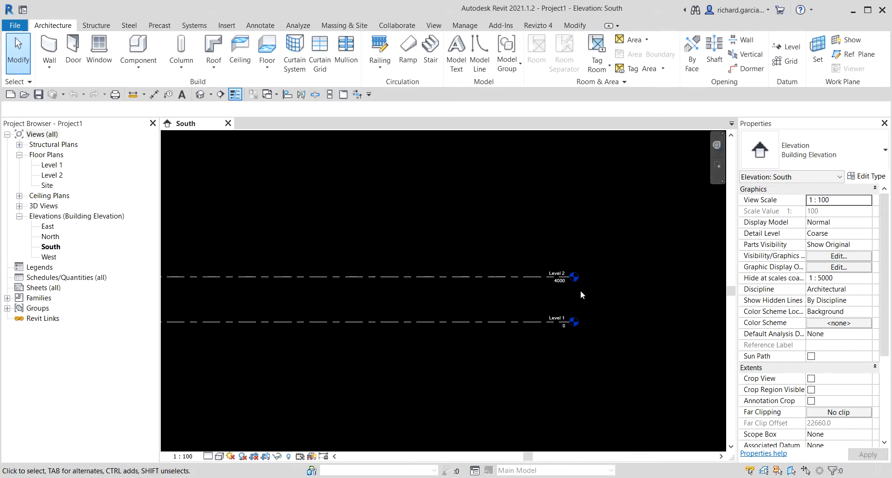
scroll(582, 294, "up", 5)
middle_click_drag(569, 292, 576, 260)
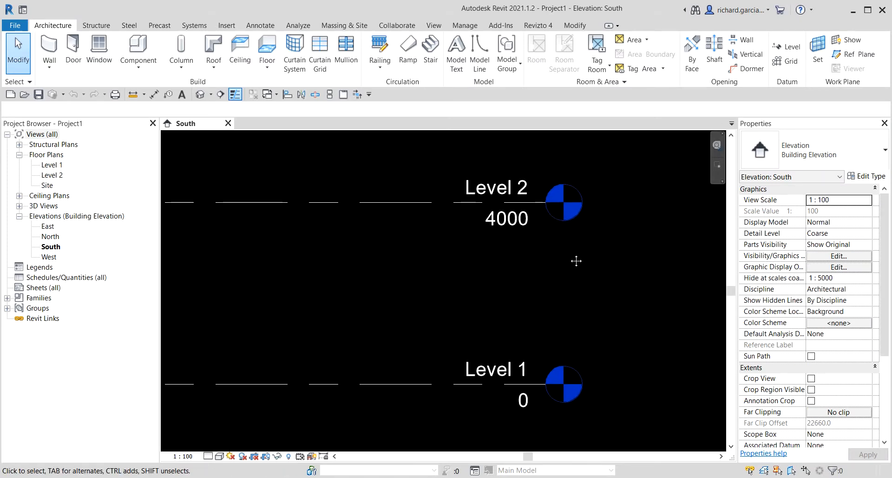
left_click(490, 373)
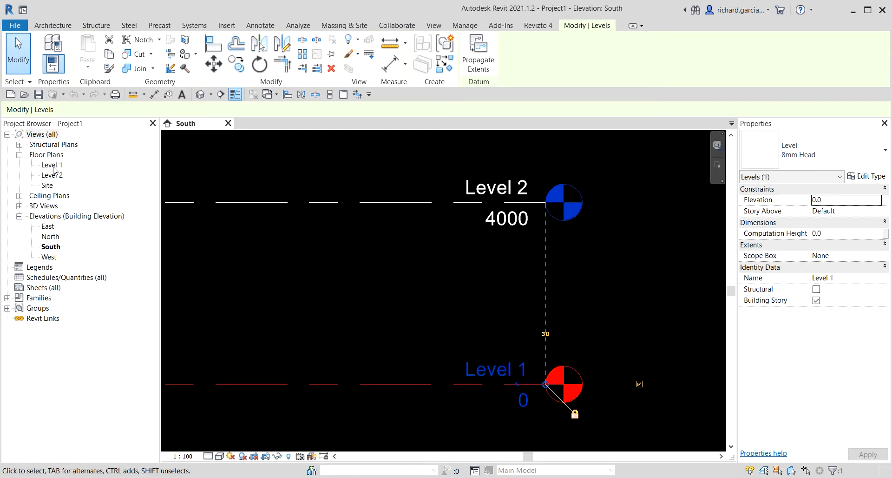
left_click(500, 373)
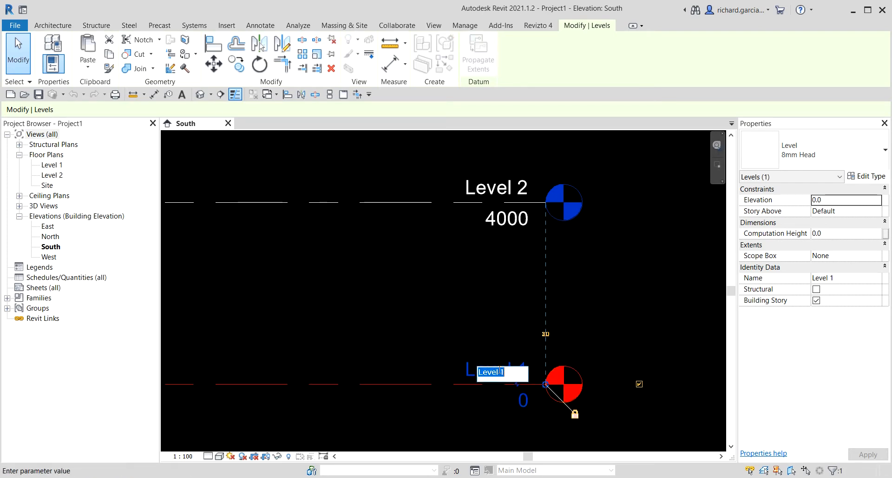
type("01 - ")
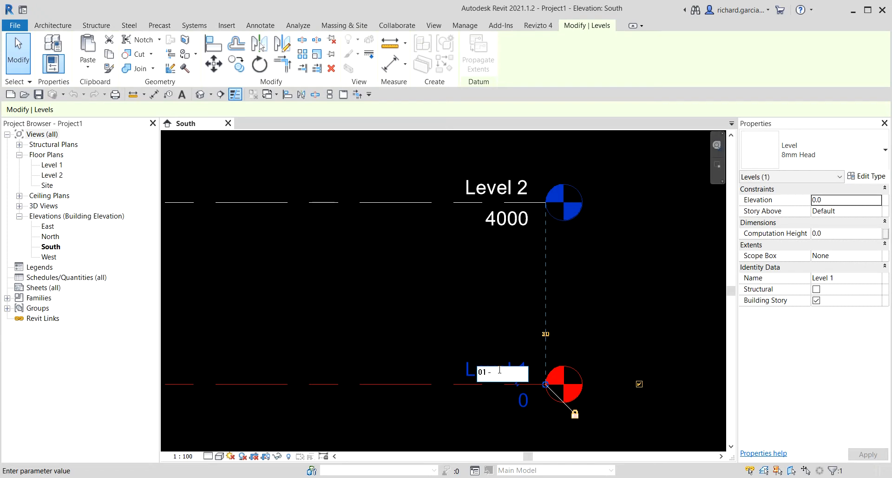
type("Store Floor")
key("Return")
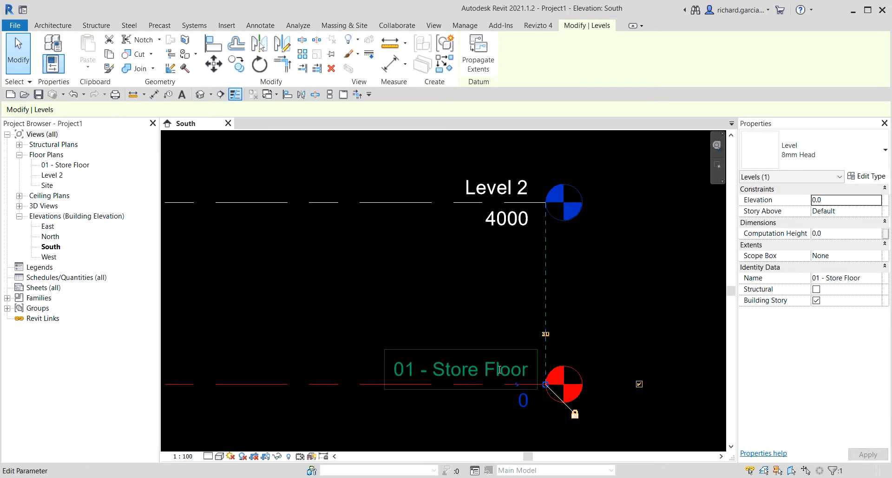
left_click(400, 305)
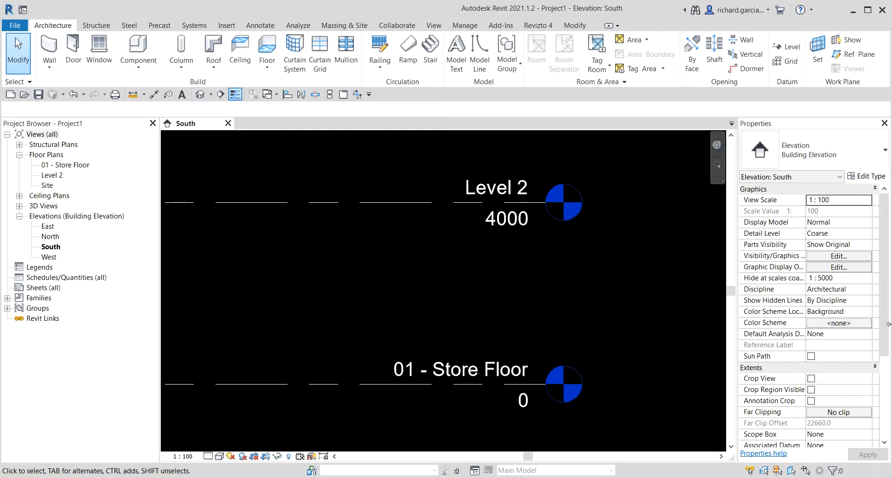
Step: Rename Level 2 as "00 - Foundation" at its level head in the South elevation
left_click(500, 190)
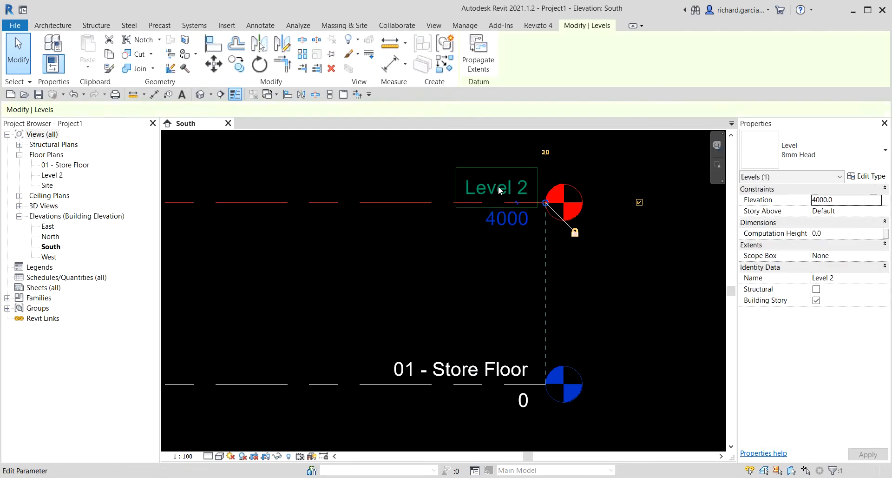
left_click(500, 191)
left_click(500, 191)
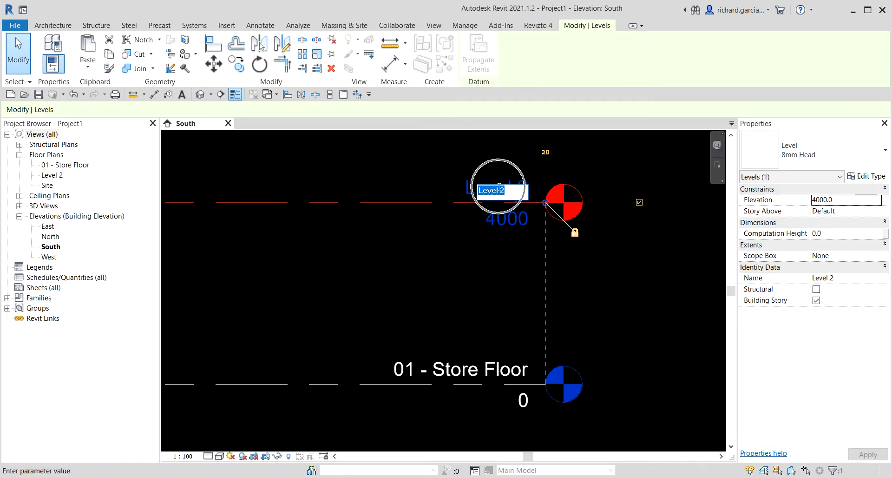
type("00 - ")
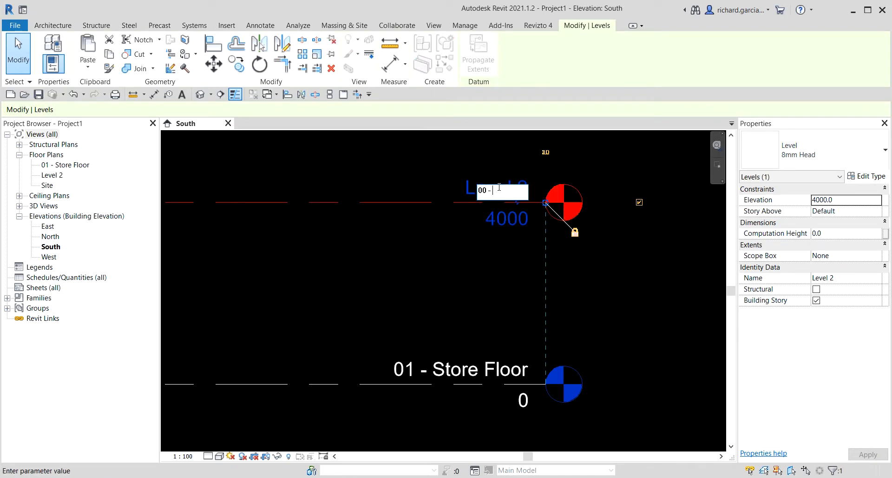
type("Foundation")
key("Return")
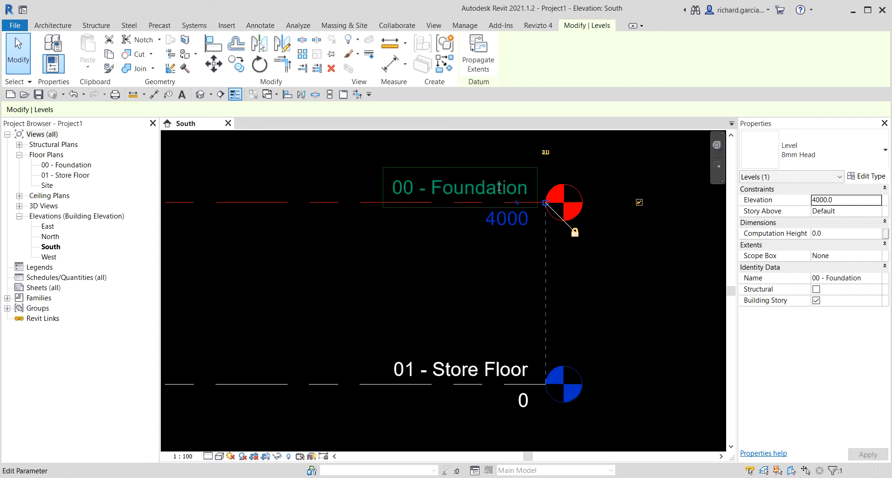
left_click(589, 275)
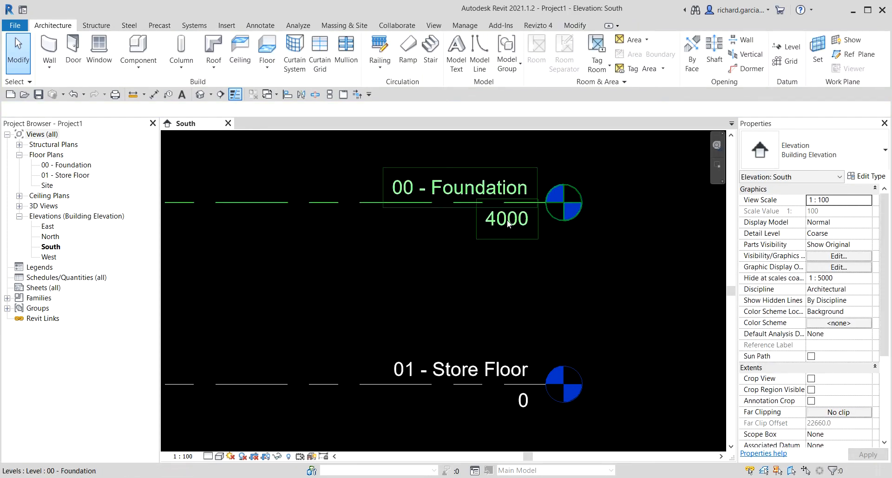
Step: Set the elevation of the 00 - Foundation level to -1250
key("ctrl")
key("ctrl")
key("ctrl")
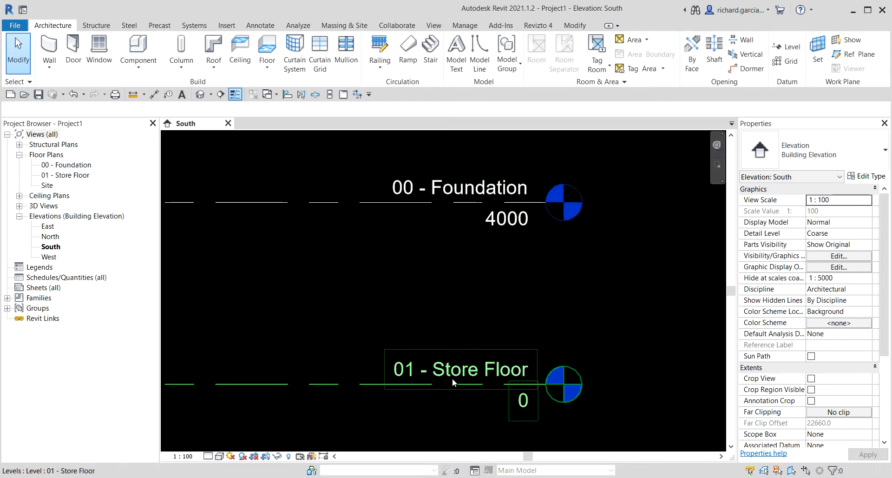
left_click(521, 226)
left_click(509, 218)
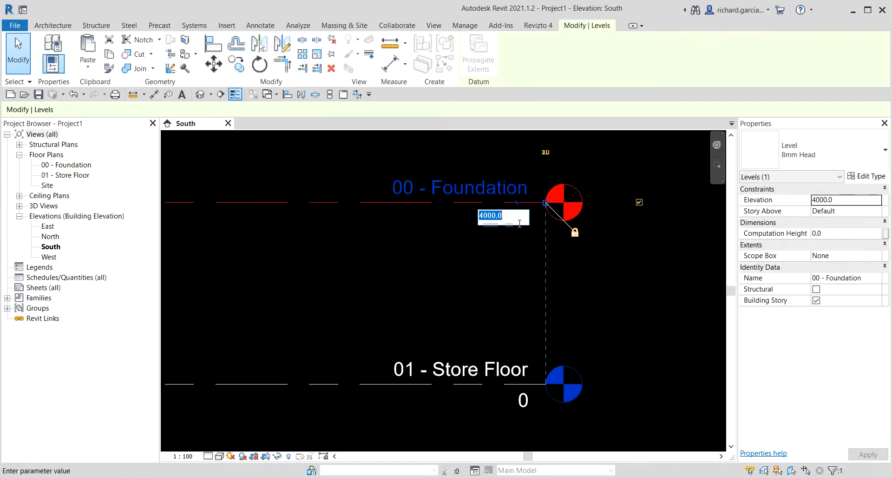
key("ctrl")
type("-1250")
key("Return")
left_click(414, 249)
Step: Start a new level with the Level tool, aligning its start point with the existing level ends, 7500 above 01 - Store Floor
scroll(408, 247, "down", 3)
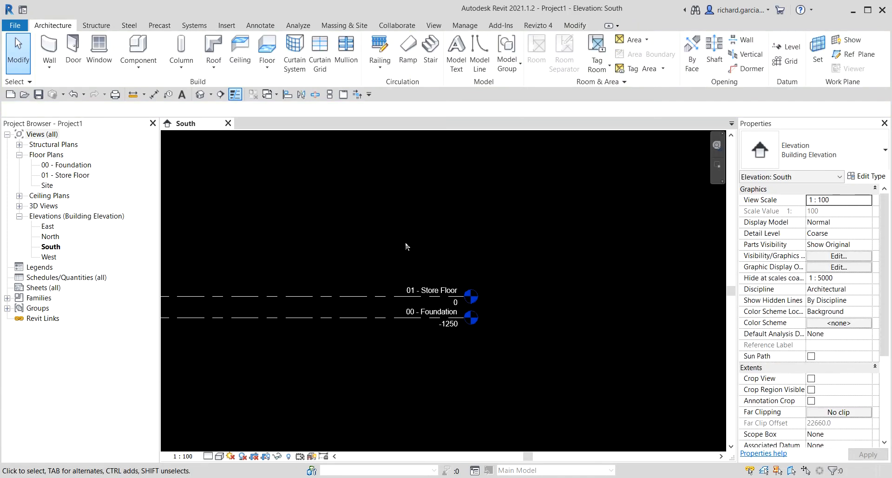
middle_click_drag(406, 247, 576, 230)
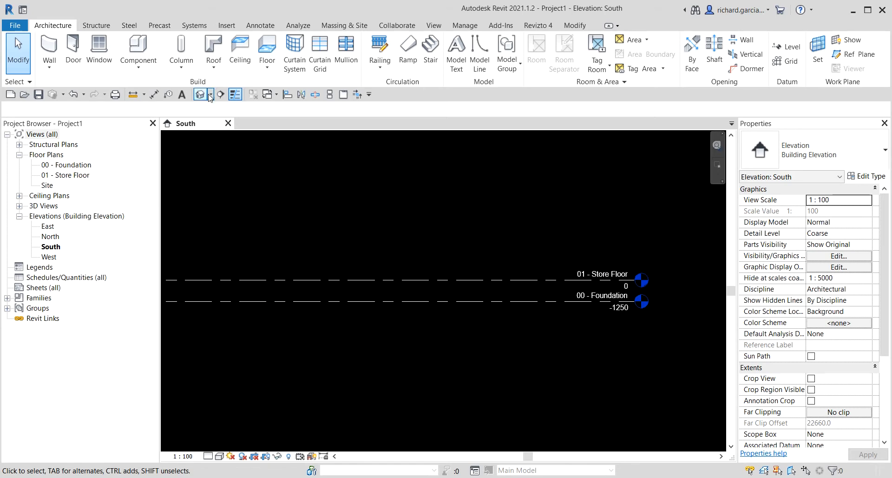
left_click(51, 27)
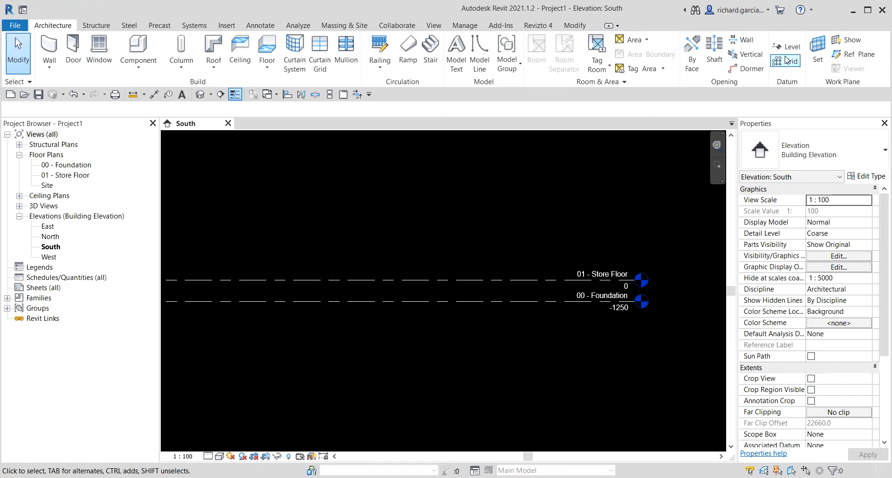
key("ctrl")
key("ctrl")
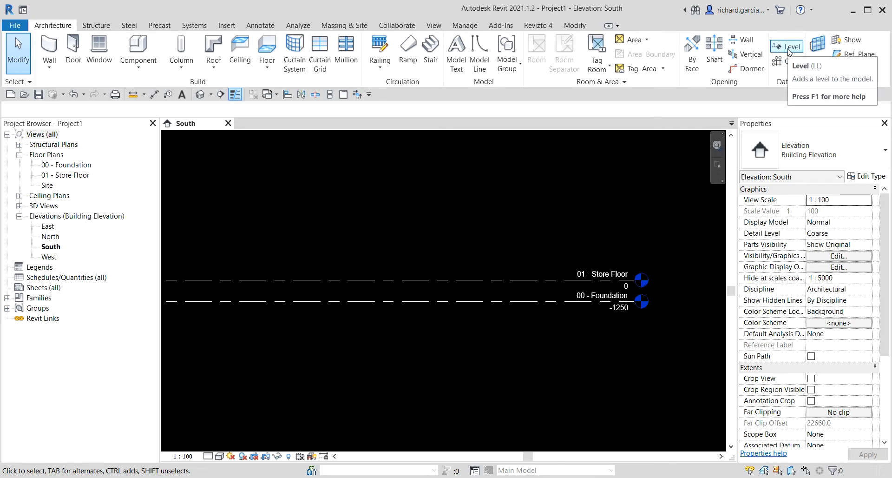
left_click(789, 47)
key("ctrl")
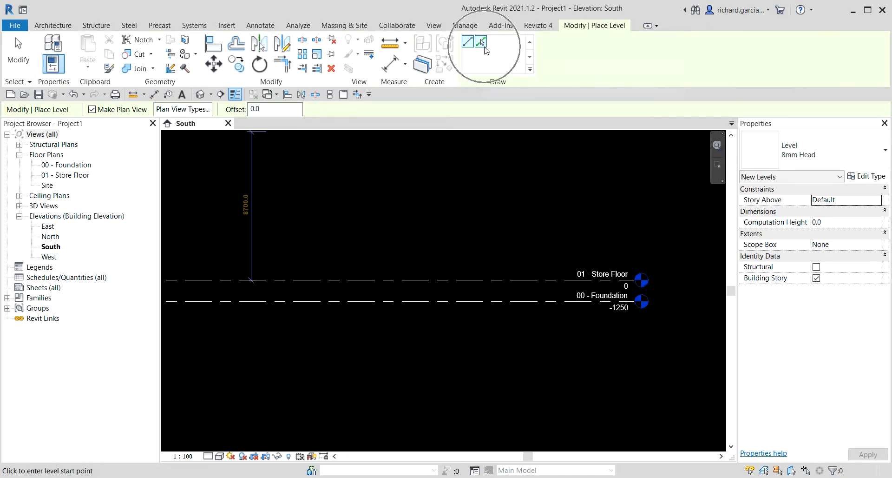
key("ctrl")
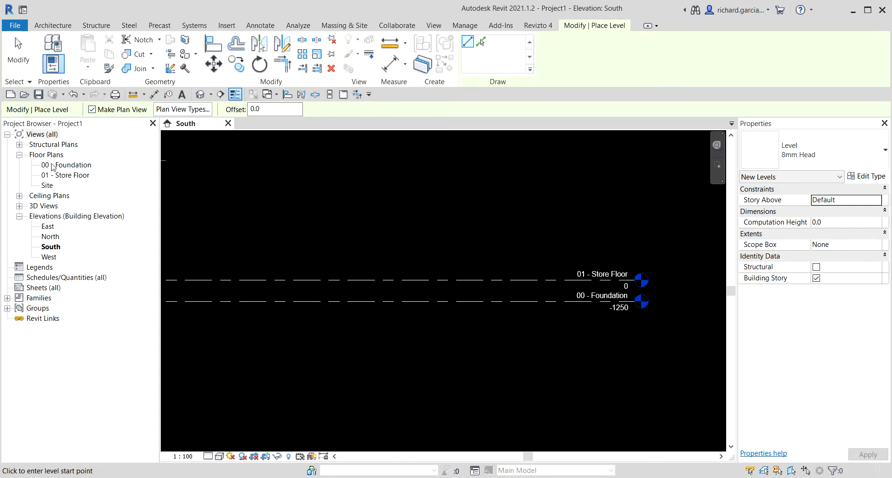
scroll(499, 219, "down", 2)
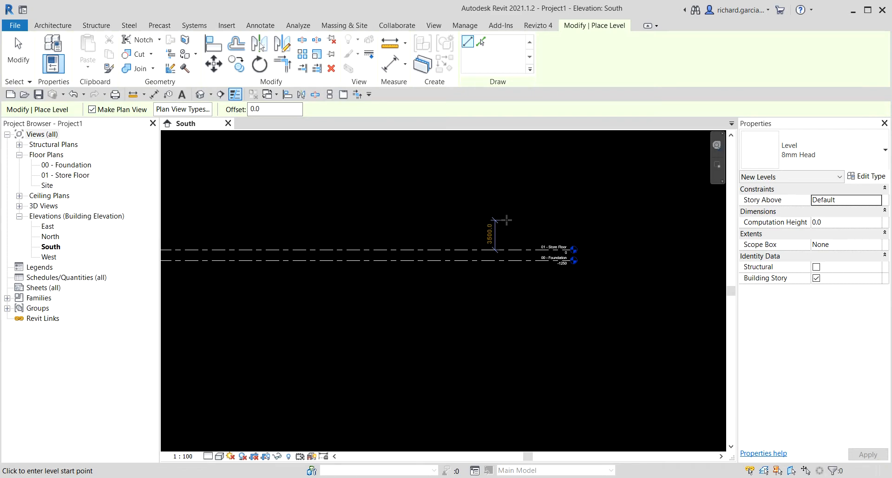
middle_click_drag(303, 200, 536, 221)
scroll(320, 236, "up", 2)
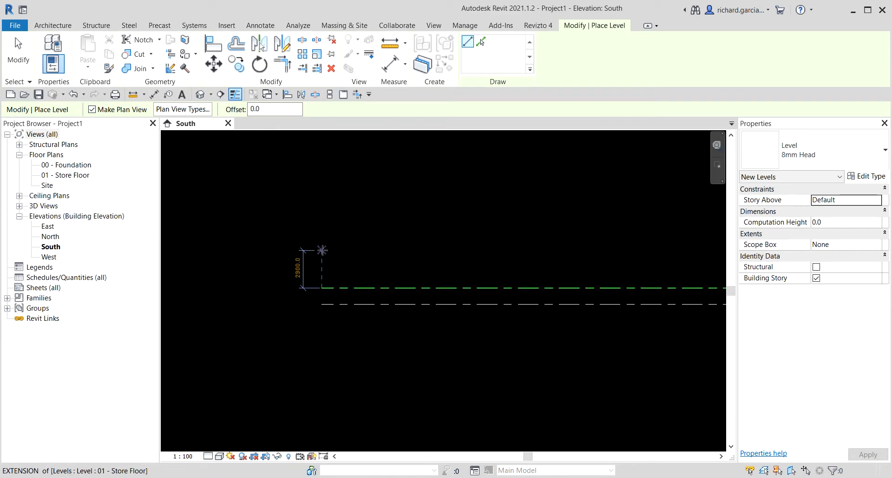
scroll(322, 251, "up", 1)
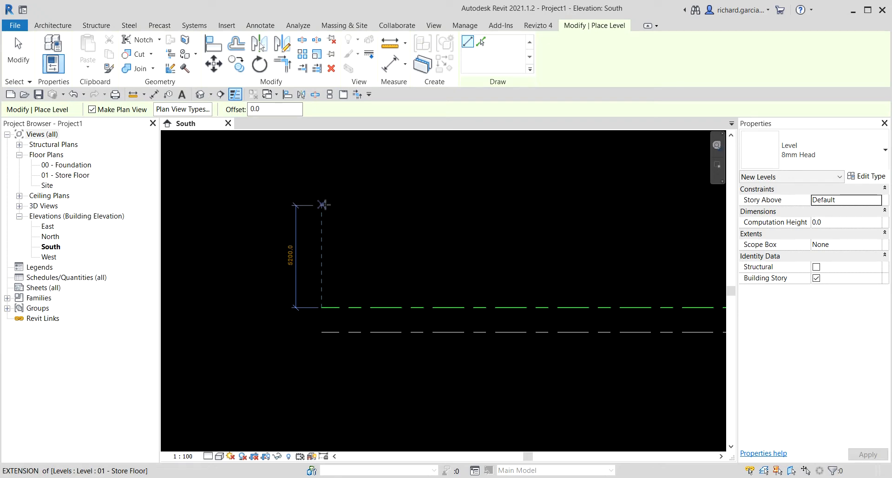
type("7500")
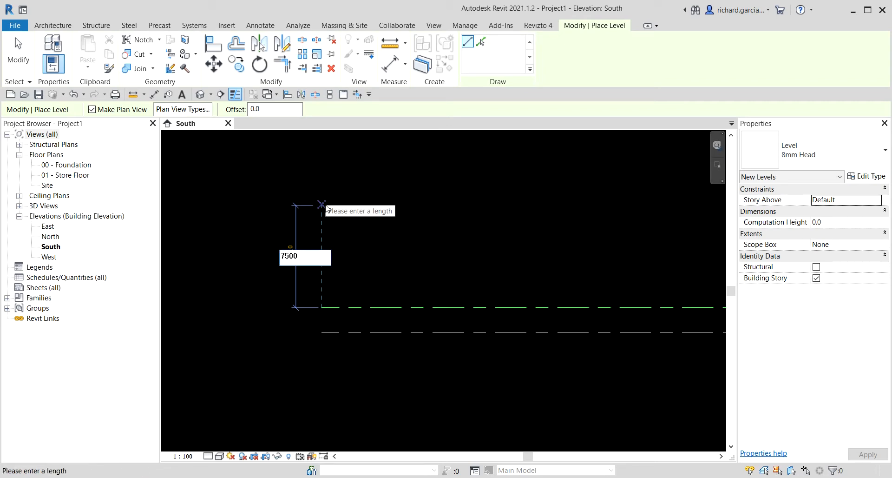
key("Return")
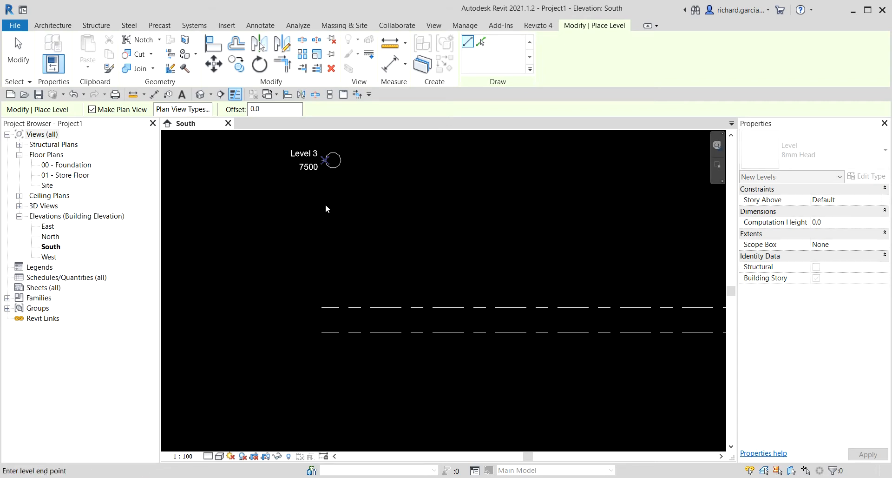
Step: End the new level line in alignment with the existing level heads and finish placing levels
middle_click_drag(509, 236, 253, 266)
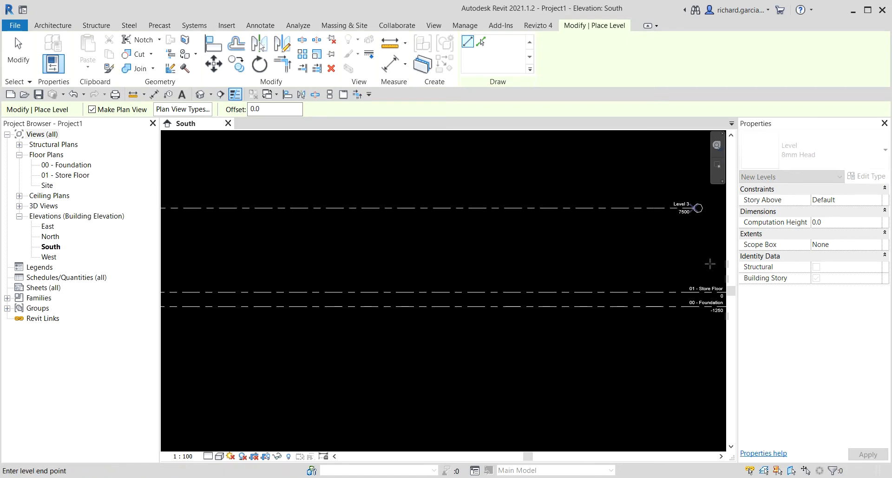
middle_click_drag(711, 270, 496, 252)
scroll(508, 201, "up", 2)
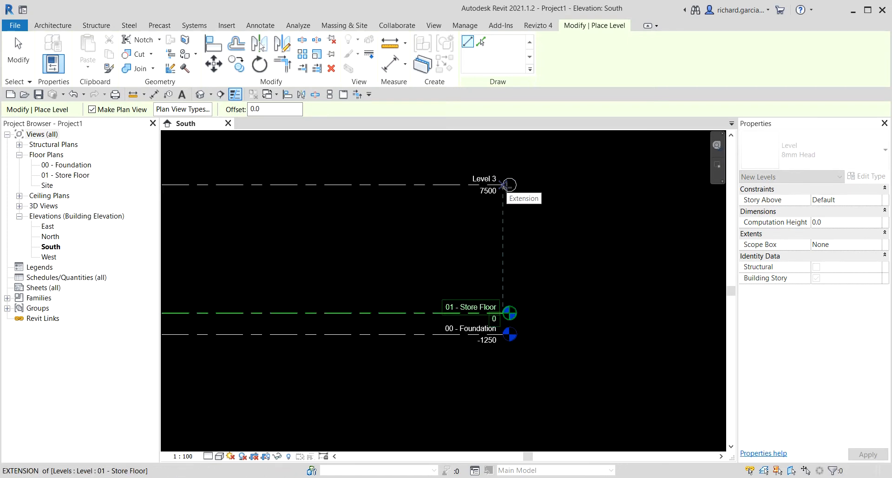
left_click(505, 185)
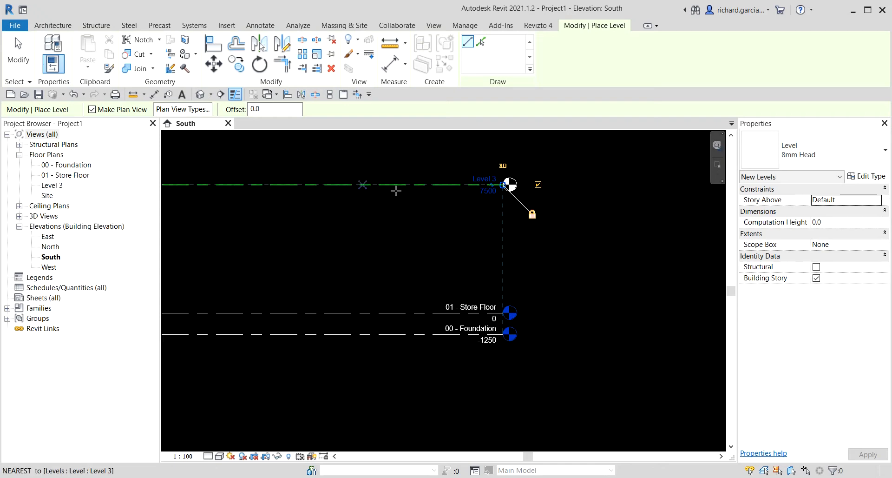
left_click(19, 51)
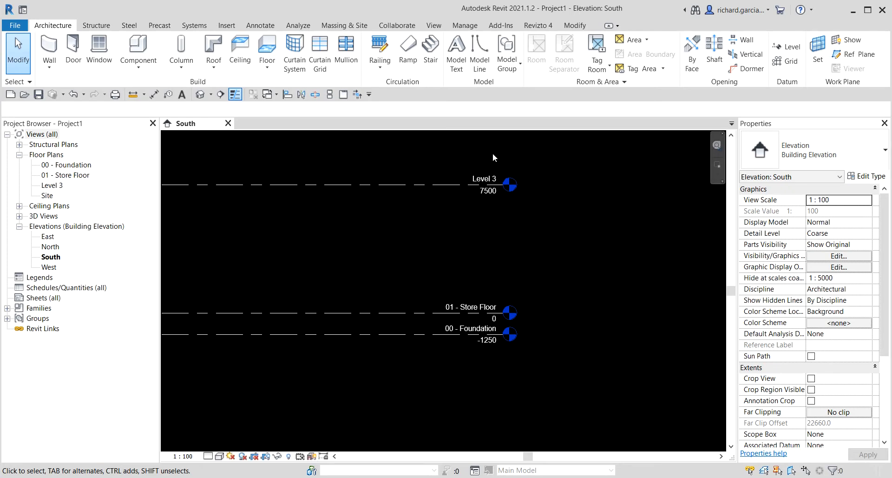
Step: Rename Level 3 as "02 - Lower Parapet" at its level head in the South elevation
scroll(481, 177, "up", 5)
left_click(499, 213)
left_click(499, 213)
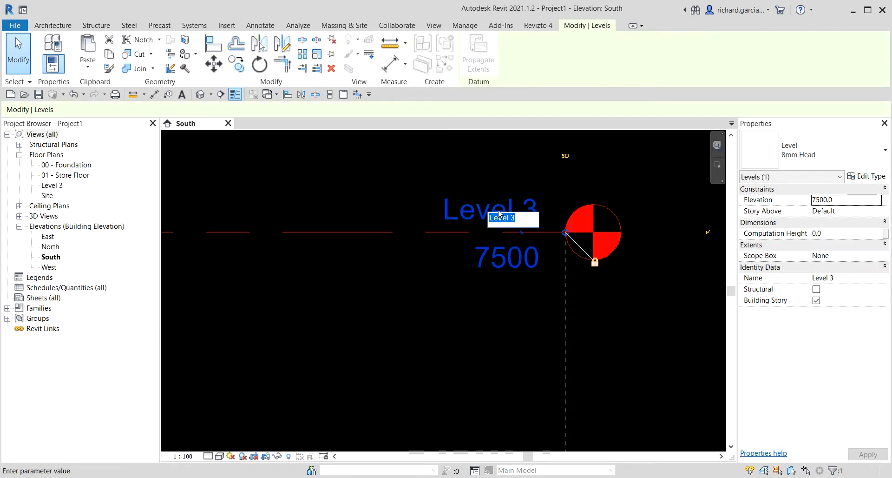
type("02 -")
type(" Lower Parapet")
key("Return")
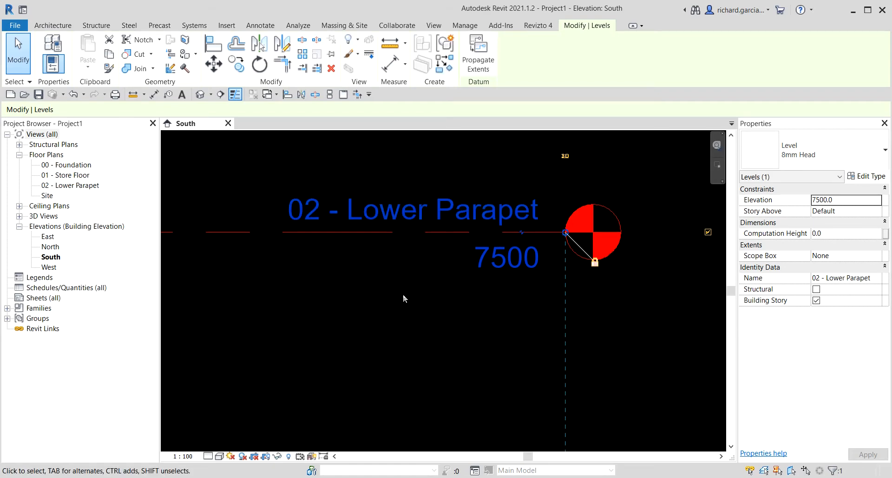
left_click(406, 296)
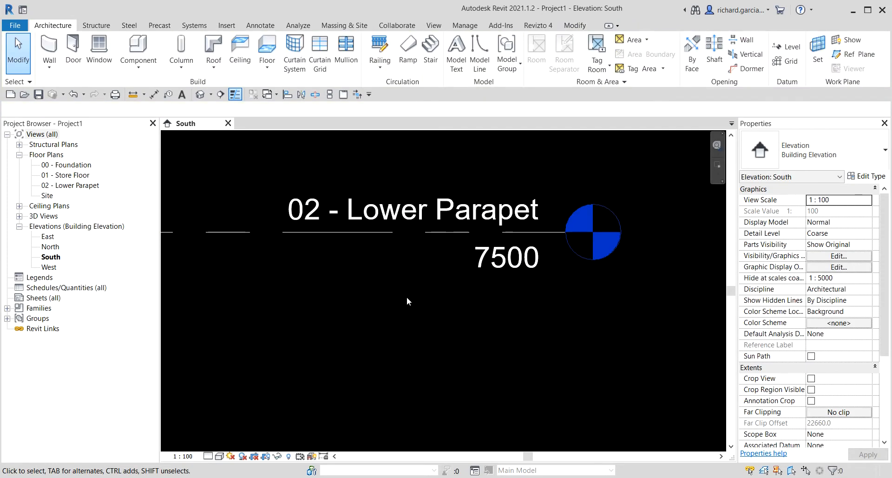
Step: Create a level offset 500 above 02 - Lower Parapet using the Level tool's Pick Lines option
scroll(406, 297, "down", 3)
middle_click_drag(402, 305, 505, 285)
scroll(469, 238, "down", 1)
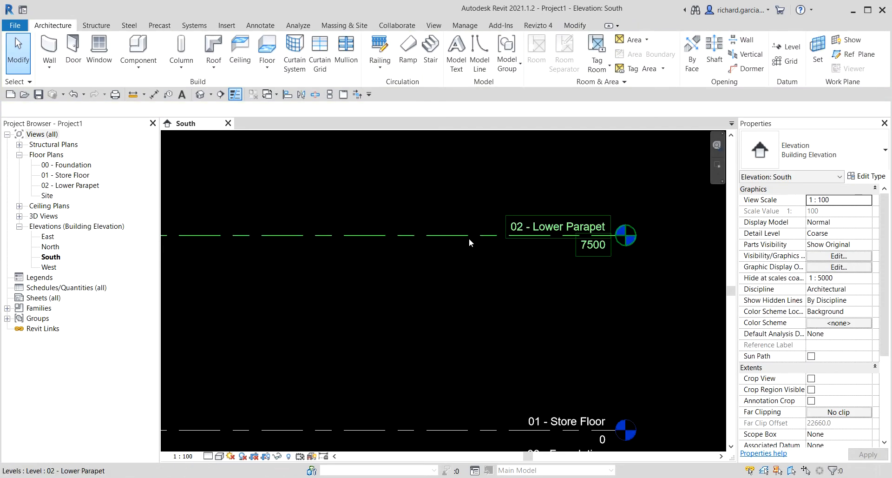
left_click(796, 52)
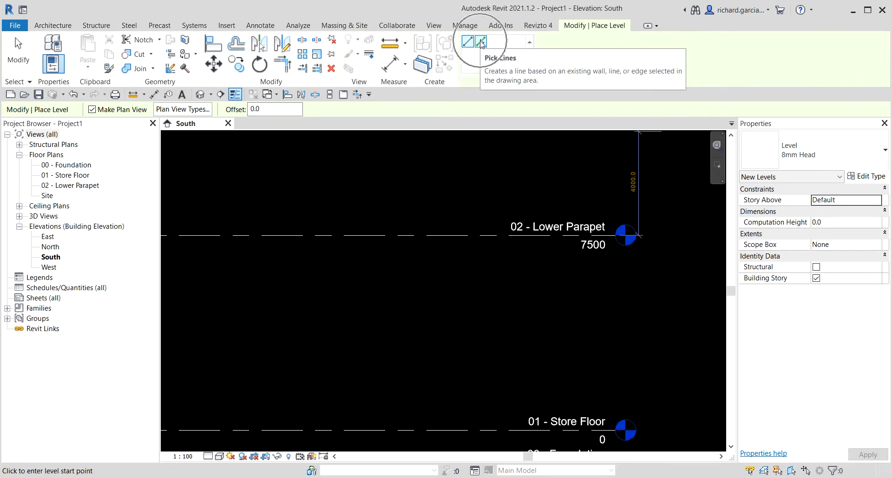
left_click(481, 42)
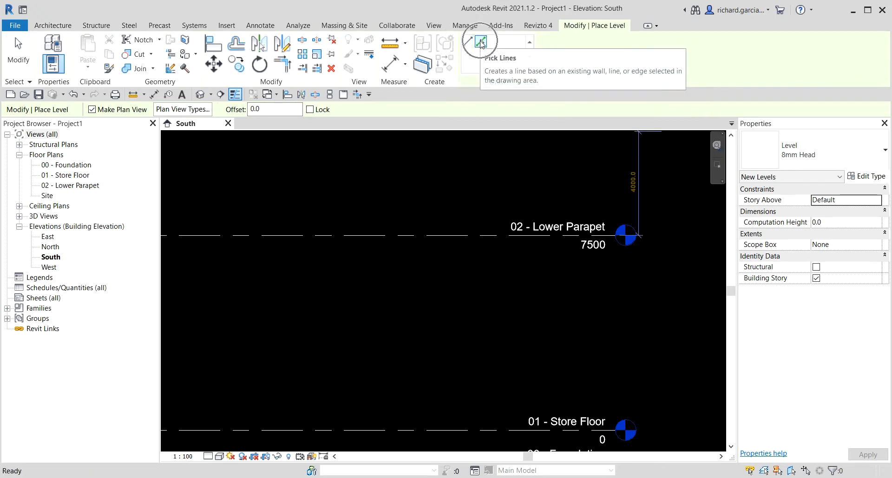
left_click(260, 108)
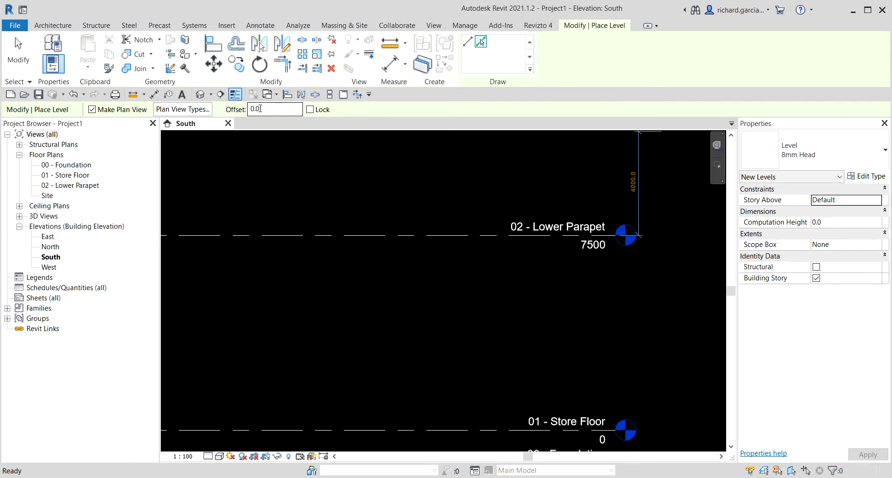
left_click_drag(260, 108, 243, 106)
type("500")
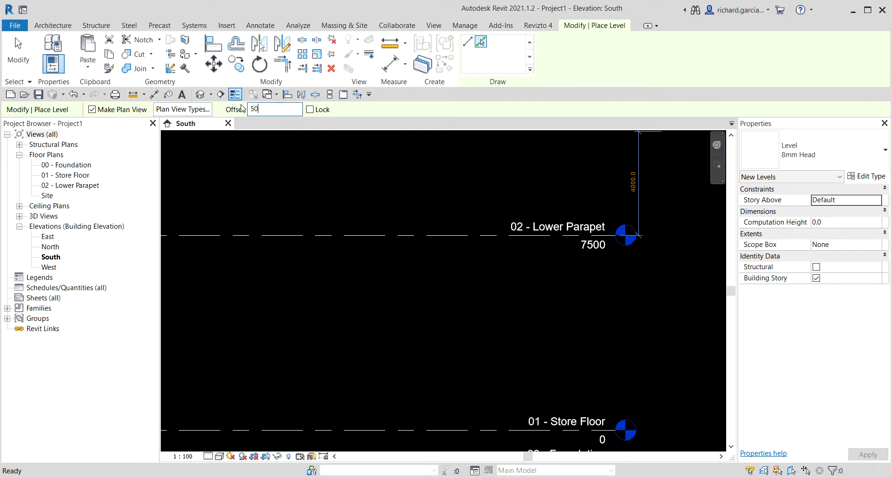
left_click(272, 109)
key("ctrl")
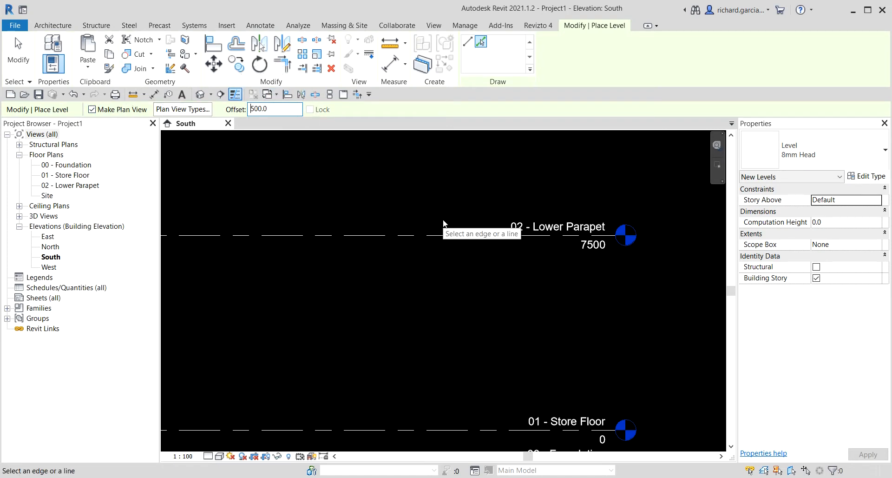
scroll(441, 222, "up", 1)
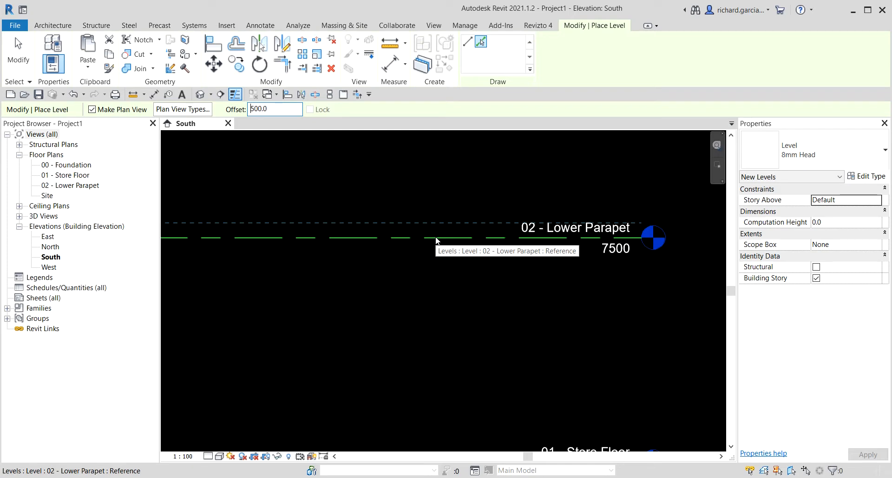
left_click(436, 237)
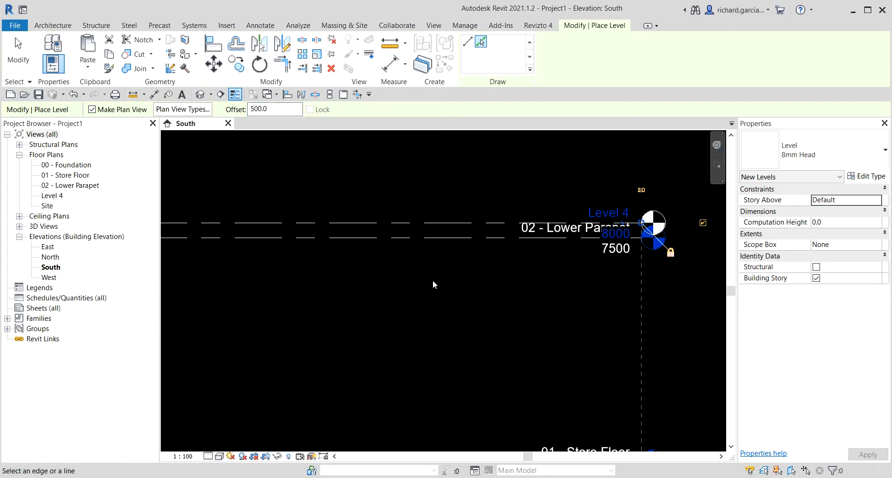
left_click(16, 42)
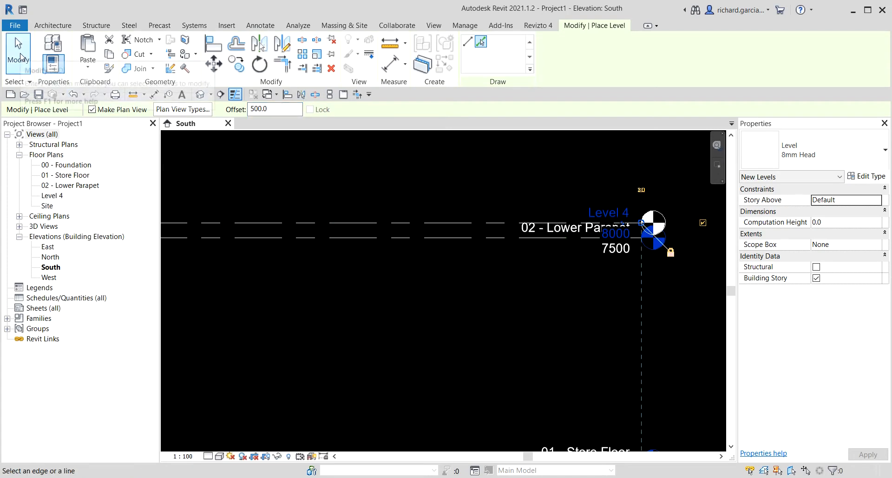
Step: Add an elbow to the Level 4 line and reshape it so its head and label sit clear above 02 - Lower Parapet
scroll(598, 234, "up", 2)
left_click(549, 240)
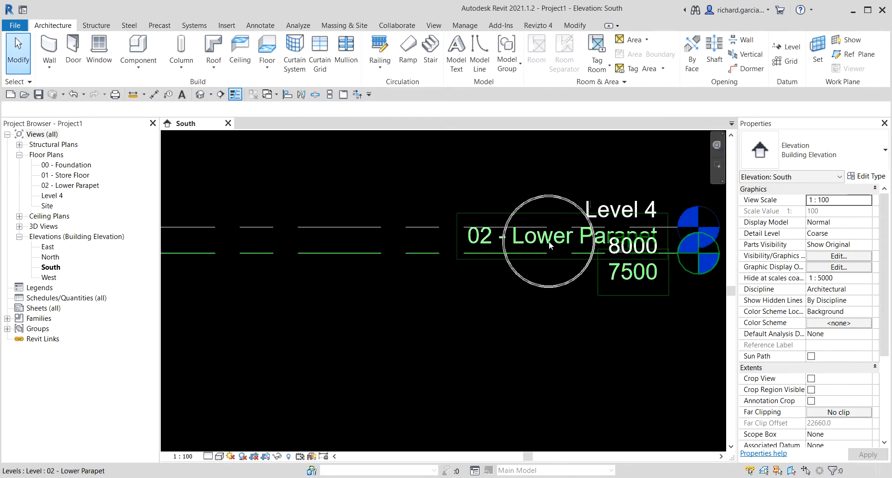
middle_click_drag(563, 252, 529, 262)
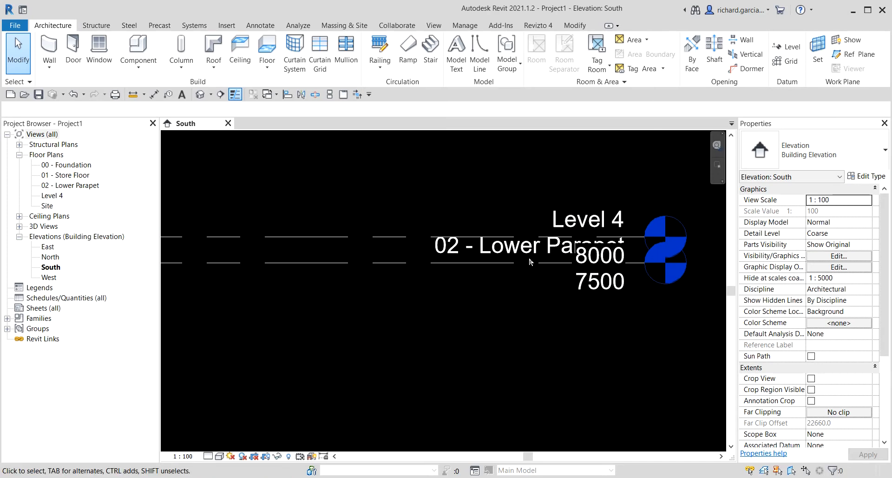
left_click(313, 236)
scroll(654, 211, "up", 1)
scroll(654, 210, "up", 1)
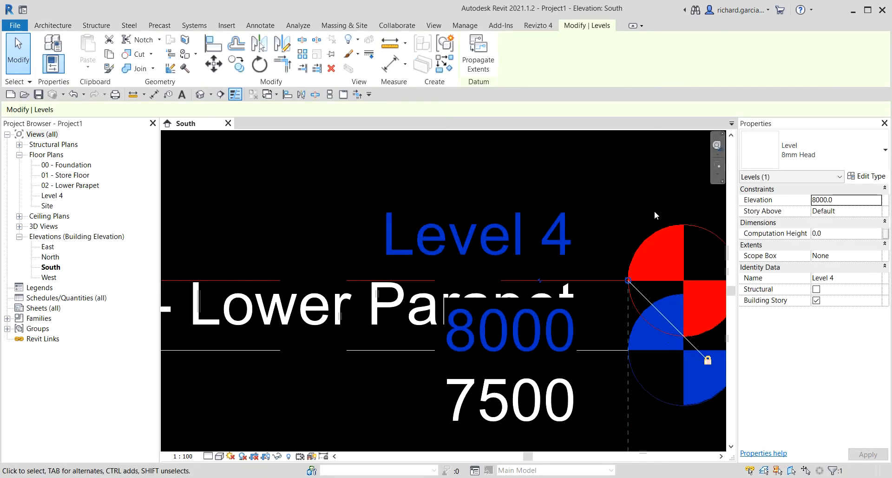
left_click(540, 281)
scroll(492, 217, "down", 3)
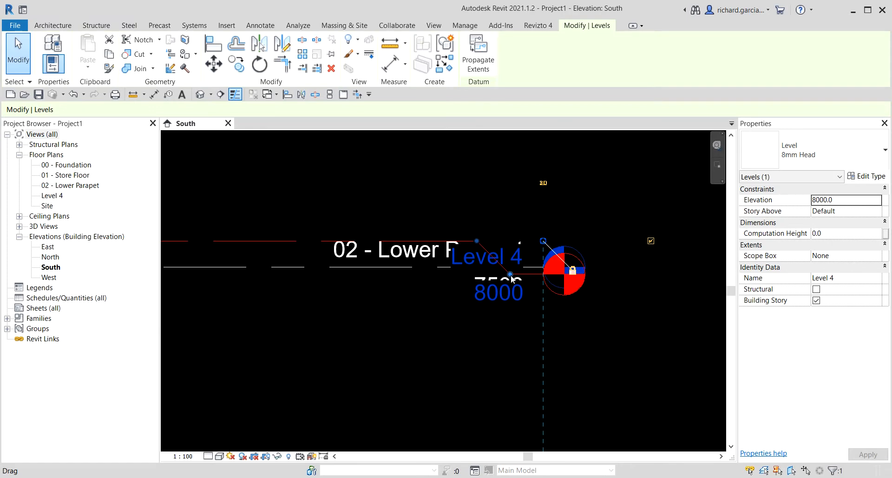
left_click_drag(512, 275, 515, 184)
left_click_drag(477, 237, 310, 232)
Step: Rename Level 4 as "03 - Upper Parapet" at its level head and deselect the level
left_click(475, 164)
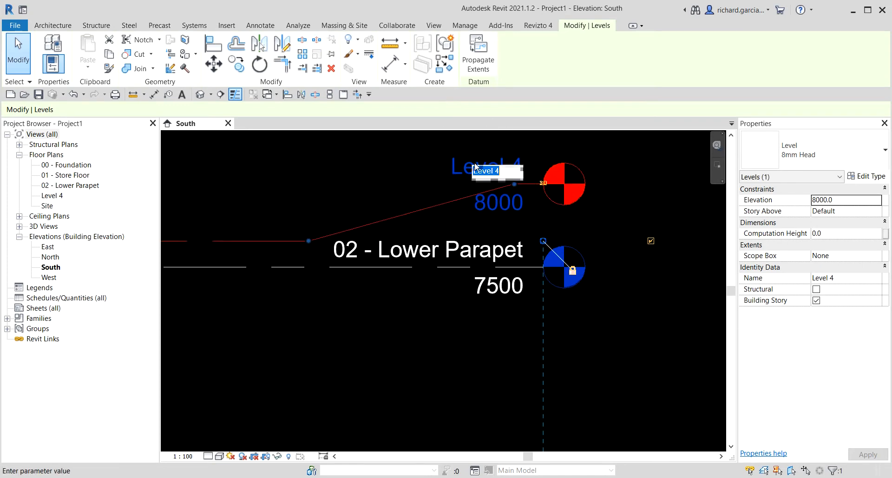
type("03 -")
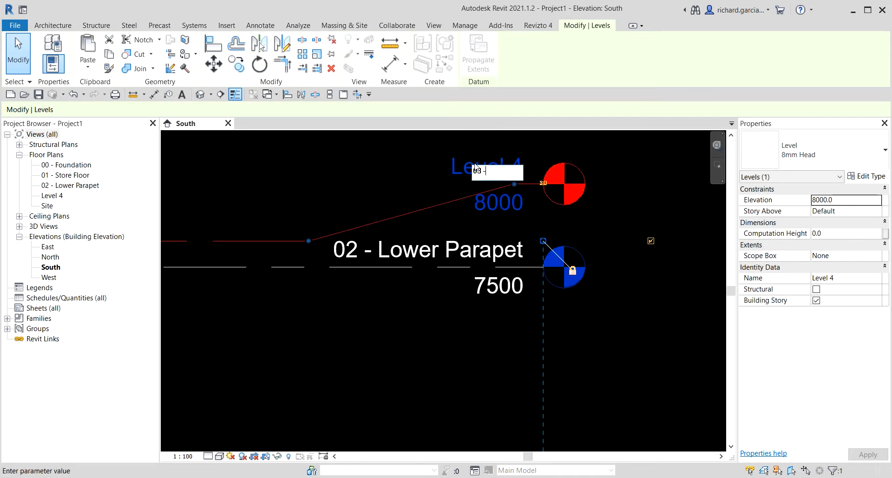
type(" Up")
type("per Parapet")
key("Return")
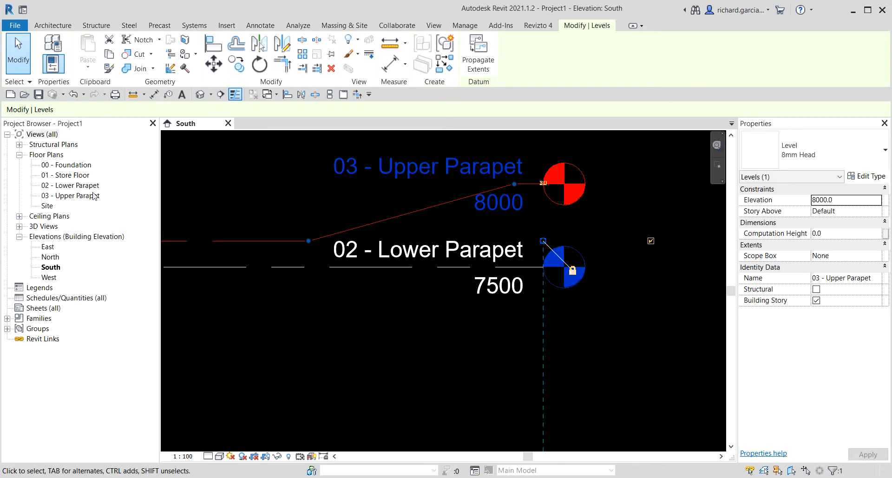
left_click(239, 201)
left_click(414, 213)
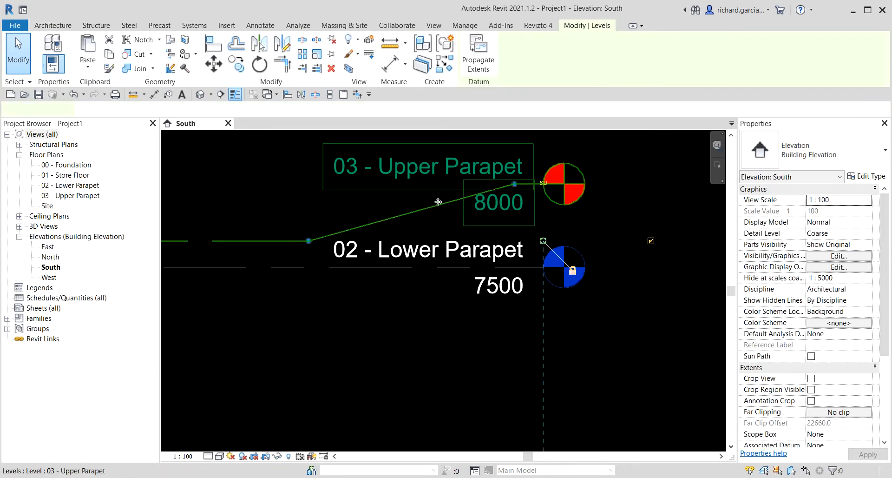
Step: Reshape the elbow of 03 - Upper Parapet so its jog is short and steep beside the label, and deselect the level
left_click_drag(512, 185, 325, 176)
left_click(641, 228)
scroll(650, 211, "down", 3)
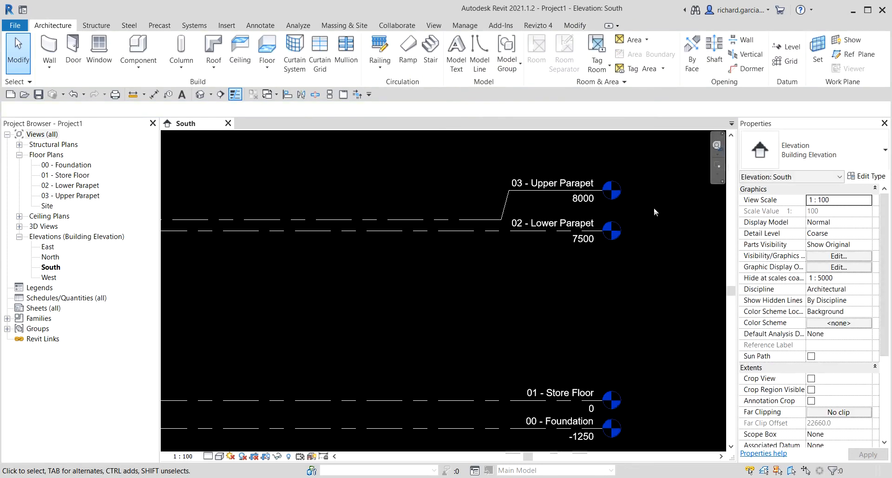
scroll(512, 260, "down", 5)
middle_click_drag(524, 286, 646, 287)
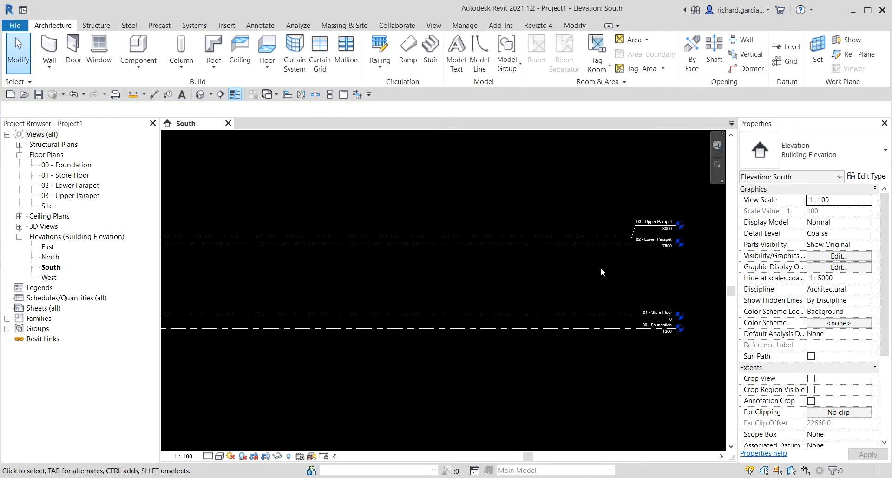
scroll(590, 260, "down", 1)
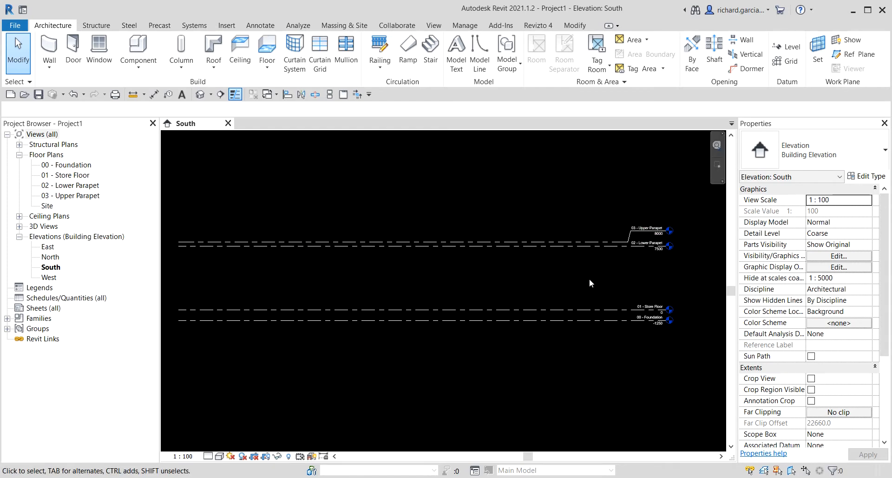
Step: Open the 00 - Foundation floor plan
left_click(792, 61)
left_click(66, 166)
double_click(66, 166)
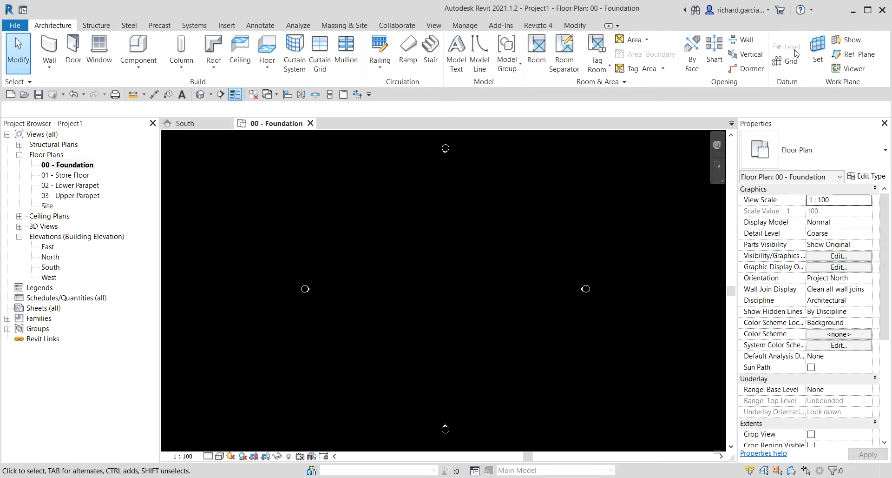
Step: Draw three aligned vertical grid lines about 11000 apart between the elevation markers, using the Grid tool's Line option
left_click(783, 68)
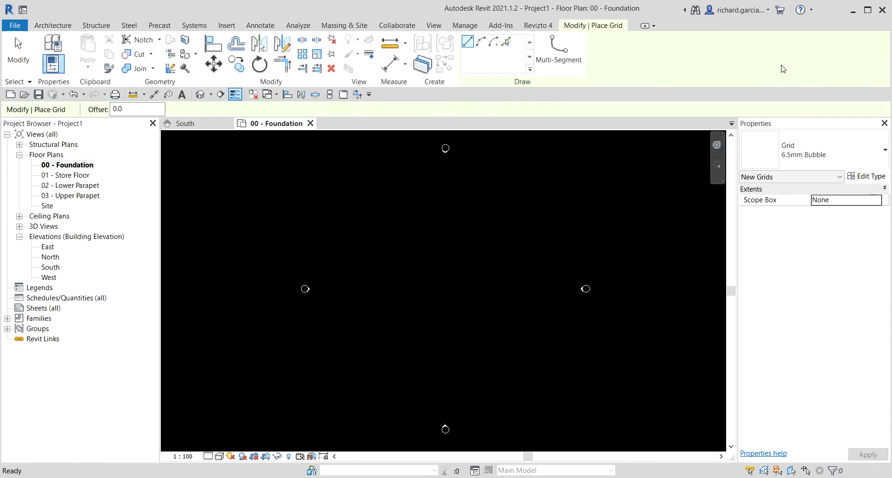
left_click(468, 44)
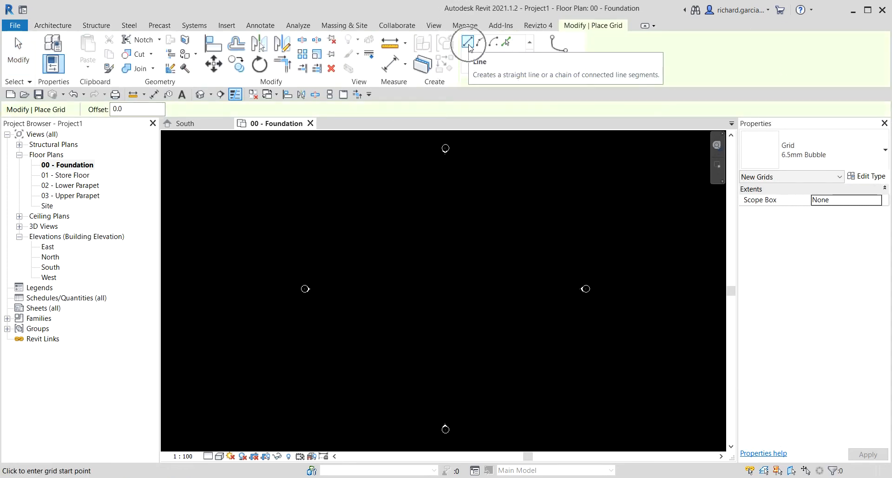
left_click(366, 186)
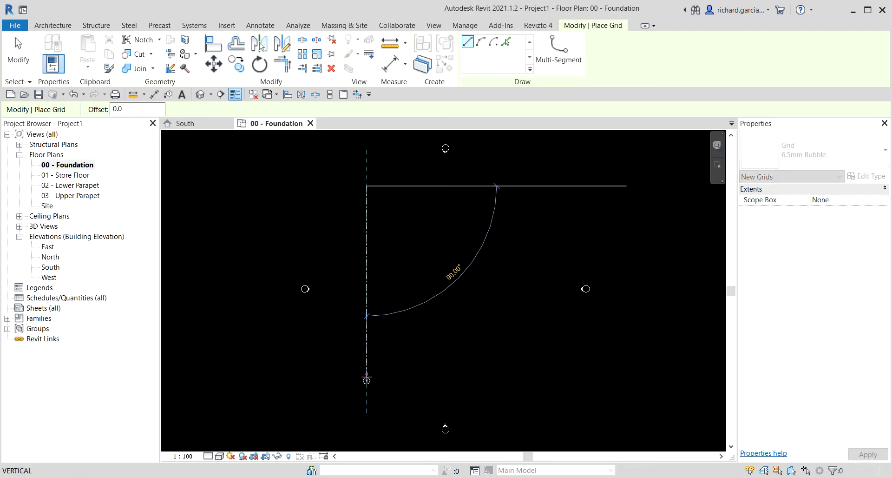
left_click(366, 381)
left_click(428, 186)
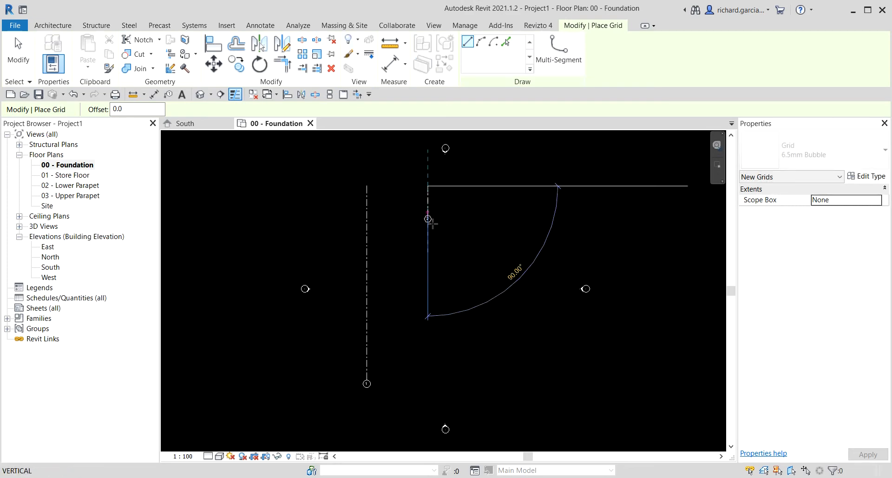
left_click(428, 380)
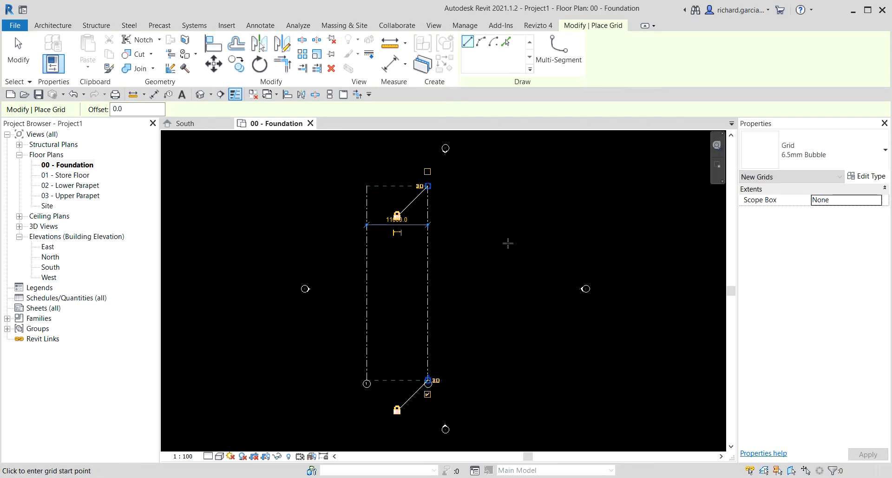
left_click(428, 186)
left_click(488, 186)
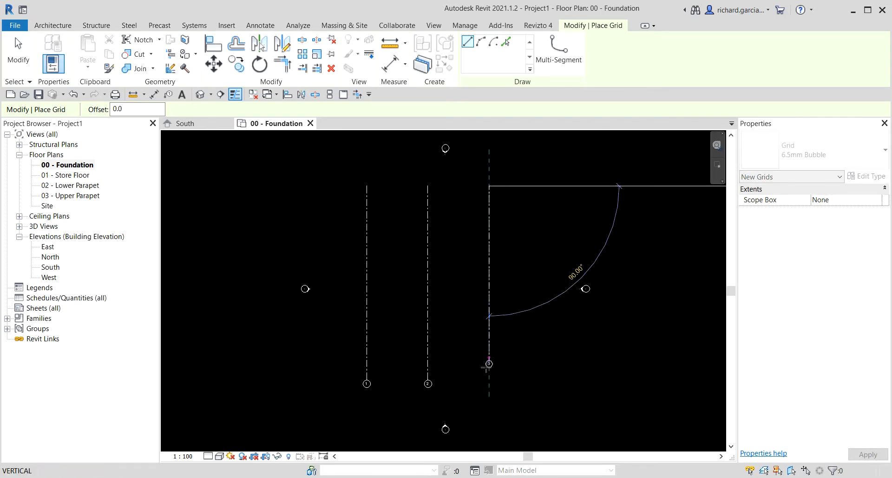
left_click(484, 377)
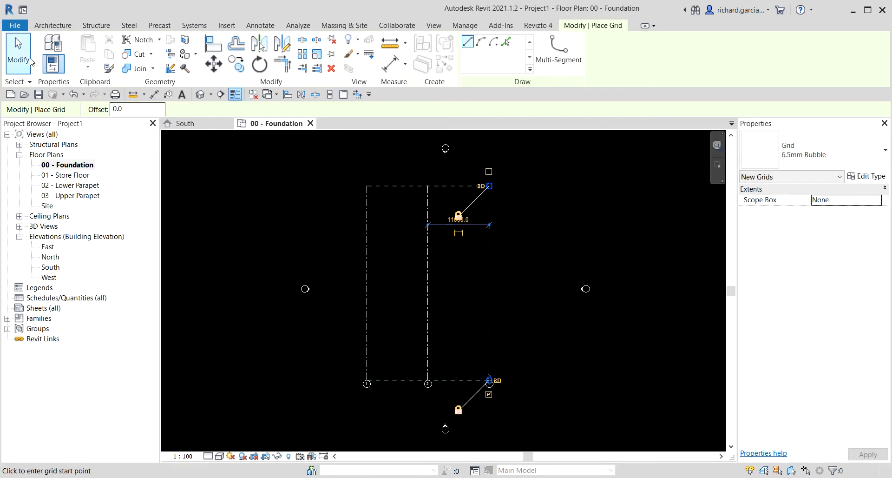
left_click(17, 52)
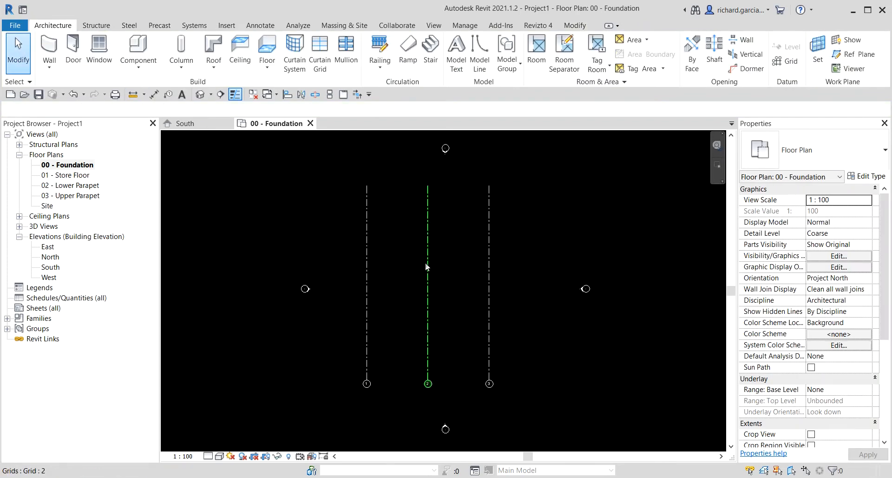
Step: Move grid 2 by setting its spacing from grid 1 to 5000
left_click(488, 218)
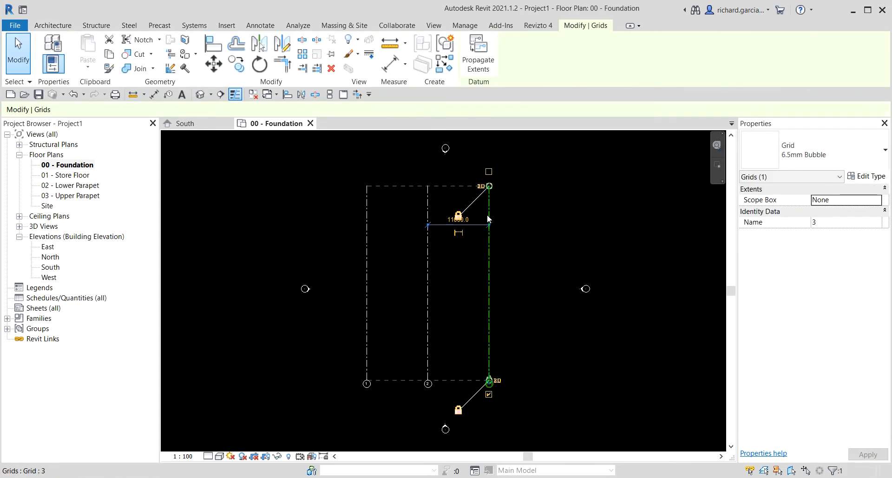
left_click(340, 209)
scroll(400, 202, "up", 3)
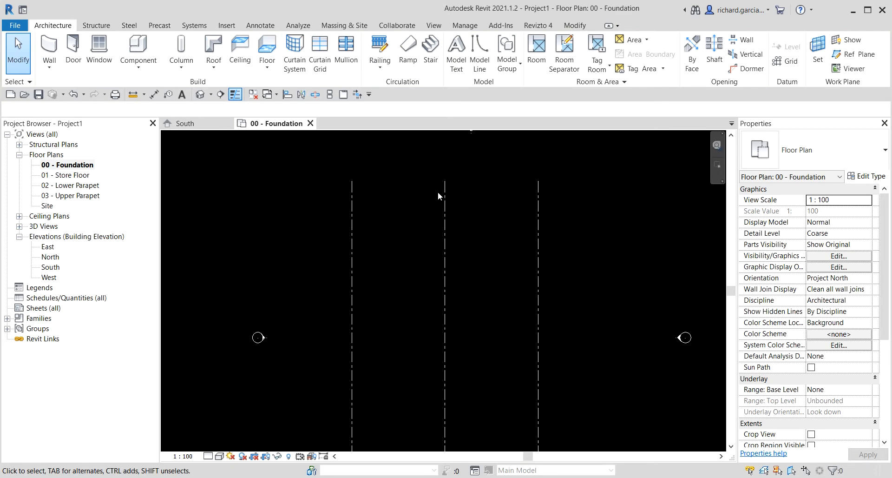
left_click(443, 191)
scroll(393, 218, "up", 2)
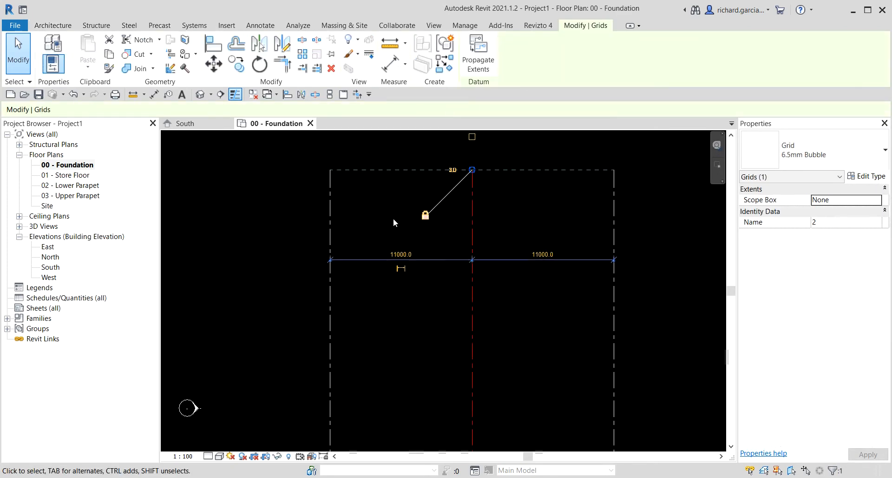
left_click(401, 254)
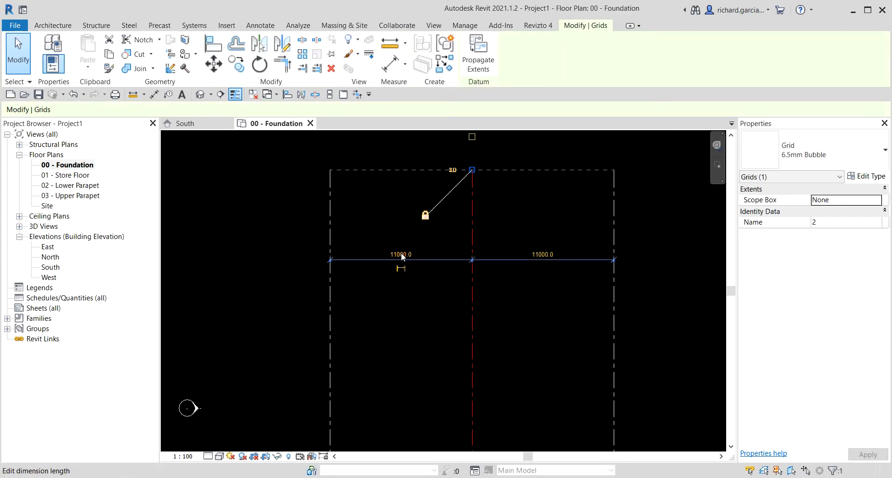
left_click(401, 253)
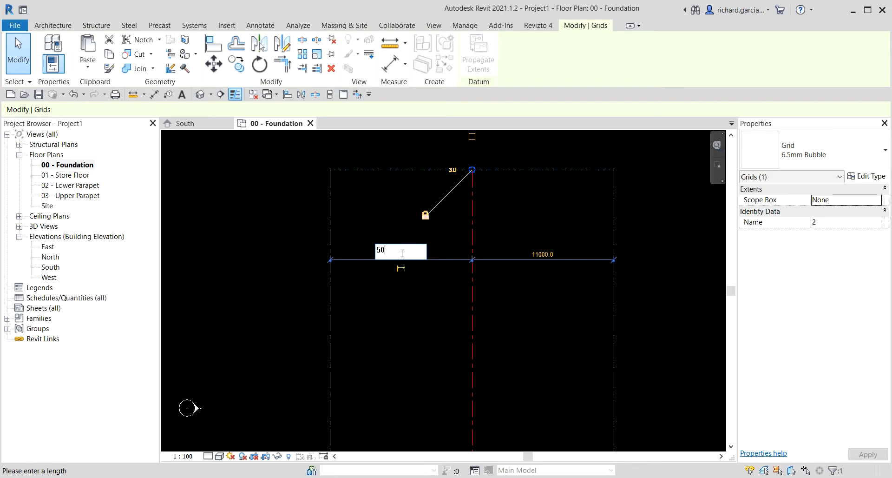
key("Return")
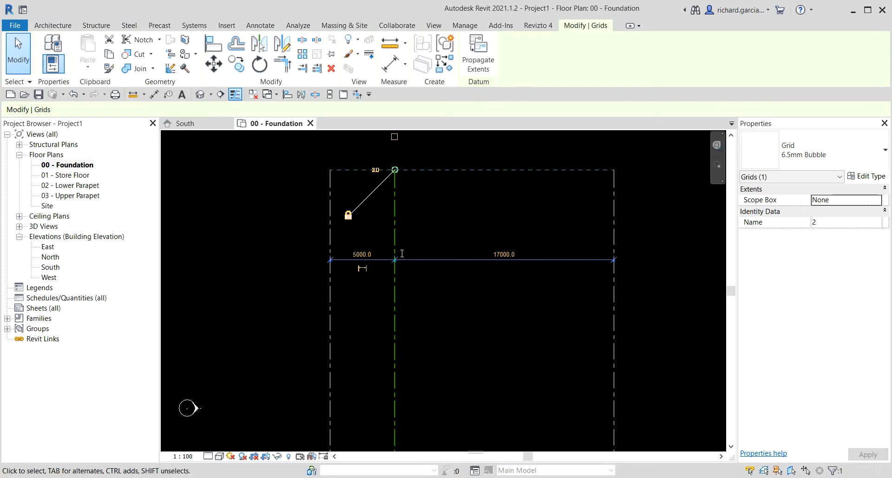
Step: Try a 10000 spacing to grid 3 with grid 2 selected, and set the spacing between grids 1 and 2 back to 5000
left_click(510, 254)
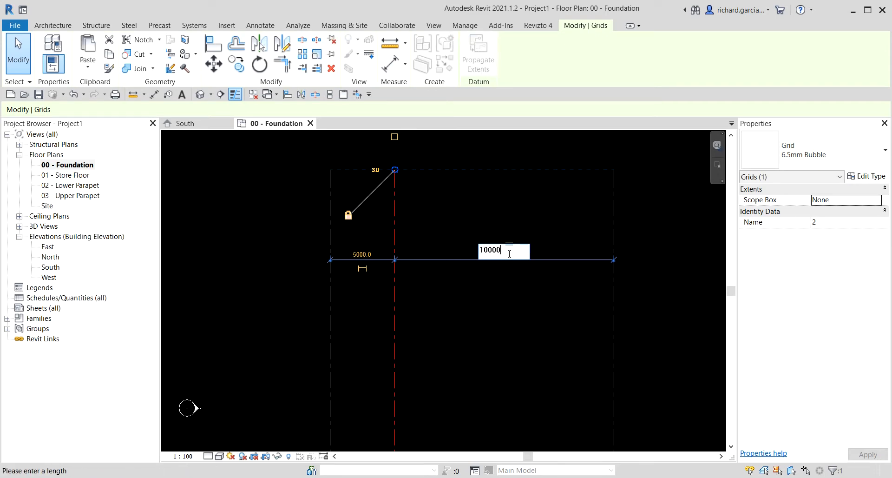
key("Return")
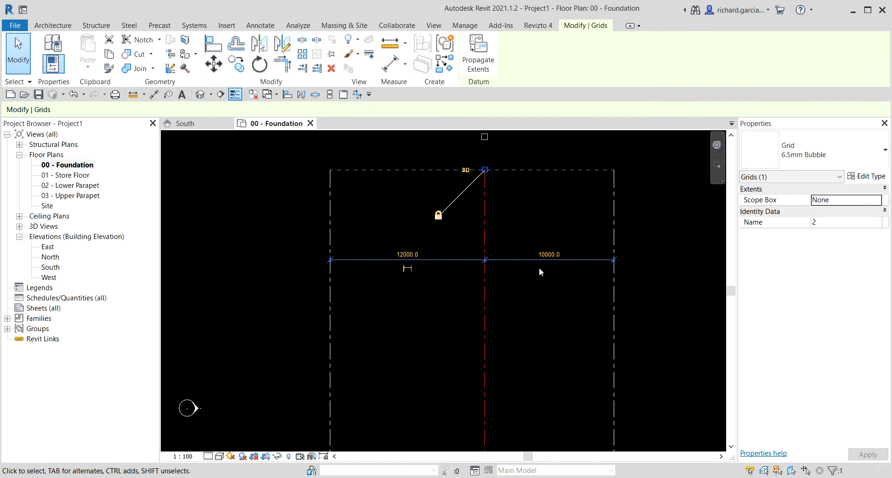
left_click(407, 254)
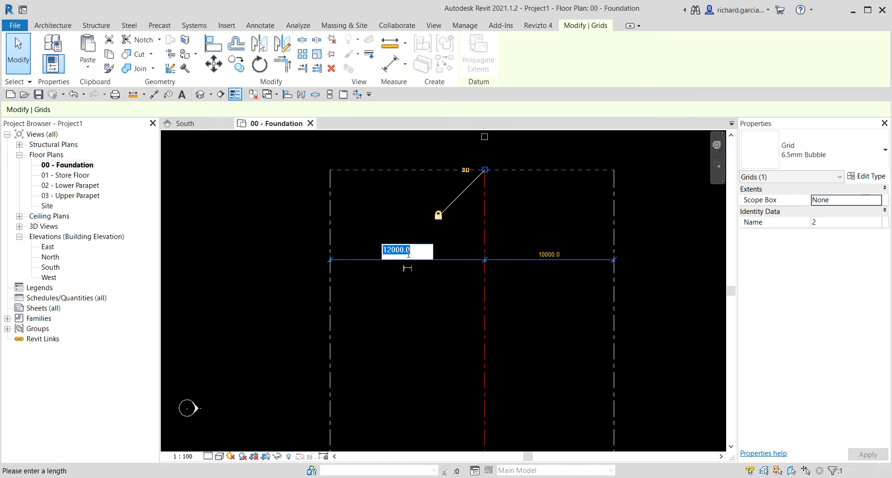
key("Return")
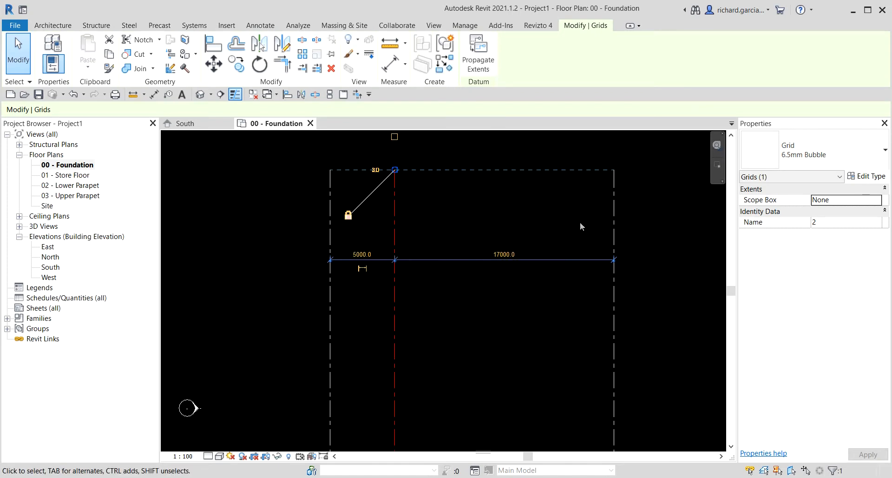
Step: Move grid 3 by setting its spacing from grid 2 to 10000, and deselect it
left_click(590, 207)
left_click(614, 202)
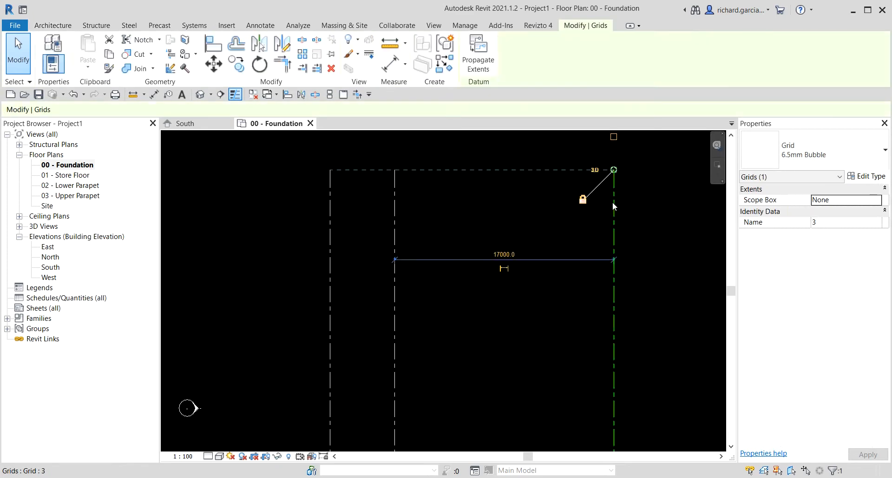
left_click(505, 255)
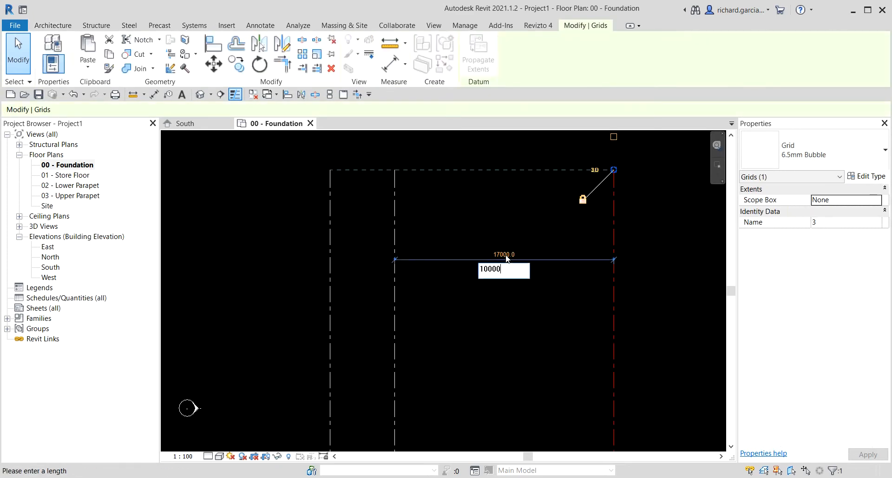
type("10000")
key("Return")
left_click(612, 245)
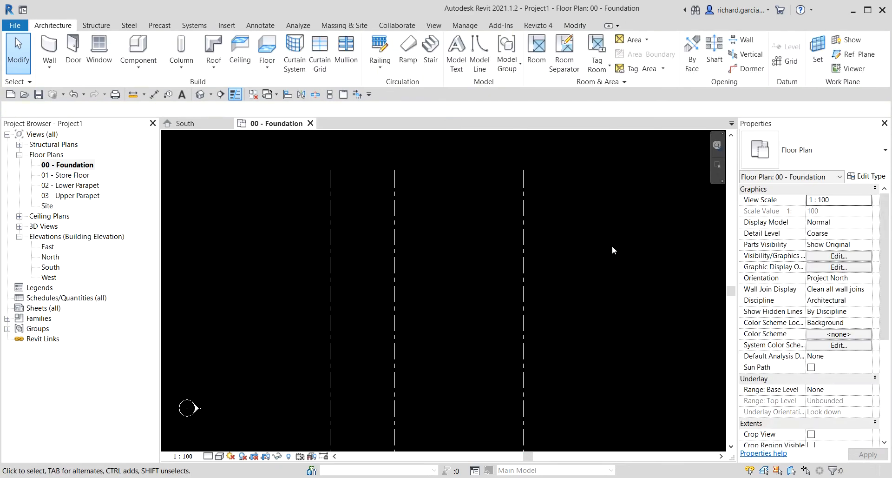
scroll(553, 232, "down", 2)
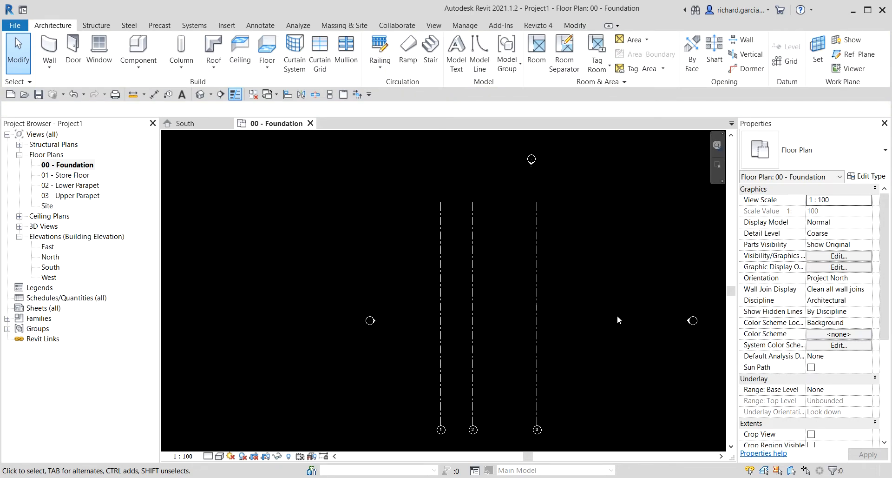
Step: Show the grid bubbles at the upper ends of grids 1, 2 and 3, and clear the selection
scroll(618, 320, "up", 4)
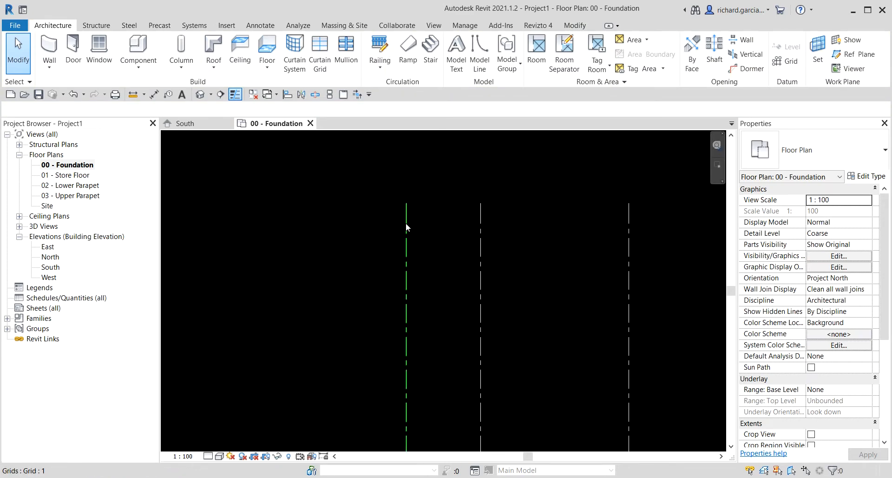
left_click(406, 227)
scroll(409, 186, "up", 2)
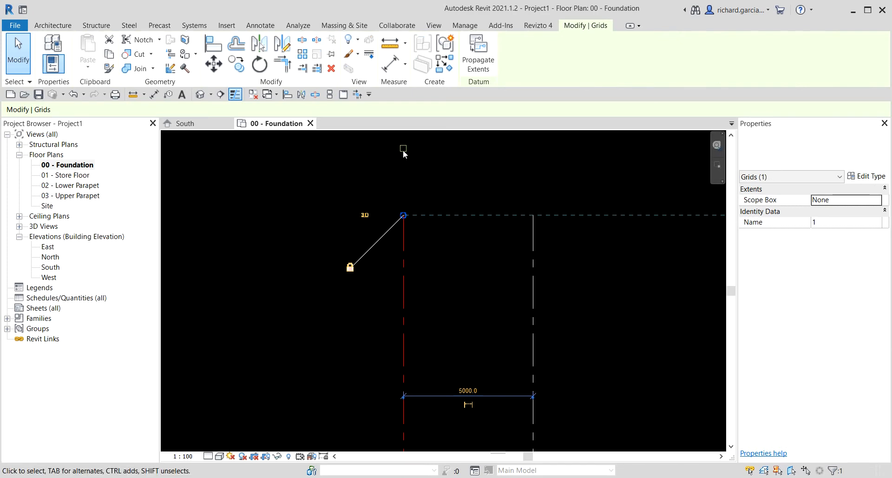
left_click(403, 149)
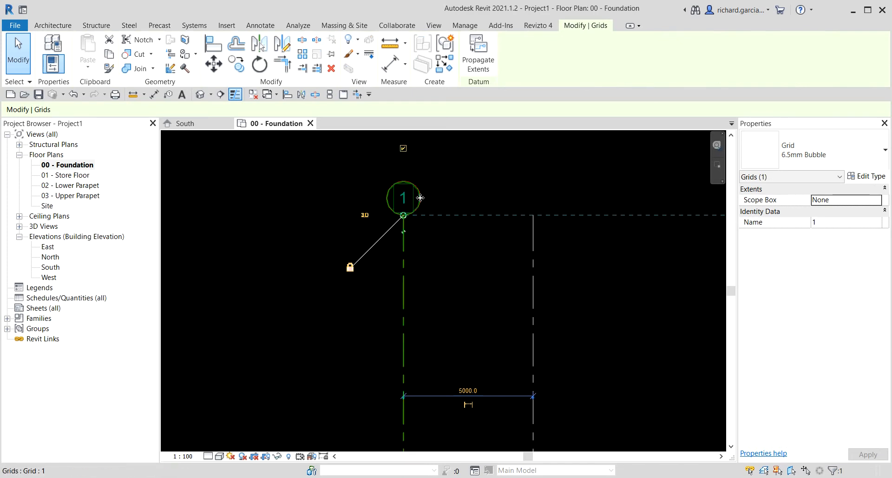
left_click(532, 233)
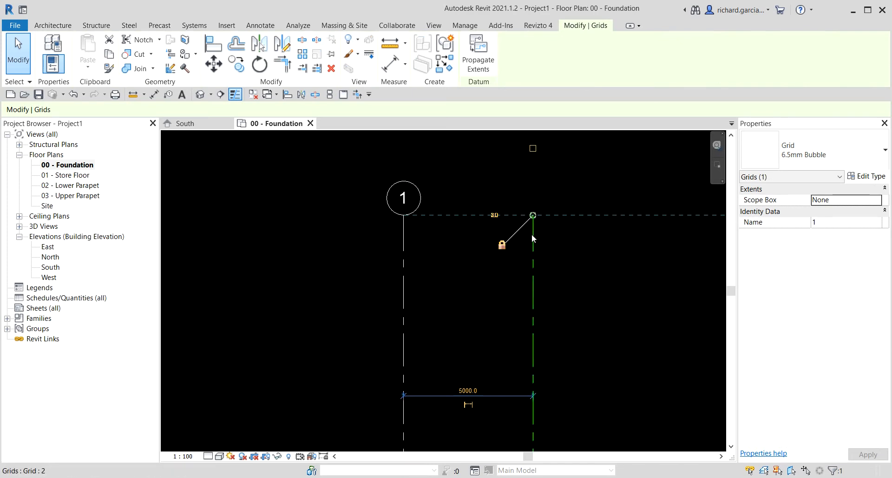
left_click(533, 149)
scroll(534, 158, "down", 2)
middle_click_drag(689, 223, 534, 229)
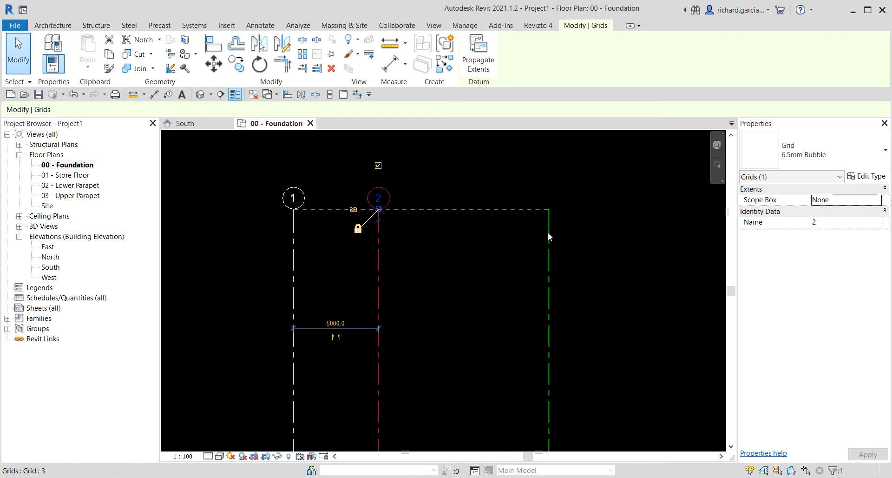
left_click(549, 233)
left_click(548, 165)
key("Escape")
Step: Draw a horizontal grid line crossing grids 1, 2 and 3 just below their upper bubbles, and end the Grid command
scroll(540, 230, "down", 1)
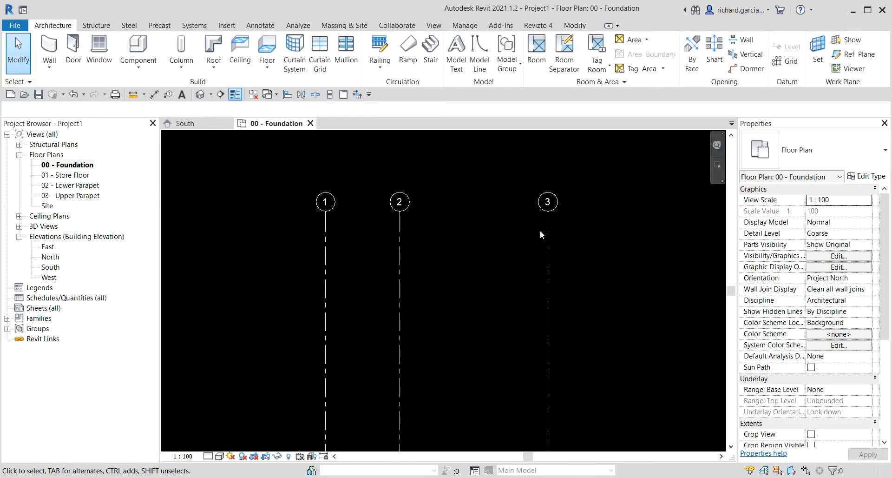
scroll(540, 230, "down", 2)
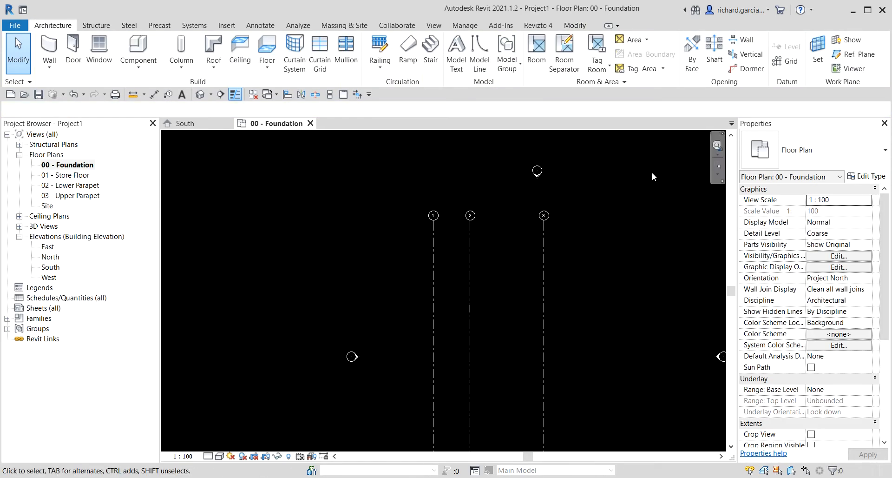
left_click(787, 62)
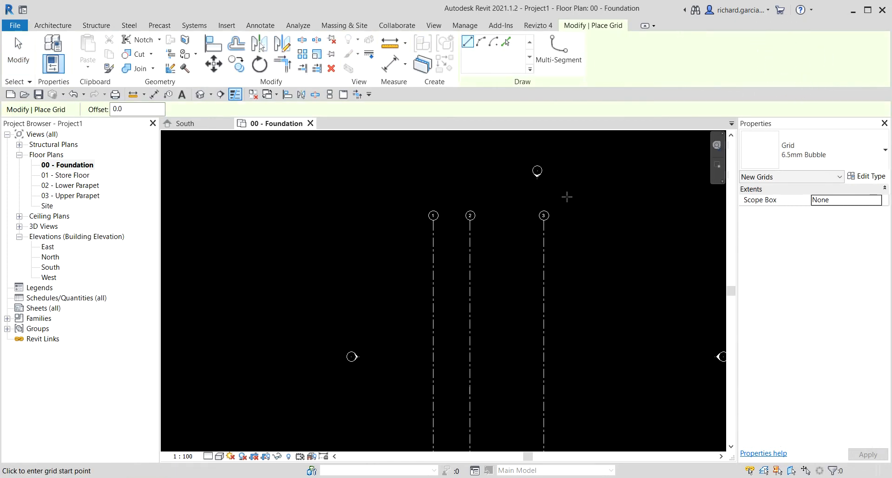
left_click(395, 247)
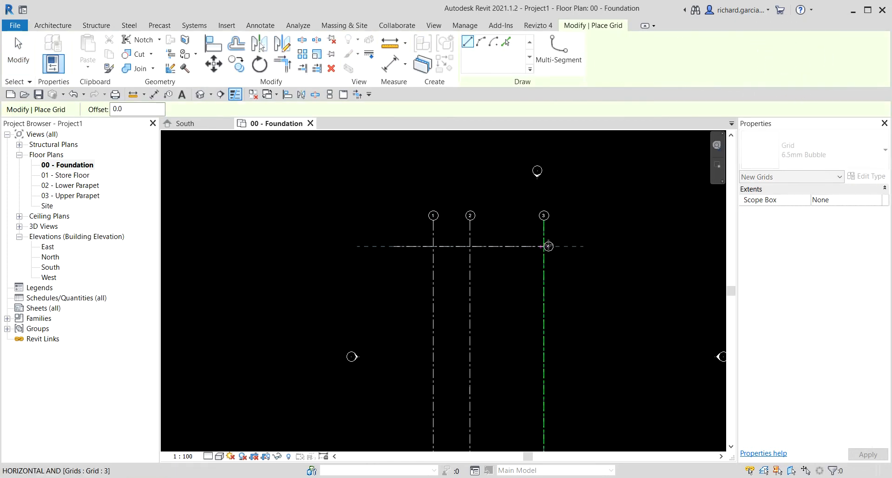
left_click(578, 248)
scroll(592, 266, "up", 2)
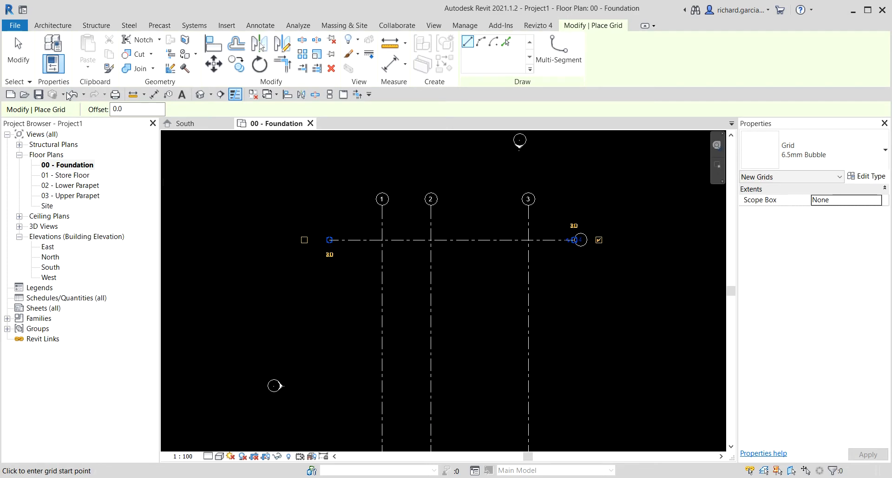
left_click(18, 52)
Step: Rename the new horizontal grid to A and clear the selection
scroll(576, 247, "up", 3)
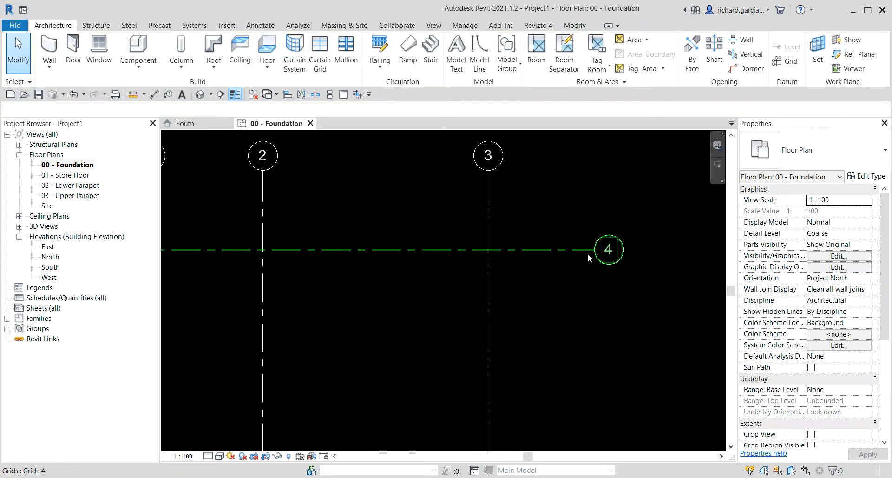
left_click(612, 246)
left_click(611, 247)
type("a")
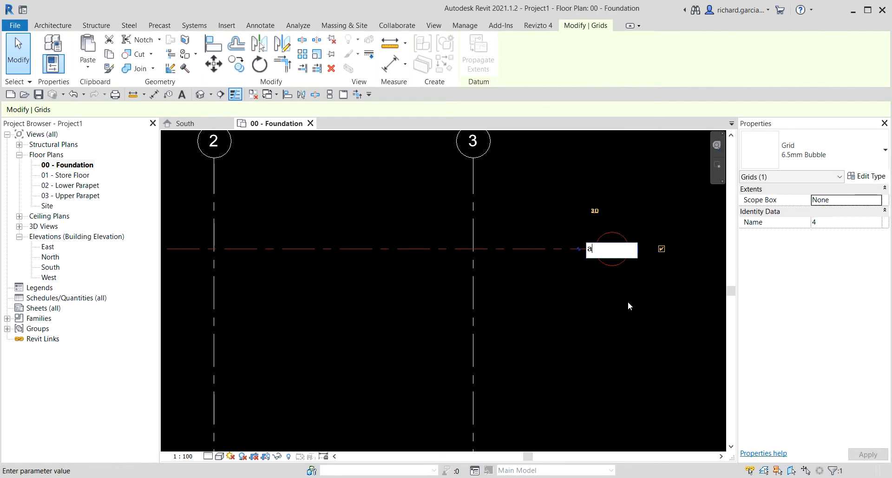
key("BackSpace")
key("Caps_Lock")
type("A")
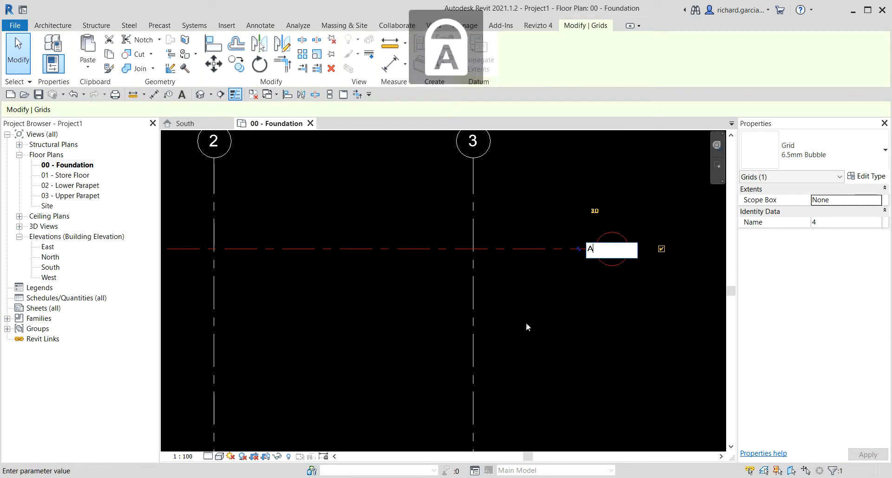
key("Return")
scroll(584, 312, "down", 2)
key("Escape")
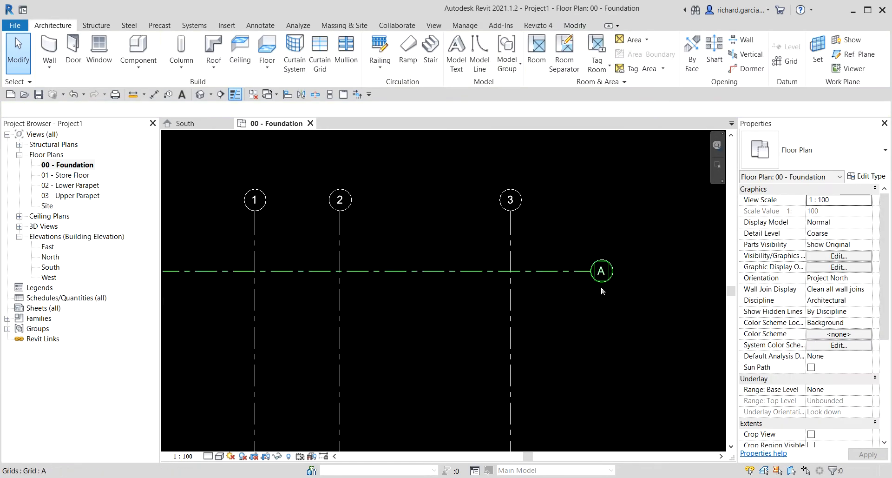
Step: Draw two horizontal grids aligned with A's ends, about 4000 below A and about 4600 below that, with bubbles at the grid 1 side
left_click(788, 61)
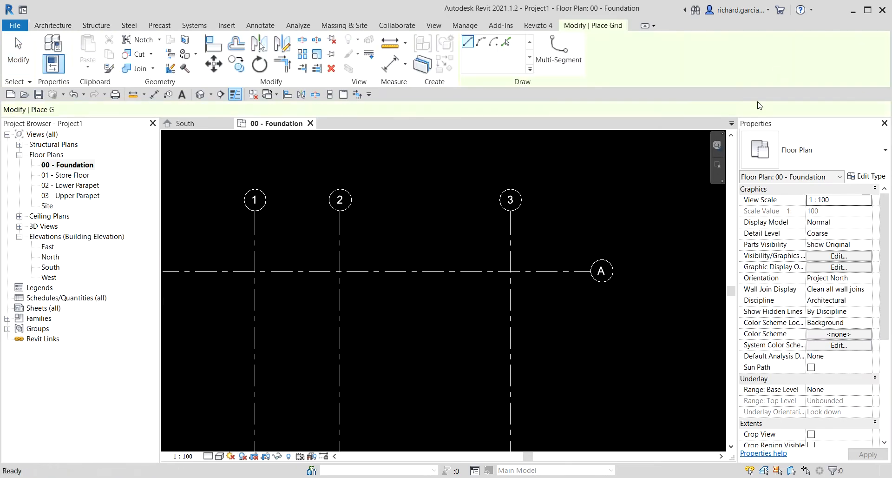
left_click(593, 339)
middle_click_drag(280, 352, 389, 314)
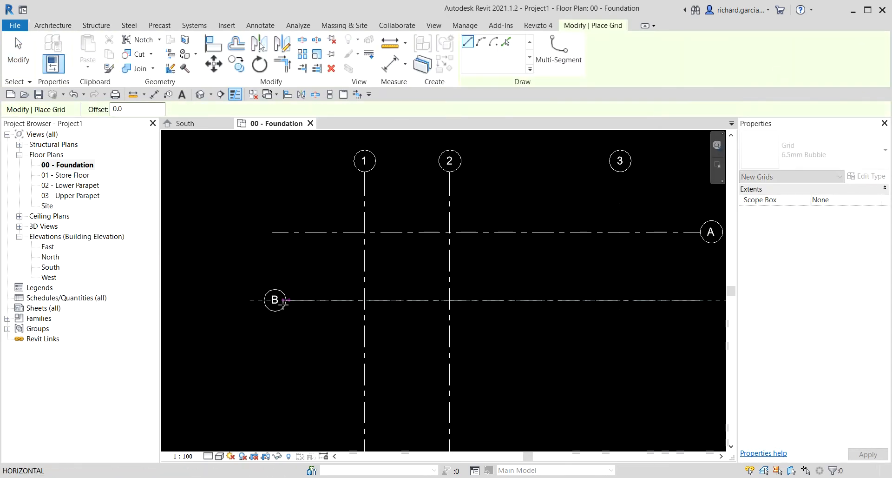
left_click(272, 299)
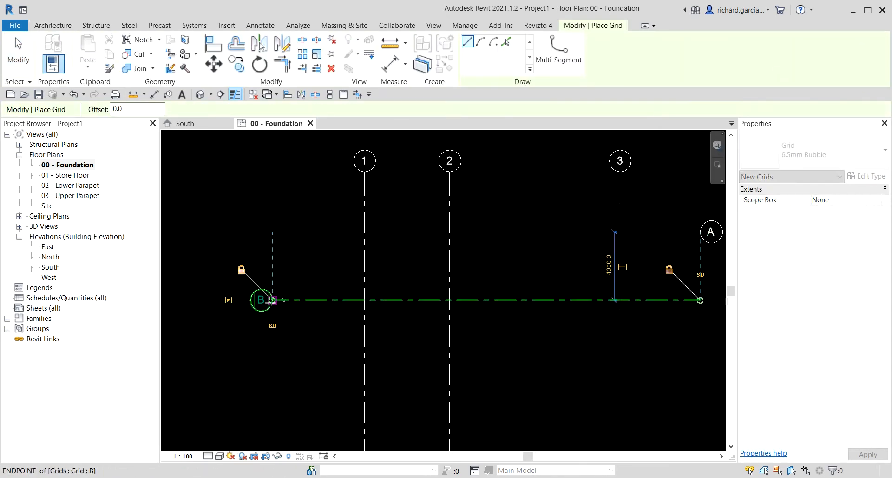
left_click(700, 378)
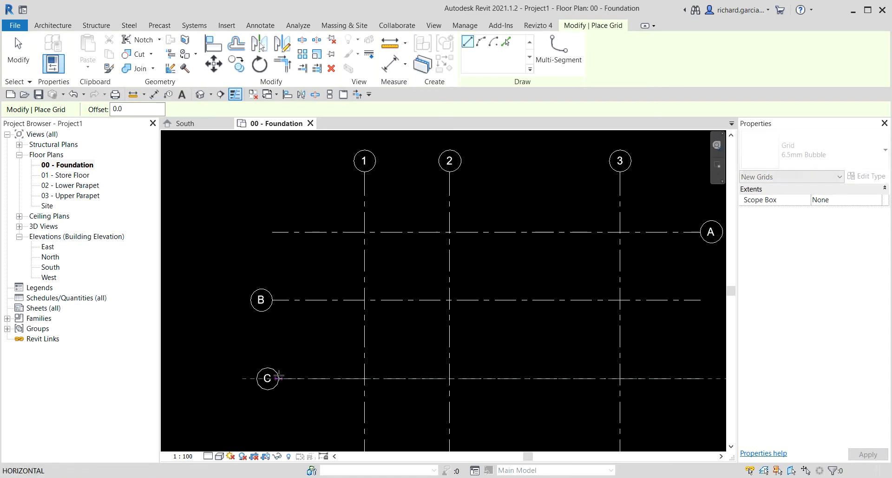
left_click(278, 378)
key("Escape")
key("Escape")
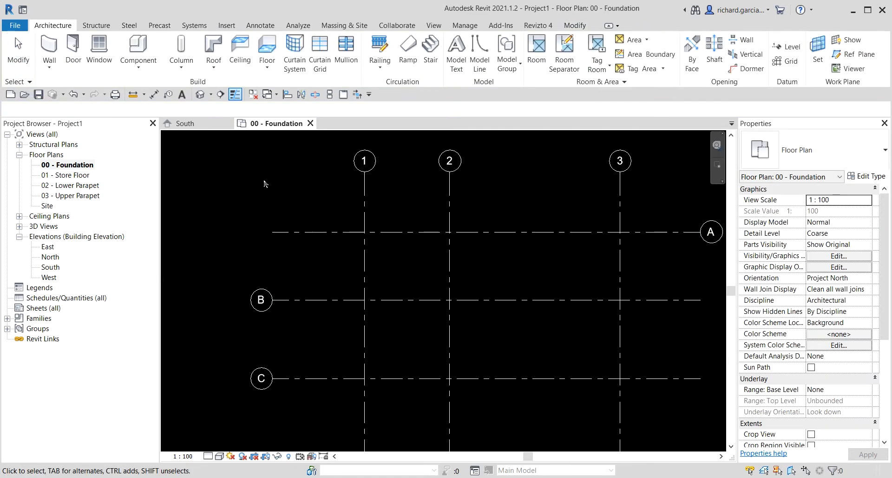
Step: Copy grid C downward by 5000 with the Constrain and Multiple options enabled
scroll(476, 289, "down", 2)
scroll(344, 291, "down", 2, "ctrl")
left_click(347, 292)
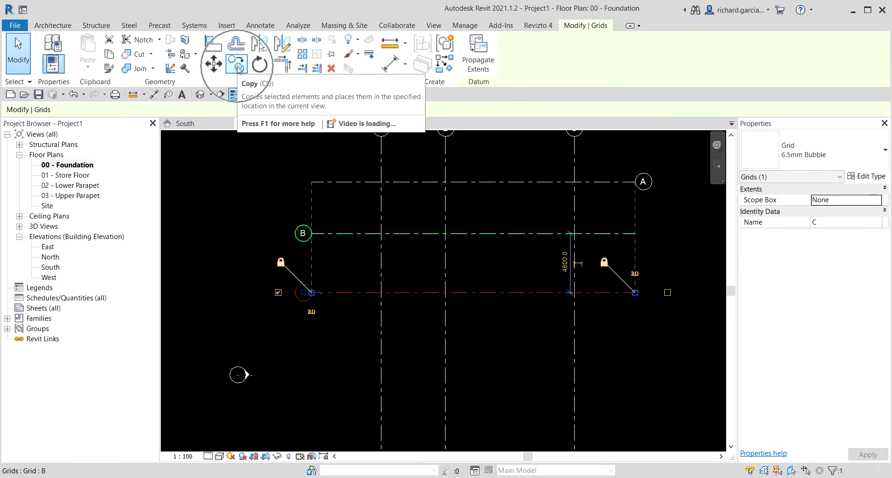
left_click(238, 69)
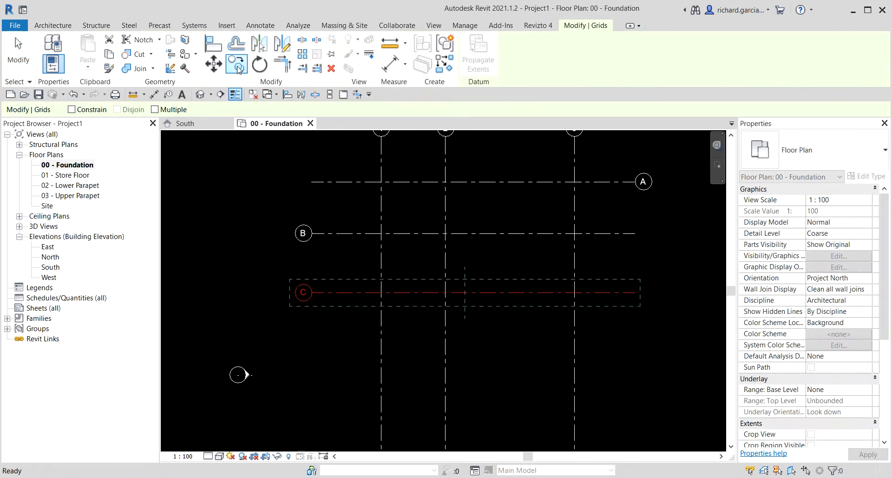
left_click(71, 110)
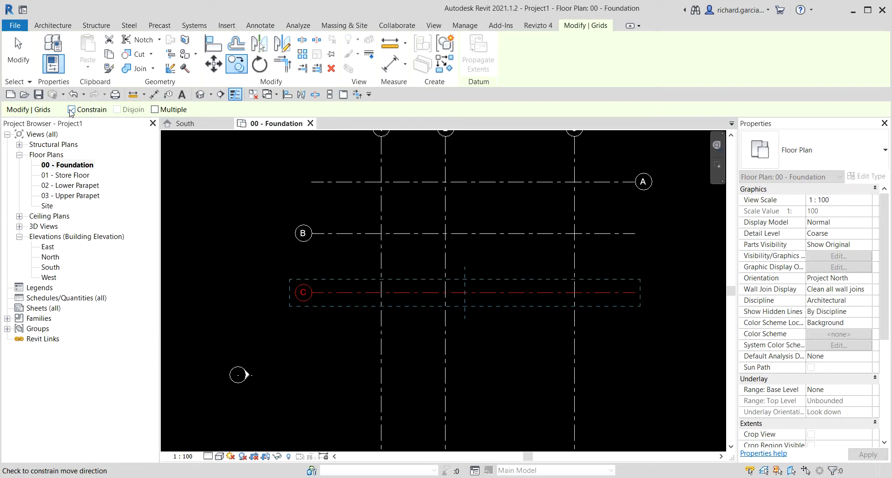
key("ctrl")
key("ctrl")
left_click(154, 111)
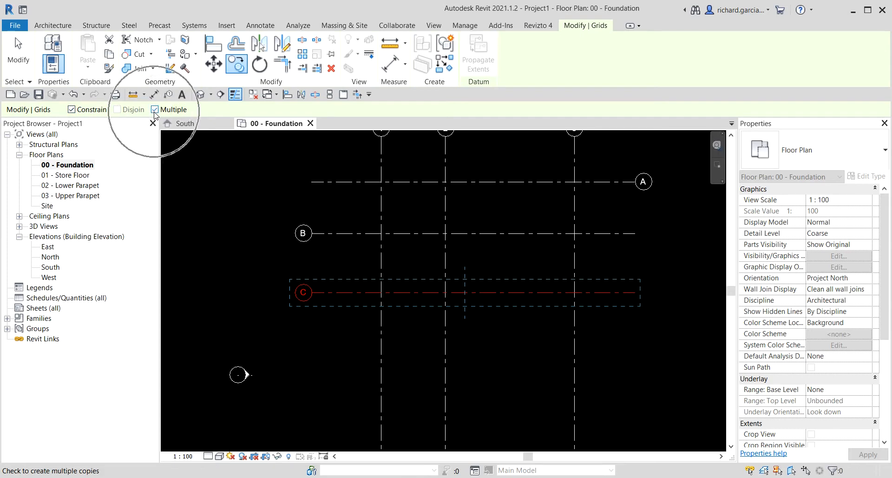
left_click(341, 294)
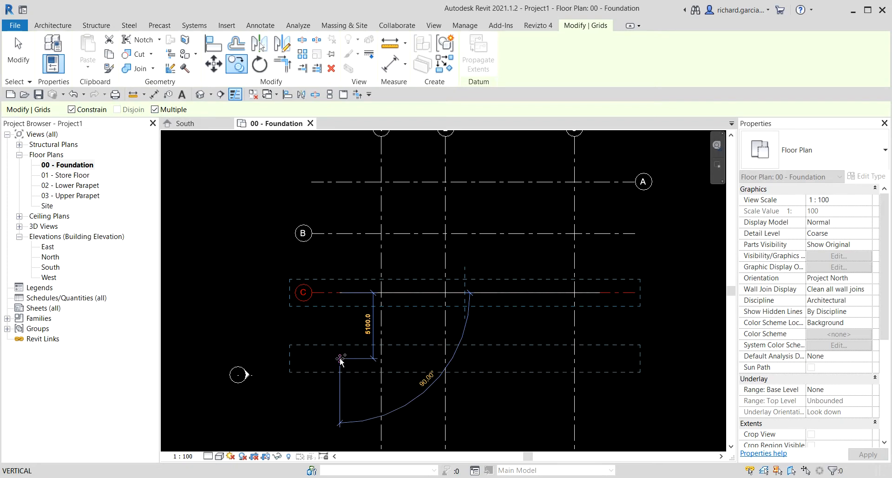
scroll(341, 359, "up", 1)
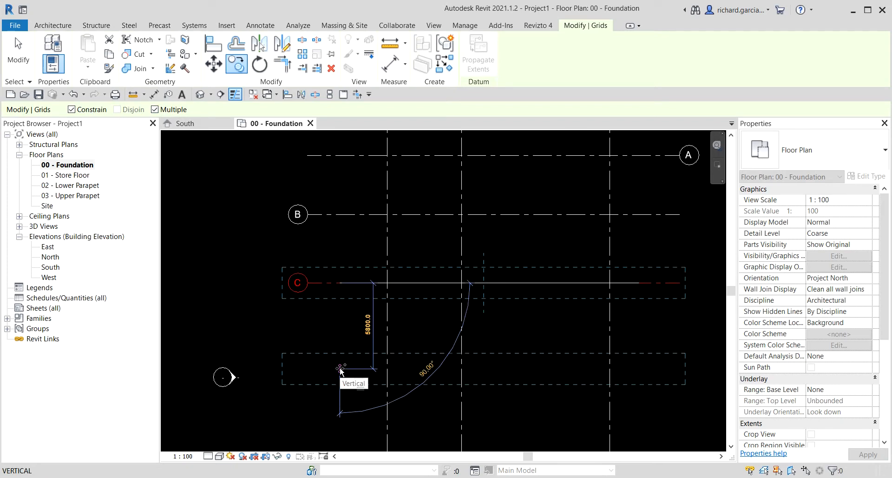
type("5000")
key("Return")
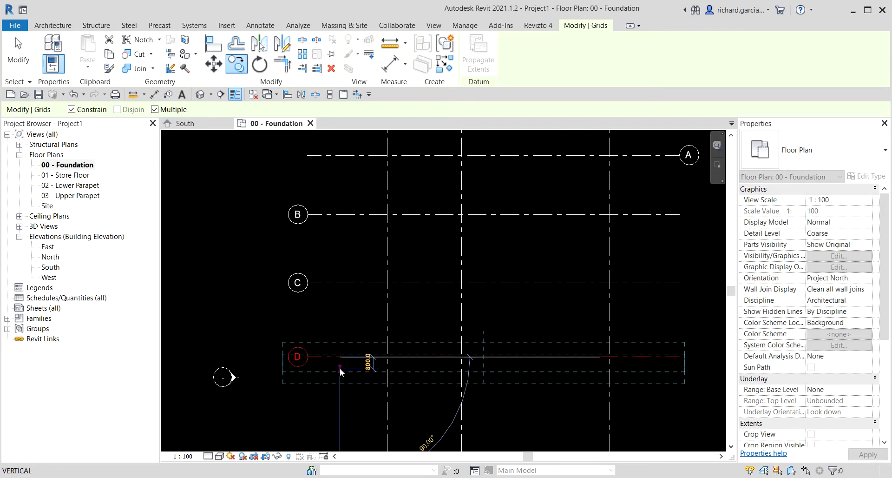
Step: Place another copy 8000 below grid D and end the Copy command
scroll(339, 367, "down", 2)
middle_click_drag(338, 345, 359, 293)
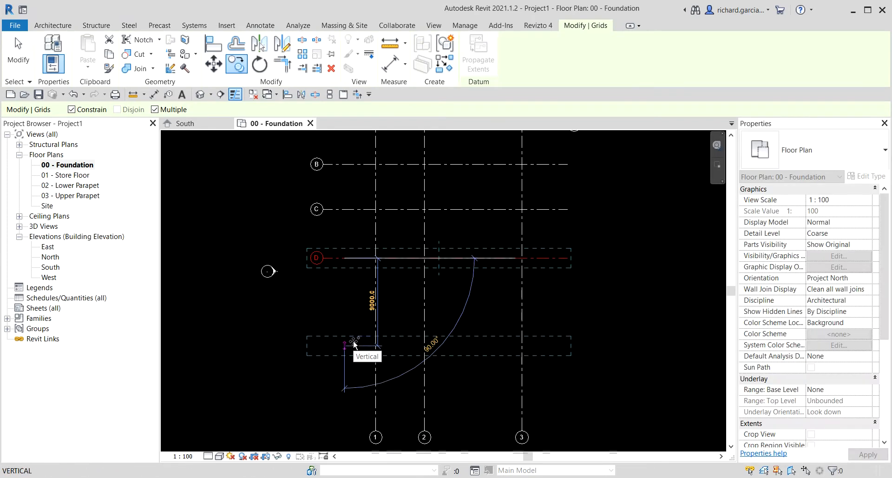
type("8000")
key("Return")
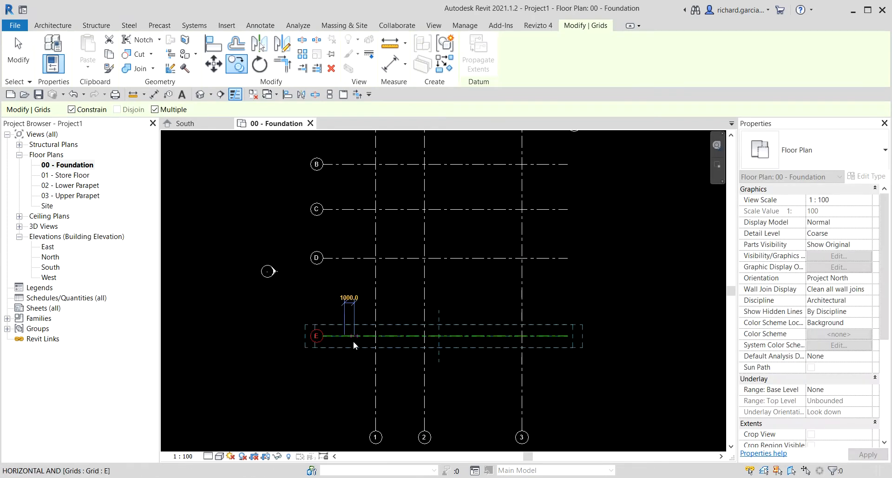
key("Escape")
key("Escape")
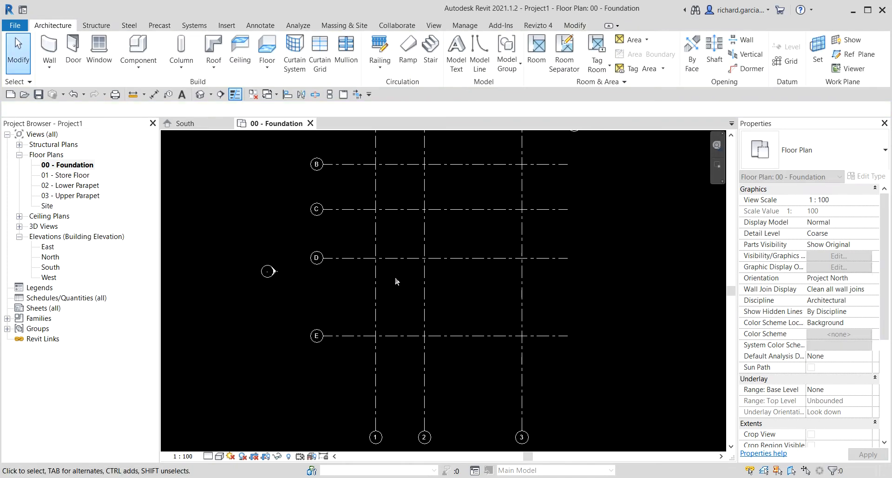
scroll(471, 291, "down", 2)
middle_click_drag(472, 291, 442, 286)
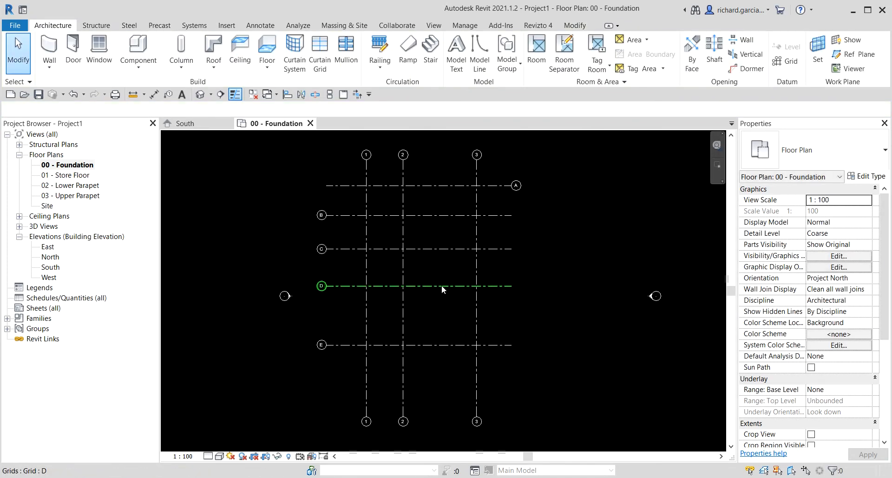
scroll(442, 287, "down", 1)
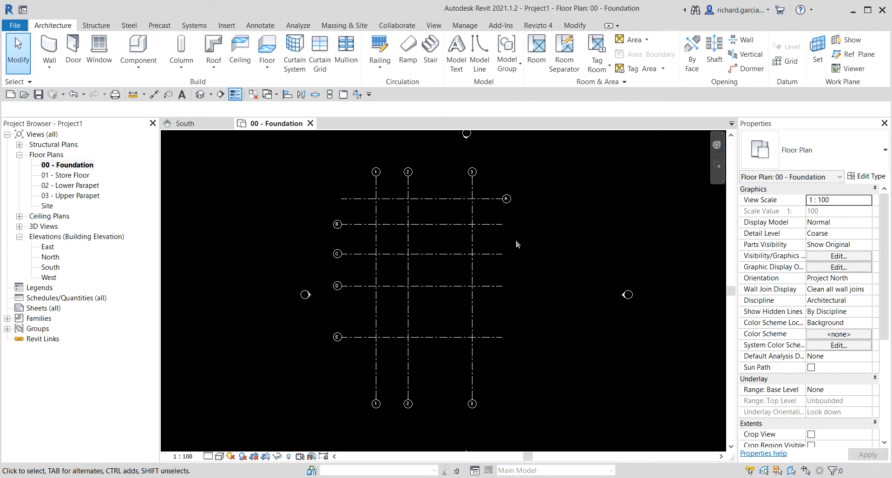
Step: Open the EXERCISE 2 CREATE WALLS project from the Revit Architecture 2021 folder
left_click(24, 95)
scroll(205, 207, "down", 5)
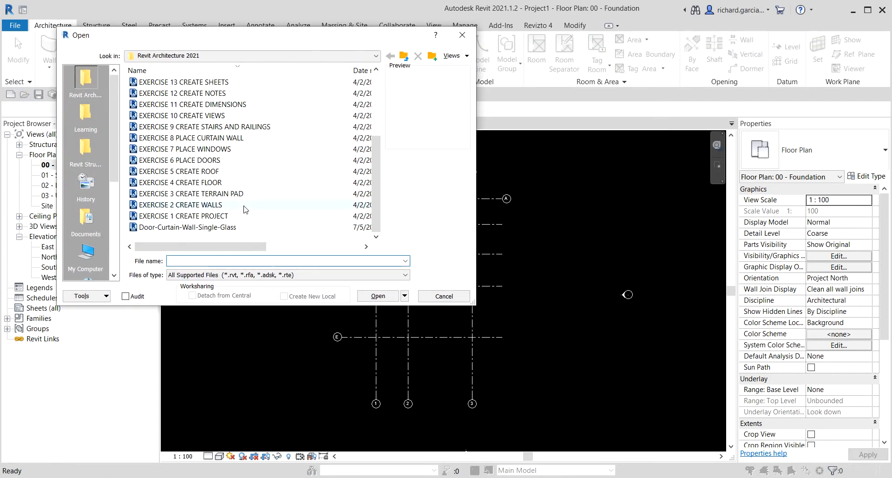
double_click(206, 205)
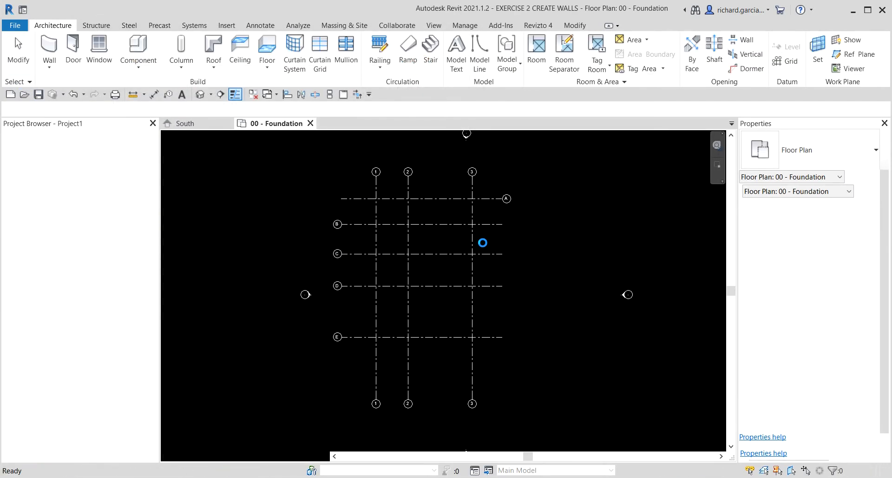
Step: Close the inactive views and the Project1 Foundation plan, discarding Project1's unsaved changes
left_click(253, 95)
left_click(235, 124)
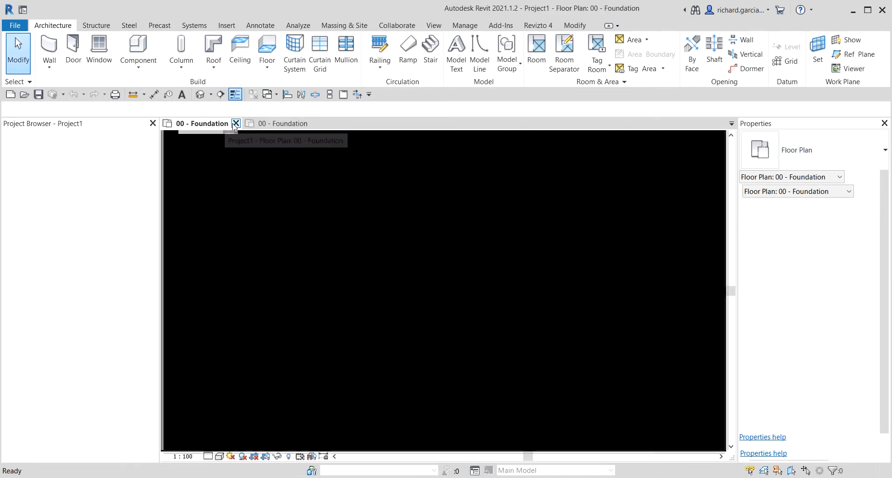
left_click(236, 123)
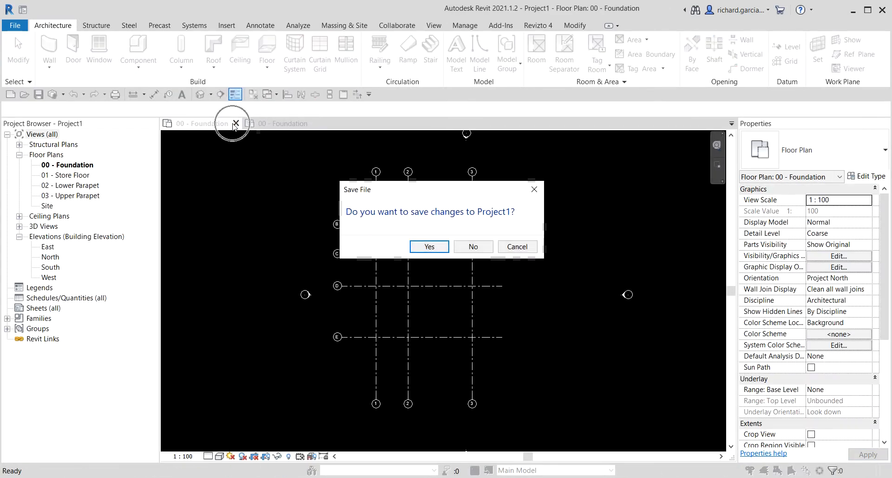
left_click(469, 243)
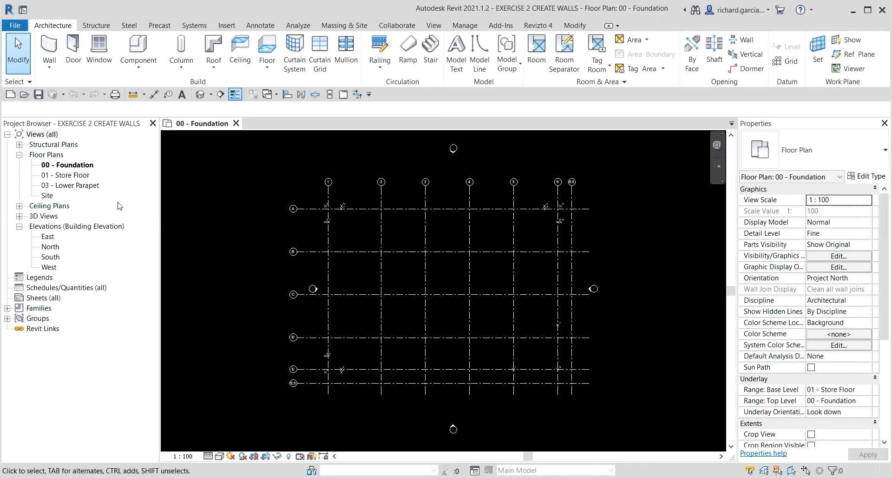
Step: Open the South elevation and examine the level names and heights beside grid 6.5
double_click(51, 257)
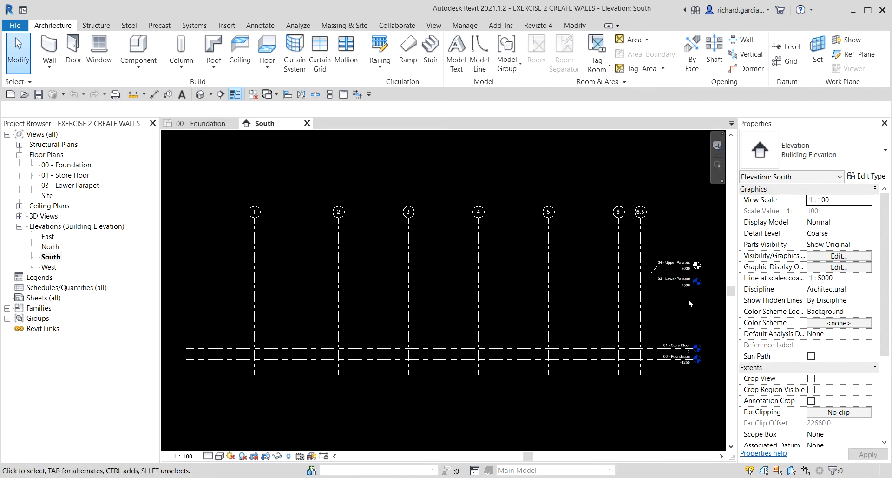
scroll(688, 300, "up", 1)
middle_click_drag(688, 302, 557, 297)
scroll(553, 259, "up", 1)
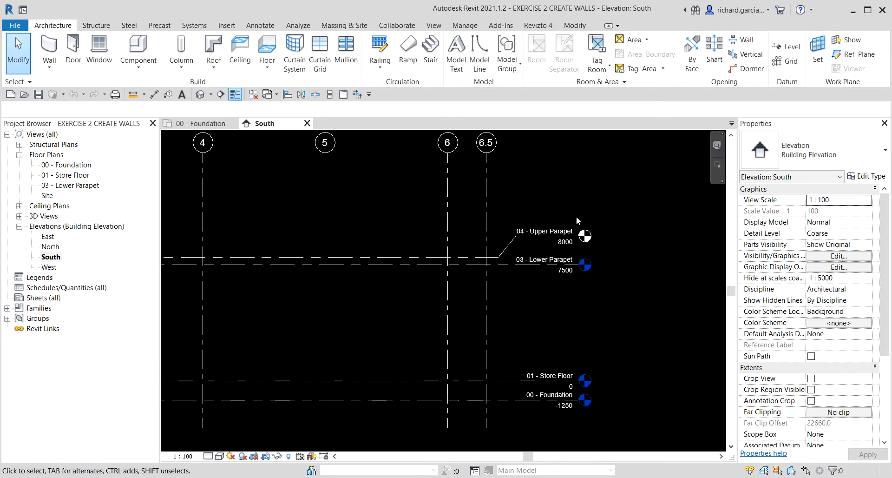
Step: Return to the 00 - Foundation plan and examine the numbered point markers around the lower intersections of grids 5 and 6
double_click(70, 165)
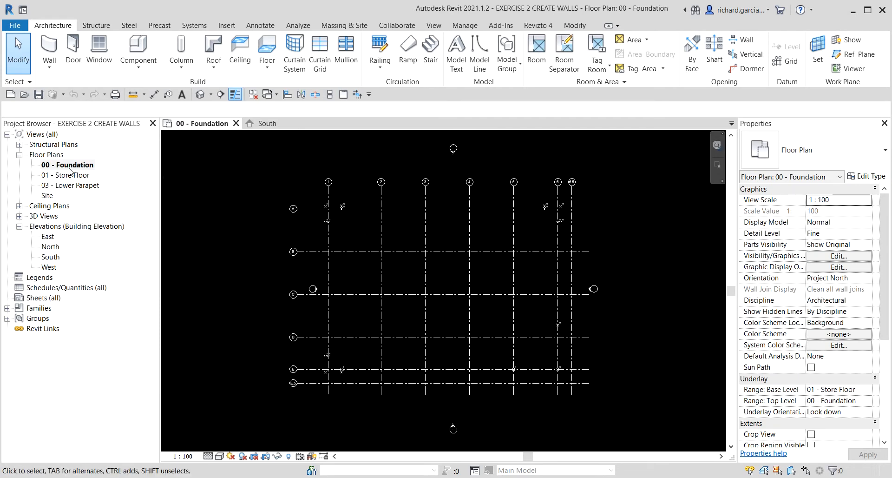
key("ctrl")
scroll(573, 395, "up", 5)
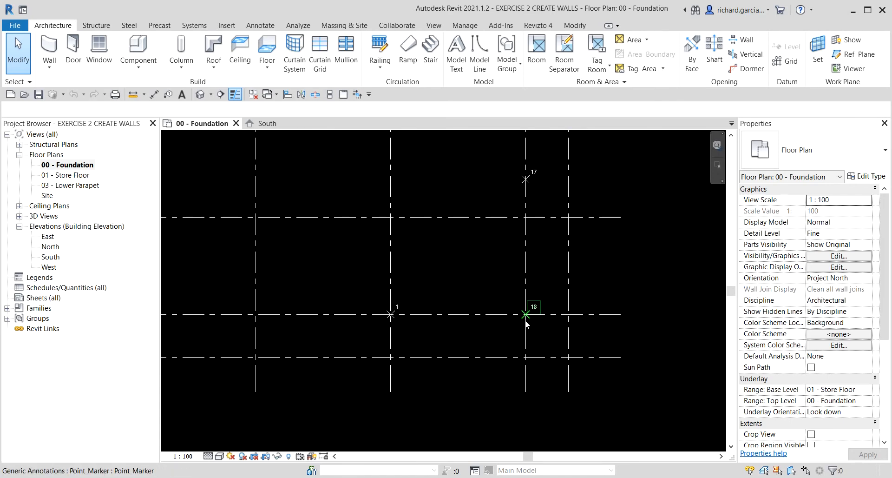
Step: Examine the numbered point markers around grids 1, 5 and 6 across the 00 - Foundation plan
scroll(525, 319, "down", 5)
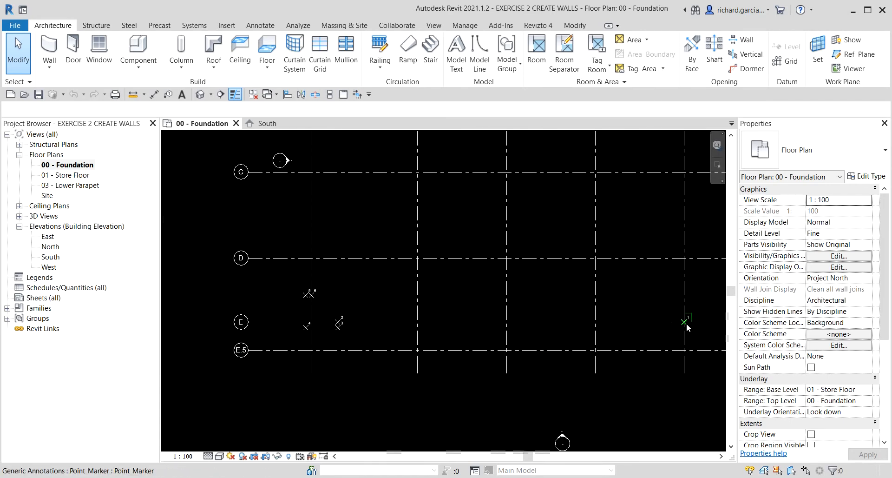
key("ctrl")
key("ctrl")
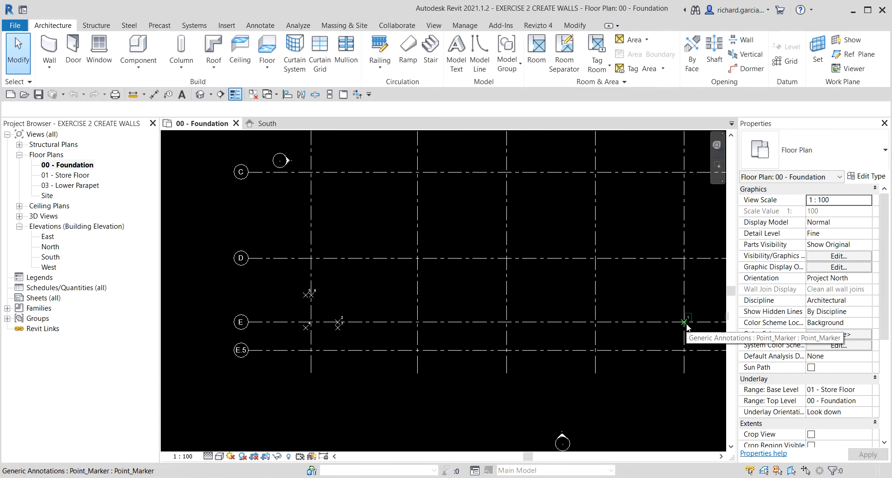
scroll(341, 324, "up", 4)
scroll(263, 269, "down", 6)
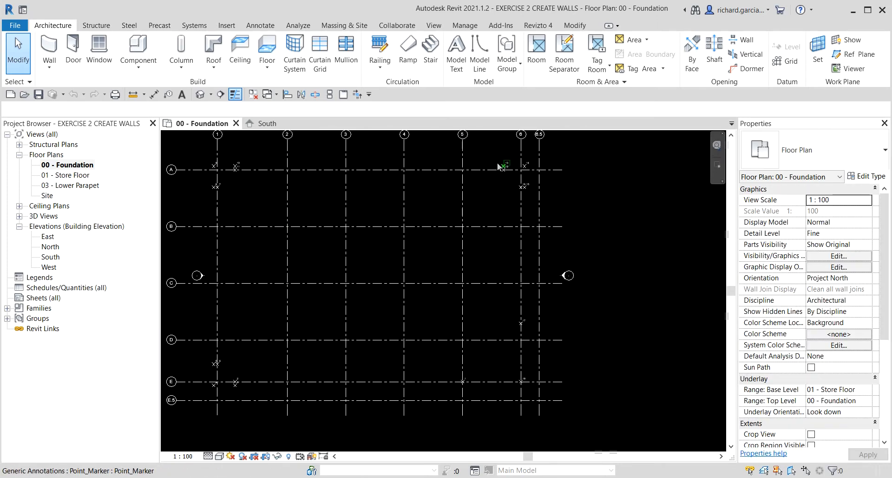
scroll(529, 386, "up", 5)
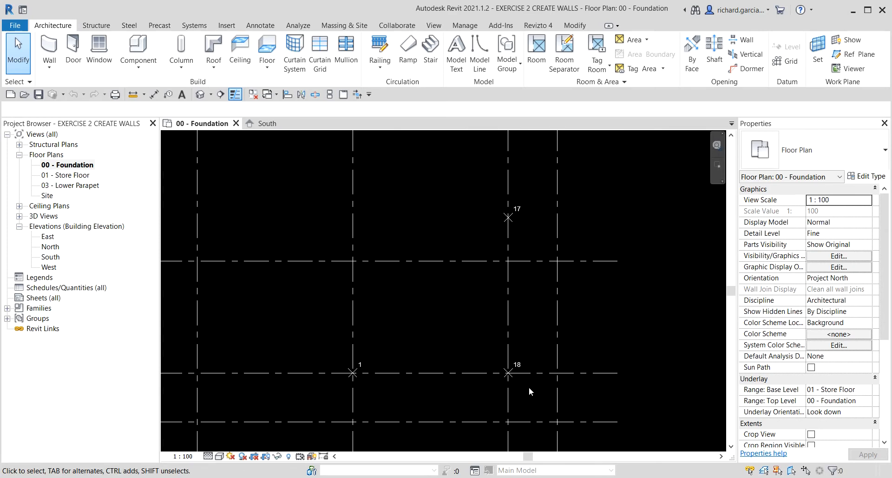
scroll(529, 387, "down", 5)
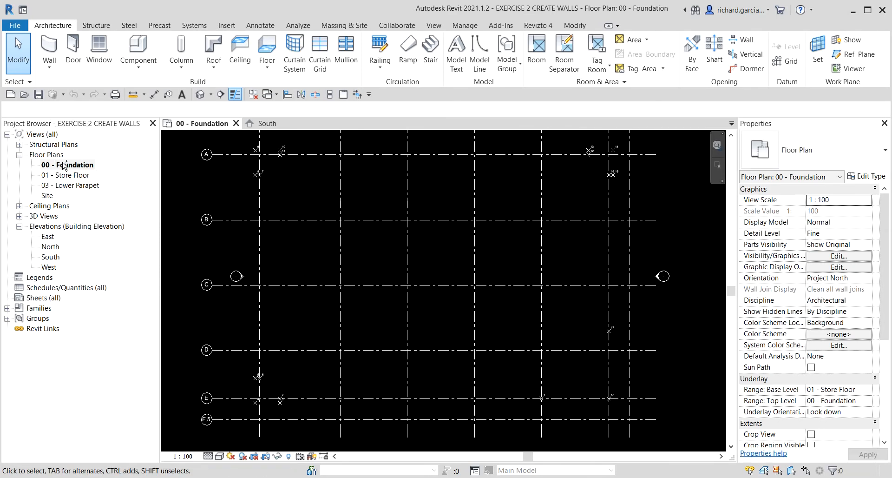
Step: Choose Exterior - Render on Brick on Block as the type for new walls, then leave the Wall command
left_click(48, 47)
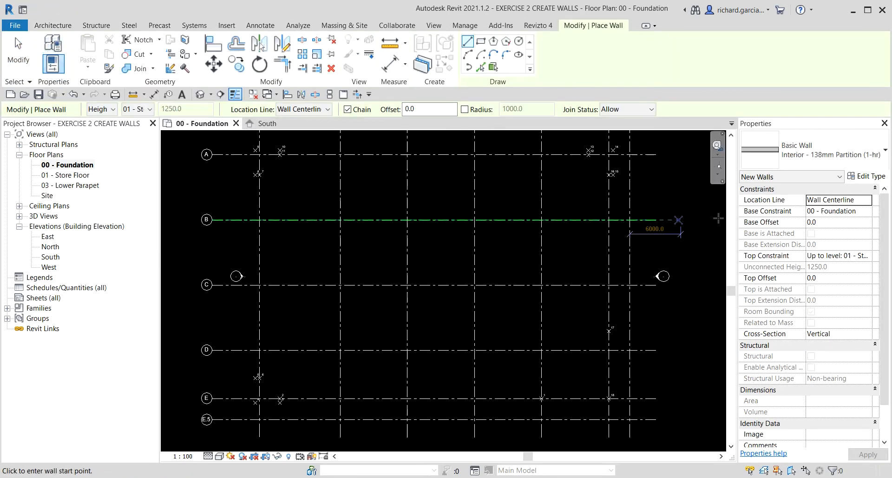
left_click(846, 145)
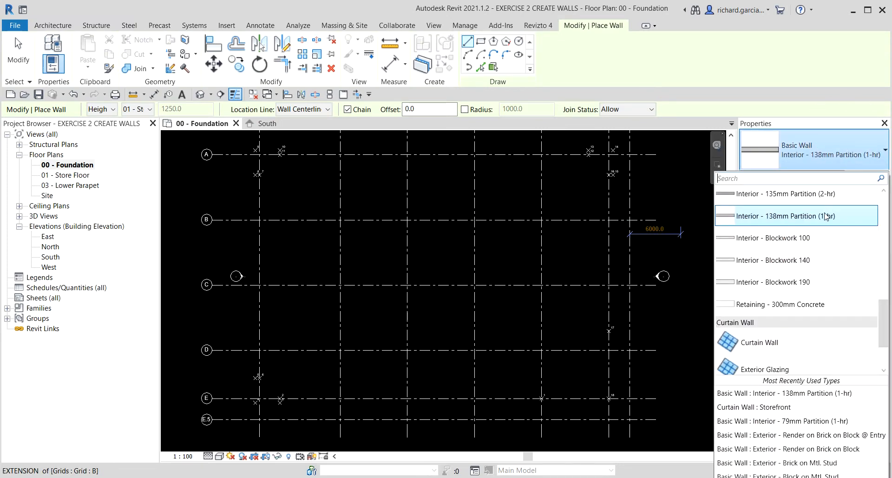
scroll(825, 223, "up", 3)
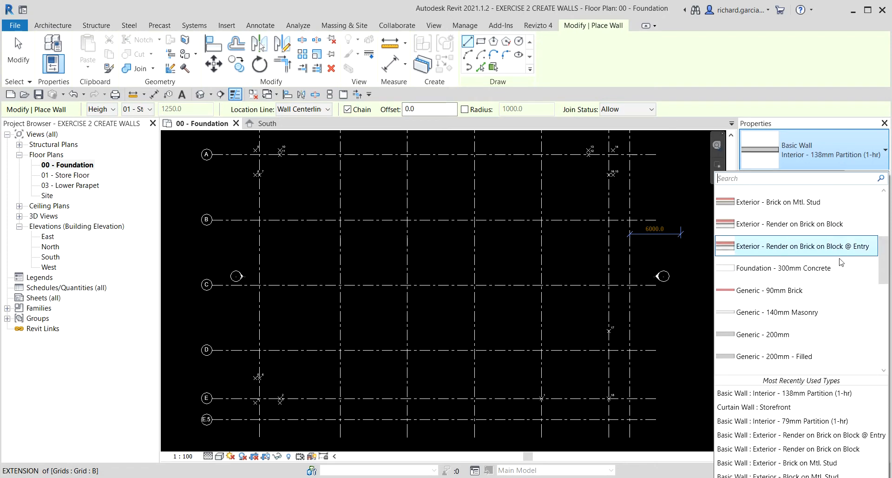
mouse_move(783, 226)
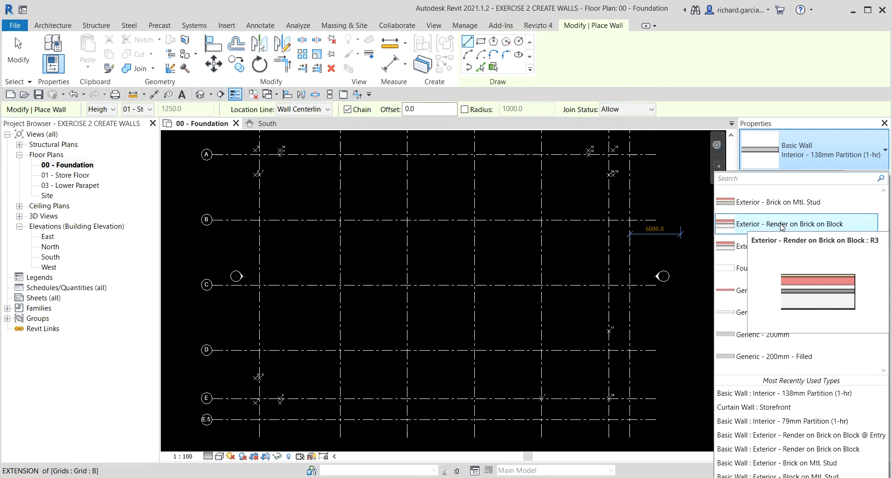
left_click(783, 226)
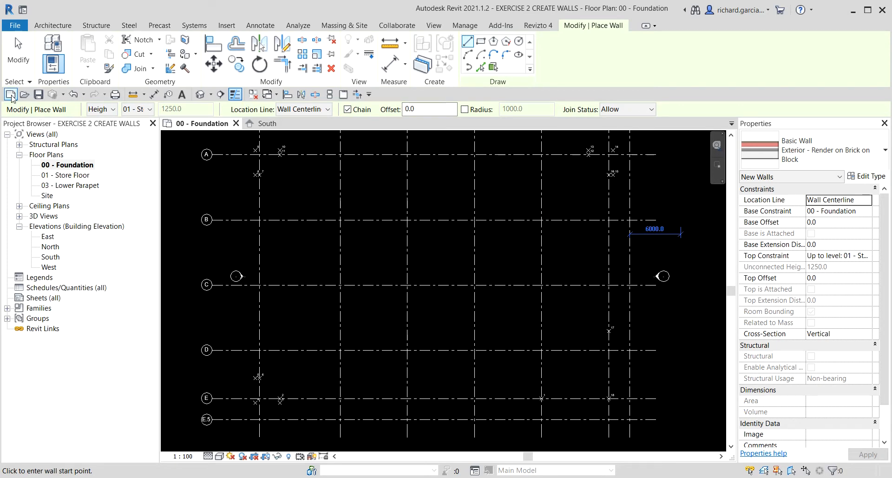
left_click(19, 55)
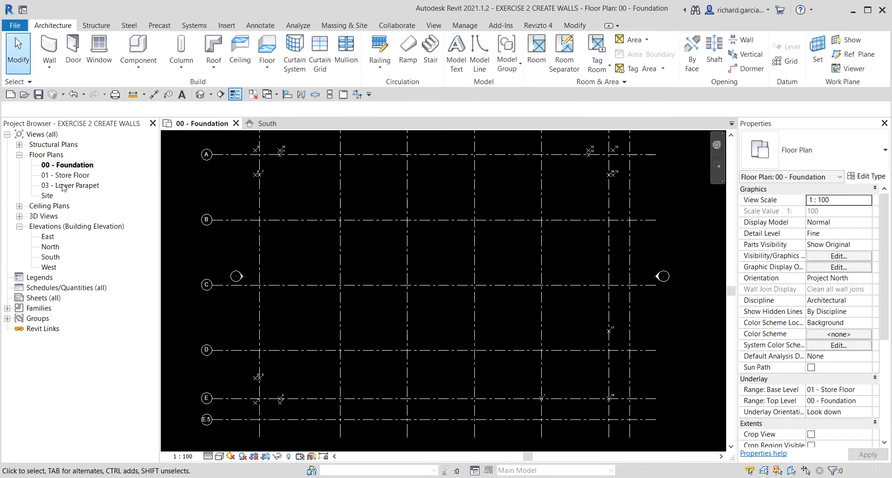
Step: Open the South elevation and rename the 03 - Lower Parapet level to 02 - Lower Parapet
double_click(50, 257)
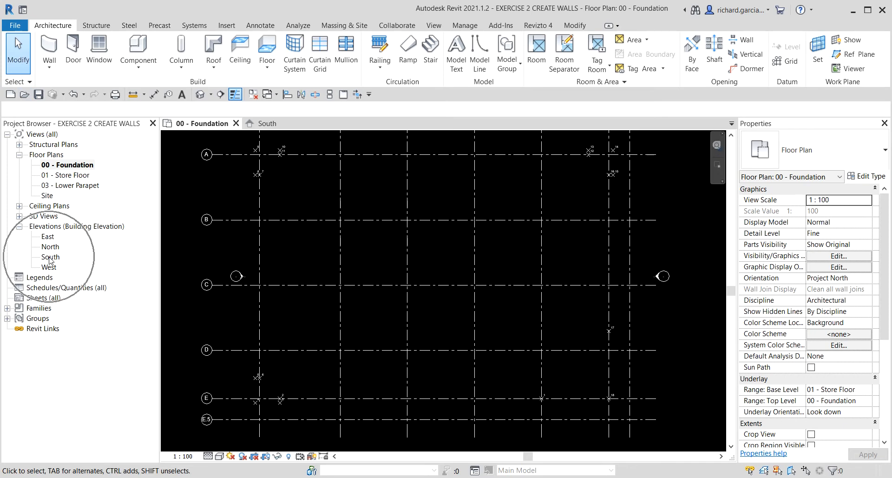
middle_click_drag(593, 321, 551, 306)
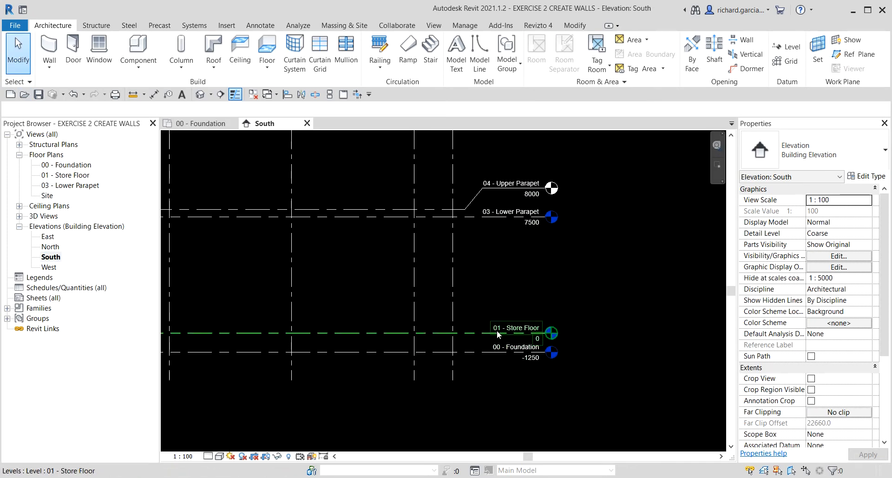
scroll(486, 213, "up", 3)
scroll(486, 213, "up", 3)
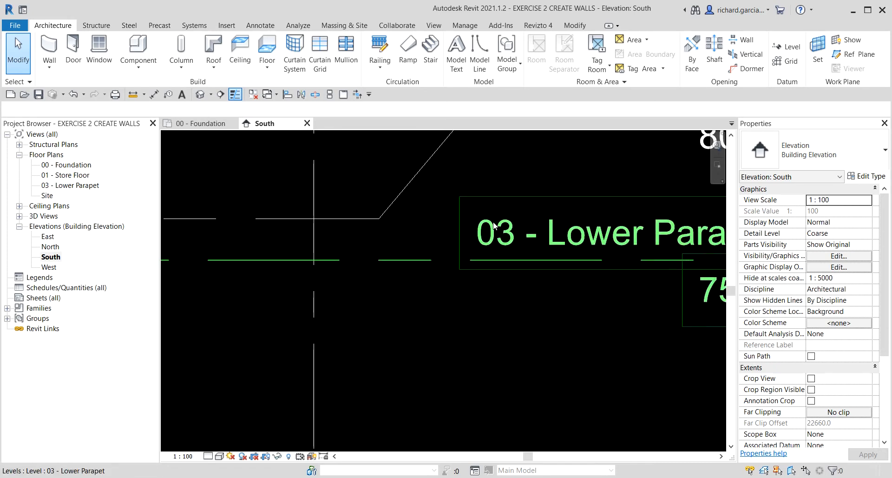
left_click(507, 237)
left_click(506, 237)
middle_click_drag(672, 255, 509, 265)
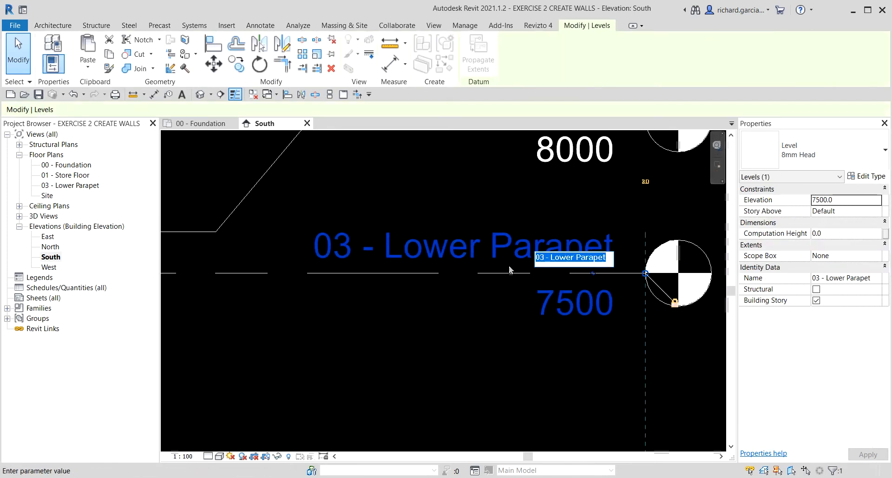
scroll(553, 261, "up", 2)
left_click(588, 261)
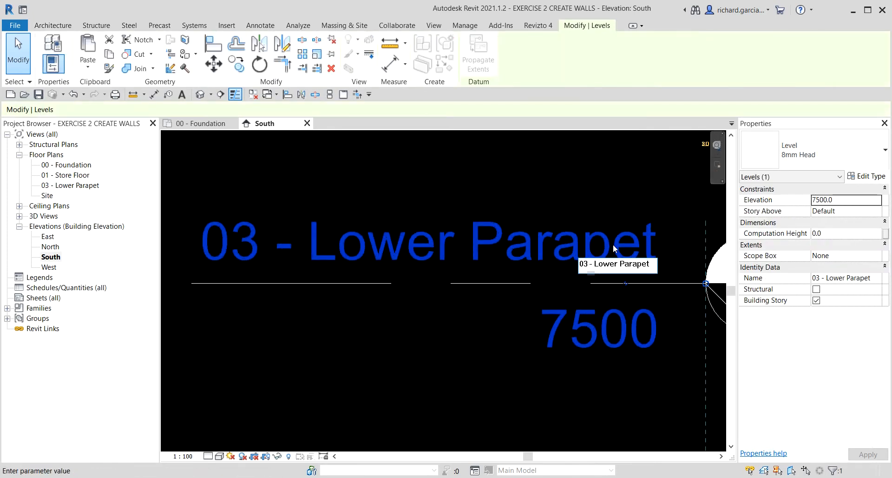
key("Delete")
type("2")
key("Return")
scroll(586, 191, "down", 1)
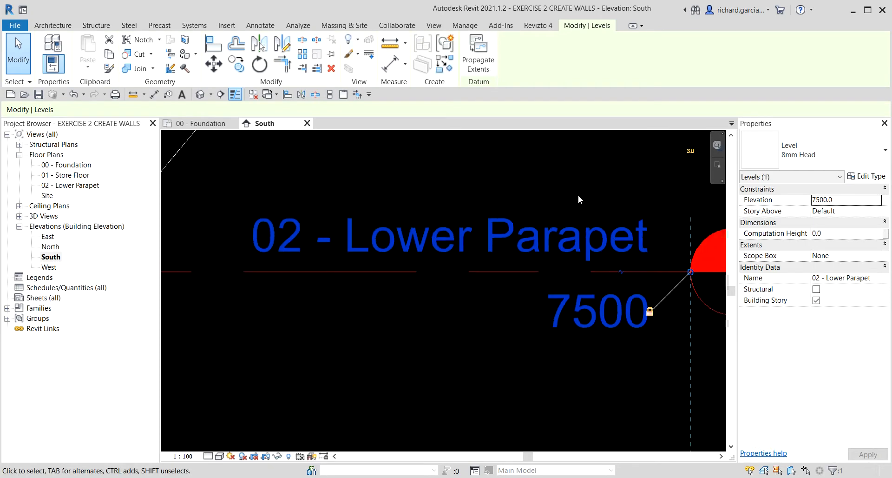
Step: Rename the 04 - Upper Parapet level to 03 - Upper Parapet and deselect it
scroll(578, 199, "down", 1)
middle_click_drag(578, 199, 595, 329)
left_click(378, 209)
left_click(378, 209)
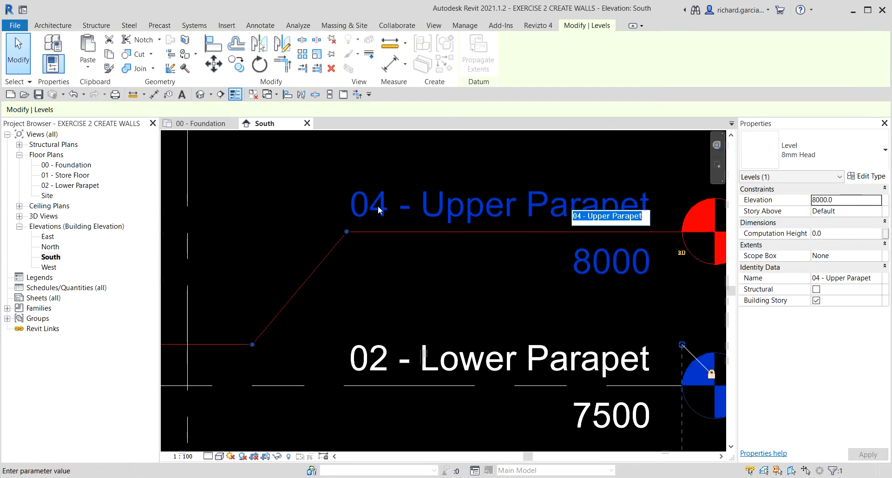
left_click(578, 215)
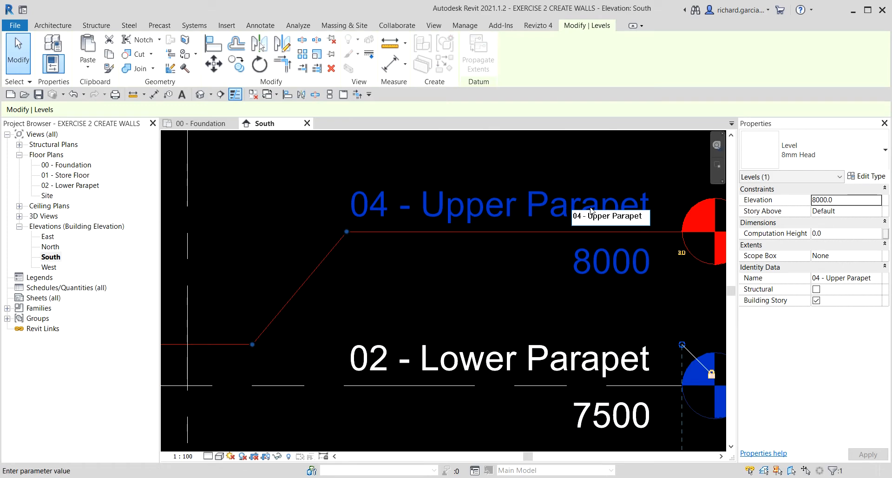
key("Delete")
type("3")
key("Return")
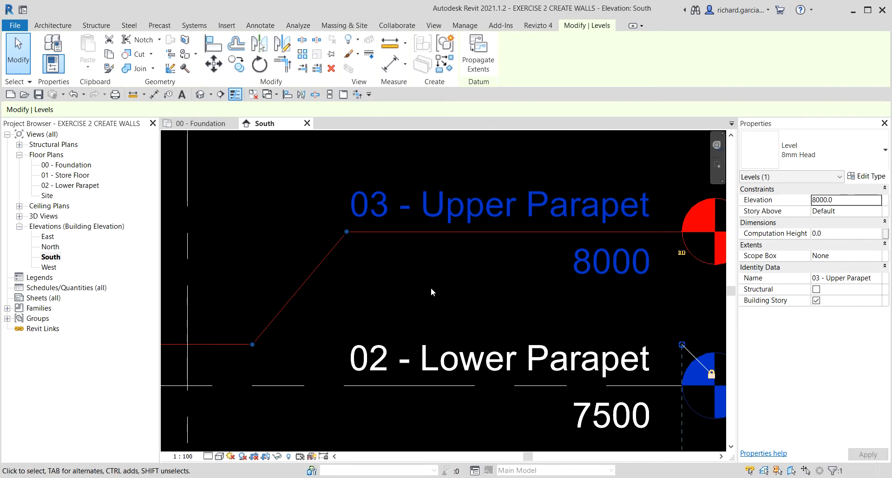
scroll(430, 287, "down", 3)
left_click(635, 215)
scroll(630, 314, "down", 1)
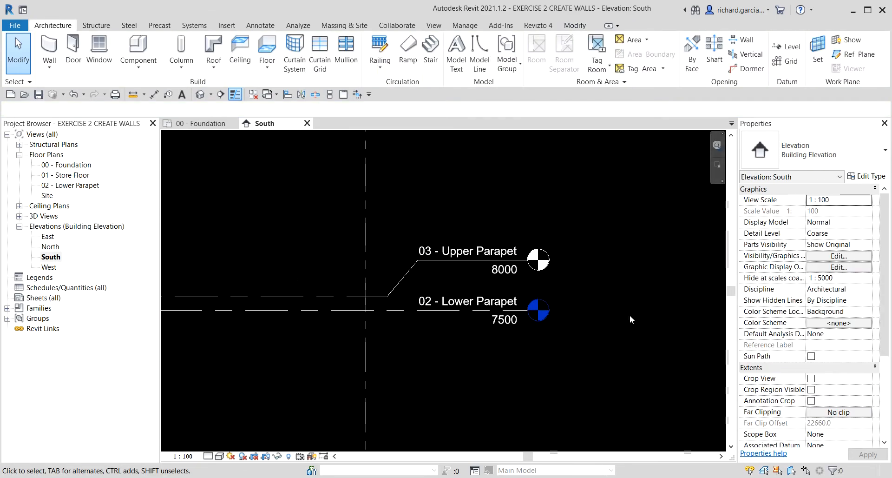
middle_click_drag(630, 314, 665, 219)
Step: In the 00 - Foundation plan, set new walls to rise to 02 - Lower Parapet with location line Finish Face: Exterior
double_click(73, 166)
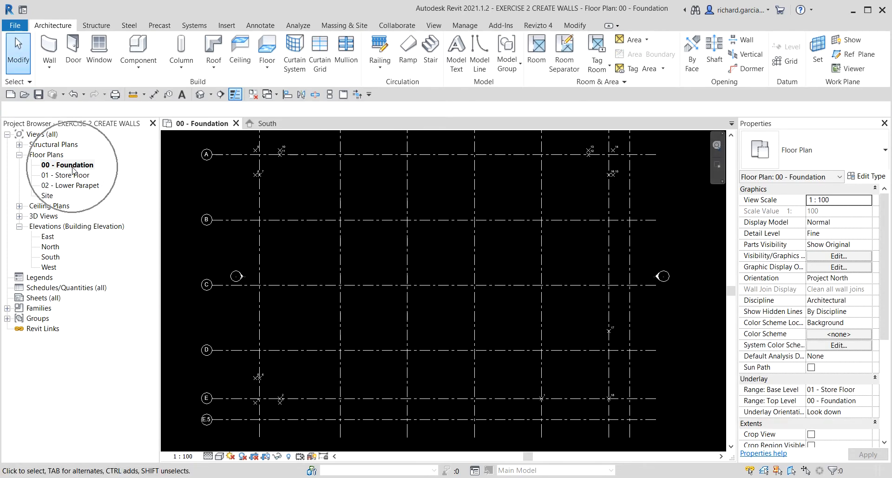
left_click(50, 52)
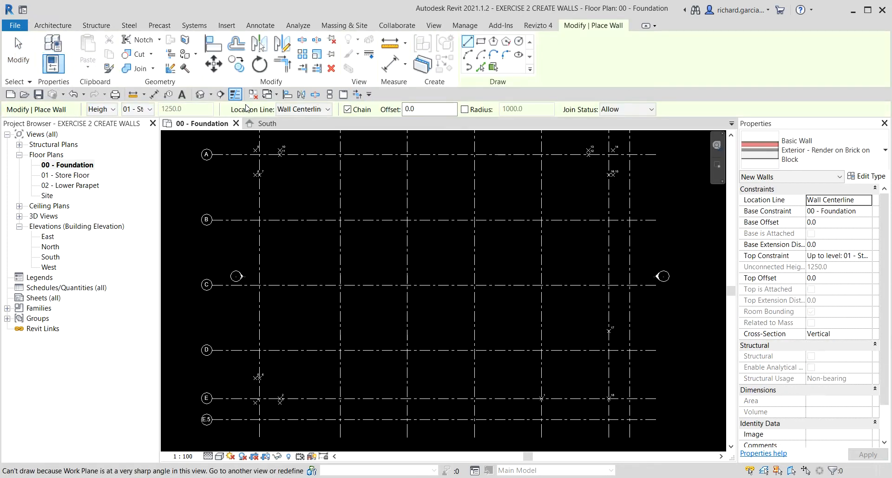
left_click(143, 112)
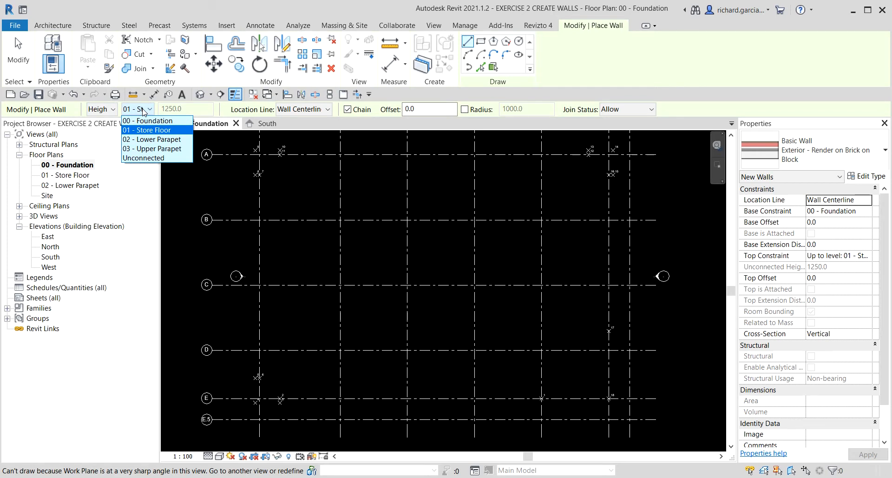
left_click(155, 140)
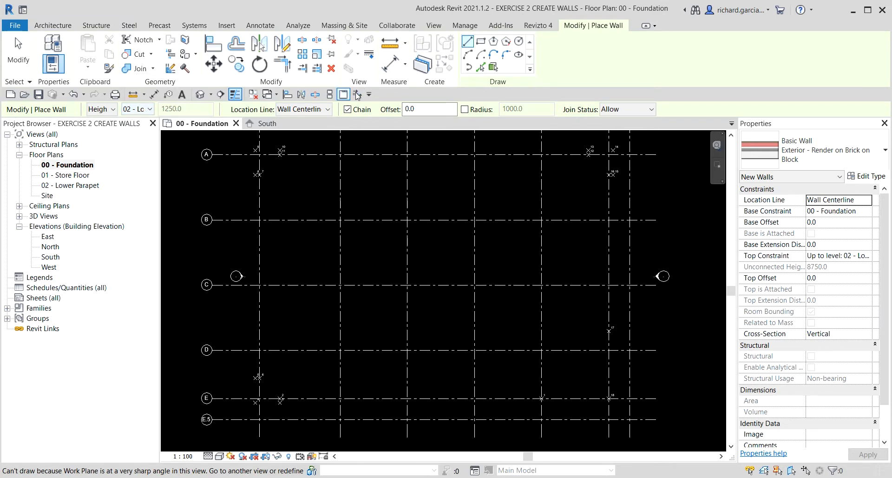
left_click(299, 110)
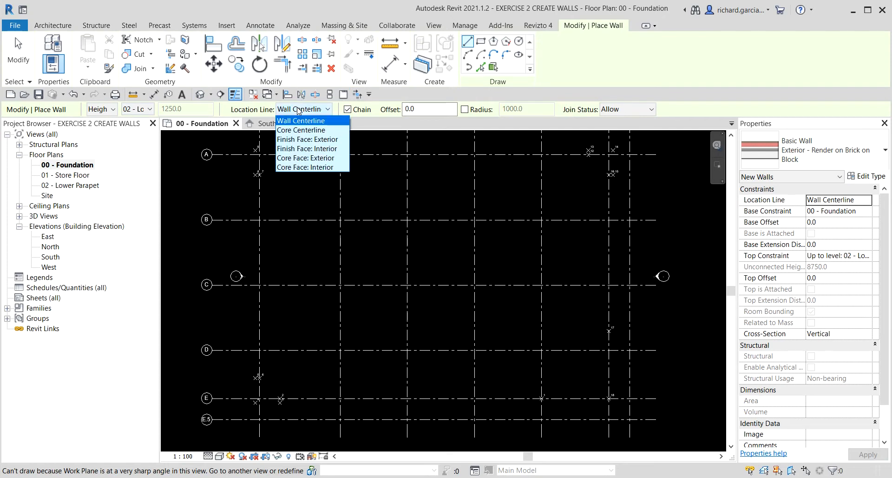
left_click(310, 140)
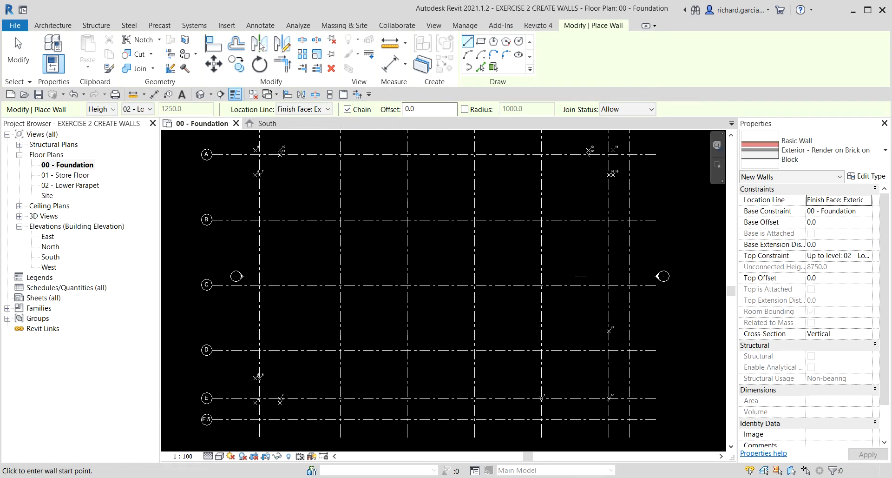
Step: Draw a straight exterior wall along grid E from point marker 1 to point marker 2
middle_click_drag(623, 300, 578, 215)
scroll(568, 292, "up", 1)
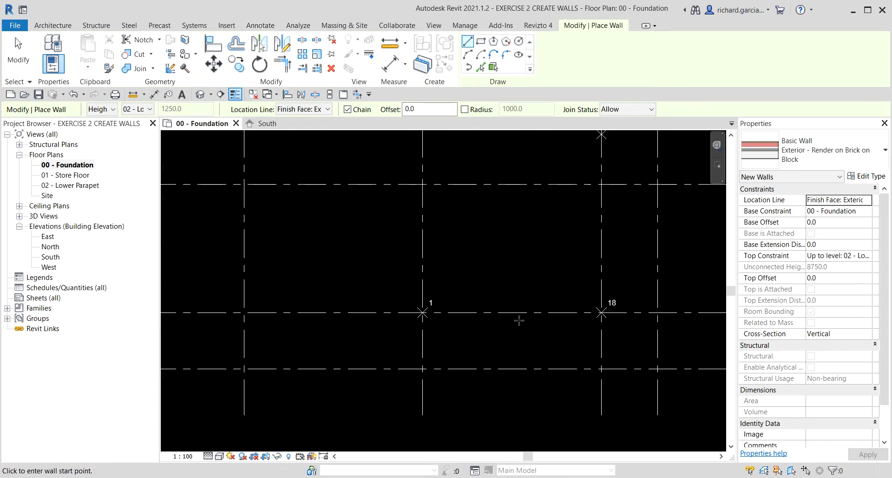
scroll(485, 317, "up", 5)
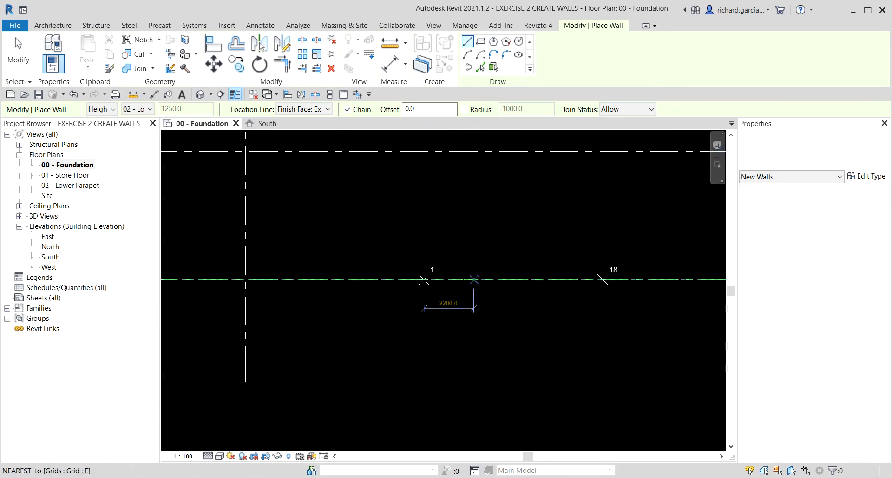
left_click(431, 272)
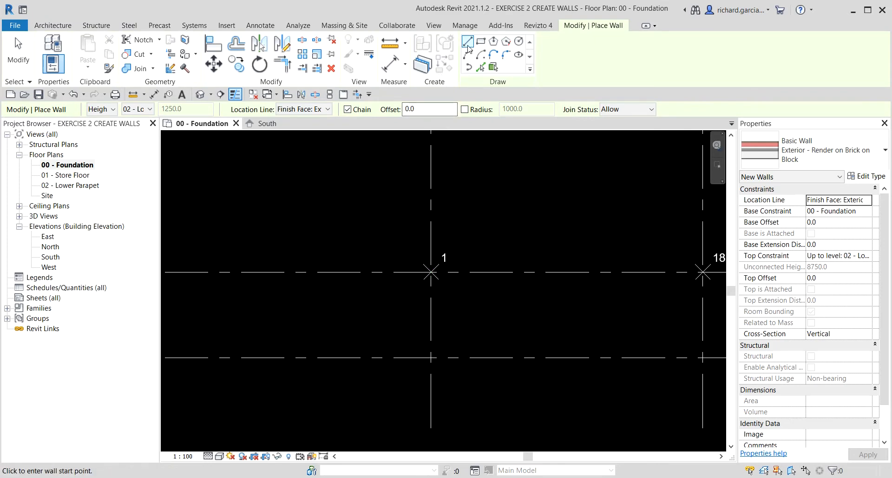
key("ctrl")
key("ctrl")
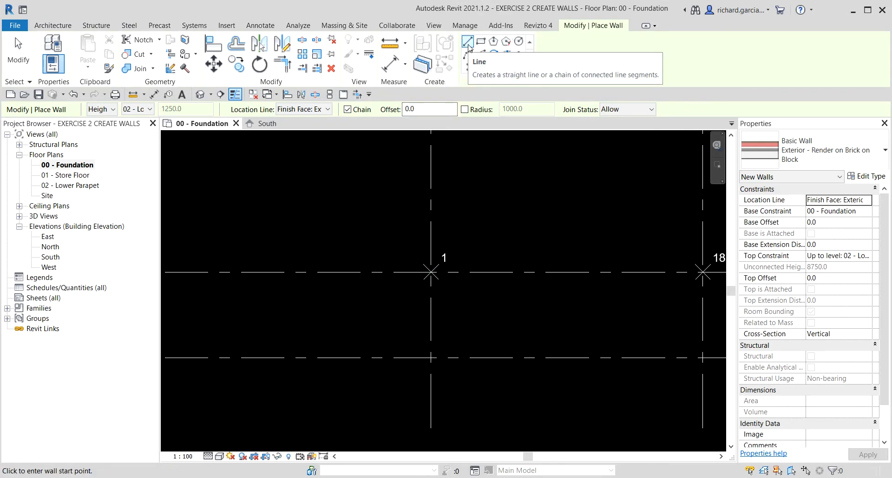
left_click(430, 271)
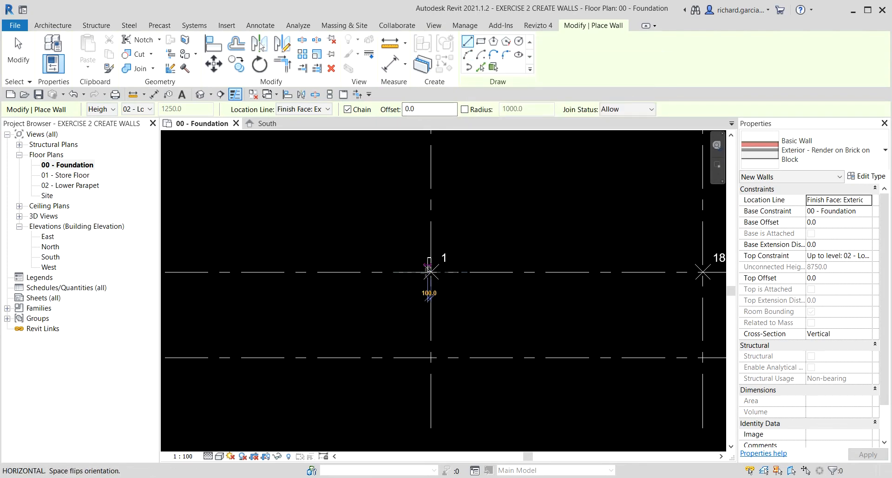
scroll(300, 292, "down", 3)
middle_click_drag(275, 303, 620, 255)
scroll(250, 236, "up", 4)
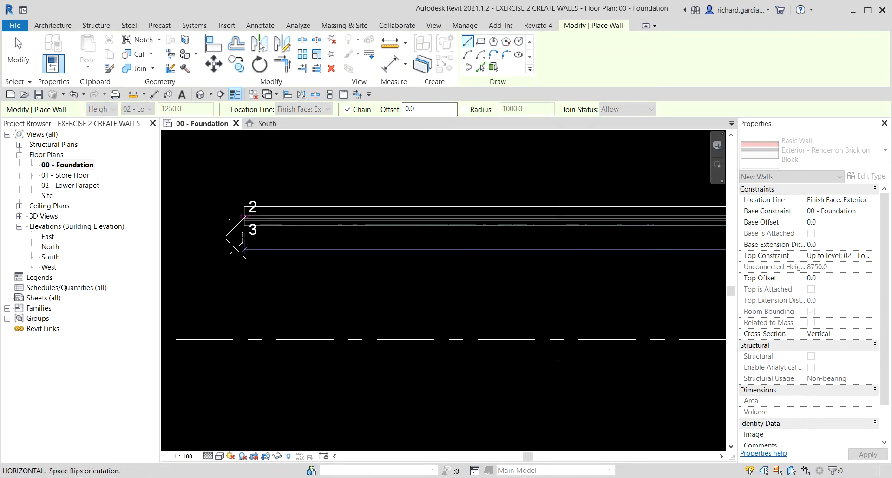
scroll(242, 238, "up", 1)
left_click(232, 218)
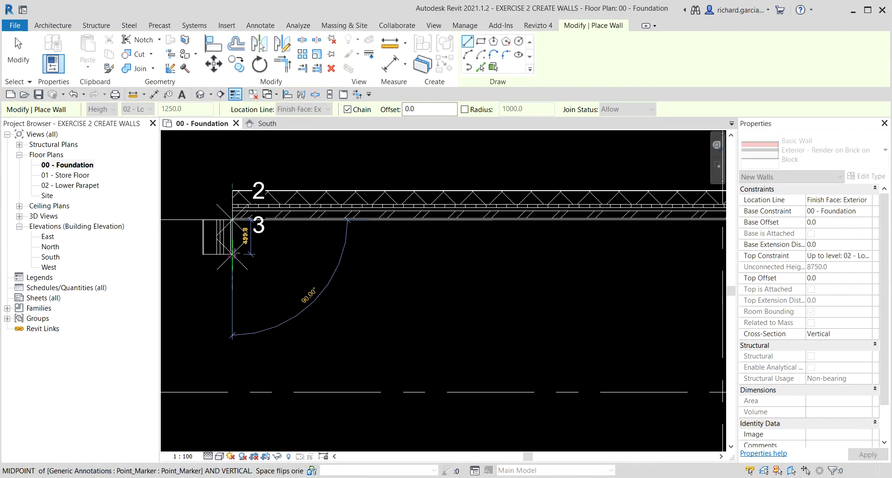
Step: Continue the chained exterior wall from point marker 2 through markers 3, 4, 5 and 6
middle_click_drag(262, 263, 486, 258)
scroll(486, 258, "up", 1)
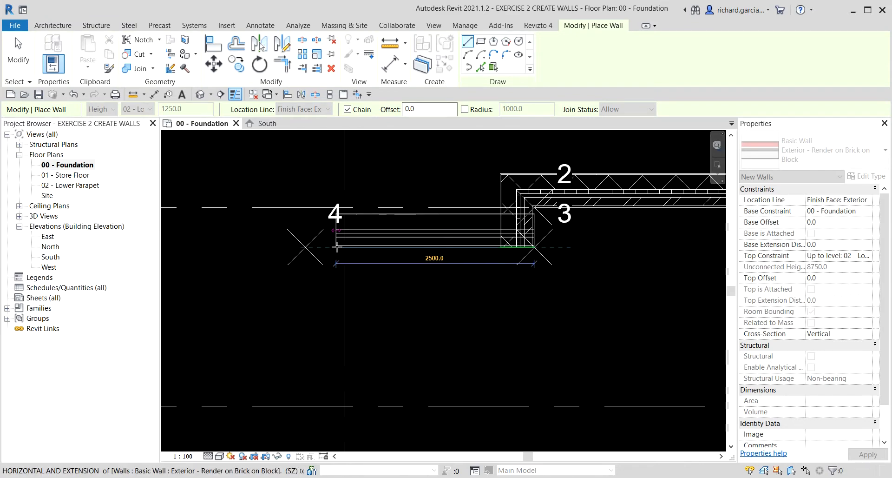
left_click(306, 247)
scroll(306, 247, "down", 1)
middle_click_drag(309, 230, 309, 320)
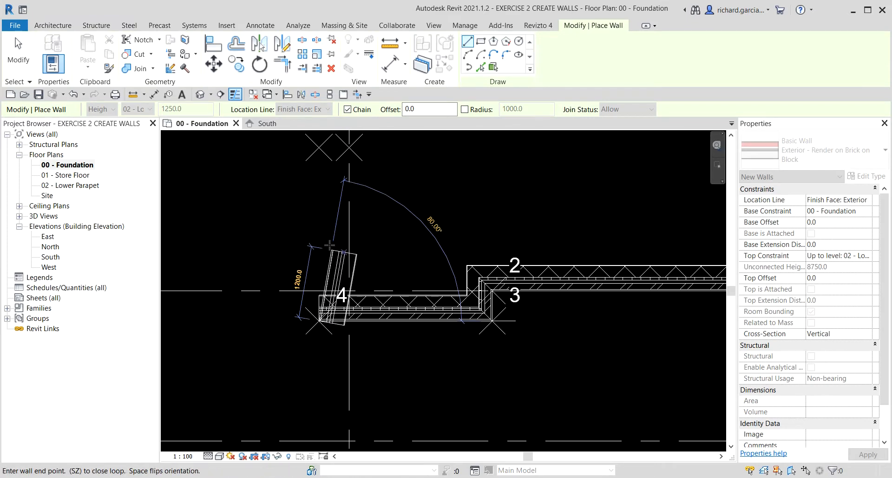
middle_click_drag(319, 147, 333, 277)
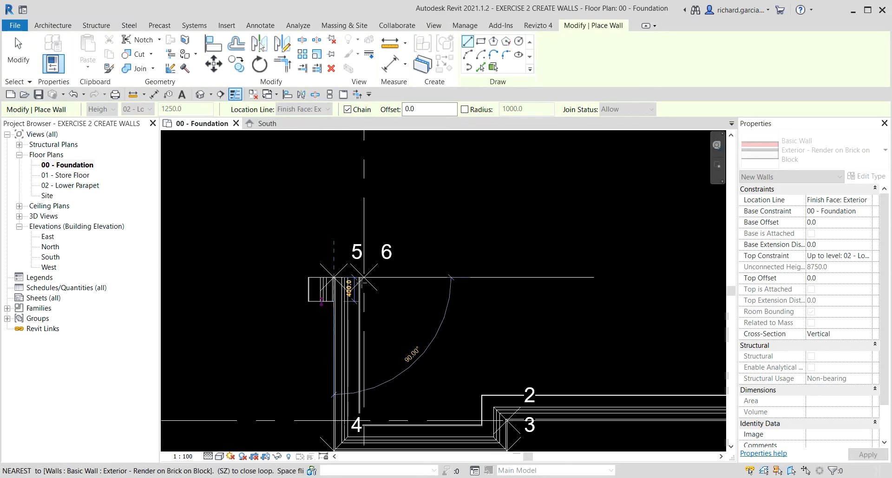
left_click(334, 277)
left_click(365, 275)
Step: Continue the exterior wall up grid 1 to point marker 7 and around the corner through markers 8, 9, 10 and 11
scroll(369, 255, "down", 7)
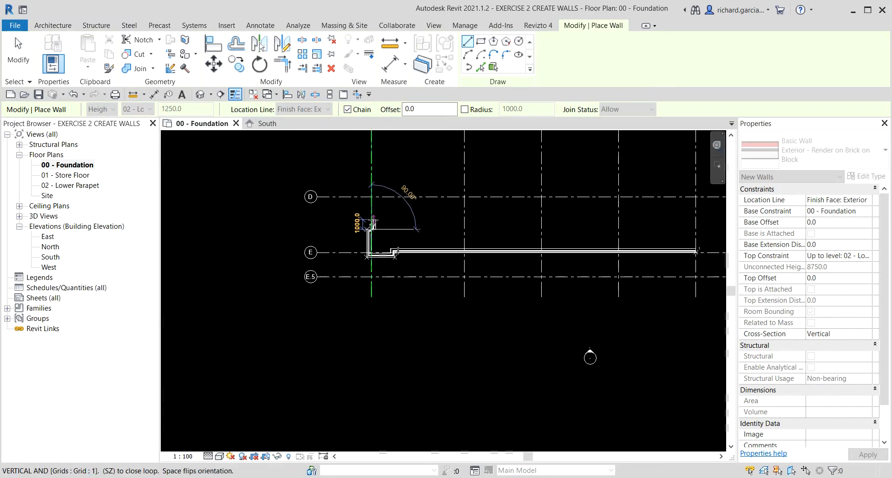
middle_click_drag(375, 174, 367, 409)
scroll(359, 262, "up", 8)
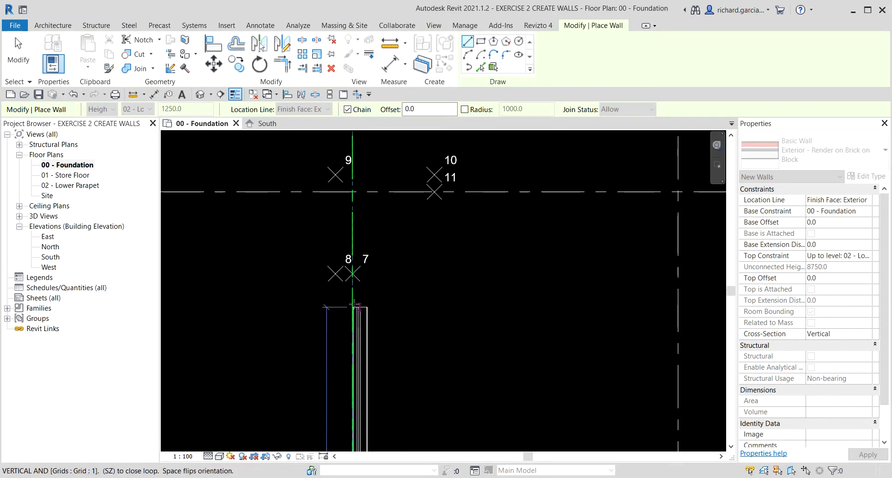
left_click(351, 251)
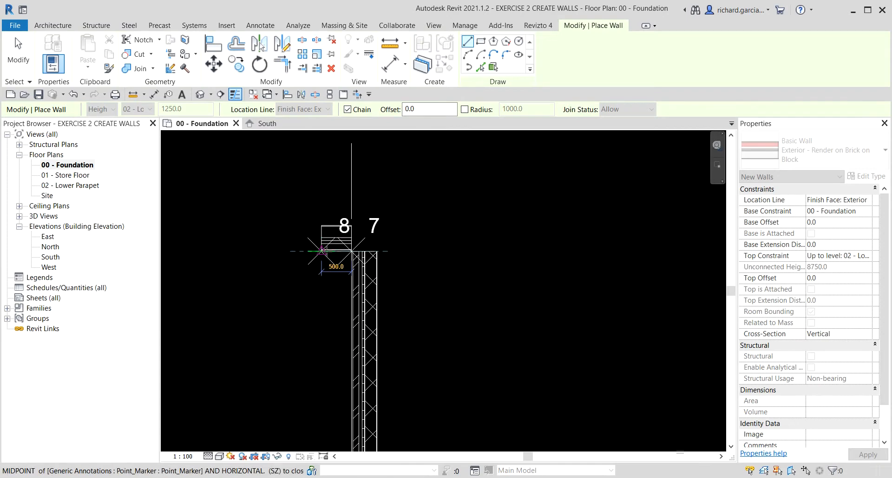
left_click(325, 251)
scroll(322, 196, "down", 2)
middle_click_drag(321, 180, 324, 329)
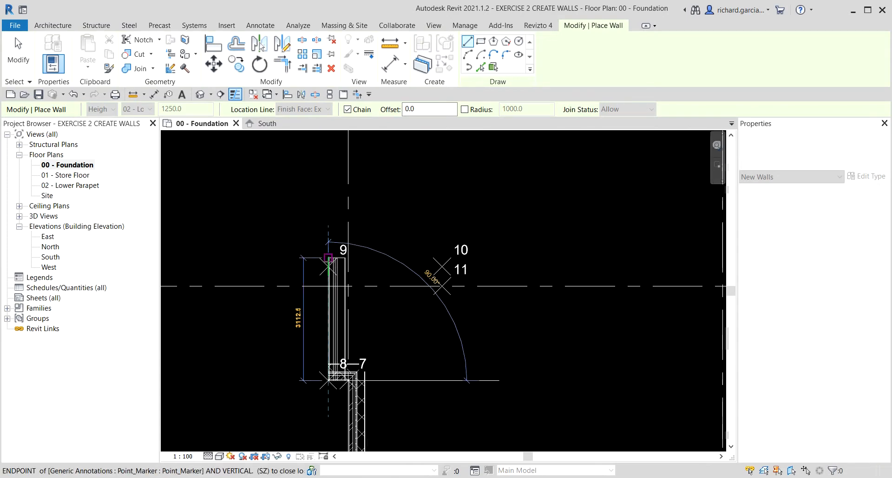
left_click(329, 267)
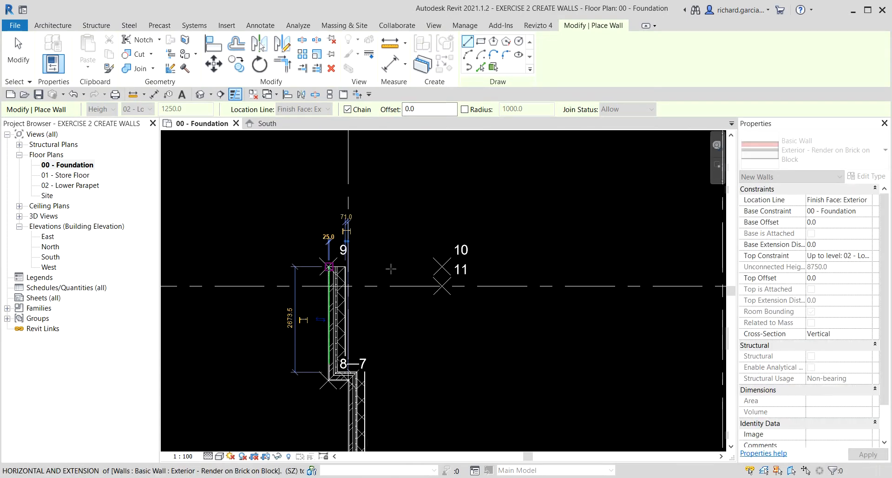
left_click(442, 266)
left_click(442, 286)
Step: Continue the exterior wall along grid A to point marker 12 and around the corner through markers 13, 14, 15 and 16
scroll(474, 315, "down", 4)
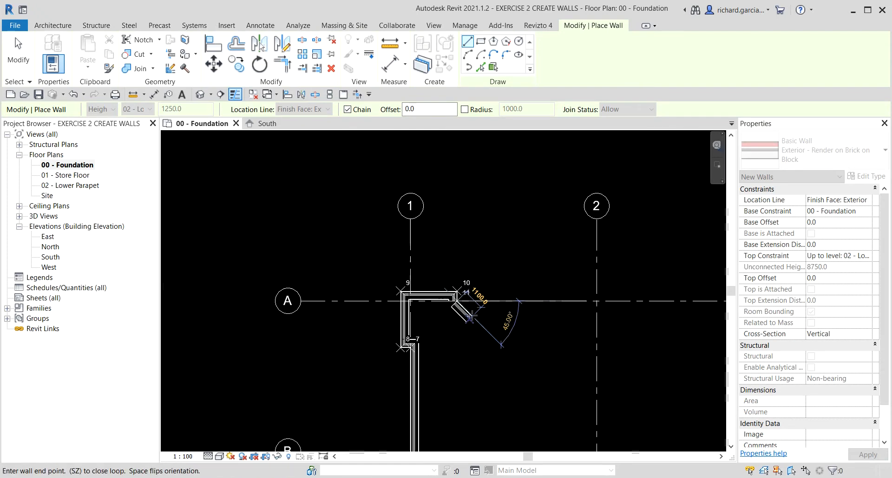
middle_click_drag(585, 322, 228, 316)
scroll(571, 323, "up", 2)
scroll(511, 314, "up", 3)
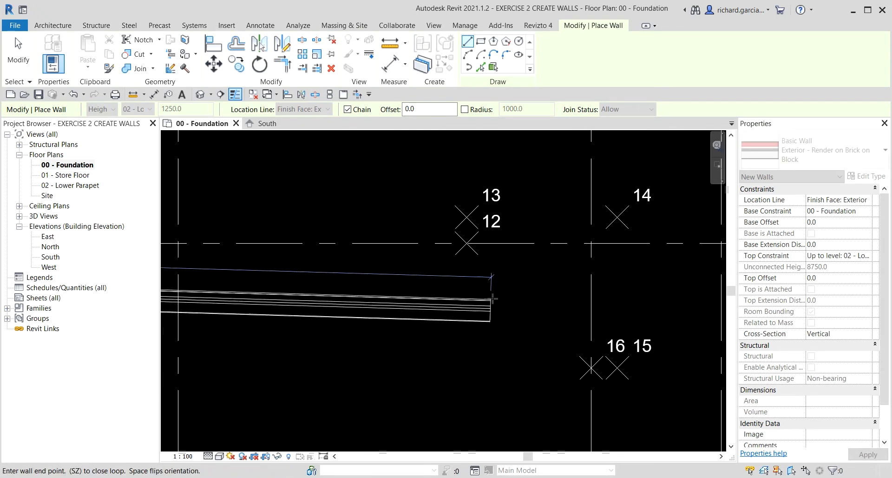
left_click(468, 230)
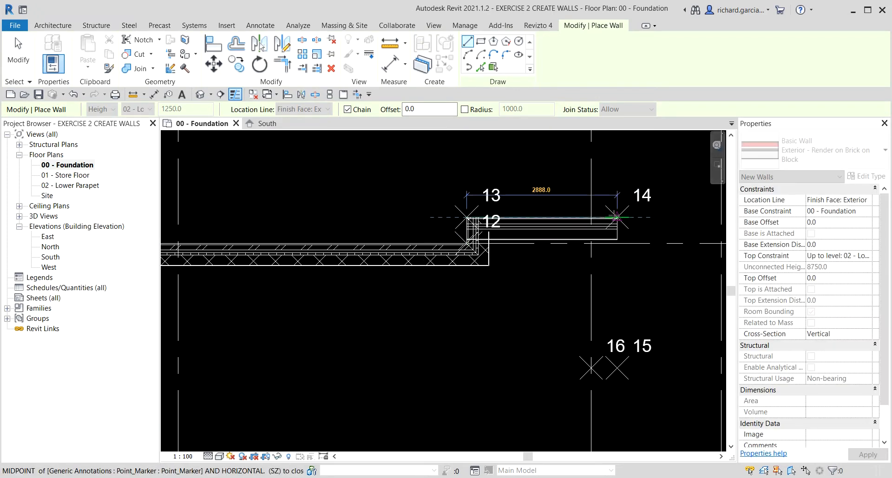
left_click(615, 217)
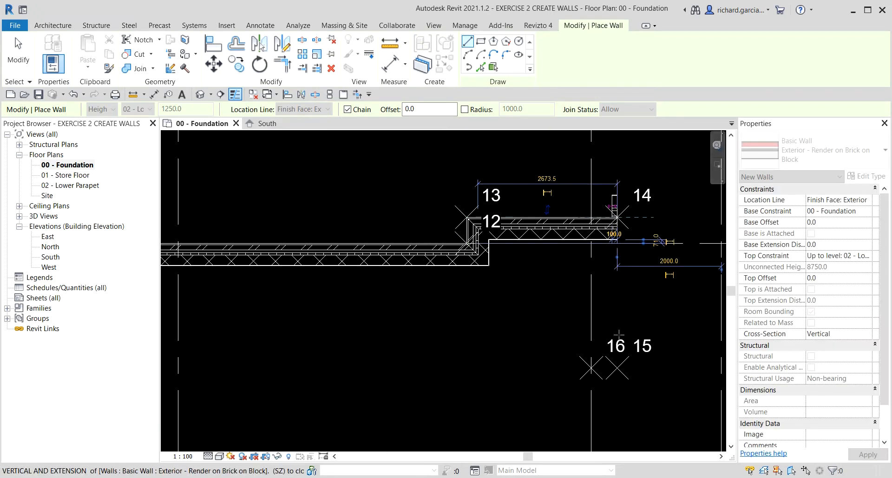
left_click(617, 368)
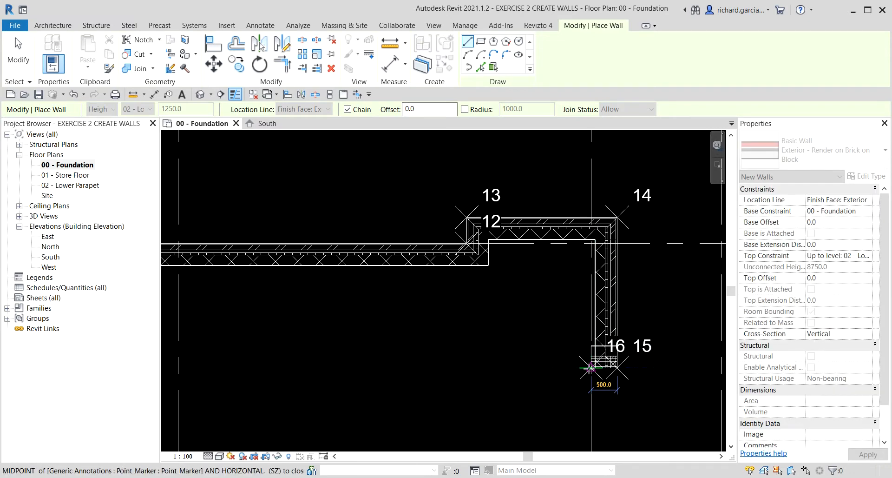
scroll(590, 367, "up", 2)
left_click(592, 361)
Step: Run the exterior wall through point markers 17 and 18, close it at marker 1 and end the wall command
scroll(478, 360, "down", 6)
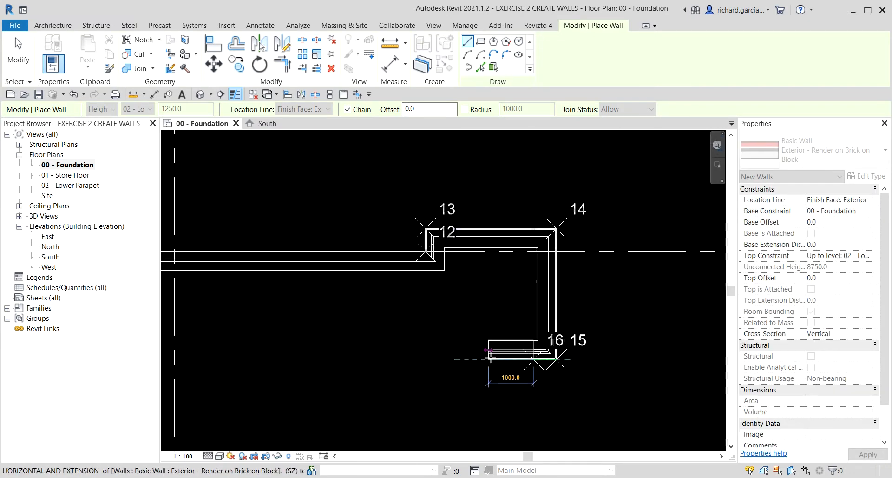
middle_click_drag(549, 386, 533, 153)
scroll(499, 296, "up", 5)
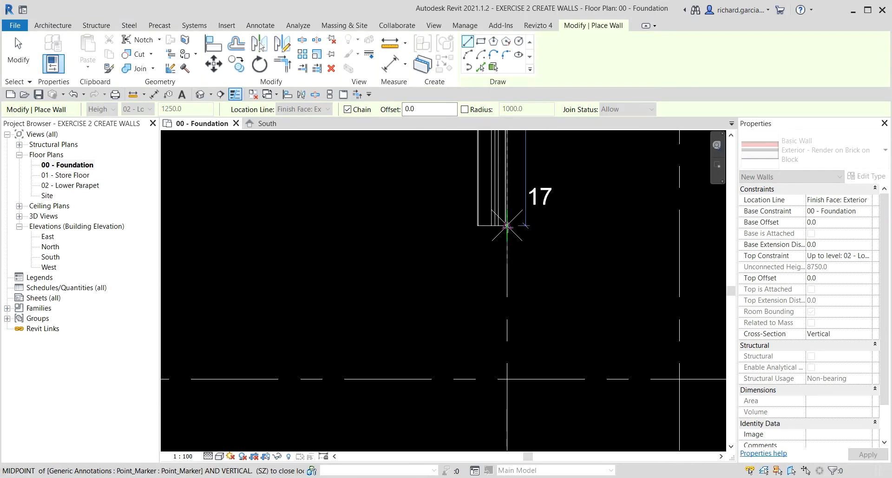
left_click(507, 227)
scroll(521, 271, "down", 2)
middle_click_drag(558, 442, 532, 212)
scroll(493, 320, "up", 3)
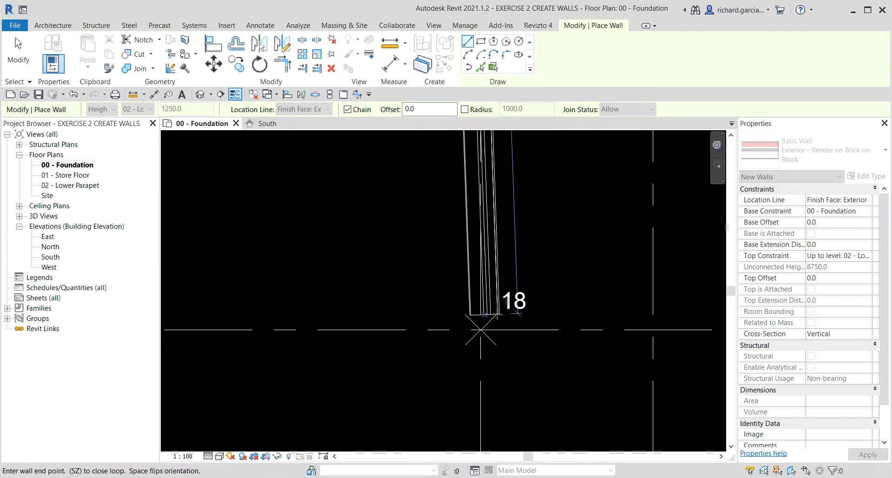
scroll(512, 326, "down", 2)
middle_click_drag(563, 370, 587, 133)
middle_click_drag(470, 229, 590, 416)
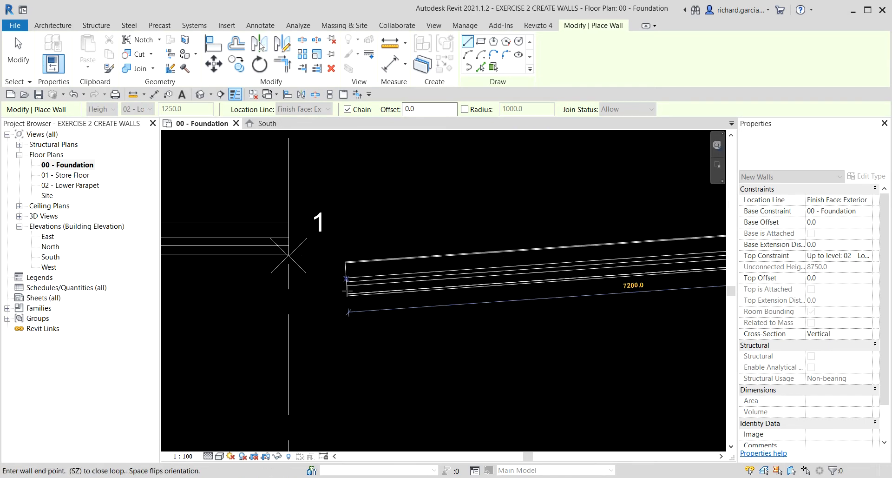
scroll(361, 299, "up", 2)
left_click(289, 256)
scroll(349, 289, "down", 5)
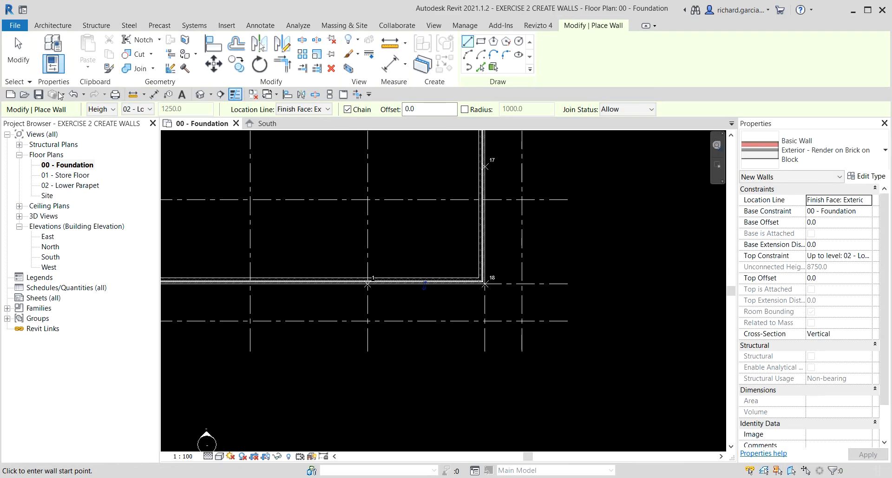
left_click(18, 51)
Step: Open the default 3D view and orient it to show the whole perimeter of exterior walls
scroll(467, 277, "down", 6)
middle_click_drag(370, 251, 434, 271)
scroll(436, 234, "up", 3)
middle_click_drag(481, 218, 471, 242)
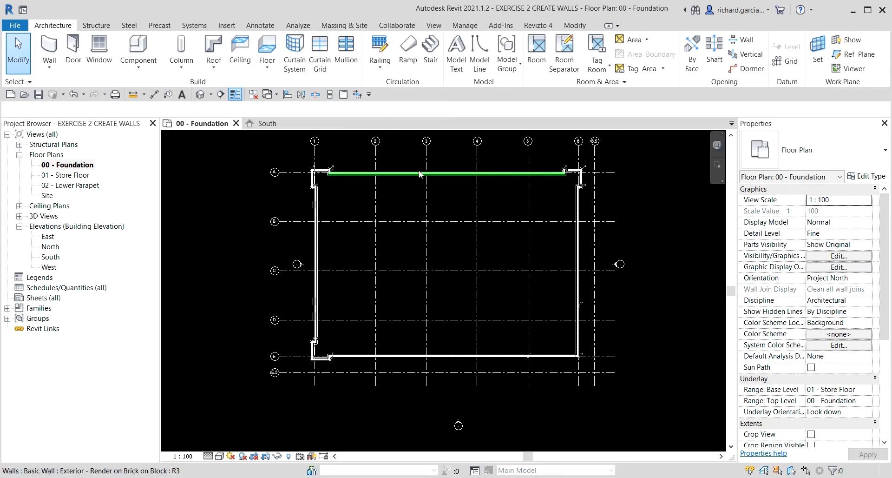
left_click(201, 96)
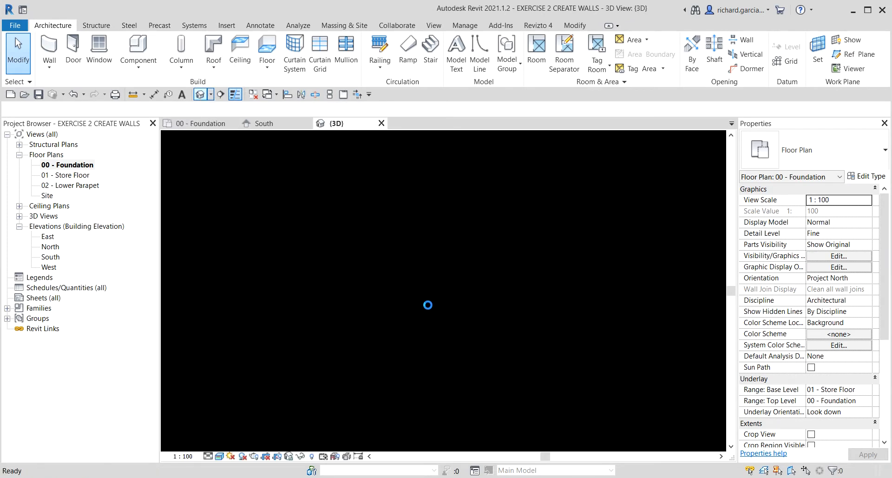
middle_click_drag(445, 292, 453, 311, "shift")
scroll(452, 309, "down", 3)
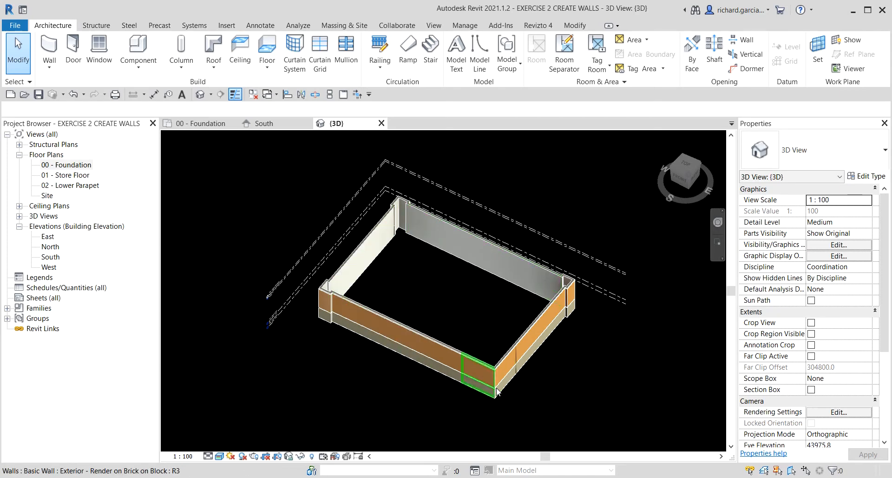
Step: Select the short walls at all four building corners and set their Top Constraint to Up to level: 03 - Upper Parapet
left_click_drag(351, 153, 439, 264)
scroll(418, 267, "up", 5)
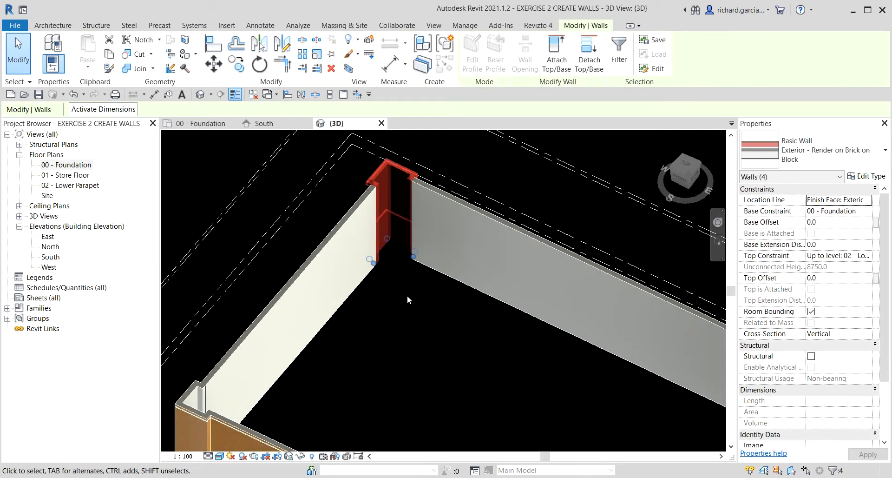
scroll(407, 295, "down", 5)
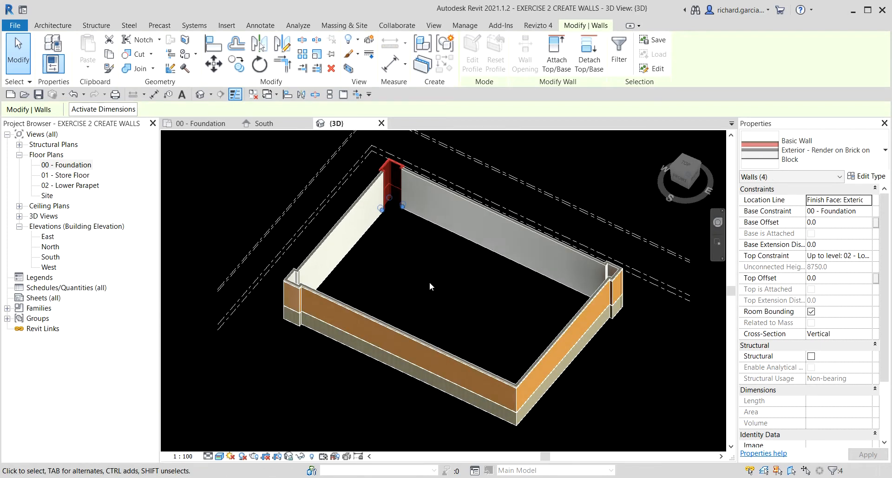
left_click_drag(254, 375, 340, 254, "ctrl")
left_click_drag(455, 323, 582, 454, "ctrl")
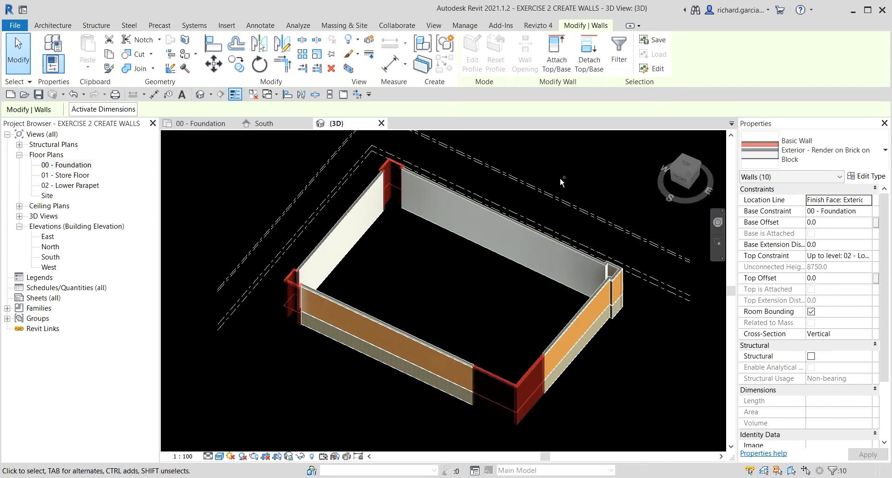
left_click_drag(563, 178, 652, 339, "ctrl")
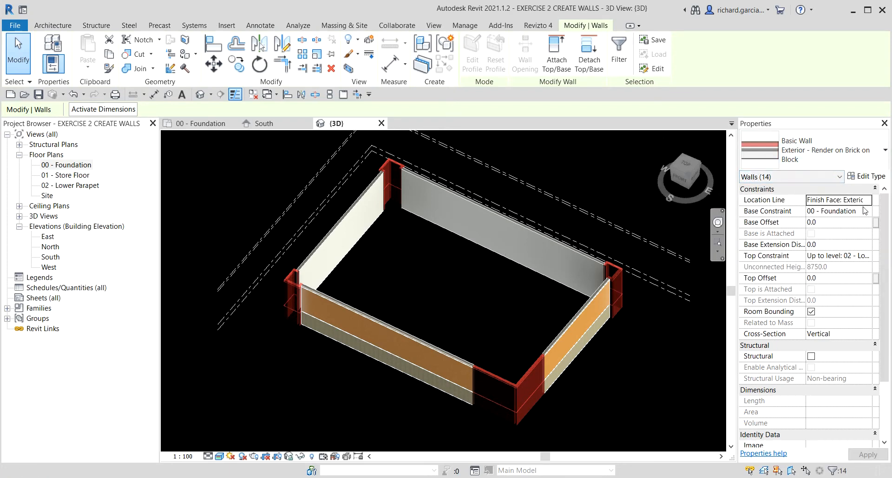
key("ctrl")
key("ctrl")
left_click(866, 257)
left_click(867, 257)
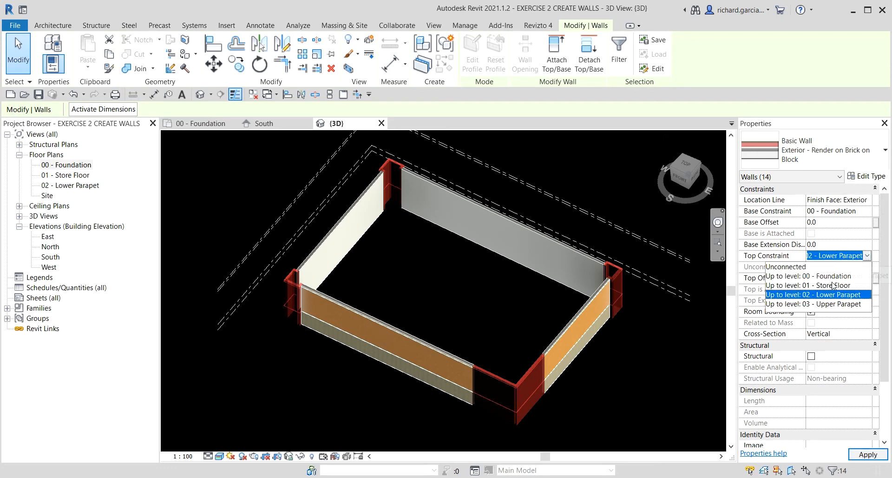
key("ctrl")
key("ctrl")
left_click(849, 304)
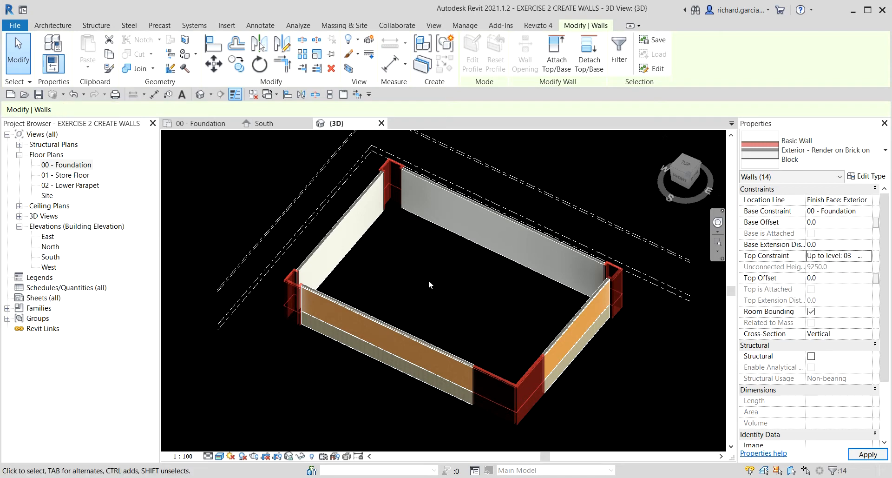
Step: Examine the height of the corner walls against the adjoining walls in 3D and clear the selection
scroll(397, 205, "up", 5)
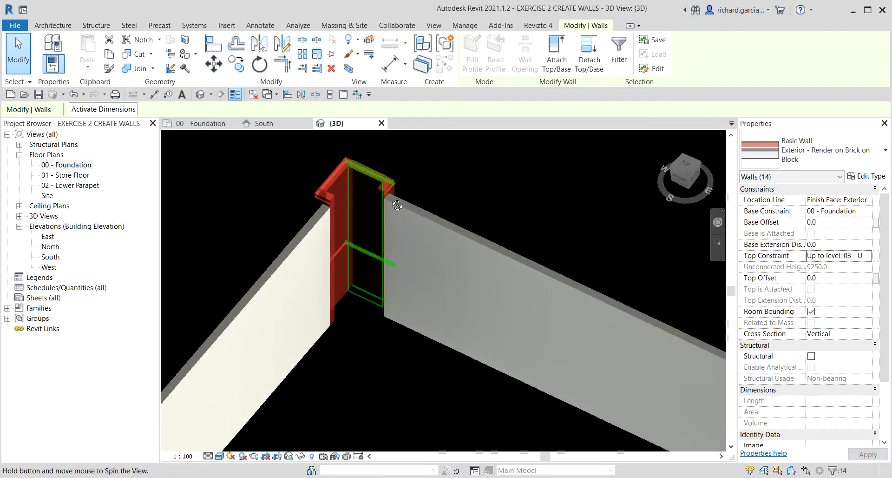
middle_click_drag(398, 205, 413, 153, "shift")
middle_click_drag(469, 400, 650, 182)
scroll(464, 258, "down", 3)
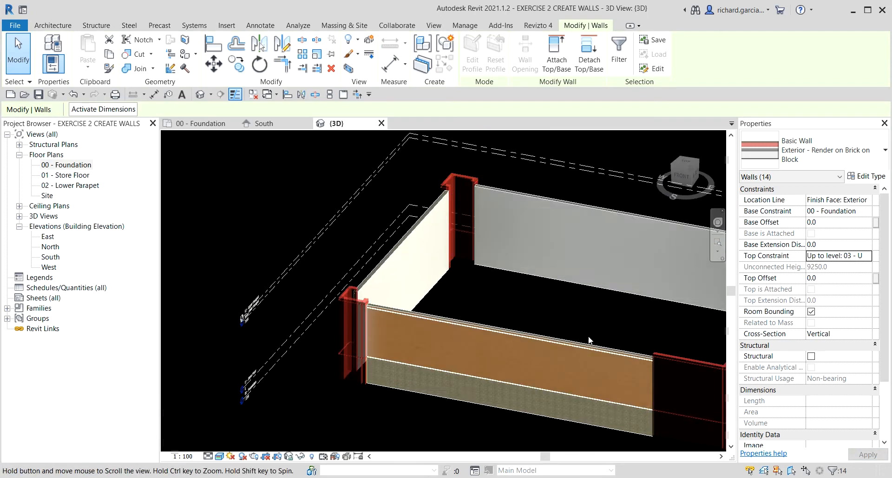
middle_click_drag(589, 336, 241, 261)
scroll(432, 192, "up", 4)
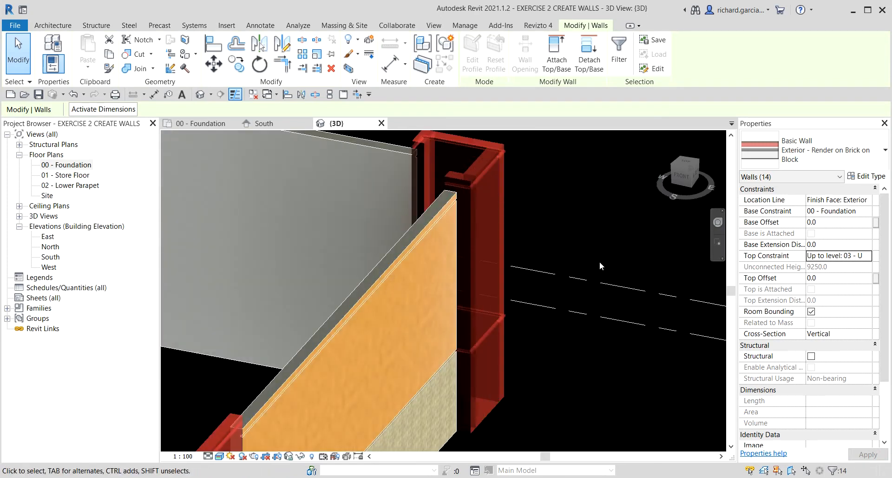
scroll(599, 262, "down", 4)
left_click(605, 161)
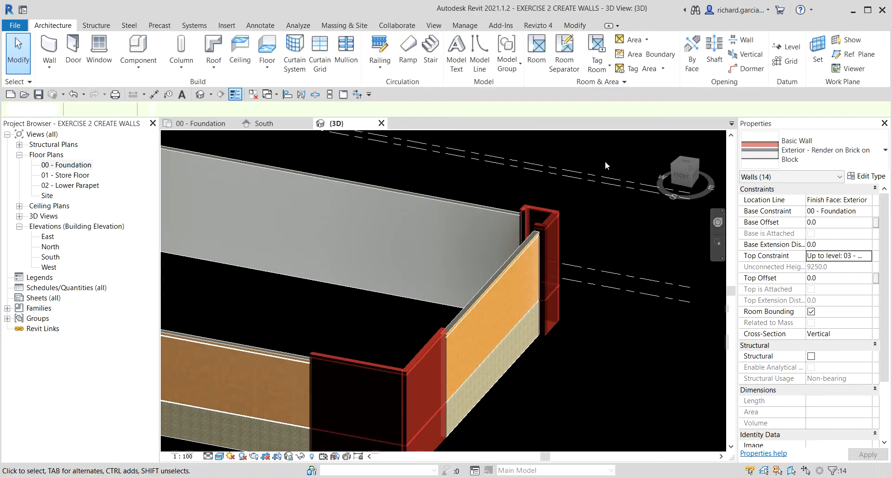
scroll(602, 169, "down", 4)
middle_click_drag(569, 233, 568, 234, "shift")
middle_click_drag(557, 333, 673, 371, "shift")
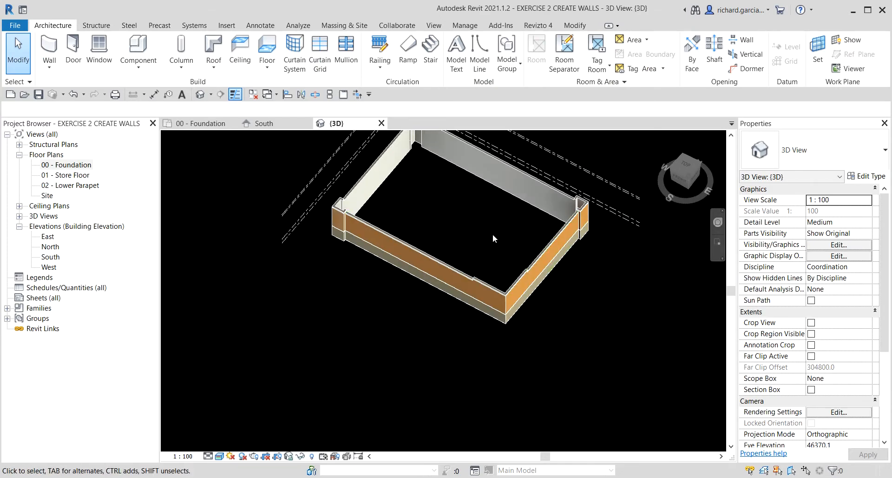
Step: Select the two short walls at the south-east corner and set their Base Offset to 4250
scroll(494, 237, "up", 1)
left_click_drag(443, 230, 575, 383)
scroll(520, 292, "up", 5)
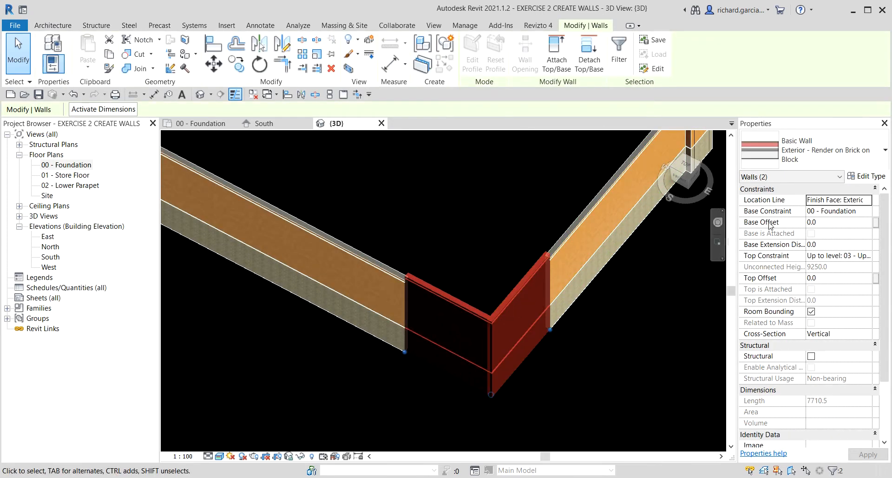
left_click(831, 225)
type("4")
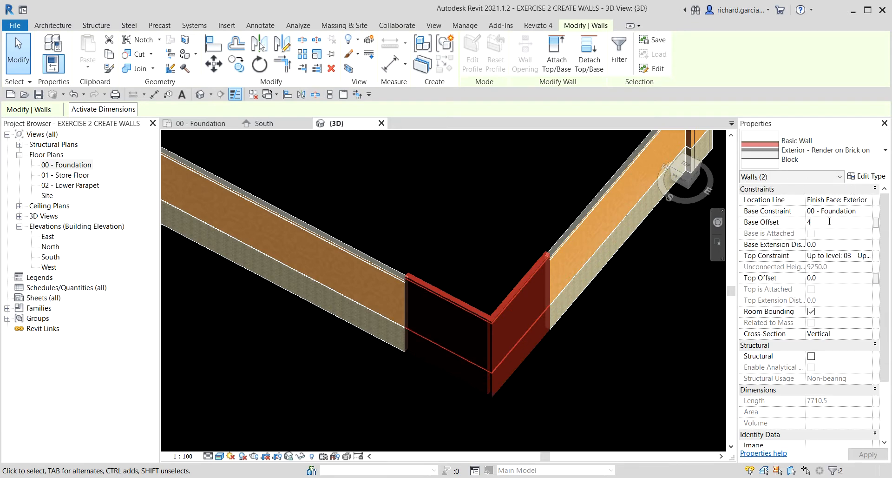
type("250")
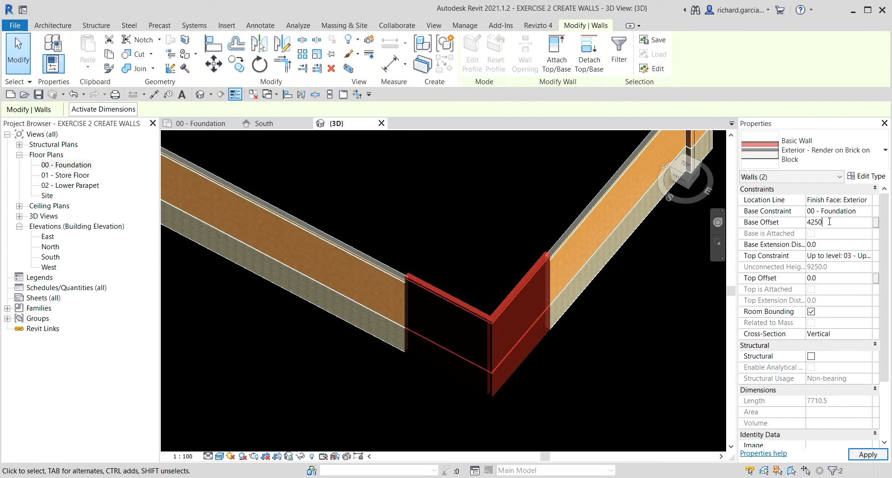
key("Return")
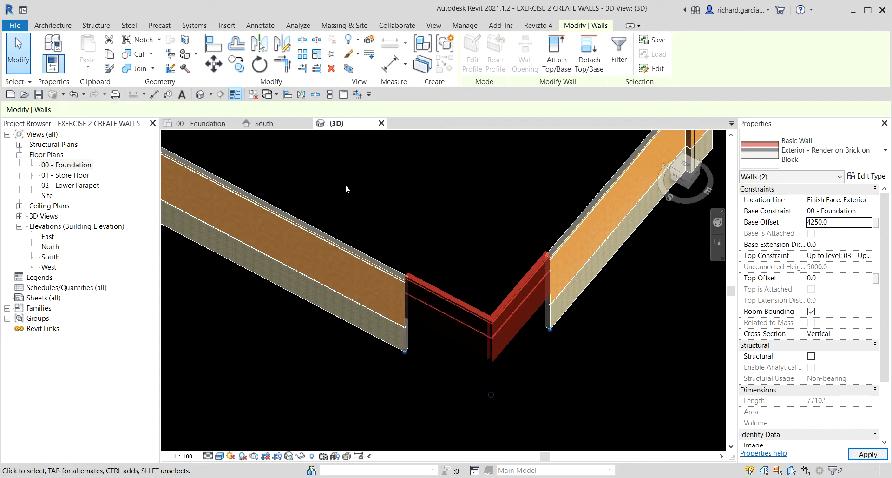
Step: Change the two south-east corner walls to the Exterior - Render on Brick on Block @ Entry type and clear the selection
middle_click_drag(438, 261, 513, 258, "shift")
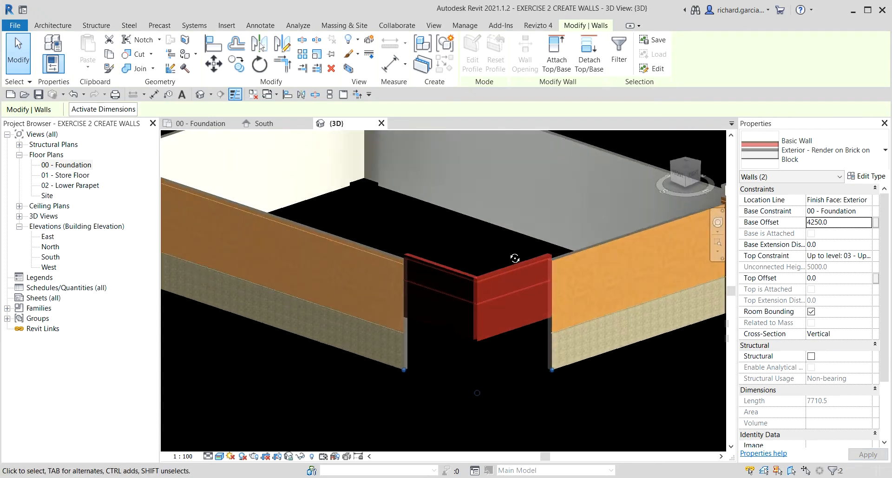
left_click(842, 153)
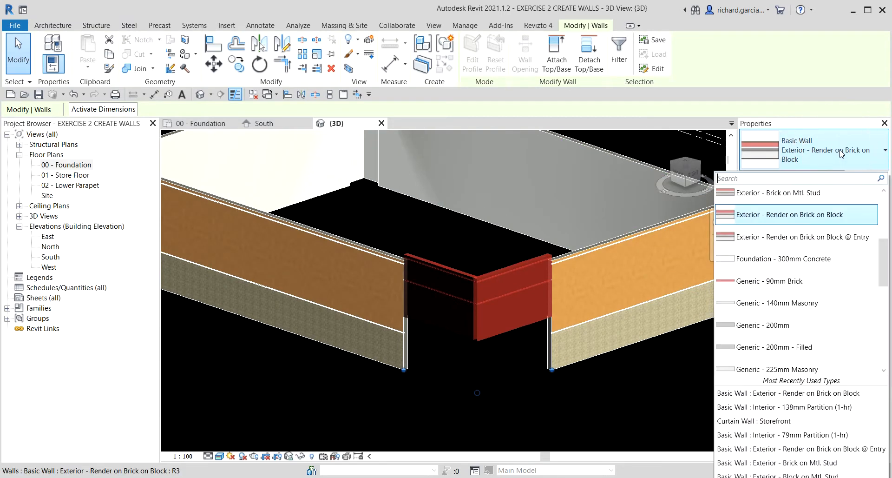
mouse_move(811, 219)
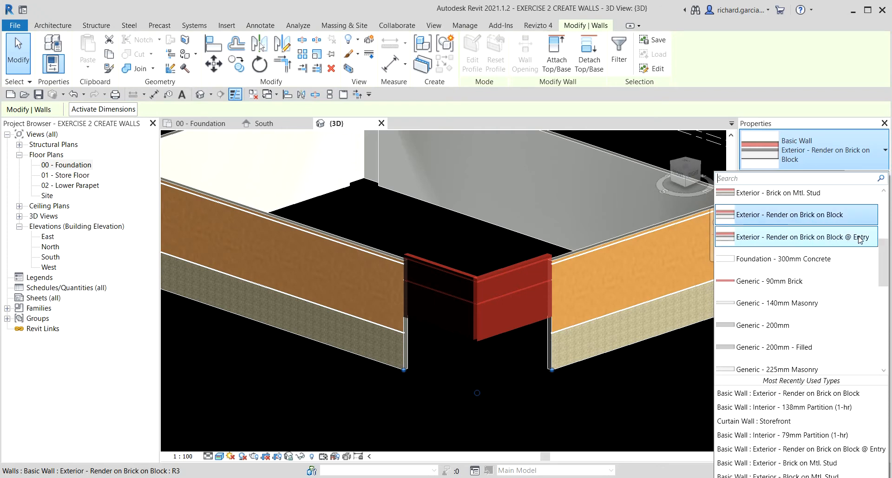
mouse_move(861, 238)
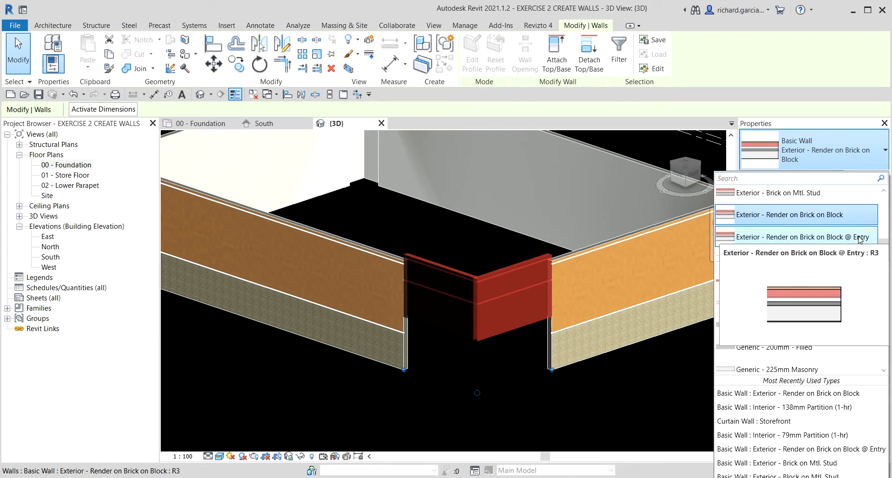
left_click(861, 238)
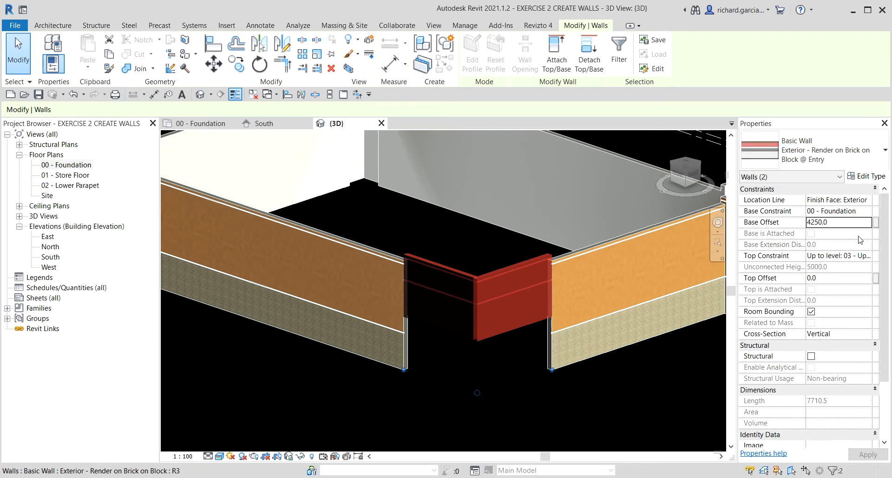
middle_click_drag(490, 338, 597, 316, "shift")
scroll(534, 168, "down", 1)
left_click(556, 163)
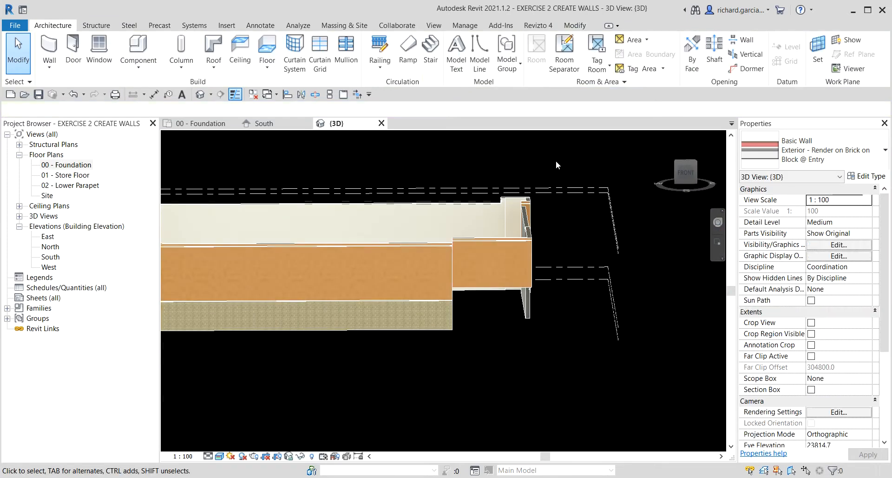
middle_click_drag(559, 160, 509, 236, "shift")
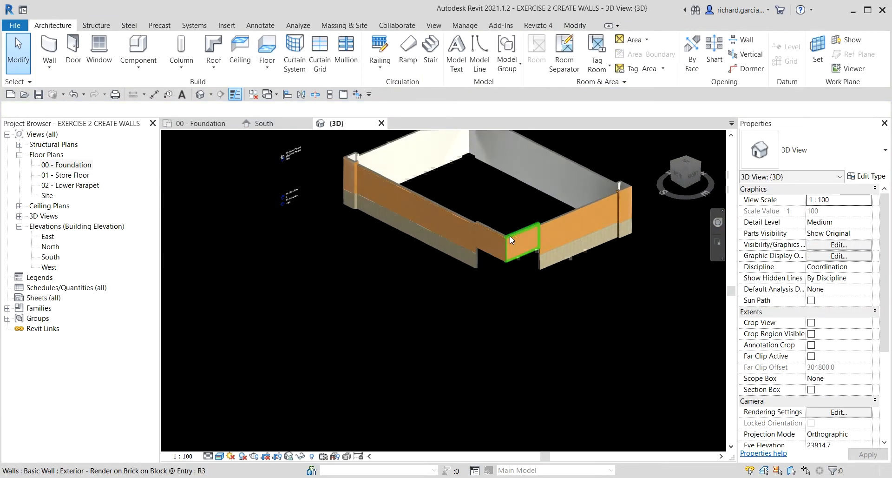
scroll(509, 235, "down", 3)
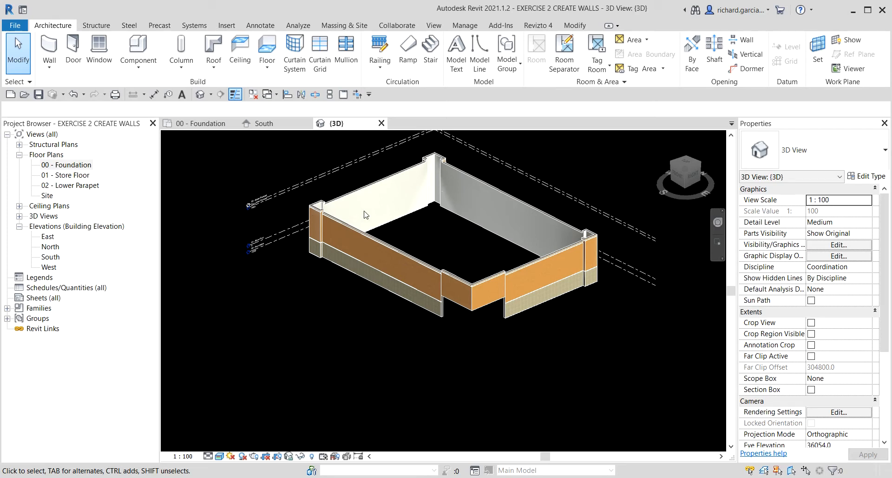
Step: Open the 01 - Store Floor plan and start a wall of type Interior - 138mm Partition (1-hr) with a Wall Centerline location line
double_click(70, 175)
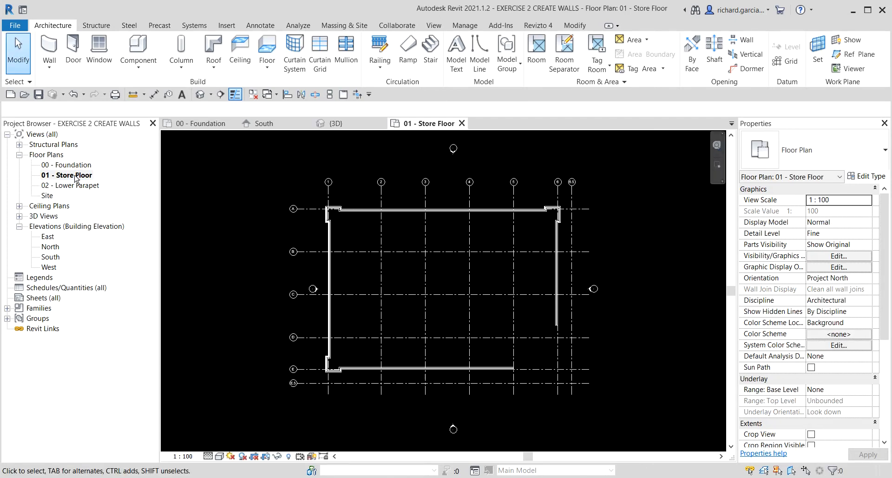
left_click(49, 46)
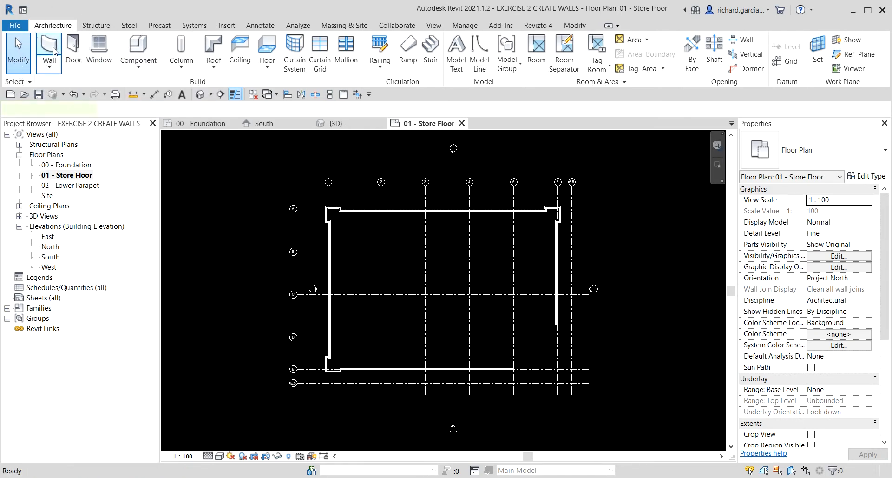
left_click(854, 150)
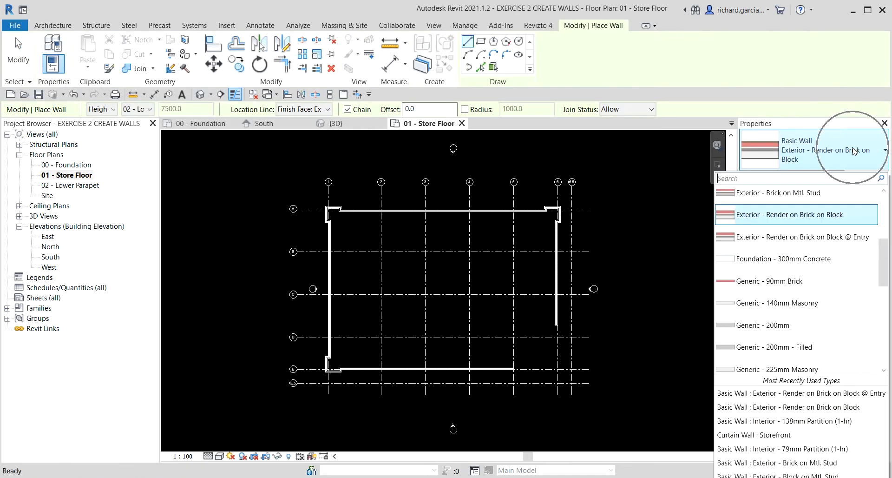
scroll(823, 227, "down", 3)
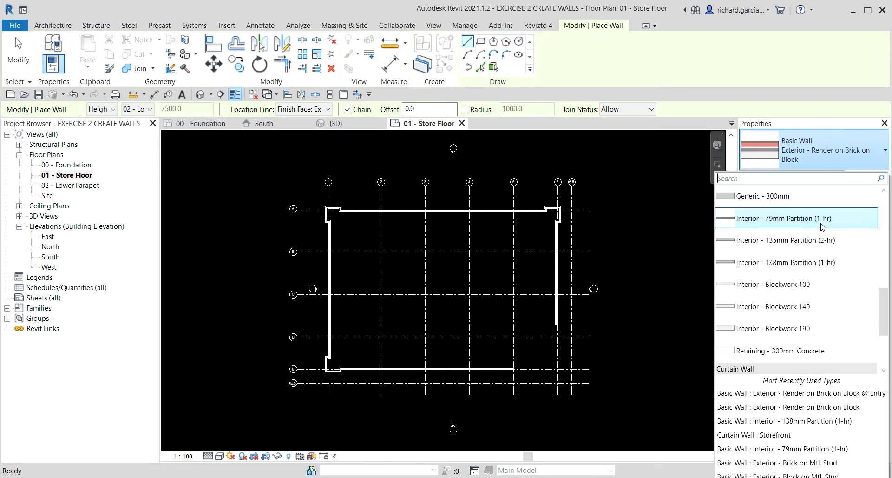
left_click(777, 263)
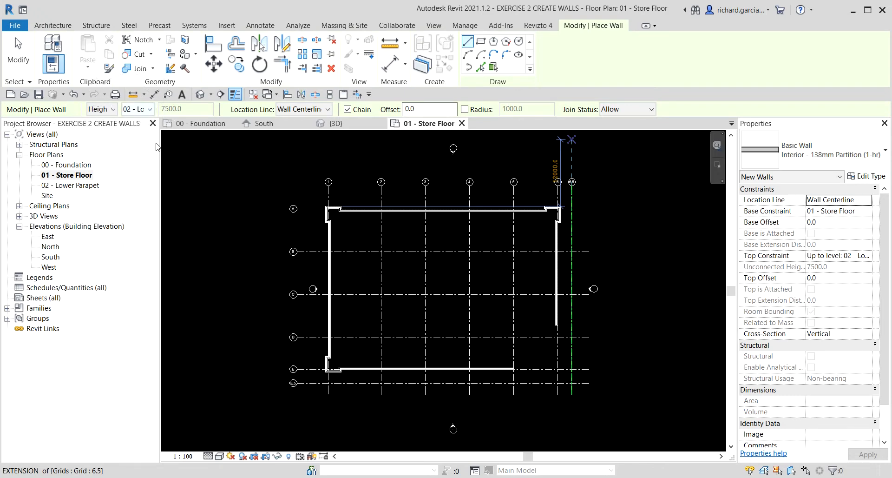
Step: Draw the partition from the grid A exterior wall, about 2800 mm west of grid 2, about 2700 mm south and across to grid 2
scroll(372, 230, "up", 5)
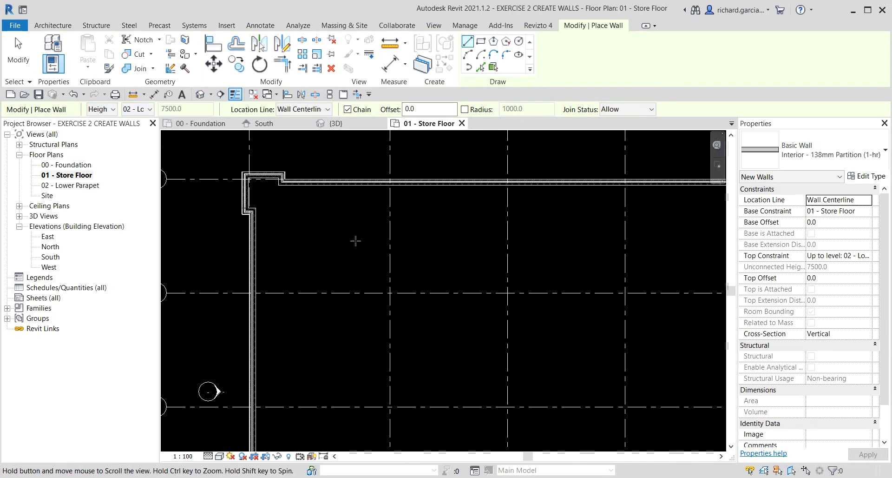
middle_click_drag(355, 241, 461, 246)
scroll(457, 212, "up", 1)
middle_click_drag(456, 212, 424, 247)
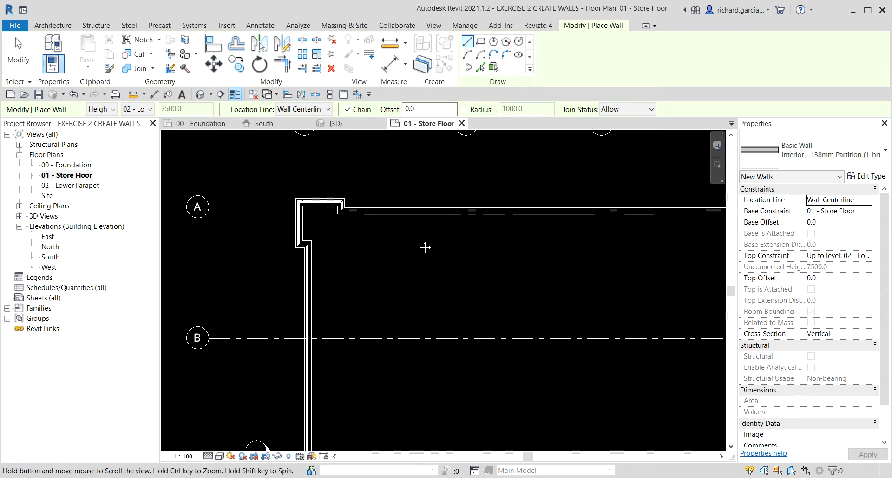
scroll(414, 241, "up", 1)
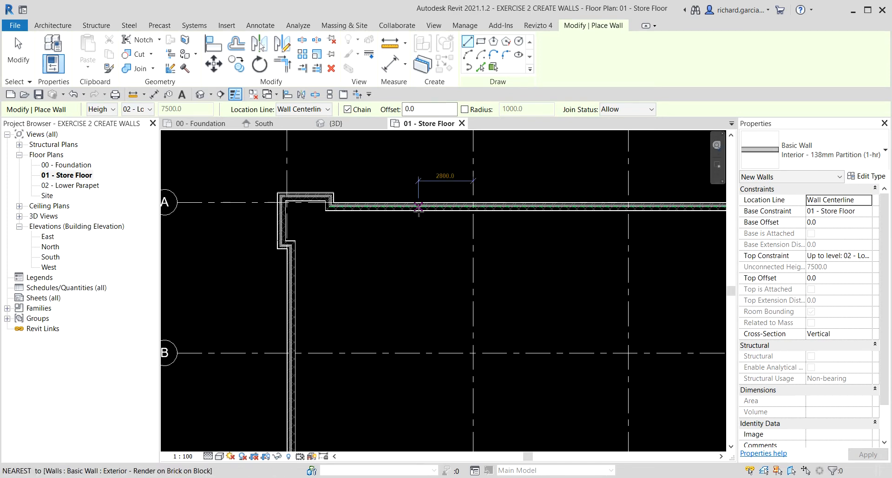
left_click(418, 210)
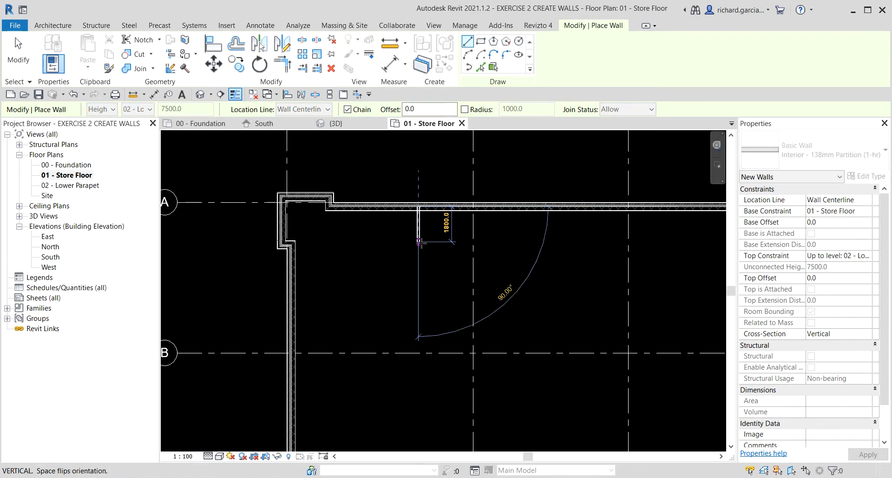
left_click(420, 259)
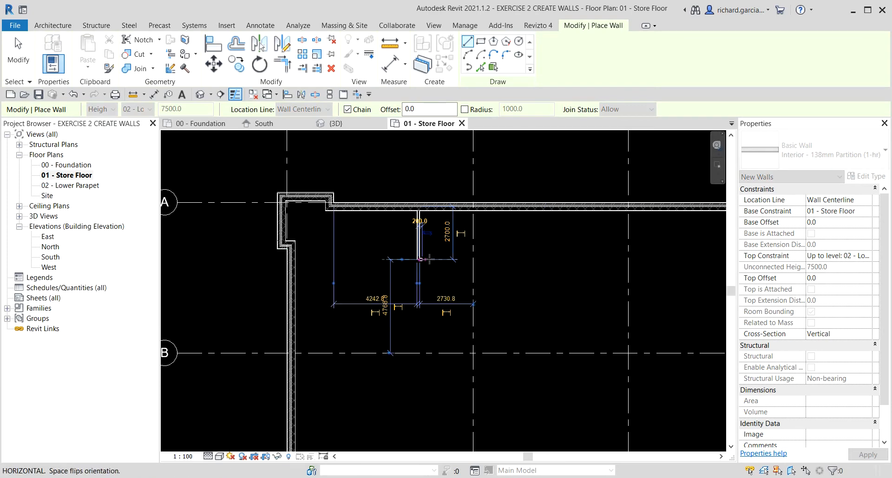
left_click(473, 259)
Step: Continue the partition straight down grid line 2 to the exterior wall along grid E
scroll(477, 279, "down", 3)
scroll(500, 289, "down", 1)
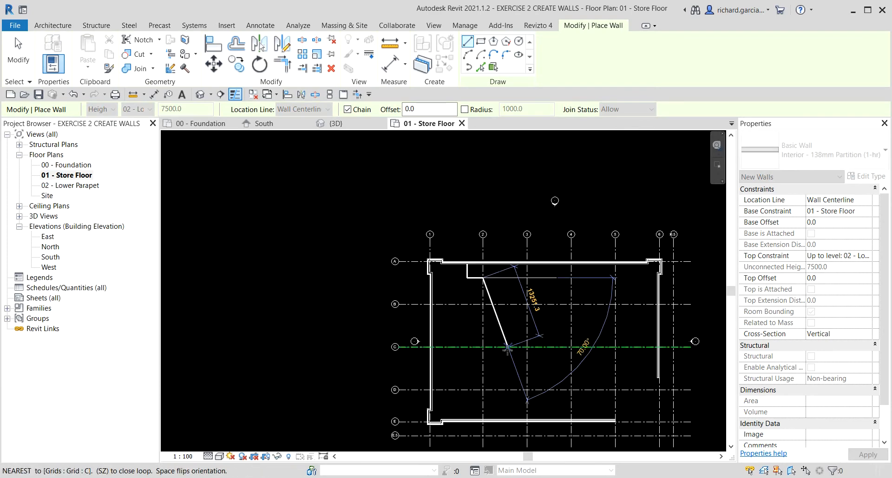
middle_click_drag(508, 349, 476, 138)
scroll(454, 192, "up", 3)
scroll(450, 193, "up", 2)
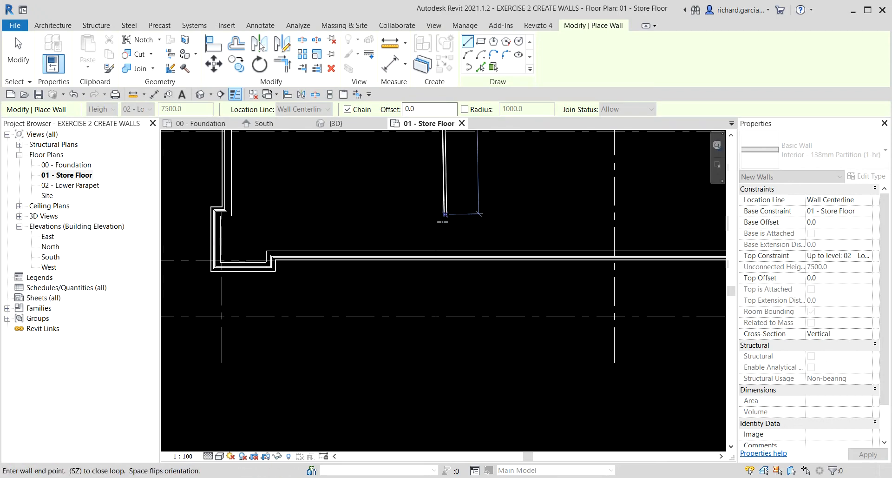
left_click(436, 254)
Step: Draw a 5000 mm horizontal partition eastward from the grid 2 partition, starting about 800 mm north of grid B
scroll(480, 208, "down", 3)
middle_click_drag(485, 194, 494, 376)
scroll(505, 227, "down", 2)
middle_click_drag(512, 204, 502, 244)
scroll(499, 243, "up", 3)
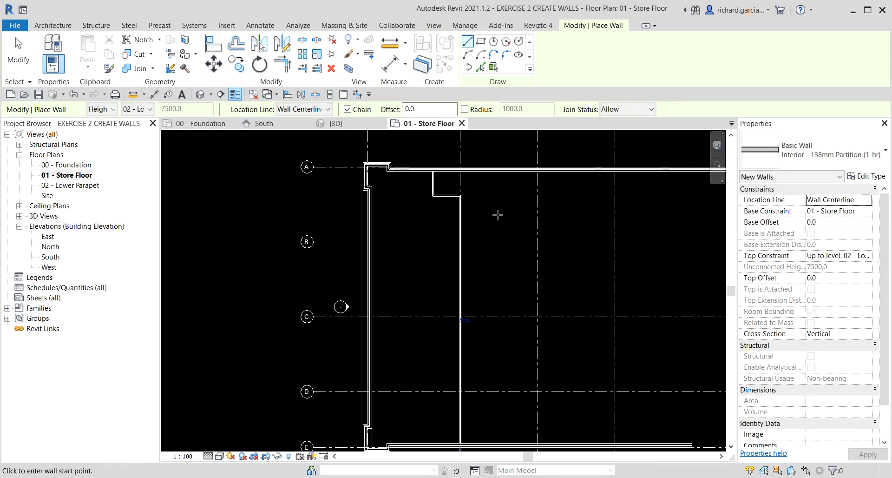
scroll(484, 233, "up", 2)
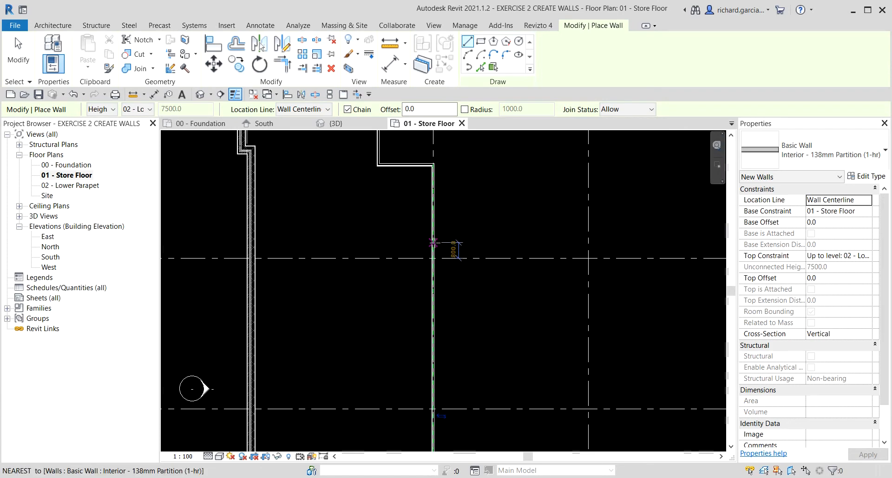
left_click(433, 242)
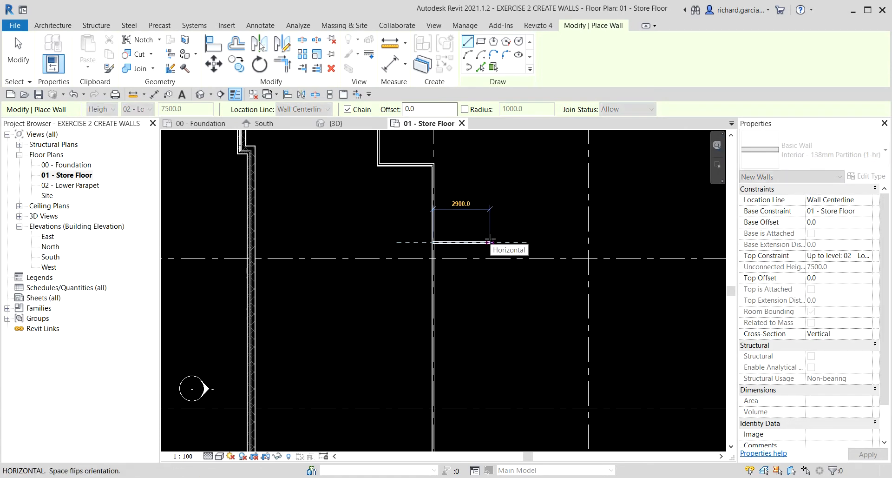
scroll(487, 241, "up", 2)
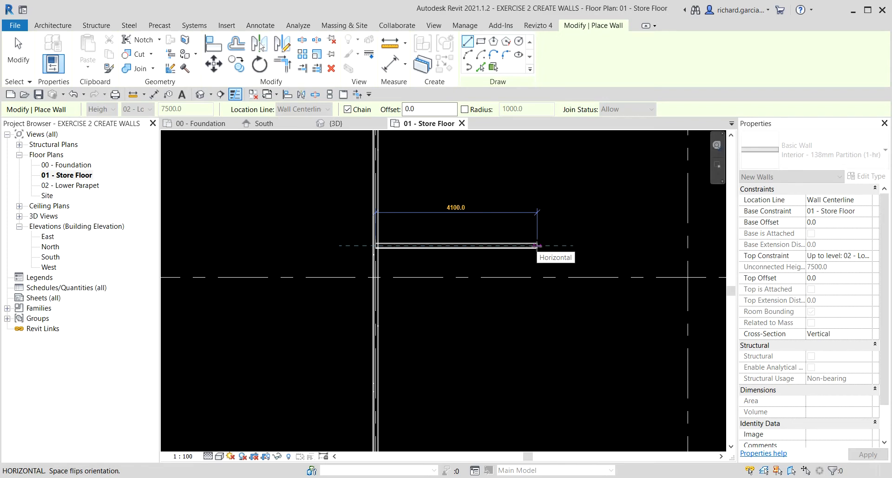
type("5")
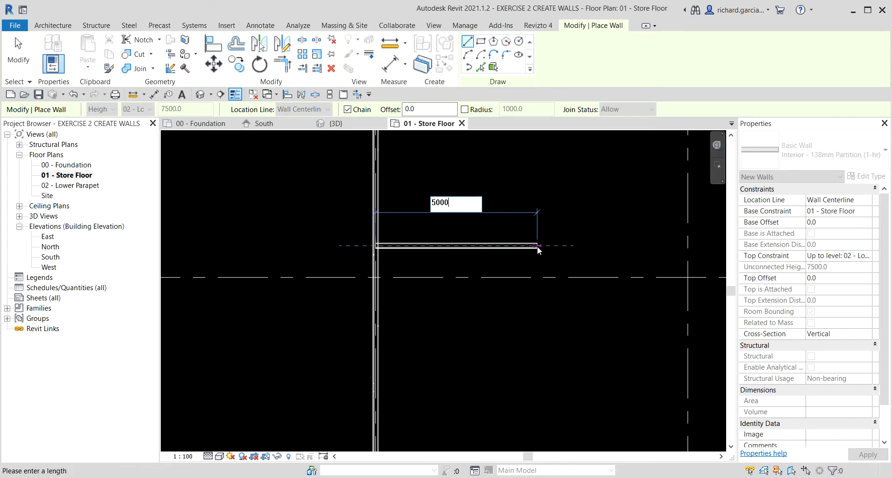
type("00.0")
key("Return")
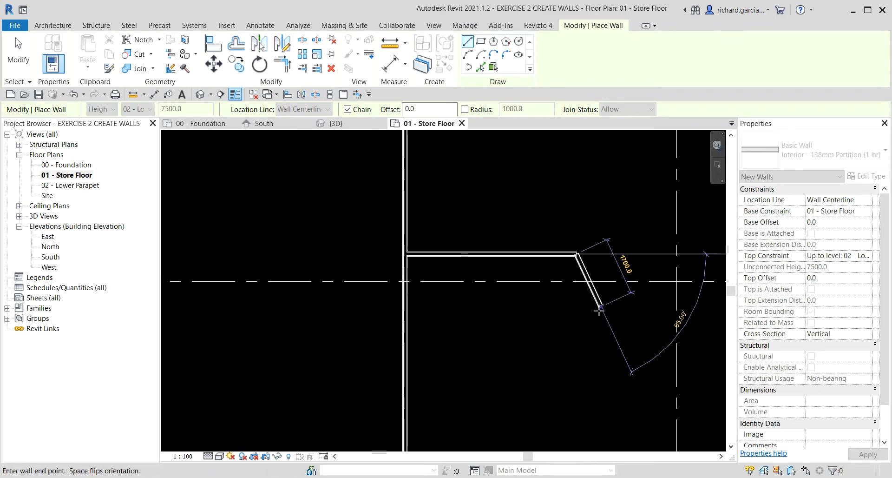
Step: Continue the partition 10500 mm vertically southward, past grid C
scroll(599, 312, "down", 2)
middle_click_drag(609, 340, 594, 222)
scroll(594, 221, "down", 3)
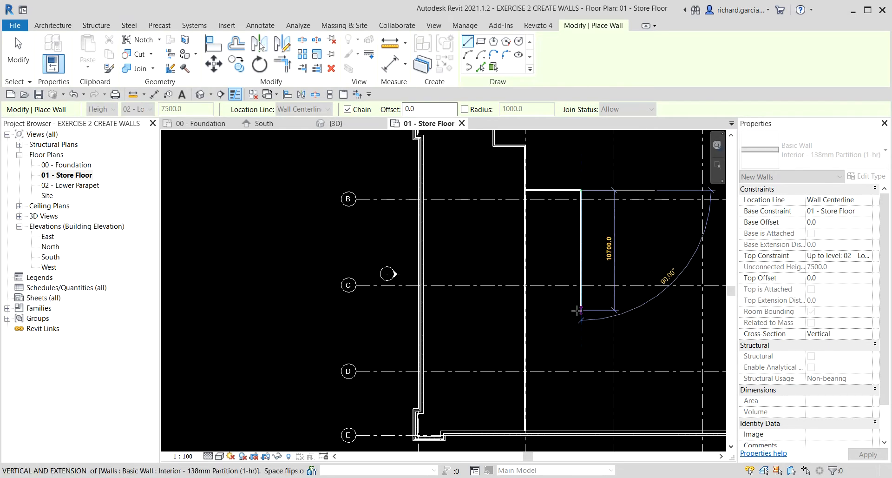
type("10500")
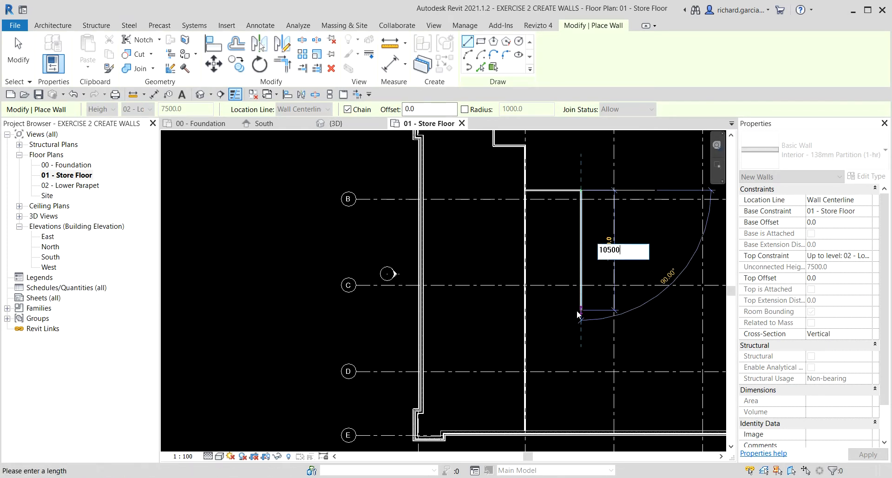
key("Return")
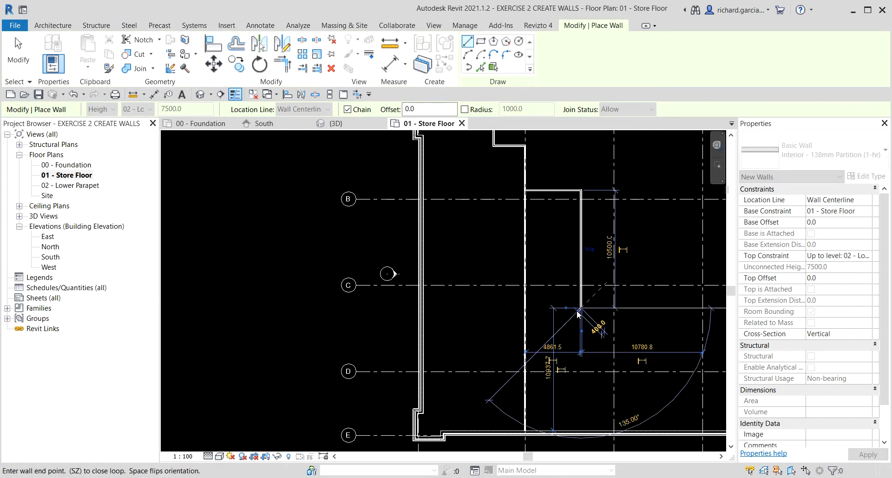
Step: Run the partition horizontally west across grid 2 to the exterior wall along grid 1 and end the chain
scroll(576, 314, "up", 1)
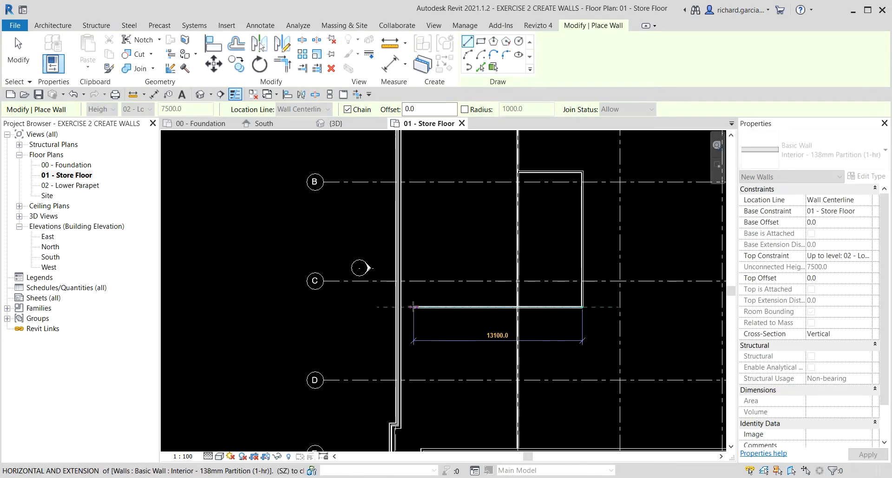
left_click(400, 306)
key("Escape")
scroll(495, 351, "down", 1)
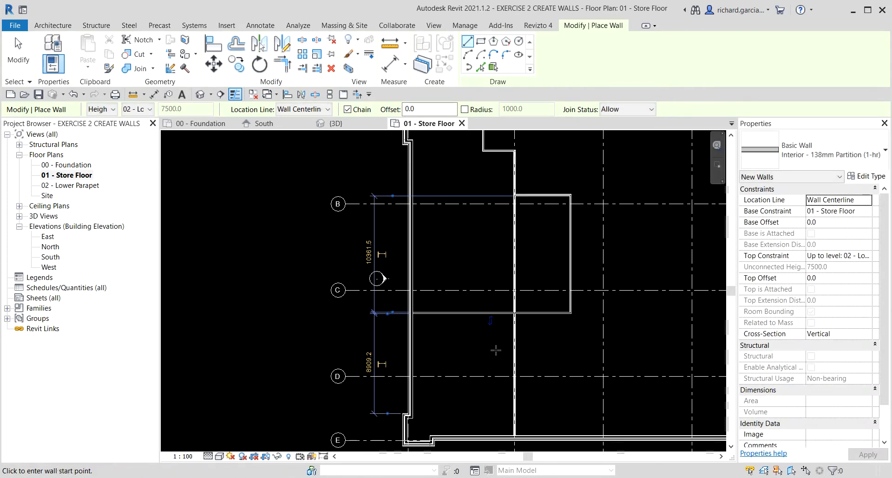
Step: Draw a partition from the horizontal partition south of grid C down to grid D, then east to the grid 2 partition
middle_click_drag(503, 356, 524, 245)
scroll(471, 225, "up", 1)
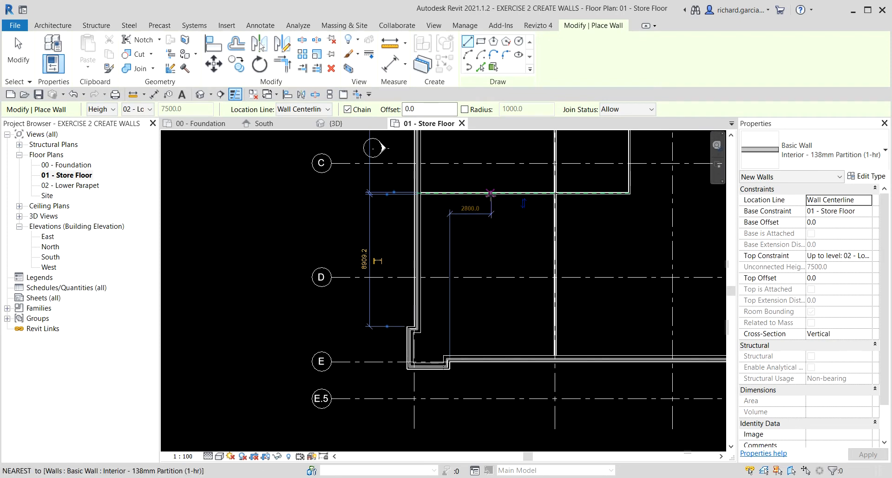
left_click(485, 192)
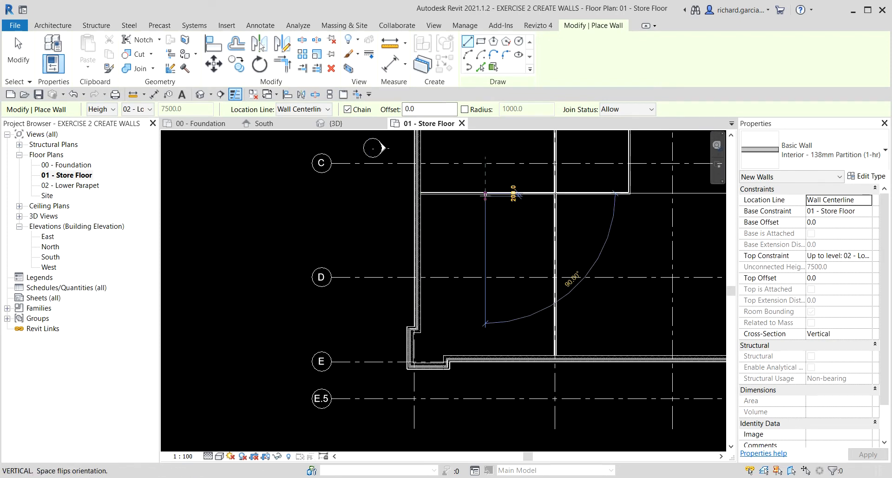
left_click(485, 277)
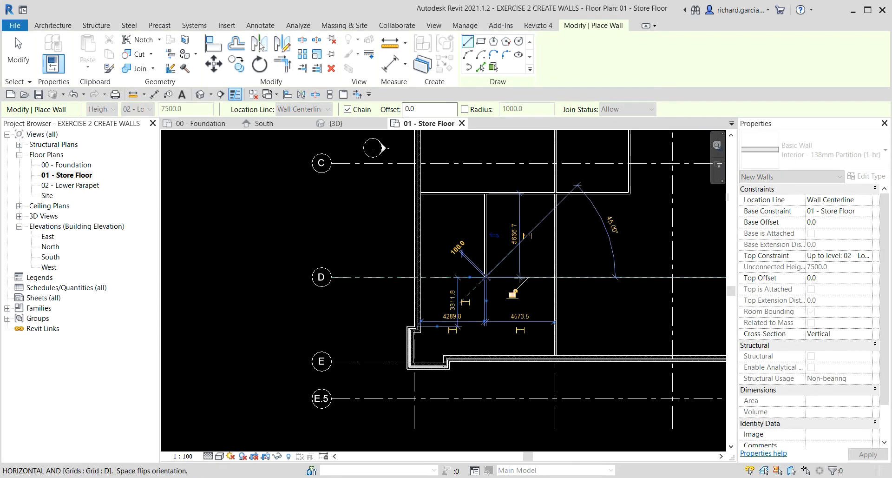
key("Escape")
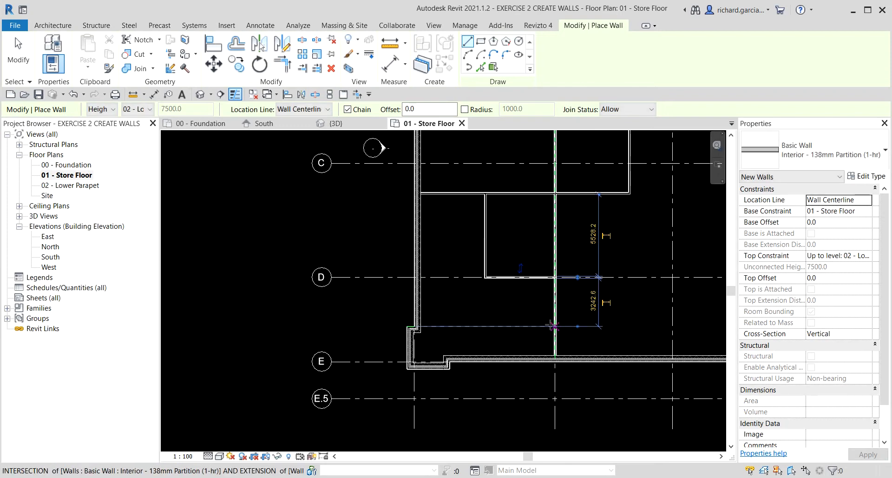
Step: Draw a horizontal partition across the middle of the new room, from its west wall to the grid 2 partition
scroll(520, 290, "up", 2)
middle_click_drag(515, 220, 505, 277)
scroll(506, 276, "up", 1)
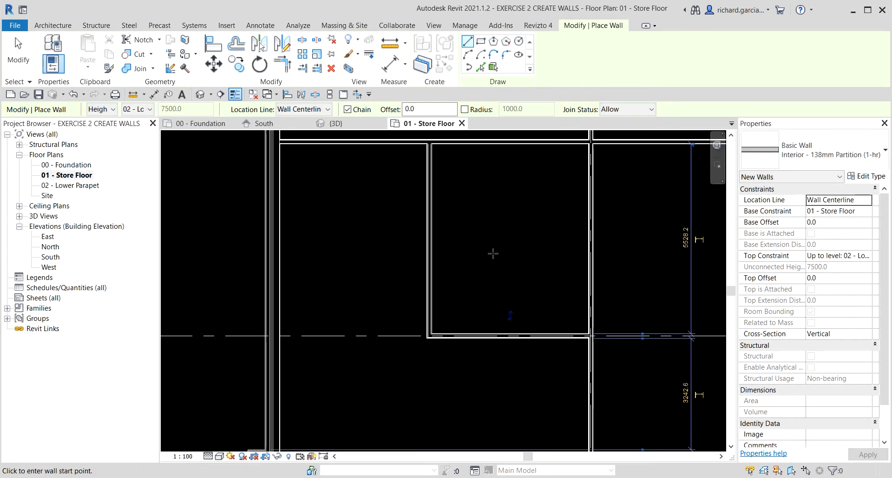
left_click(430, 239)
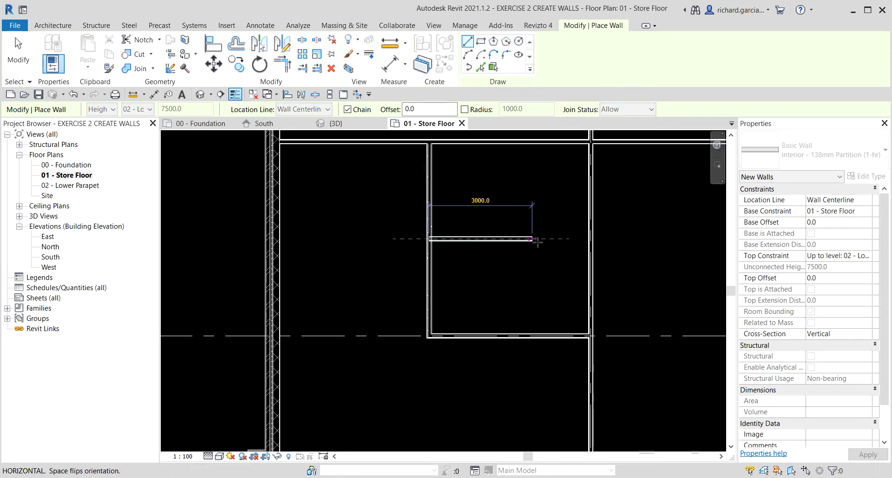
left_click(588, 238)
key("Escape")
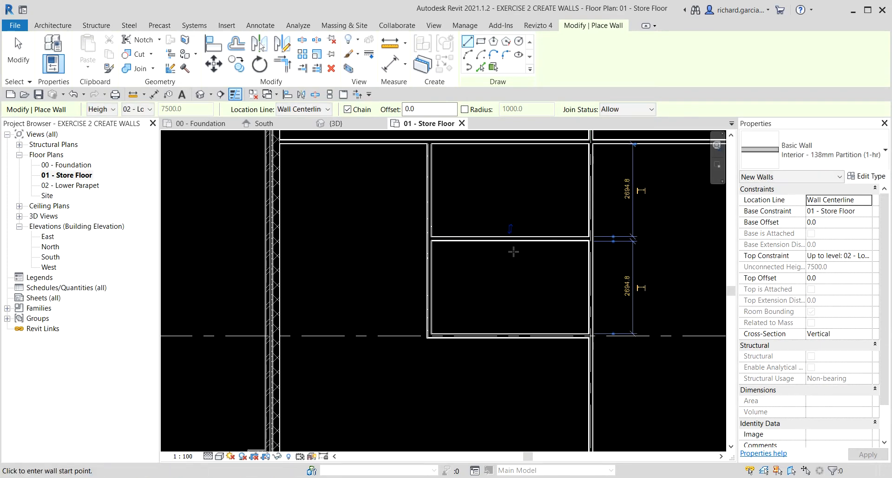
Step: Divide the southern half of the room with a vertical partition from the midpoint of the cross wall to the grid D partition
left_click(510, 228)
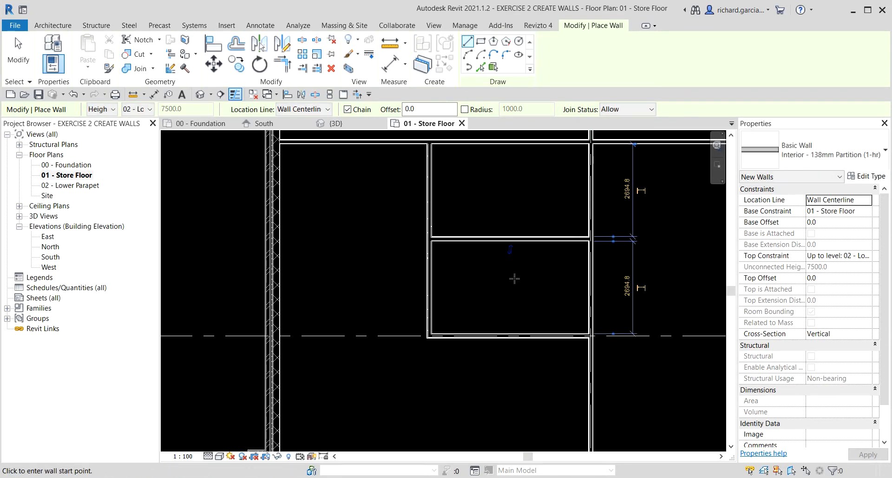
left_click(510, 239)
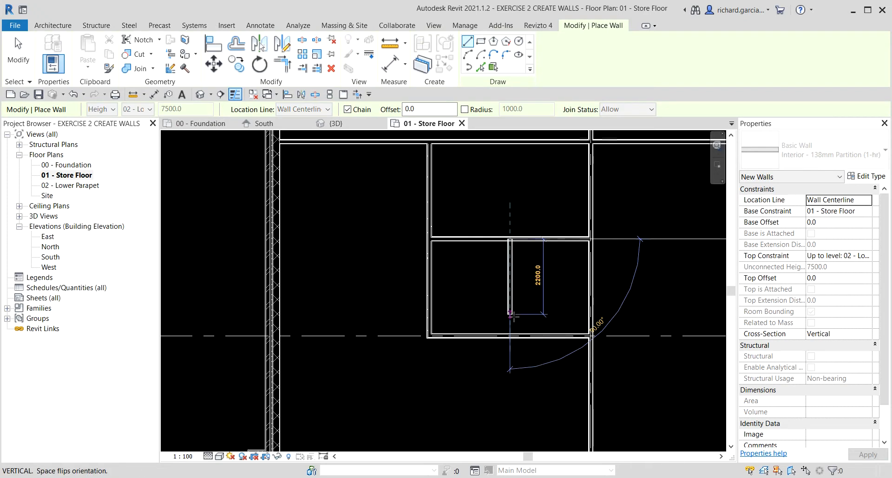
left_click(510, 334)
key("Escape")
Step: Draw a horizontal partition from the grid 1 exterior wall to the grid 2 partition, about 1130 mm south of the grid D partition
scroll(502, 306, "down", 1)
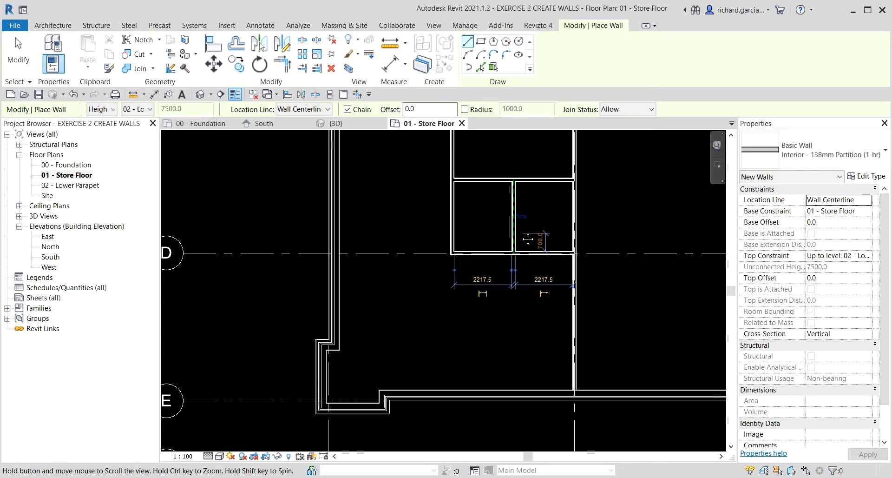
middle_click_drag(541, 315, 548, 241)
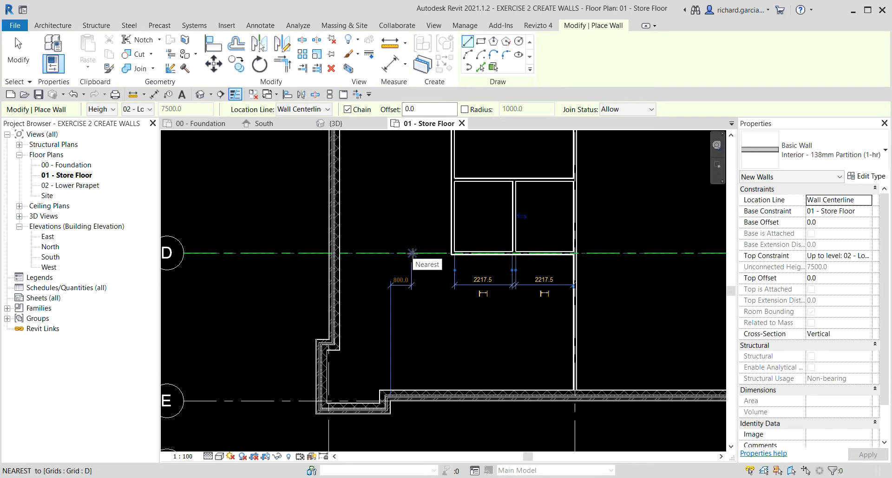
left_click(334, 286)
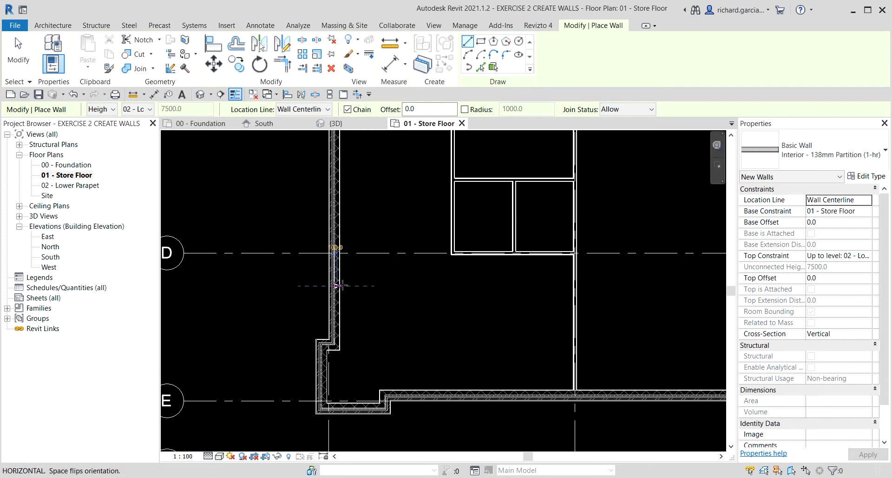
left_click(575, 286)
key("Escape")
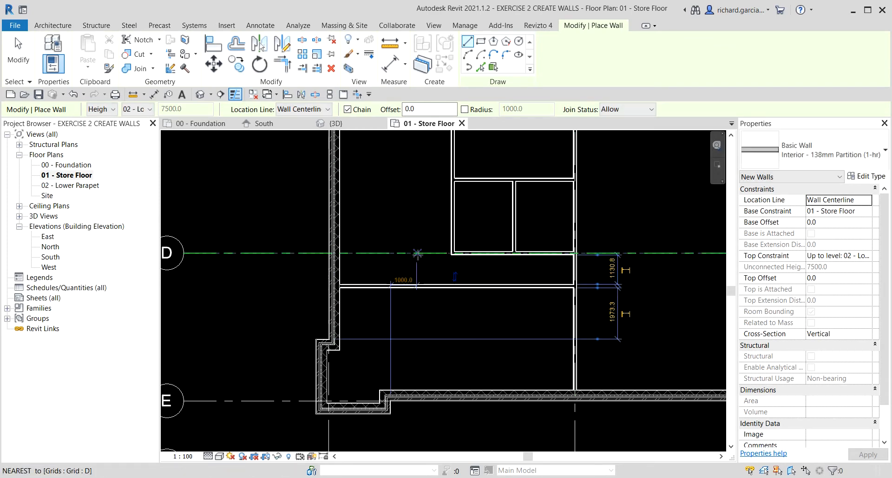
Step: Draw a short vertical partition from grid D, west of the small rooms, down to the horizontal partition and end the Wall command
left_click(418, 253)
left_click(416, 284)
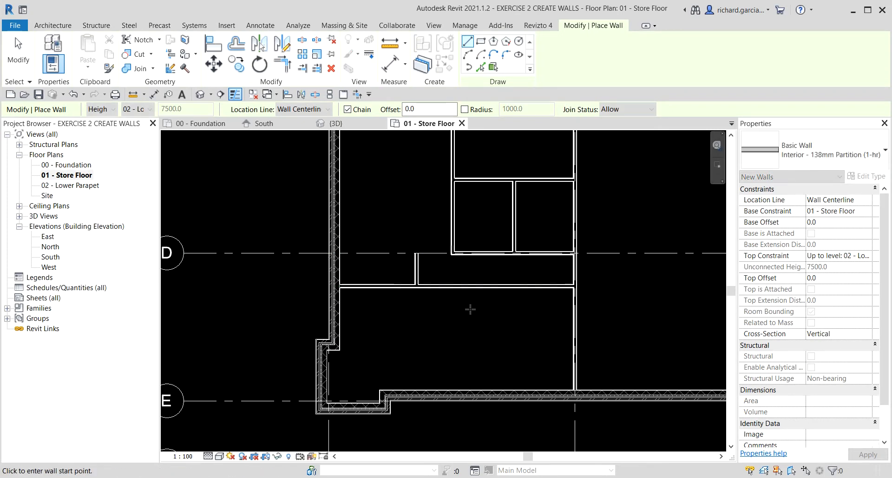
scroll(450, 281, "up", 5)
key("Escape")
key("Escape")
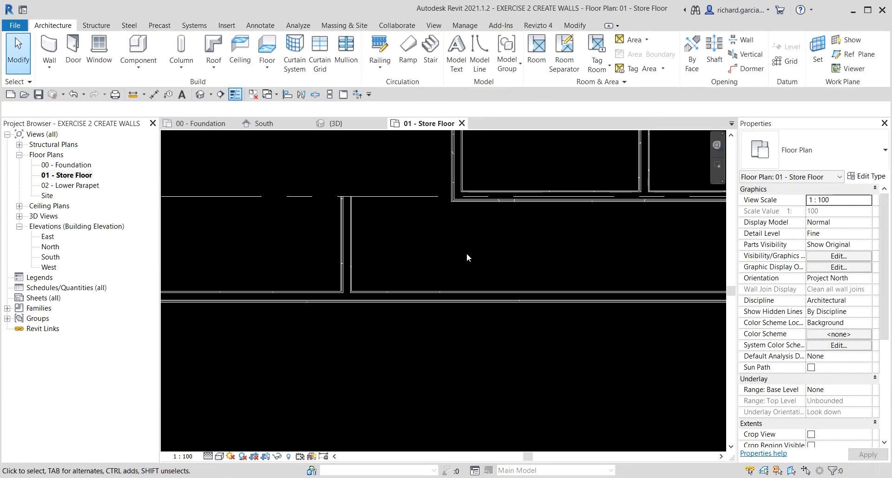
Step: Join the short vertical partition and the grid D partition into a corner with Trim/Extend to Corner
middle_click_drag(447, 245, 466, 299)
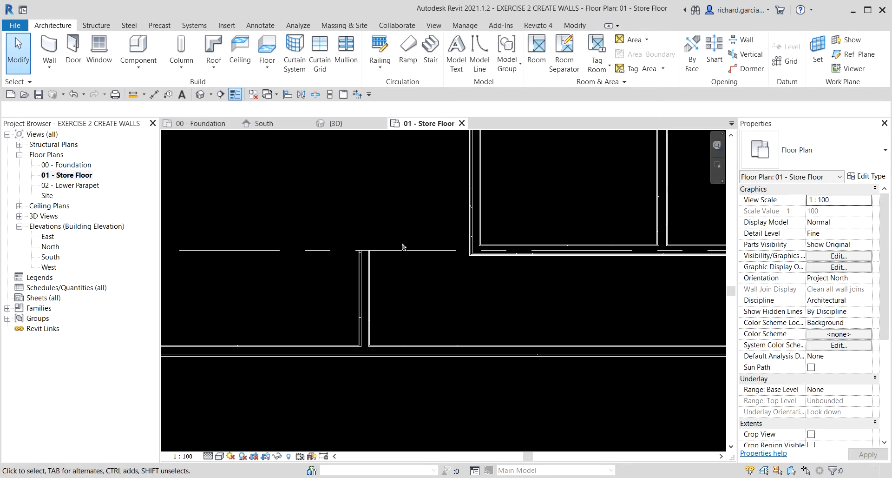
left_click(575, 25)
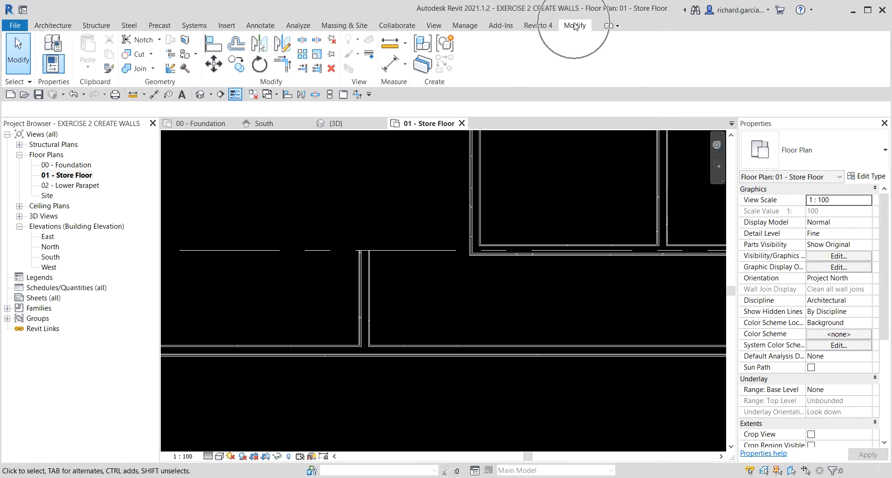
left_click(282, 71)
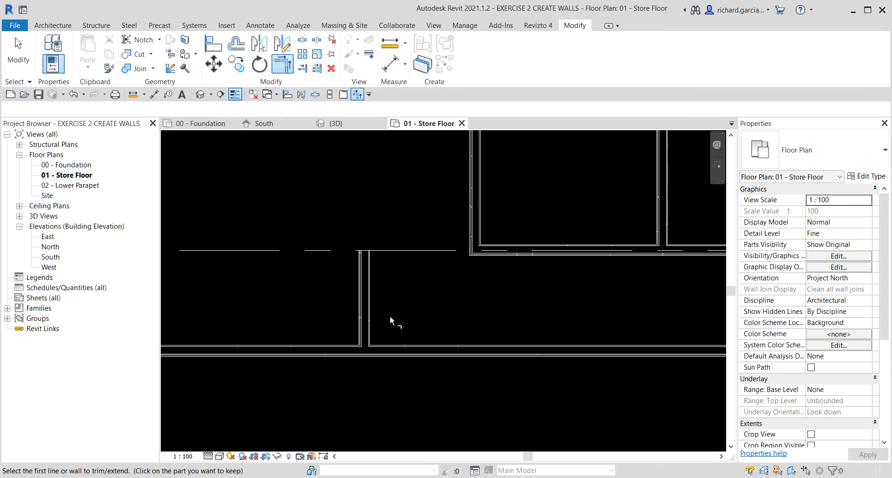
left_click(365, 308)
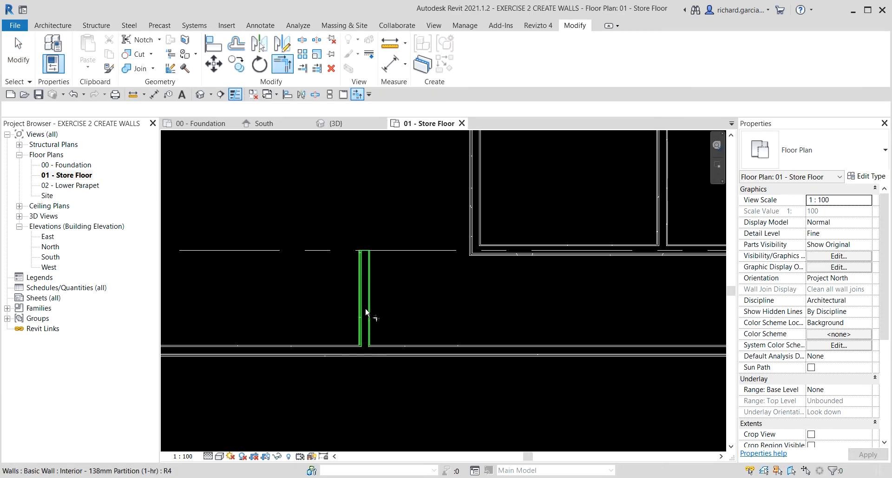
left_click(555, 252)
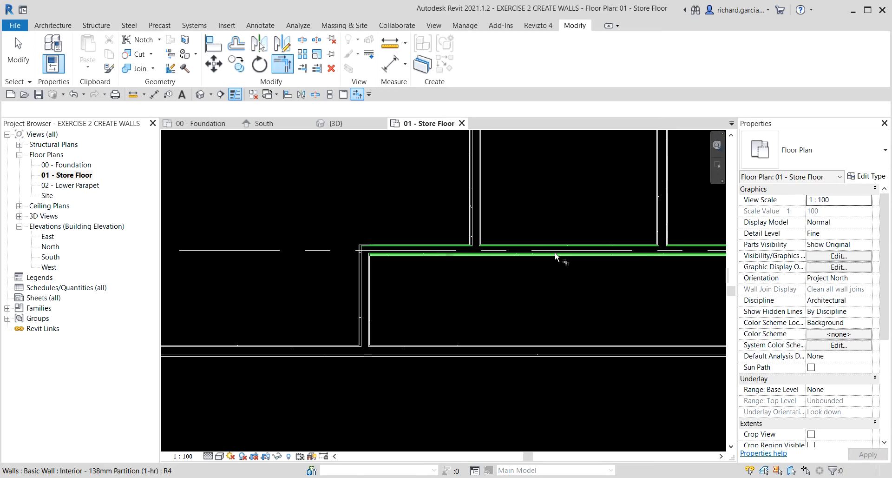
Step: Split the grid 2 partition between the grid D partition and the horizontal partition south of it
scroll(504, 278, "down", 2)
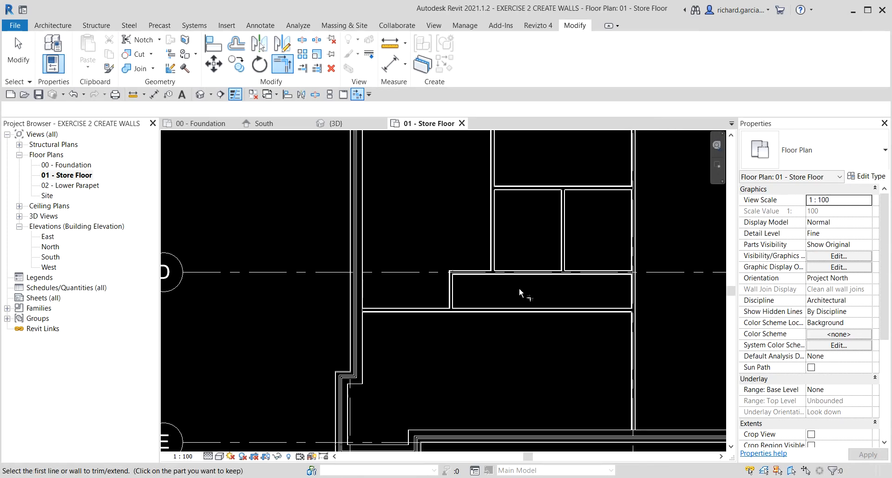
scroll(519, 288, "down", 4)
middle_click_drag(556, 335, 490, 338)
scroll(517, 309, "up", 8)
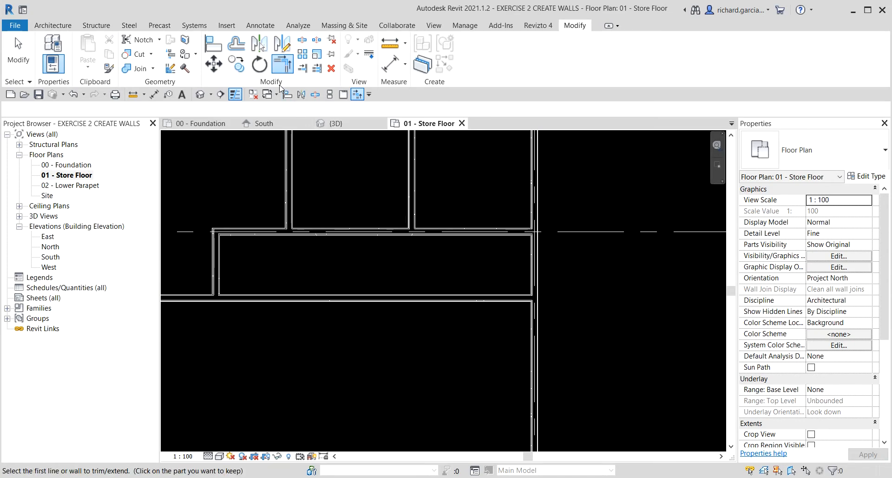
left_click(306, 42)
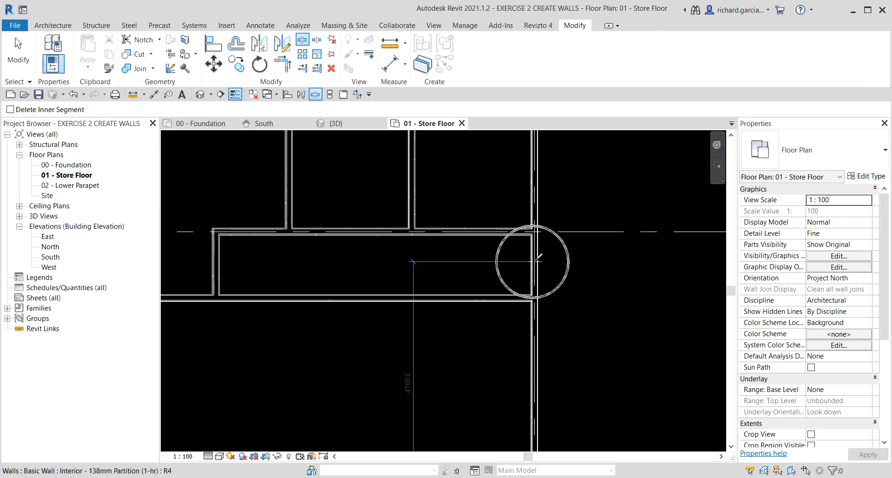
left_click(537, 262)
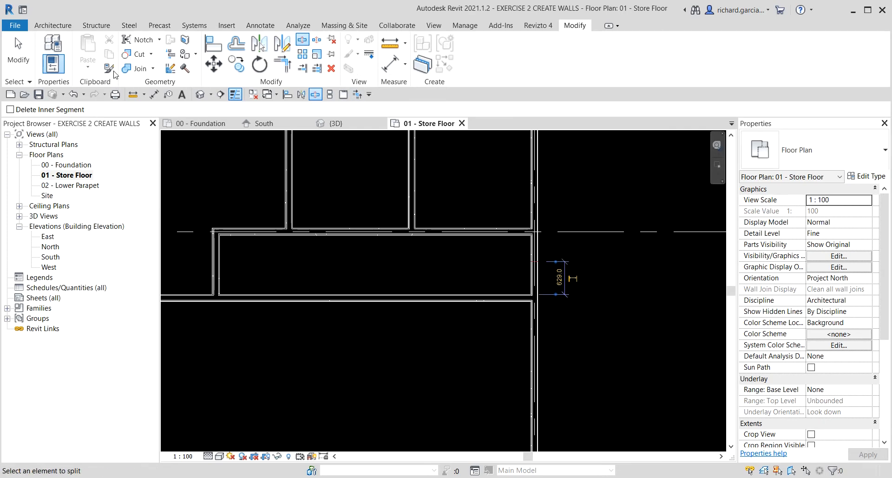
left_click(20, 49)
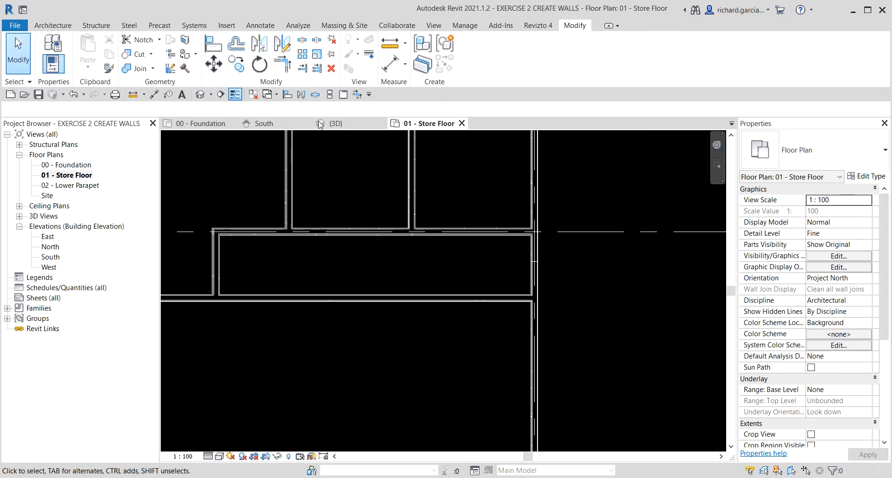
Step: Trim the two grid 2 partition segments to corners with the grid D partition and the southern horizontal partition, opening the corridor's east end
left_click(286, 68)
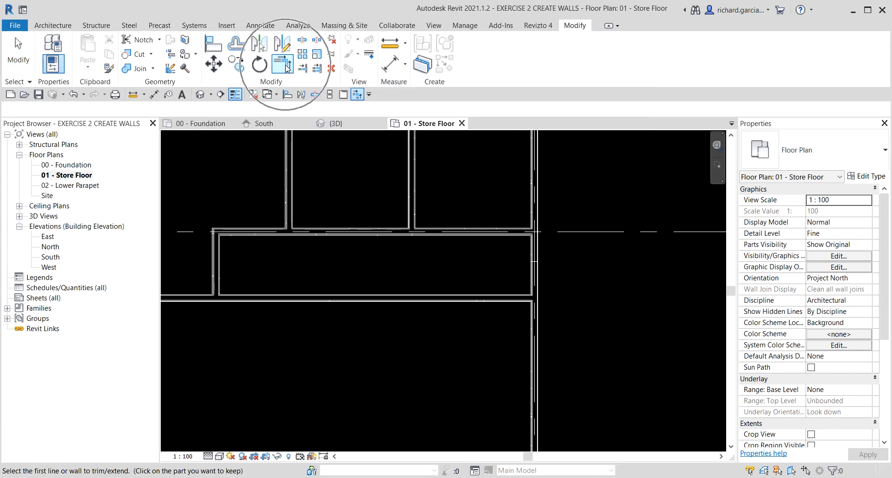
left_click(479, 229)
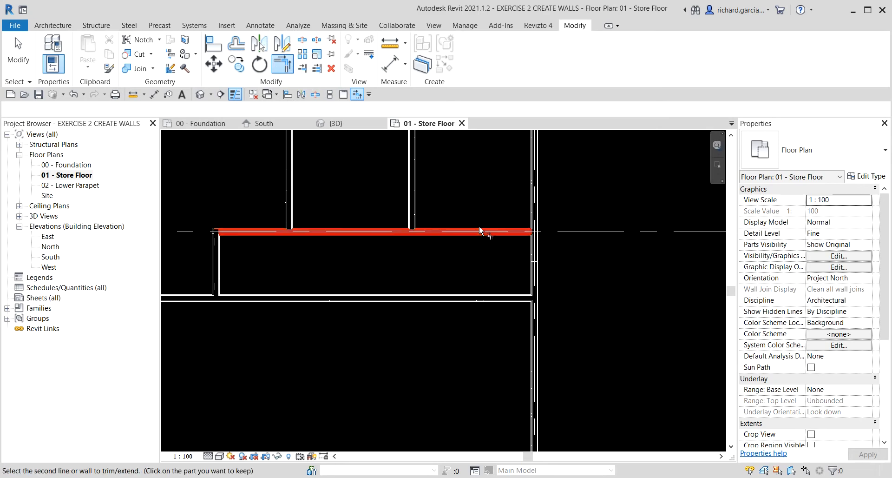
left_click(531, 153)
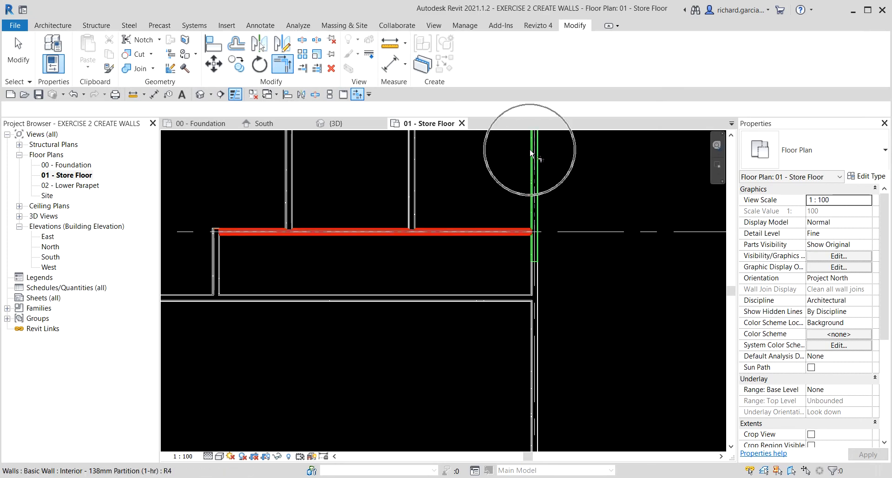
left_click(494, 301)
left_click(493, 298)
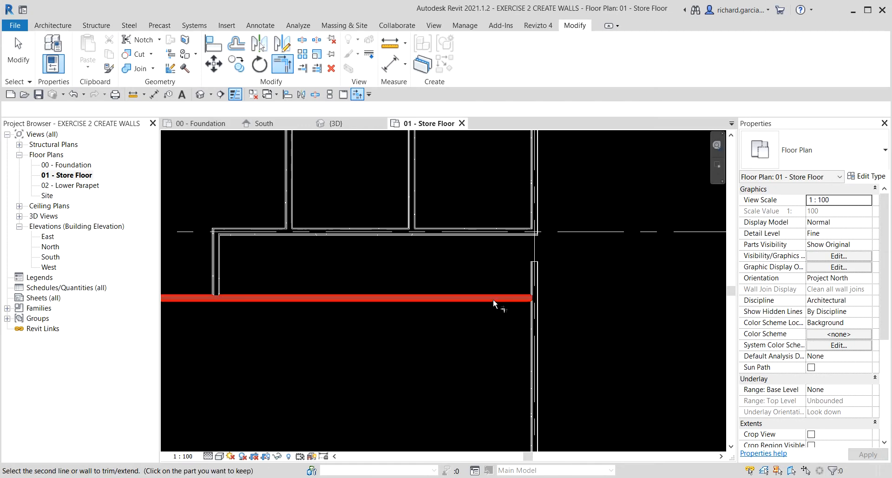
left_click(533, 354)
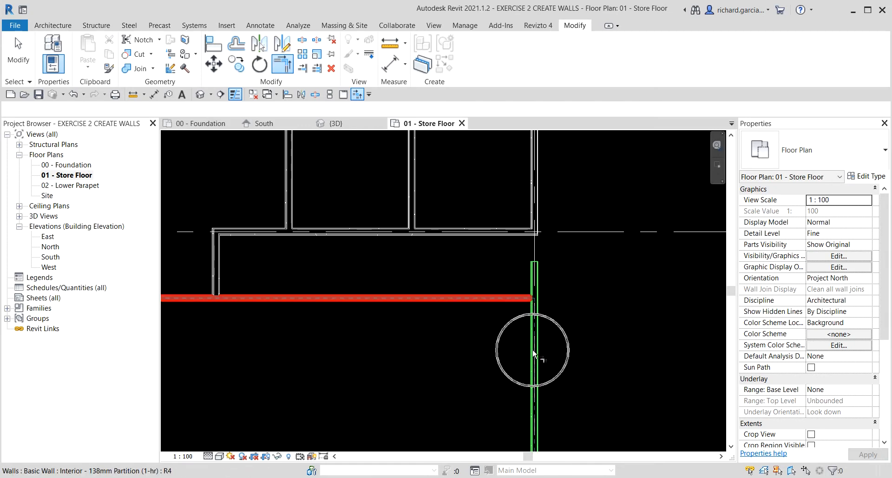
Step: Open the default 3D view, examine the interior partitions and exterior walls from above, and end the Trim command
scroll(440, 336, "down", 1)
scroll(440, 336, "down", 2)
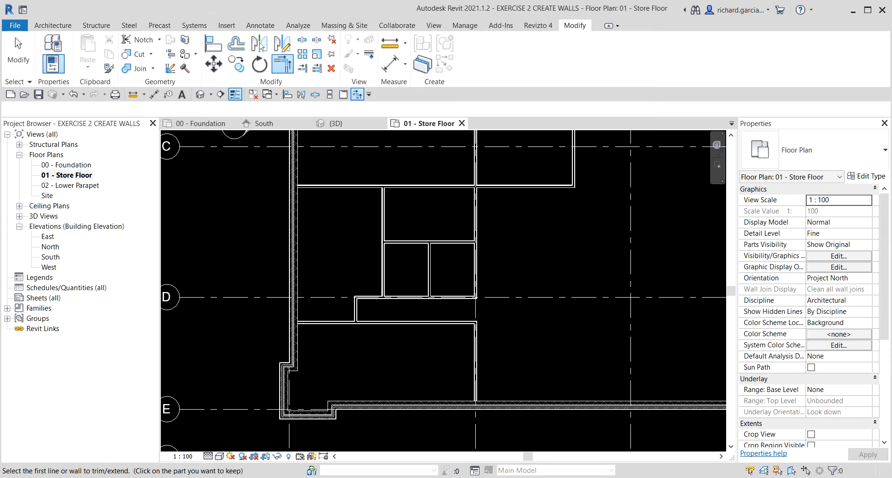
scroll(558, 260, "down", 4)
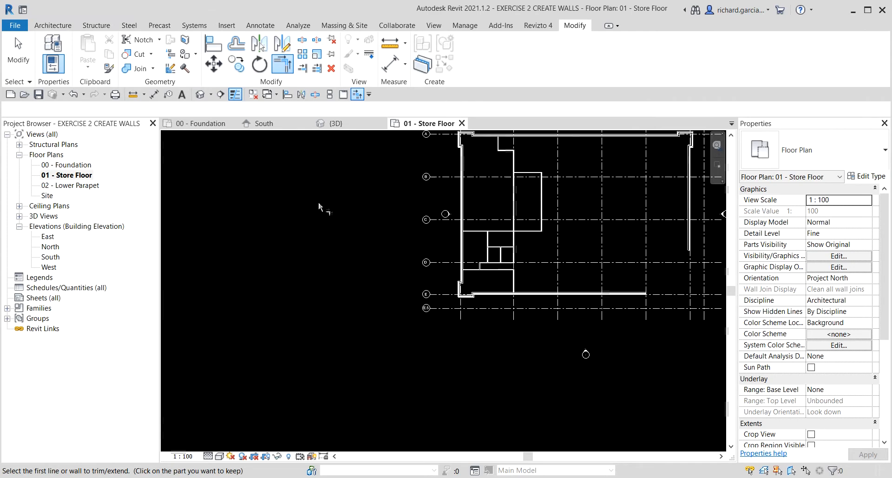
left_click(201, 95)
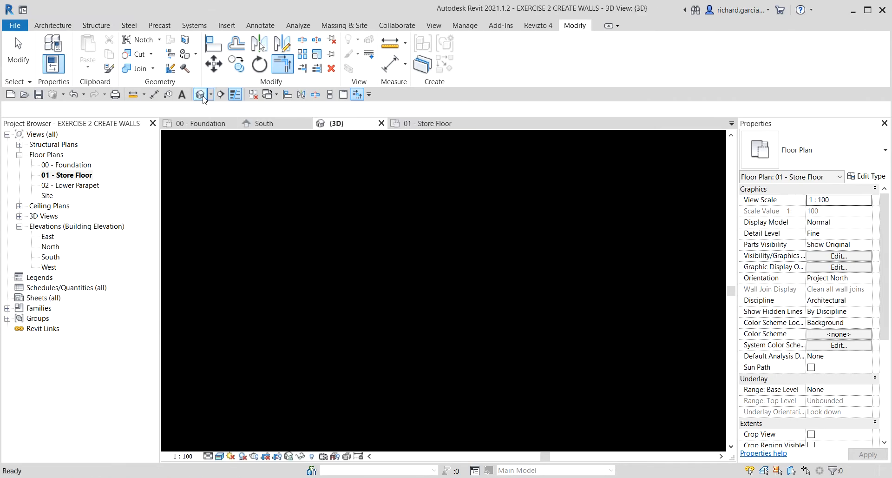
middle_click_drag(433, 275, 489, 300, "shift")
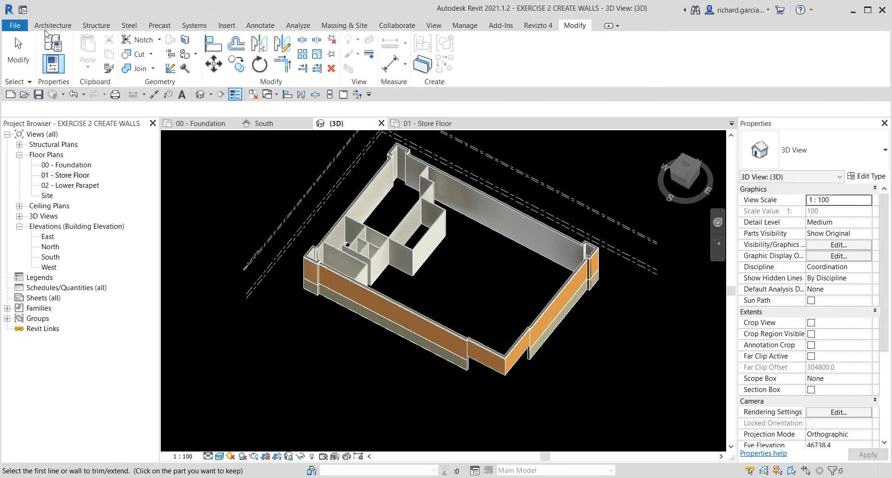
left_click(18, 54)
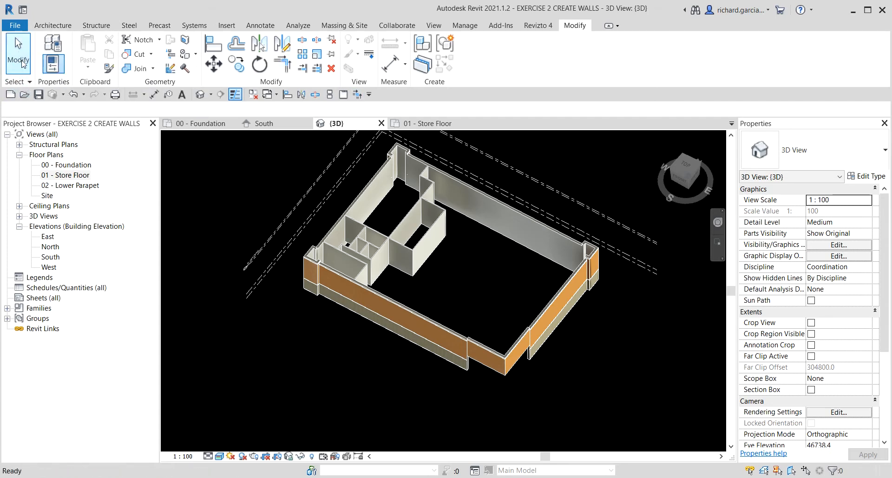
Step: Open the EXERCISE 3 CREATE TERRAIN PAD project from the Revit Architecture 2021 folder
left_click(24, 95)
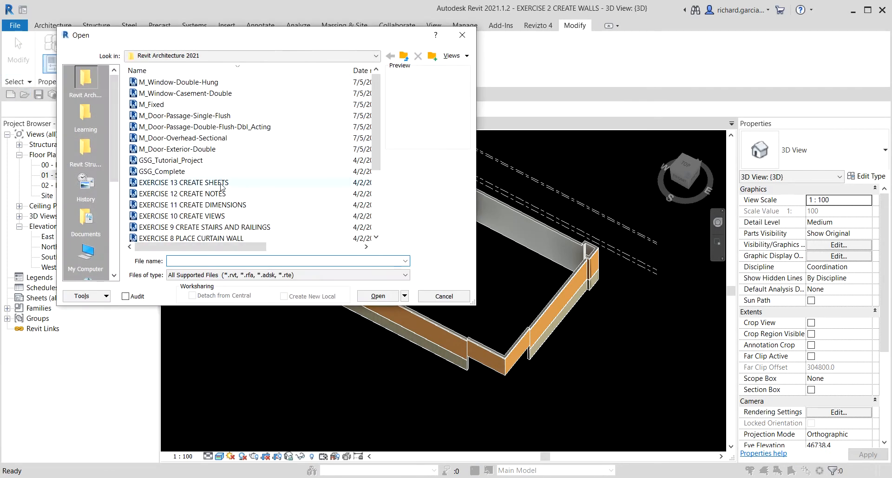
scroll(221, 186, "down", 3)
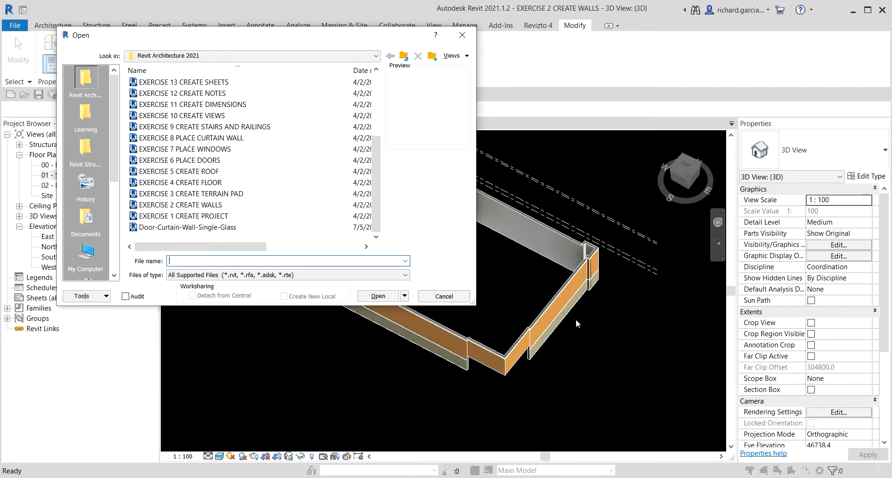
left_click(136, 195)
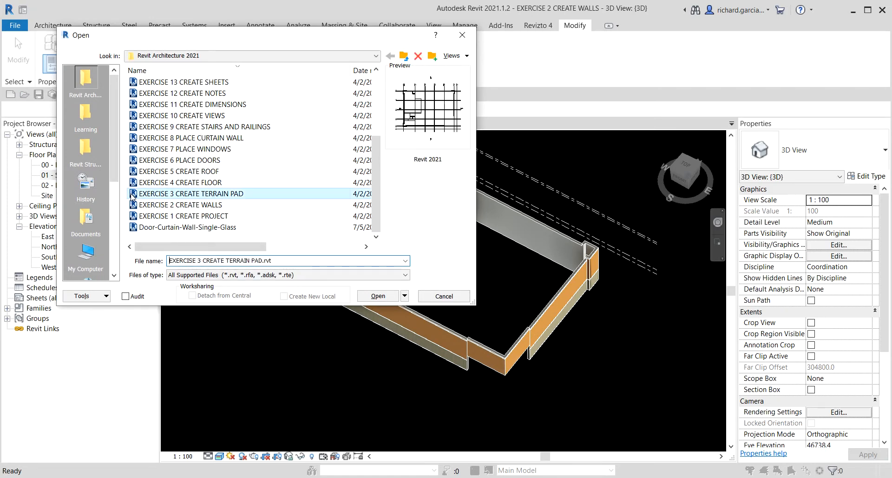
left_click(378, 296)
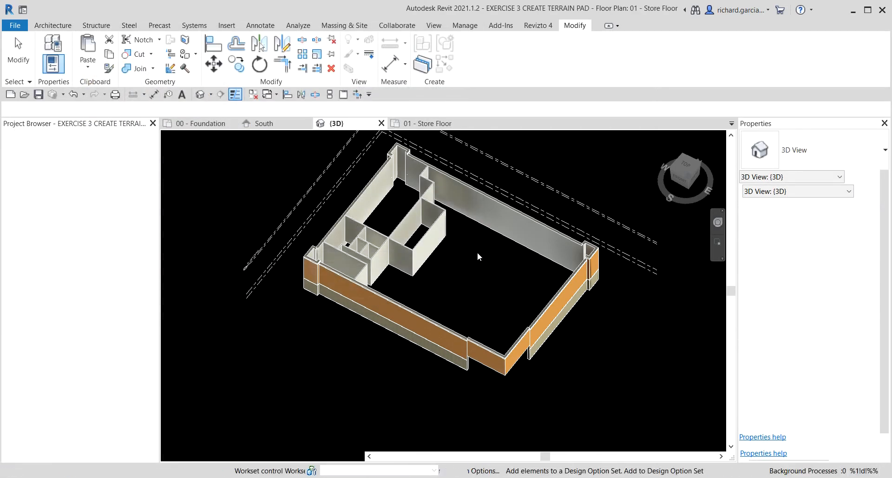
Step: Close all inactive views, discarding the unsaved changes to EXERCISE 2 CREATE WALLS, so only the Store Floor plan stays open
left_click(253, 94)
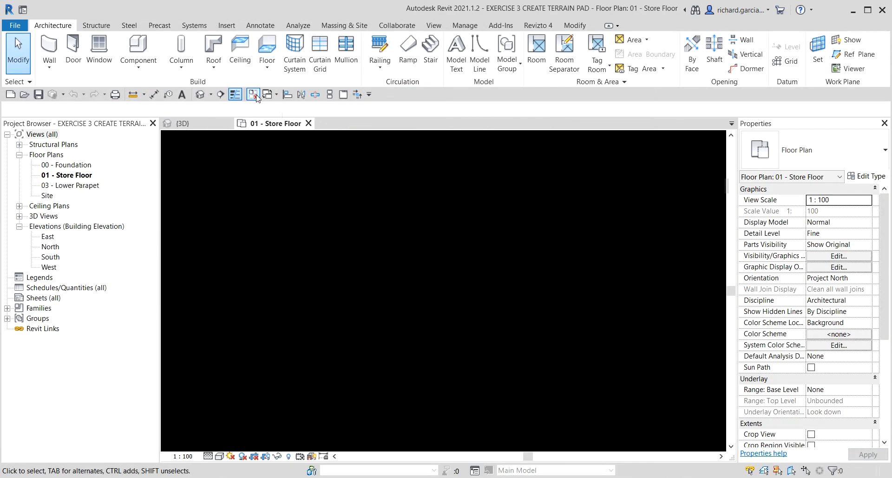
left_click(228, 123)
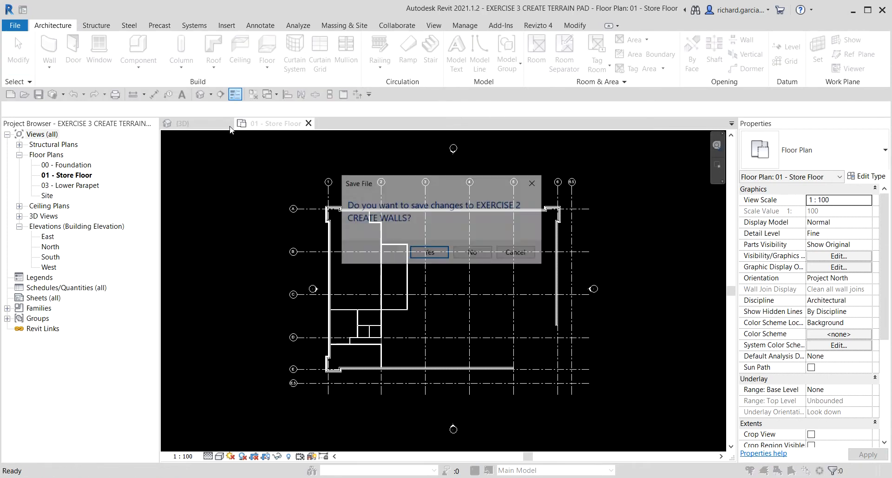
left_click(473, 254)
middle_click_drag(466, 279, 496, 310)
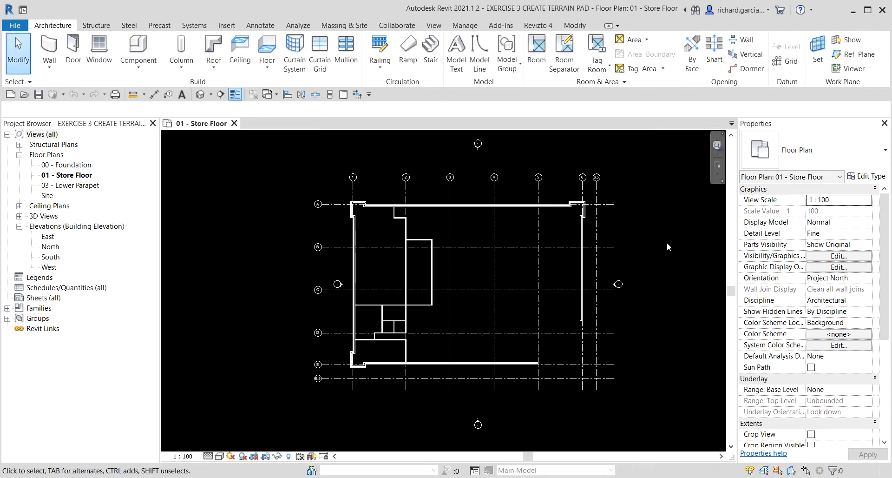
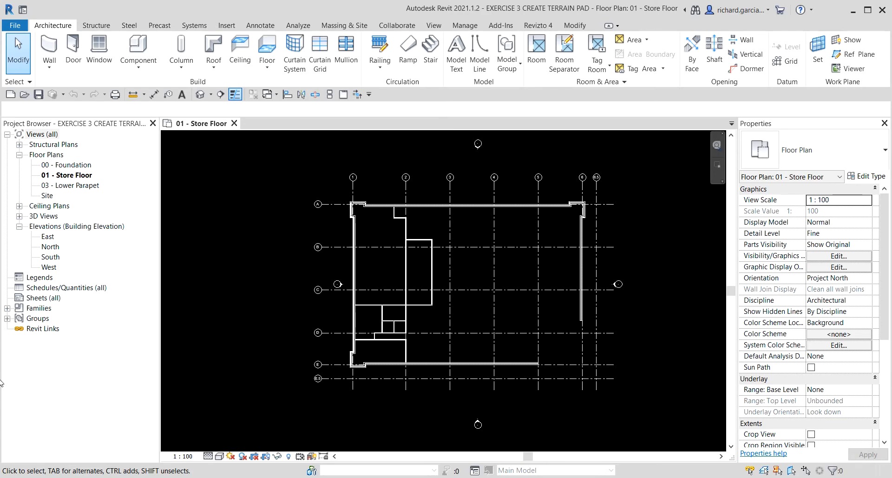
Step: Open the Site floor plan and hide the project base point and survey point elements in that view
left_click(42, 197)
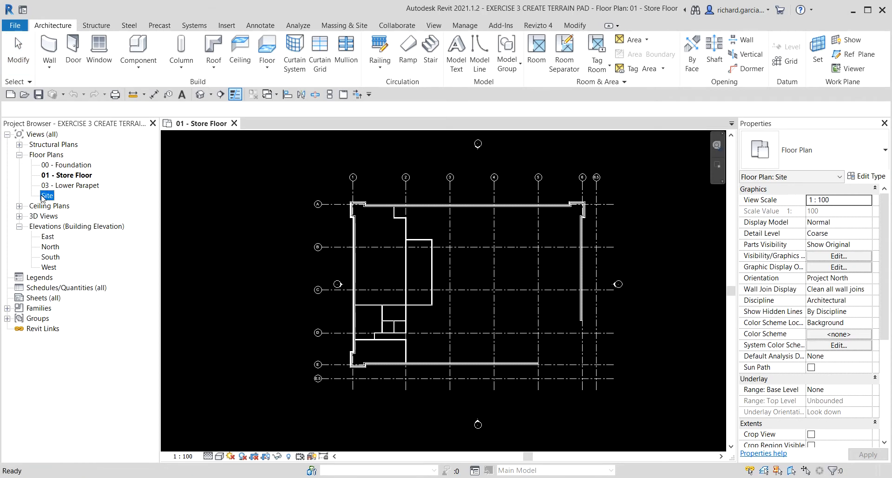
double_click(48, 196)
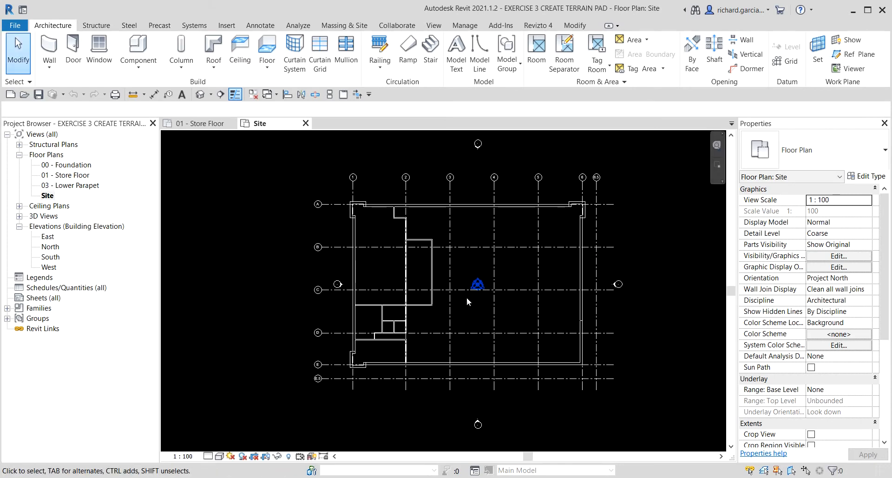
scroll(483, 284, "up", 3)
scroll(488, 280, "up", 1)
left_click_drag(432, 211, 517, 315)
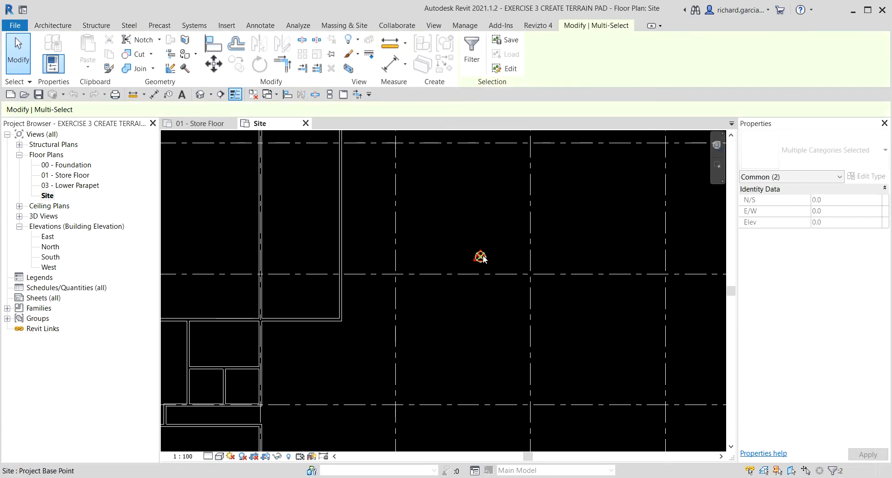
right_click(490, 254)
mouse_move(580, 79)
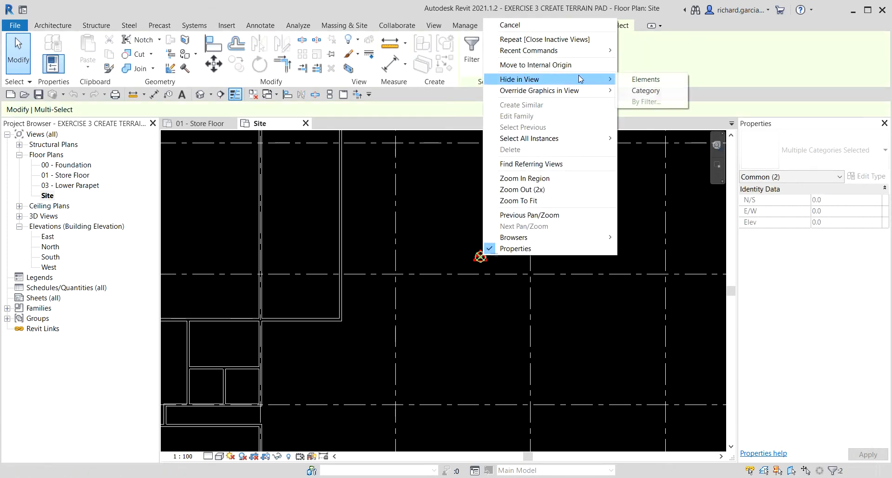
left_click(646, 79)
scroll(488, 316, "down", 4)
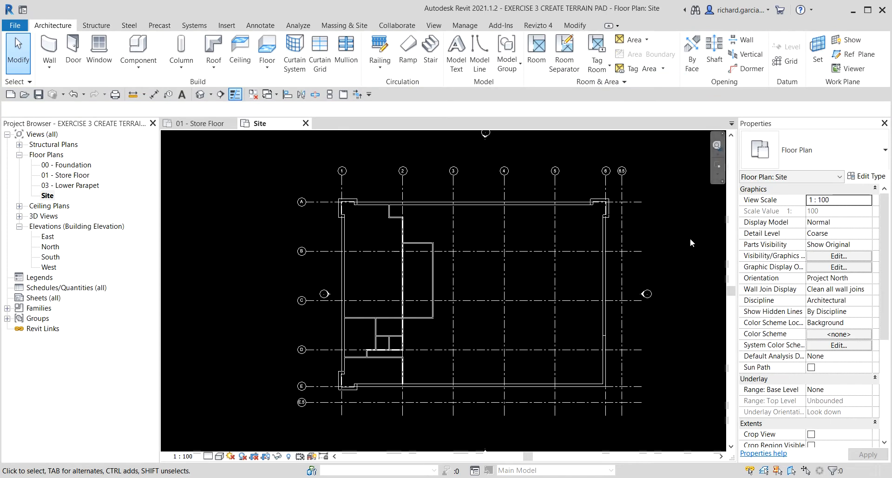
Step: Start a toposurface and place two points at absolute elevation 1000 west of the building, beyond its northwest and southwest corners
middle_click_drag(692, 240, 611, 243)
scroll(611, 244, "down", 3)
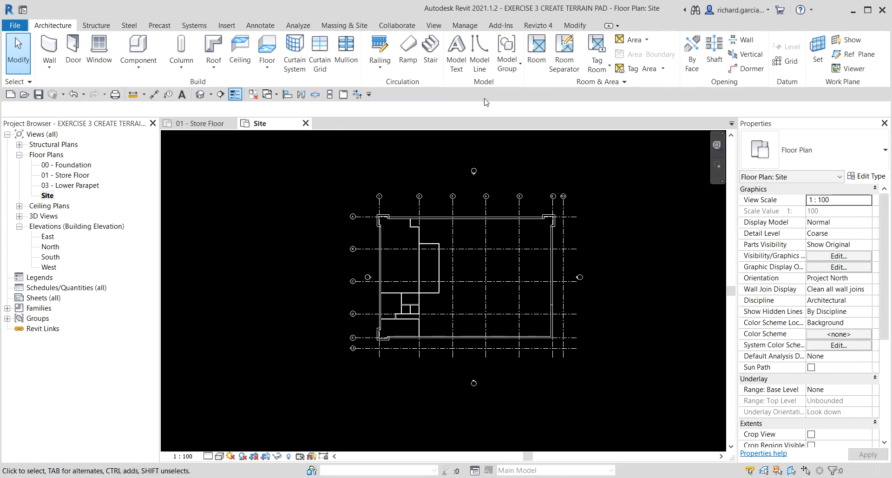
left_click(335, 26)
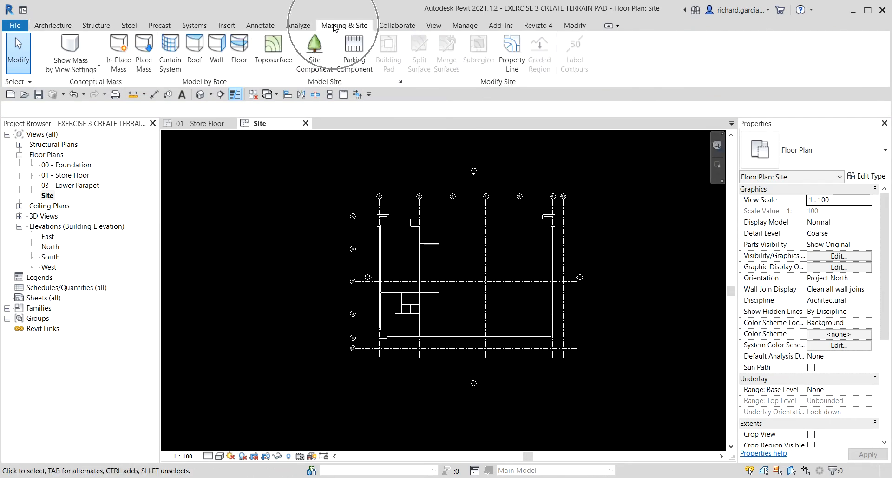
left_click(272, 45)
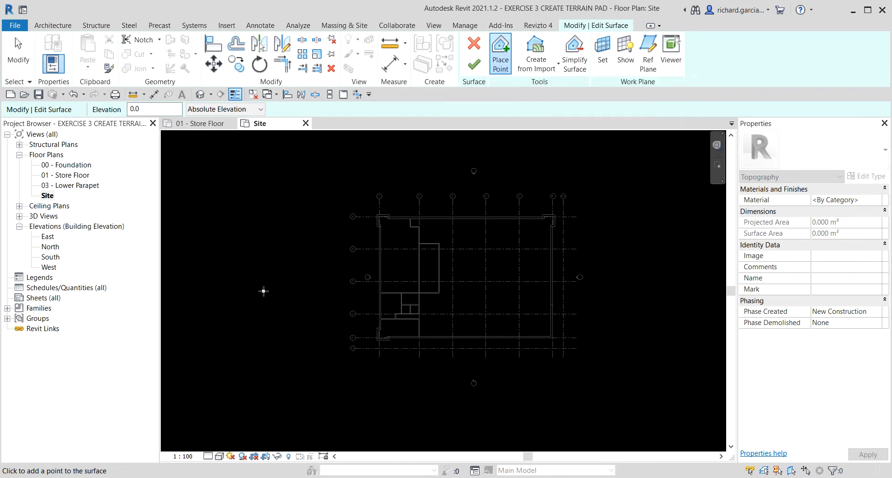
left_click(147, 108)
left_click(147, 108)
left_click_drag(147, 108, 124, 109)
left_click(300, 178)
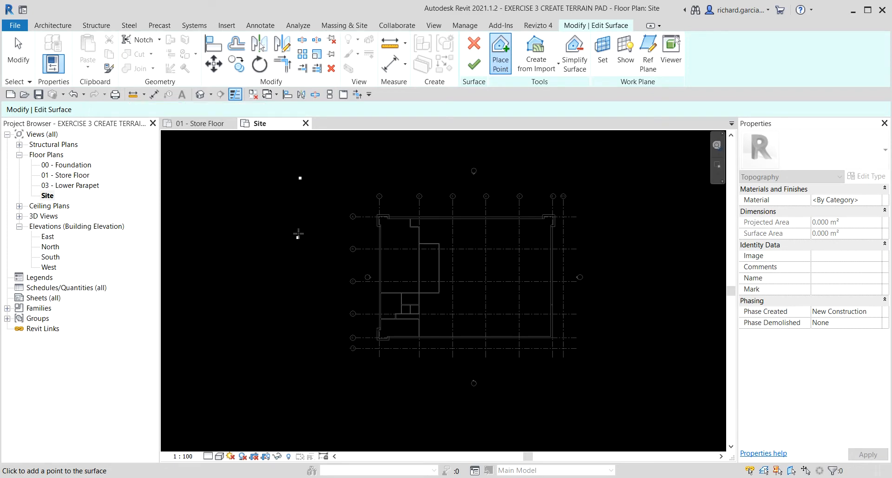
left_click(300, 394)
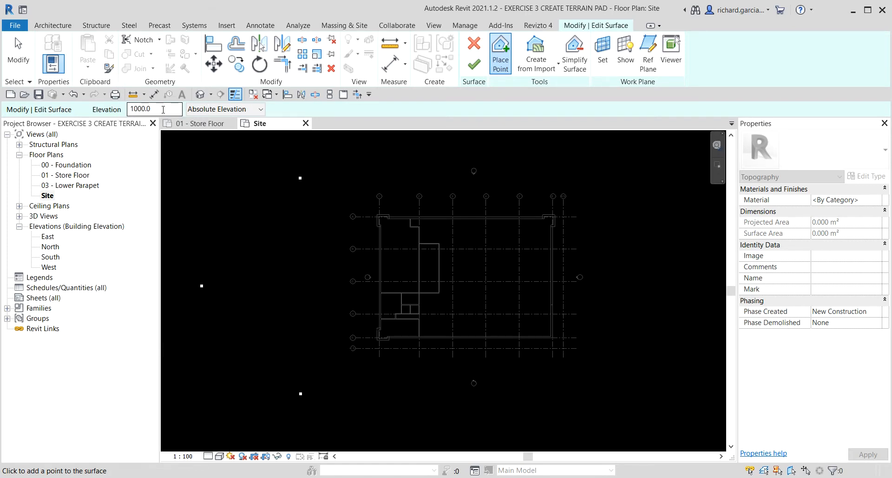
Step: Place two surface points at absolute elevation -500 east of the building, beyond its northeast and southeast corners
left_click_drag(163, 109, 132, 109)
type("-500")
middle_click_drag(551, 284, 473, 288)
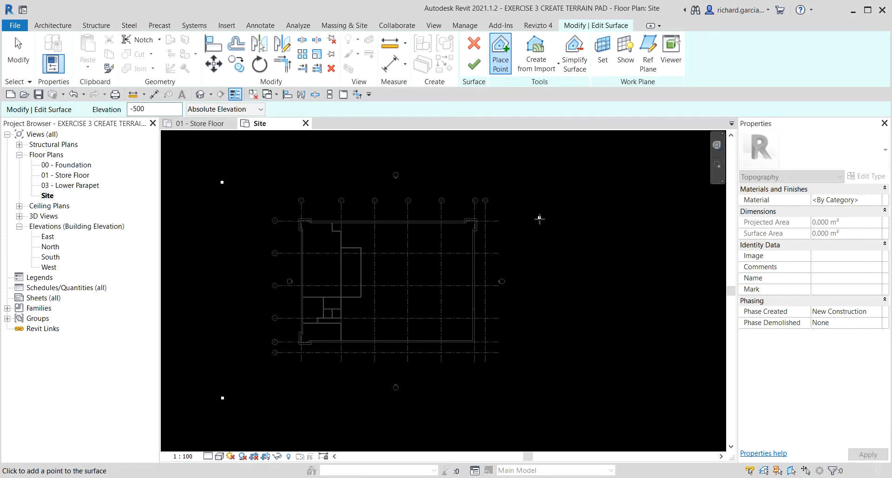
left_click(565, 176)
left_click(567, 399)
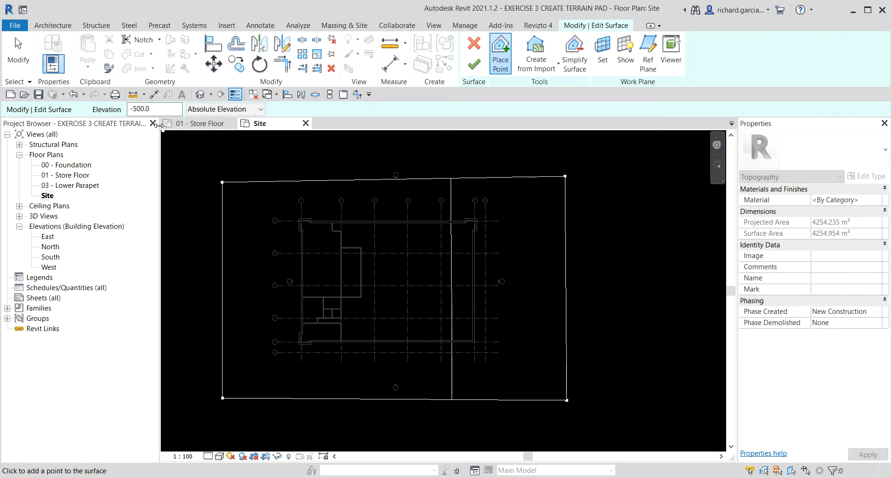
Step: Add three surface points at elevation 2500: on the north edge, just outside the building's northwest corner, and on the west edge
left_click(128, 109)
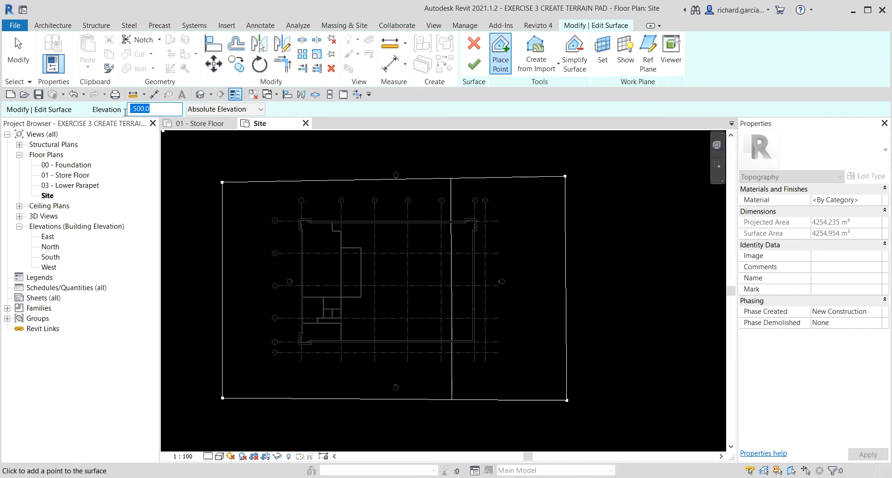
type("250")
scroll(261, 207, "up", 1)
middle_click_drag(261, 207, 394, 232)
scroll(439, 210, "up", 2)
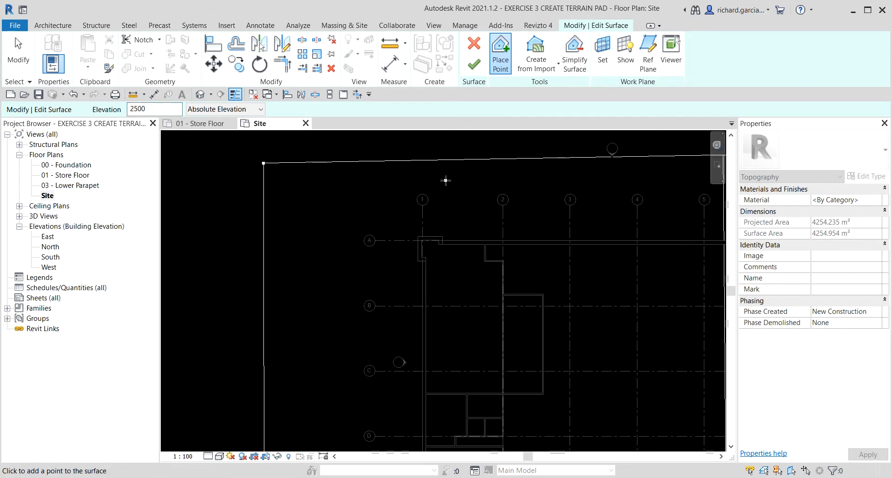
left_click(449, 160)
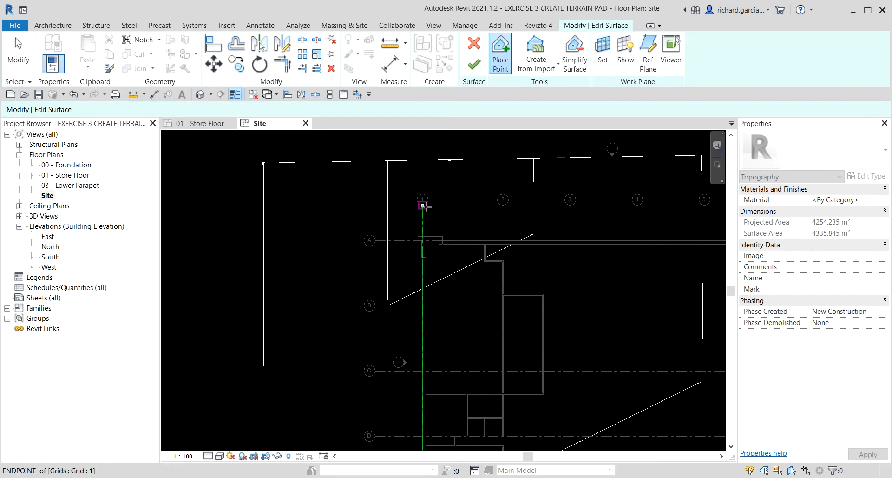
left_click(382, 263)
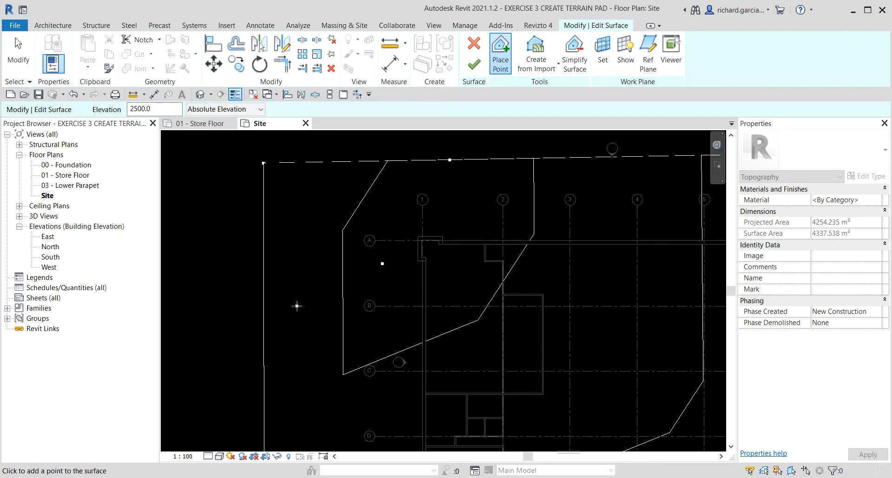
left_click(264, 344)
Step: Set the absolute elevation for new surface points to 1000 for placement along the terrain's north edge near grids 2 and 3
scroll(349, 319, "down", 2)
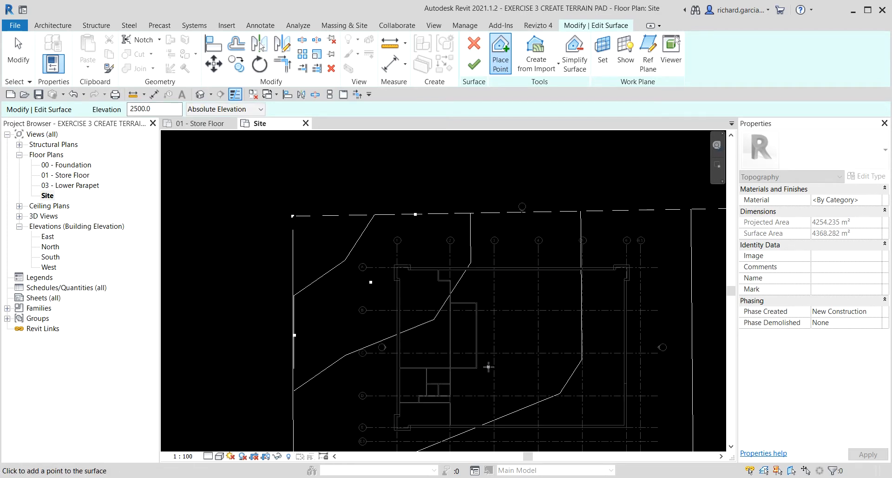
scroll(489, 364, "down", 2)
middle_click_drag(490, 365, 426, 300)
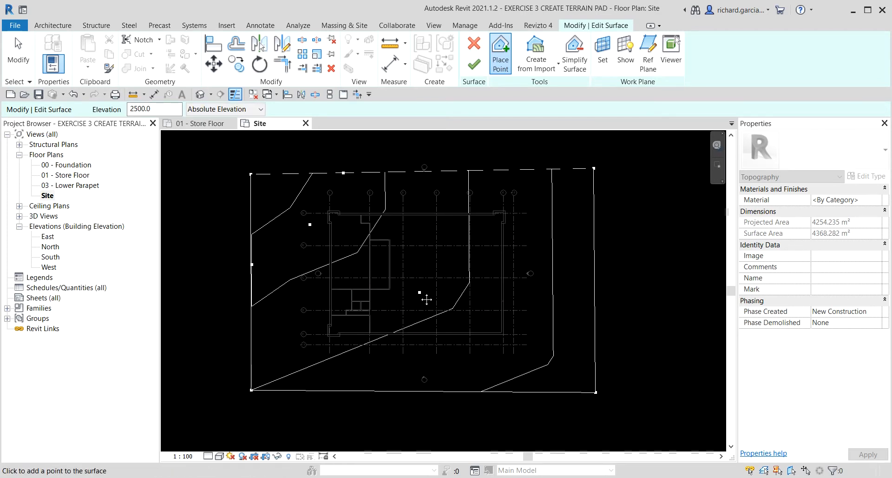
key("ctrl")
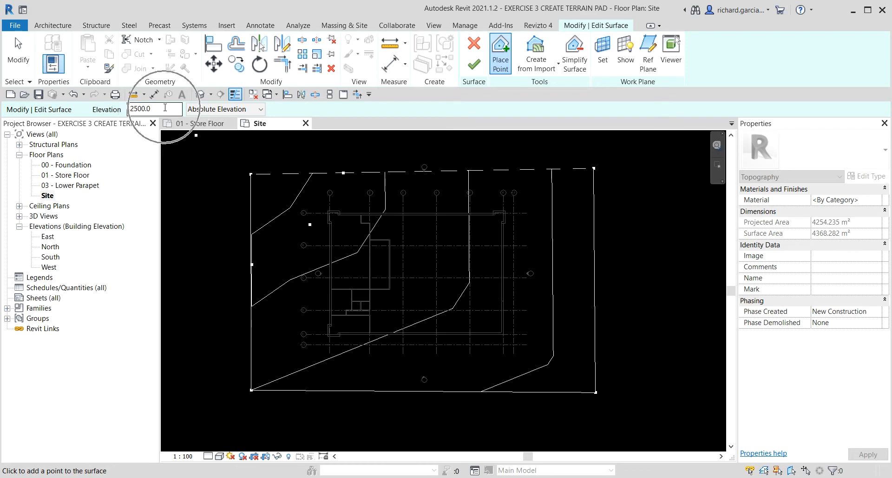
left_click_drag(164, 108, 129, 107)
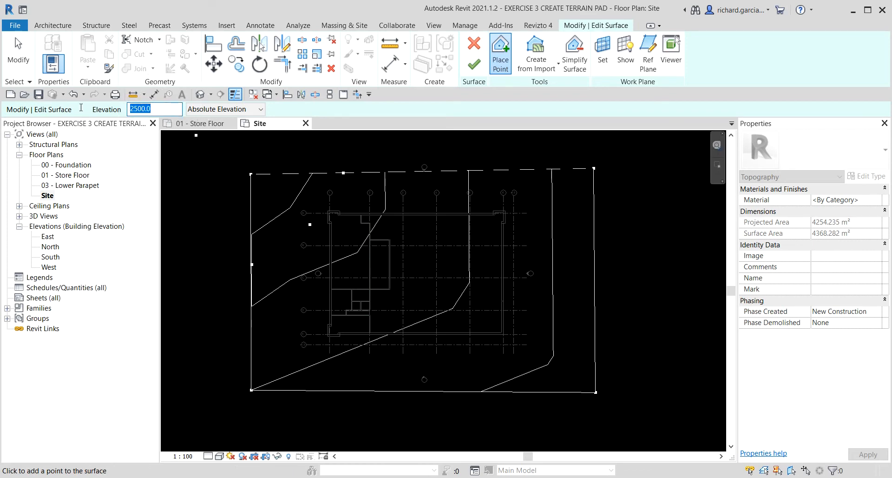
type("100")
middle_click_drag(403, 304, 405, 303)
scroll(404, 173, "up", 1)
middle_click_drag(425, 203, 485, 249)
scroll(484, 249, "up", 1)
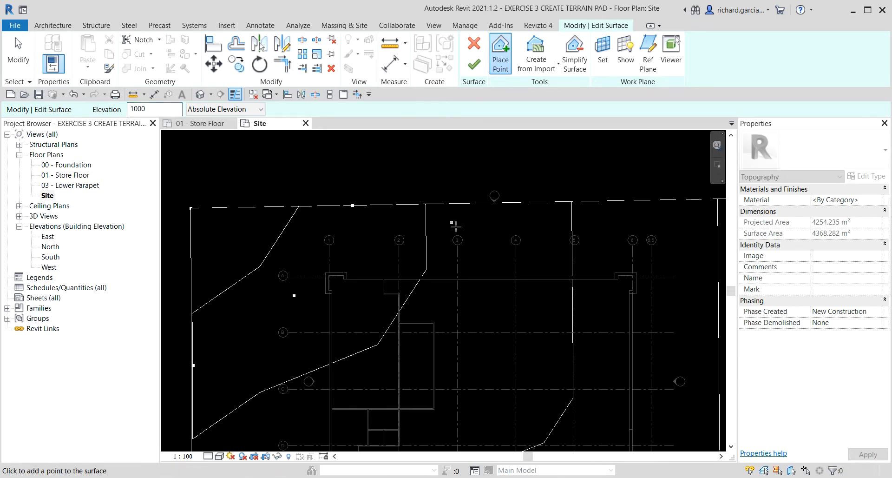
scroll(446, 206, "up", 2)
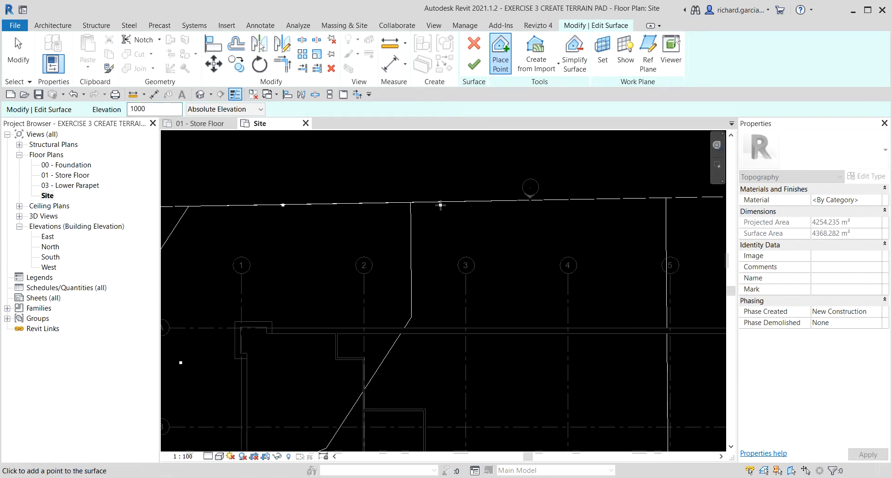
Step: Place surface points at absolute elevation 1000 on the north boundary between grids 2 and 3 and inside the building between grids 1 and 2
left_click(442, 203)
scroll(409, 289, "down", 3)
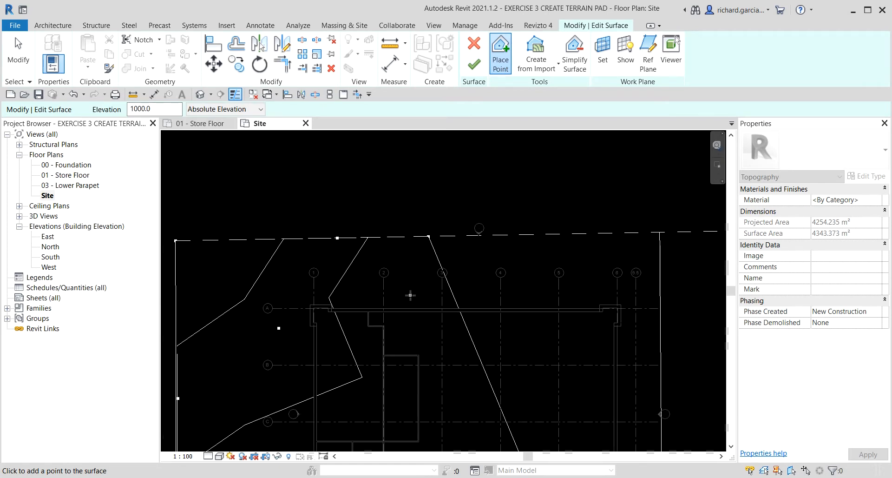
middle_click_drag(407, 304, 451, 236)
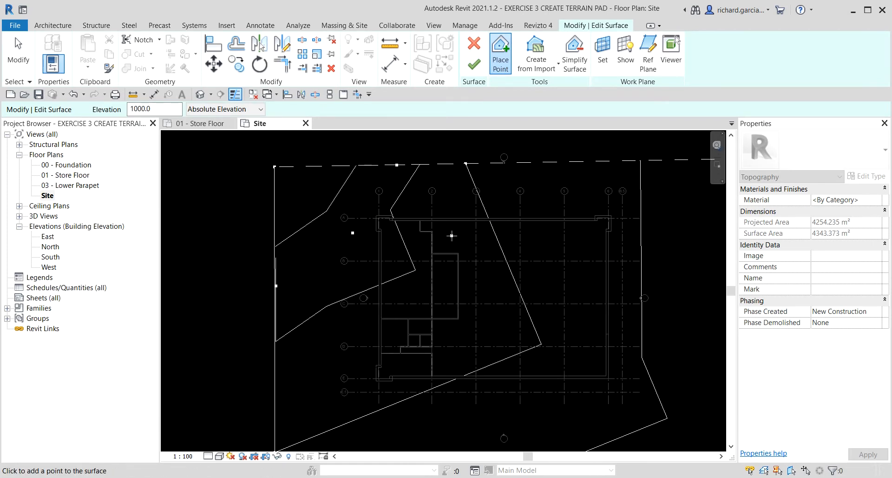
scroll(452, 236, "down", 2)
scroll(459, 233, "up", 2)
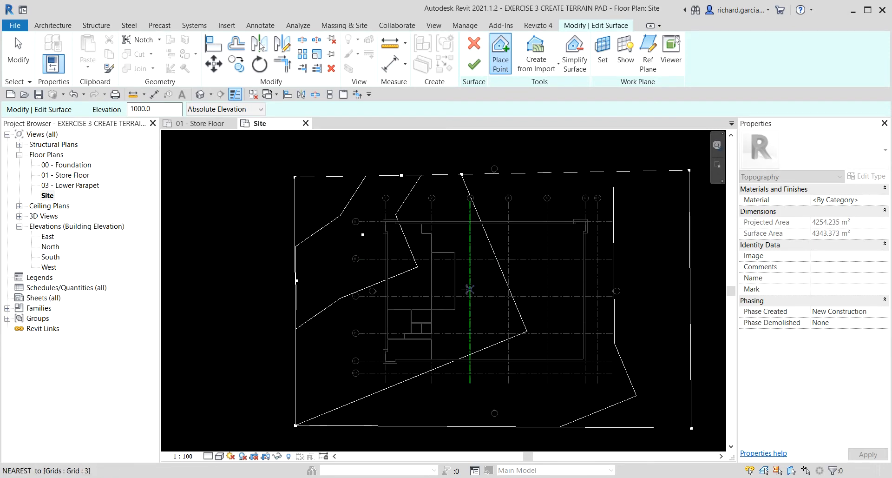
scroll(421, 273, "up", 2)
scroll(387, 288, "down", 2)
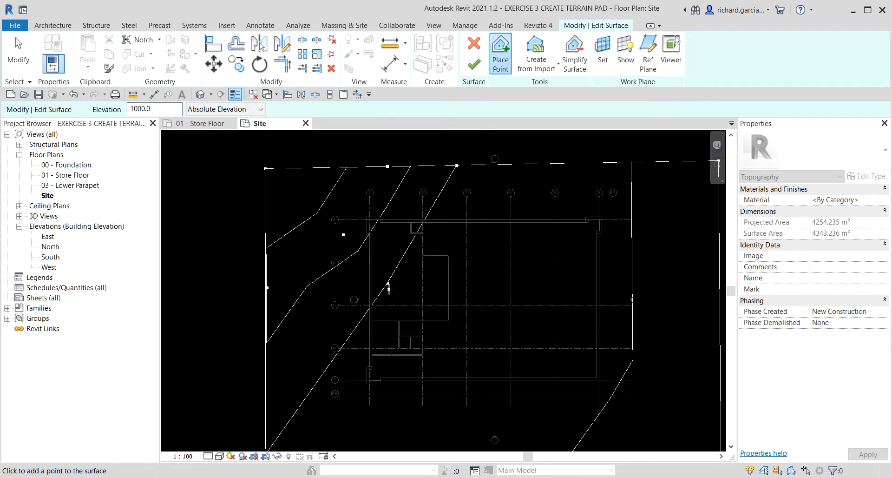
middle_click_drag(389, 307, 466, 292)
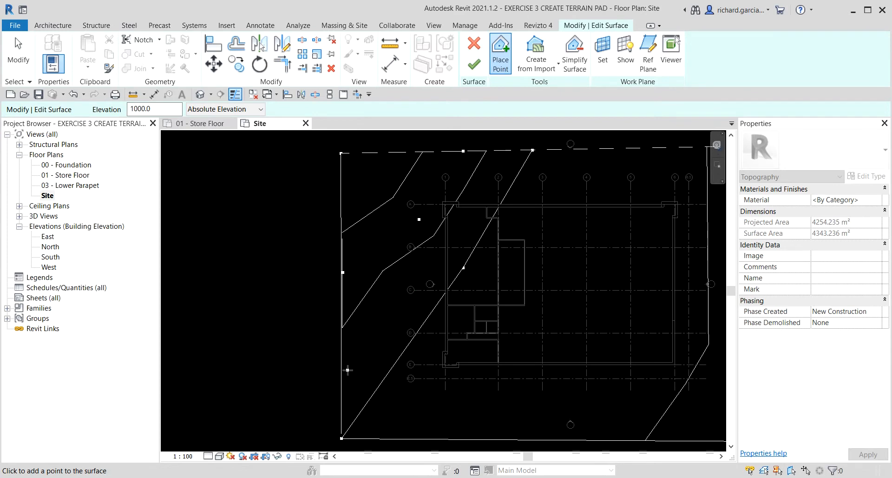
Step: Place another point at absolute elevation 1000 on the lower part of the west boundary and finish editing the surface
left_click(341, 336)
scroll(487, 329, "down", 2)
middle_click_drag(546, 320, 395, 318)
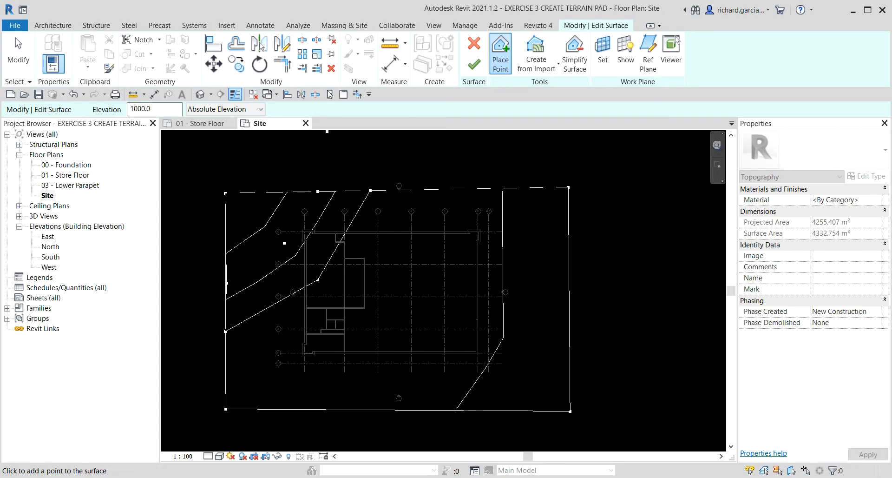
left_click(478, 70)
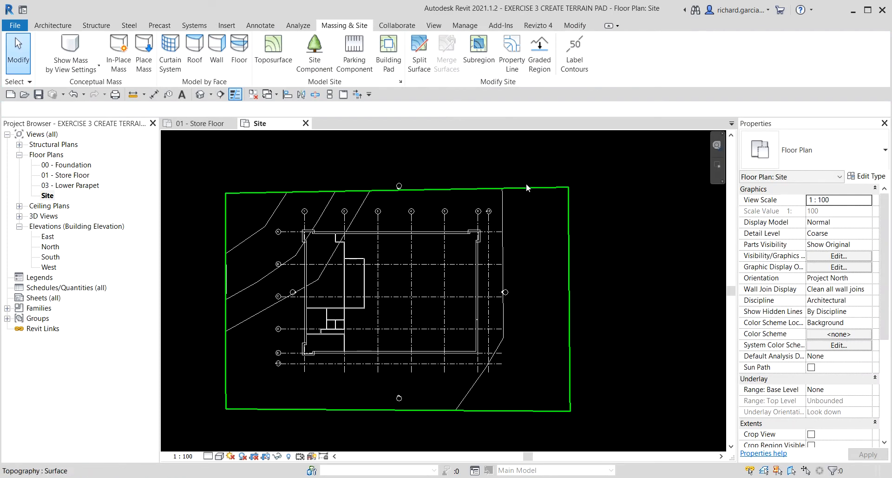
Step: Open the default 3D view and examine how the building sits on the edited terrain
left_click(200, 93)
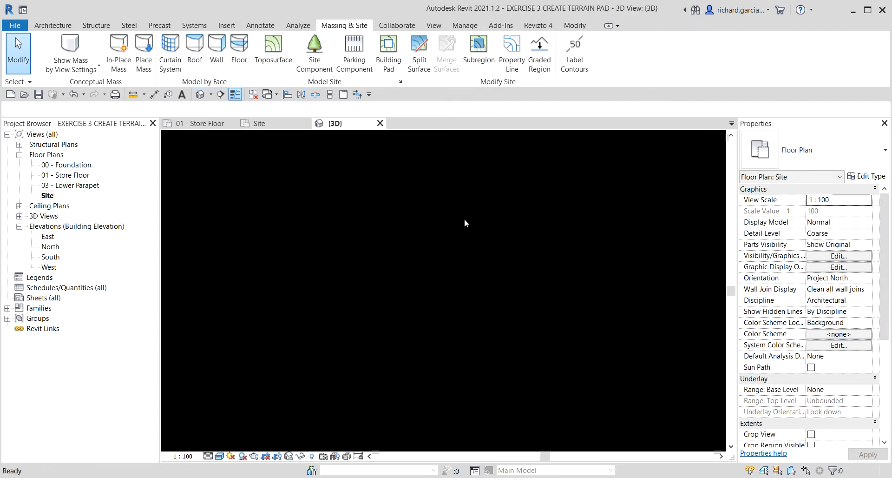
middle_click_drag(626, 353, 647, 366, "shift")
middle_click_drag(557, 386, 665, 404, "shift")
middle_click_drag(655, 371, 631, 375, "shift")
scroll(494, 358, "down", 1)
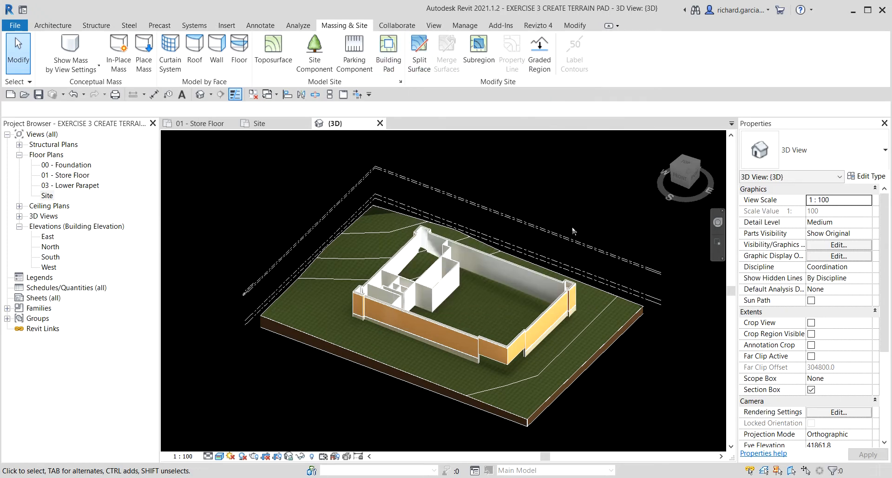
middle_click_drag(578, 230, 526, 292, "shift")
scroll(526, 289, "up", 2)
middle_click_drag(509, 211, 580, 210)
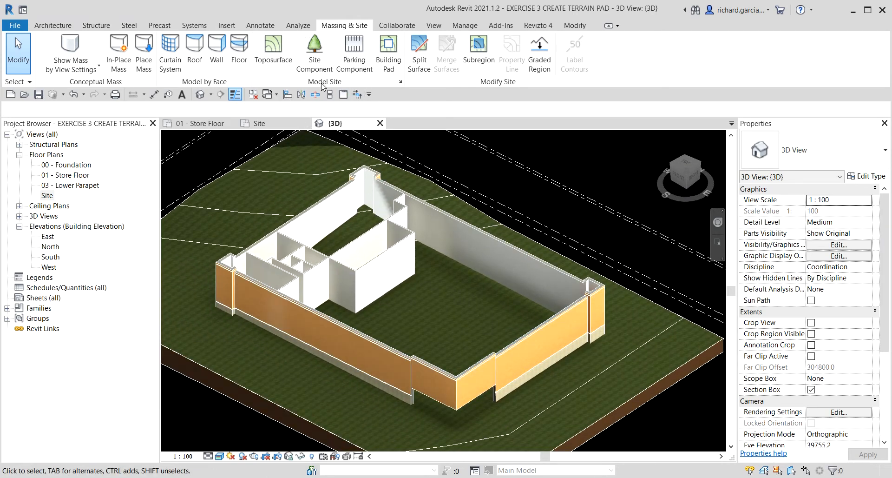
Step: Start a building pad on level 00 - Foundation and create its boundary by picking the whole chain of exterior walls with 0.0 offset
left_click(392, 56)
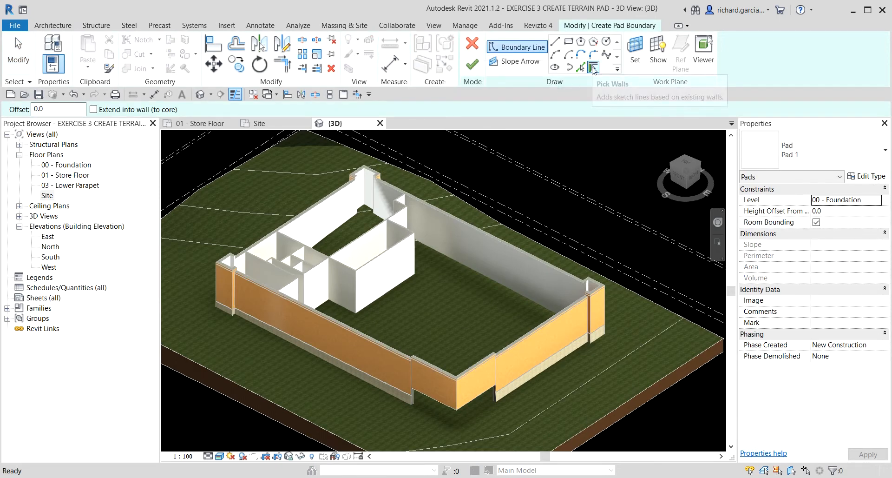
left_click(593, 68)
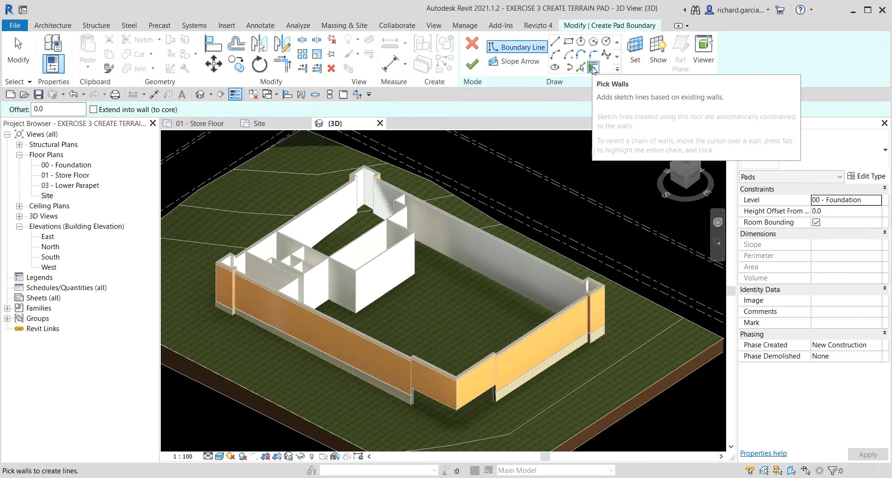
left_click(593, 68)
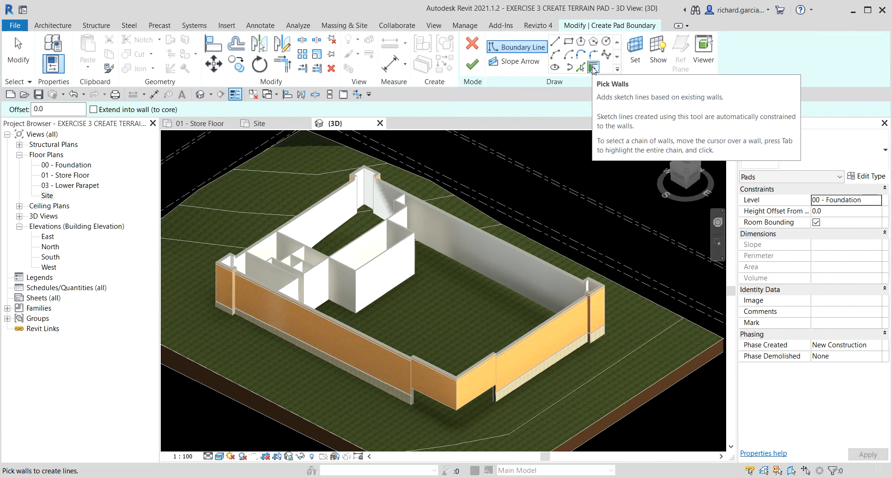
middle_click_drag(333, 346, 339, 405, "shift")
scroll(338, 405, "up", 3)
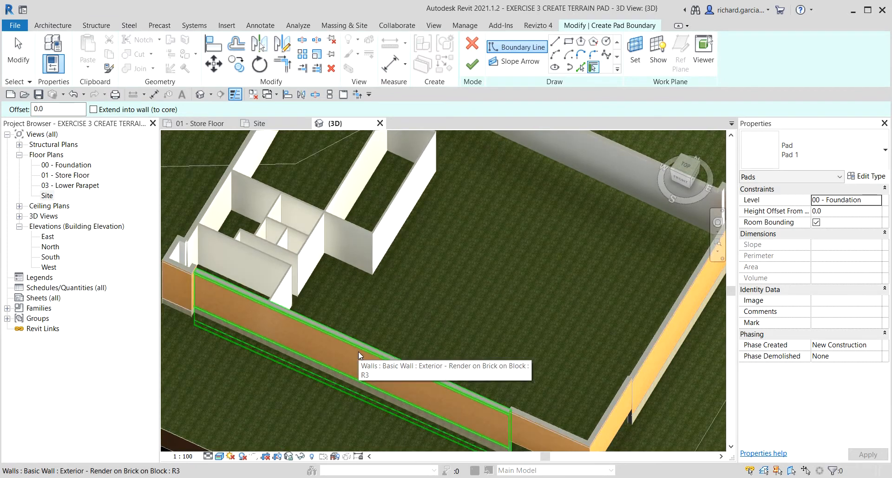
key("Tab")
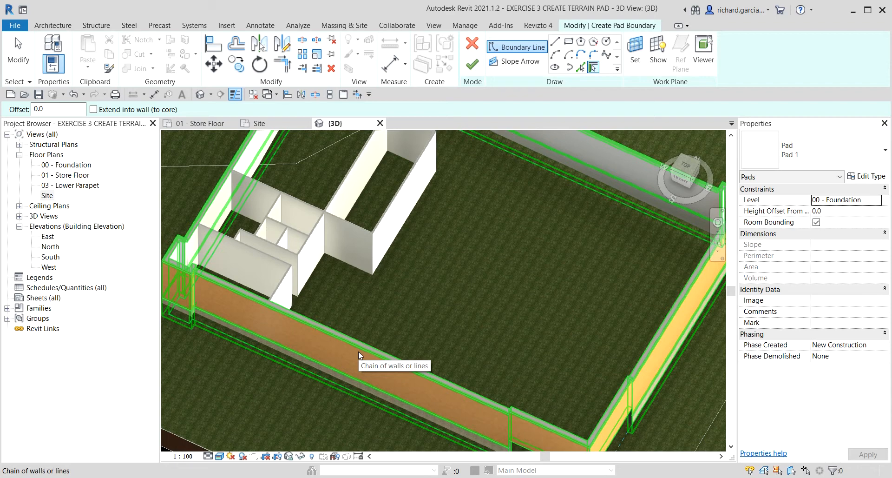
left_click(359, 352)
scroll(468, 293, "down", 2)
scroll(468, 292, "down", 2)
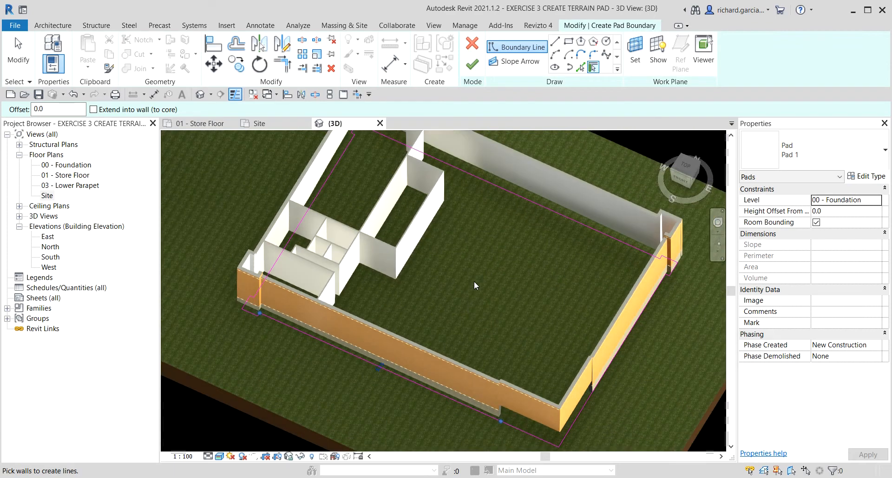
Step: Examine the pad boundary in 3D and from the top, checking which face of the exterior walls it follows on each side
middle_click_drag(482, 280, 476, 253, "shift")
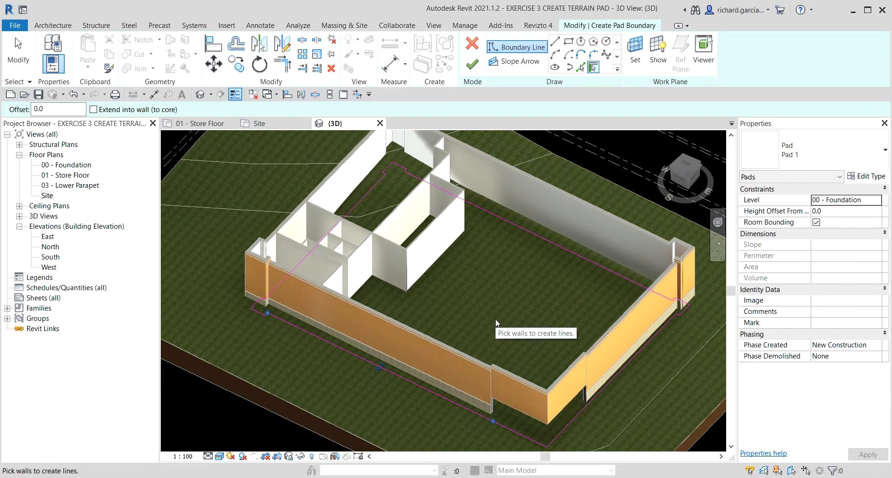
middle_click_drag(486, 306, 275, 367, "shift")
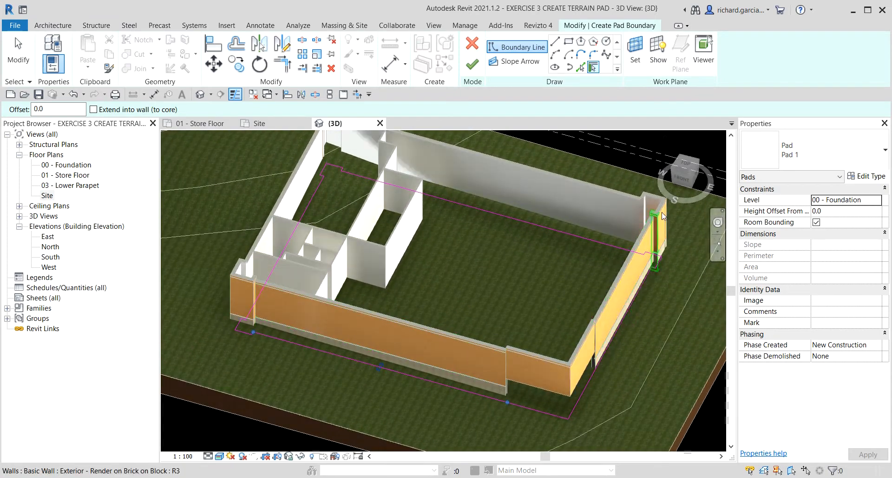
left_click(687, 168)
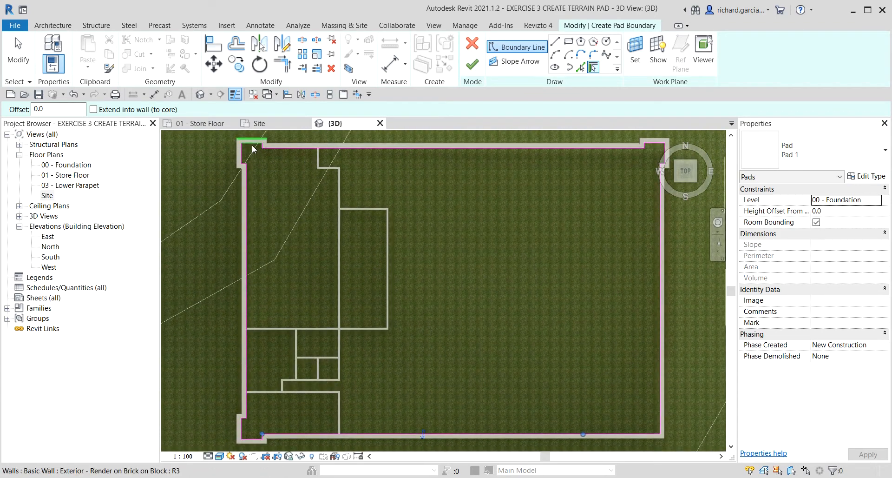
left_click(382, 150)
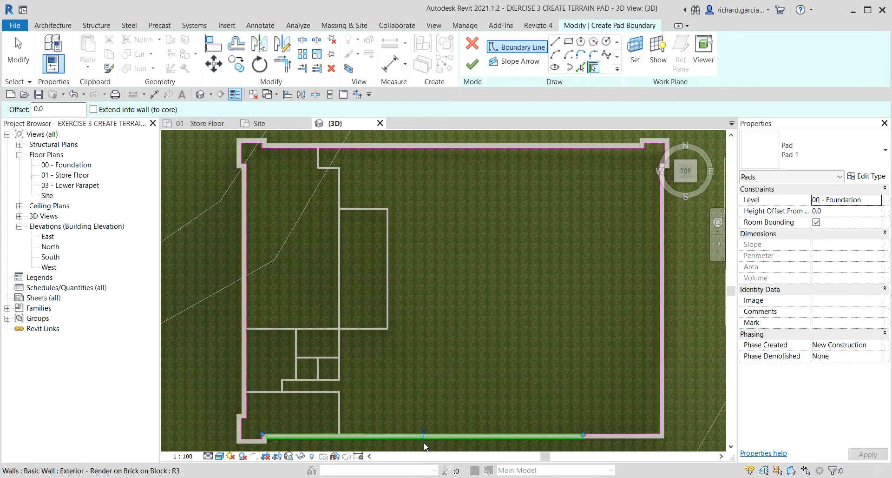
scroll(423, 442, "up", 5)
left_click(496, 337)
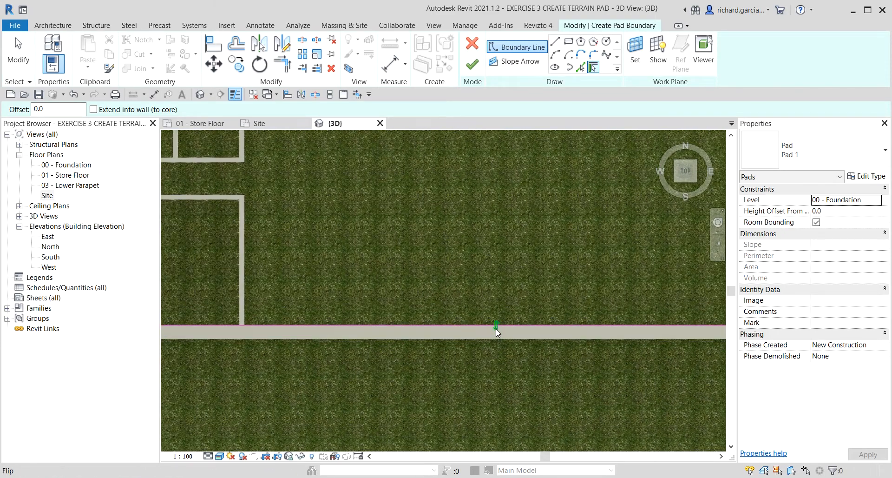
scroll(495, 328, "down", 2)
scroll(496, 328, "down", 4)
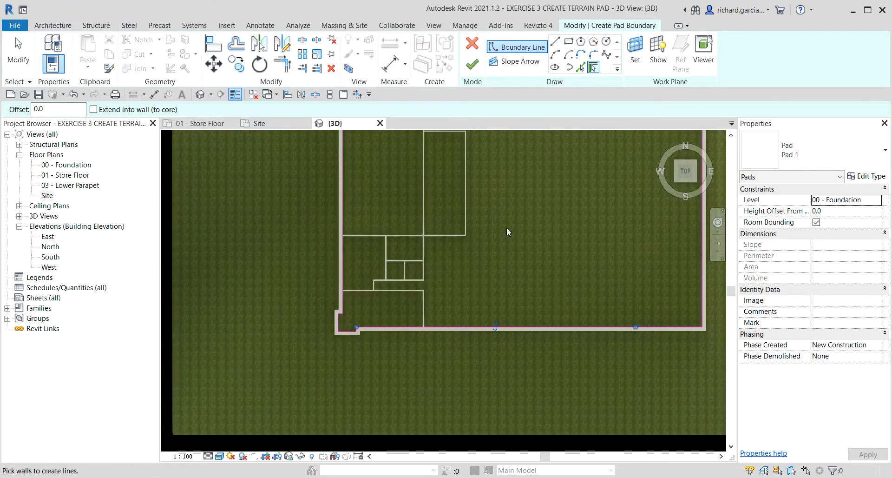
left_click(505, 157)
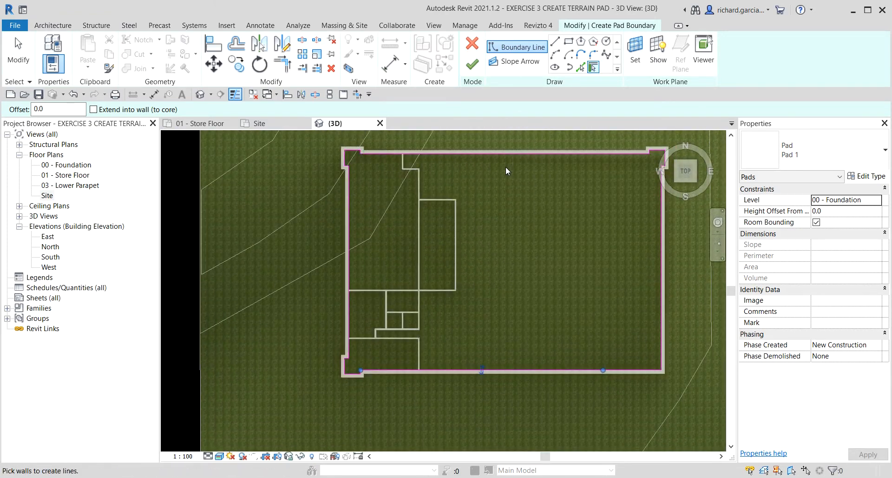
left_click(346, 278)
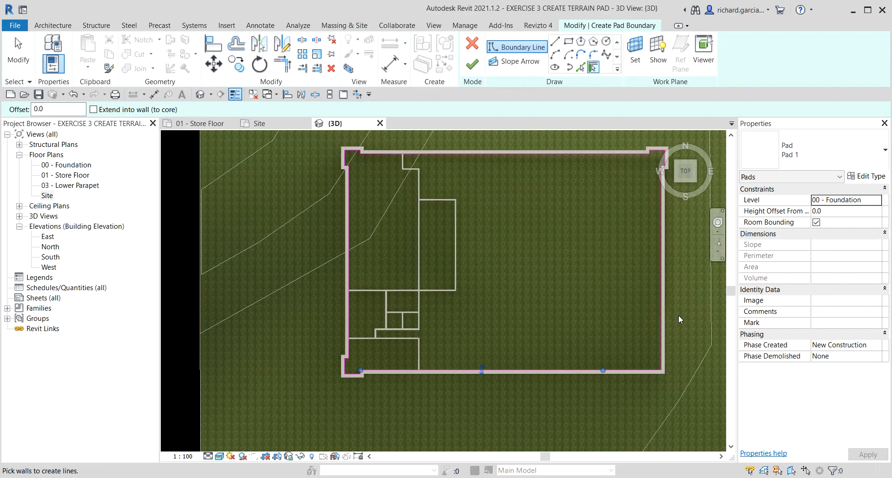
left_click(663, 270)
left_click(349, 268)
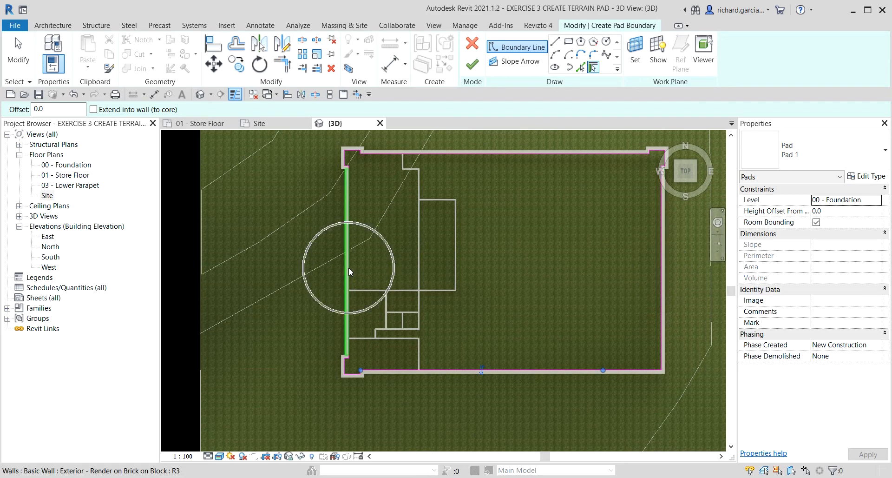
Step: Flip the pad boundary to the outer faces of the exterior walls and back to the inner faces
scroll(480, 387, "up", 5)
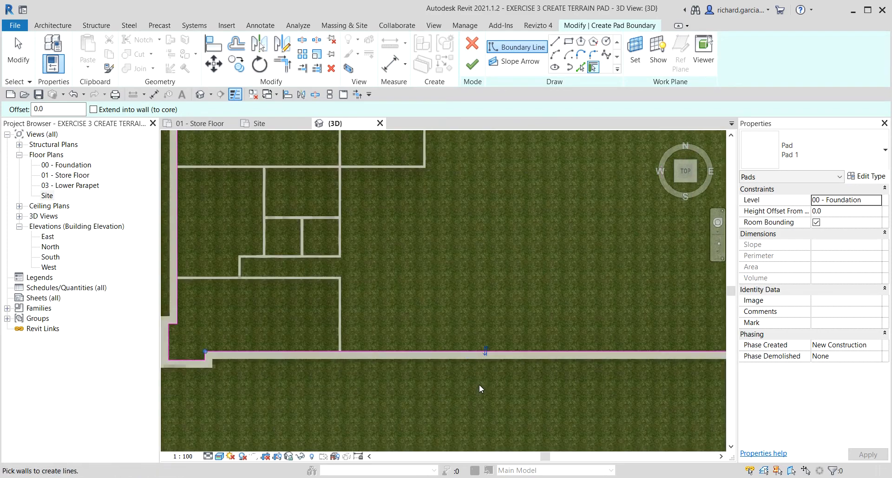
scroll(487, 353, "down", 2)
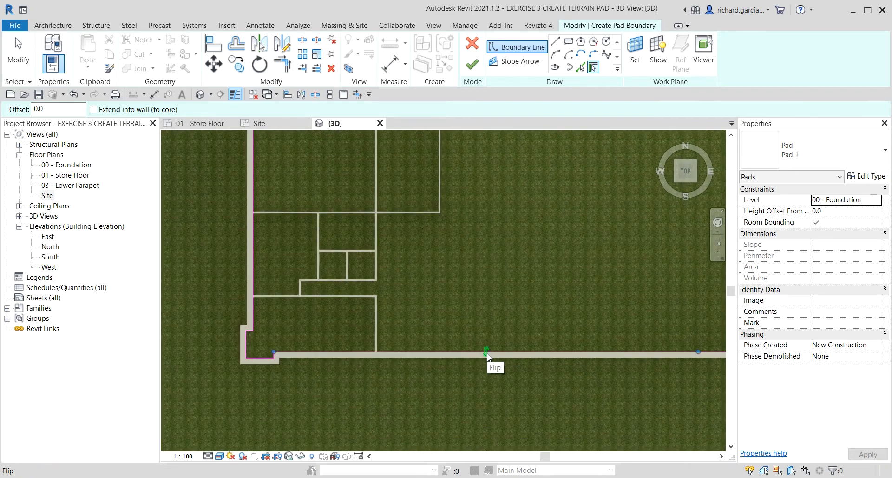
left_click(487, 352)
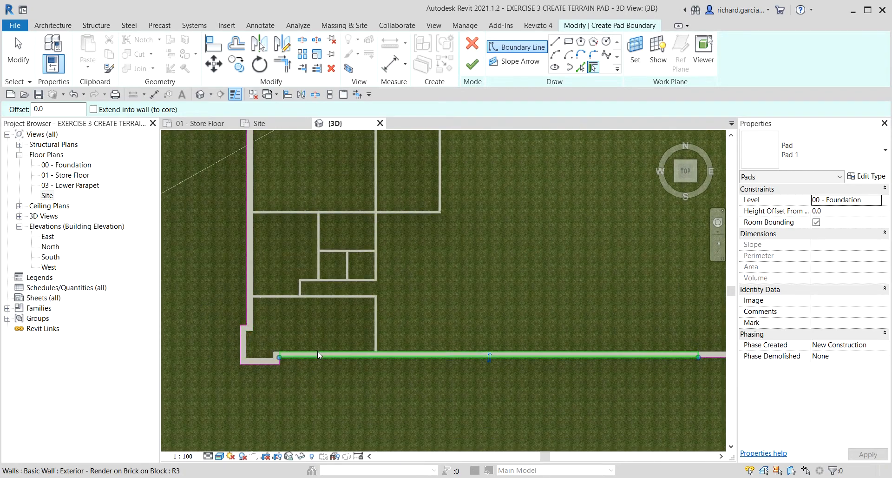
left_click(489, 358)
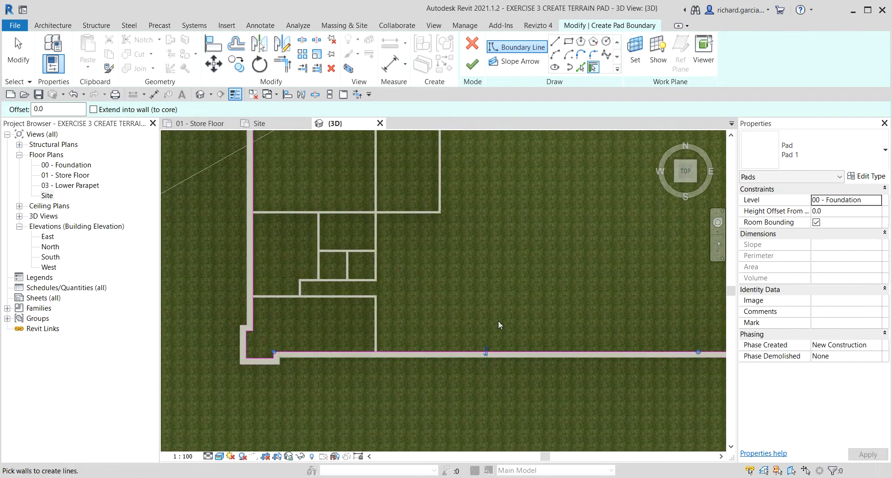
Step: Finish the pad boundary sketch along the inner faces of the exterior walls to create the building pad
scroll(500, 268, "down", 2)
middle_click_drag(535, 241, 497, 333)
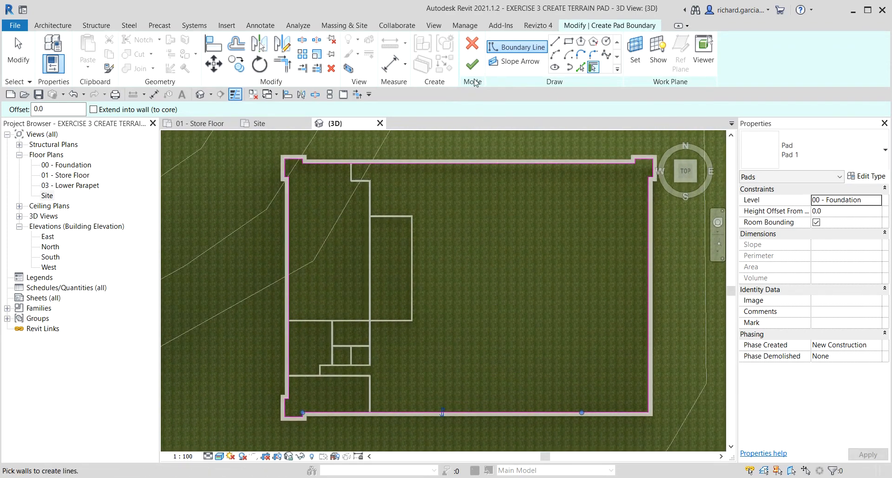
left_click(473, 64)
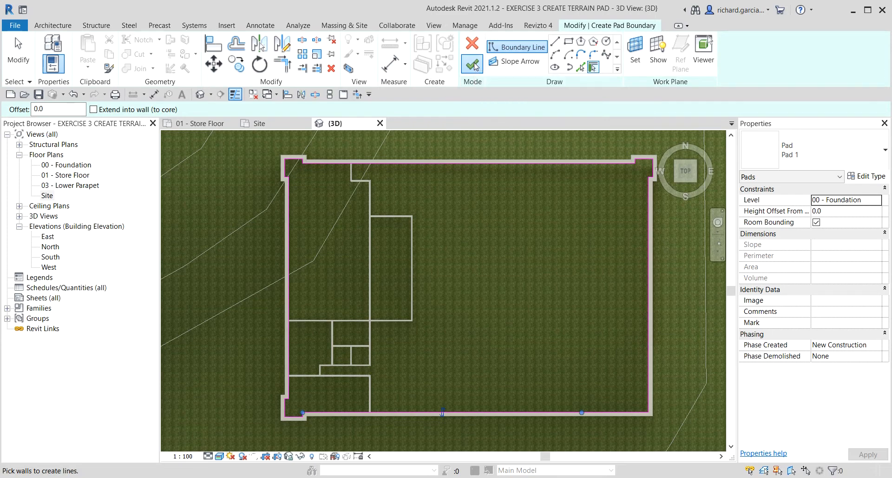
Step: Inspect the finished pad inside the building in 3D and check its level constraint
scroll(433, 243, "down", 2)
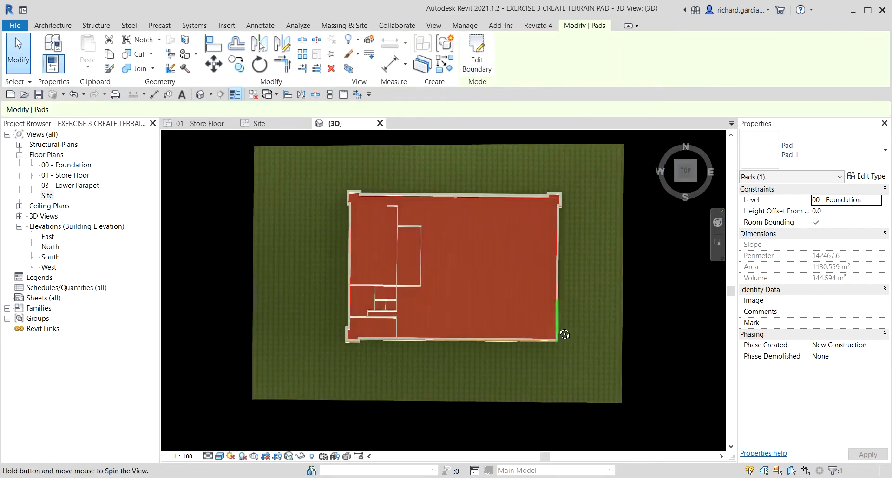
middle_click_drag(564, 334, 484, 220, "shift")
scroll(484, 220, "up", 3)
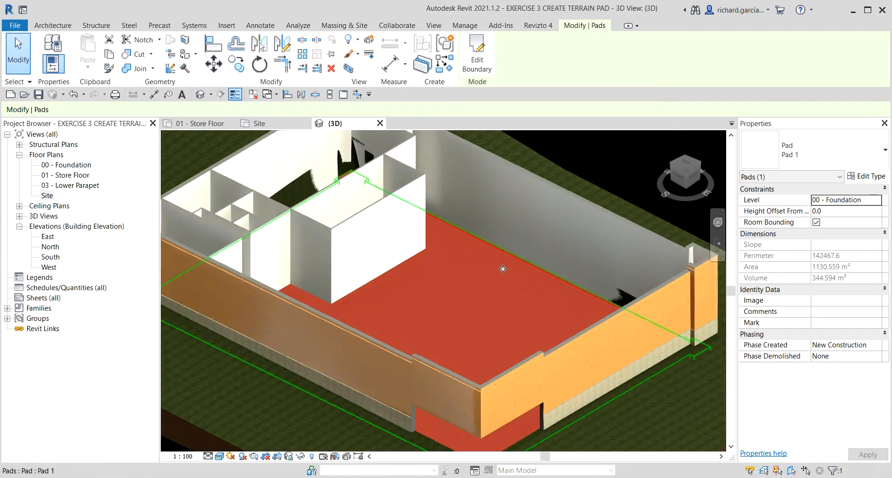
left_click(501, 304)
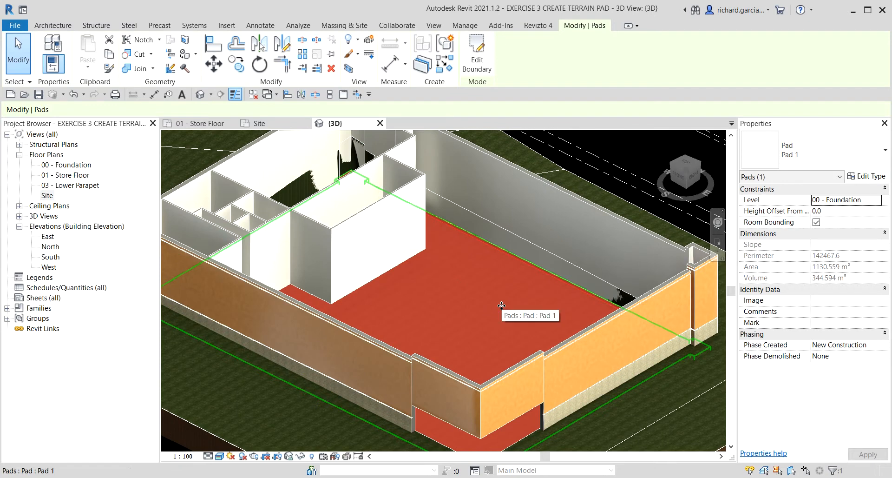
left_click(762, 203)
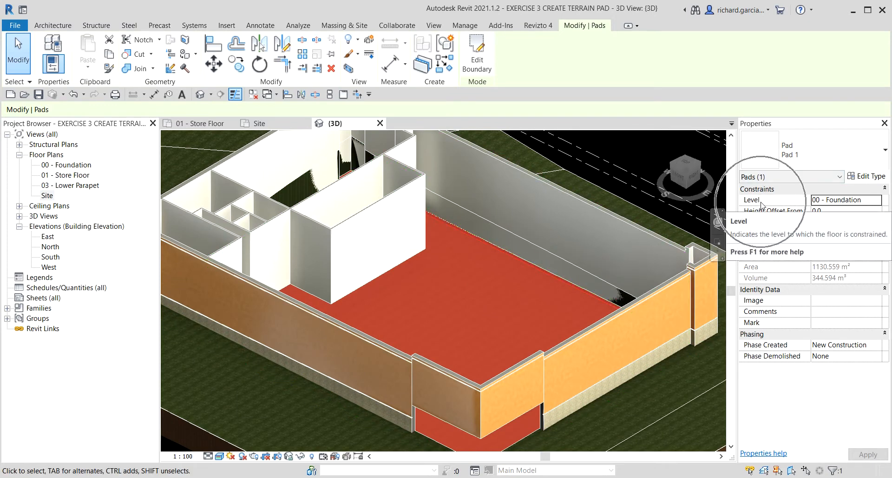
Step: Set the building pad's level constraint to 01 - Store Floor and deselect the pad
left_click(852, 203)
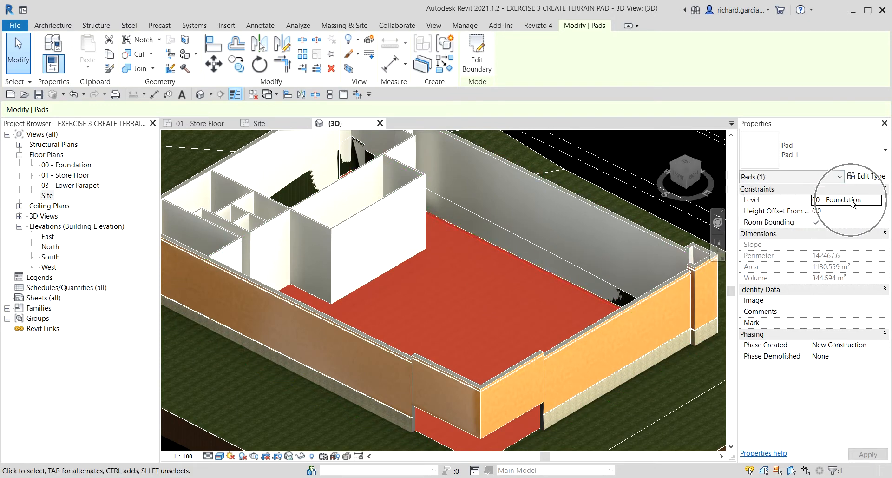
left_click(878, 203)
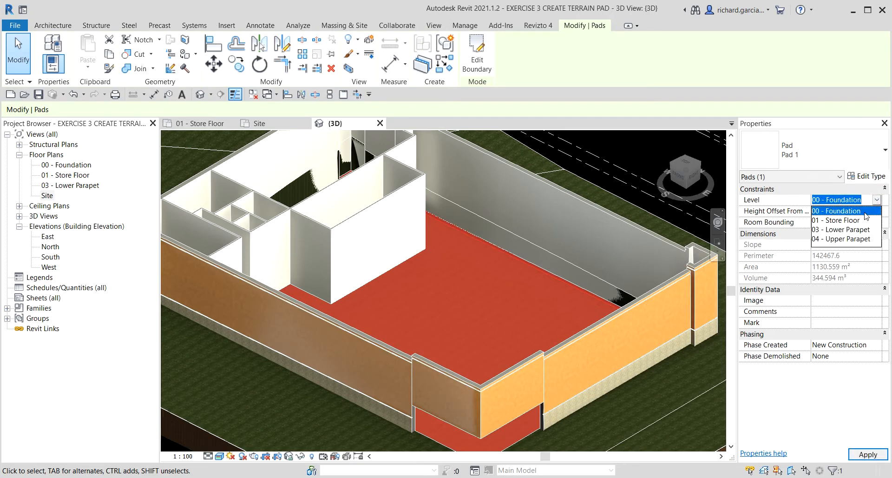
left_click(842, 221)
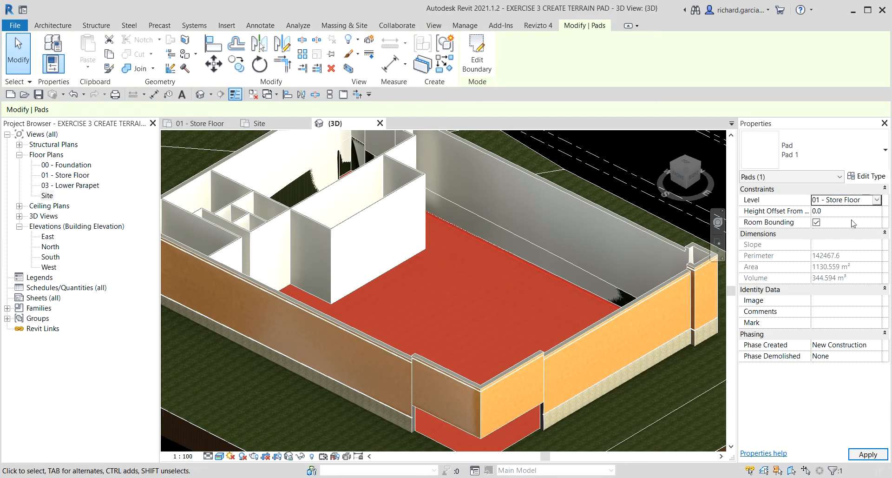
left_click(861, 454)
scroll(343, 256, "down", 1)
scroll(342, 257, "down", 2)
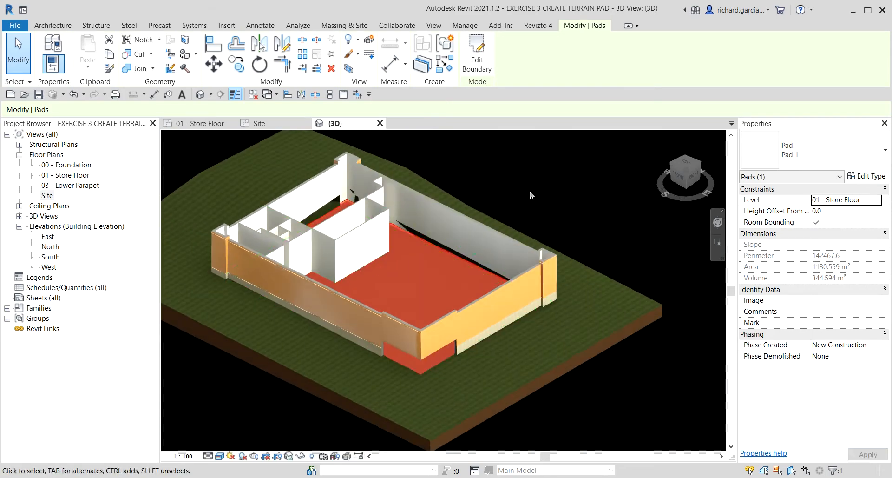
left_click(615, 152)
Step: Reveal the hidden elements in the 3D view, unhide the section box and leave the reveal mode
middle_click_drag(535, 332, 242, 248, "shift")
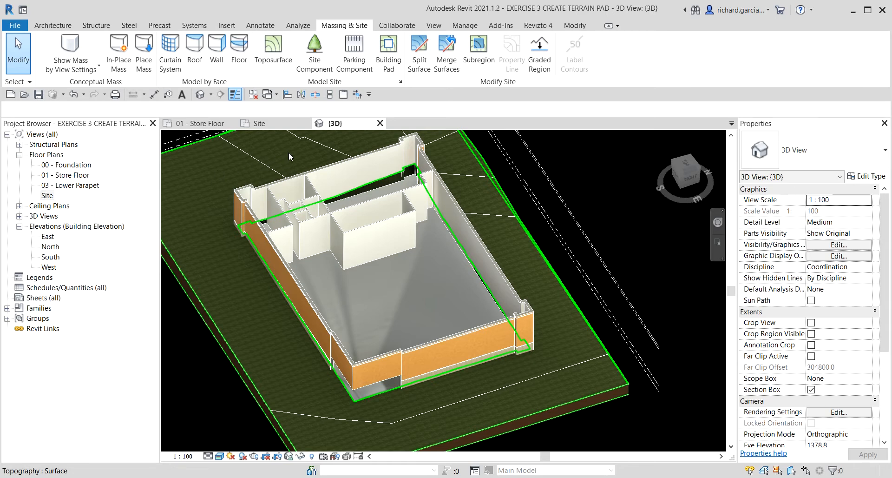
middle_click_drag(289, 152, 357, 209)
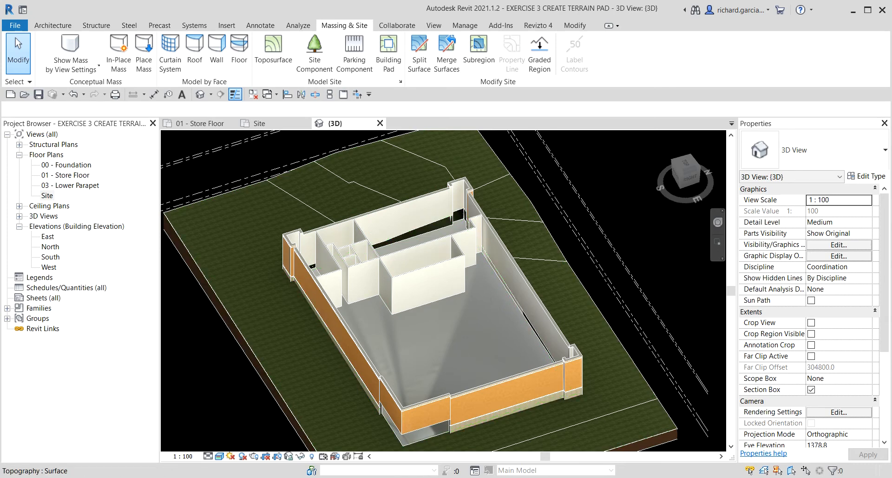
scroll(585, 251, "down", 3)
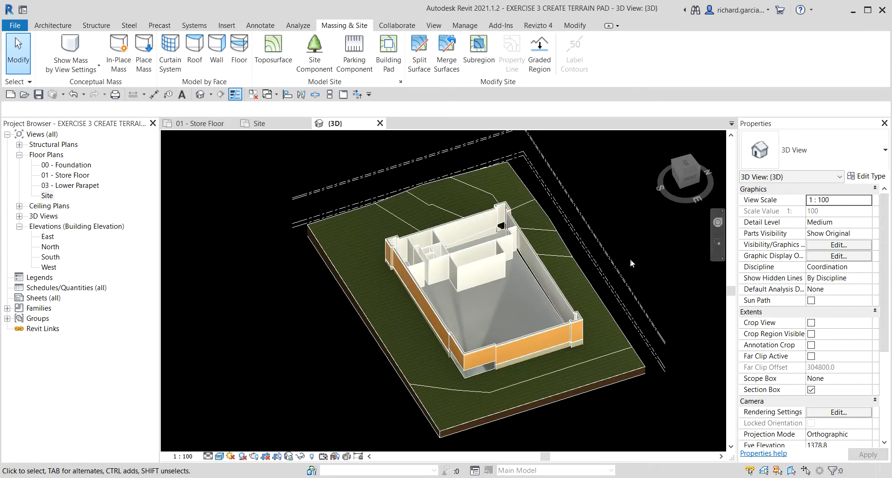
middle_click_drag(630, 258, 591, 230, "shift")
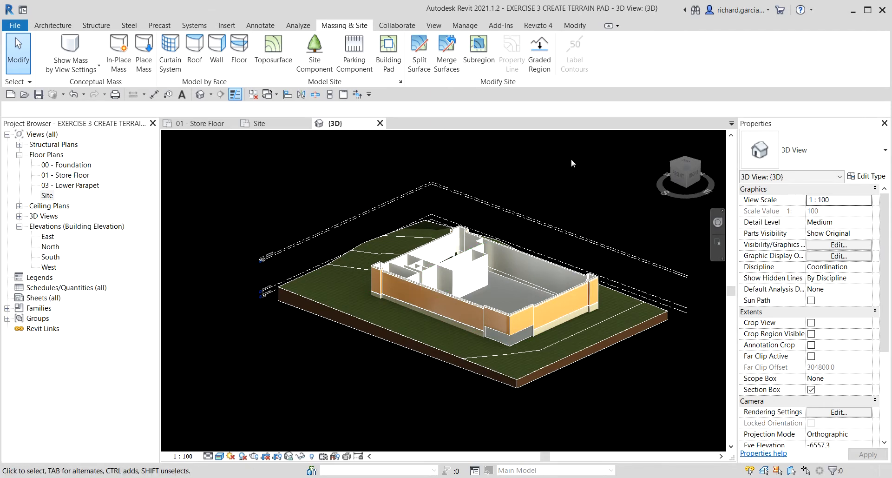
middle_click_drag(528, 370, 347, 222, "shift")
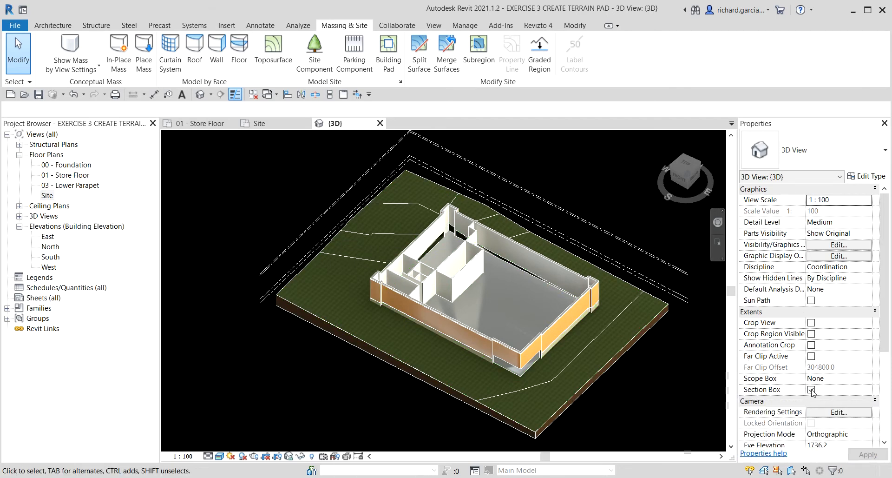
left_click(313, 456)
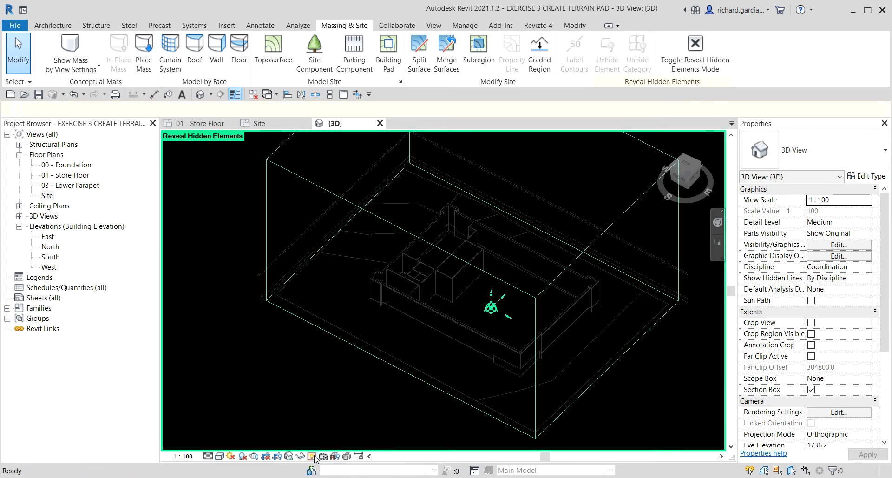
left_click(285, 169)
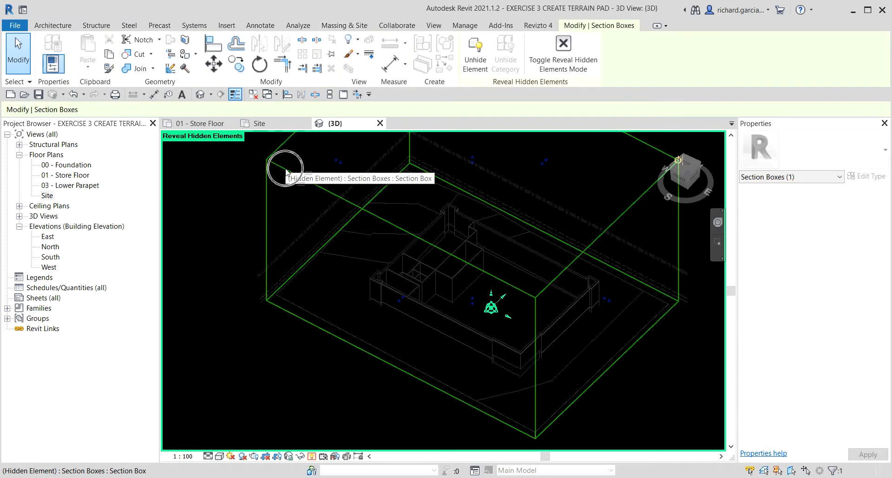
left_click(477, 66)
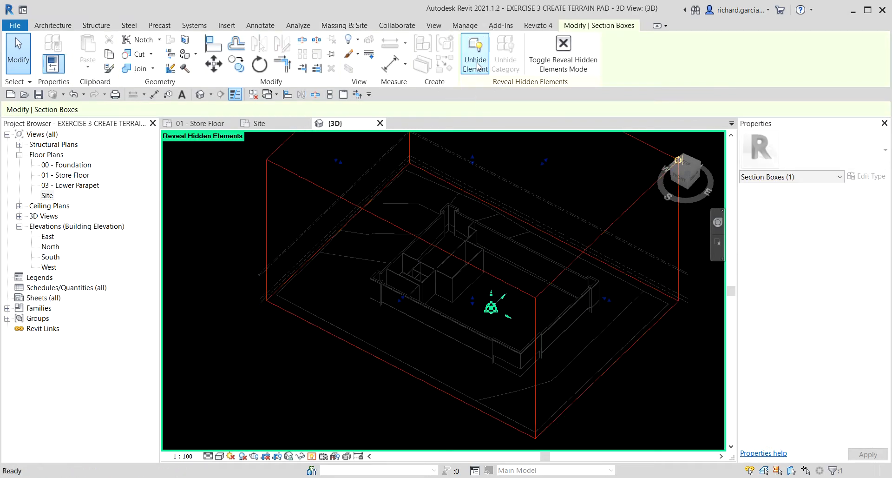
left_click(567, 44)
Step: From the front view, lower the section box's top to just above the parapet and pull both ends in towards the building
middle_click_drag(550, 212, 564, 234, "shift")
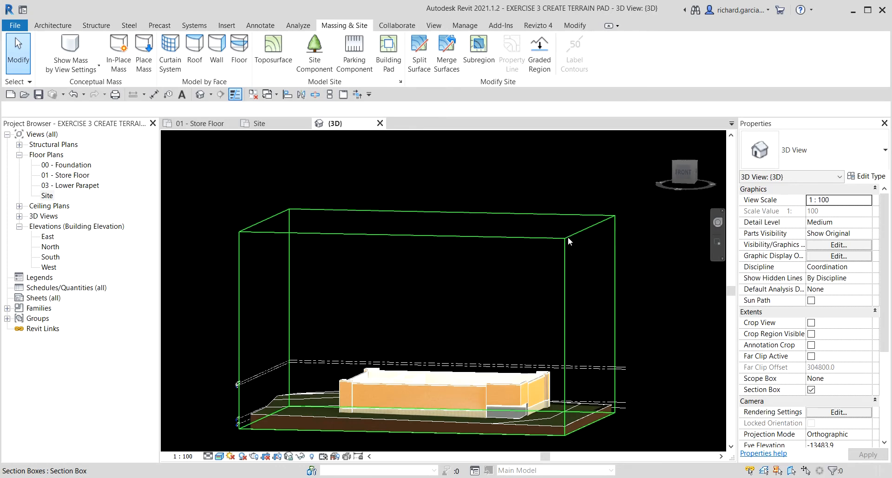
left_click(568, 241)
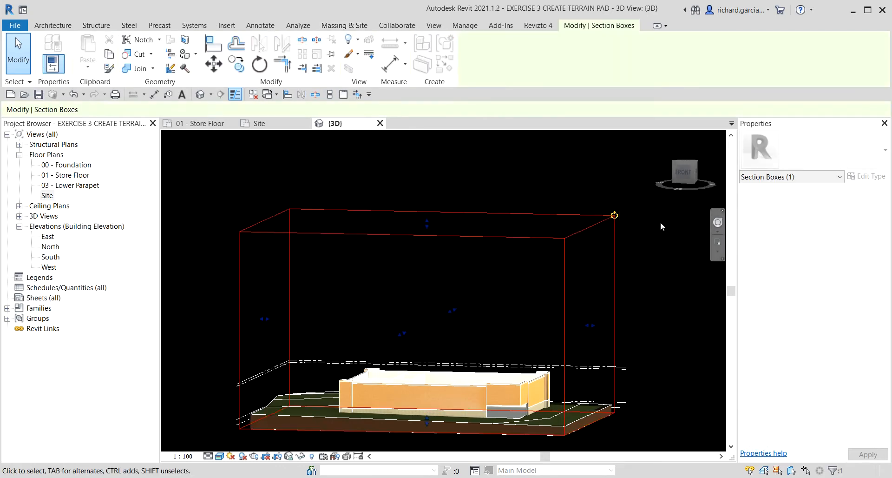
left_click(683, 173)
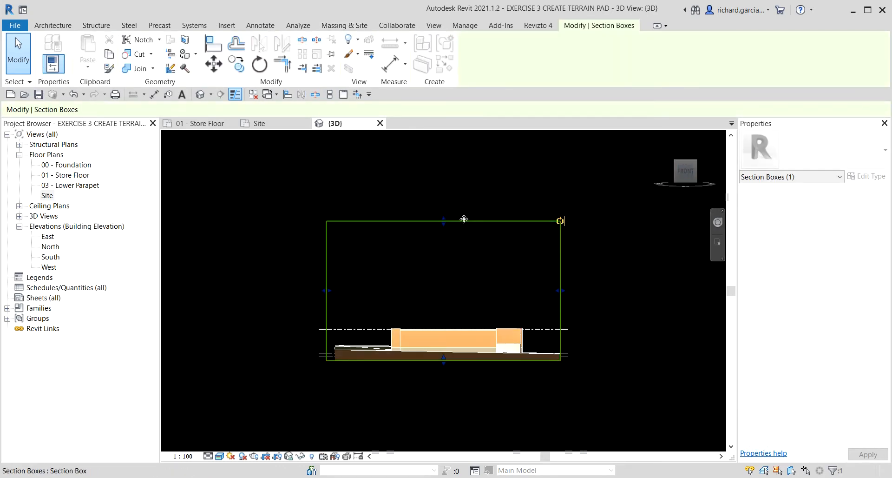
left_click_drag(445, 223, 446, 325)
scroll(541, 347, "up", 3)
left_click_drag(571, 343, 526, 335)
middle_click_drag(323, 371, 428, 371)
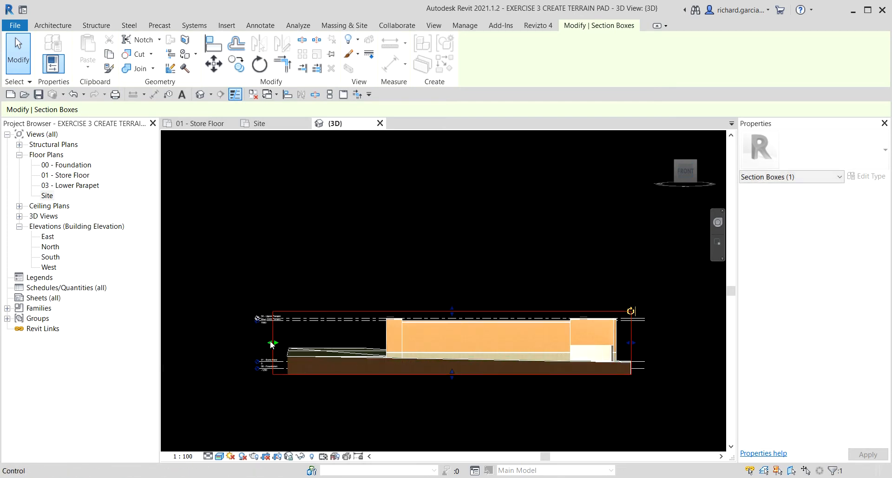
left_click_drag(271, 343, 369, 357)
Step: Tighten the section box's remaining sides around the building and return to an angled 3D view
middle_click_drag(577, 259, 433, 406, "shift")
left_click_drag(649, 329, 604, 326)
left_click_drag(354, 355, 392, 352)
middle_click_drag(350, 361, 434, 360, "shift")
left_click(346, 236)
middle_click_drag(300, 242, 265, 227, "shift")
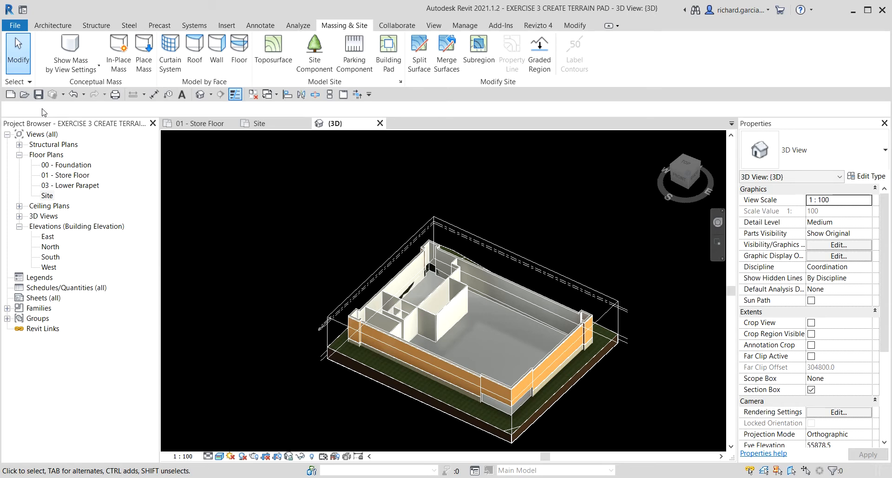
Step: Close the inactive views and the EXERCISE 3 terrain pad project
left_click(253, 95)
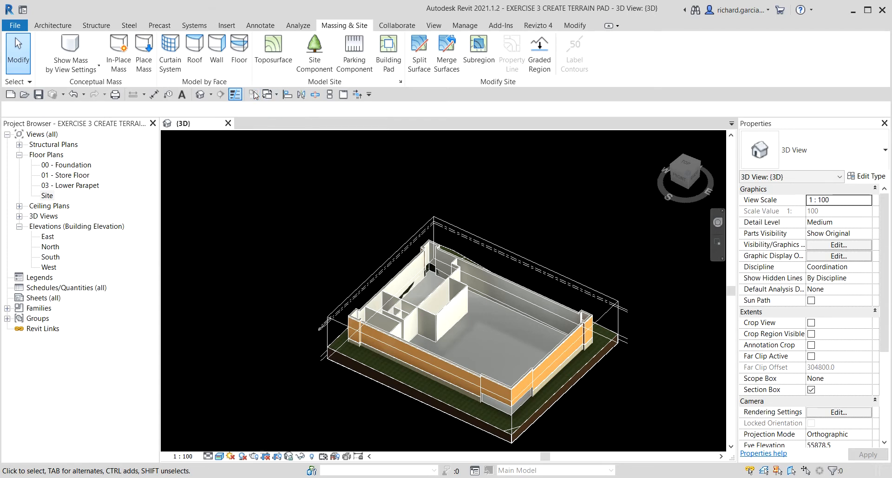
left_click(228, 123)
left_click(473, 254)
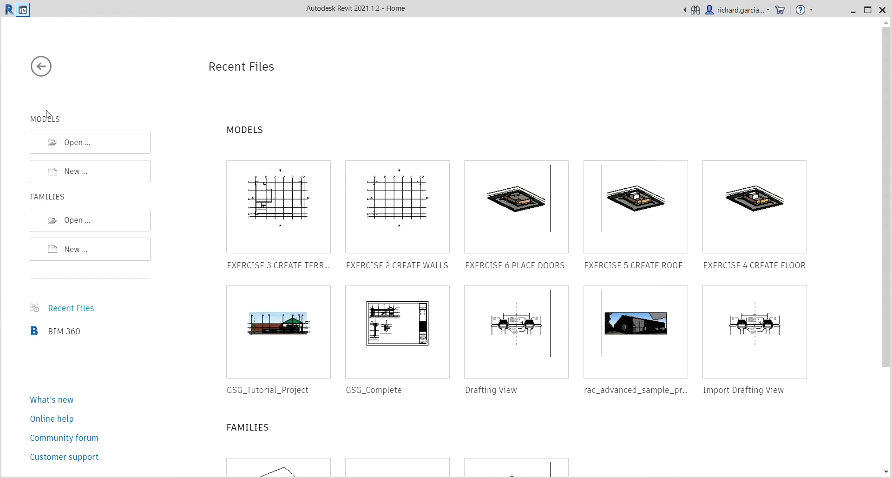
Step: Open the EXERCISE 4 CREATE FLOOR project from the Revit Architecture 2021 folder
left_click(75, 143)
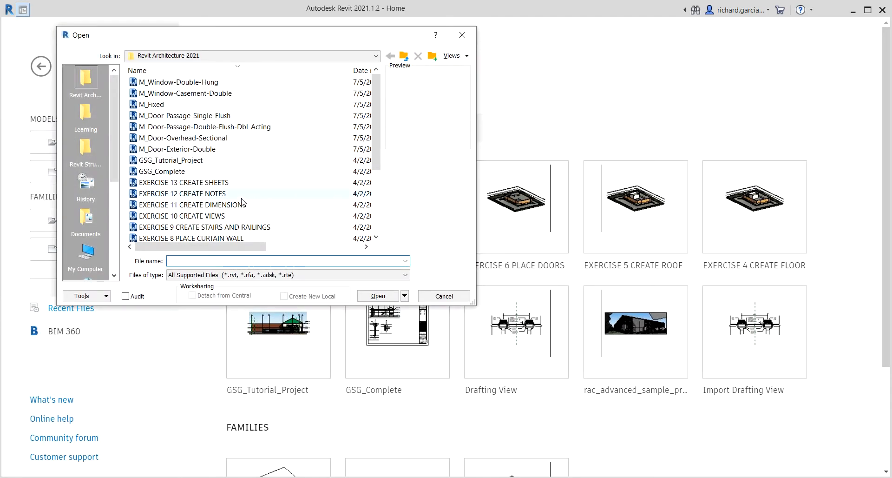
left_click(242, 193)
scroll(261, 200, "down", 3)
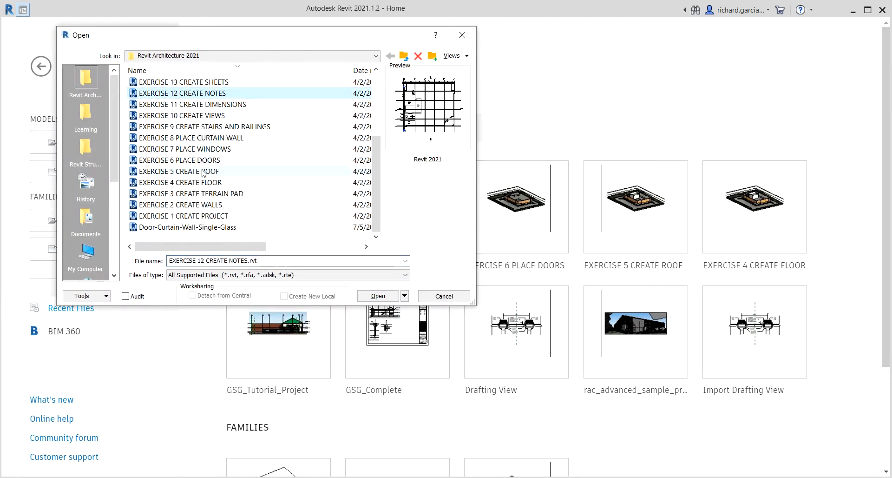
double_click(203, 182)
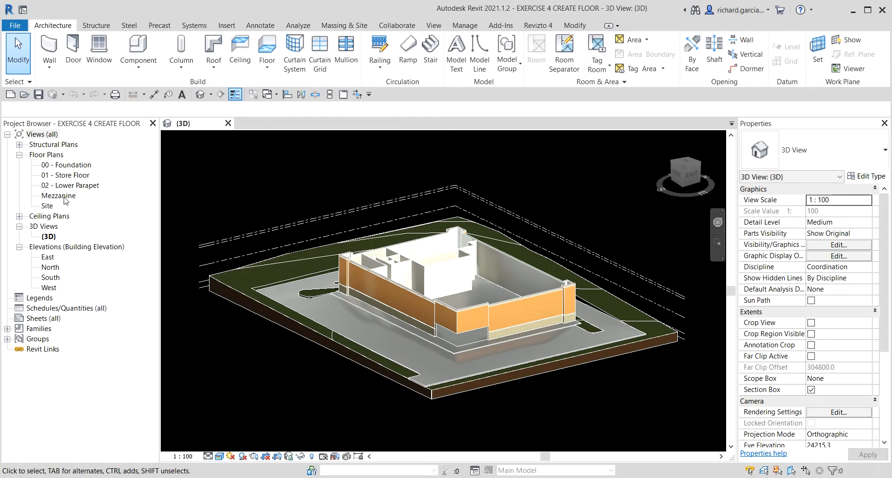
Step: Check the Mezzanine level in the South elevation and open the Mezzanine floor plan
double_click(47, 278)
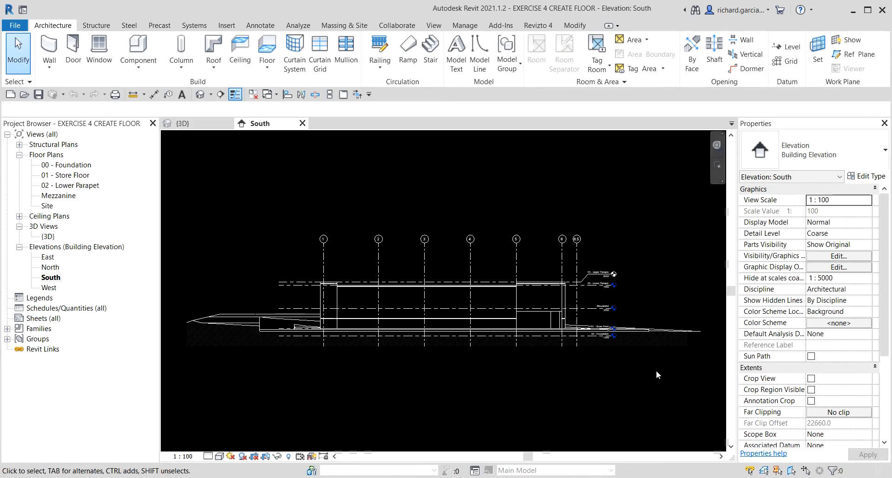
scroll(641, 326, "up", 6)
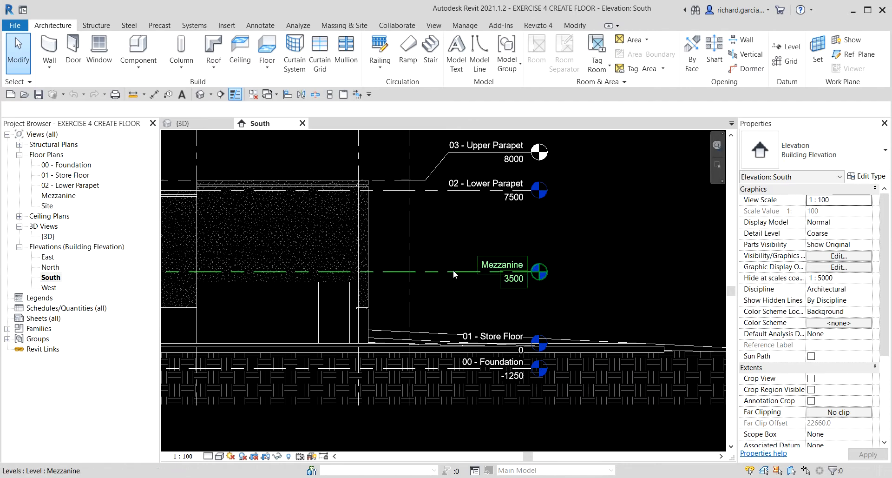
double_click(58, 195)
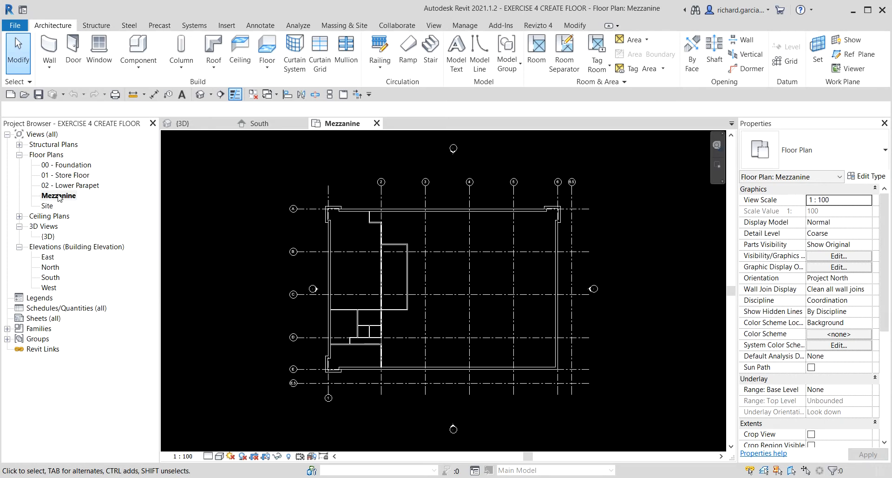
key("ctrl")
key("ctrl")
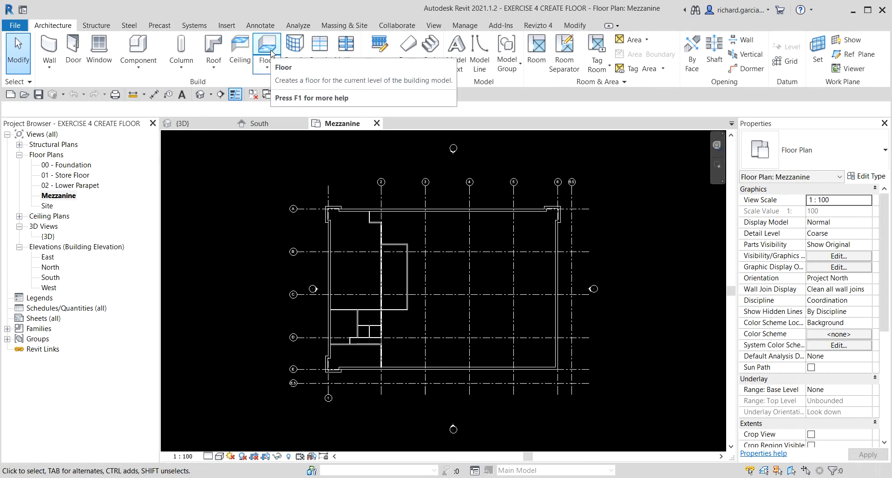
key("ctrl")
key("ctrl")
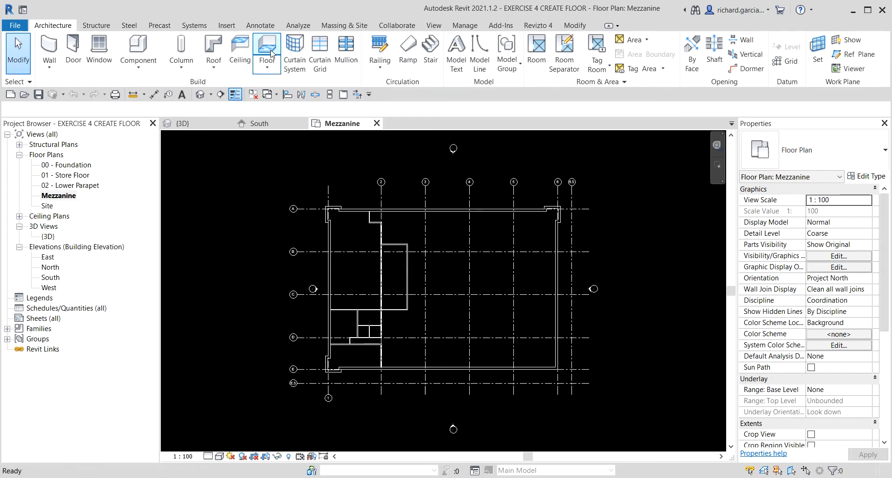
Step: Start a Generic 150mm floor on the Mezzanine and pick the west exterior wall, the interior wall below grid C and the grid 2 partition as boundaries
left_click(272, 54)
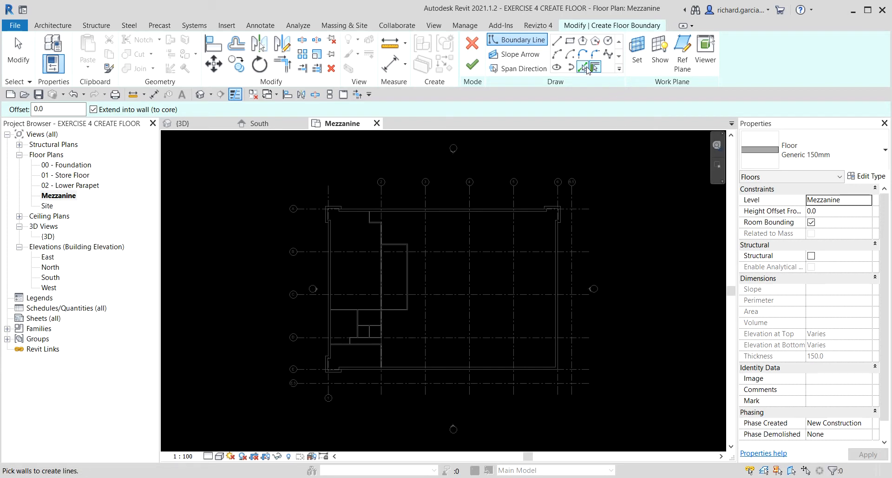
key("ctrl")
key("ctrl")
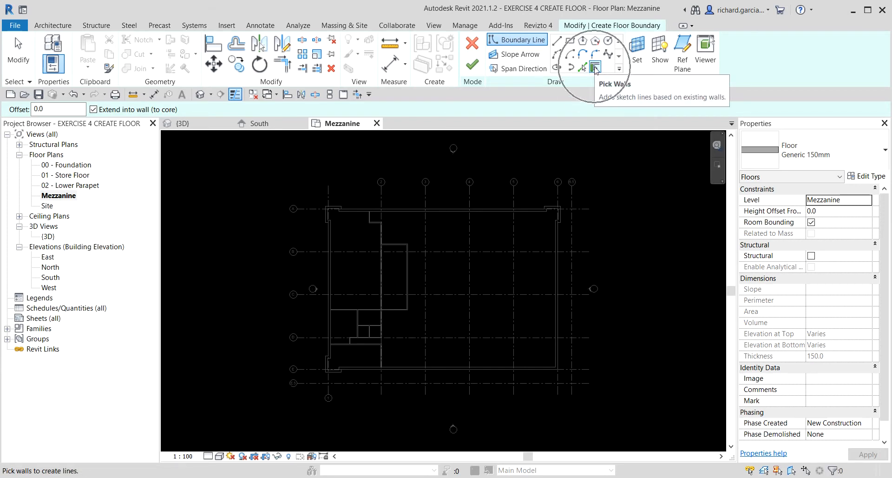
scroll(339, 301, "up", 5)
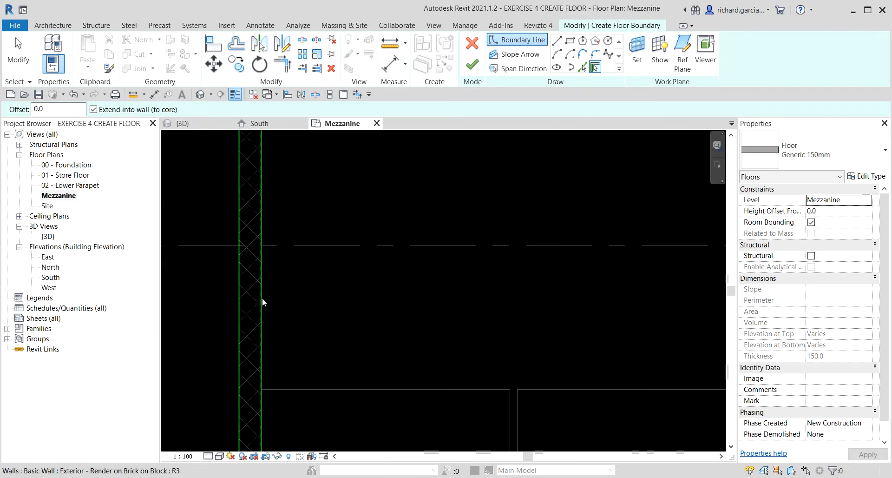
left_click(261, 297)
left_click(347, 381)
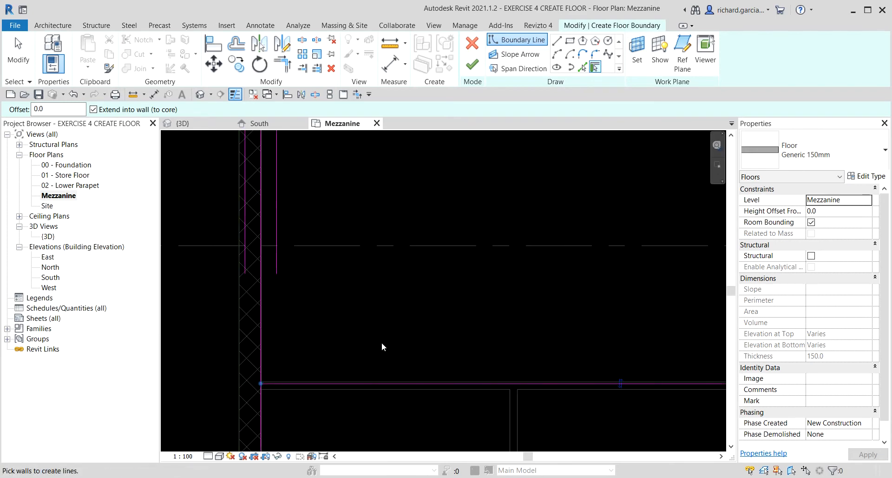
scroll(381, 342, "down", 2)
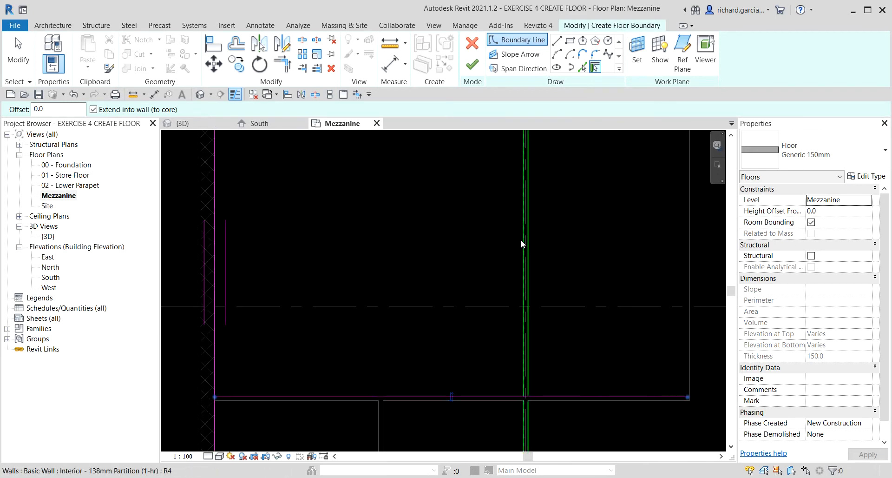
left_click(521, 239)
scroll(395, 246, "down", 2)
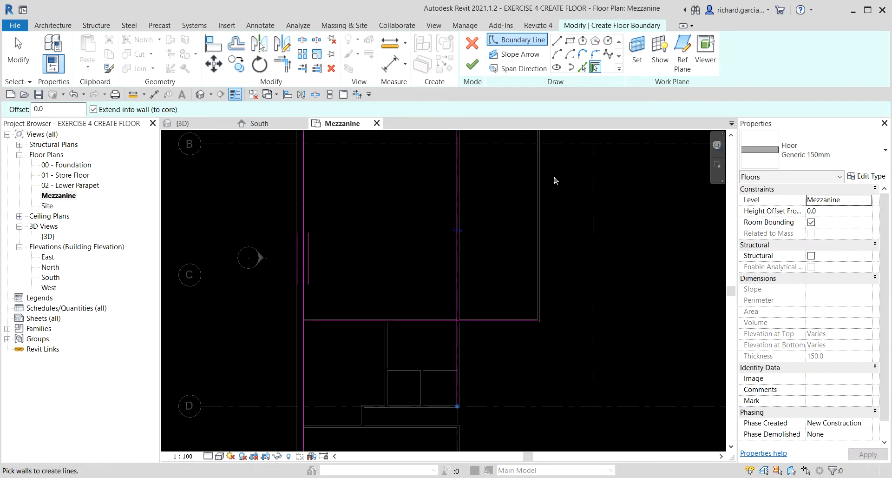
Step: Draw stepped boundary lines from the grid 2 boundary: about 6800 mm west, 4500 mm south, then west to the exterior wall boundary
left_click(560, 43)
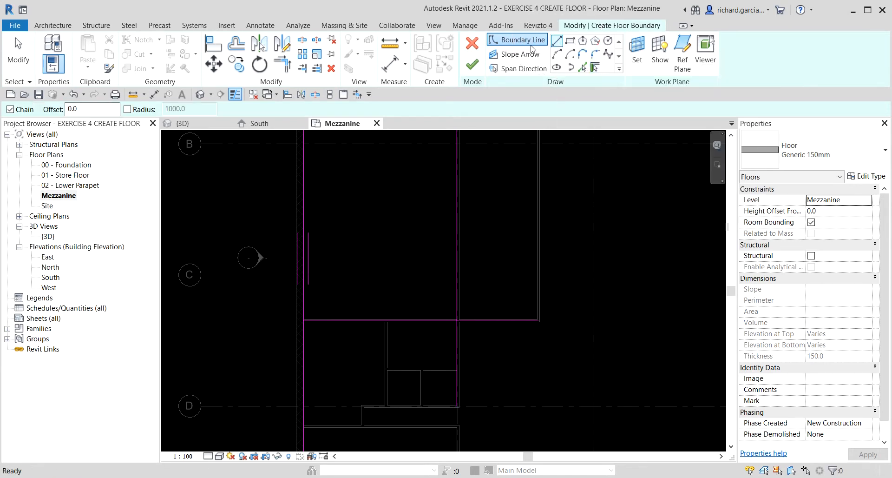
left_click(458, 215)
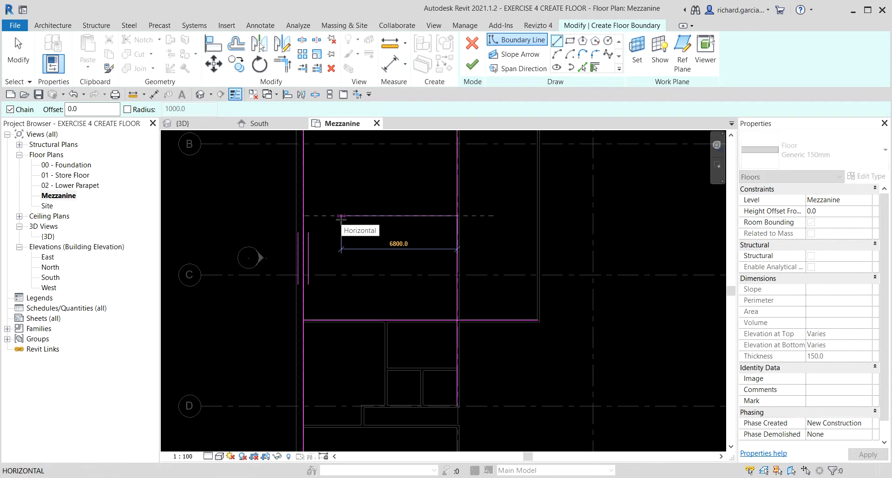
left_click(342, 216)
left_click(341, 291)
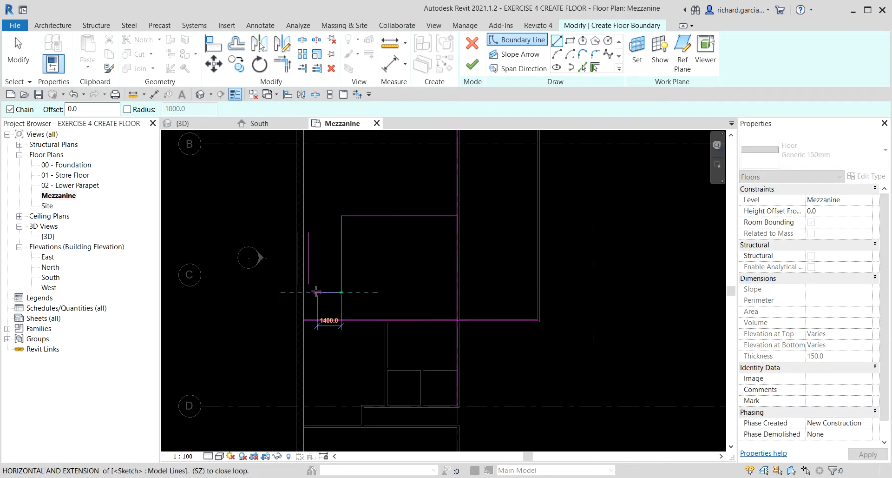
left_click(305, 291)
key("Escape")
key("Escape")
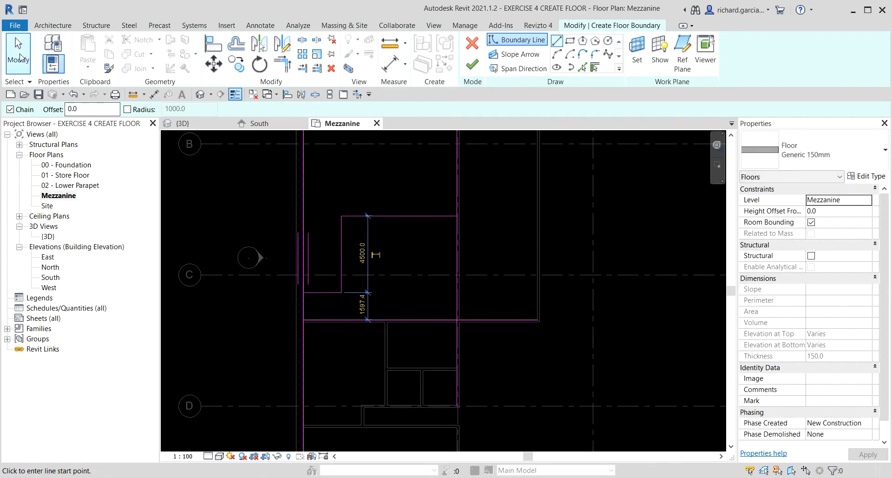
Step: Trim the west wall boundary line to corners with the interior wall line below grid C and the short stepped line
scroll(423, 268, "down", 2)
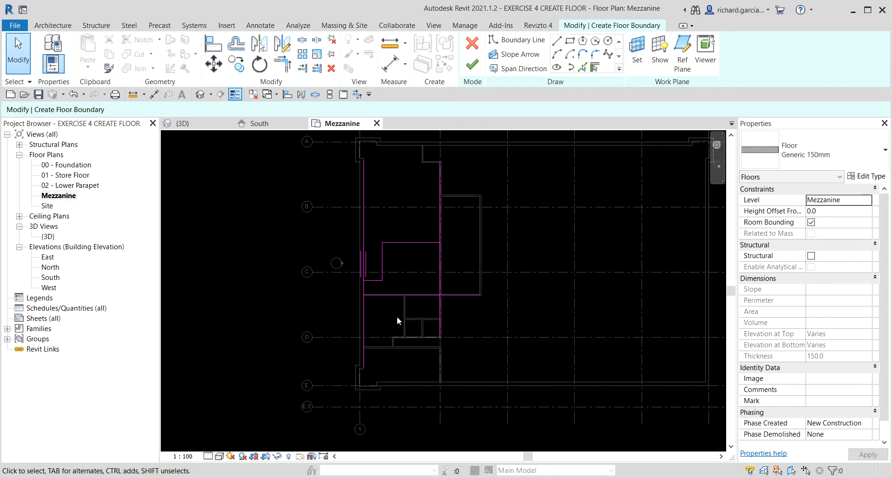
scroll(372, 302, "up", 3)
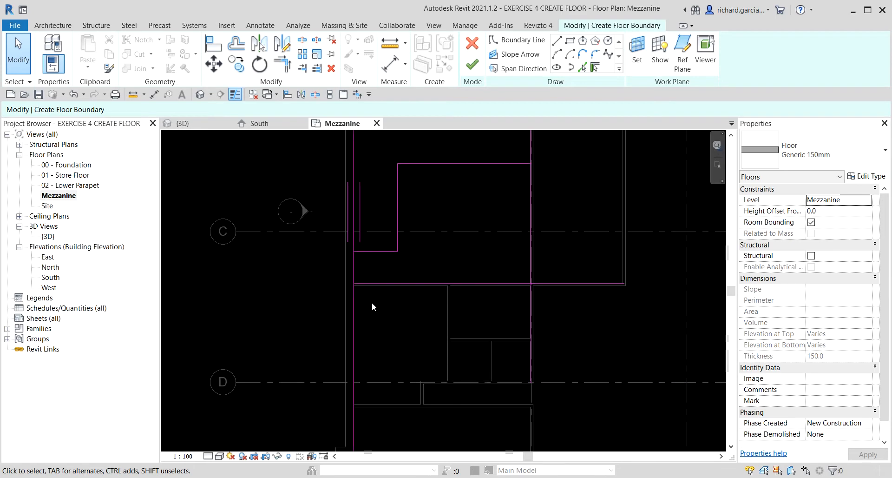
left_click(288, 65)
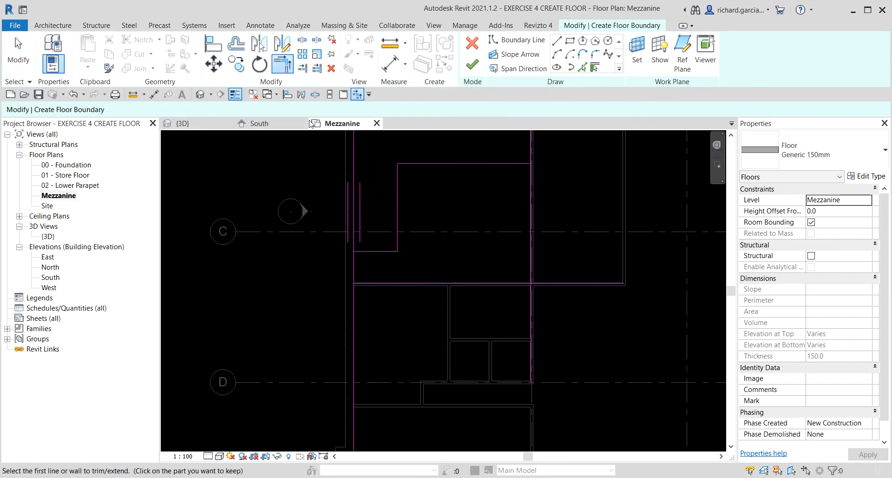
scroll(358, 285, "up", 3)
left_click(371, 275)
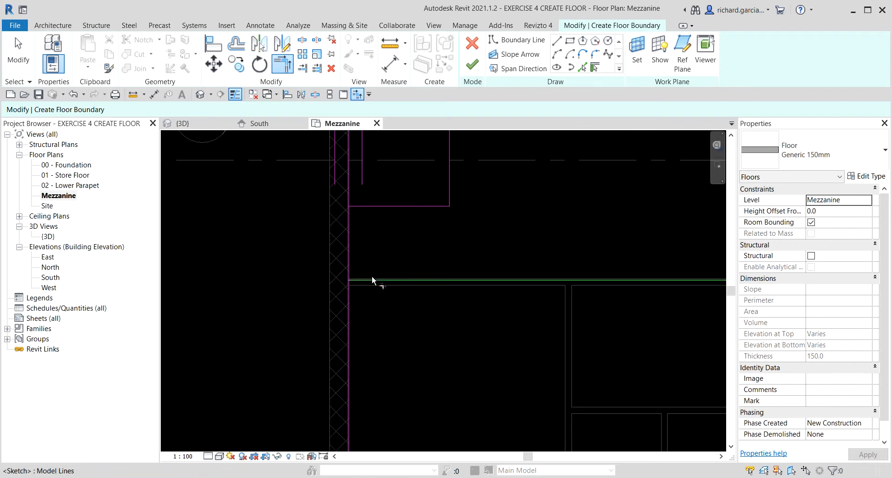
left_click(351, 259)
left_click(350, 224)
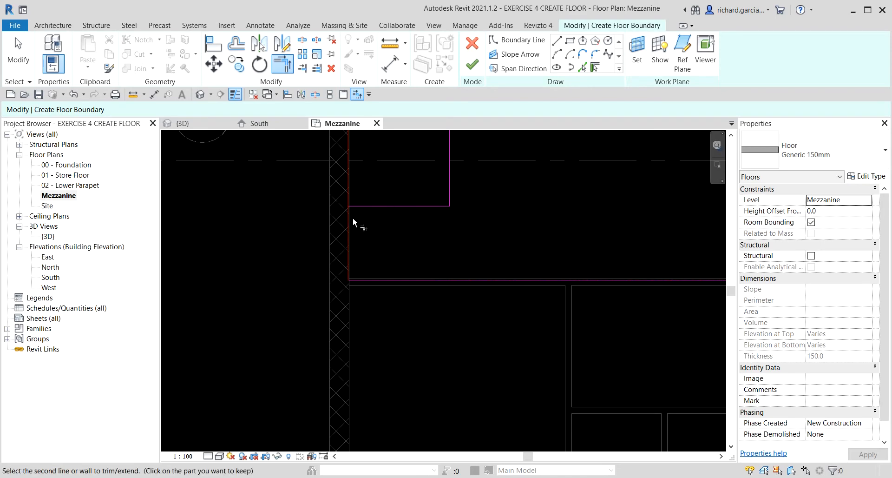
left_click(362, 204)
scroll(372, 214, "down", 2)
middle_click_drag(390, 226, 450, 278)
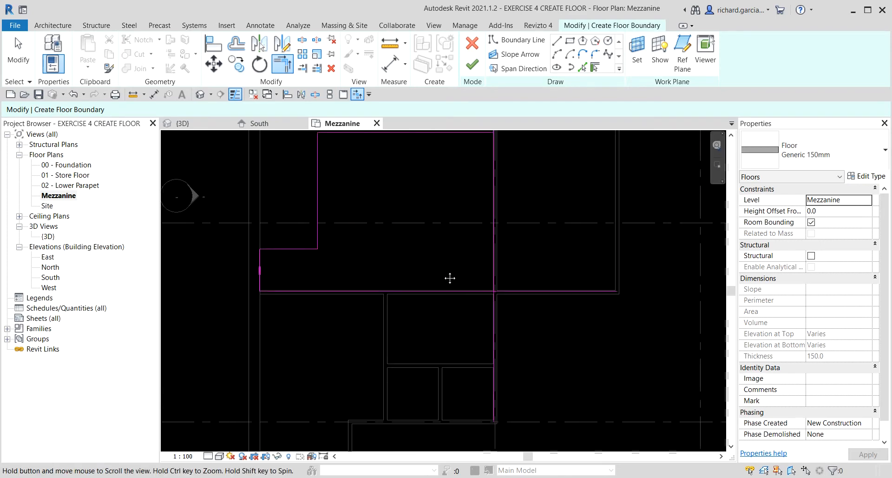
Step: Trim the grid 2 boundary line to corners with the south wall line and the upper horizontal line, closing the loop
left_click(474, 292)
left_click(490, 255)
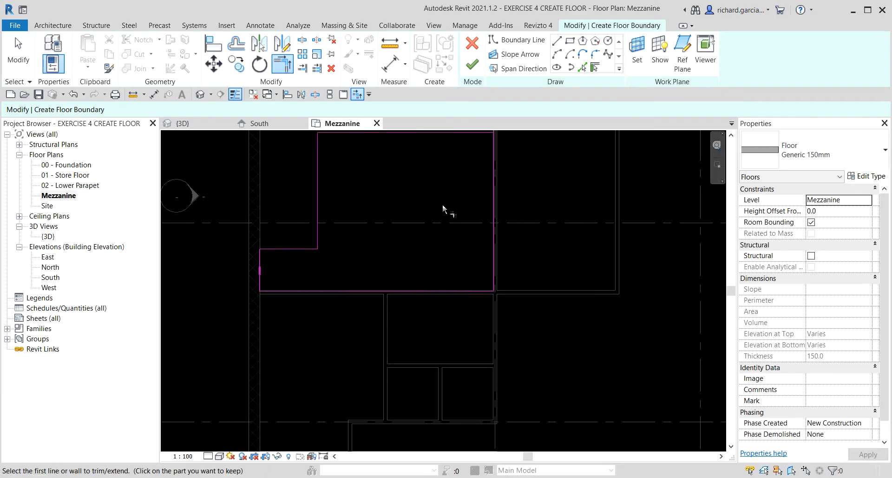
middle_click_drag(442, 204, 440, 401)
left_click(477, 330)
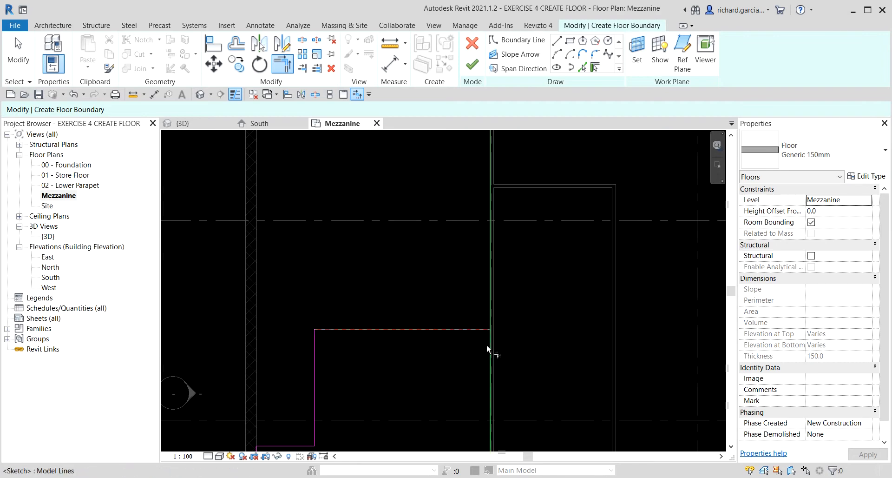
left_click(489, 343)
scroll(431, 364, "down", 3)
middle_click_drag(431, 363, 458, 317)
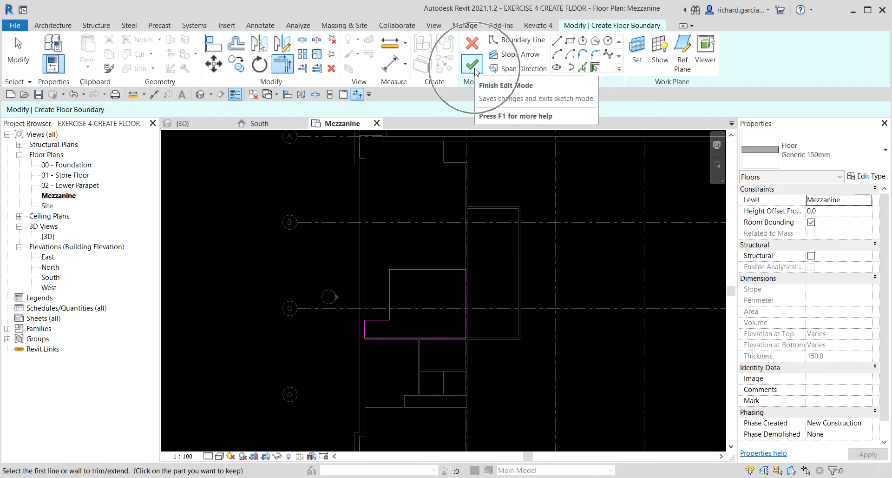
Step: Finish the floor sketch, accept joining geometry and cutting the overlapping volume out of the walls, and clear the selection
left_click(474, 67)
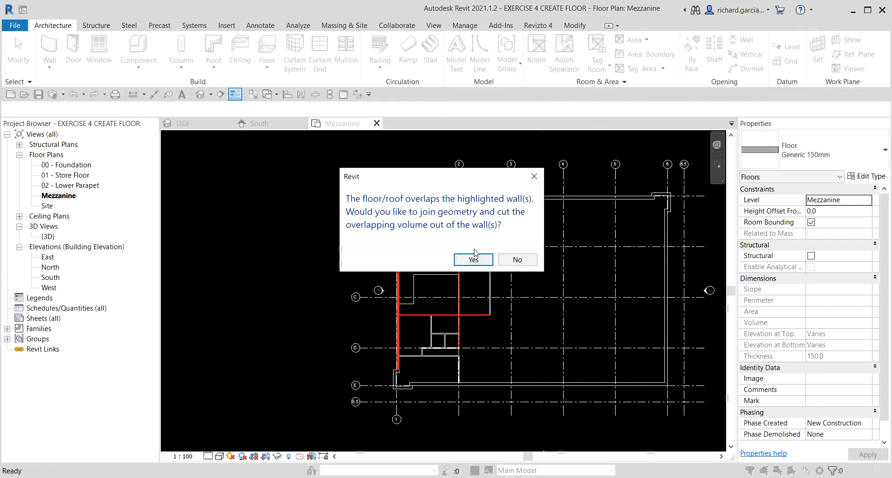
key("ctrl")
key("ctrl")
left_click(473, 259)
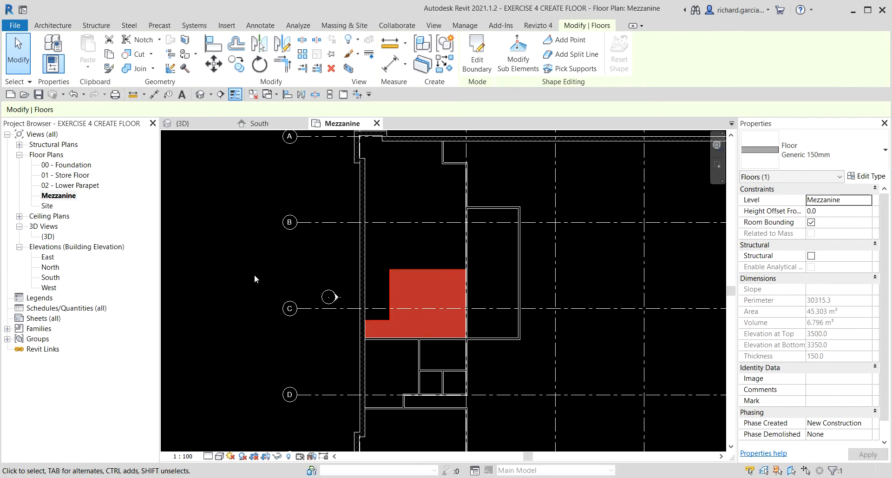
left_click(211, 252)
key("ctrl")
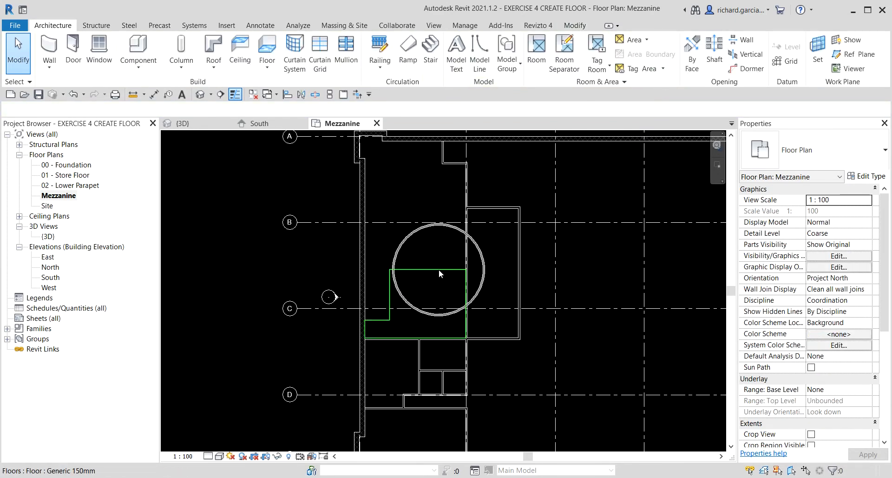
key("ctrl")
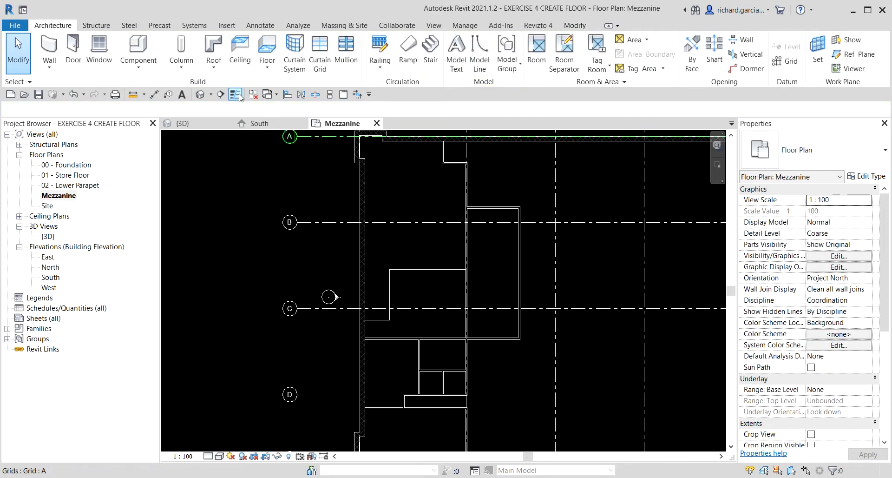
Step: Open the 3D view, select the new mezzanine floor and inspect its shape between the surrounding walls
left_click(199, 95)
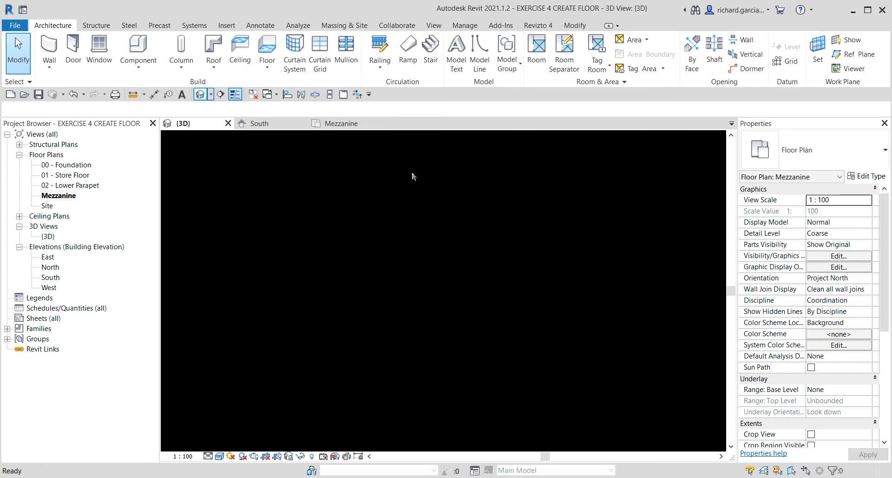
middle_click_drag(477, 279, 328, 383, "shift")
scroll(516, 253, "up", 5)
left_click(511, 294)
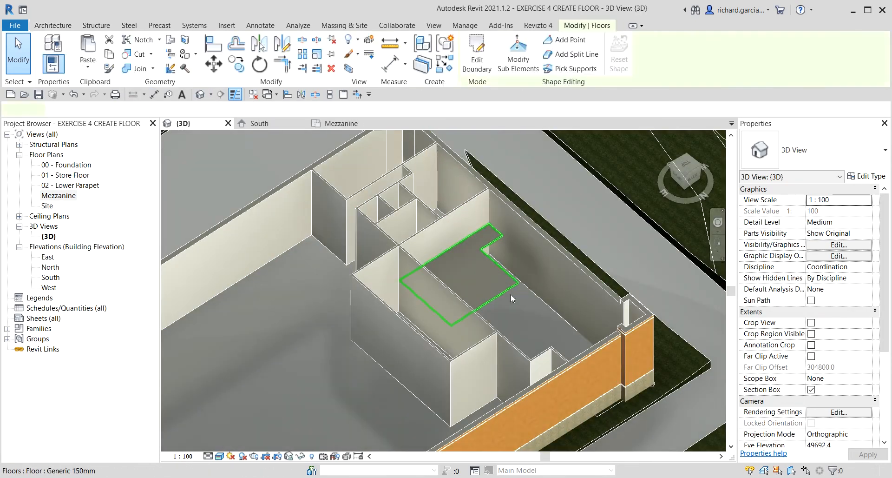
scroll(483, 281, "up", 2)
middle_click_drag(484, 281, 517, 346, "shift")
scroll(502, 254, "up", 3)
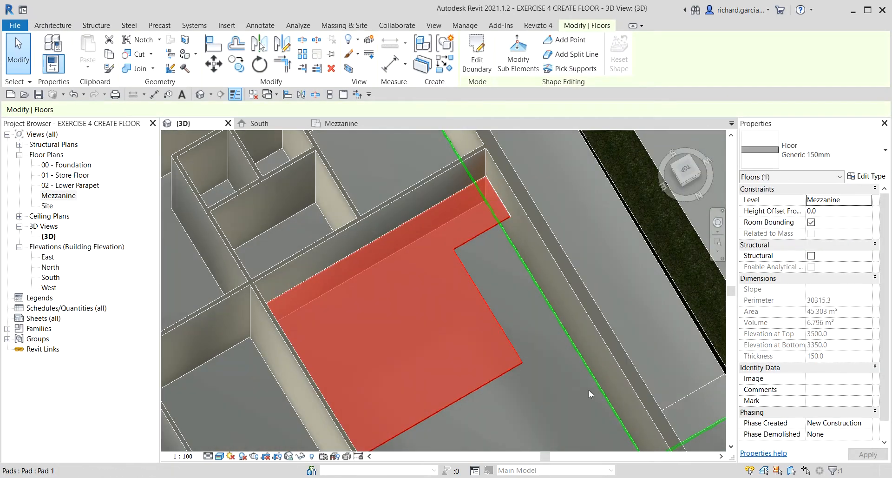
scroll(587, 389, "down", 3)
middle_click_drag(587, 389, 428, 309, "shift")
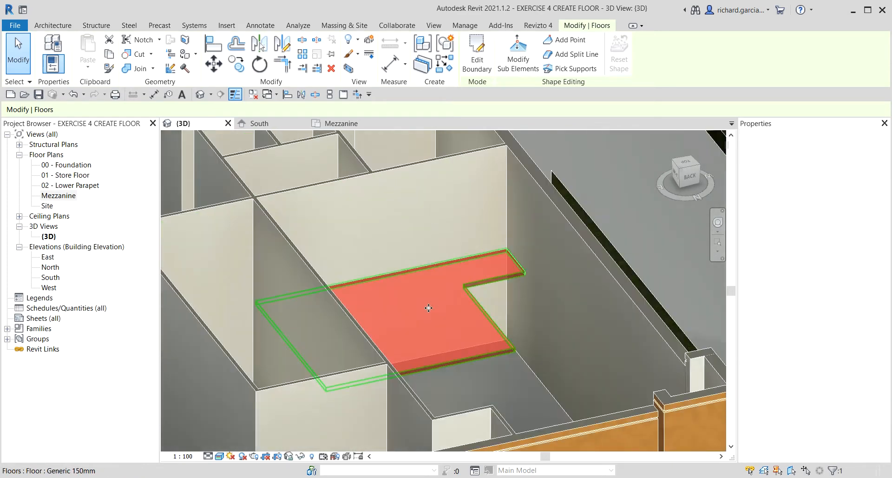
scroll(512, 310, "up", 3)
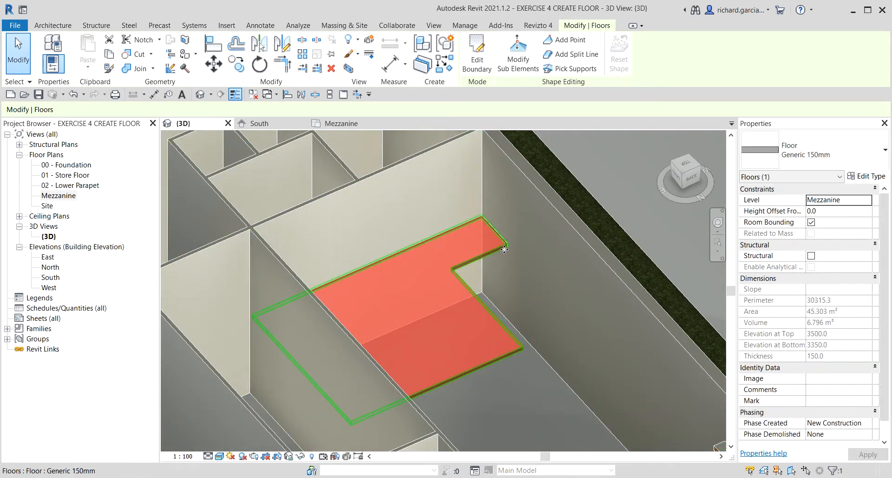
Step: Clear the floor selection and examine the mezzanine within the whole building from the opposite corner
scroll(475, 271, "down", 3)
scroll(510, 292, "down", 3)
left_click(630, 148)
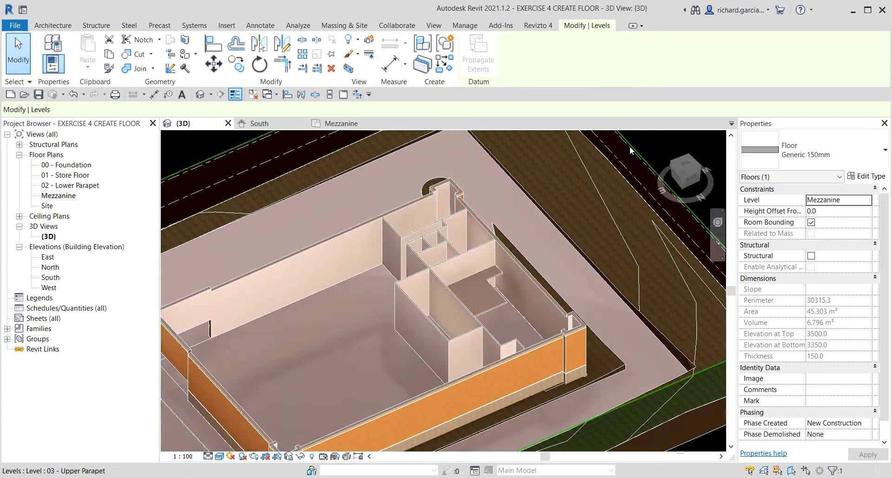
left_click(208, 138)
scroll(372, 212, "down", 2)
middle_click_drag(491, 264, 385, 337, "shift")
scroll(399, 297, "up", 5)
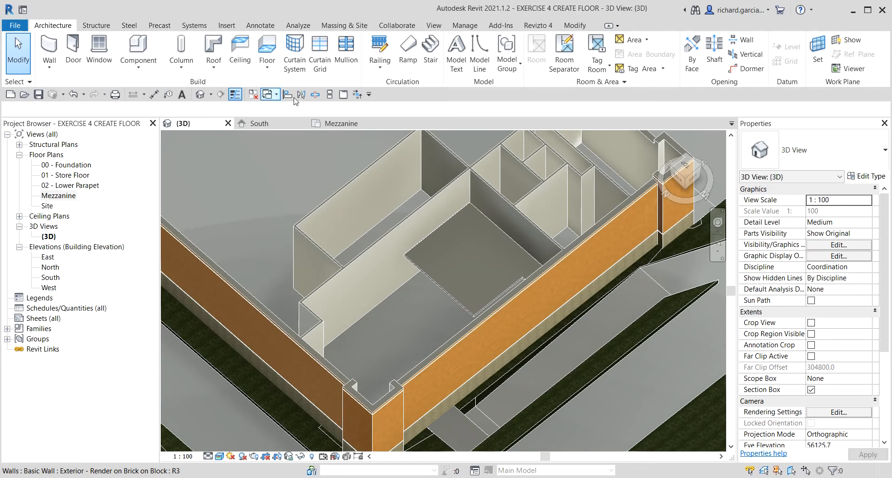
Step: Close the inactive views and open the EXERCISE 5 CREATE ROOF project from the Revit Architecture 2021 folder
left_click(253, 95)
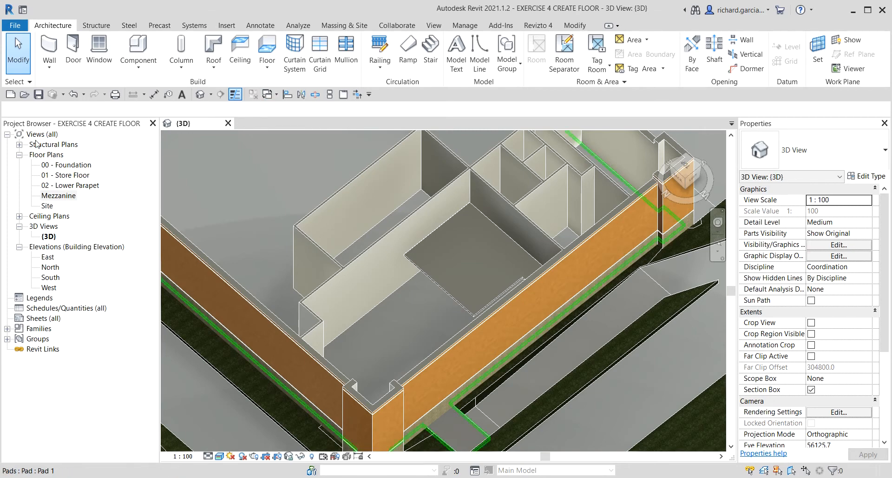
left_click(24, 94)
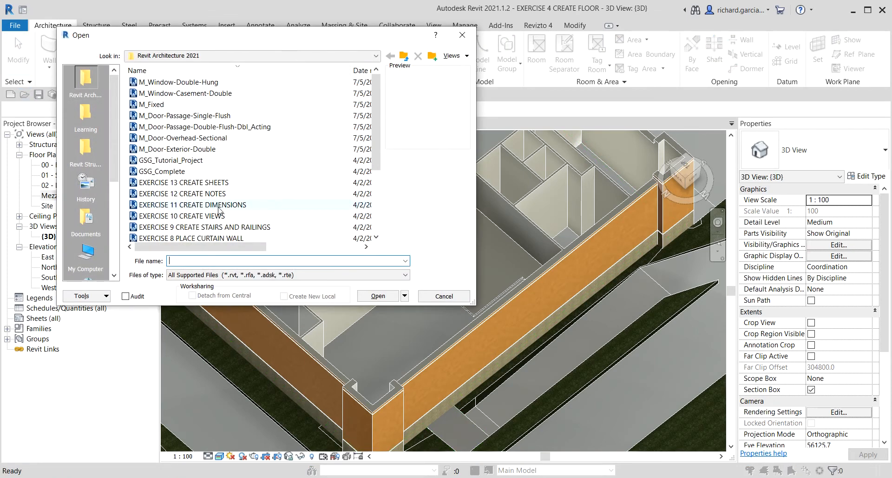
left_click(213, 205)
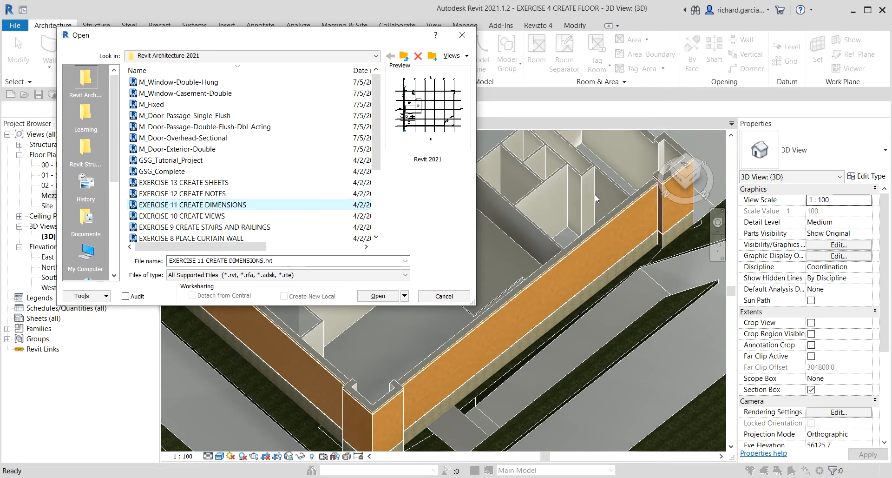
key("ctrl")
scroll(249, 188, "down", 3)
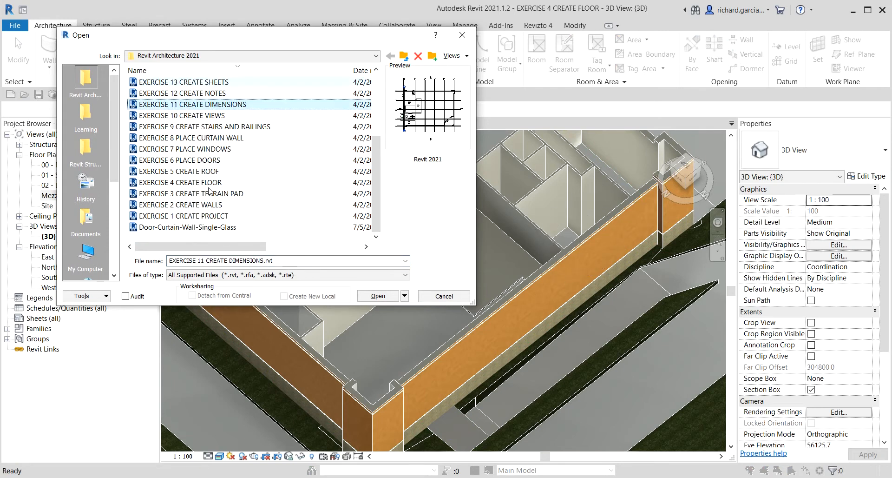
left_click(207, 172)
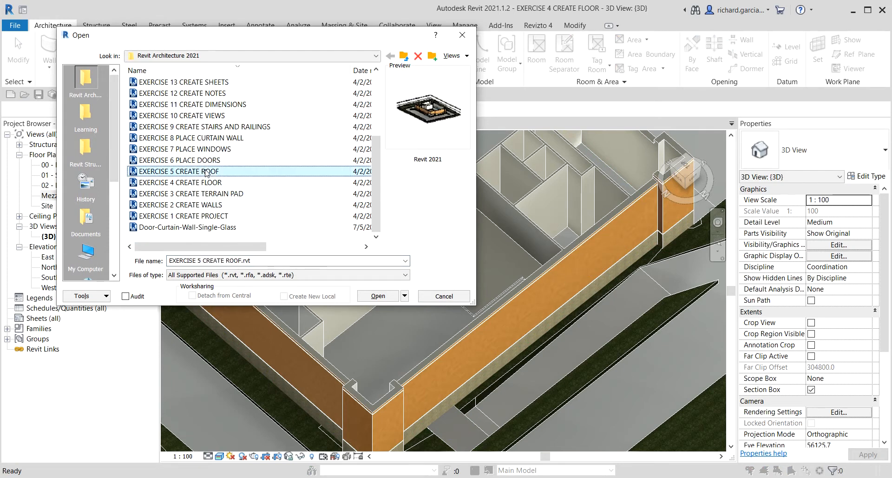
left_click(374, 297)
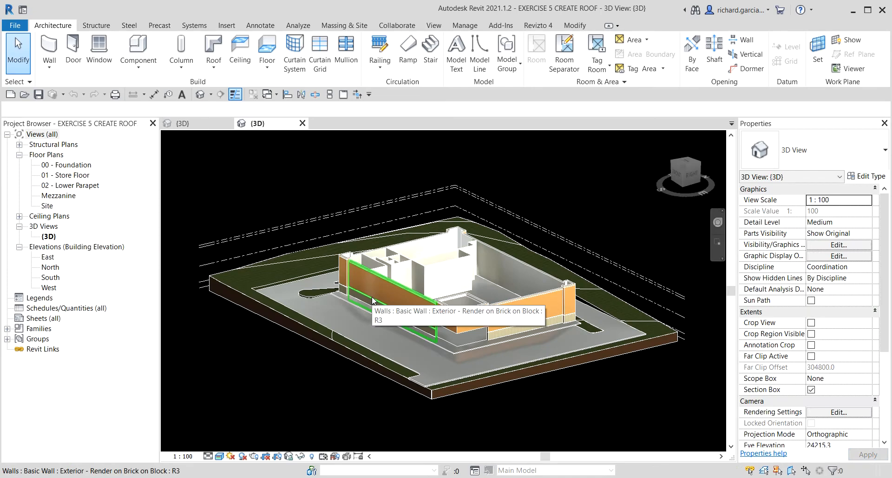
Step: Inspect the roofless building in 3D, checking the mezzanine floor and the walls around the entry
middle_click_drag(511, 344, 632, 333, "shift")
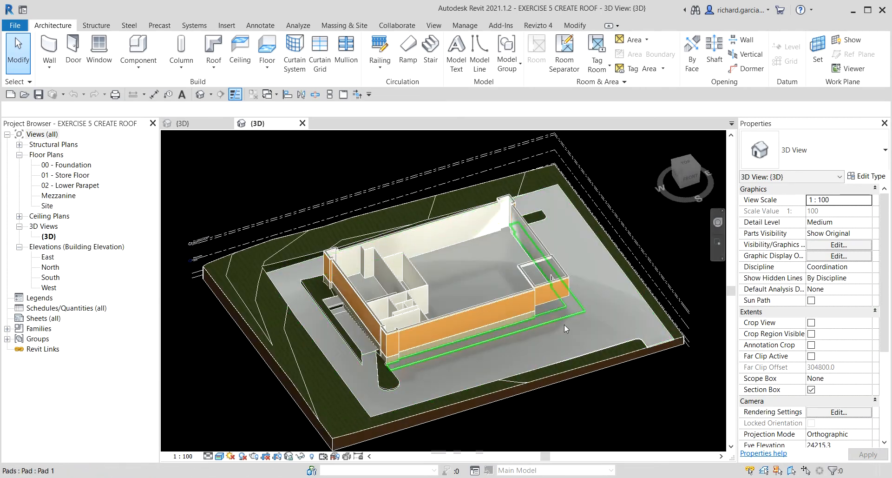
scroll(420, 274, "up", 5)
scroll(467, 279, "up", 2)
middle_click_drag(621, 296, 477, 258, "shift")
left_click(428, 201)
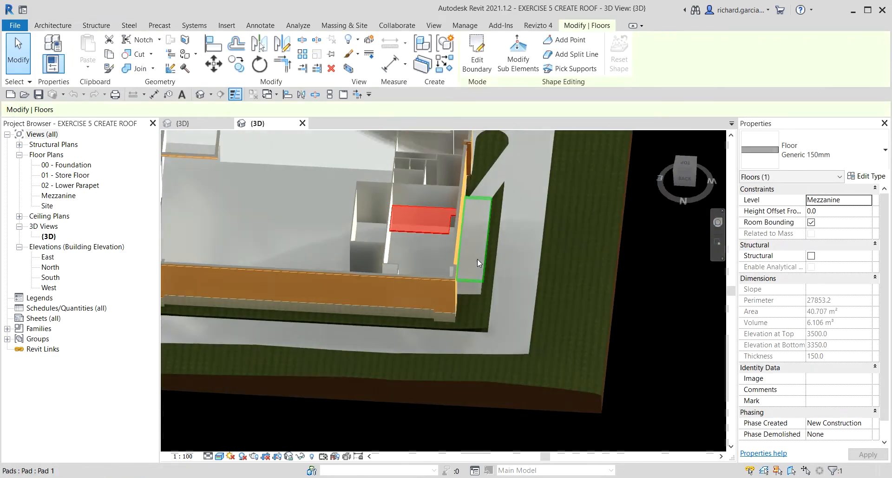
scroll(478, 258, "down", 3)
left_click(651, 282)
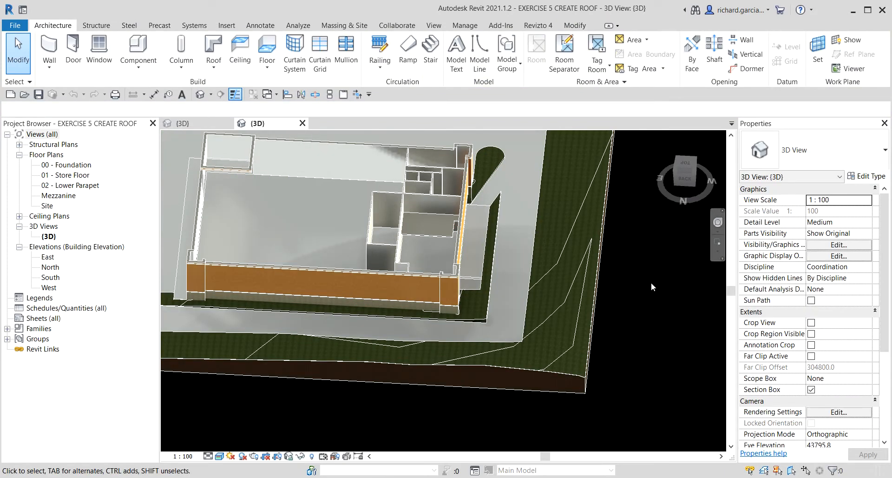
middle_click_drag(360, 290, 439, 331)
scroll(324, 200, "up", 4)
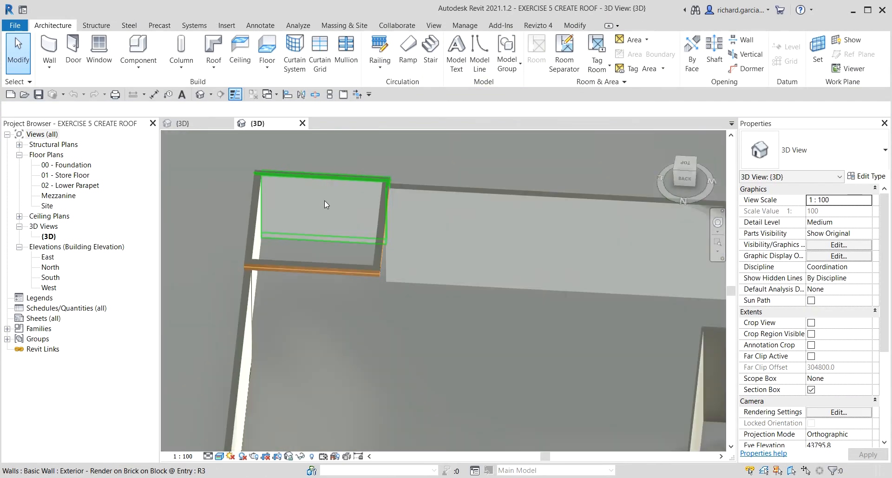
middle_click_drag(323, 204, 349, 194, "shift")
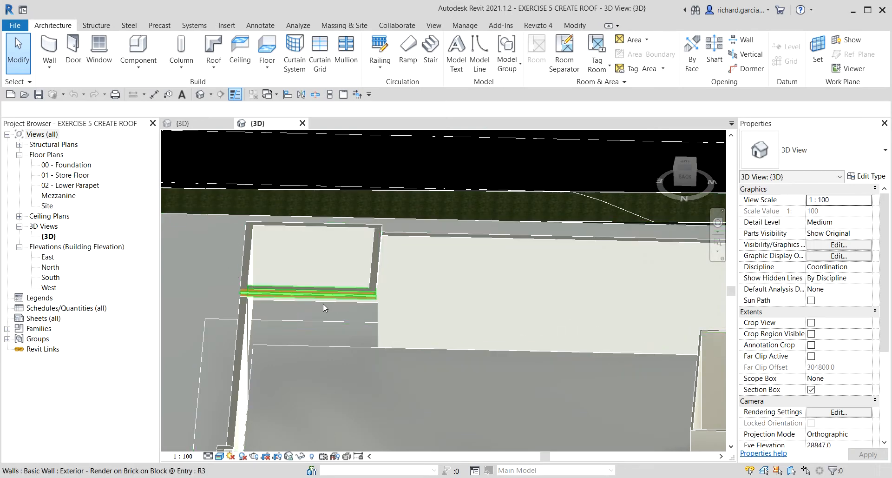
Step: Open the 02 - Lower Parapet floor plan and frame the square entry enclosure at grids D–E and 5–6
scroll(316, 237, "down", 8)
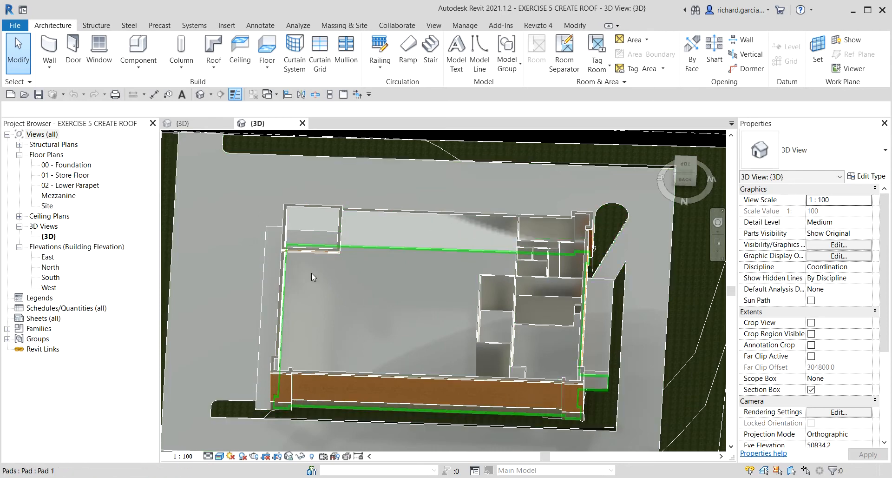
double_click(85, 186)
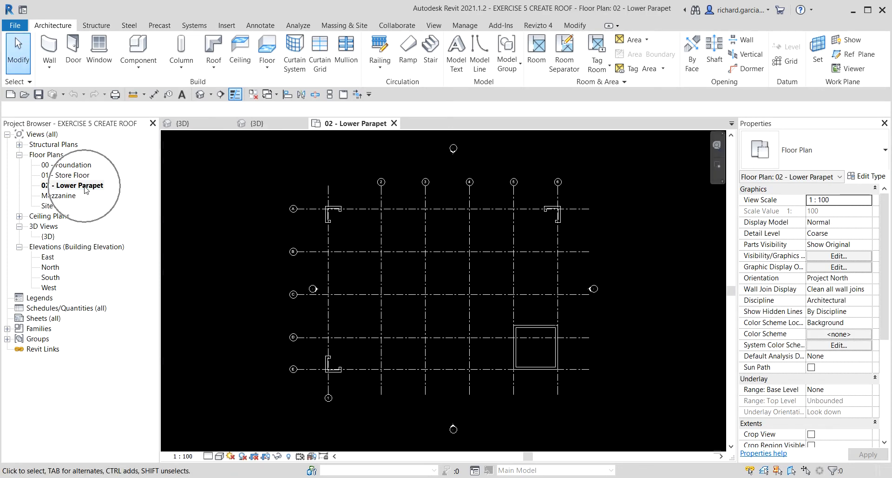
scroll(545, 362, "up", 5)
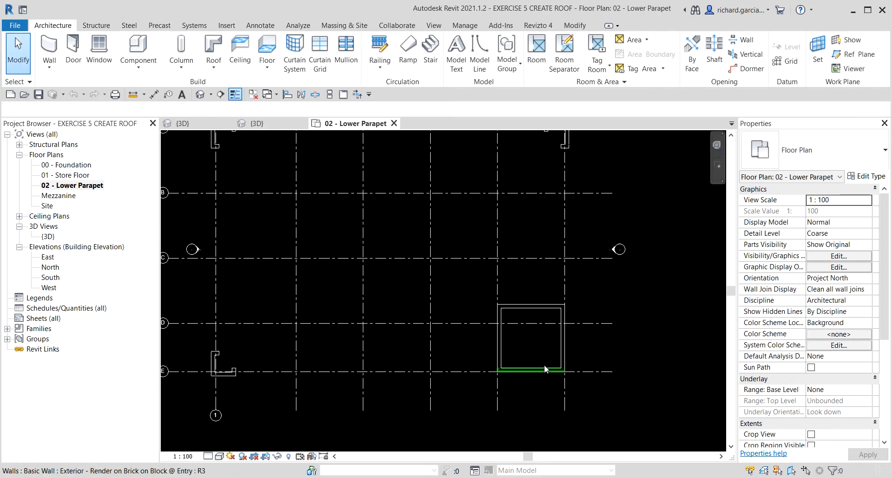
scroll(547, 345, "up", 1)
middle_click_drag(560, 349, 506, 339)
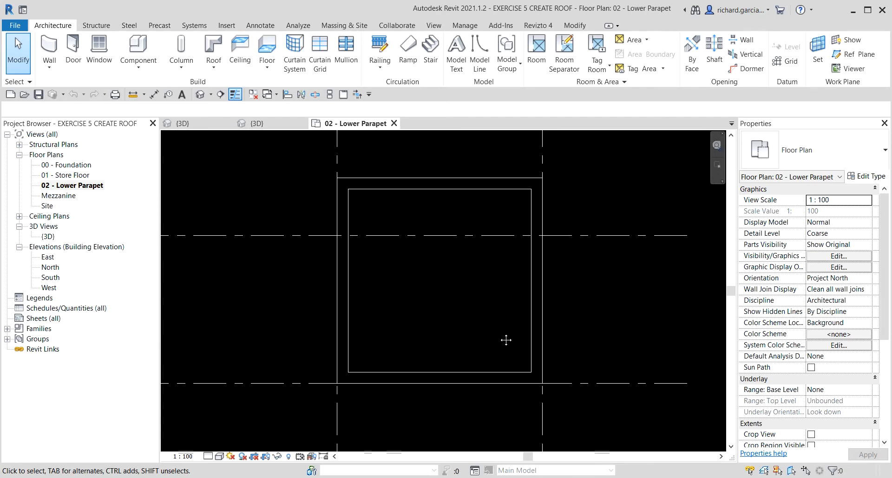
Step: Create a slope-defining footprint roof with a 600 overhang from the chain of walls around the square entry enclosure
left_click(213, 44)
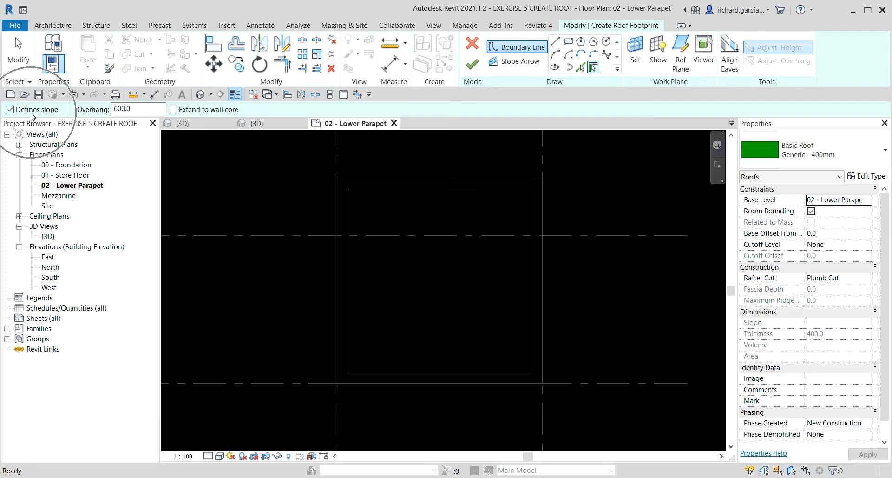
key("ctrl")
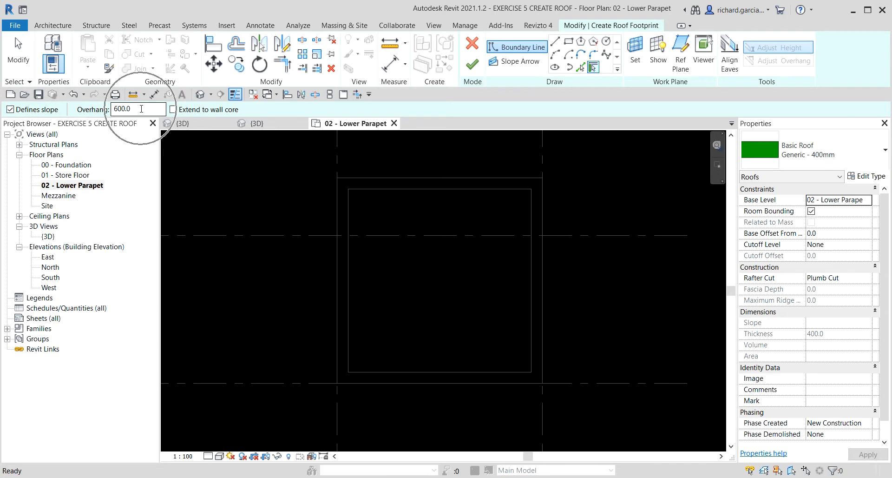
key("ctrl")
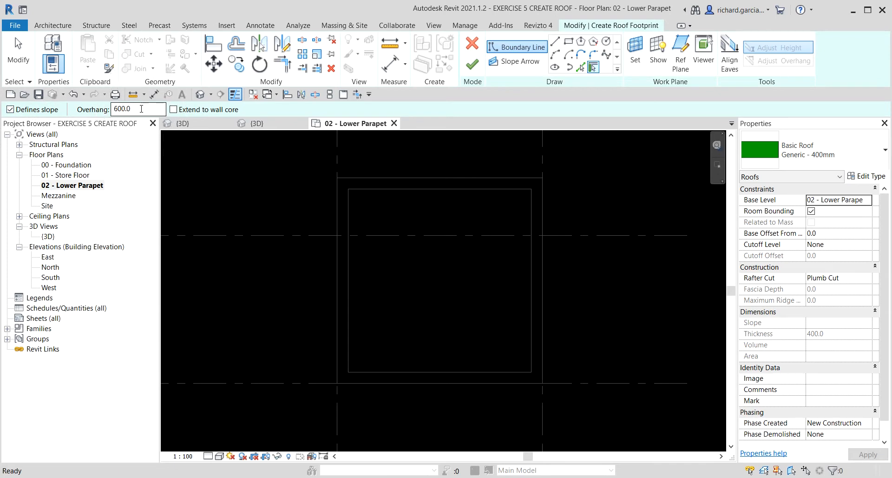
key("ctrl")
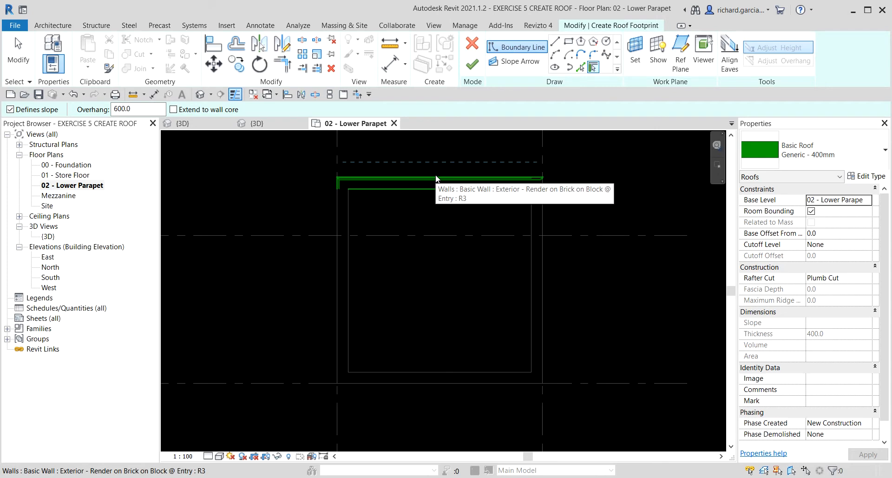
key("Tab")
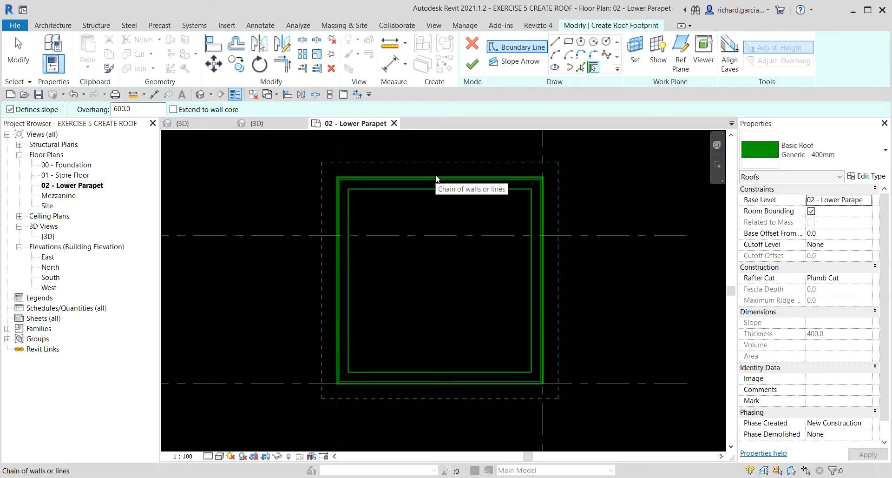
left_click(436, 174)
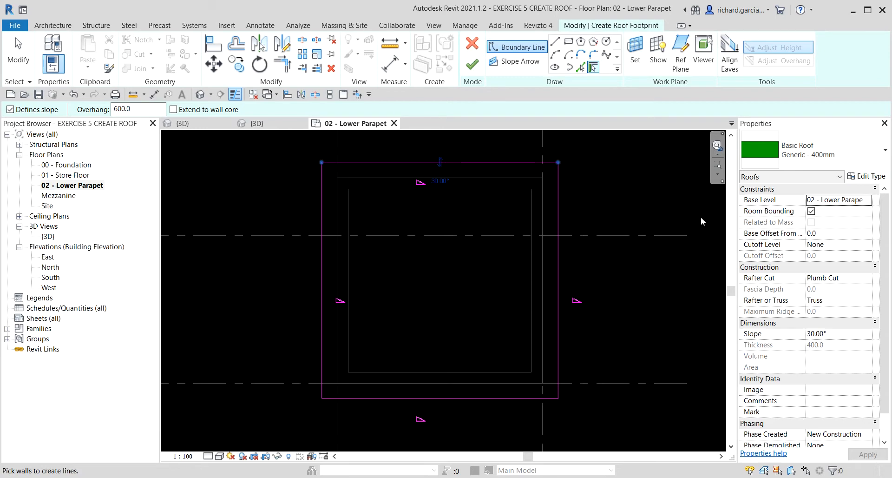
left_click(472, 64)
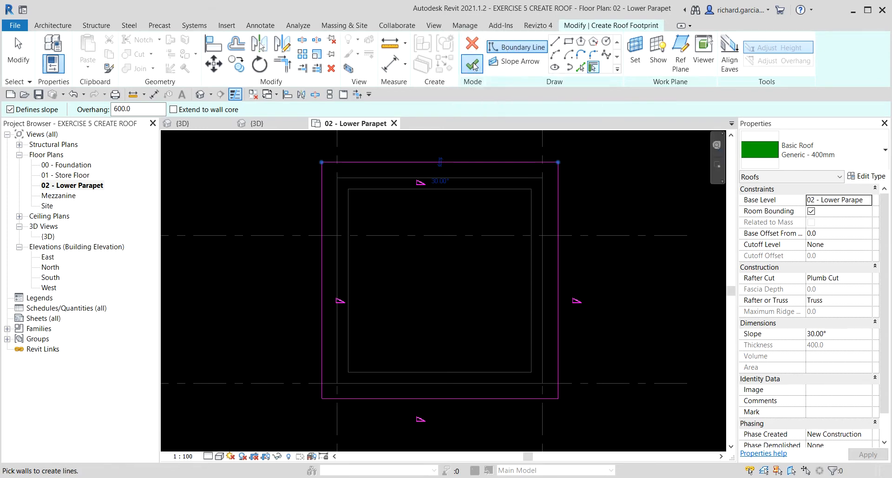
Step: Open the default 3D view and inspect the new hip roof over the entry enclosure
left_click(199, 97)
middle_click_drag(376, 338, 360, 249, "shift")
scroll(298, 252, "up", 5)
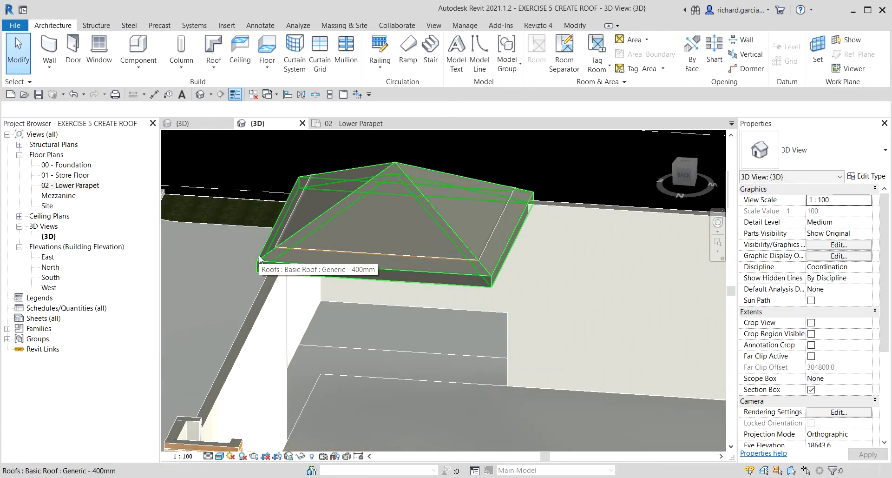
Step: Select the entry hip roof and set its base level to 03 - Upper Parapet
left_click(261, 261)
middle_click_drag(259, 275, 409, 355, "shift")
scroll(352, 298, "down", 2)
scroll(402, 322, "up", 1)
middle_click_drag(402, 322, 449, 299)
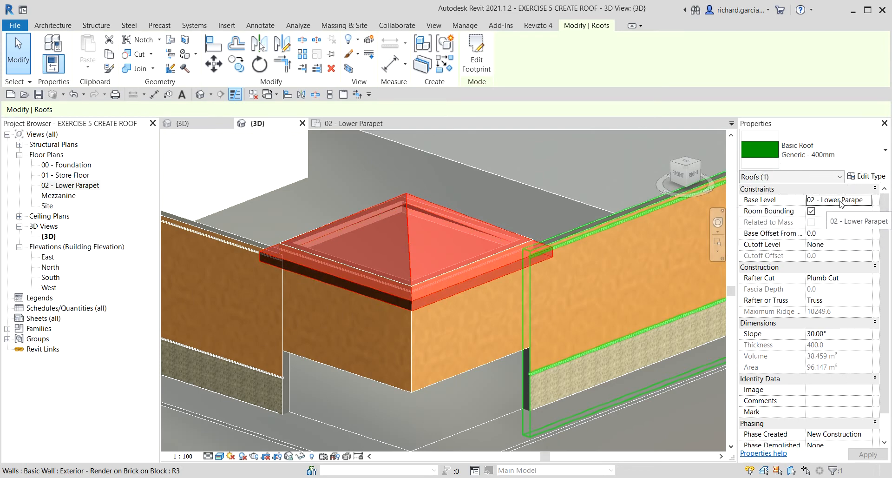
left_click(867, 200)
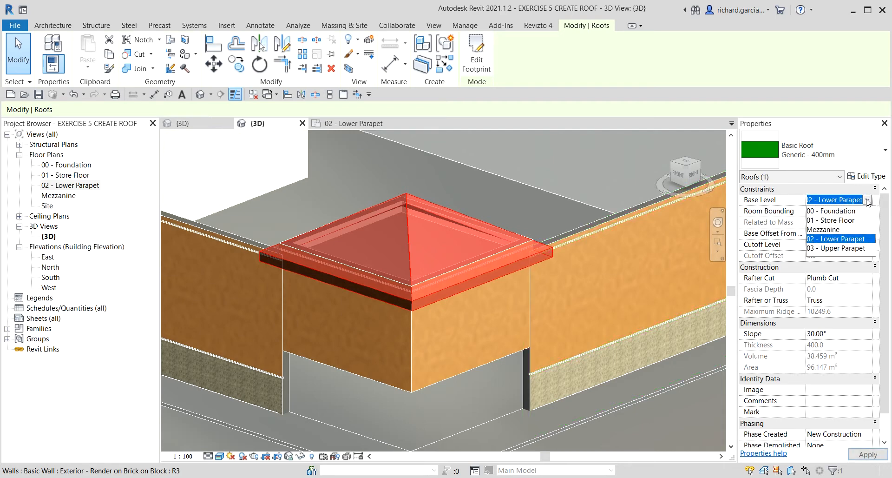
left_click(838, 249)
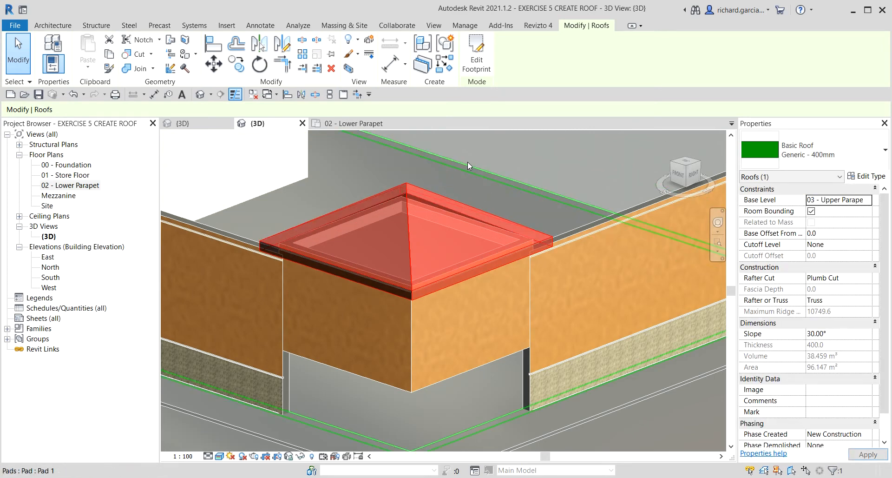
Step: Examine the raised entry roof from several sides and clear its selection
scroll(388, 214, "down", 1)
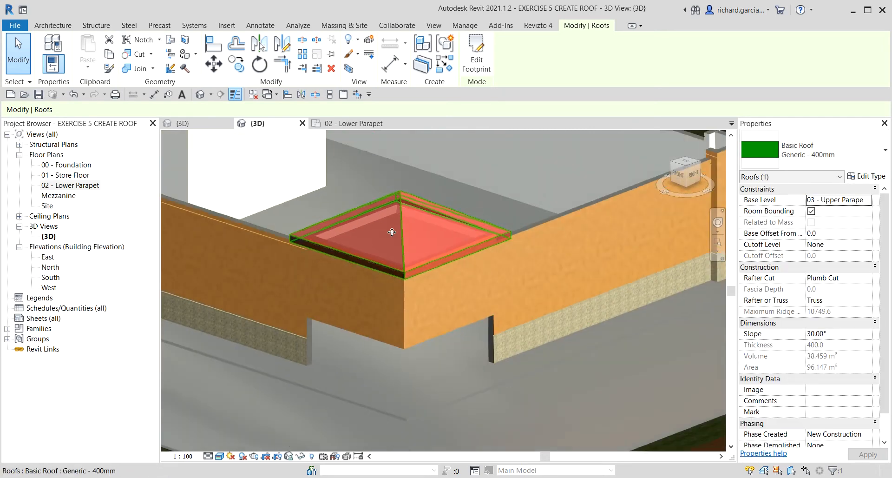
middle_click_drag(420, 293, 586, 191, "shift")
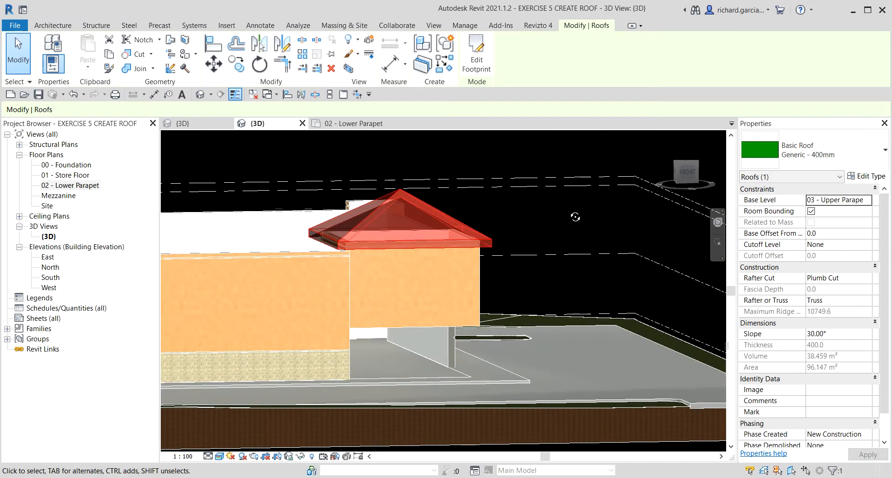
left_click(539, 195)
middle_click_drag(522, 224, 320, 316, "shift")
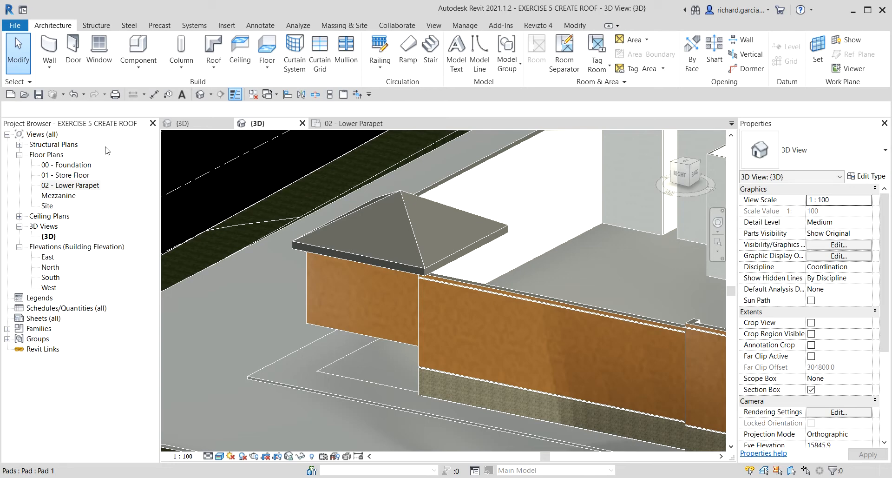
Step: Compare the 02 - Lower Parapet plan with the 01 - Store Floor plan, ending in 02 - Lower Parapet
double_click(73, 186)
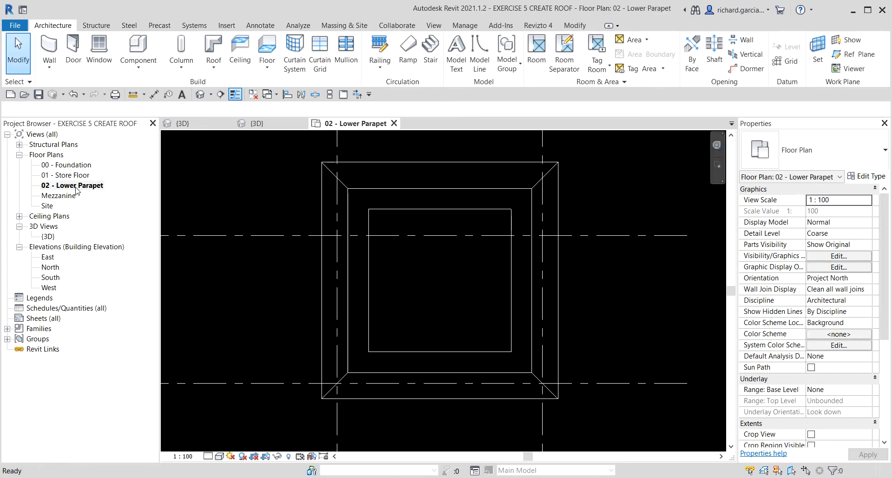
scroll(258, 272, "down", 5)
middle_click_drag(257, 280, 440, 353)
scroll(401, 320, "down", 1)
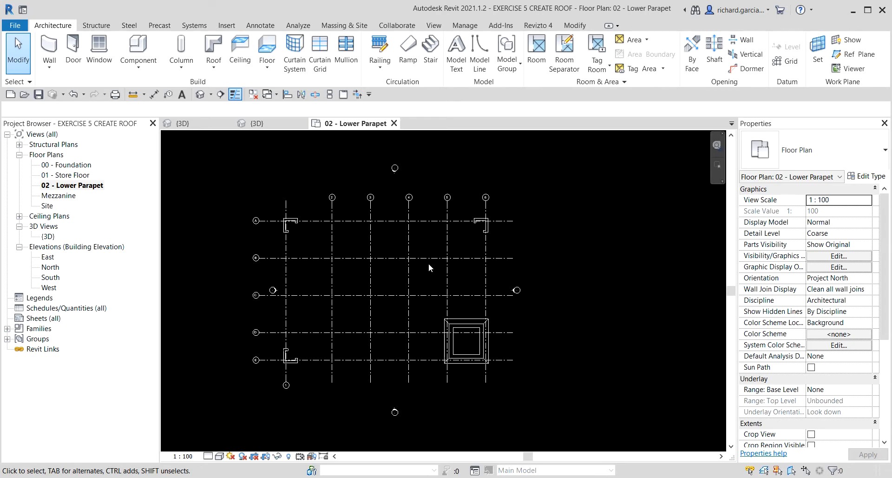
double_click(75, 176)
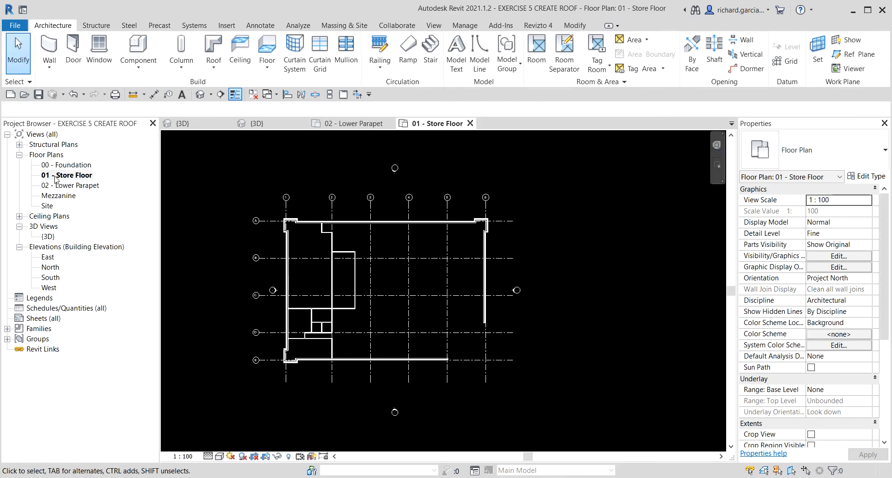
double_click(64, 187)
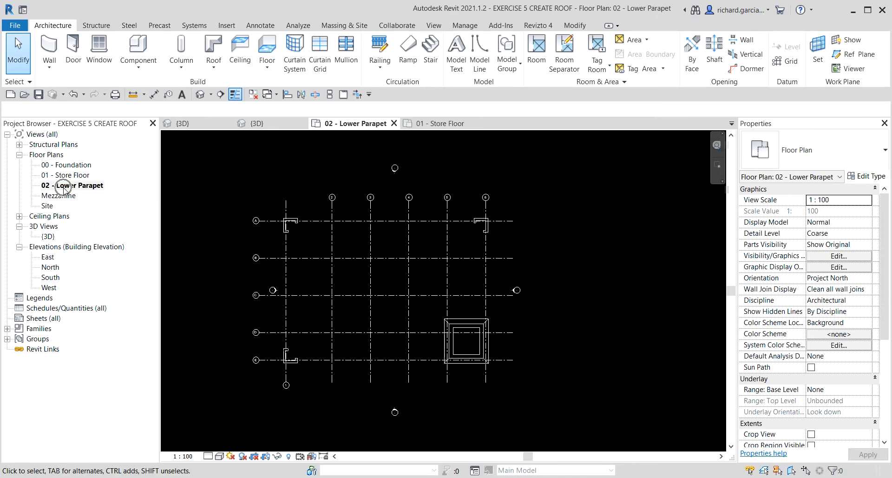
Step: Set the 02 - Lower Parapet plan's underlay base level to 01 - Store Floor and apply it
scroll(397, 326, "up", 1)
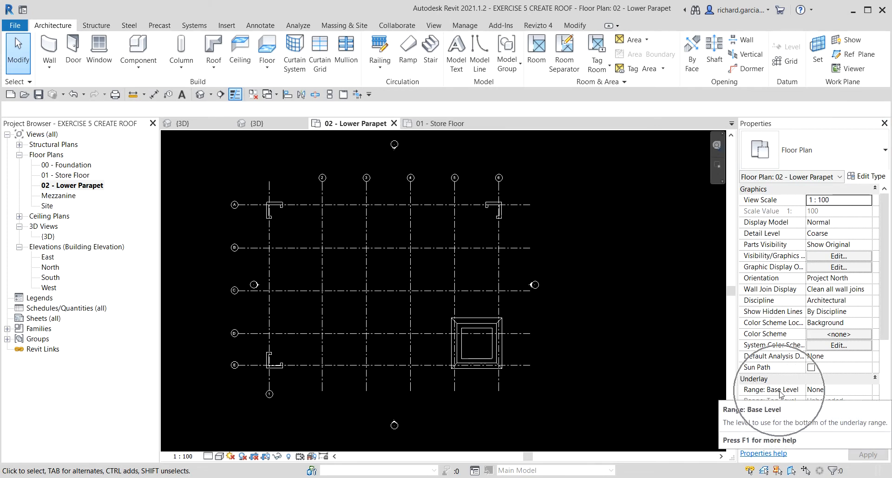
left_click(837, 389)
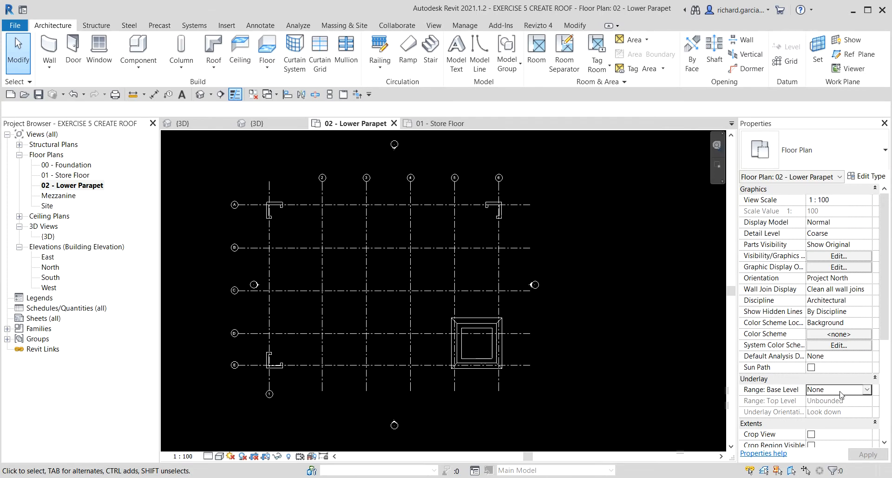
left_click(867, 390)
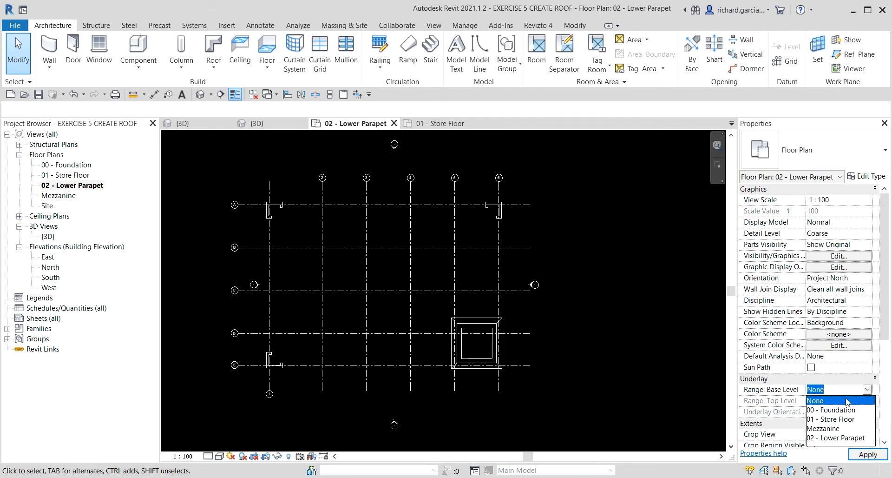
left_click(831, 420)
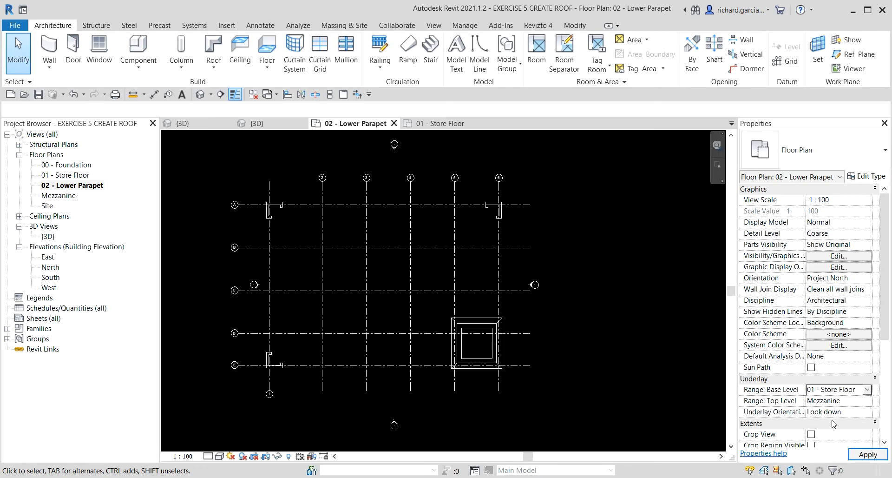
left_click(868, 454)
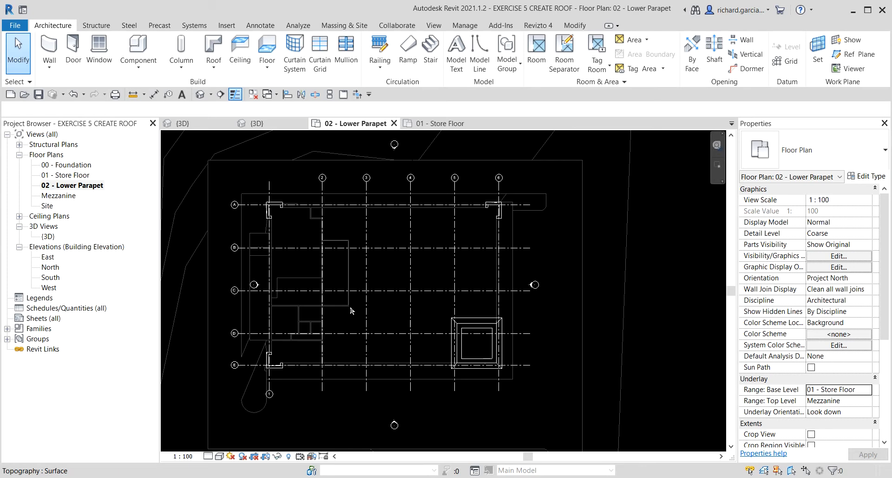
Step: Start a second footprint roof using picked walls, with the overhang set to 0 and slope definition turned off
scroll(292, 255, "up", 1)
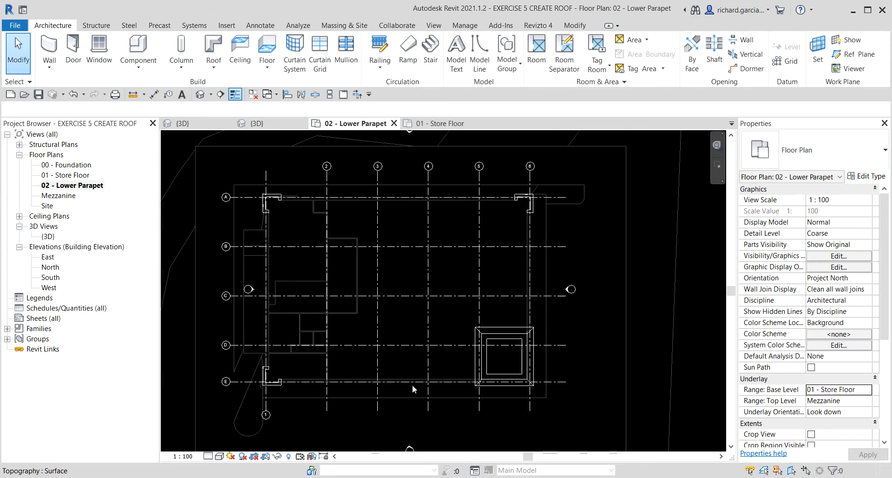
left_click(217, 49)
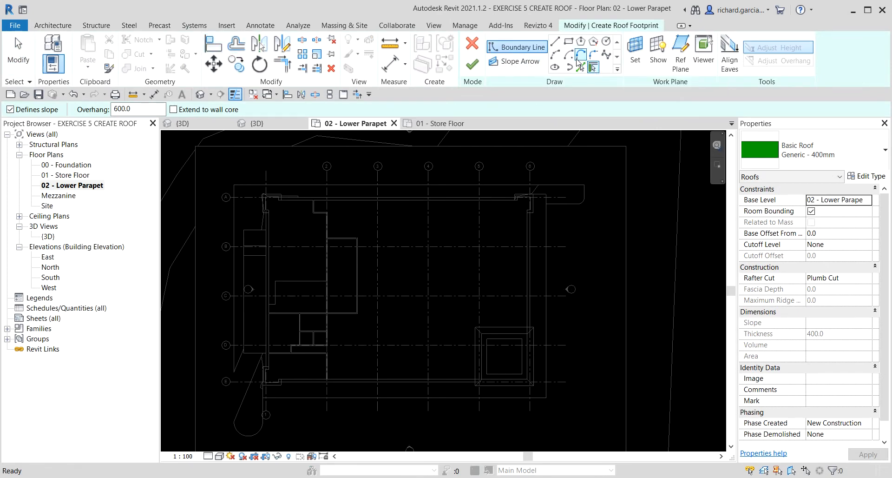
key("ctrl")
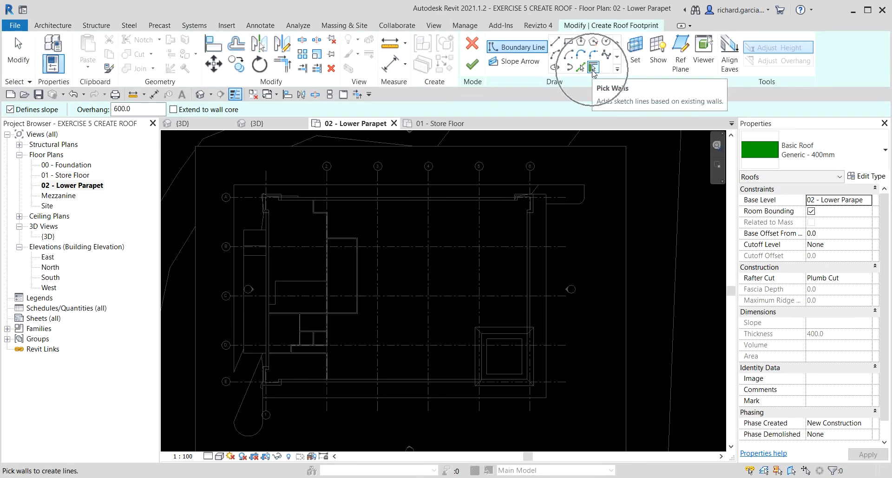
key("ctrl")
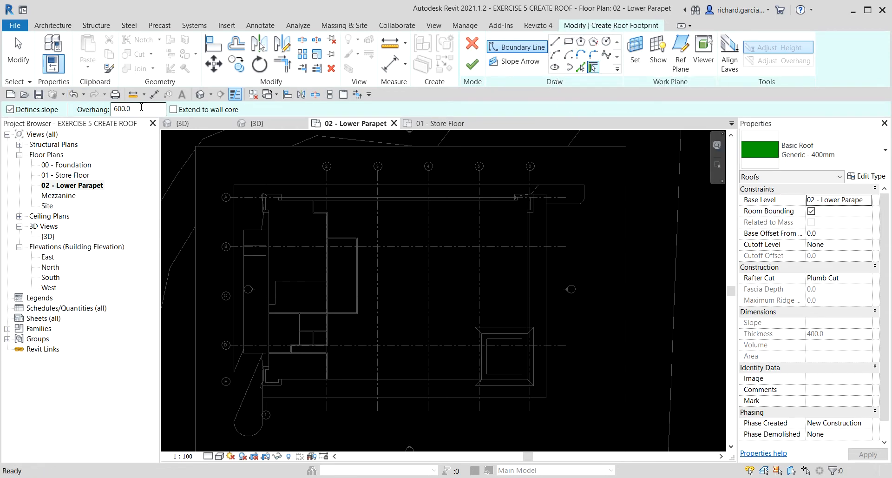
left_click_drag(142, 107, 105, 104)
type("0")
left_click(10, 110)
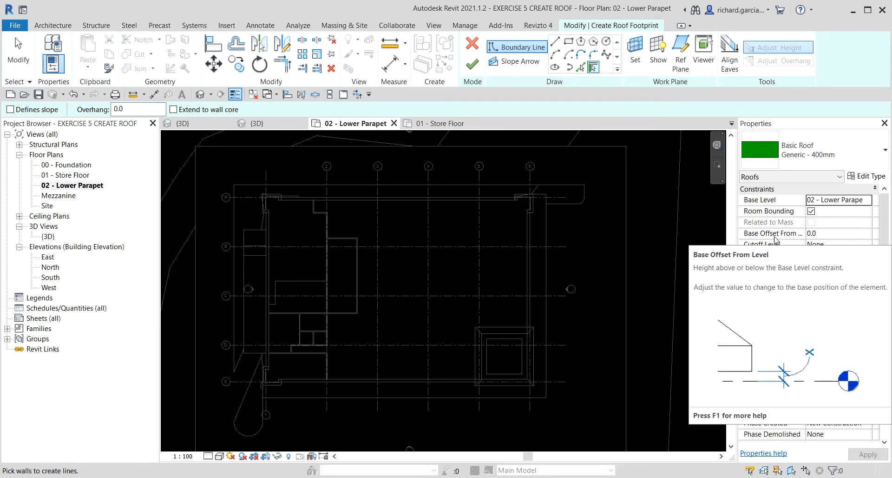
Step: Set the new roof's base offset from level to -750 and apply it
left_click(829, 234)
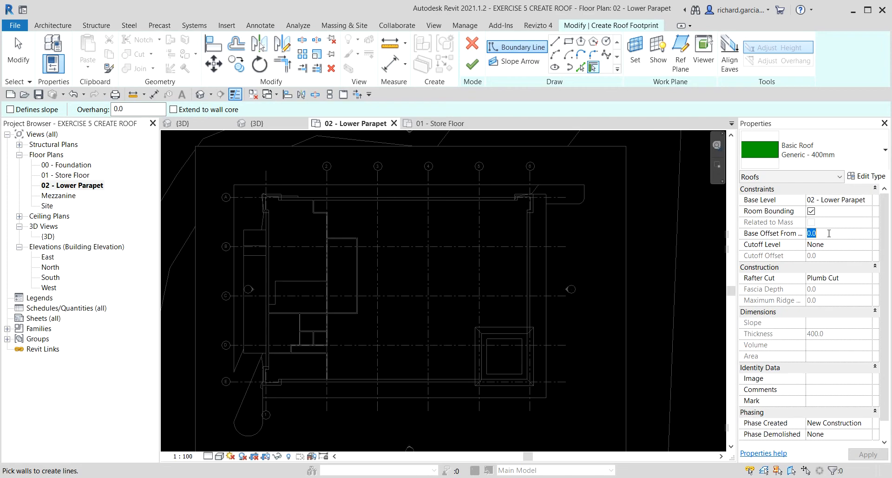
type("750")
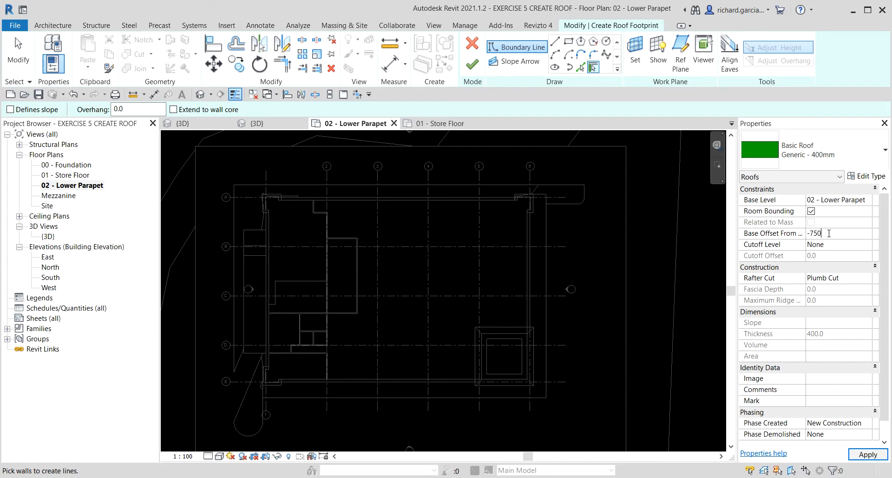
key("ctrl")
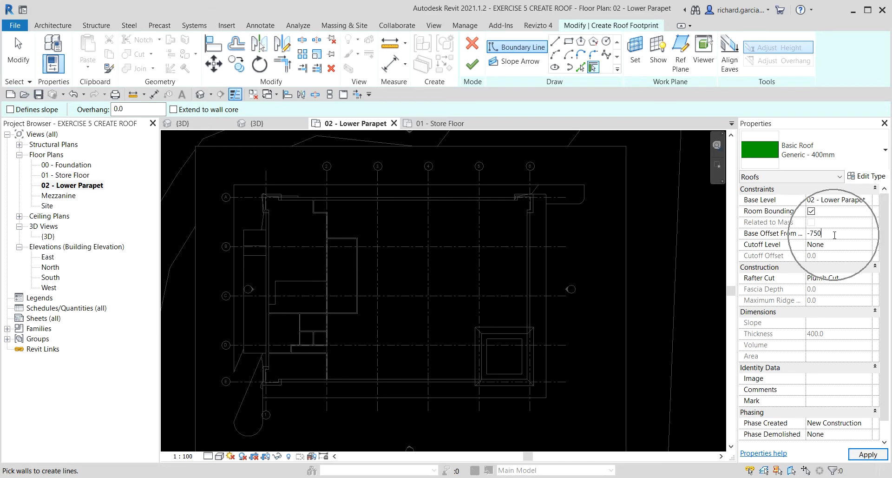
key("ctrl")
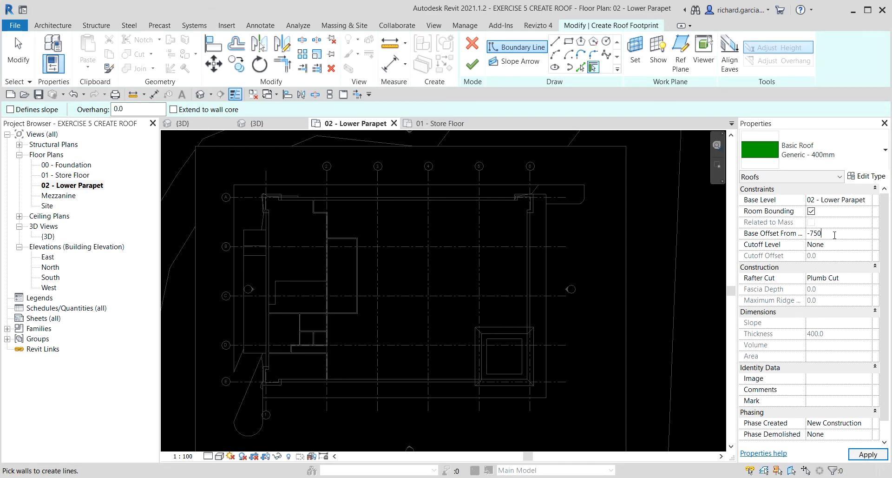
left_click(874, 457)
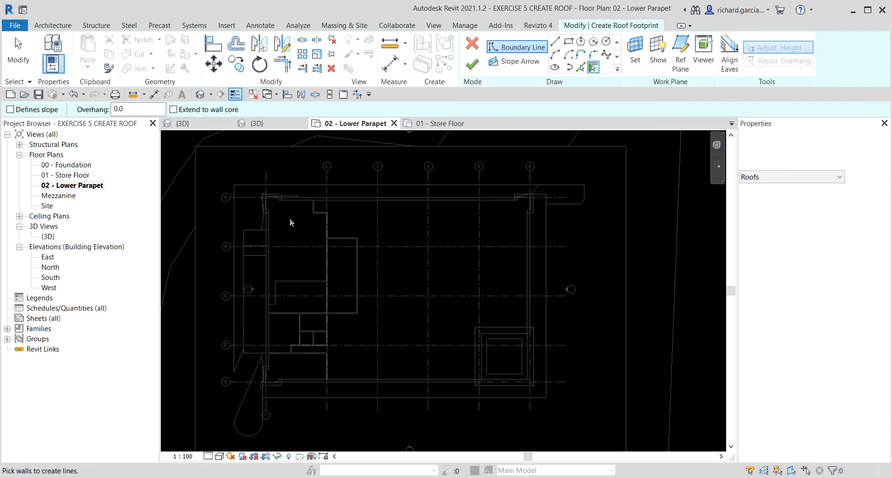
Step: Create the roof boundary along the inner faces of the whole chain of exterior walls
scroll(274, 214, "up", 5)
scroll(350, 269, "up", 2)
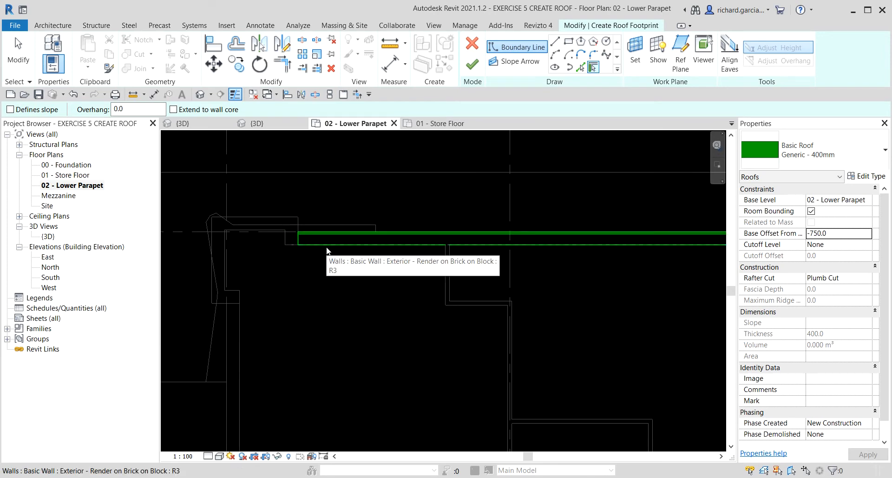
key("Tab")
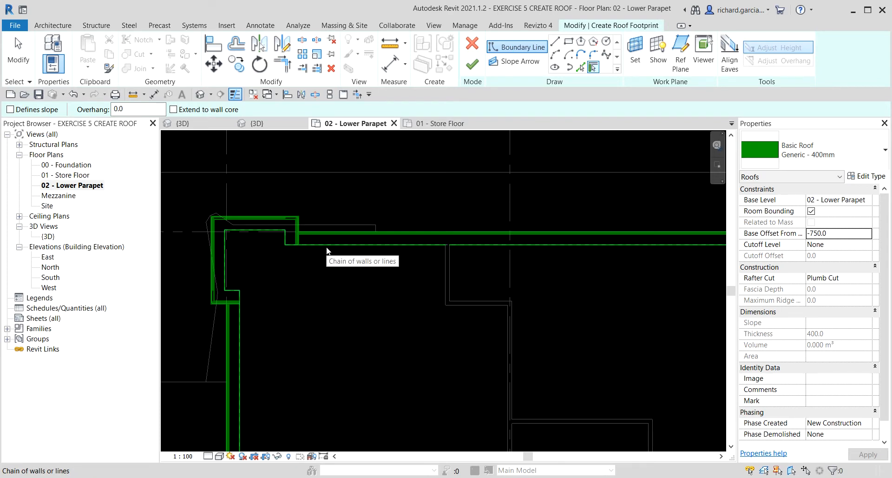
left_click(327, 247)
scroll(327, 279, "down", 3)
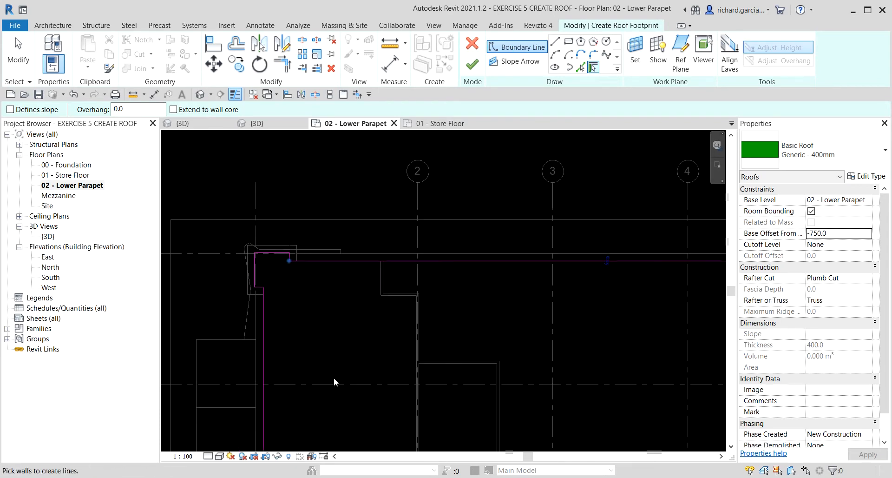
Step: Examine the roof boundary around all building corners, including where it passes the raised entry roof
middle_click_drag(342, 386, 379, 115)
middle_click_drag(371, 370, 388, 157)
scroll(322, 270, "up", 3)
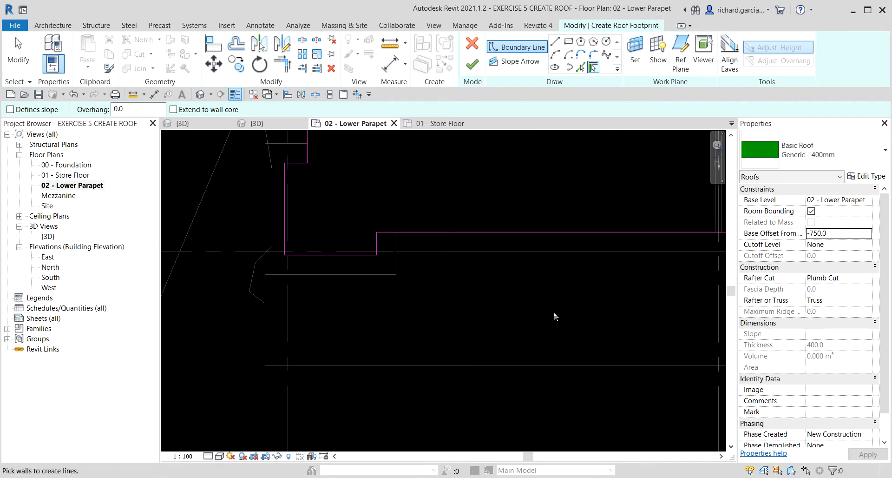
middle_click_drag(581, 310, 112, 301)
scroll(339, 274, "down", 6)
middle_click_drag(539, 289, 451, 311)
scroll(541, 185, "up", 4)
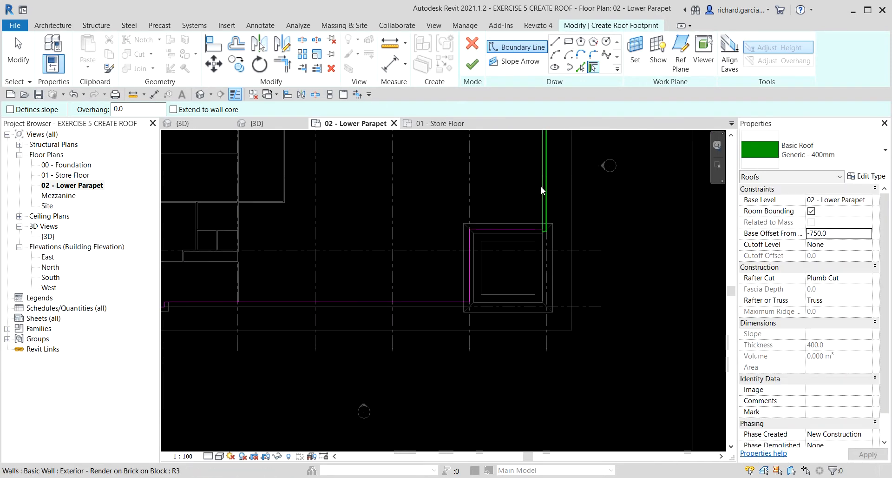
scroll(604, 204, "down", 2)
middle_click_drag(597, 166, 629, 385)
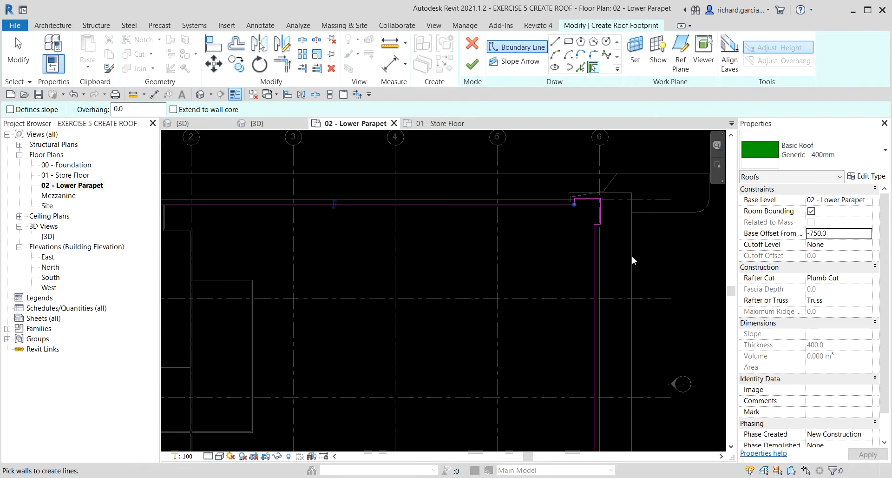
middle_click_drag(365, 302, 459, 310)
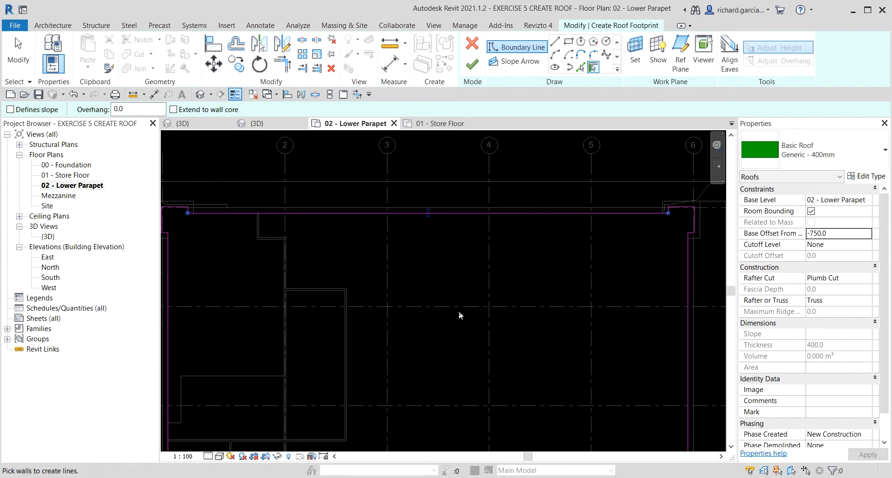
Step: Flip the boundary to the other side of the exterior walls and back to their inner faces
scroll(420, 160, "up", 3)
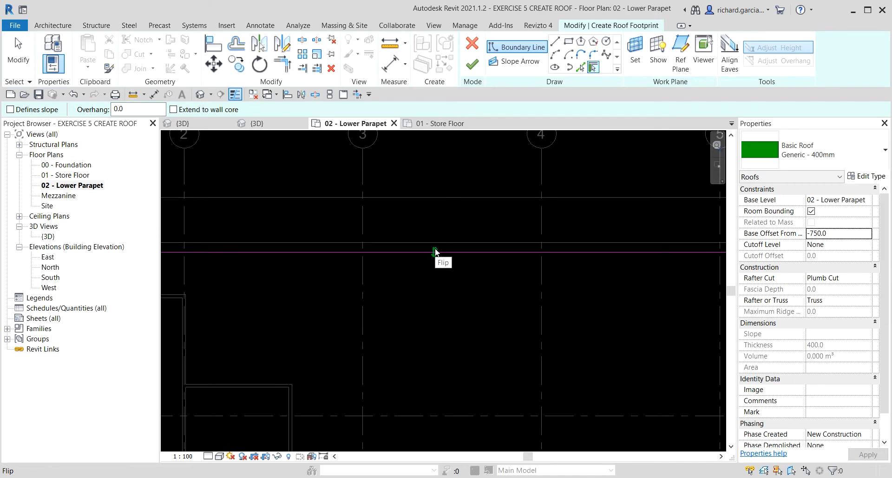
left_click(435, 251)
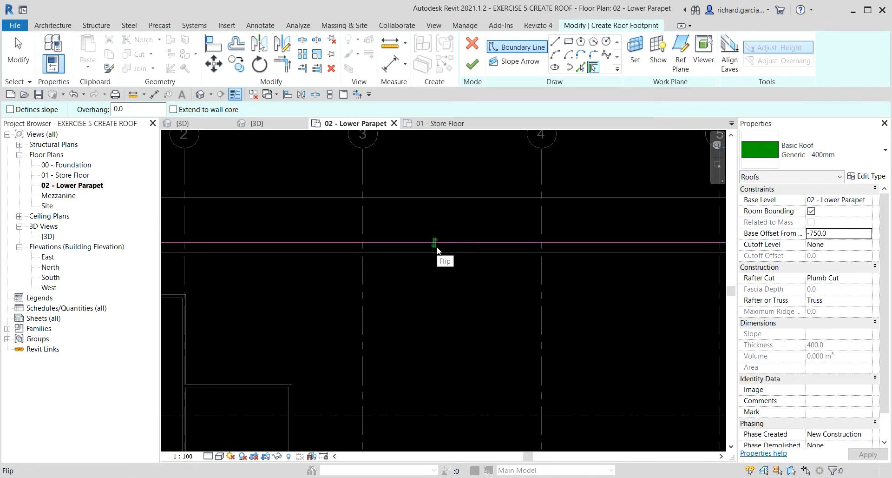
left_click(436, 244)
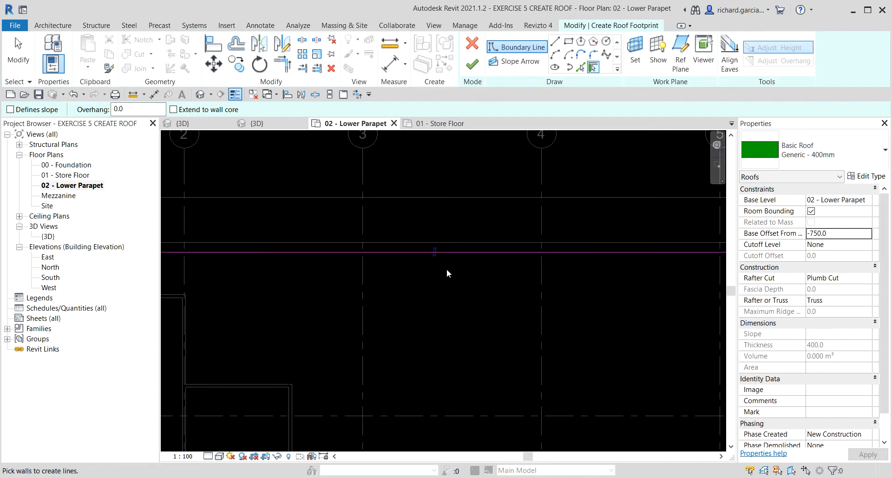
Step: Finish the flat roof's footprint sketch and clear the roof selection
scroll(447, 268, "down", 5)
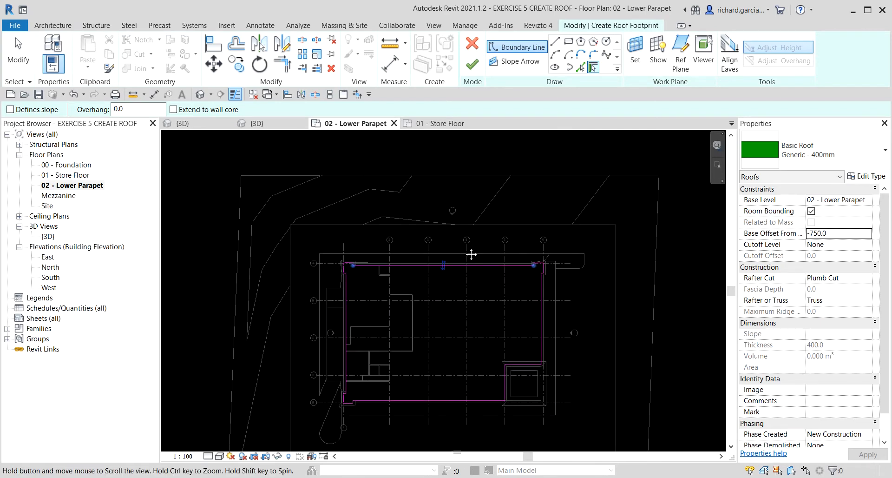
middle_click_drag(470, 253, 407, 198)
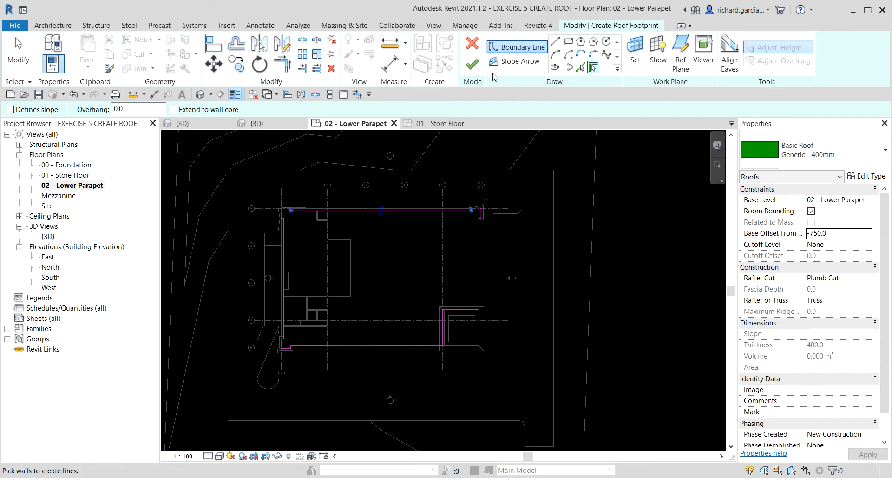
left_click(470, 66)
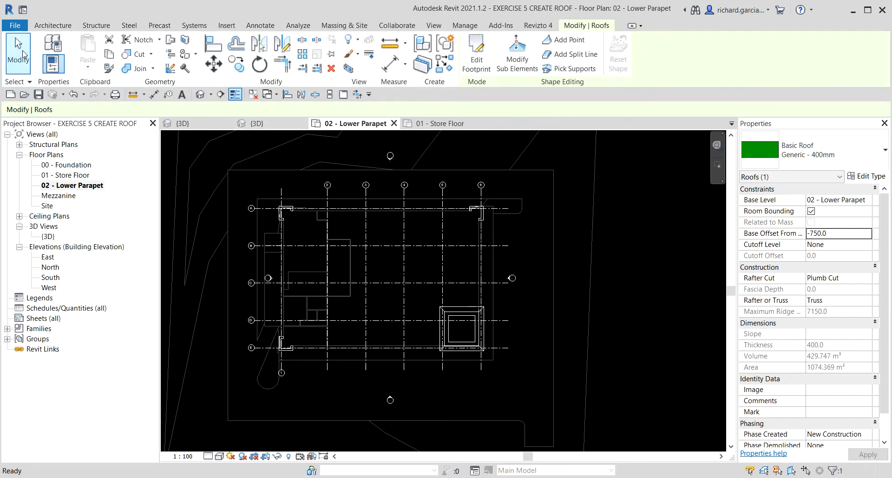
left_click(21, 53)
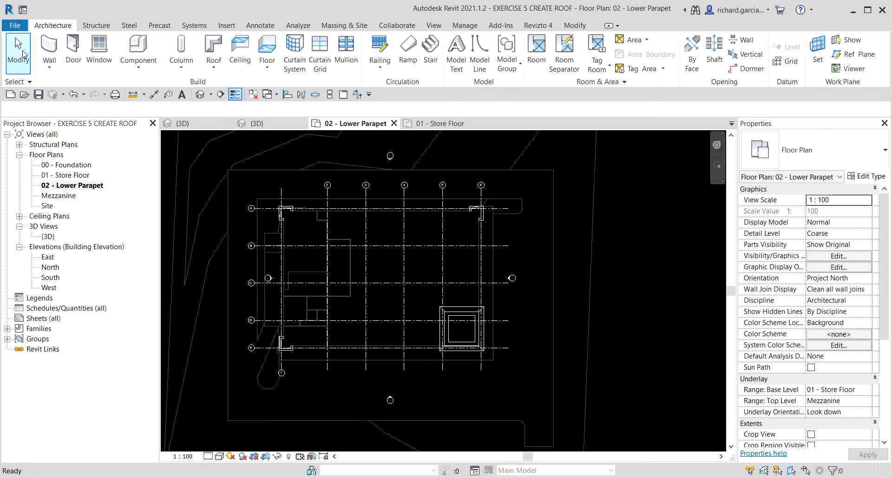
Step: Close the inactive views without saving EXERCISE 4 CREATE FLOOR, and open the default 3D view
left_click(227, 123)
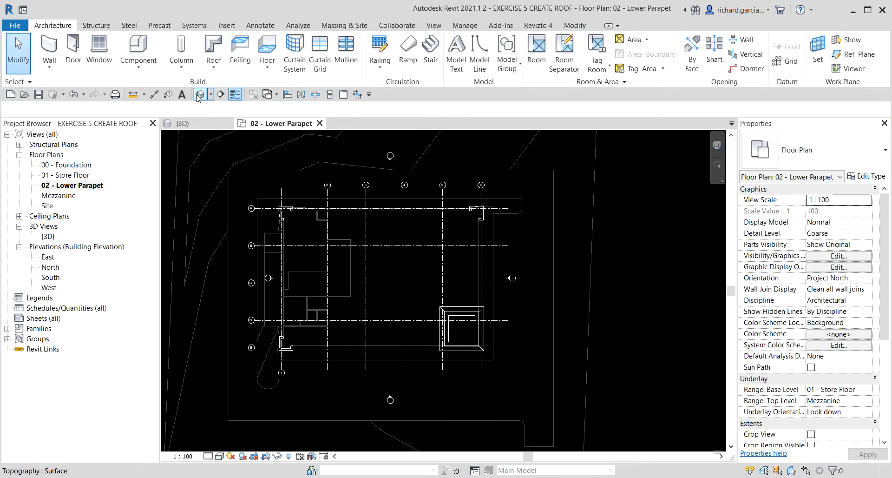
left_click(228, 123)
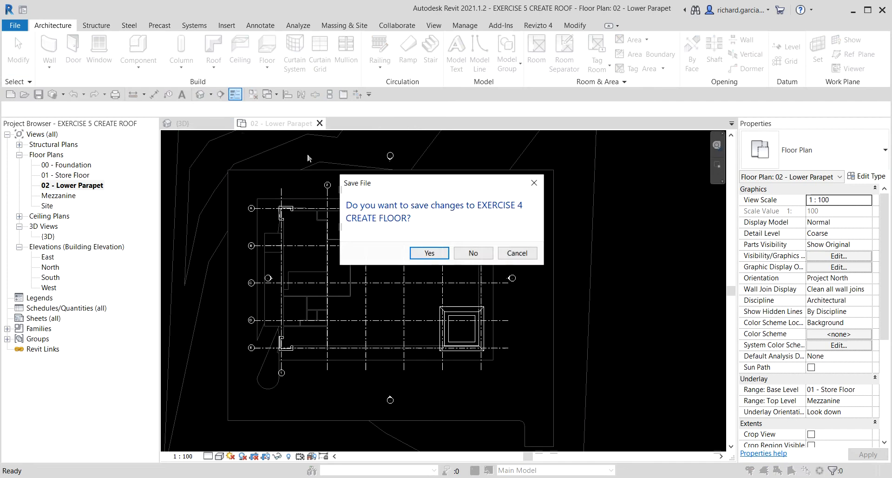
left_click(473, 253)
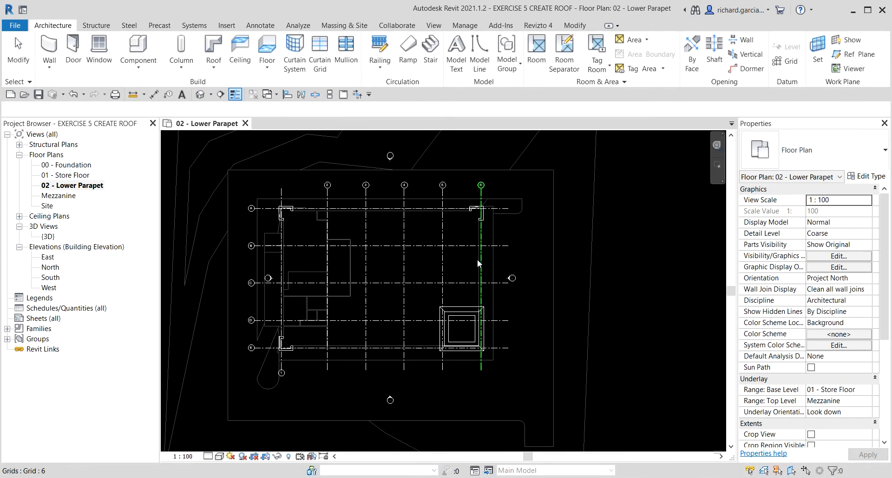
left_click(201, 95)
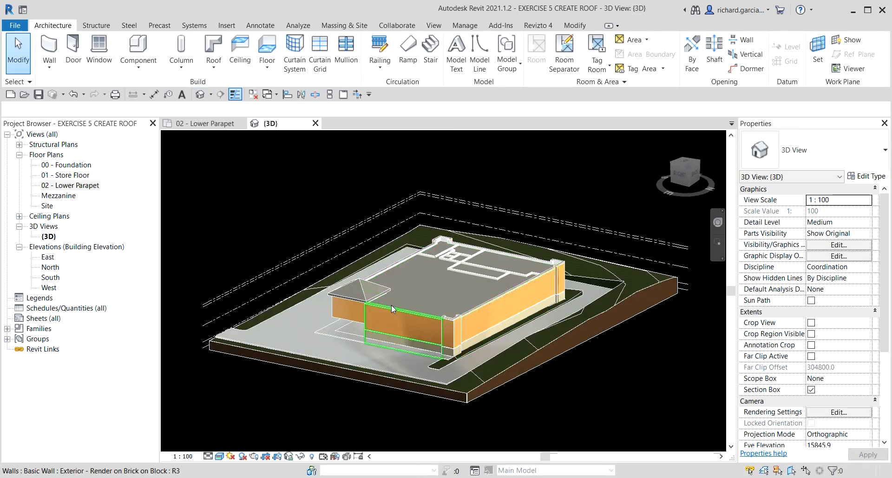
Step: Examine the flat roof from several sides in 3D, focusing on where the interior partition walls meet it
scroll(511, 307, "up", 4)
middle_click_drag(514, 308, 416, 325, "shift")
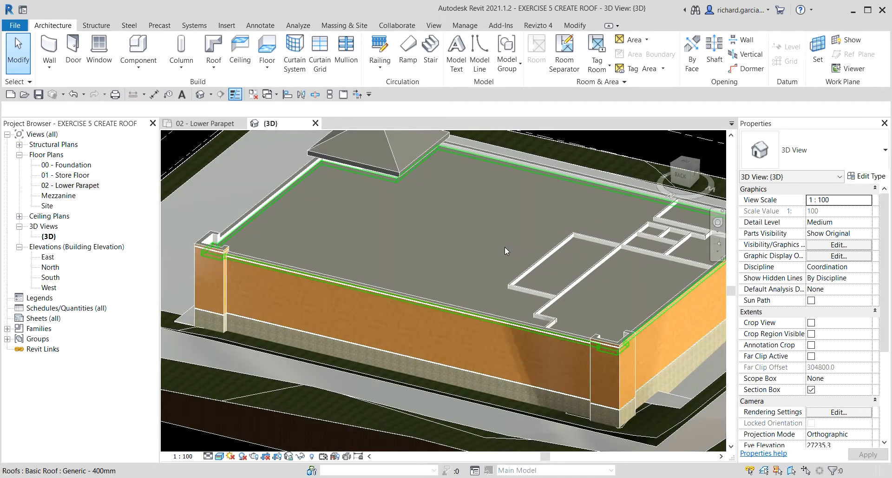
middle_click_drag(542, 200, 549, 277, "shift")
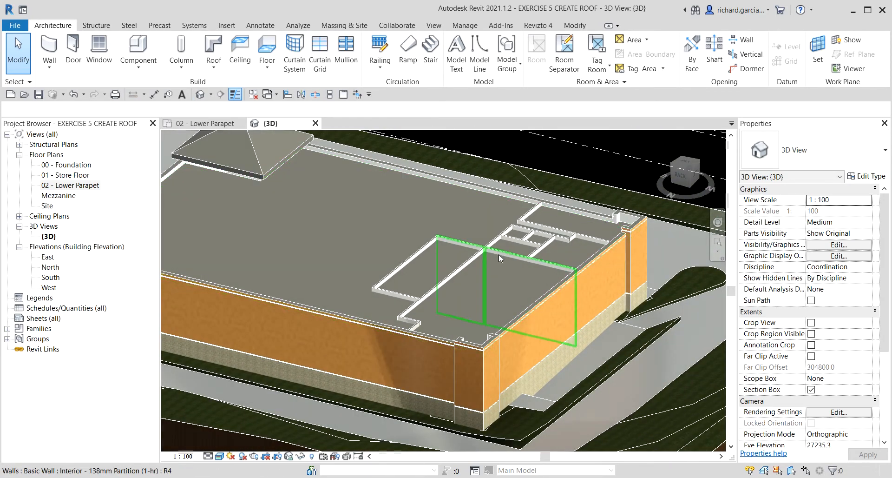
key("ctrl")
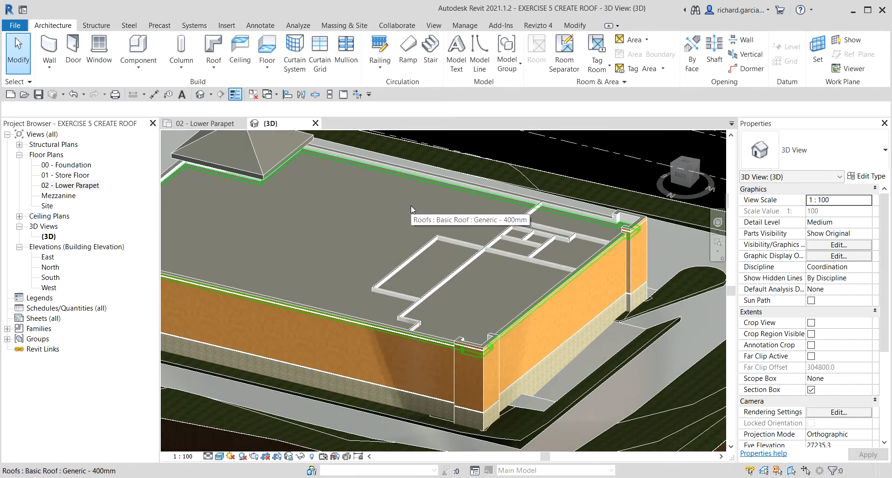
middle_click_drag(375, 233, 513, 271, "shift")
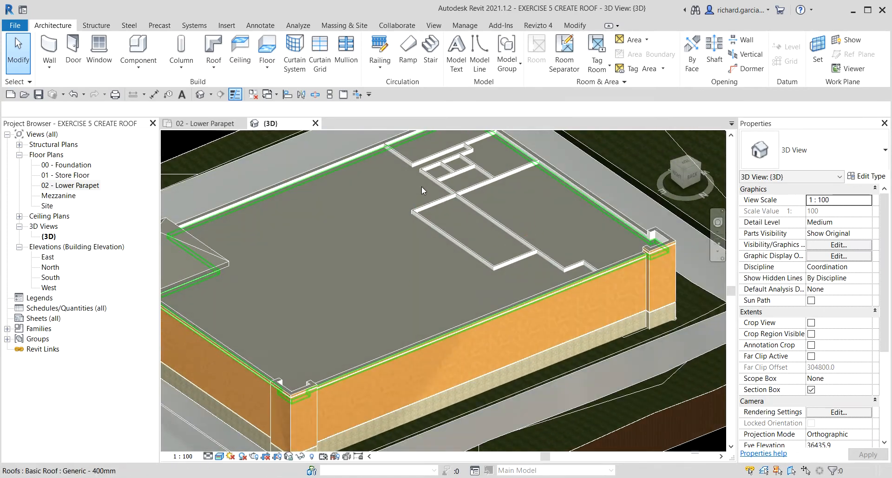
scroll(404, 167, "up", 4)
middle_click_drag(432, 253, 403, 302)
scroll(375, 264, "down", 1)
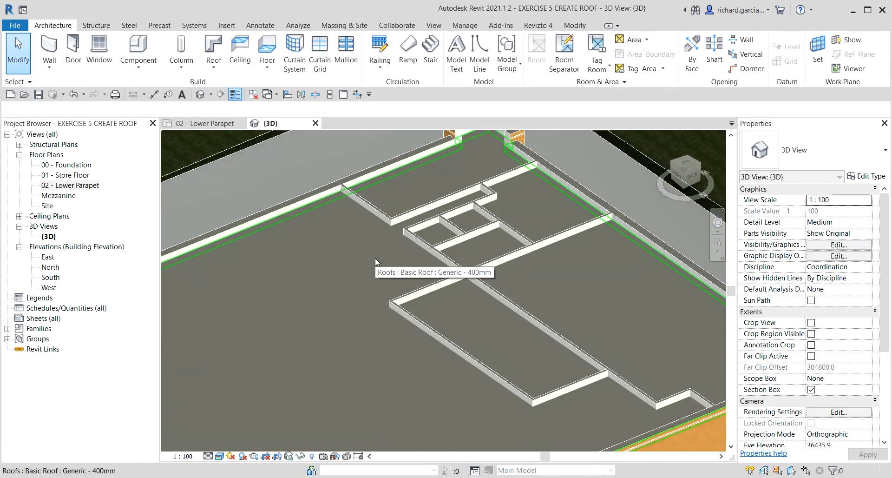
Step: Try to attach the tops of all visible Interior - 138mm Partition (1-hr) walls to the flat roof
left_click(428, 287)
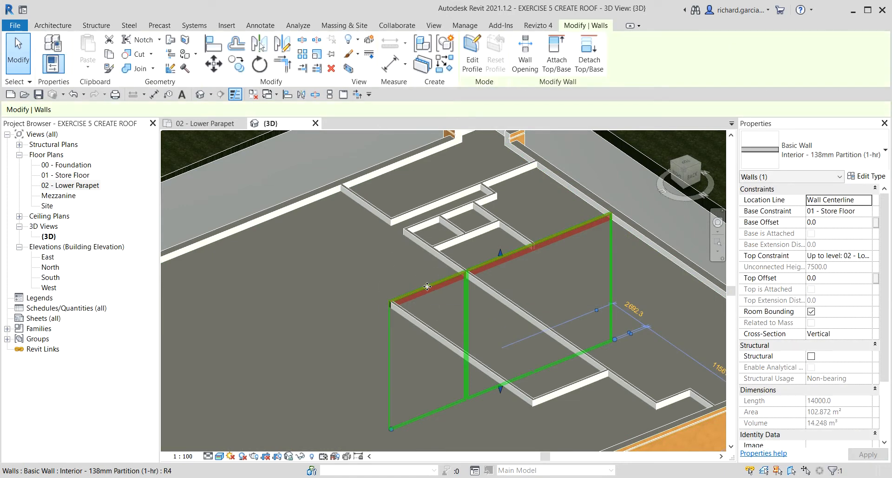
right_click(428, 287)
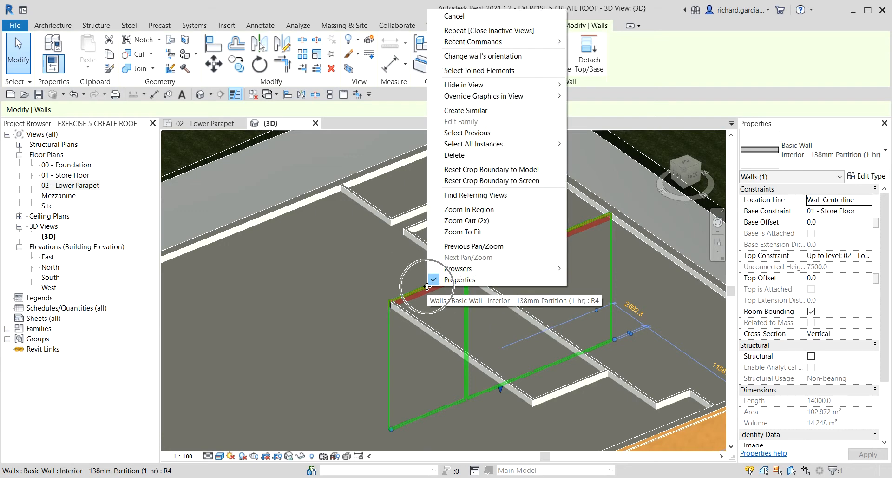
mouse_move(534, 144)
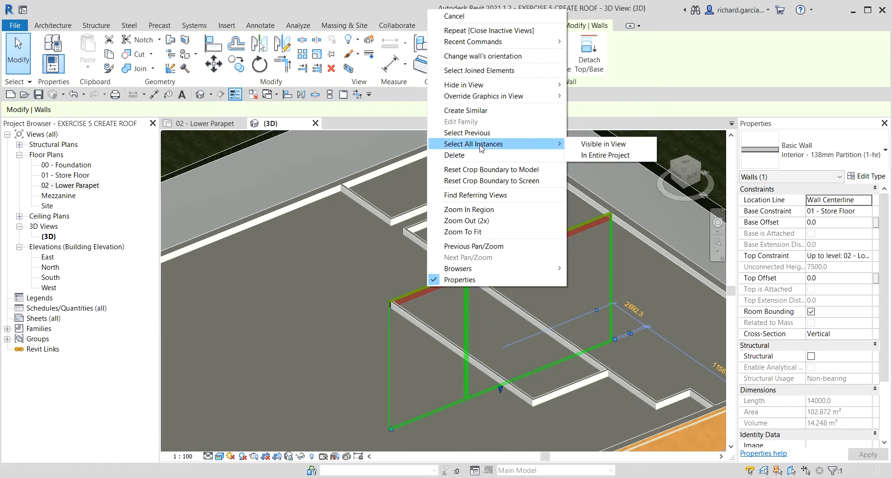
left_click(604, 145)
scroll(488, 216, "down", 5)
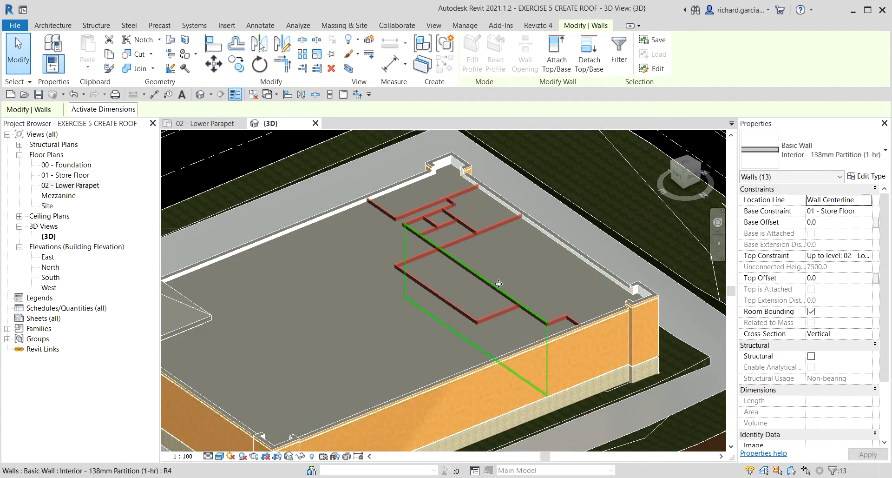
left_click(557, 52)
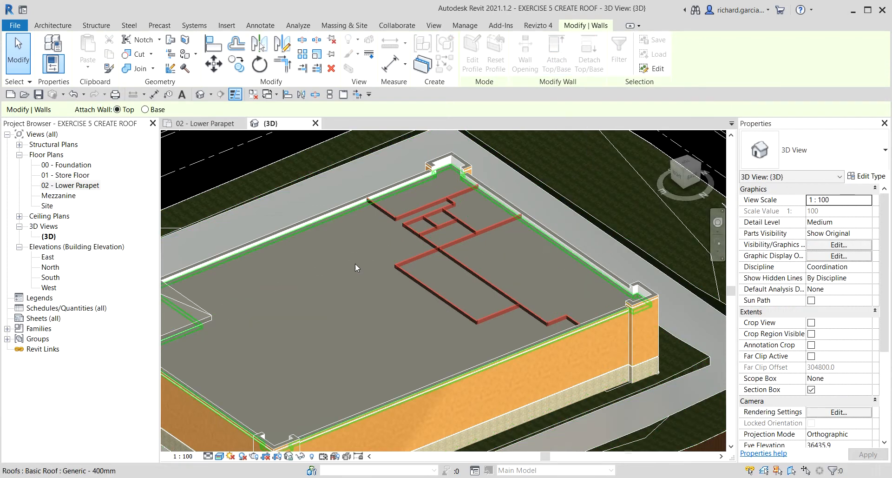
left_click(345, 285)
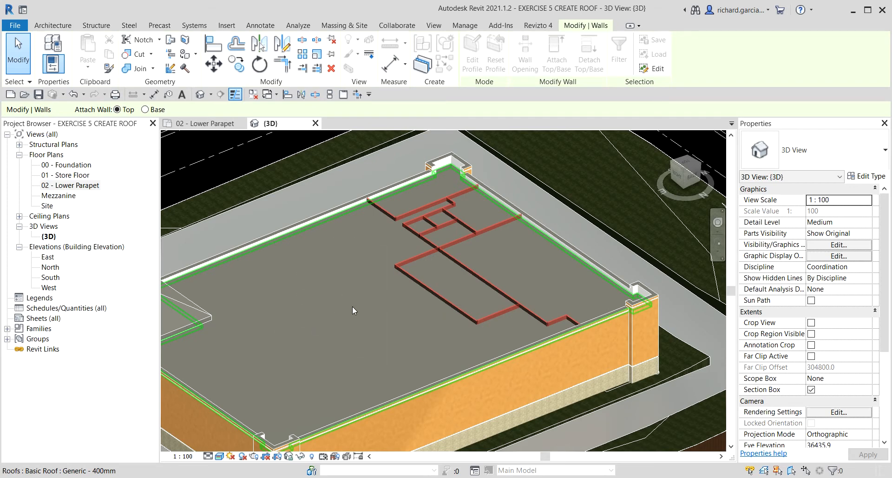
Step: Enable selecting elements by face, test it on the flat roof's surface, and clear the selection
left_click(791, 470)
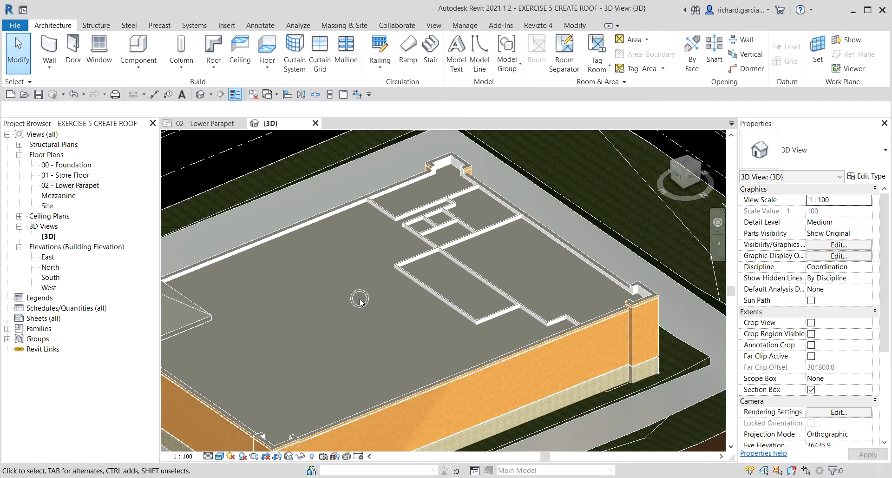
left_click(792, 471)
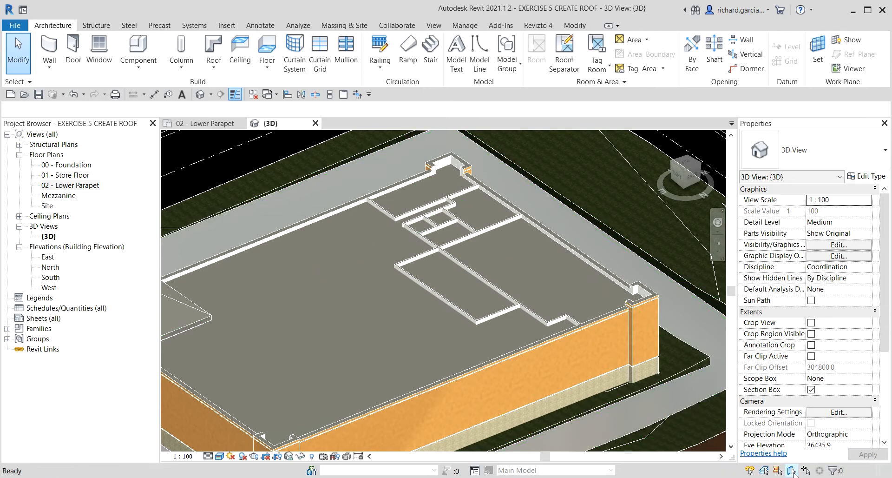
left_click(339, 299)
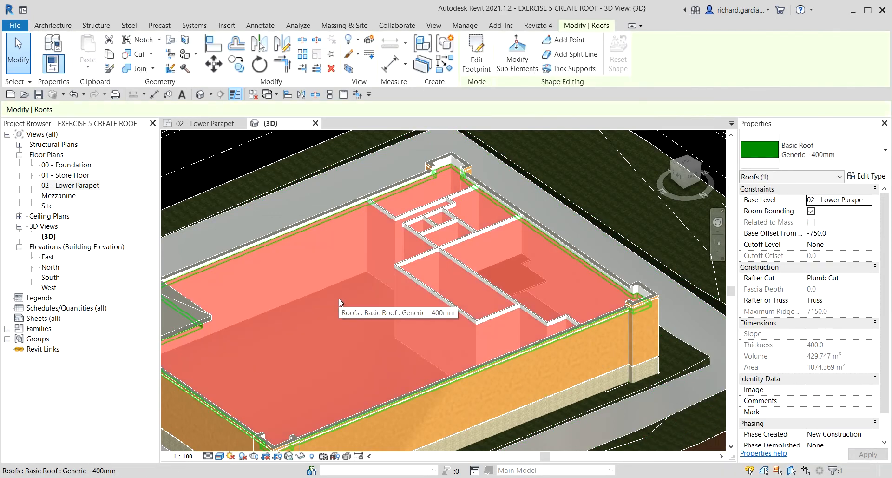
left_click(17, 46)
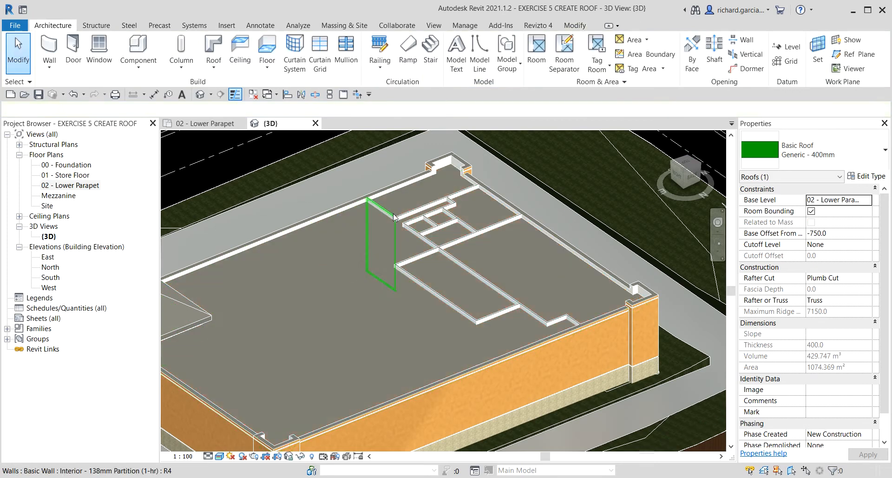
Step: Attach the tops of all visible Interior - 138mm Partition (1-hr) walls to the flat roof and clear the selection
left_click(414, 260)
right_click(415, 260)
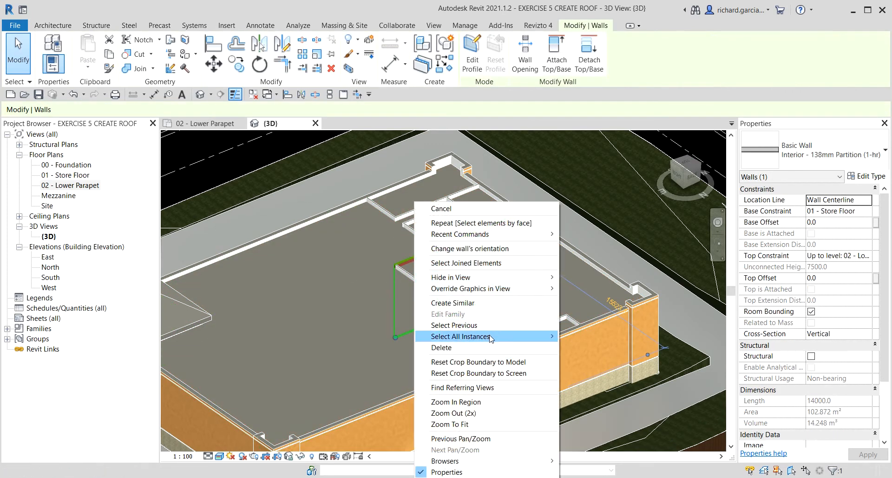
mouse_move(501, 341)
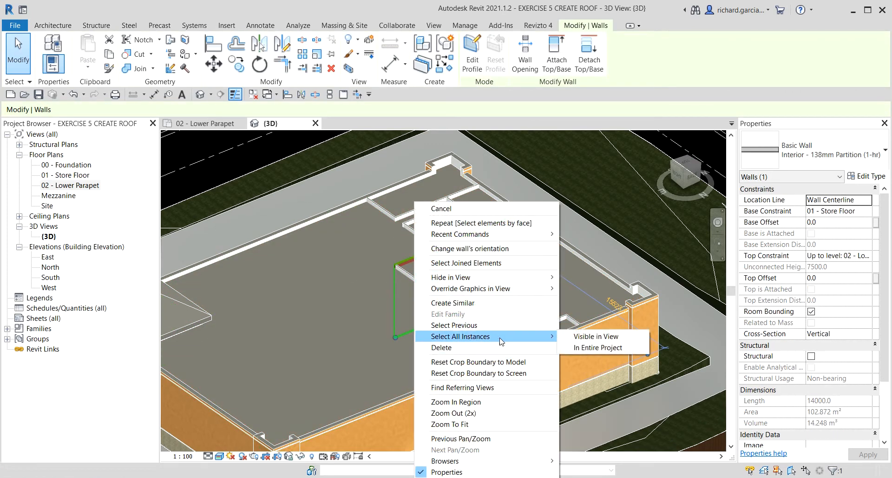
left_click(596, 336)
left_click(558, 47)
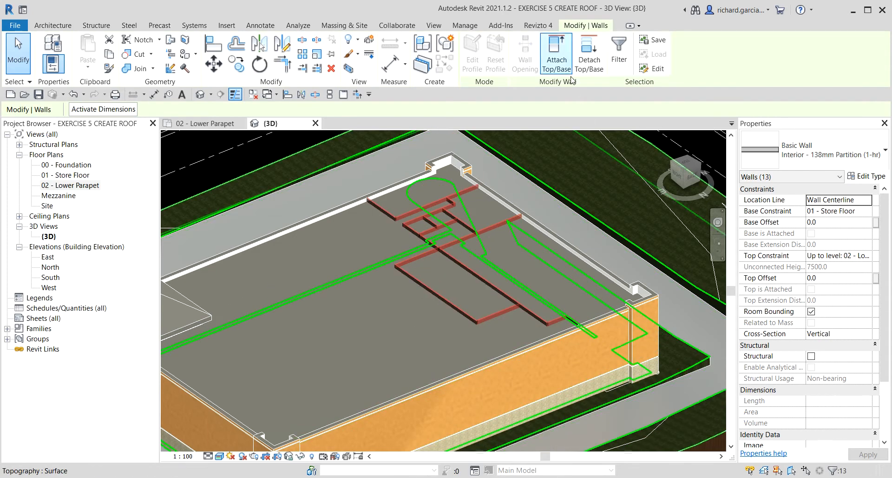
left_click(356, 305)
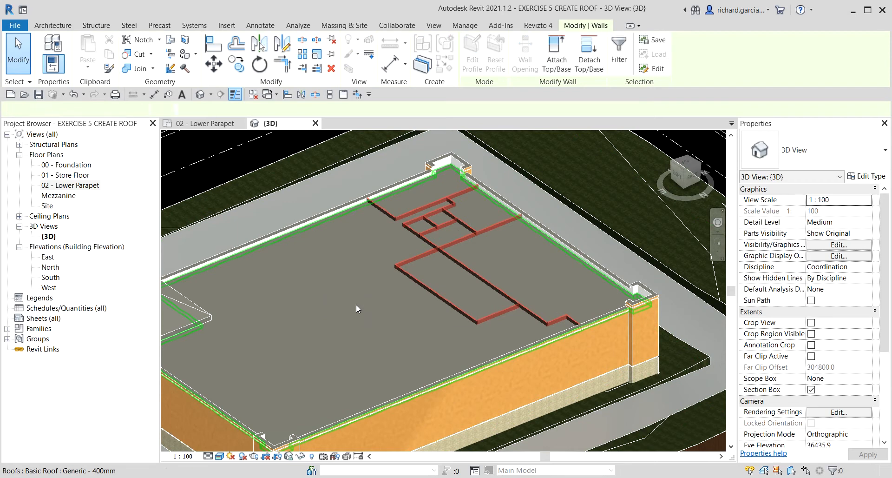
left_click(19, 52)
scroll(325, 283, "down", 3)
mouse_move(366, 319)
middle_mouse_down("shift")
mouse_move(365, 284)
mouse_move(233, 282)
mouse_move(180, 293)
mouse_move(502, 303)
mouse_move(374, 306)
mouse_move(371, 328)
middle_mouse_up("shift")
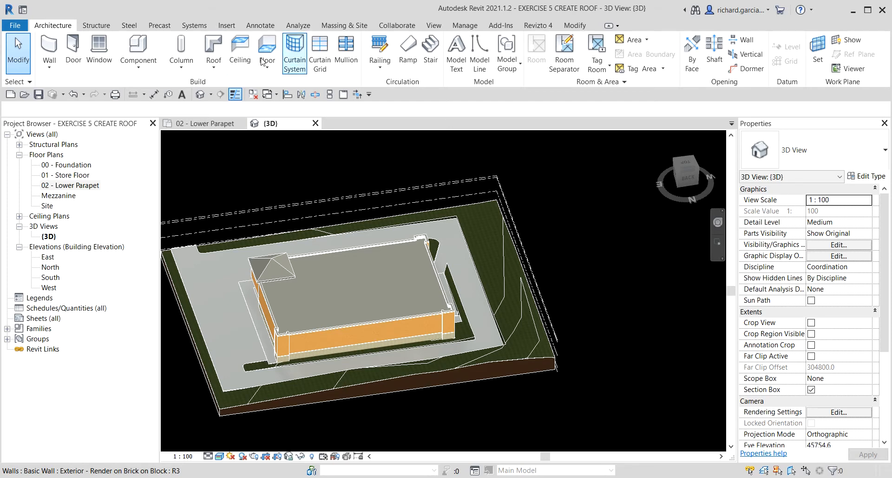
Step: Close the inactive views and open the EXERCISE 6 PLACE DOORS project from the Revit Architecture 2021 folder
left_click(253, 94)
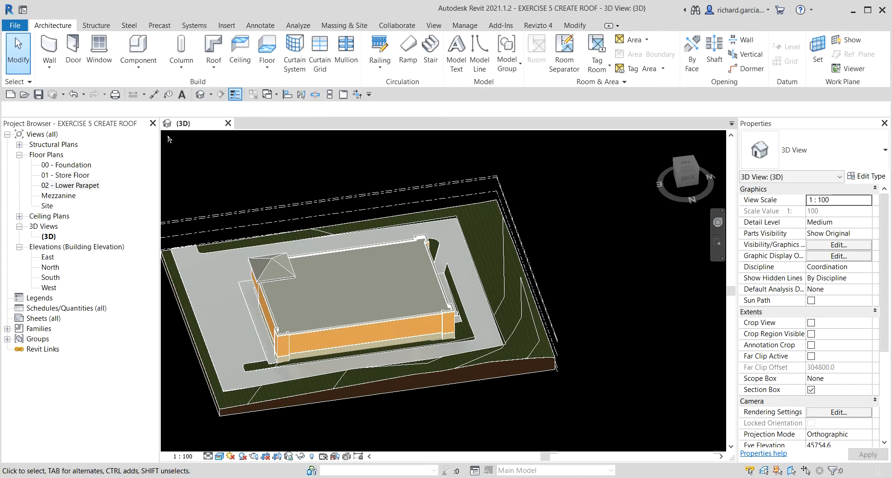
left_click(24, 94)
left_click(231, 206)
scroll(231, 206, "down", 3)
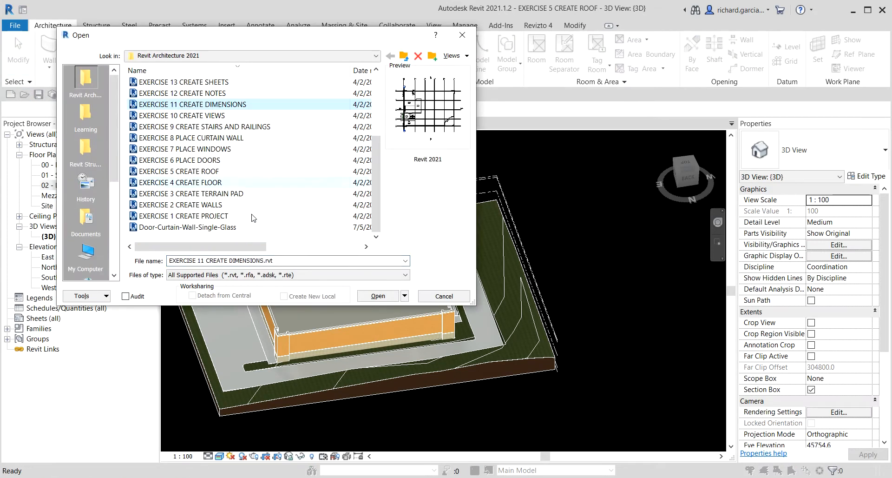
double_click(204, 160)
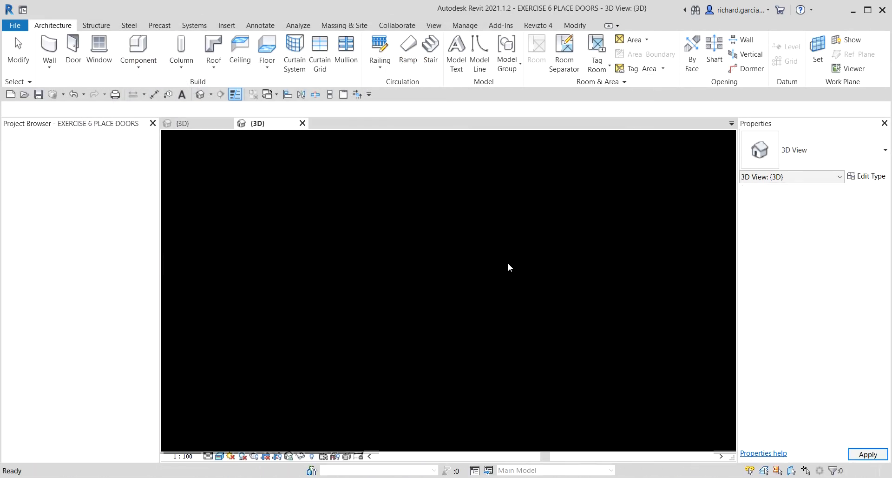
middle_click_drag(438, 390, 483, 321, "shift")
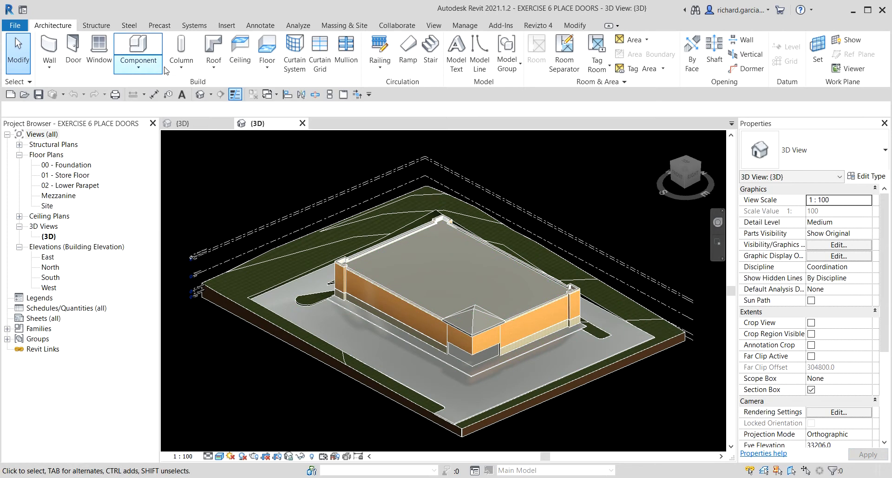
Step: Open the 01 - Store Floor plan view
double_click(76, 175)
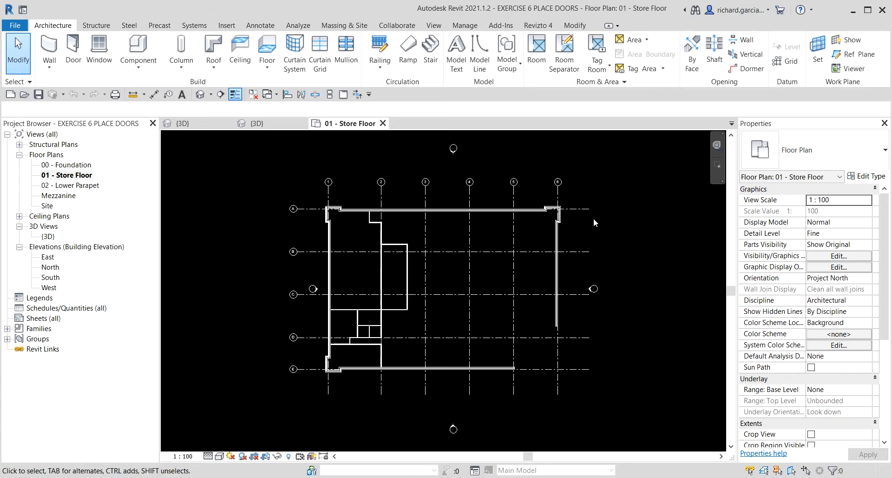
middle_click_drag(593, 218, 657, 221)
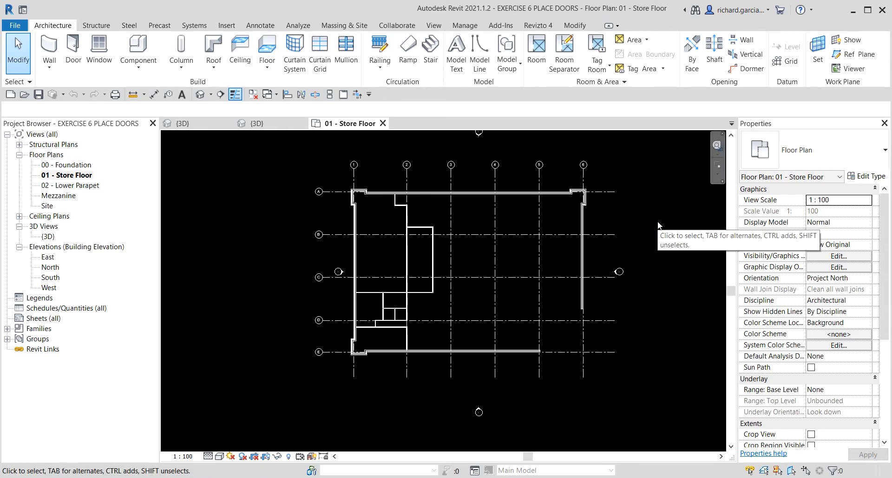
middle_click_drag(658, 226, 629, 248)
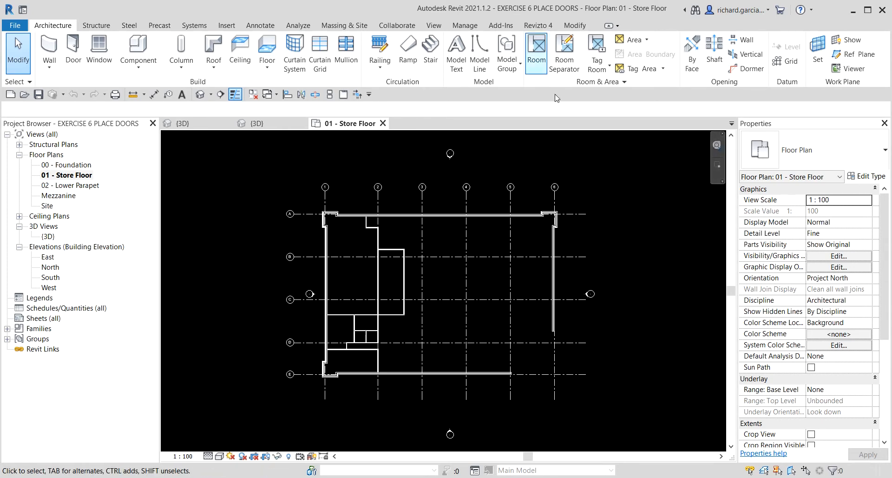
Step: Load the families M_Door-Exterior-Double, M_Door-Overhead-Sectional, M_Door-Passage-Double-Flush-Dbl_Acting and M_Door-Passage-Single-Flush from the Revit Architecture 2021 folder
left_click(224, 27)
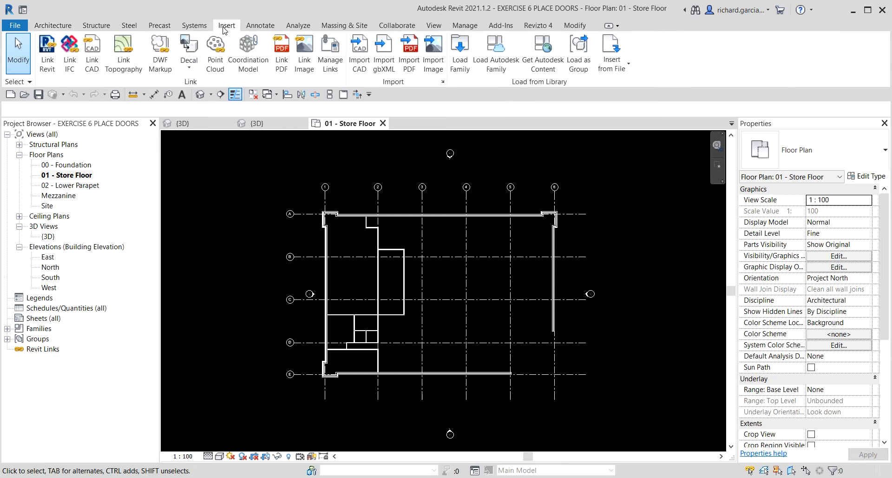
left_click(464, 55)
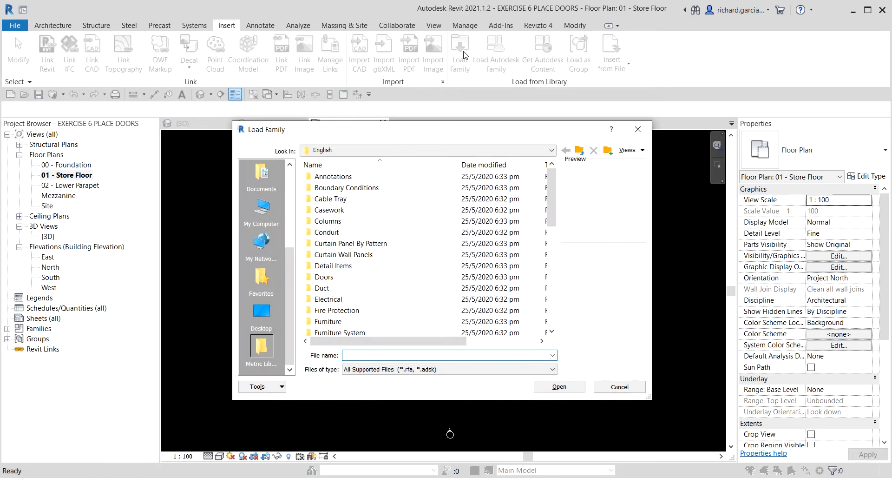
scroll(263, 261, "up", 5)
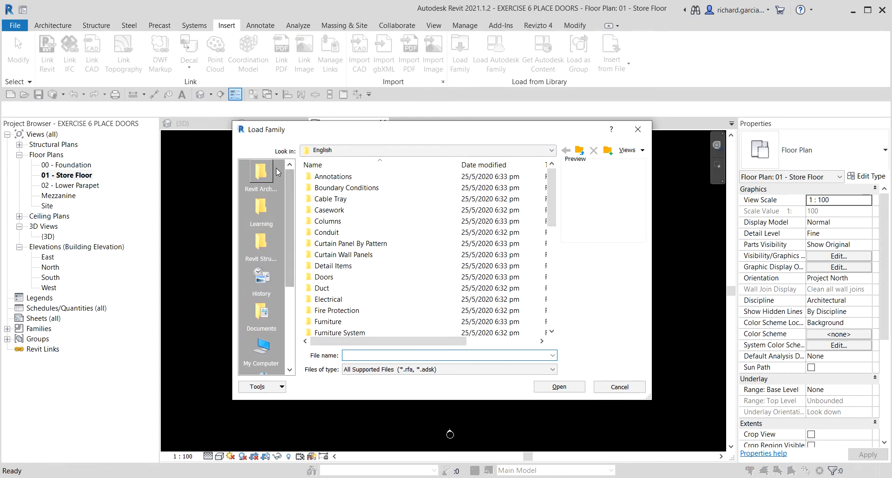
left_click(261, 172)
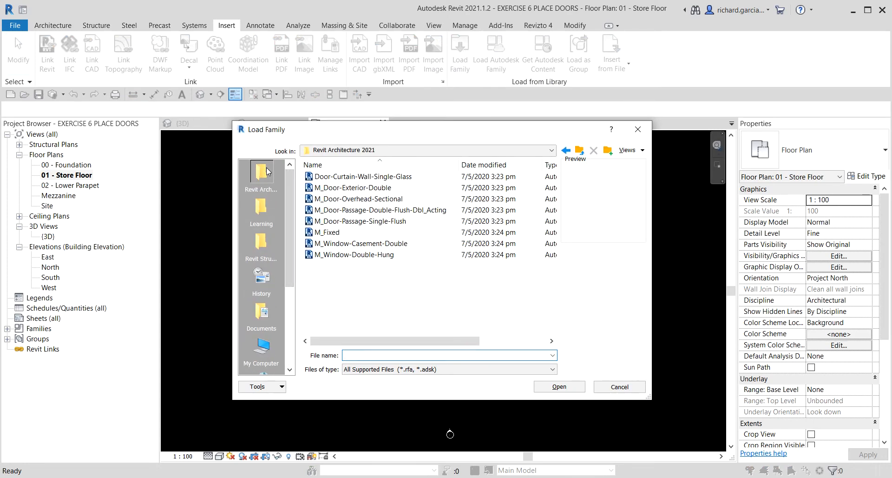
left_click(363, 188)
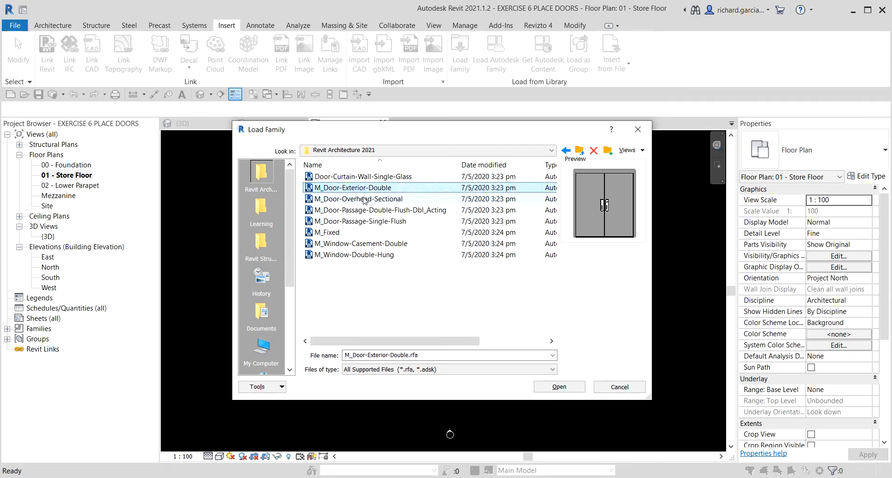
left_click(364, 200)
left_click(362, 211)
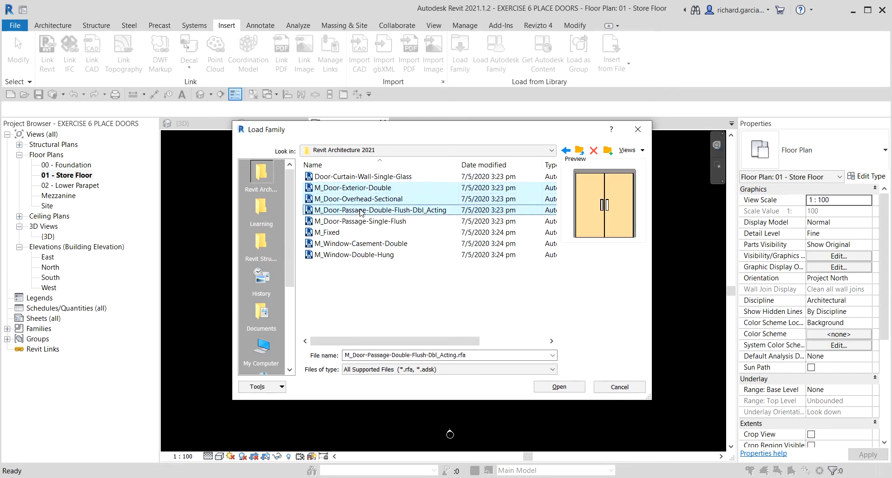
left_click(363, 222)
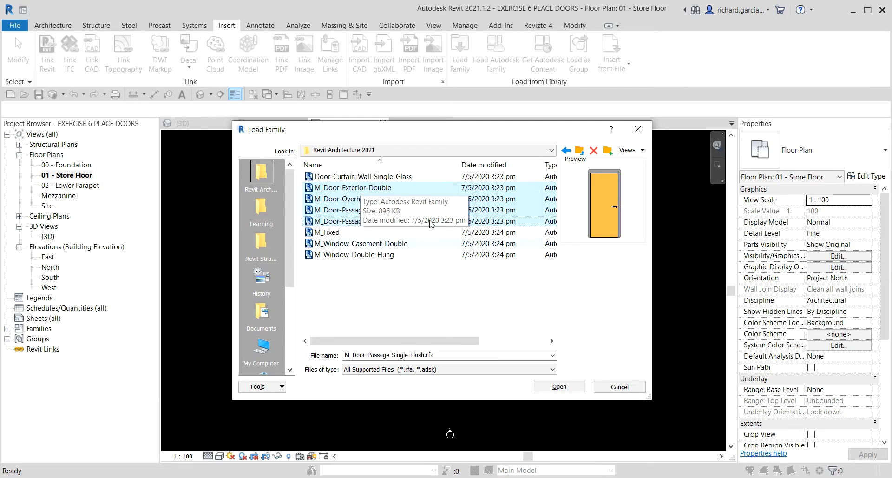
left_click(552, 387)
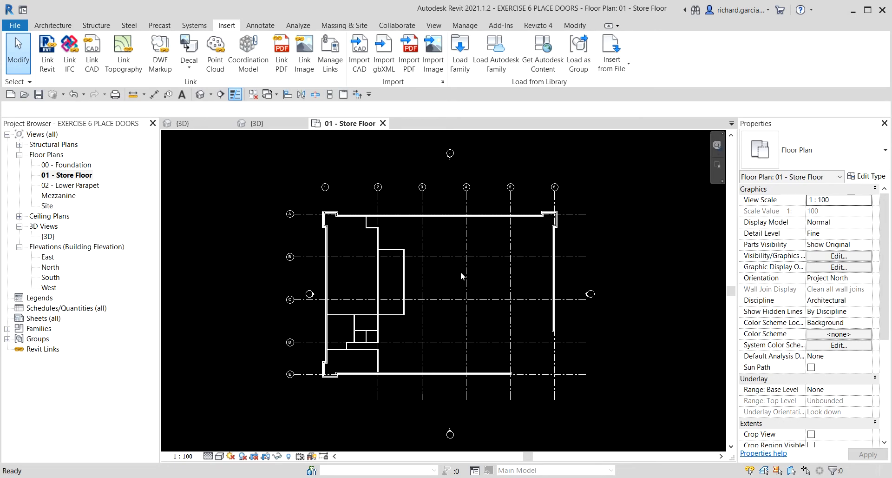
Step: Place an M_Door-Passage-Double-Flush-Dbl_Acting 1800 x 2000mm door in the short horizontal partition beside grid 2, just below grid A
left_click(52, 26)
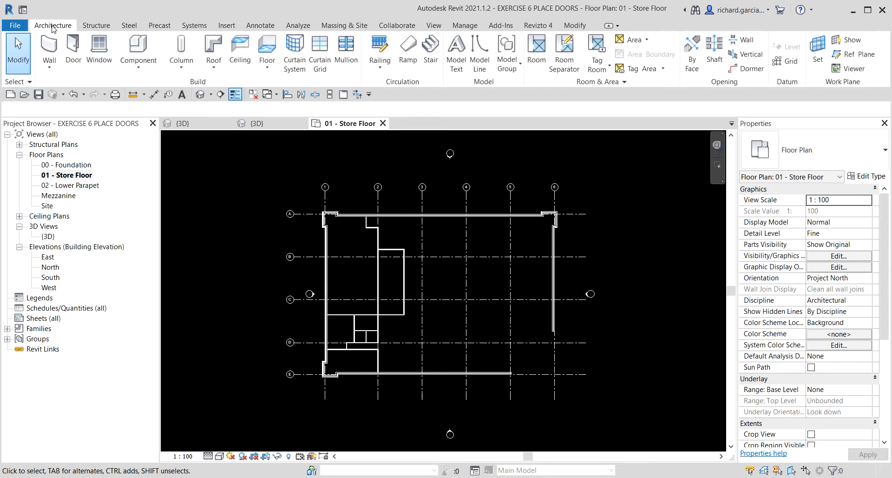
left_click(73, 47)
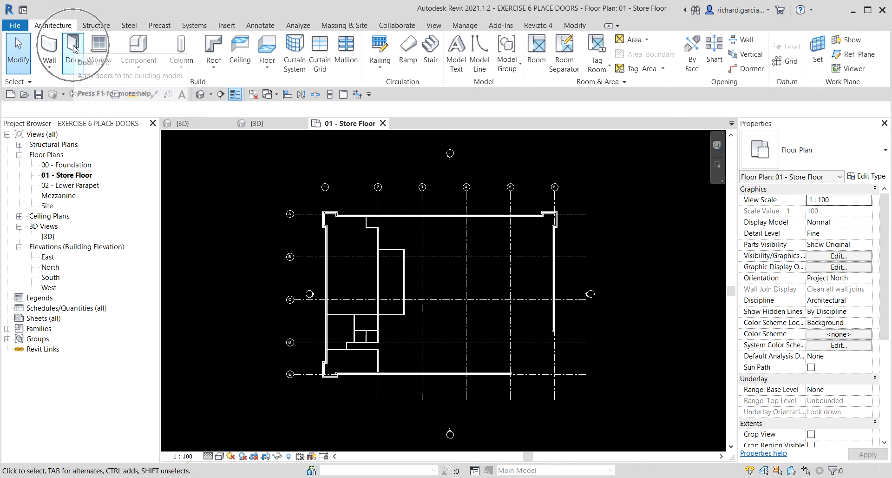
left_click(74, 46)
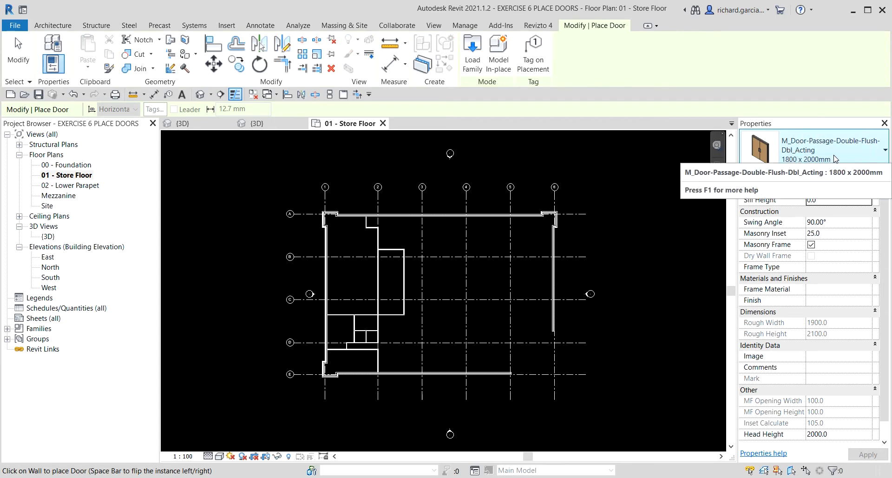
scroll(383, 217, "up", 6)
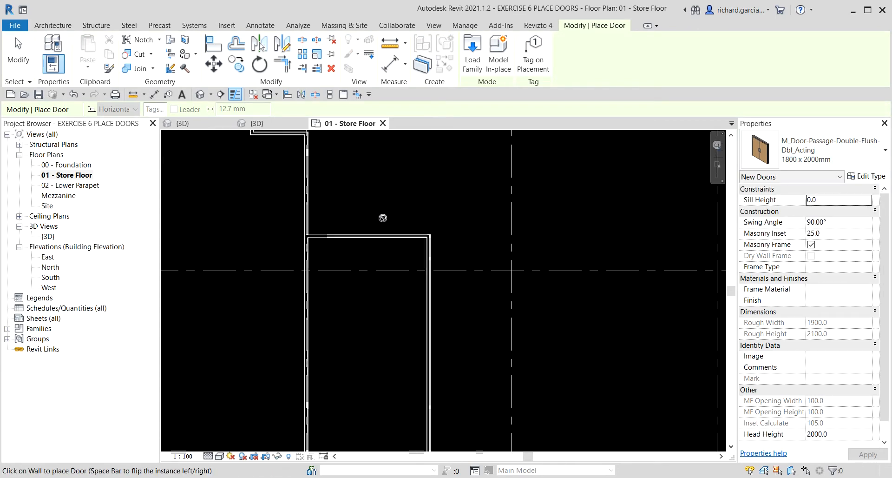
scroll(382, 217, "up", 3)
middle_click_drag(376, 222, 490, 395)
scroll(441, 320, "down", 1)
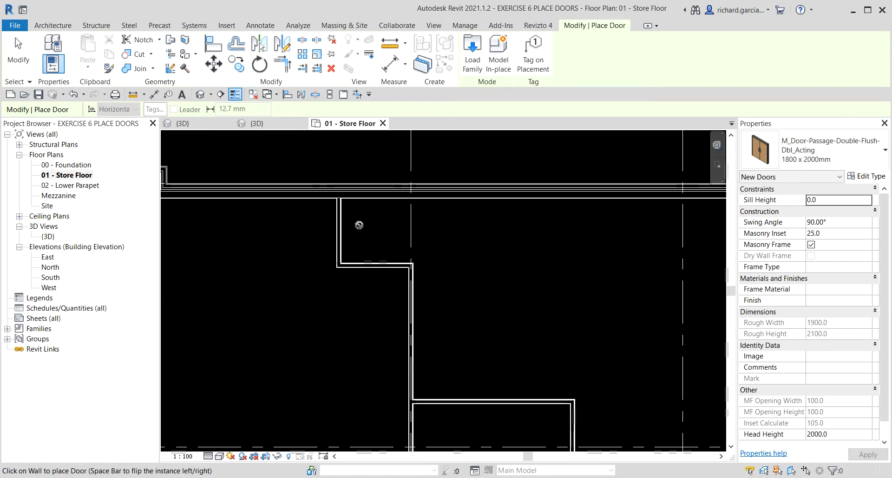
scroll(359, 225, "up", 3)
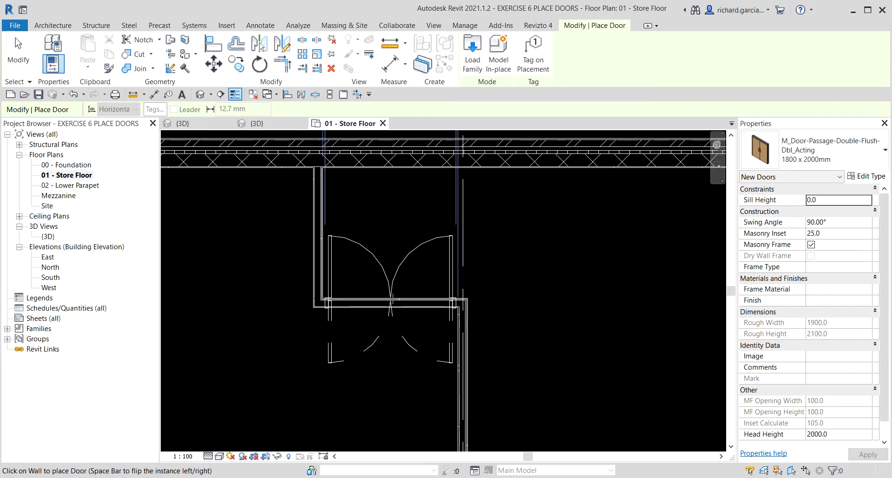
left_click(392, 298)
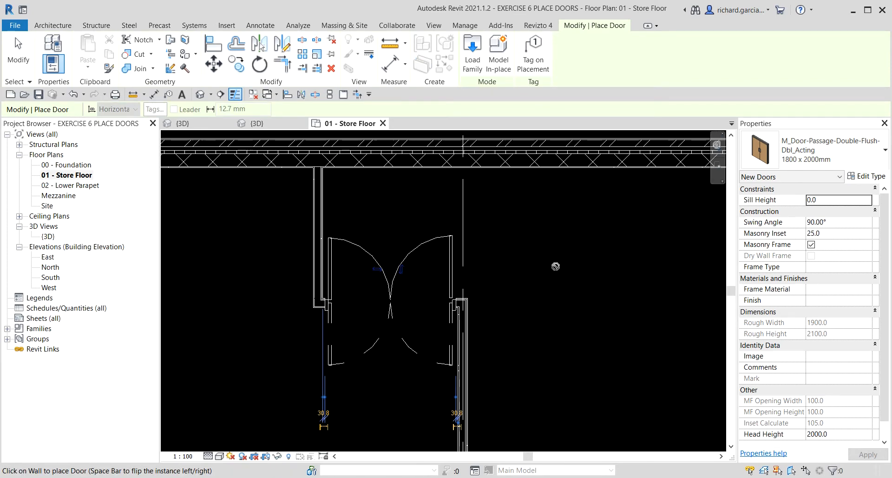
Step: Place an outward-swinging M_Door-Exterior-Double 1800 x 2000mm door in the exterior wall on grid A, opposite the double-acting passage door
scroll(556, 266, "down", 2)
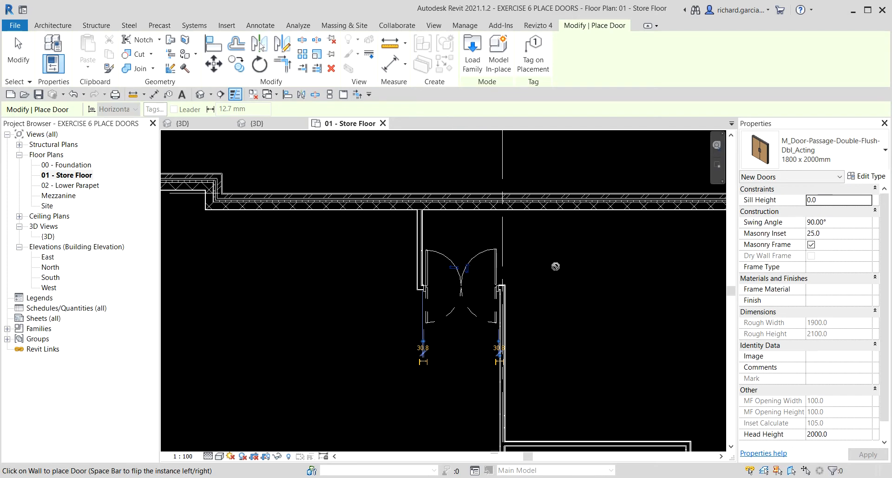
middle_click_drag(556, 266, 490, 243)
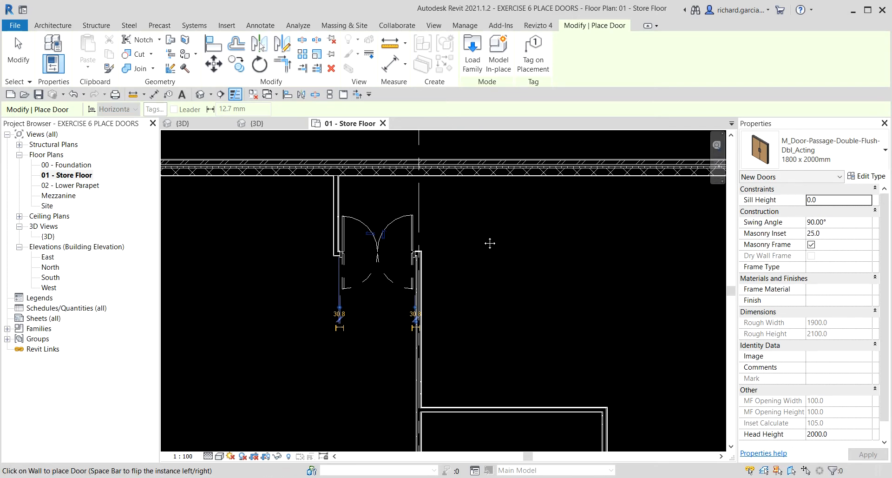
left_click(865, 157)
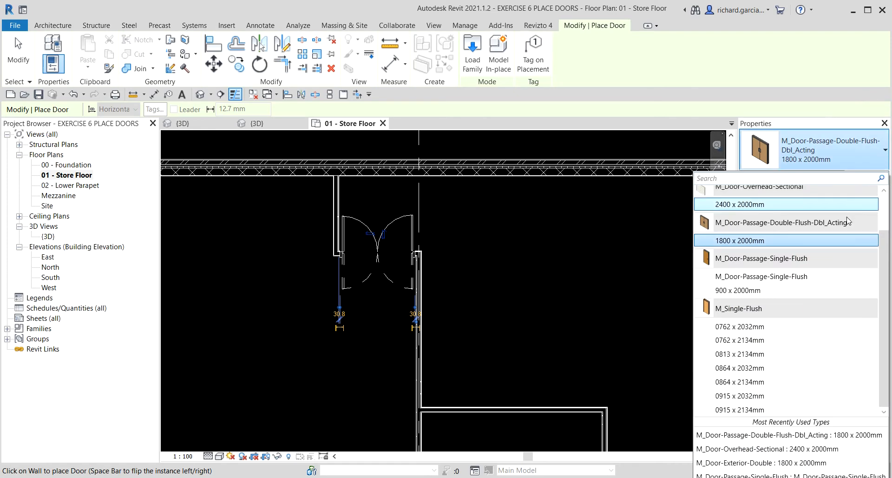
scroll(830, 255, "up", 1)
mouse_move(760, 216)
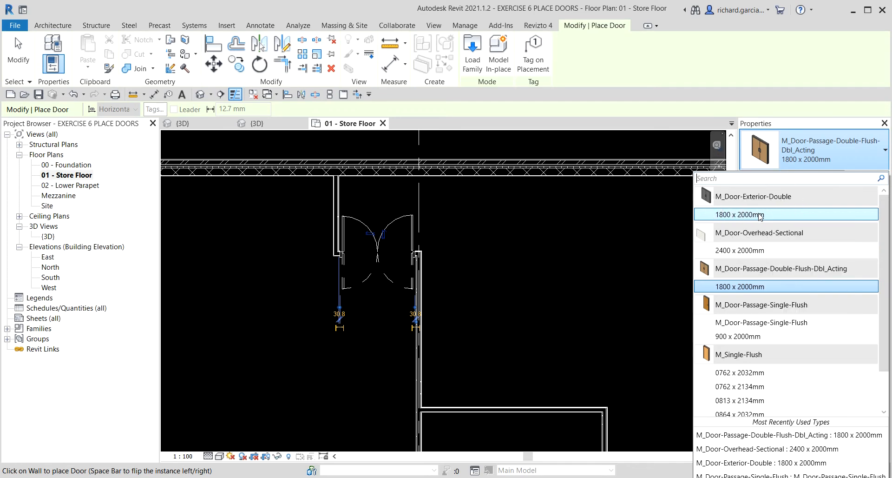
left_click(760, 215)
middle_click_drag(508, 255, 518, 330)
scroll(402, 237, "up", 2)
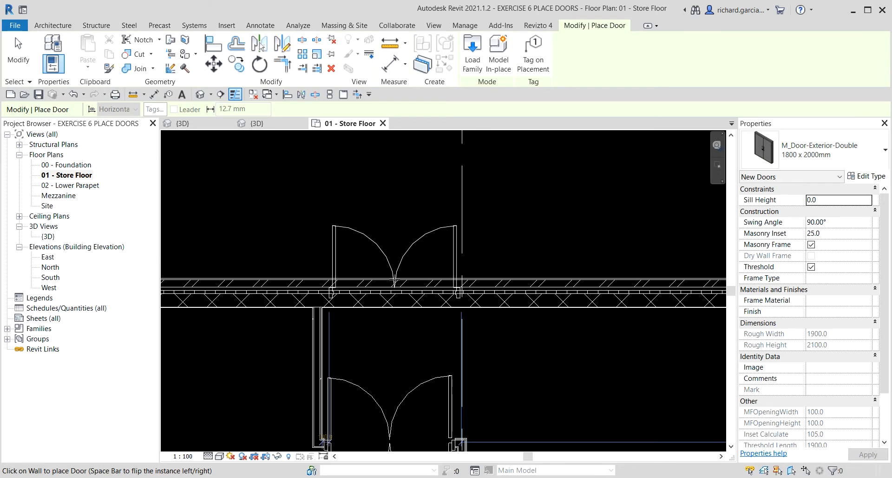
left_click(394, 284)
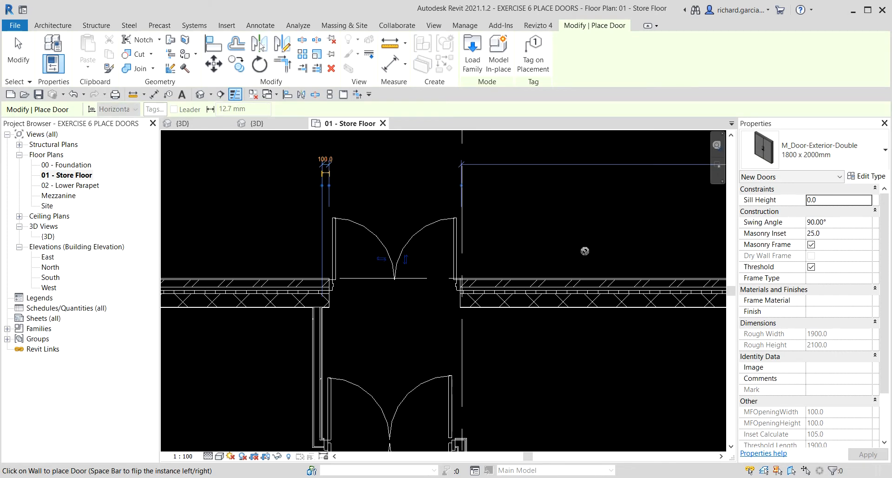
Step: Try to place an M_Door-Exterior-Double door in the exterior wall on grid 1, directly against the corner jog near grid A
scroll(398, 242, "down", 9)
scroll(327, 307, "up", 3)
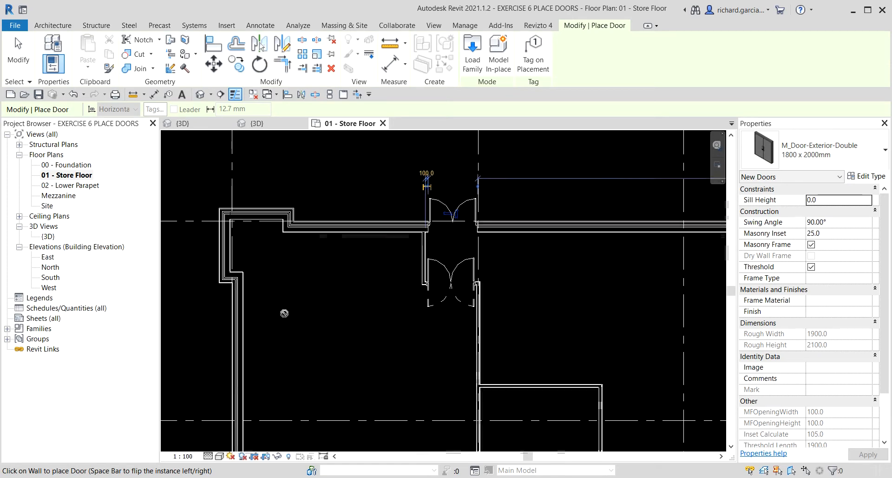
scroll(285, 313, "up", 2)
middle_click_drag(296, 312, 445, 281)
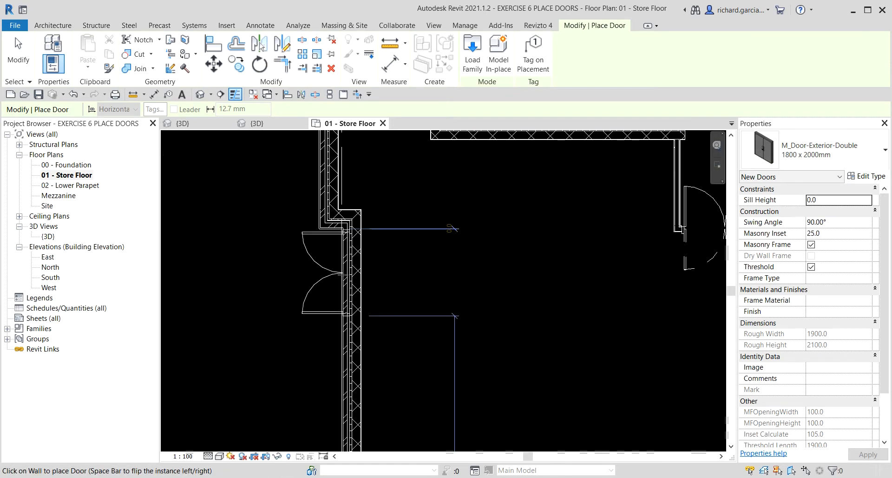
left_click(343, 274)
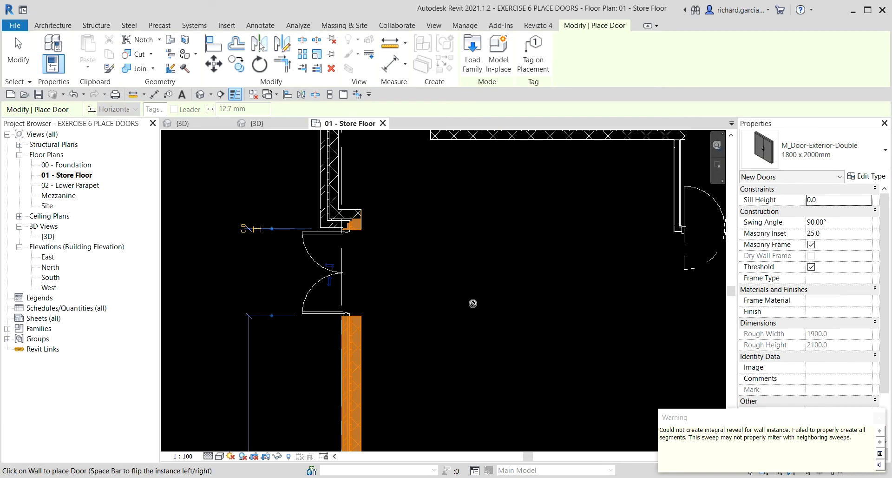
left_click(73, 94)
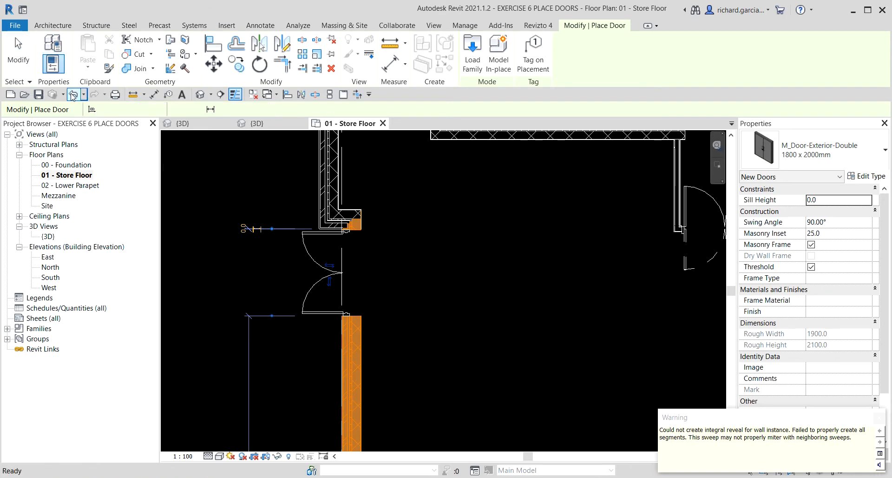
Step: Place an outward-swinging exterior double door in the exterior wall on grid 1, about 200 mm from the corner jog near grid A
scroll(417, 265, "down", 2)
middle_click_drag(472, 271, 377, 229)
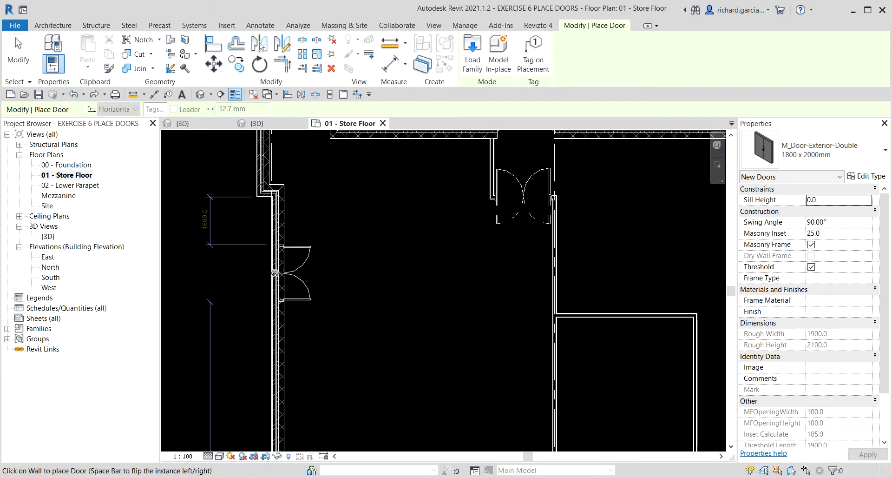
left_click(277, 231)
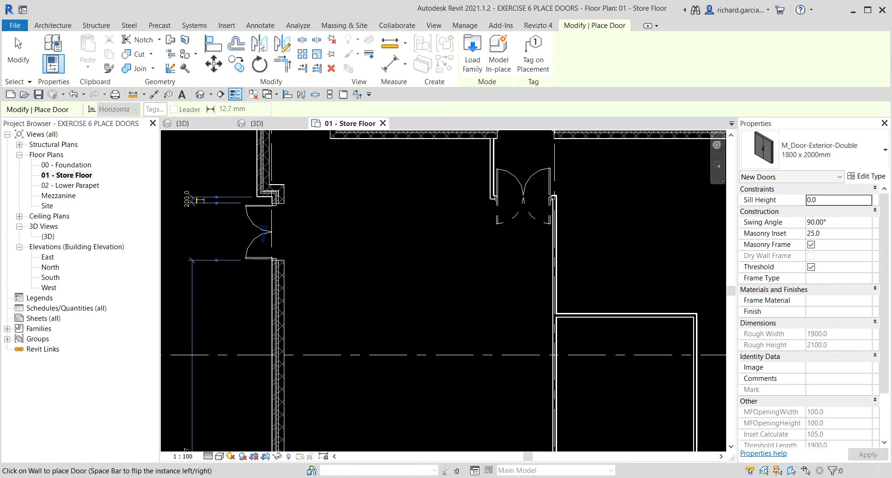
Step: Place two M_Door-Passage-Single-Flush 900 x 2000mm doors in the horizontal partition below grid C, on both sides of the intersecting partition and hinged toward it
left_click(840, 151)
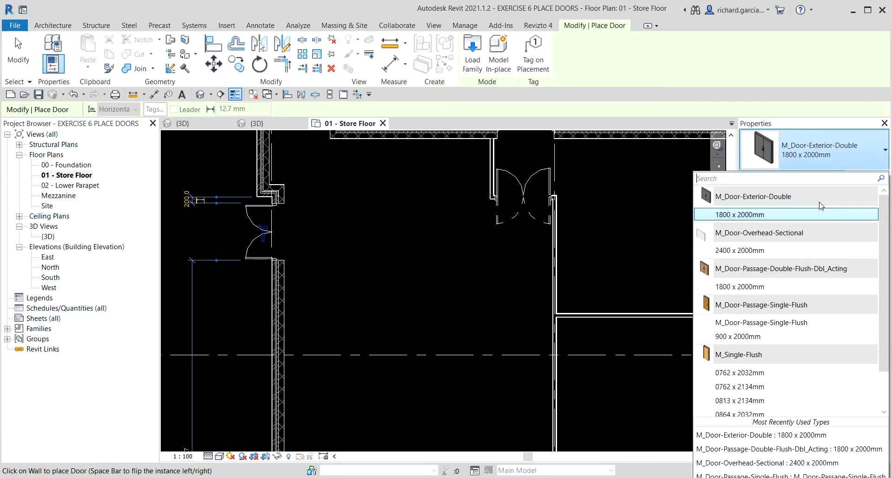
mouse_move(747, 341)
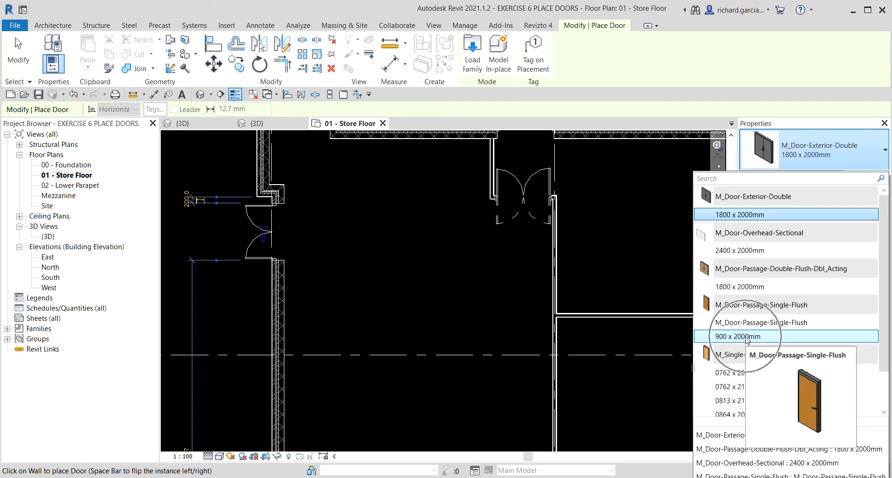
left_click(745, 336)
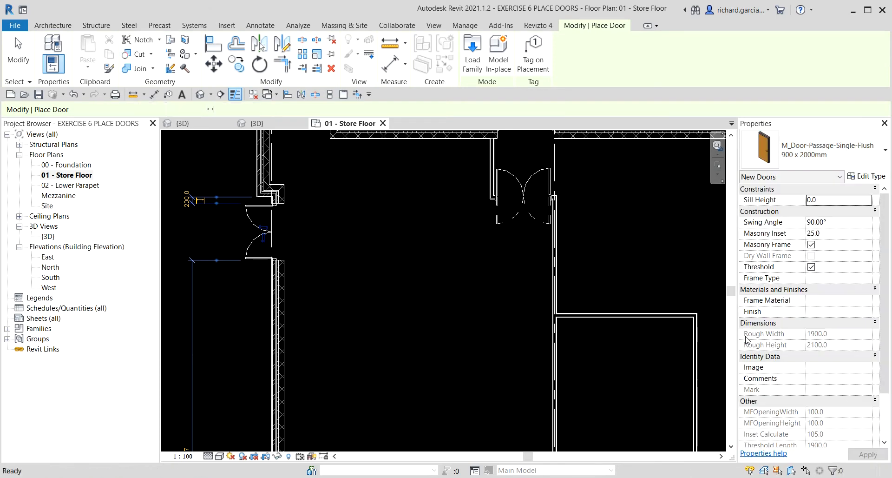
scroll(451, 170, "down", 4)
middle_click_drag(450, 170, 451, 163)
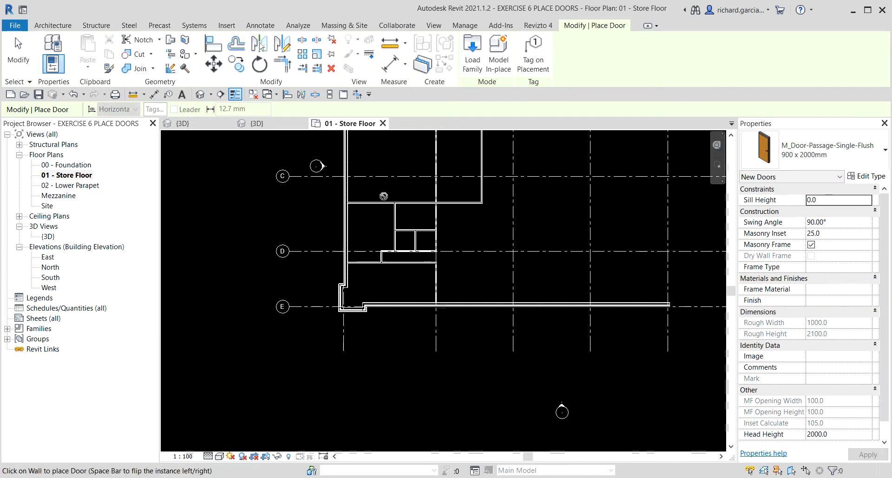
scroll(465, 167, "up", 6)
scroll(483, 172, "up", 4)
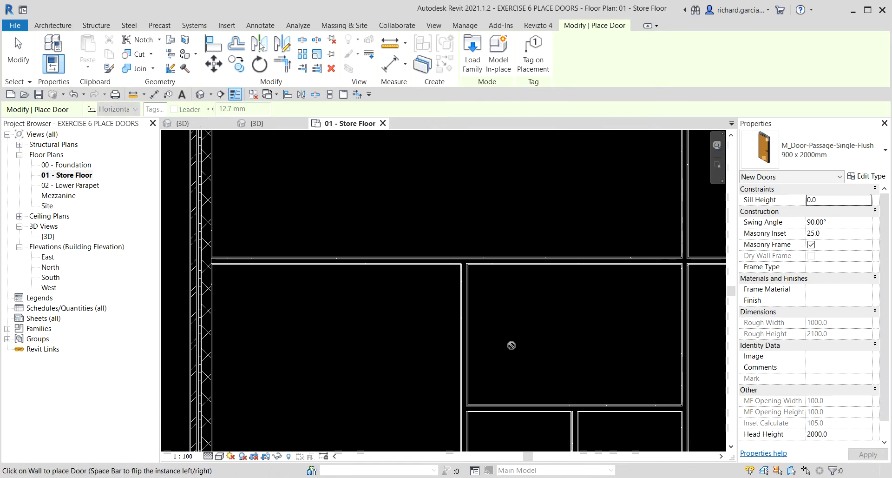
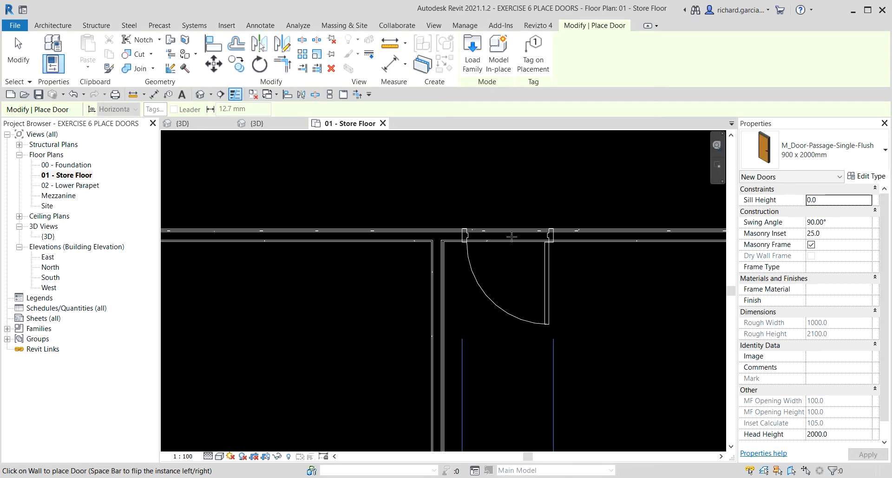
key("space")
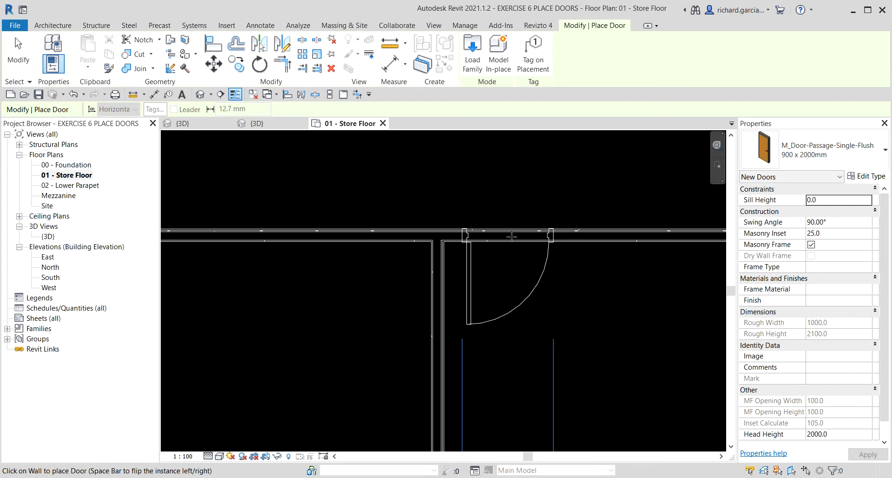
key("space")
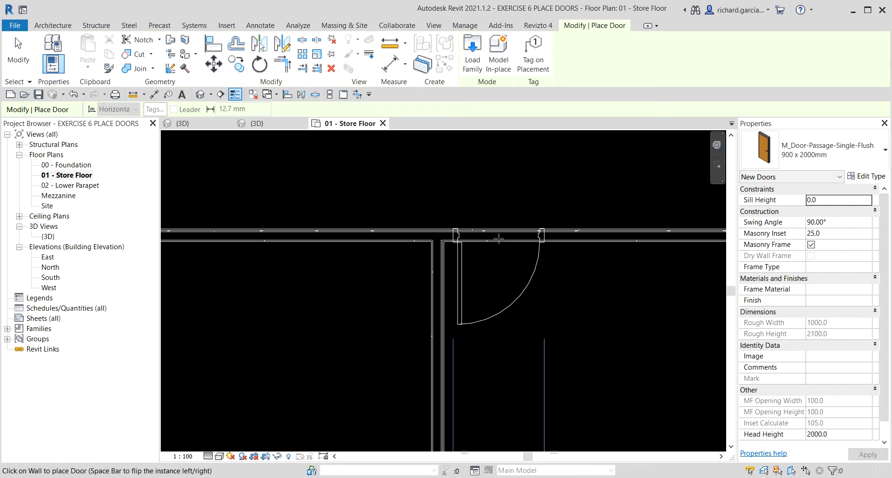
left_click(502, 236)
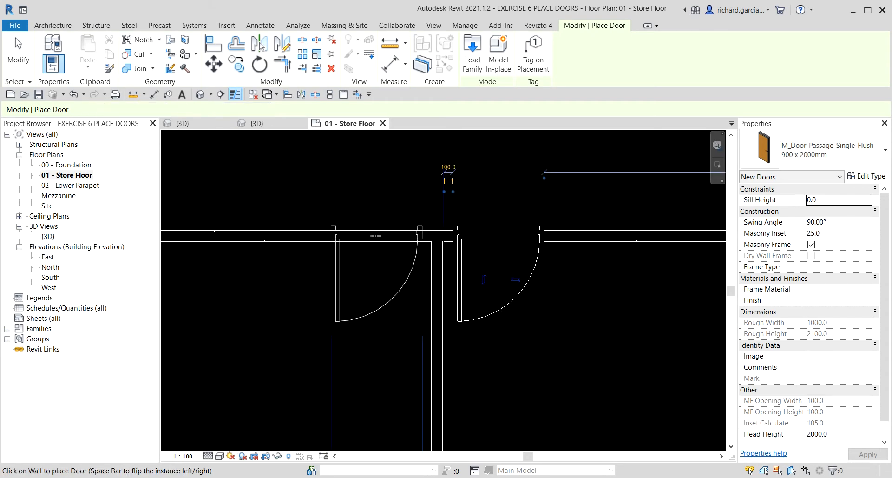
key("space")
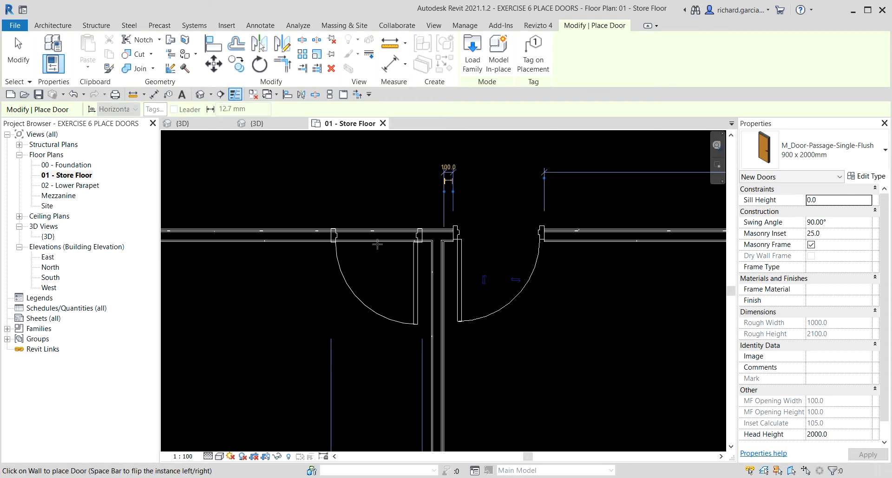
left_click(377, 245)
Step: Place three upward-swinging 900 x 2000mm single-flush doors in the grid D partition: one into each small room and one into the large room beside them
scroll(377, 245, "down", 3)
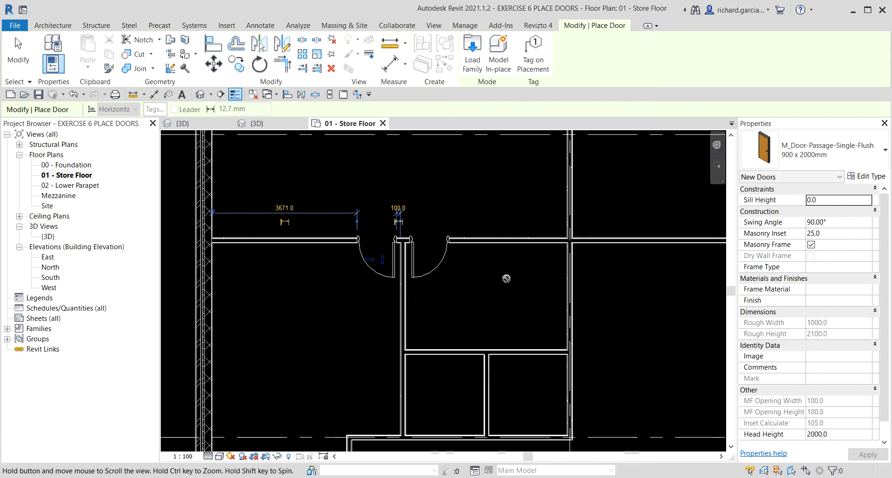
middle_click_drag(460, 324, 510, 260)
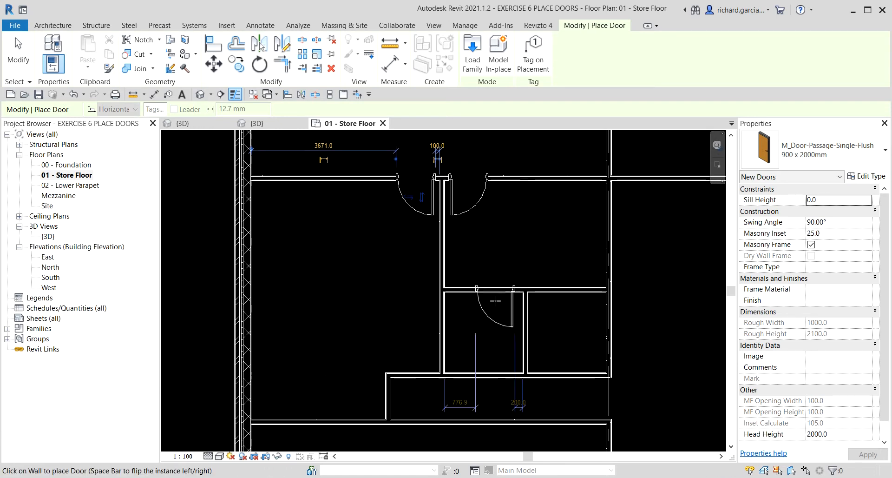
scroll(467, 327, "up", 1)
scroll(468, 328, "up", 1)
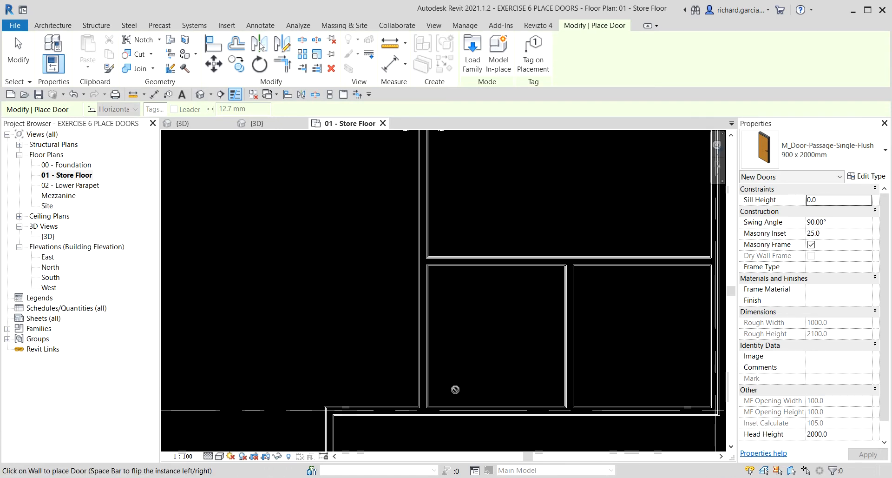
left_click(473, 406)
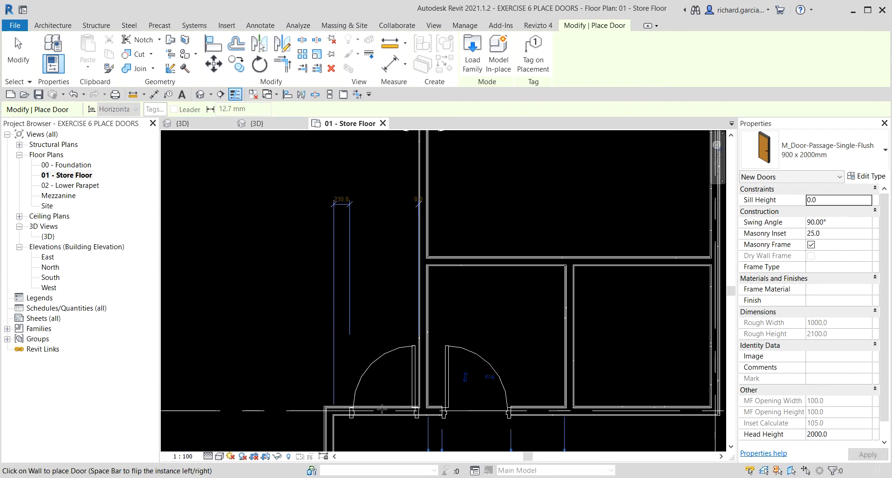
left_click(378, 408)
scroll(366, 290, "down", 1)
middle_click_drag(466, 319, 397, 167)
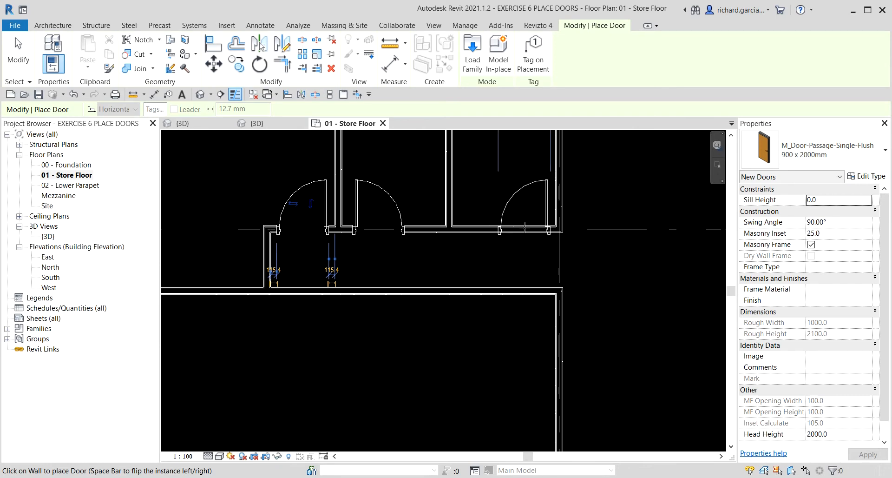
left_click(524, 228)
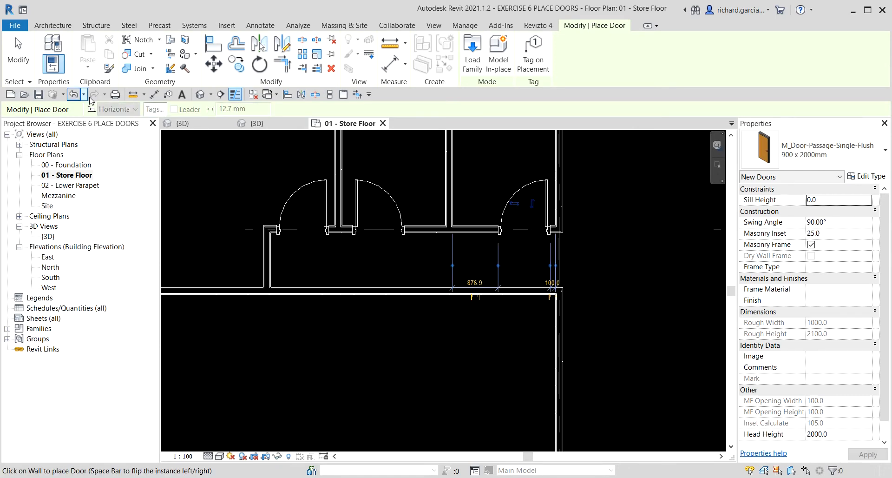
Step: Move the middle single-flush door in the grid D partition to 100 mm from the intersecting partition on its hinge side
left_click(19, 52)
scroll(374, 163, "up", 3)
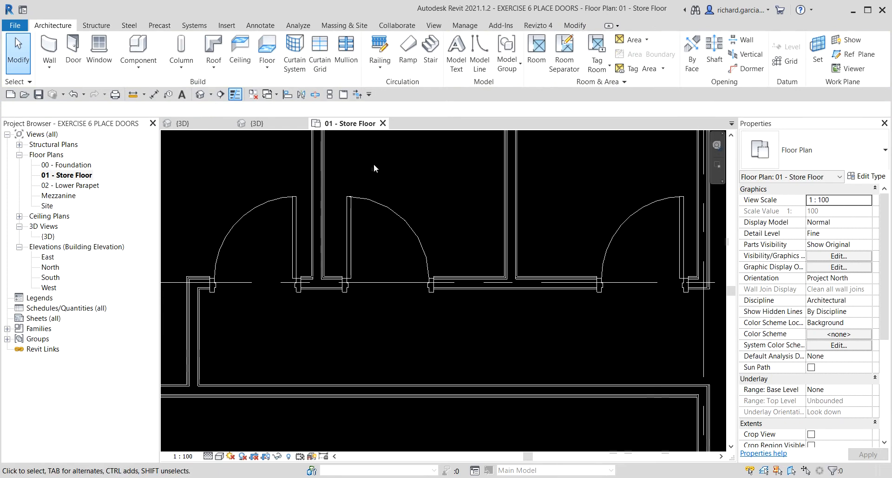
left_click(383, 203)
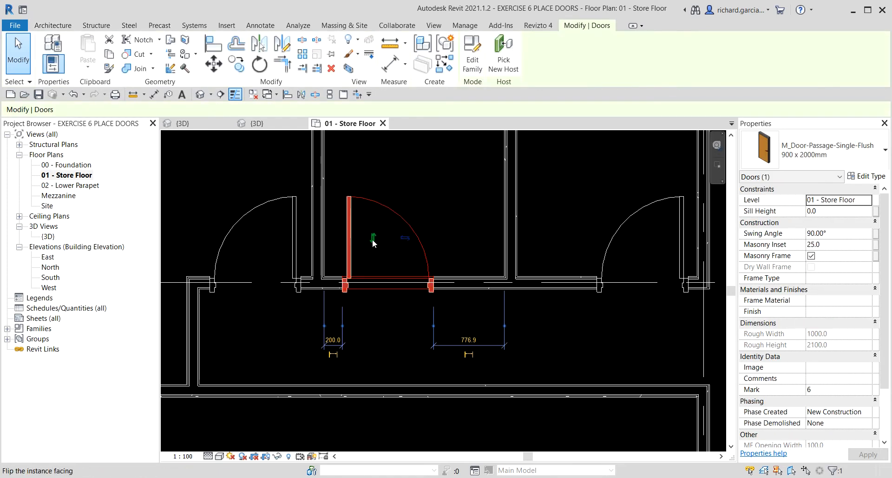
left_click(373, 238)
left_click(372, 330)
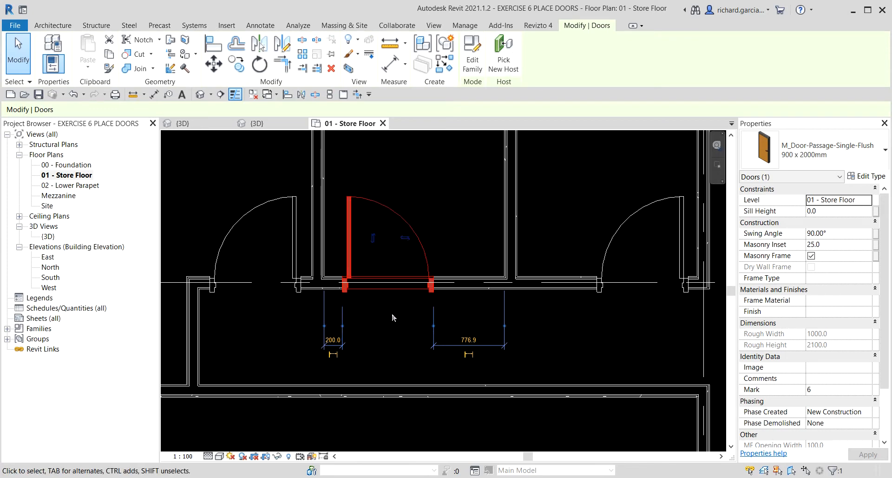
left_click(403, 239)
left_click(373, 237)
key("Left")
key("Left")
key("Left")
key("Left")
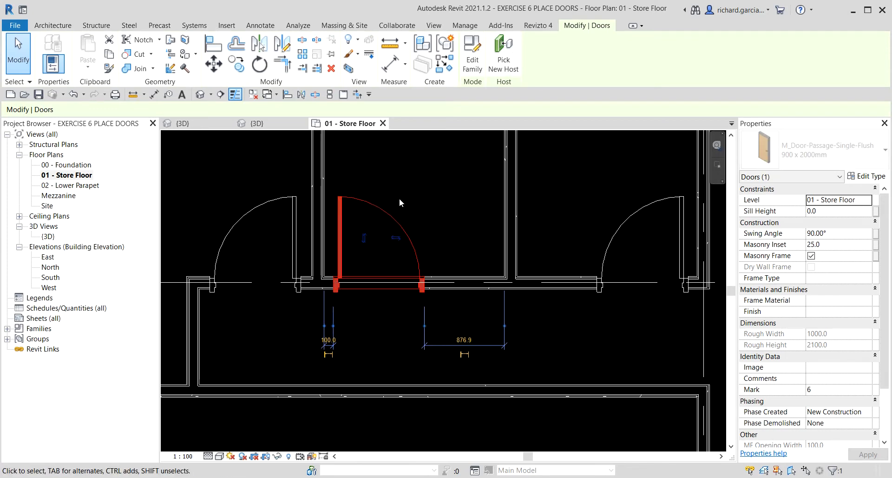
key("Right")
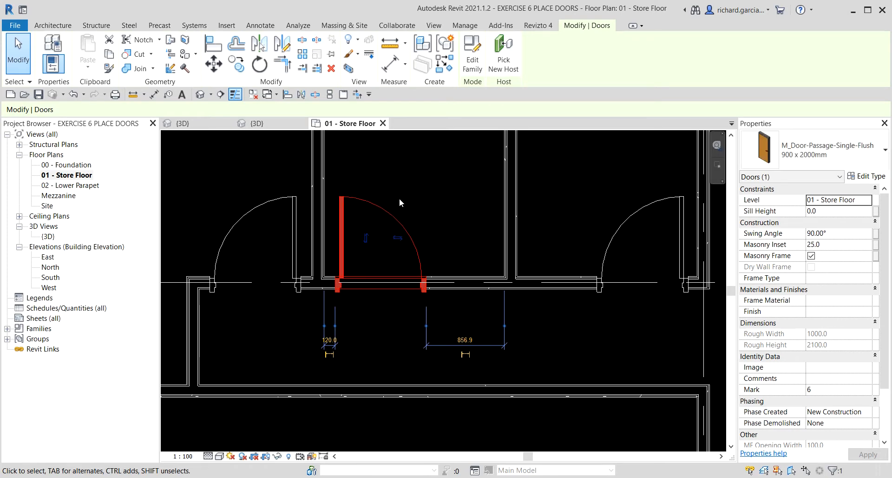
left_click(329, 341)
type("100")
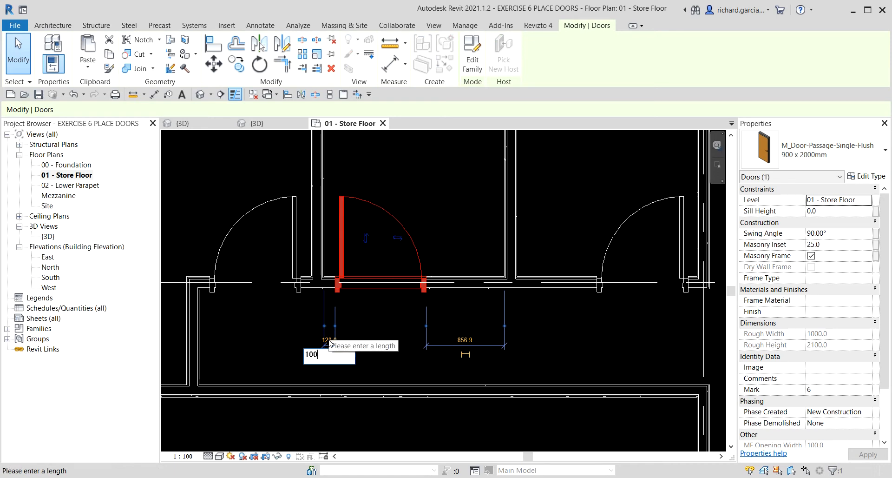
key("Return")
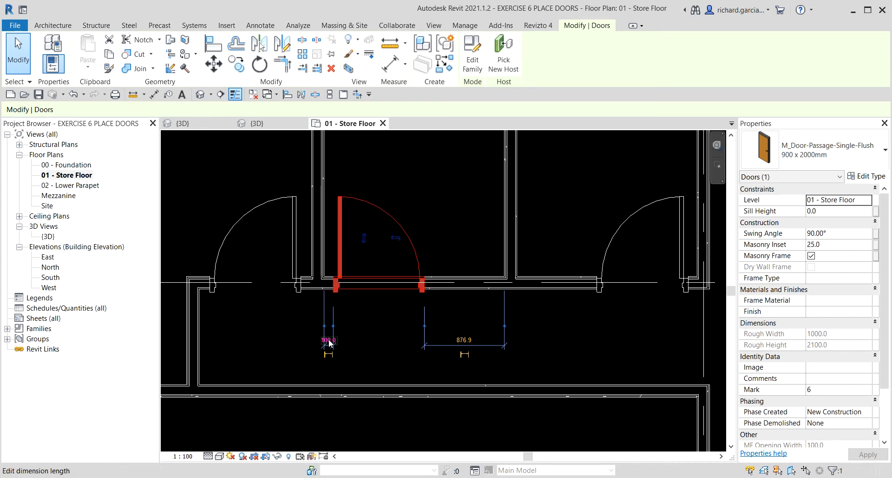
Step: Set the large room's single-flush door in the grid D partition to 100 mm from the intersecting partition on its hinge side
left_click(292, 201)
left_click(307, 341)
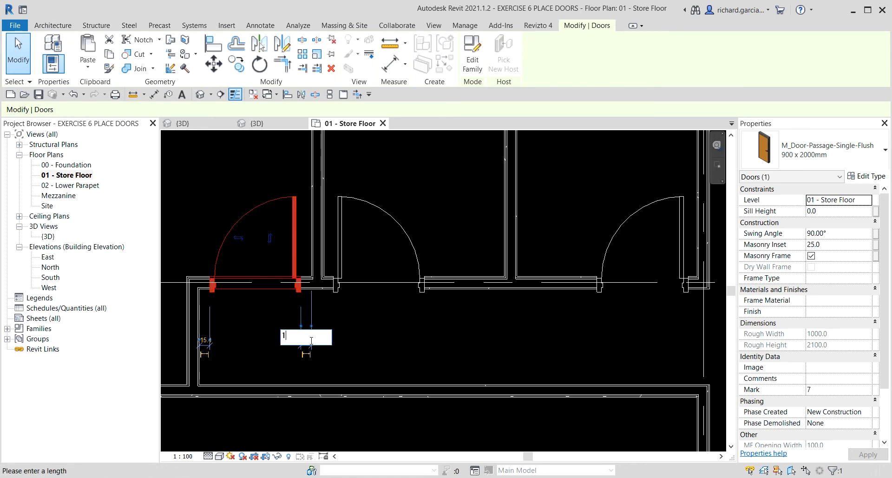
type("100")
key("Return")
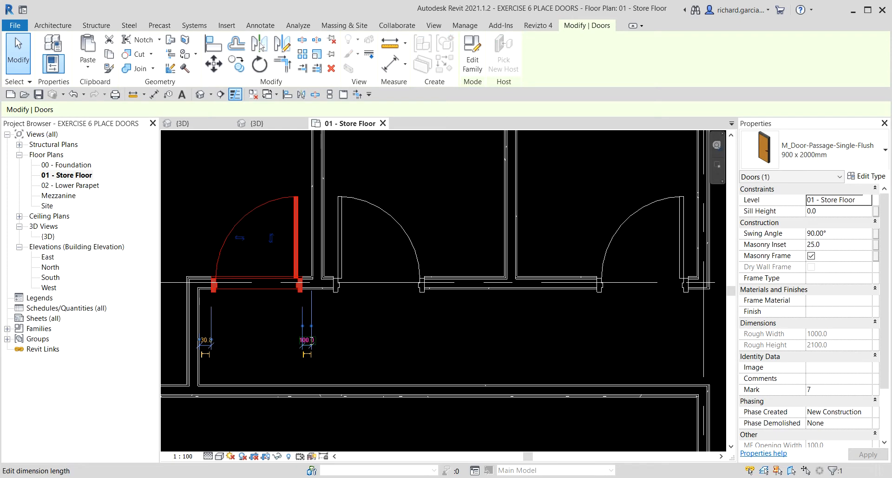
left_click(456, 314)
Step: Check the wall offsets of the two small-room doors in the grid D partition and review the surrounding layout
left_click(396, 217)
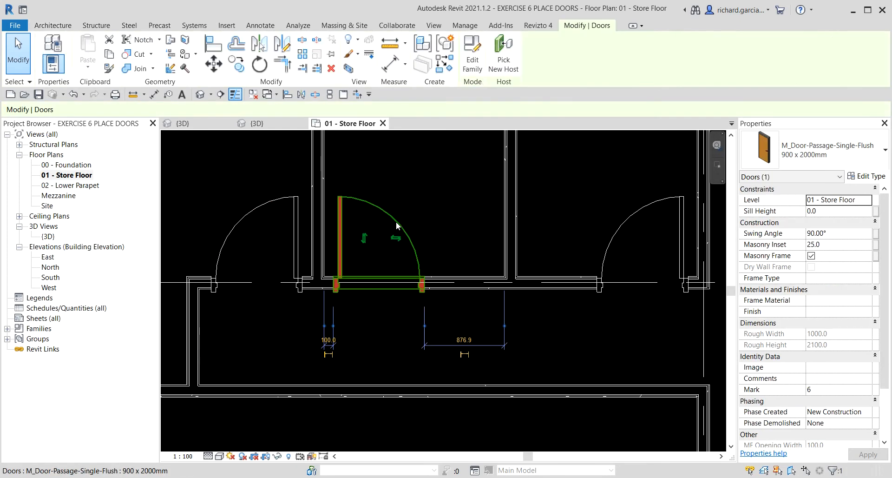
scroll(330, 294, "down", 2)
scroll(559, 333, "up", 3)
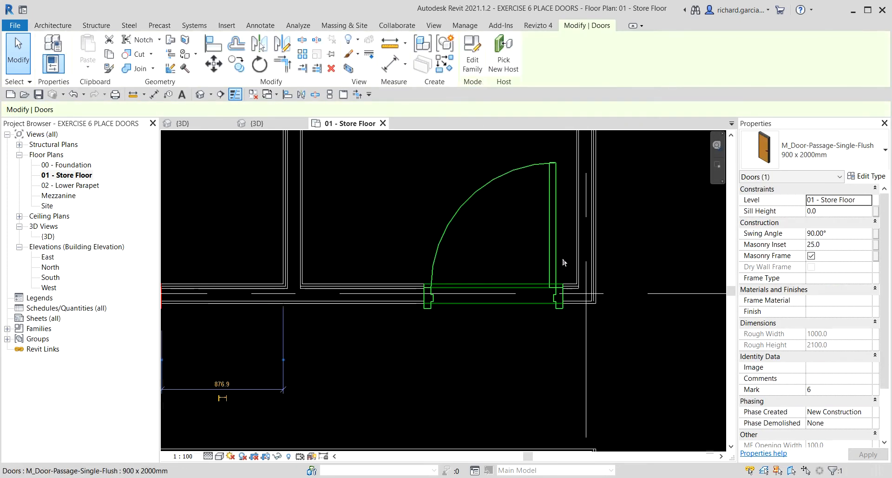
left_click(554, 241)
scroll(450, 282, "down", 4)
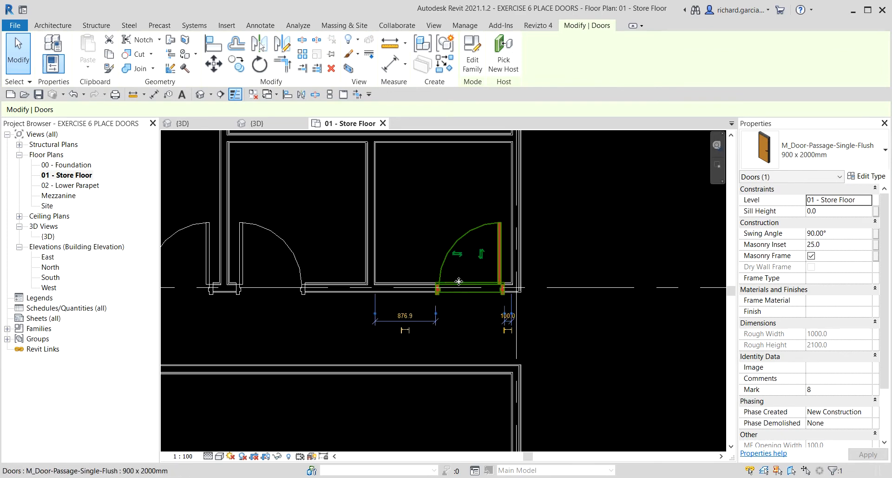
left_click(540, 251)
scroll(395, 253, "down", 2)
middle_click_drag(400, 278, 450, 277)
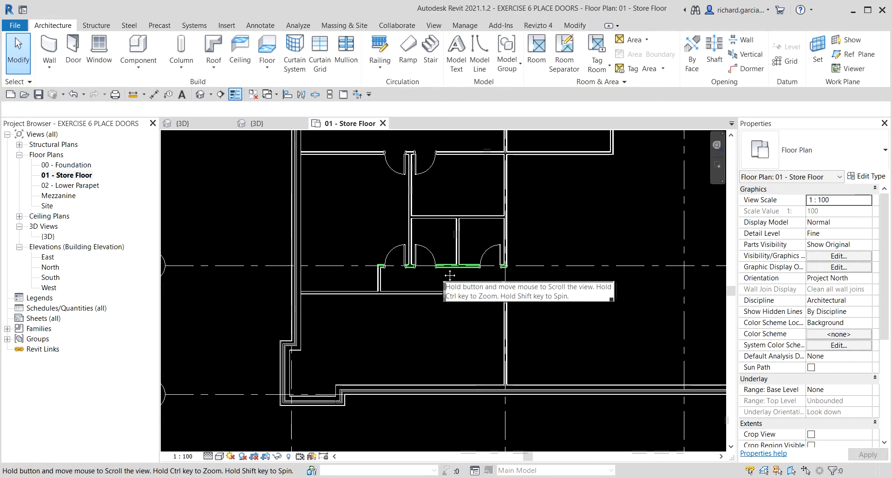
scroll(364, 254, "up", 5)
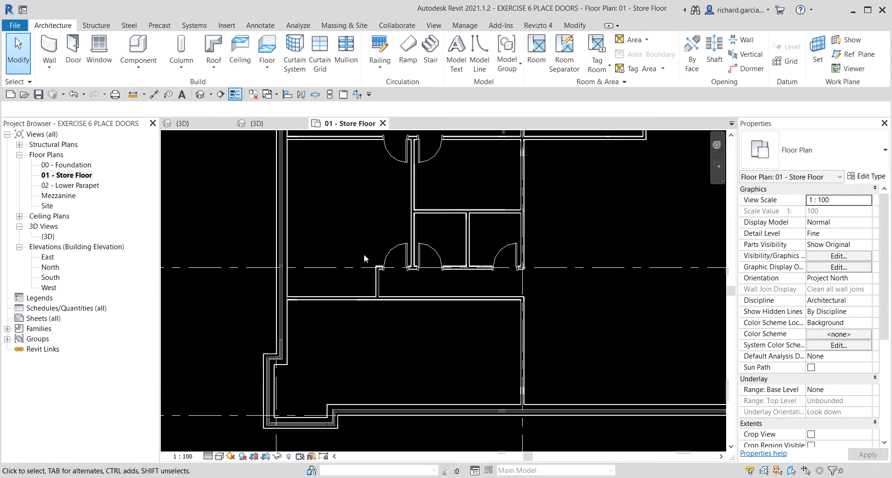
middle_click_drag(529, 311, 392, 275)
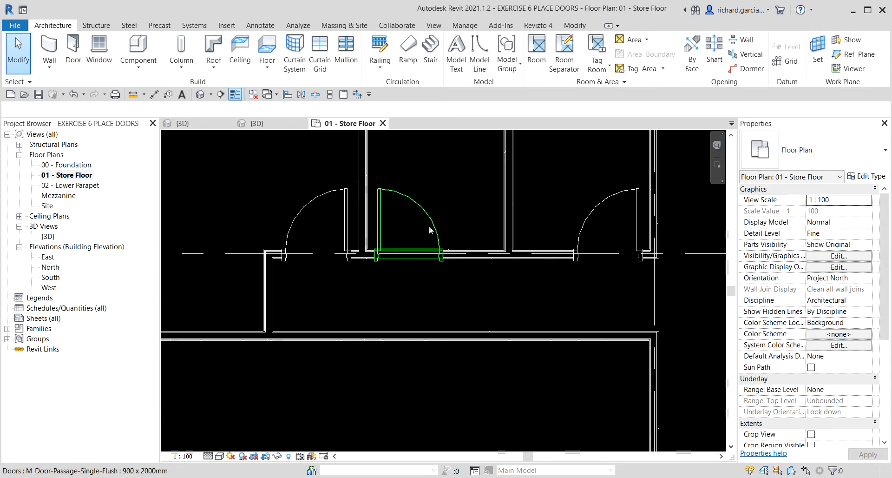
Step: Place a similar 900 x 2000mm single-flush door in the long partition below grid D, swinging downward, 100 mm from the short vertical partition
left_click(315, 202)
right_click(316, 199)
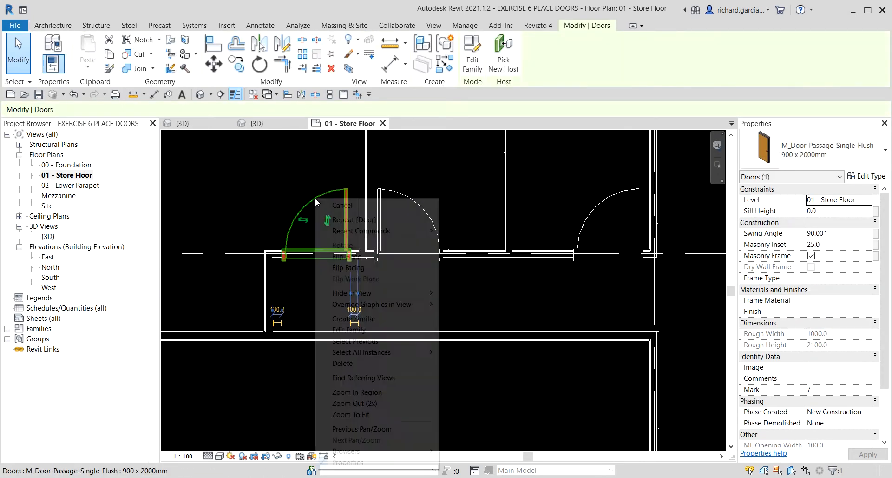
left_click(359, 319)
scroll(399, 343, "down", 1)
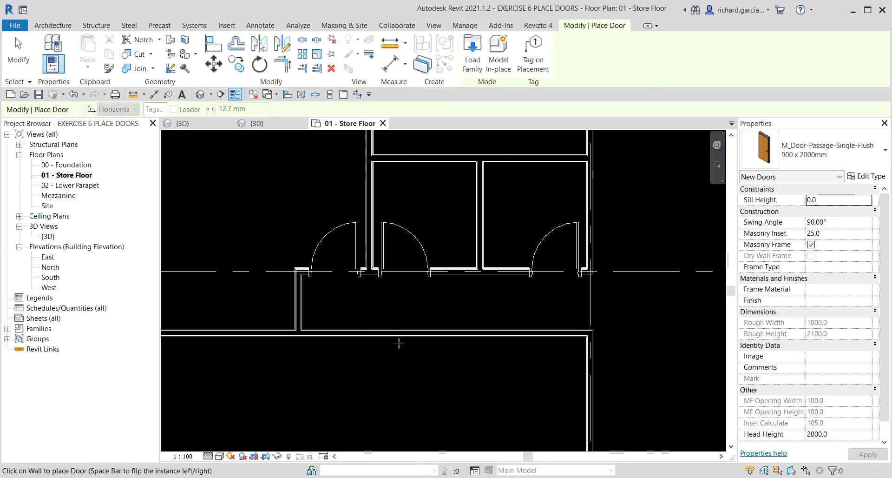
mouse_move(403, 365)
middle_mouse_down()
mouse_move(460, 224)
mouse_move(406, 279)
middle_mouse_up()
scroll(427, 232, "down", 2)
scroll(406, 279, "up", 2)
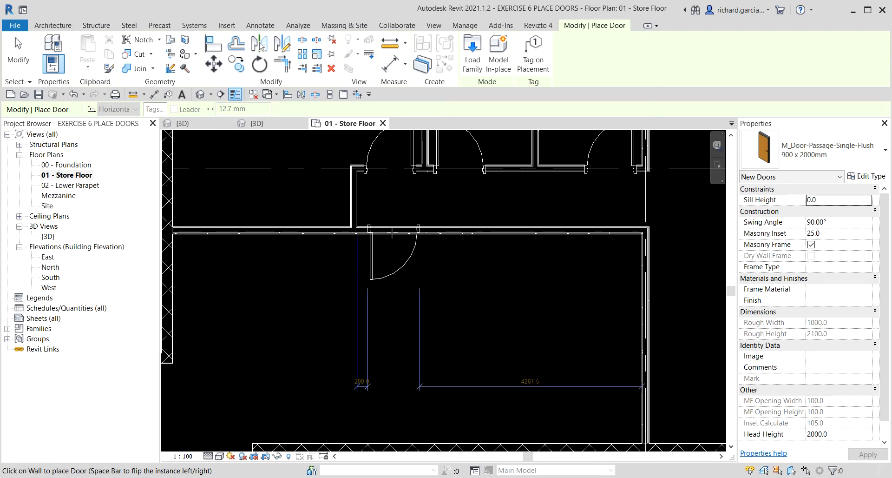
left_click(388, 232)
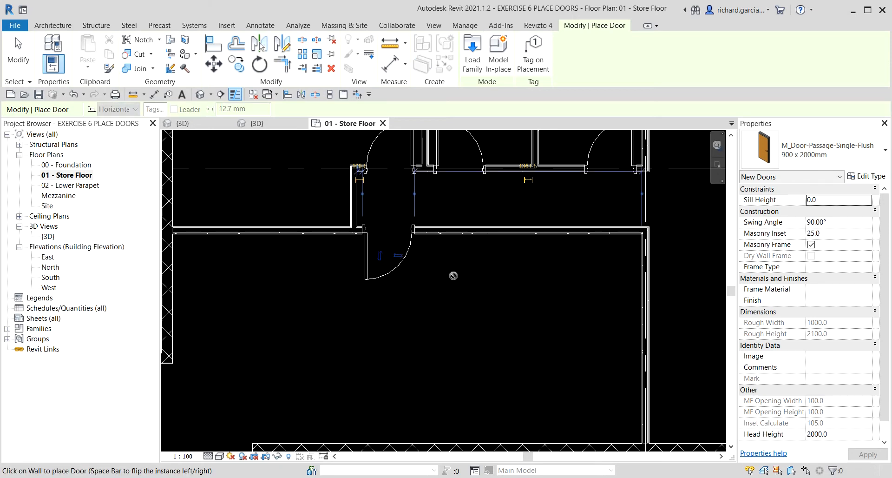
Step: Place an M_Door-Overhead-Sectional 2400 x 2000mm door in the grid 1 exterior wall near grid B, about 500 mm below the exterior double door
scroll(453, 276, "down", 5)
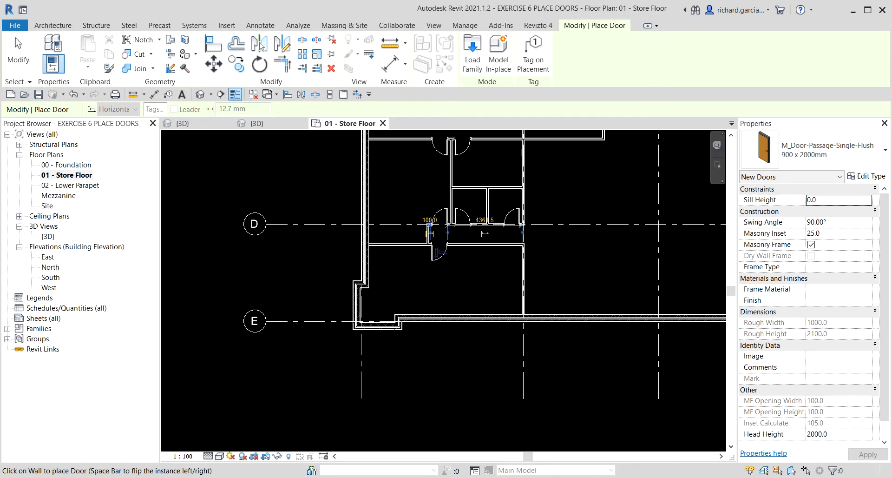
left_click(826, 158)
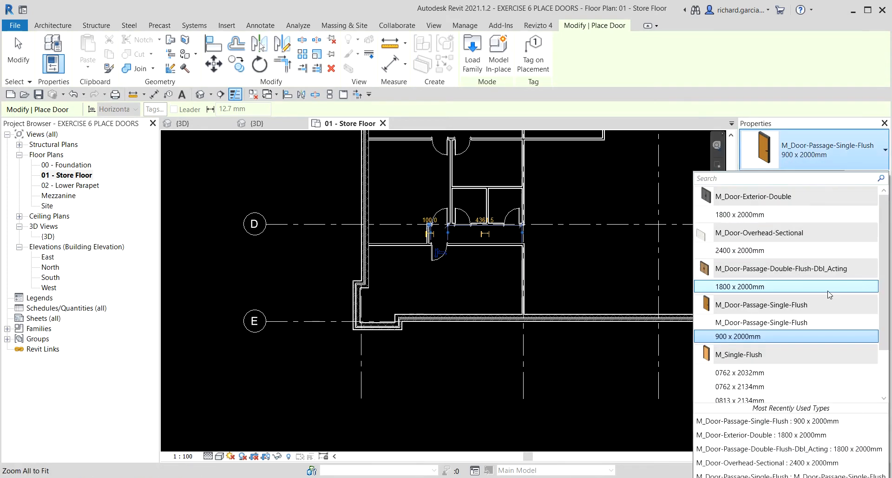
scroll(836, 291, "down", 2)
scroll(838, 276, "up", 2)
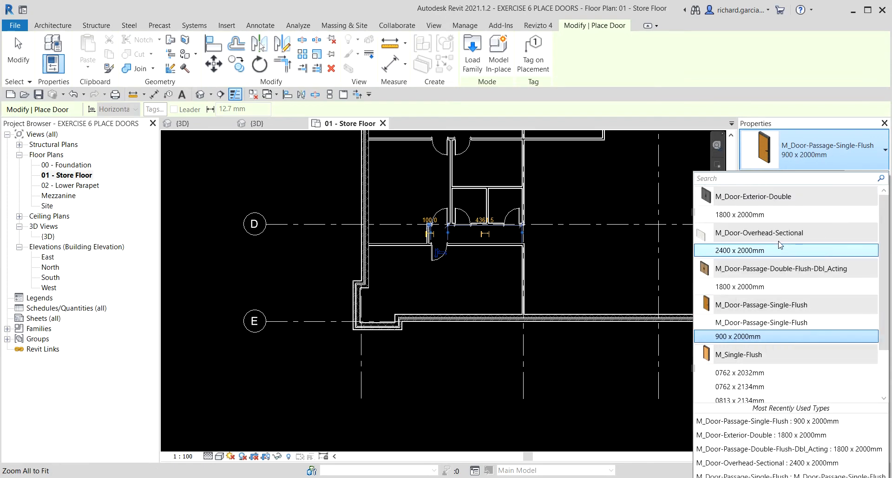
left_click(751, 252)
middle_click_drag(455, 252, 466, 406)
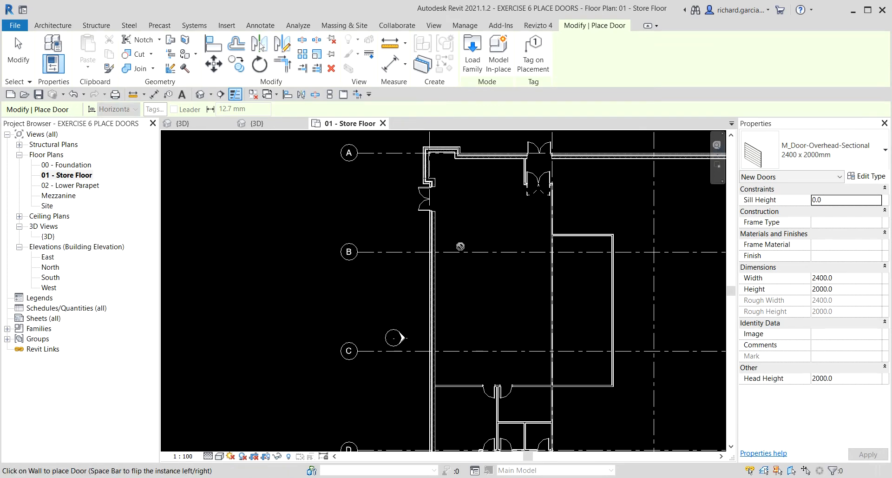
scroll(436, 243, "up", 3)
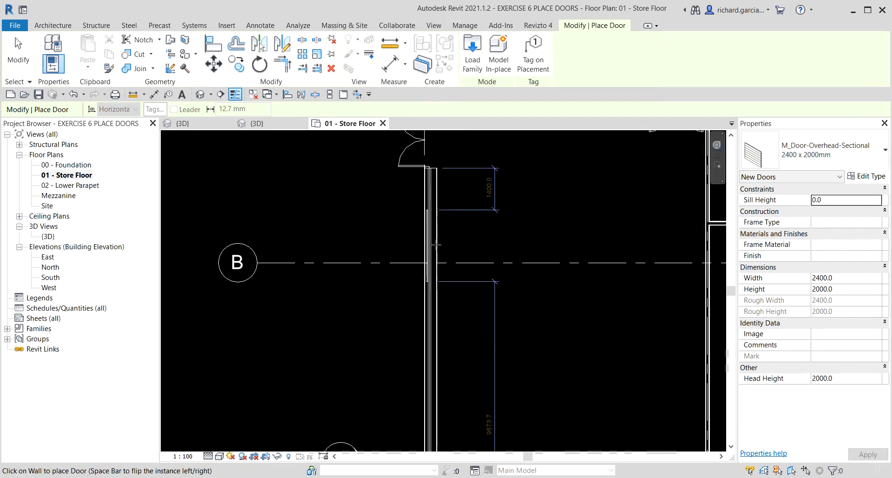
left_click(424, 218)
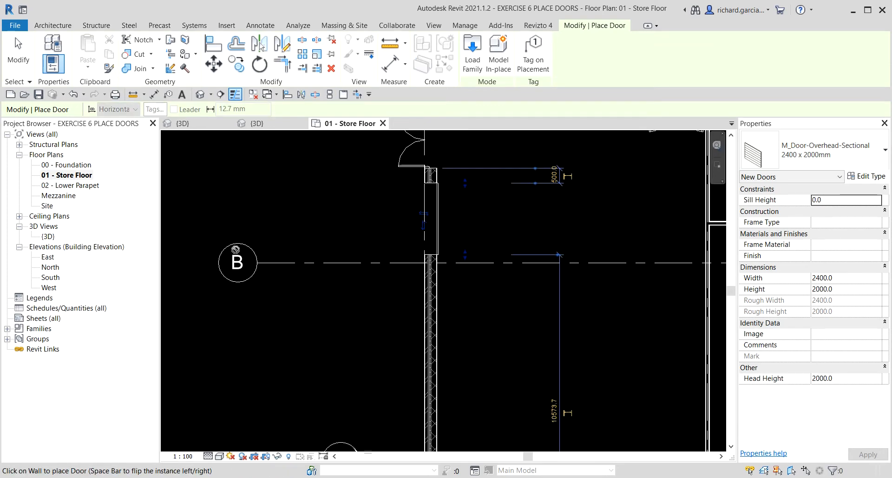
left_click(19, 53)
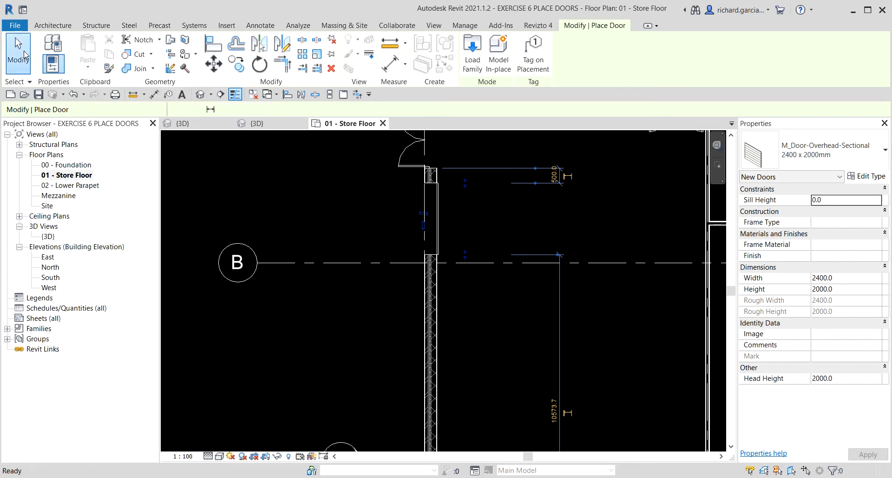
scroll(482, 227, "down", 4)
middle_click_drag(641, 347, 491, 352)
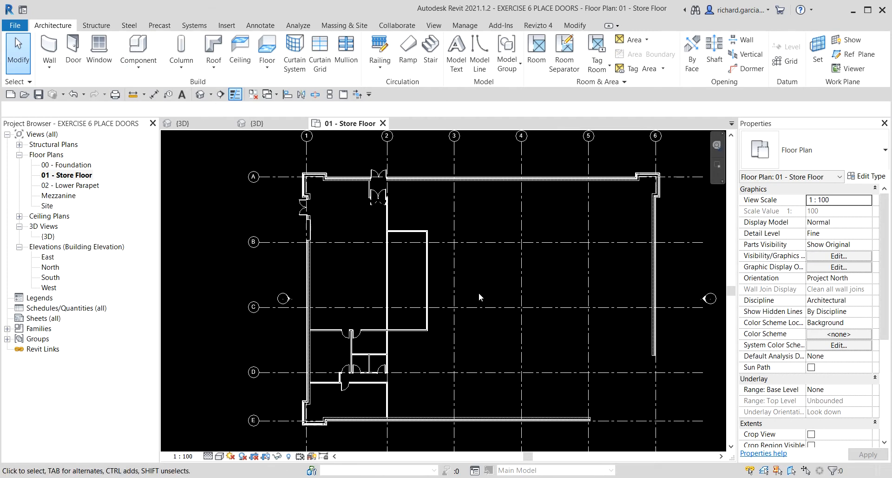
Step: Close all inactive views and discard the changes to EXERCISE 5 CREATE ROOF
left_click(253, 95)
left_click(228, 123)
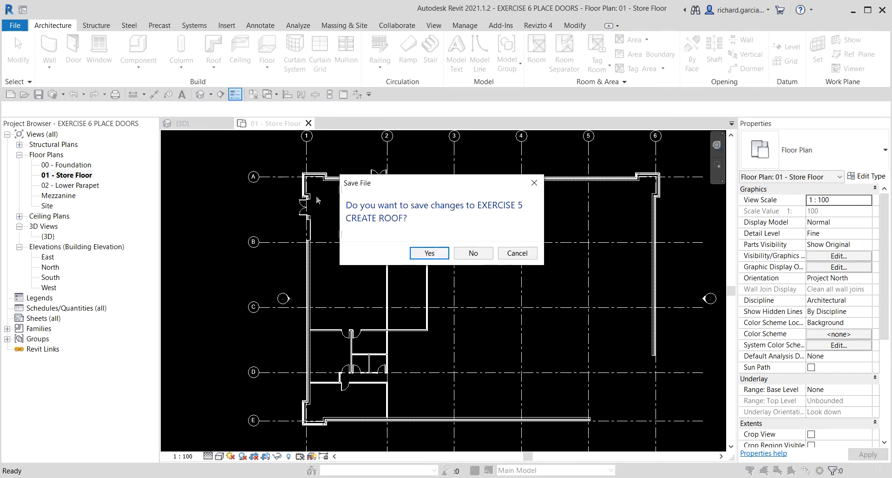
left_click(483, 258)
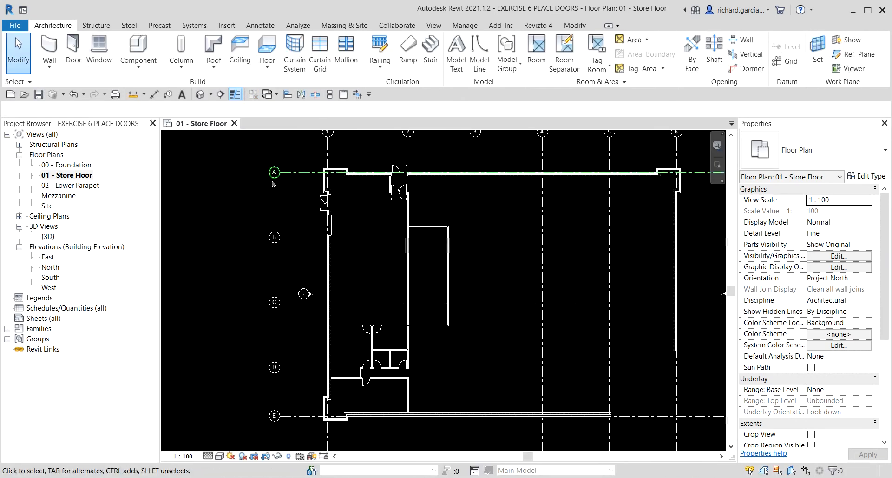
Step: Open the default 3D view and inspect the overhead sectional door and the exterior double doors from outside the building
left_click(199, 96)
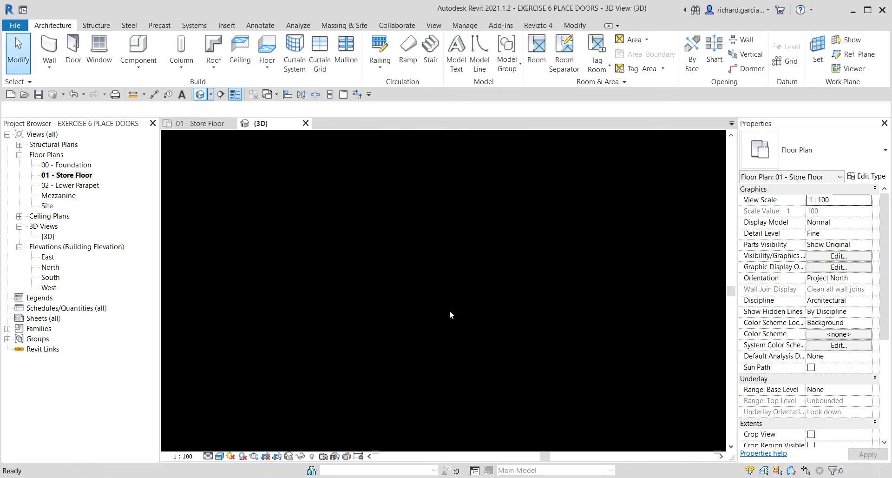
scroll(525, 346, "up", 3)
middle_click_drag(525, 346, 328, 302, "shift")
scroll(459, 311, "up", 4)
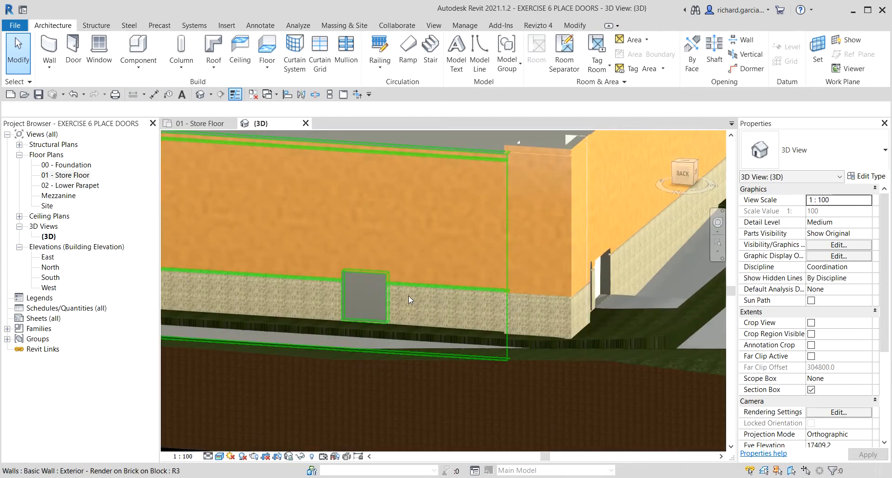
middle_click_drag(409, 295, 391, 287, "shift")
scroll(370, 297, "up", 2)
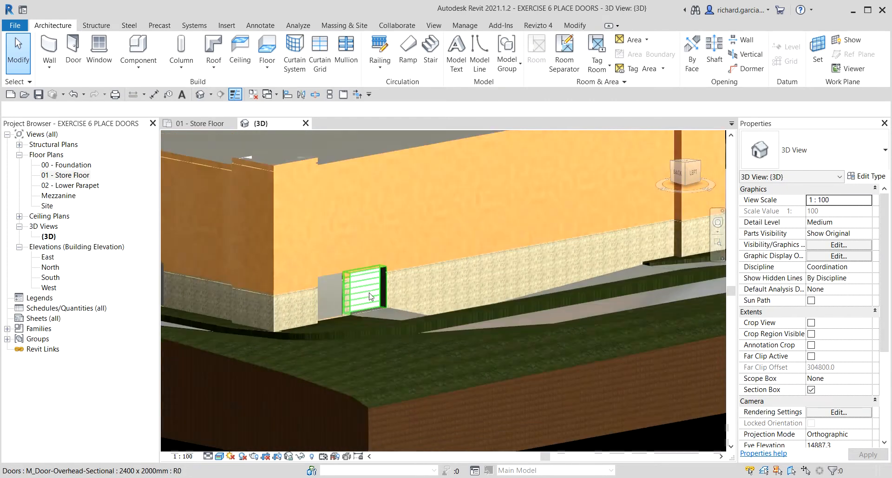
scroll(371, 297, "down", 2)
middle_click_drag(352, 315, 345, 338, "shift")
middle_click_drag(382, 270, 515, 417, "shift")
scroll(495, 352, "down", 3)
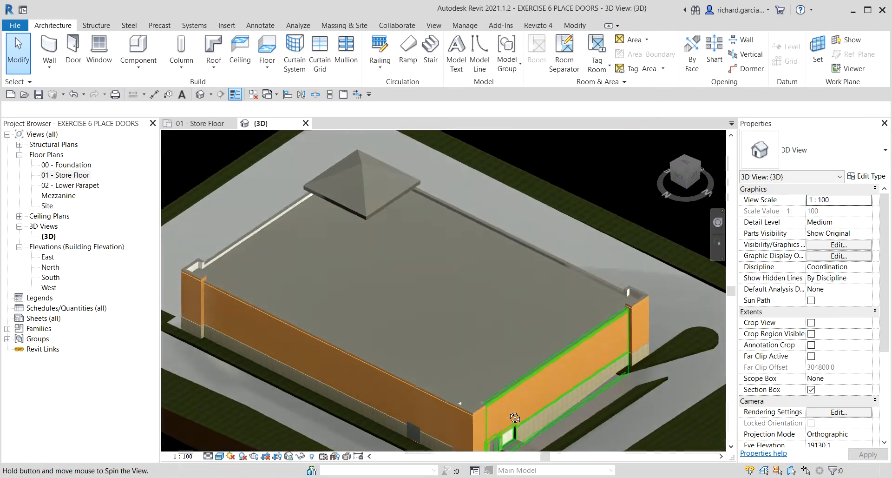
Step: Hide the Generic - 400mm main roof element in the 3D view
left_click(489, 288)
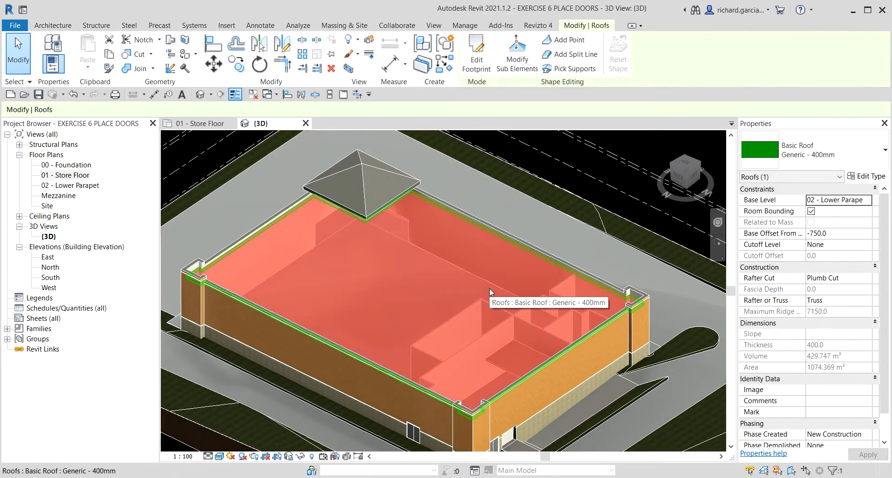
right_click(489, 288)
mouse_move(551, 88)
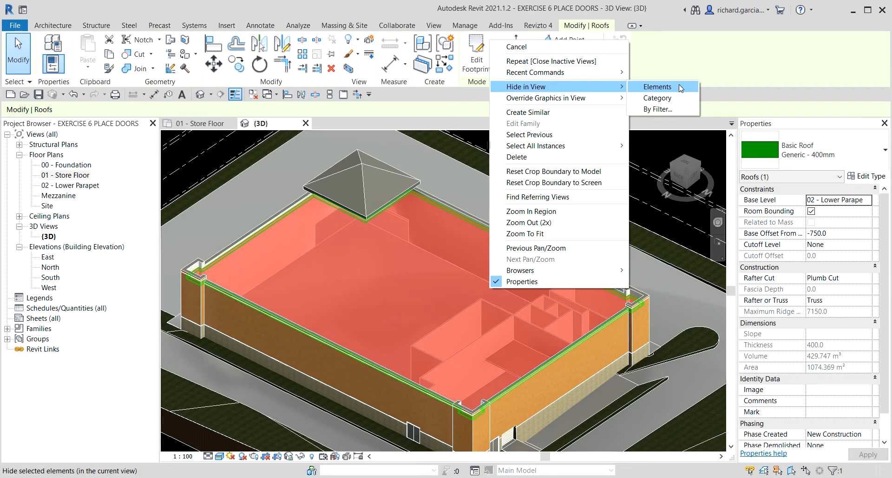
left_click(679, 84)
Step: Examine the interior doors and partitions from several angles in the 3D view with the main roof hidden
middle_click_drag(511, 326, 790, 367, "shift")
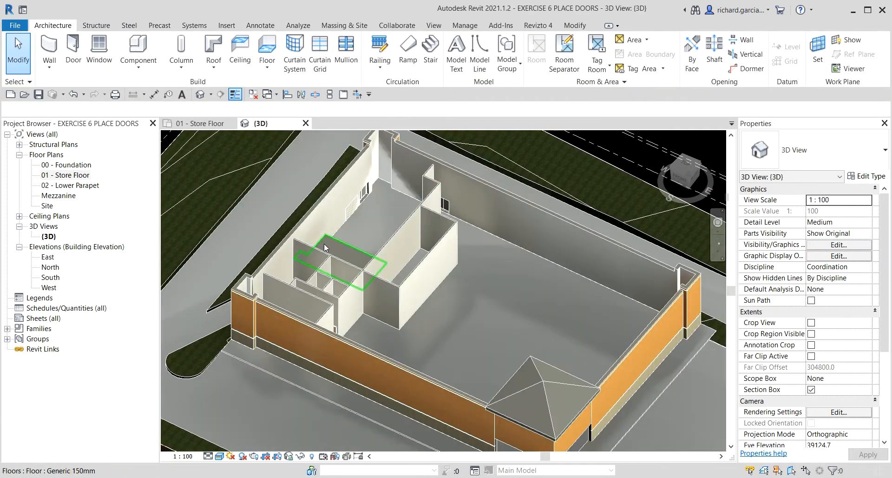
scroll(344, 260, "up", 5)
middle_click_drag(429, 300, 414, 400, "shift")
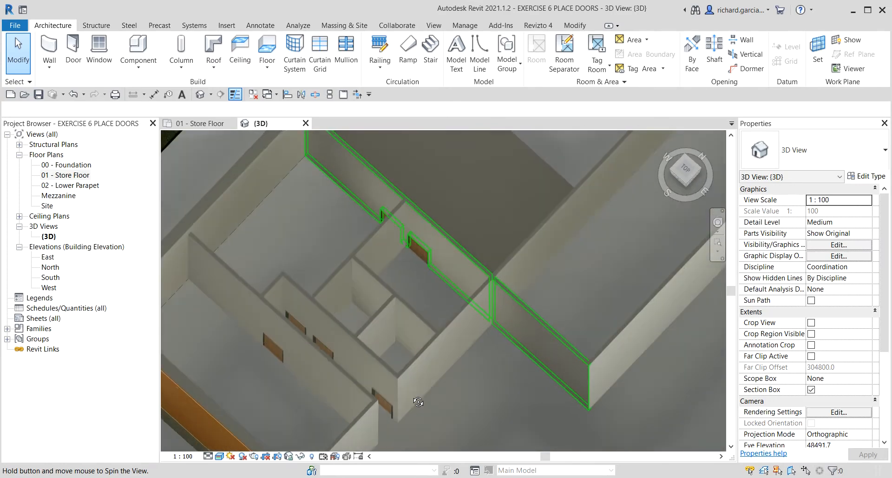
scroll(425, 245, "down", 3)
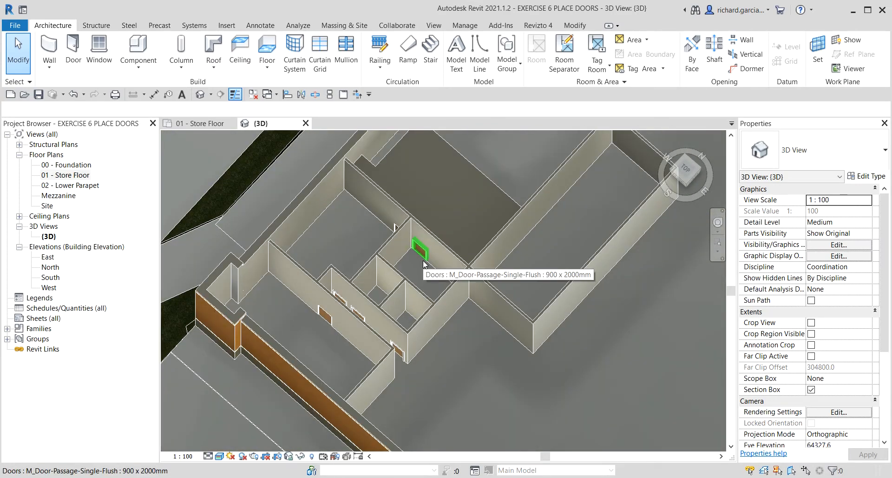
middle_click_drag(423, 260, 512, 233, "shift")
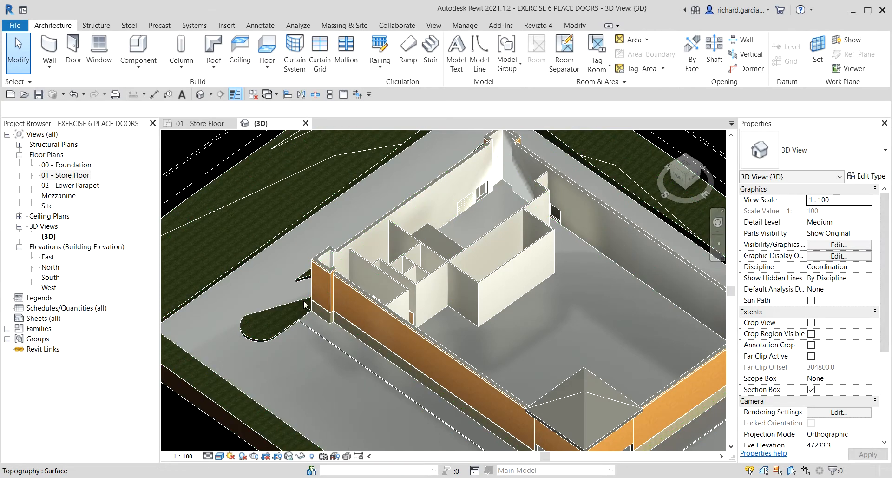
scroll(339, 278, "down", 3)
middle_click_drag(440, 292, 439, 278, "shift")
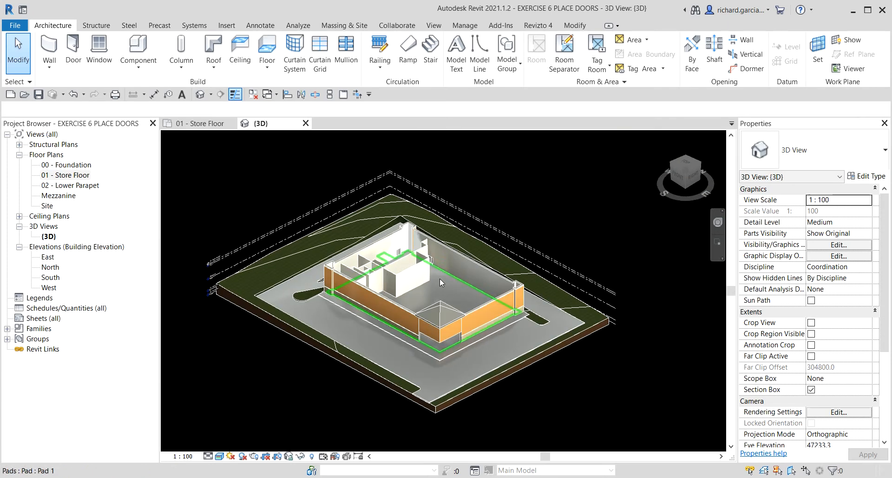
Step: Open the EXERCISE 7 PLACE WINDOWS project from the Revit Architecture 2021 folder
left_click(23, 96)
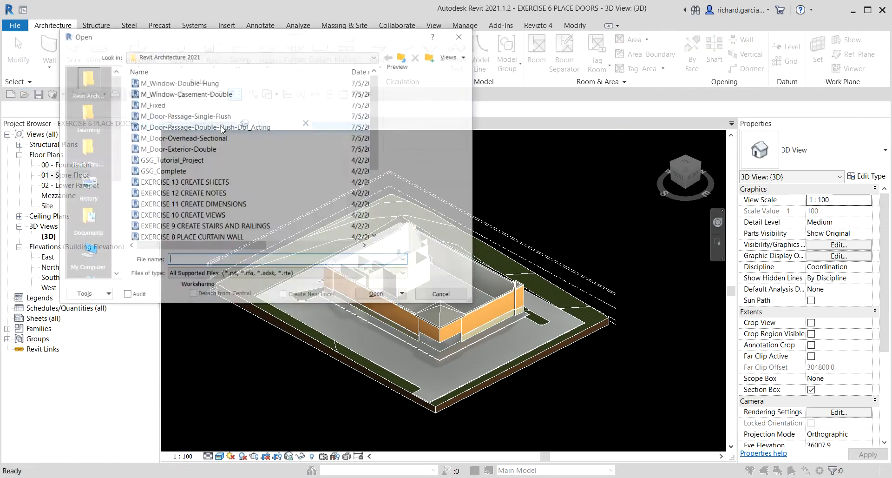
left_click(217, 214)
scroll(235, 213, "down", 3)
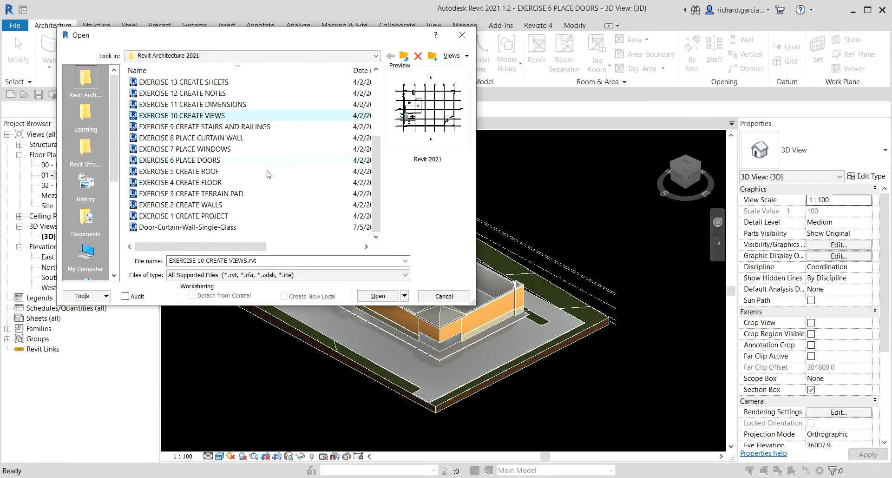
left_click(204, 162)
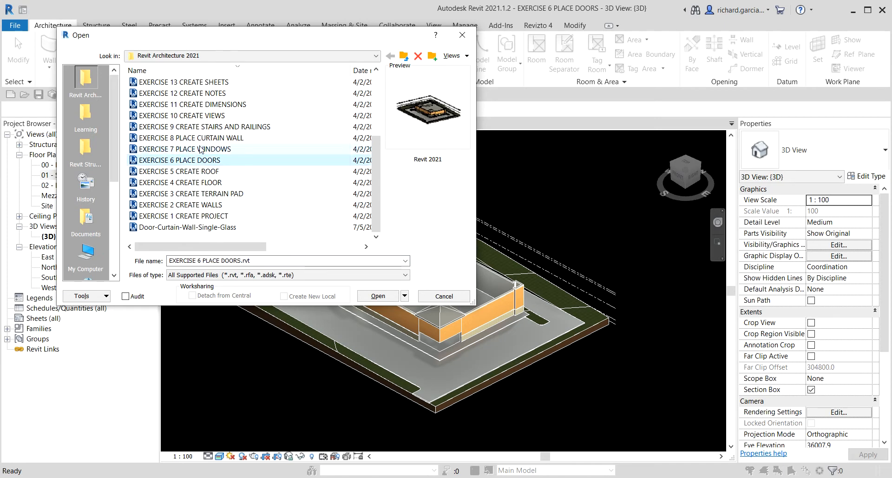
double_click(201, 148)
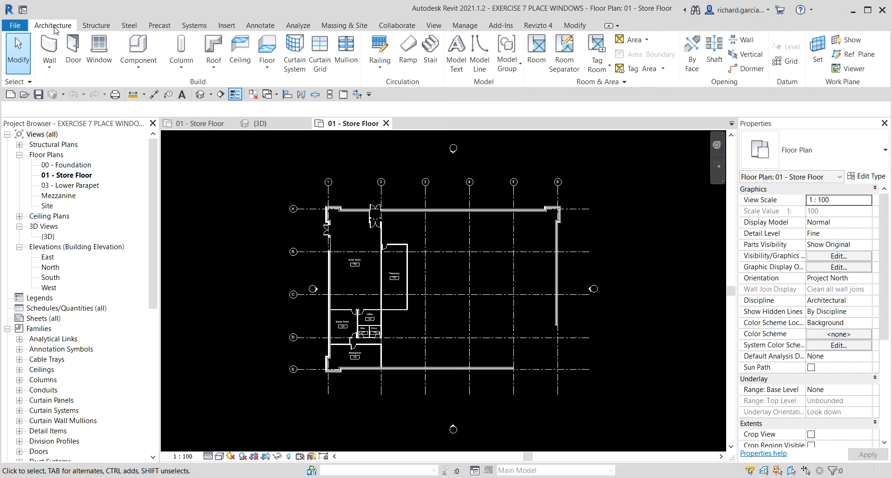
key("ctrl")
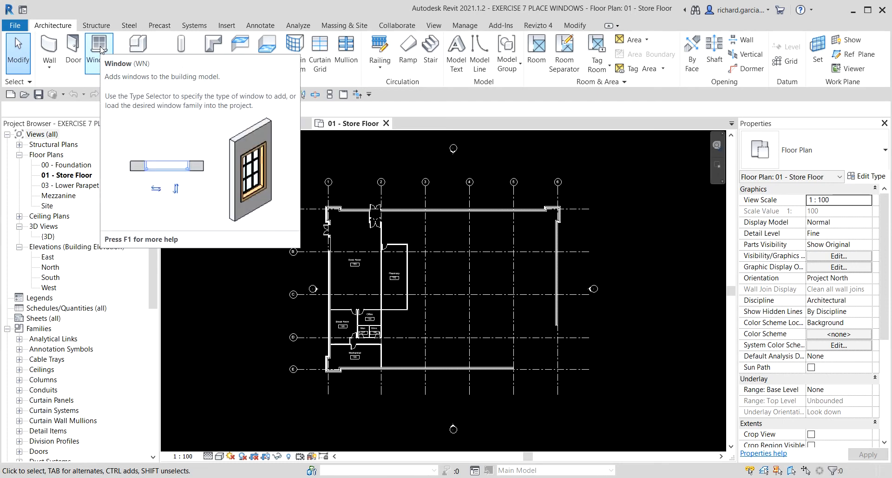
left_click(101, 49)
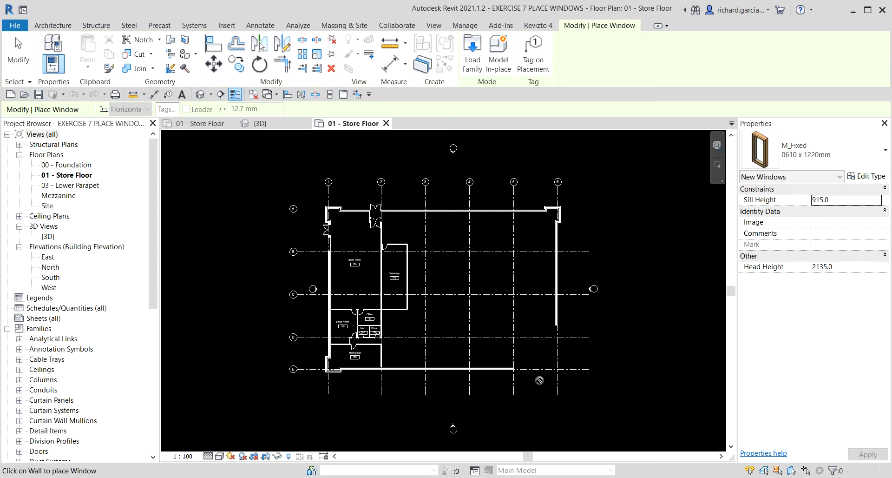
middle_click_drag(446, 331, 634, 266)
scroll(636, 244, "up", 3)
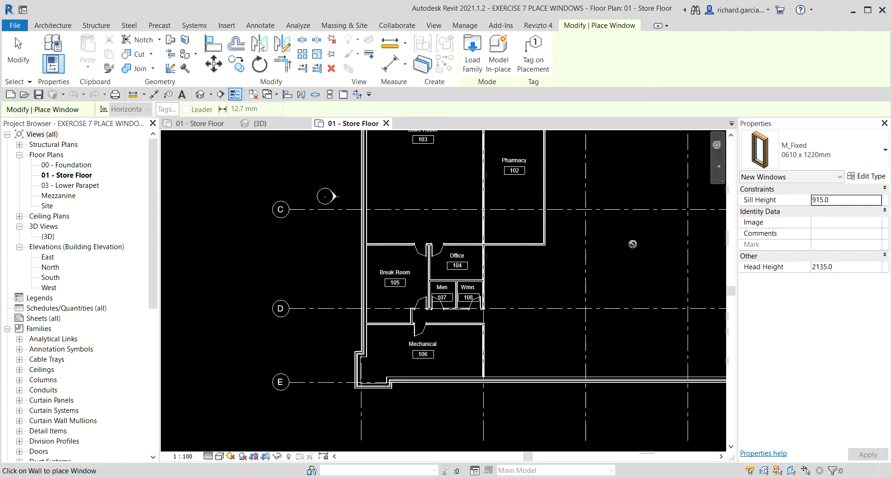
scroll(512, 277, "up", 2)
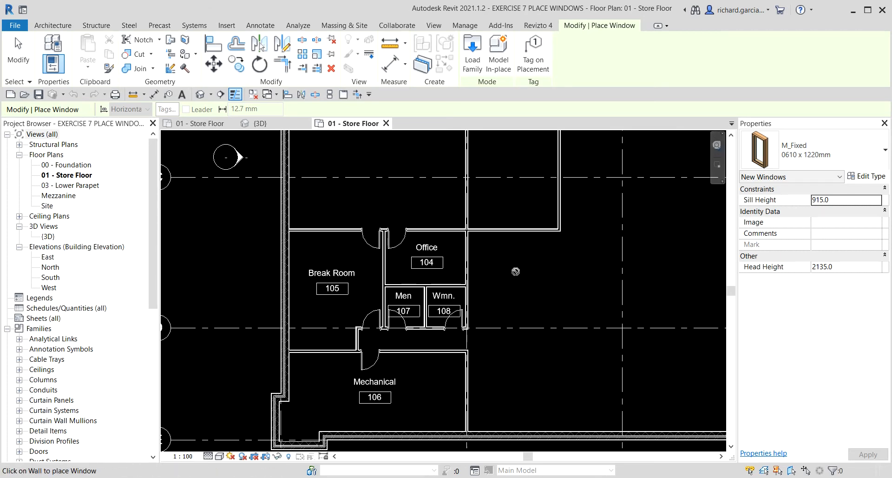
middle_click_drag(517, 265, 598, 261)
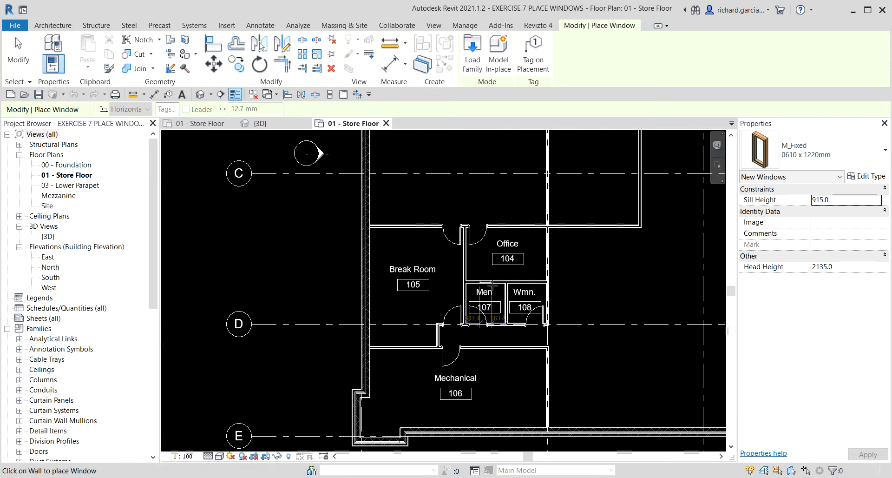
scroll(408, 242, "up", 3)
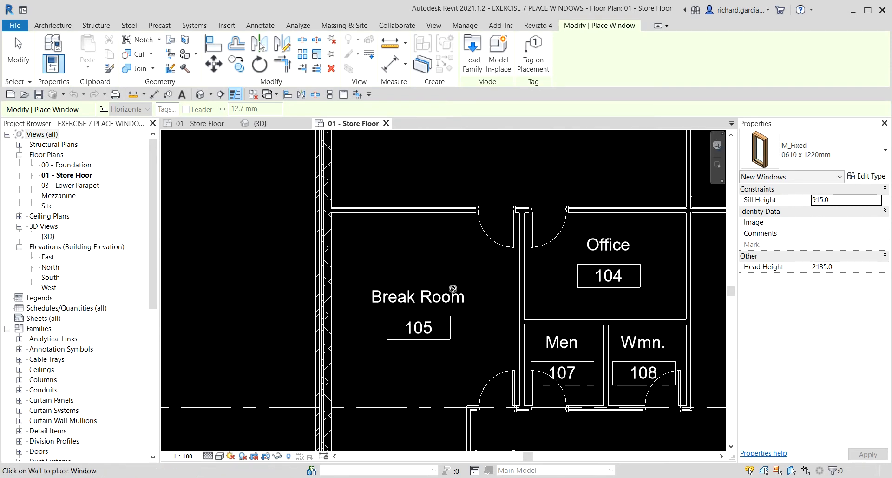
key("Escape")
key("Escape")
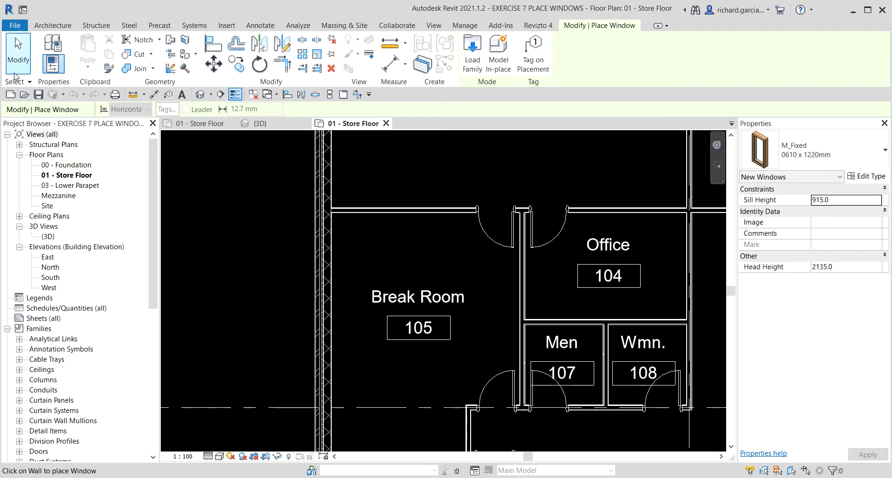
Step: Return to the EXERCISE 6 PLACE DOORS project and open its 01 - Store Floor plan
scroll(501, 341, "down", 5)
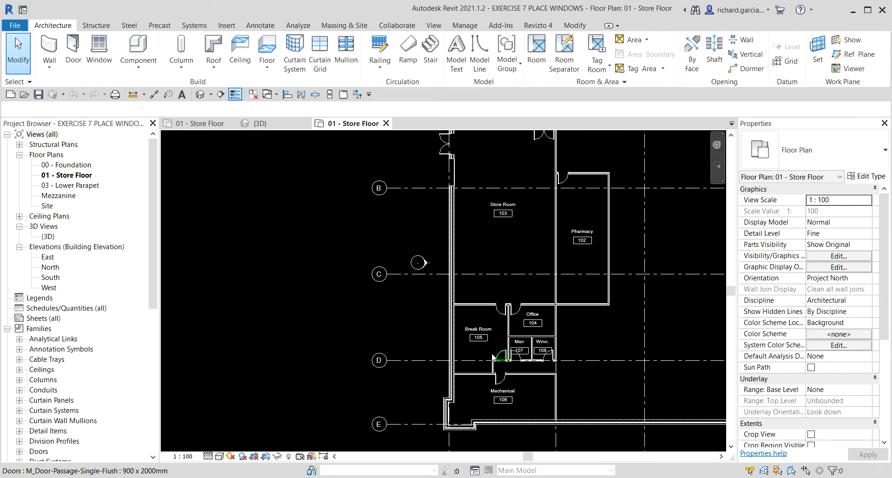
left_click(259, 123)
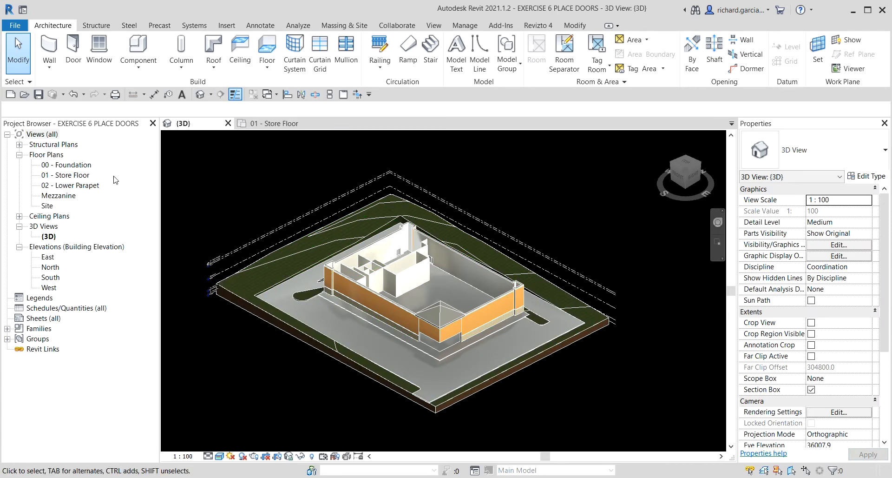
double_click(75, 175)
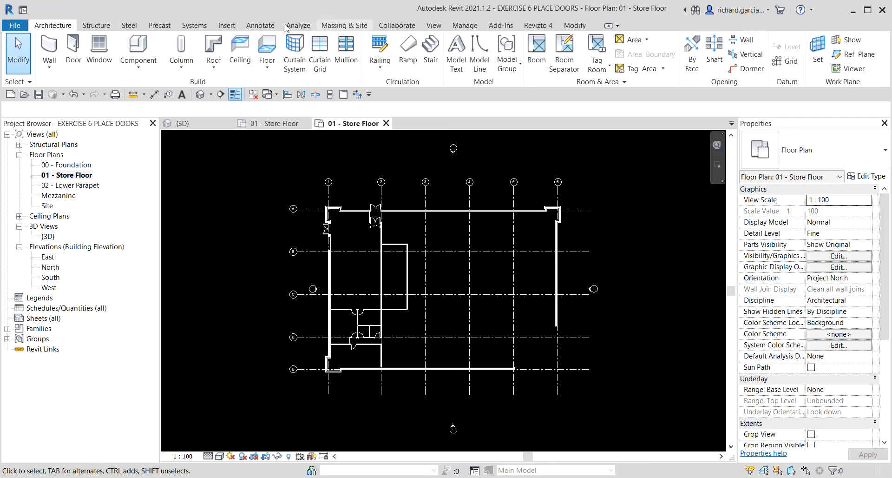
Step: Place tagged rooms in the large area between grids 1 and 2 and in the adjoining enclosure between grids B and C
left_click(538, 49)
scroll(333, 264, "up", 3)
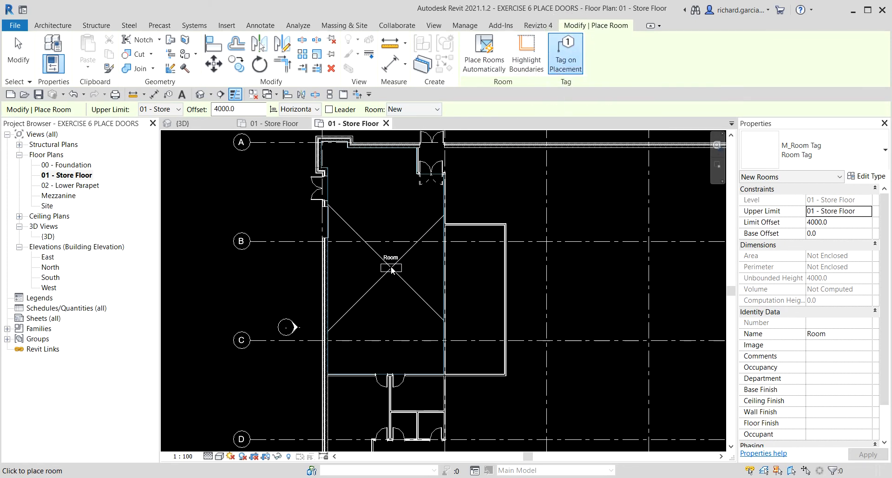
left_click(389, 268)
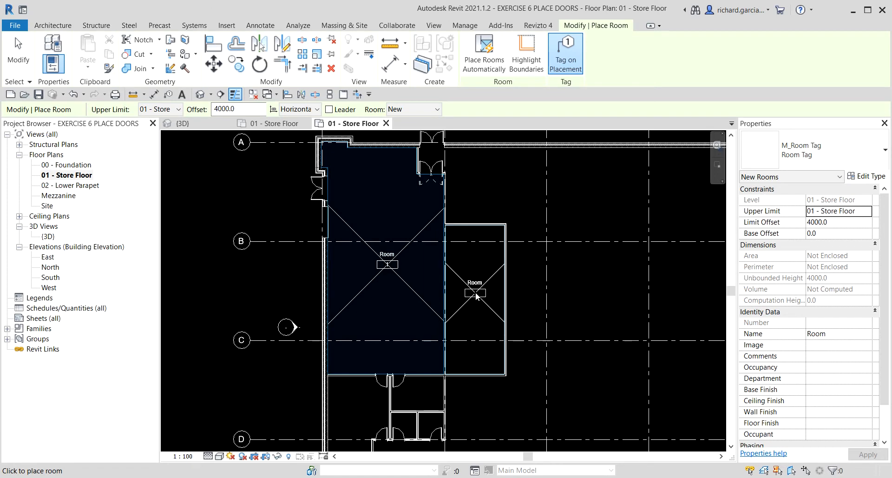
left_click(475, 292)
Step: Place tagged rooms in the four spaces near grid D: the room along grid 1, the one beside it and the two small ones below
middle_click_drag(575, 340, 606, 220)
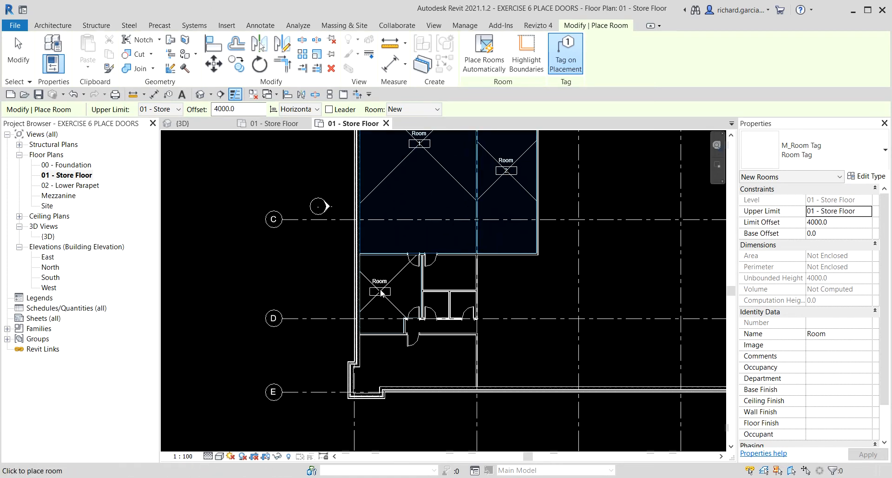
scroll(446, 281, "up", 5)
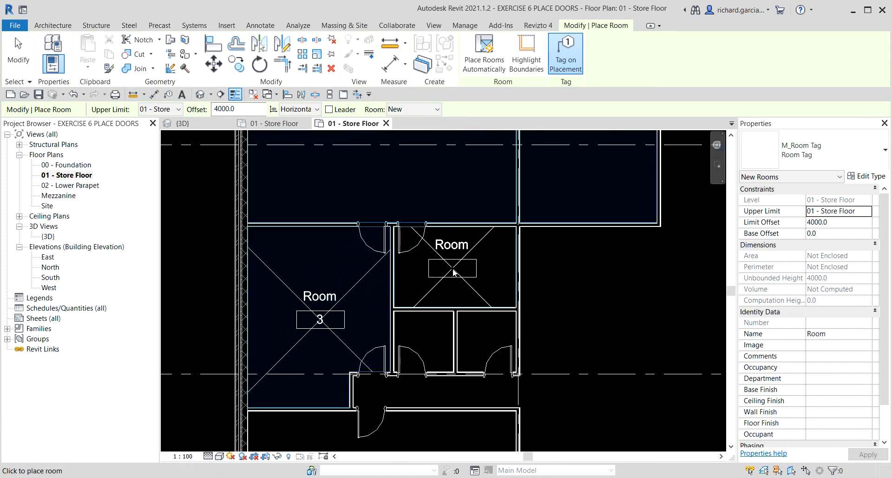
left_click(428, 341)
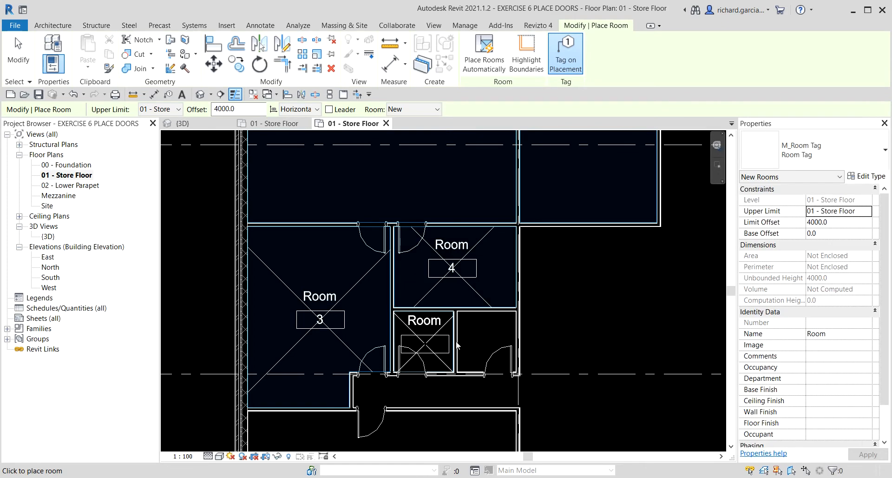
left_click(488, 346)
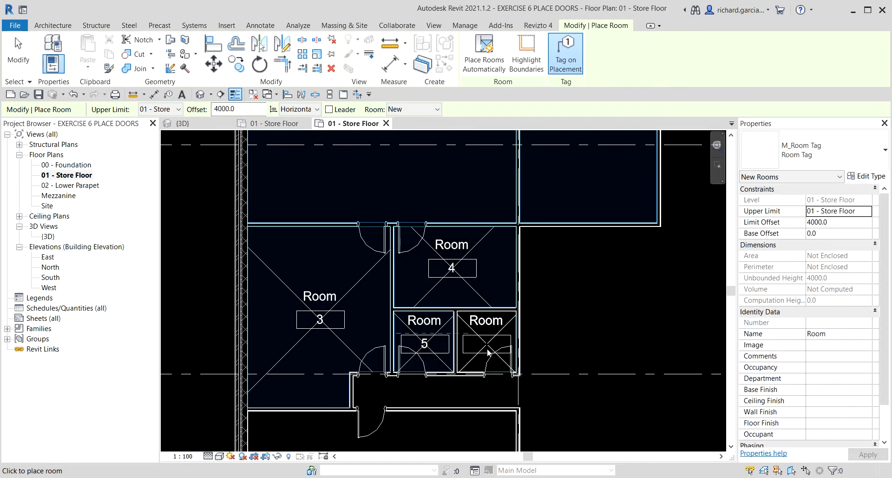
left_click(18, 51)
scroll(373, 249, "down", 5)
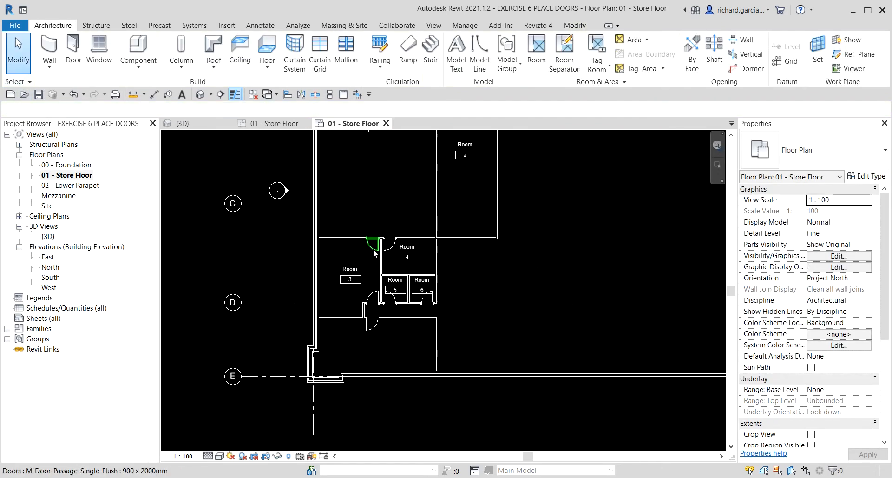
Step: Rename room 3 in the 01 - Store Floor plan as Break Room
scroll(358, 298, "up", 6)
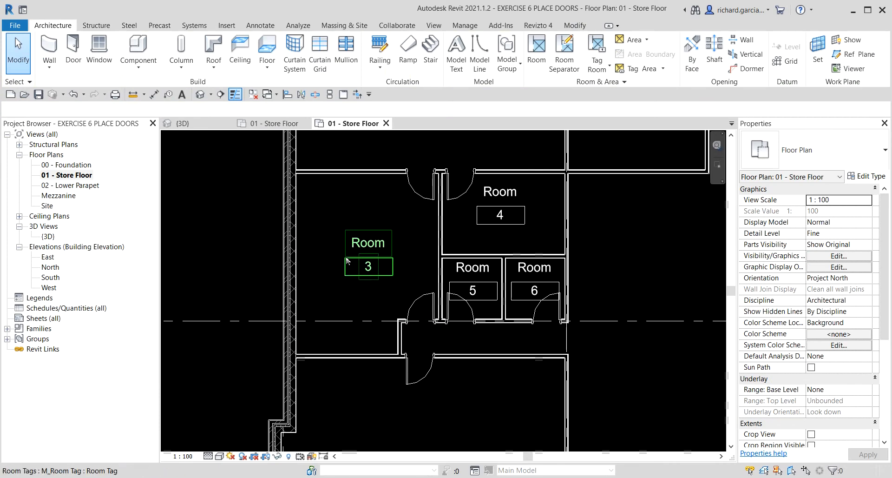
scroll(341, 251, "up", 2)
left_click(384, 243)
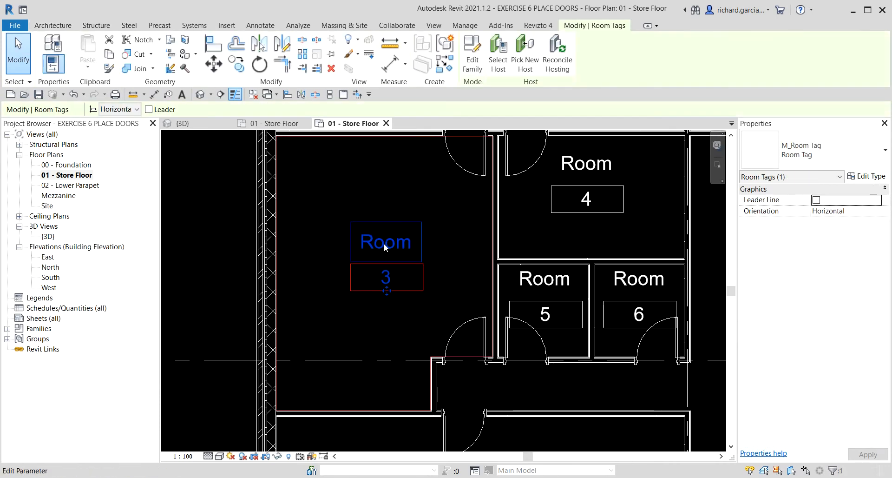
left_click(383, 244)
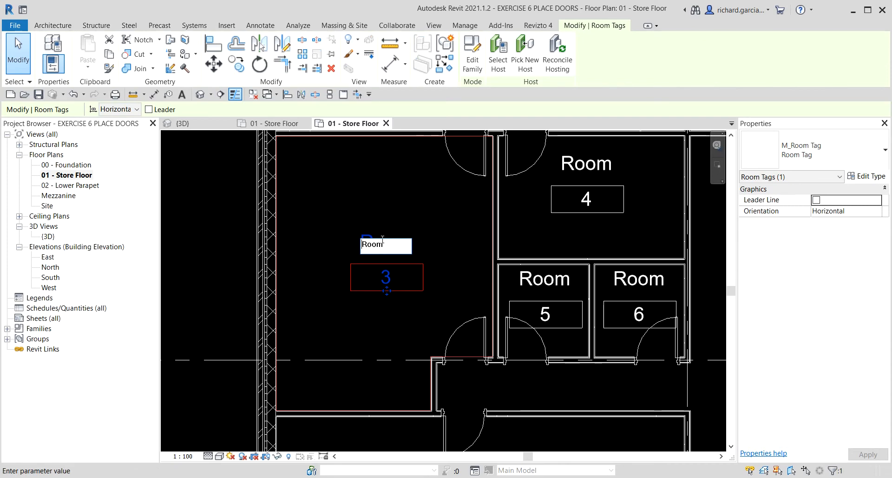
key("Caps_Lock")
type("Break")
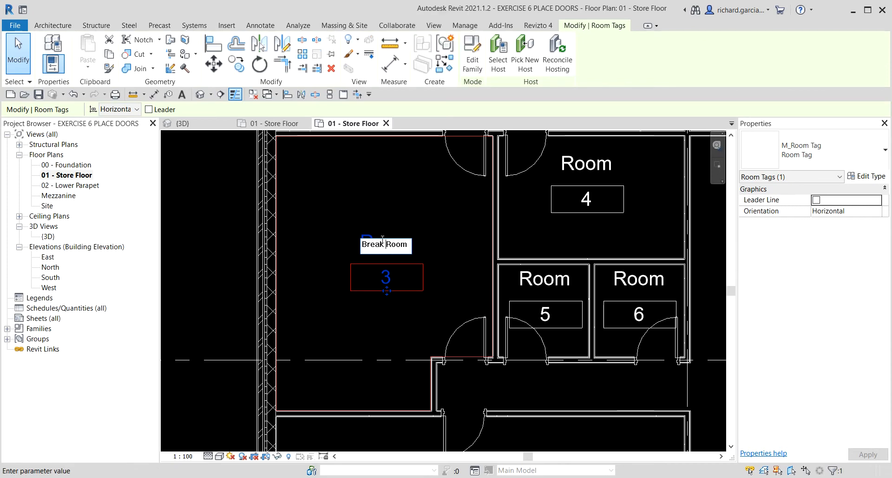
key("Return")
Step: Rename room 4 as Office and close the inactive views
middle_click_drag(414, 204, 307, 238)
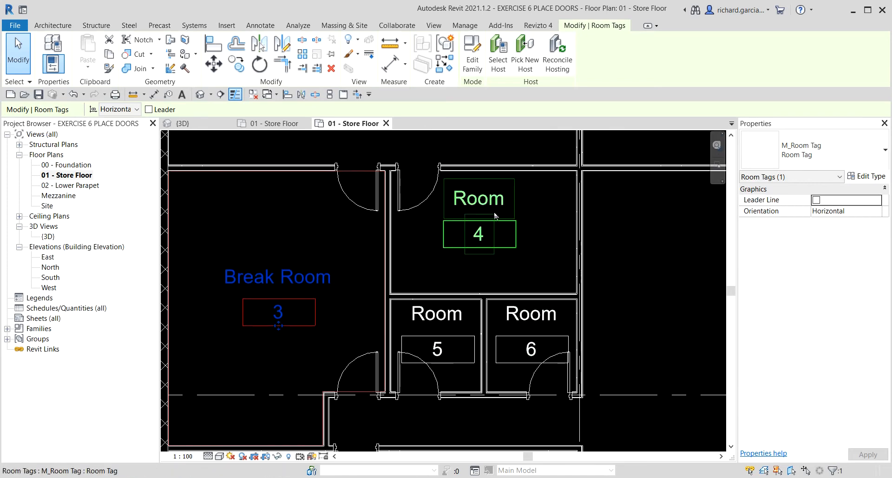
left_click(474, 201)
left_click(474, 201)
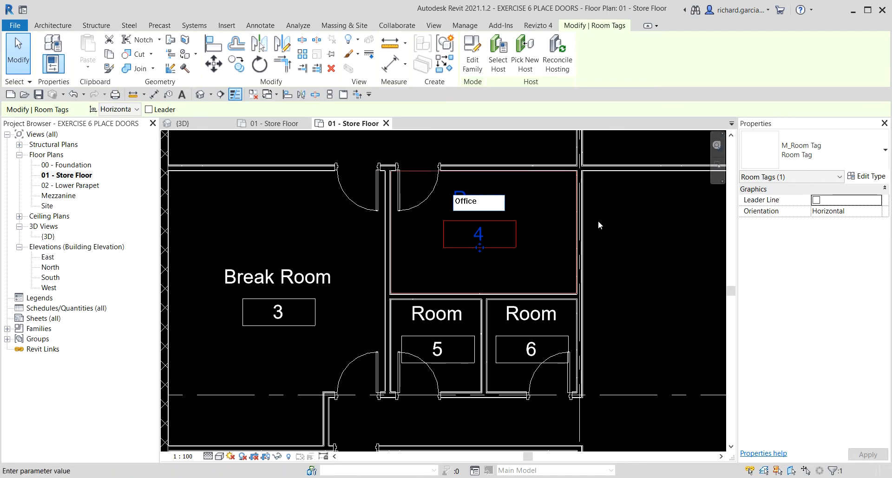
key("Return")
scroll(477, 277, "down", 2)
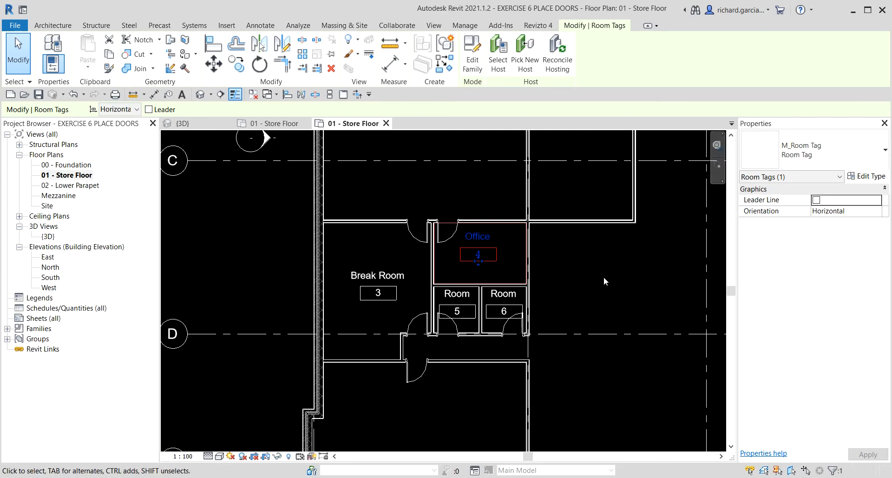
left_click(253, 94)
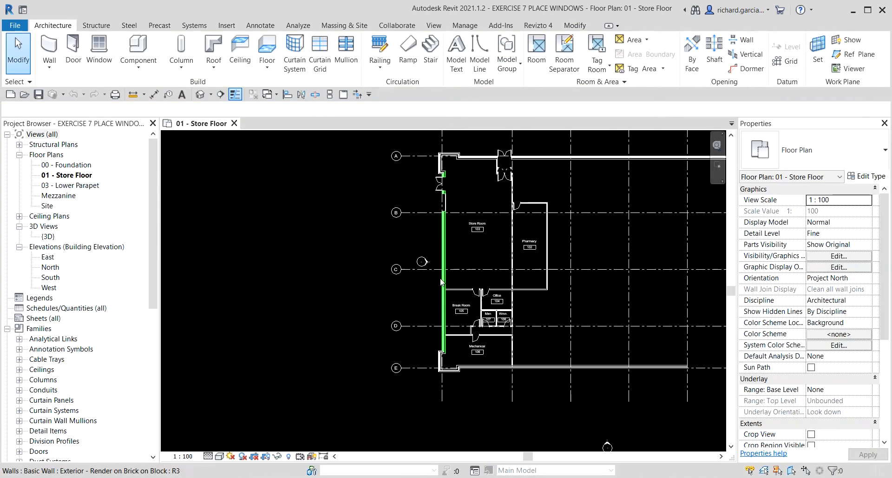
Step: Place three M_Fixed 0610 x 1220mm windows along the Break Room's upper wall, between the exterior wall and the door
scroll(391, 318, "up", 5)
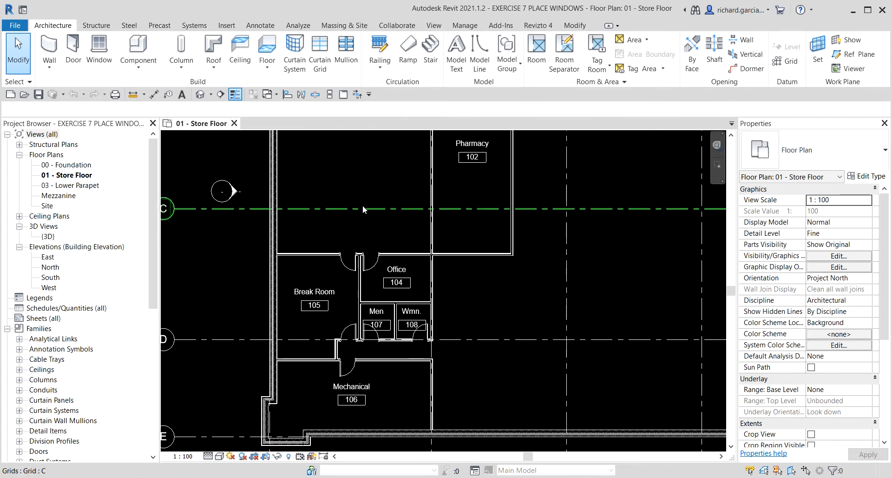
scroll(363, 205, "down", 2)
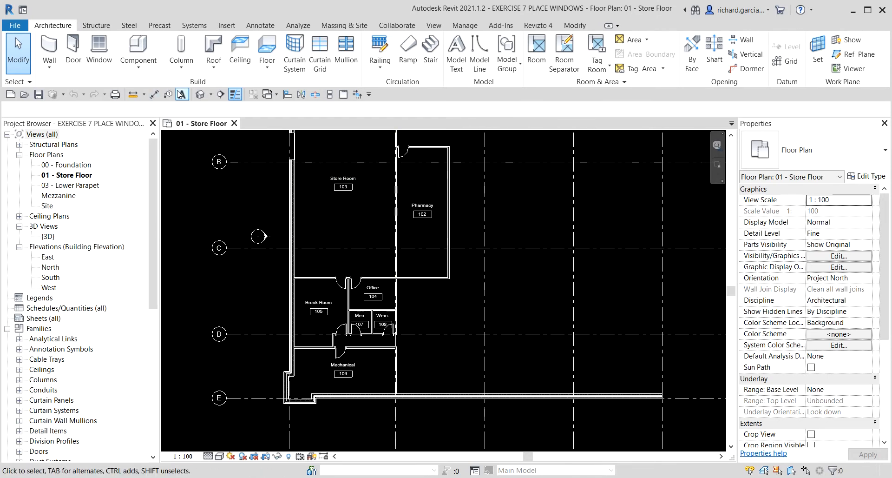
left_click(103, 50)
scroll(295, 300, "up", 8)
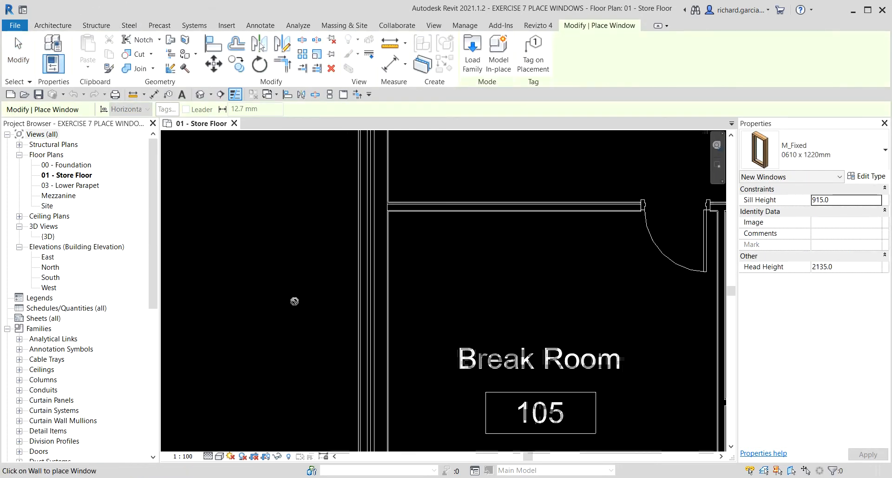
scroll(446, 287, "up", 2)
middle_click_drag(429, 283, 434, 306)
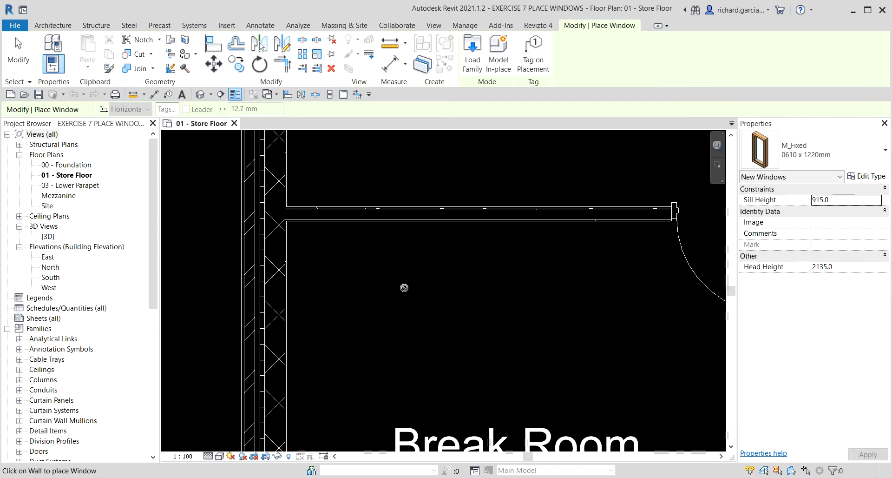
left_click(345, 215)
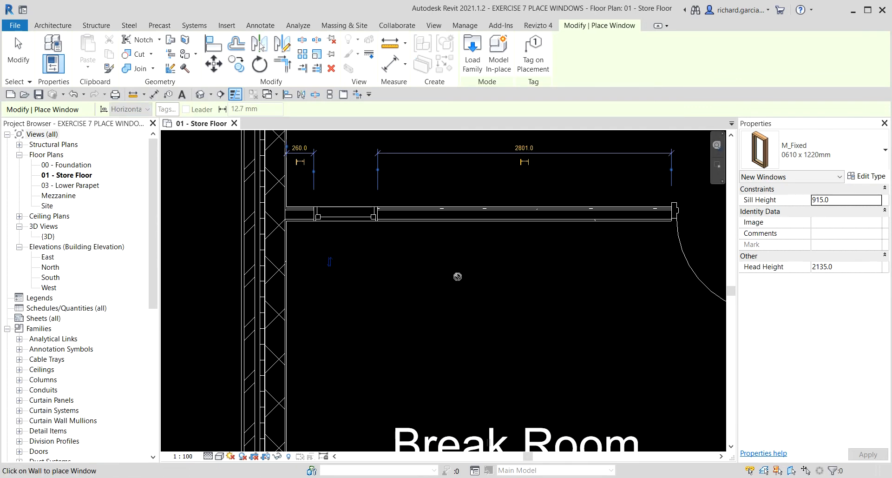
middle_click_drag(458, 277, 401, 303)
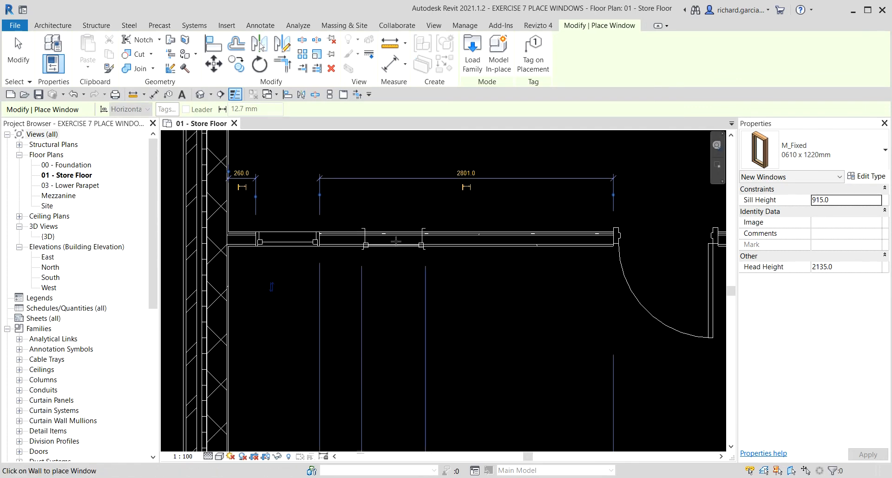
left_click(414, 238)
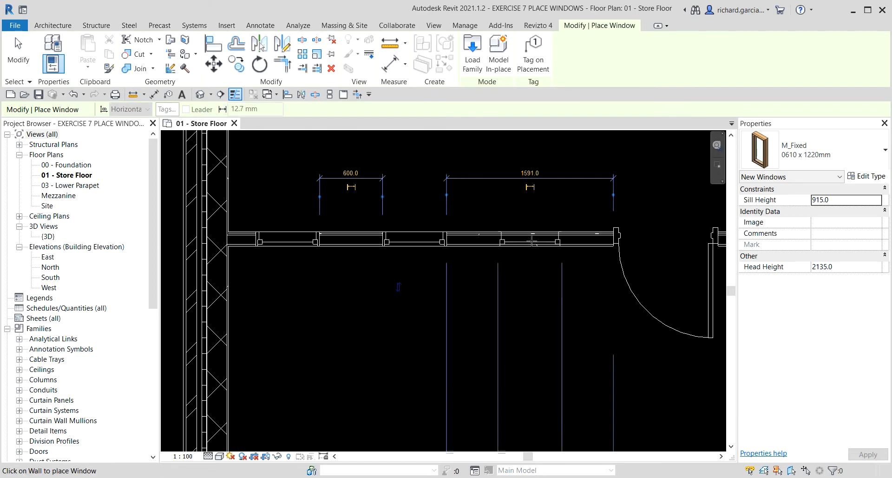
scroll(408, 289, "down", 2)
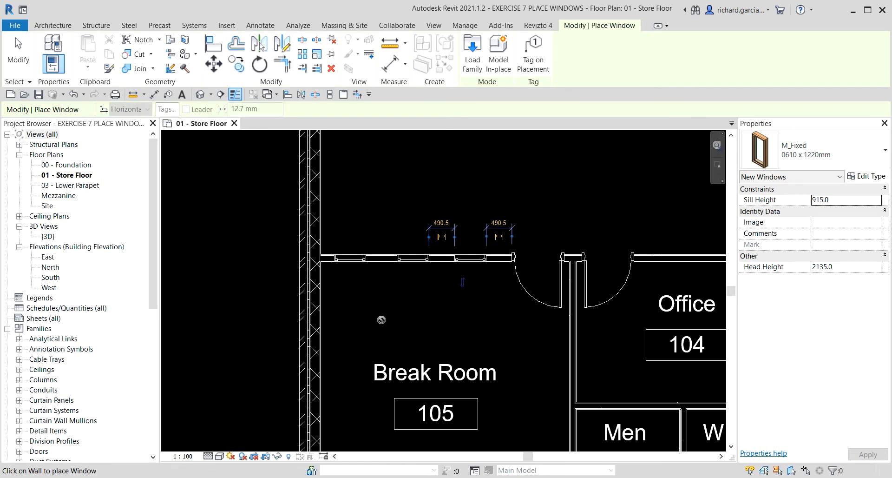
Step: Place one M_Fixed 0610 x 1220mm window in the Office's upper wall, about 300 mm from the door
scroll(381, 322, "down", 1)
middle_click_drag(439, 344, 249, 317)
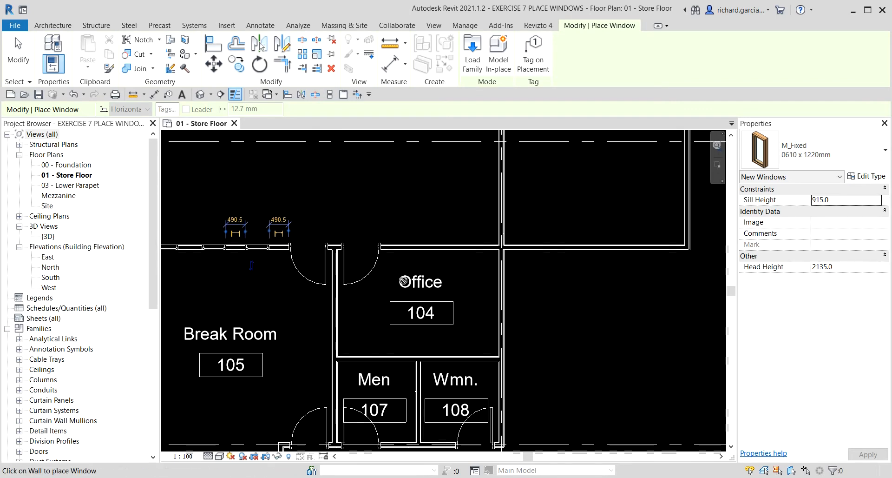
scroll(403, 281, "up", 3)
scroll(433, 232, "down", 3)
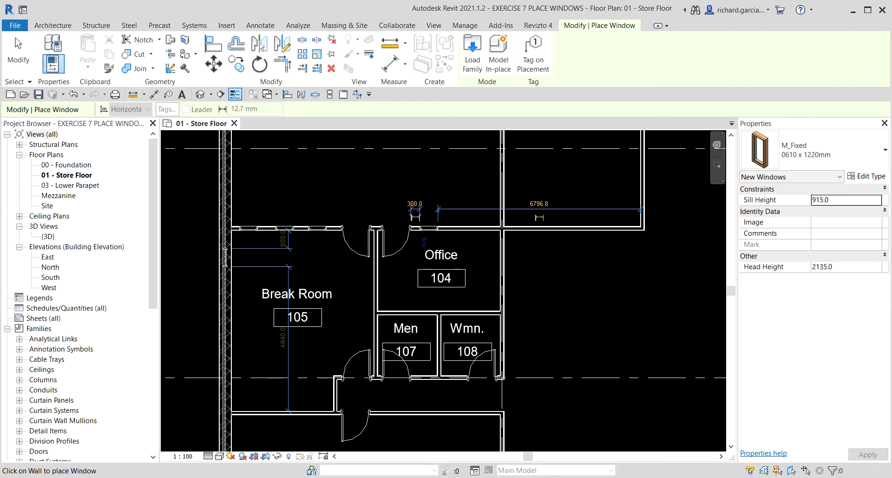
Step: Place four M_Fixed windows down the Break Room's exterior wall, the first about 700 mm from the upper partition, and end window placement
middle_click_drag(322, 351, 470, 297)
scroll(421, 265, "up", 2)
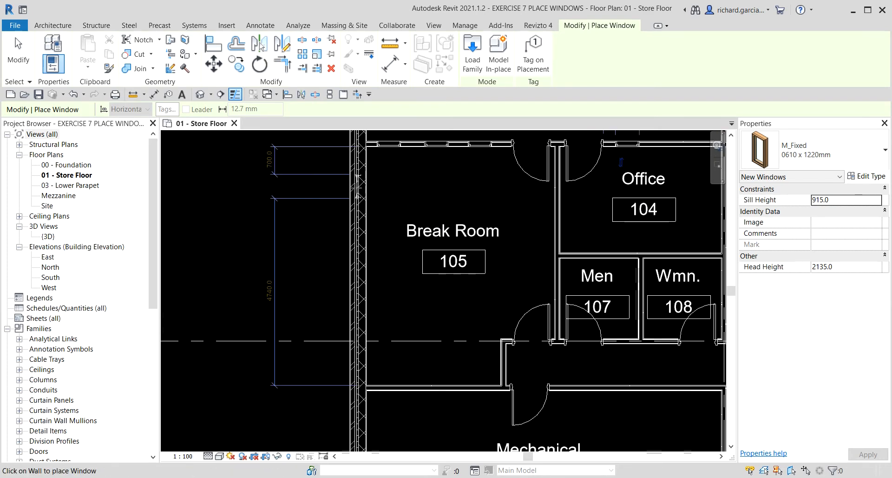
left_click(358, 186)
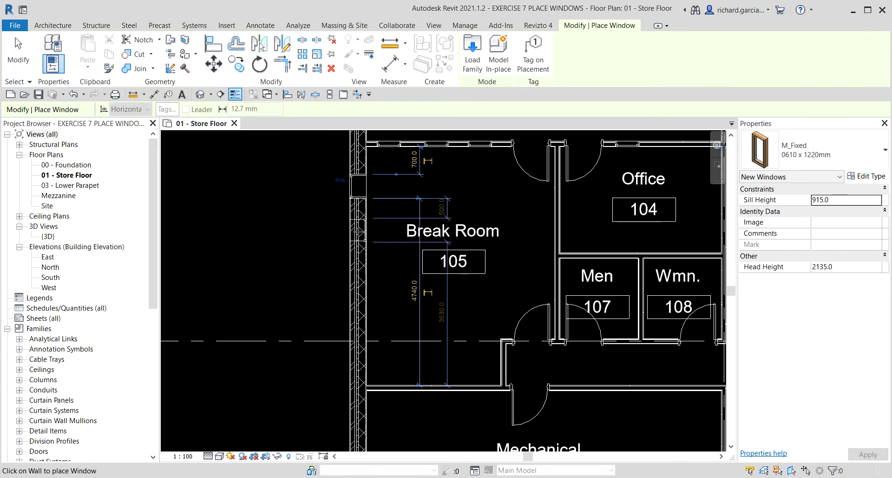
left_click(358, 281)
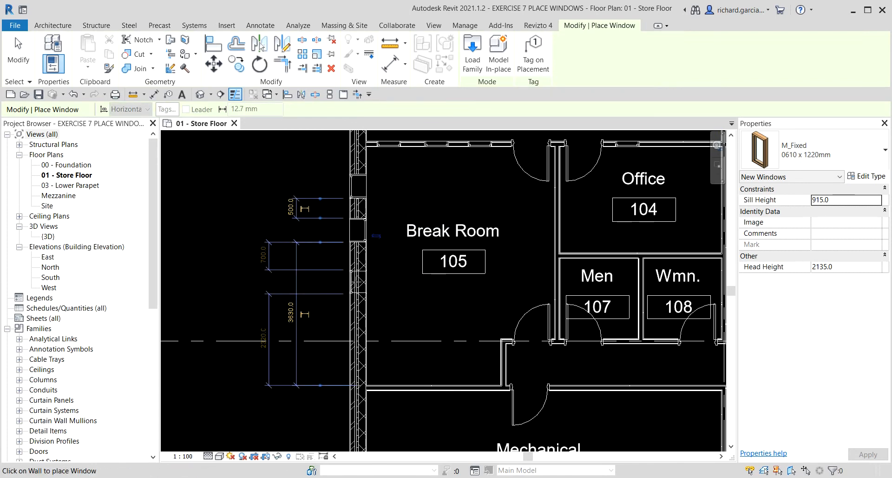
left_click(357, 338)
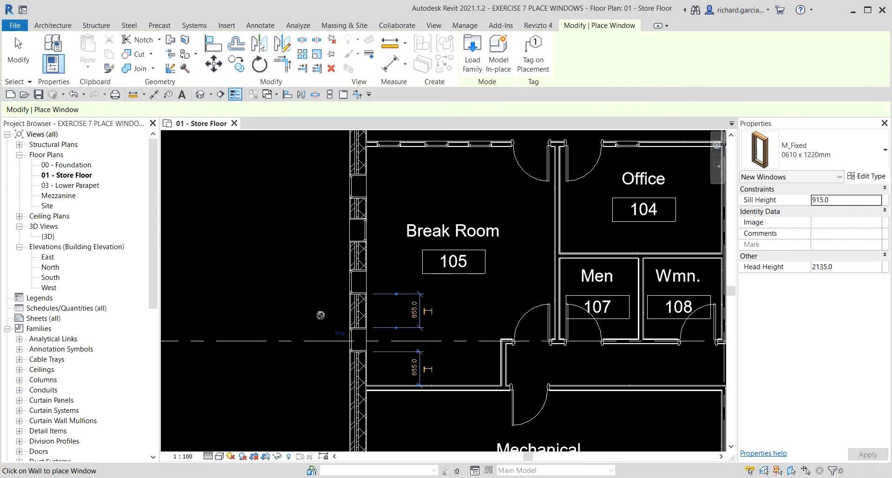
left_click(21, 52)
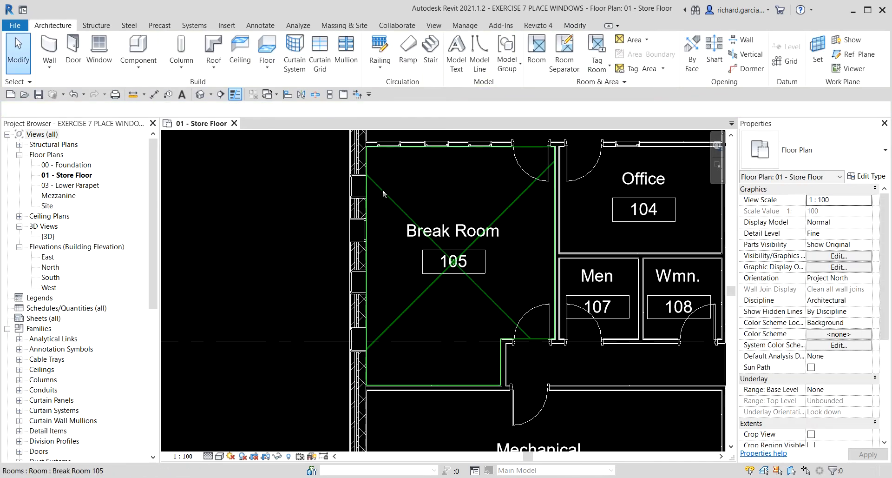
Step: Flip the facing of the first and third exterior-wall windows of the Break Room to match the second
scroll(389, 200, "down", 1)
middle_click_drag(389, 200, 395, 251)
scroll(385, 237, "up", 5)
left_click(341, 293)
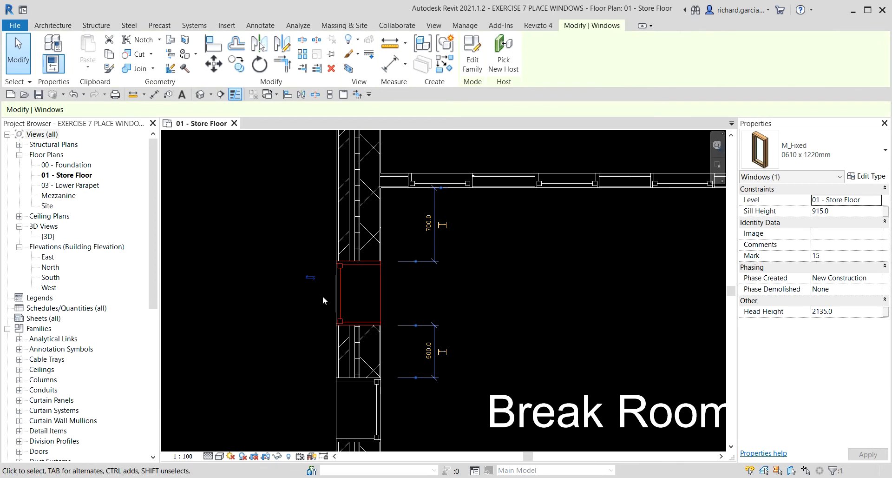
left_click(311, 277)
scroll(416, 358, "down", 2)
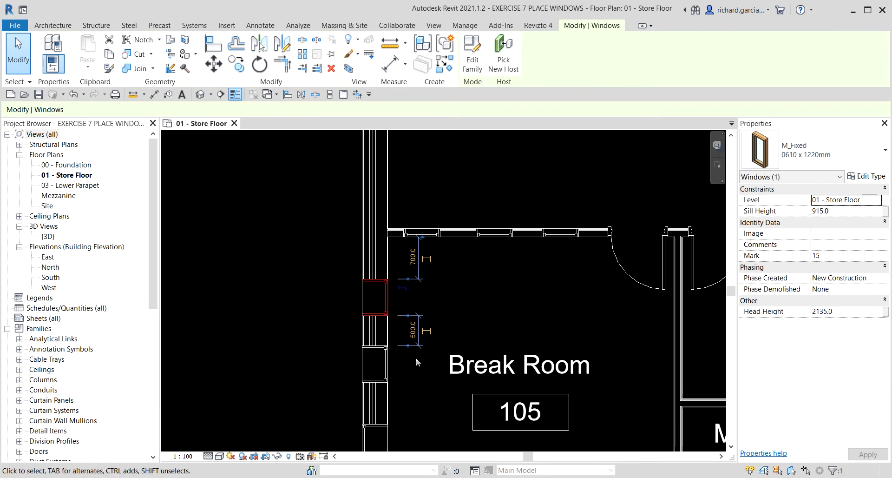
middle_click_drag(402, 375, 409, 337)
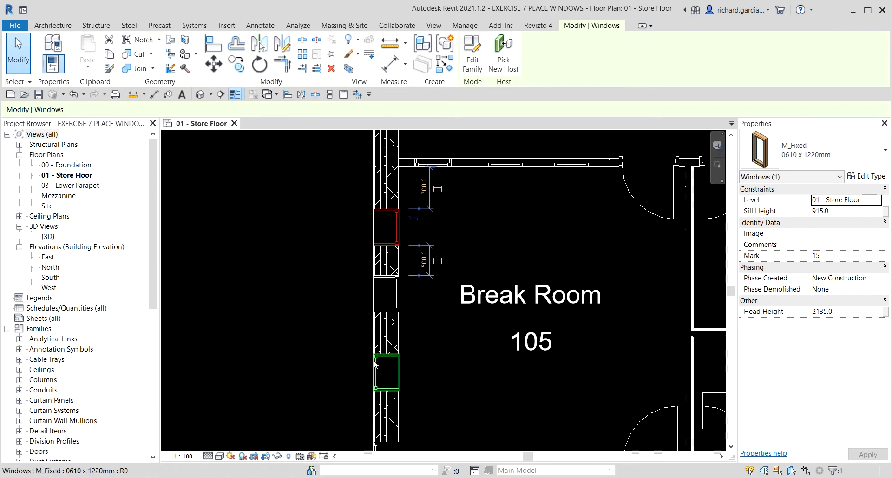
left_click(301, 279)
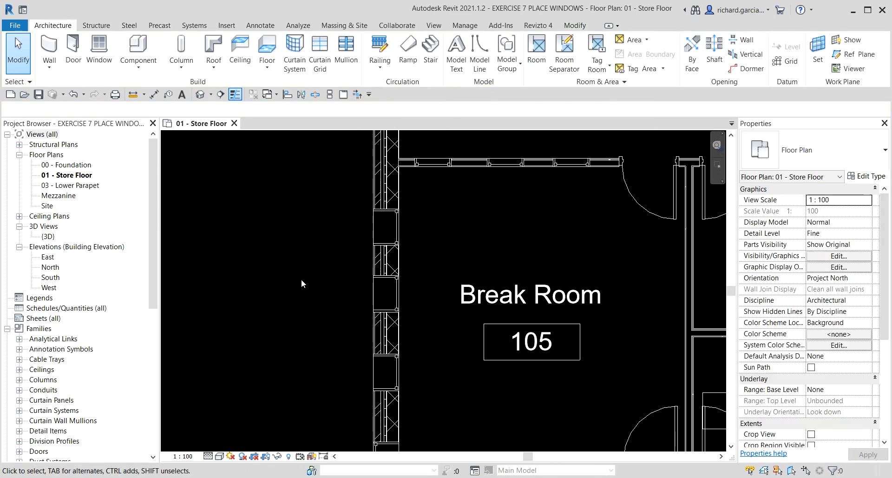
Step: Set the distance between the first and second windows in the Break Room's exterior wall to 700 mm
scroll(309, 261, "down", 1)
left_click(375, 236)
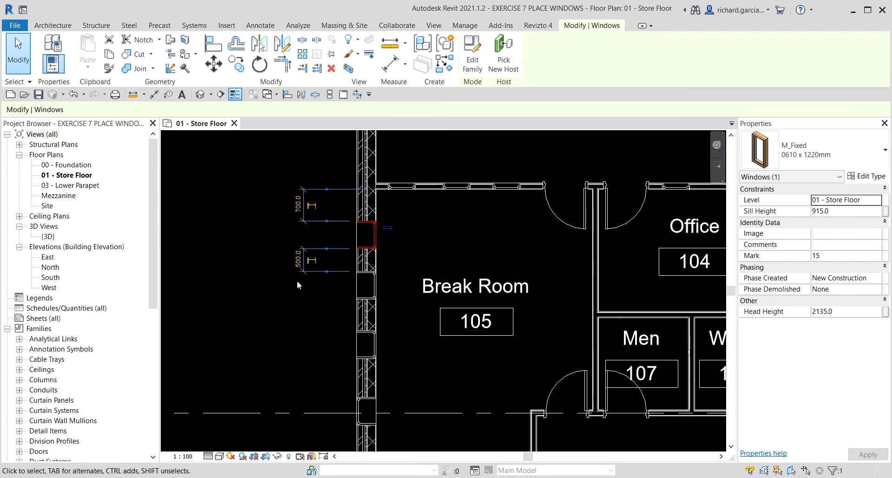
left_click(298, 260)
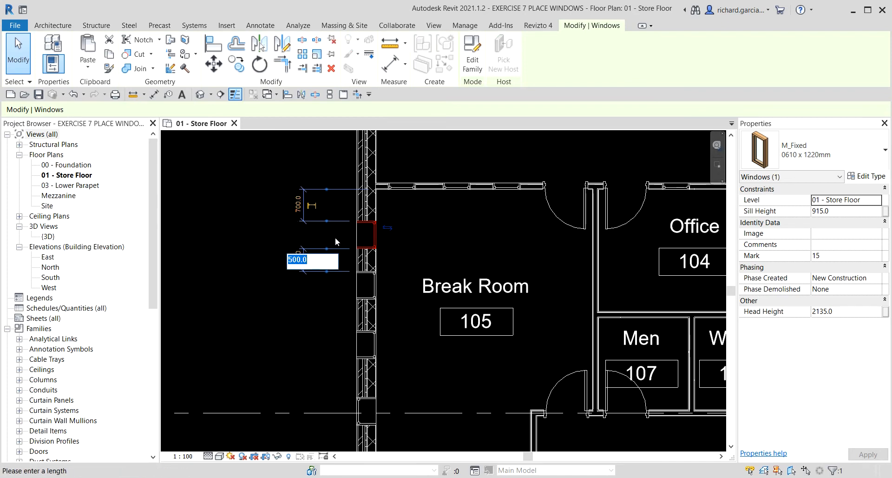
type("700")
key("Return")
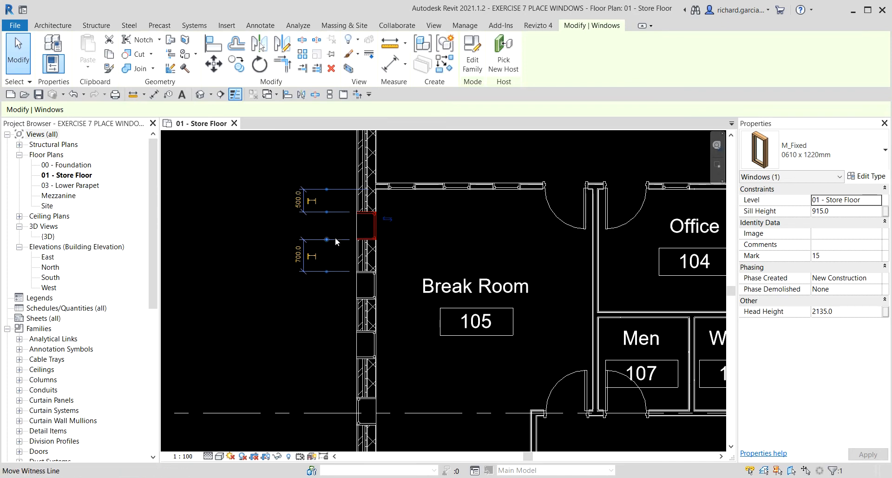
left_click(229, 269)
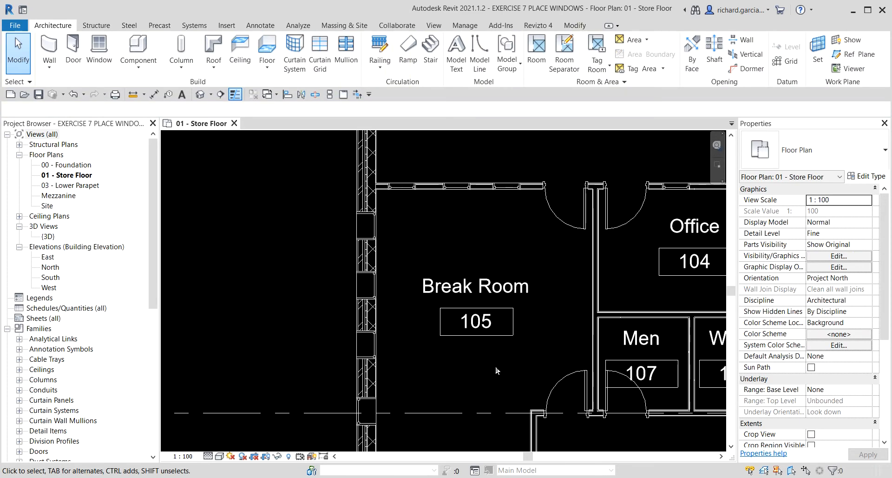
Step: Set the distance between the third and fourth windows in the Break Room's exterior wall to 700 mm
left_click(365, 344)
left_click(298, 379)
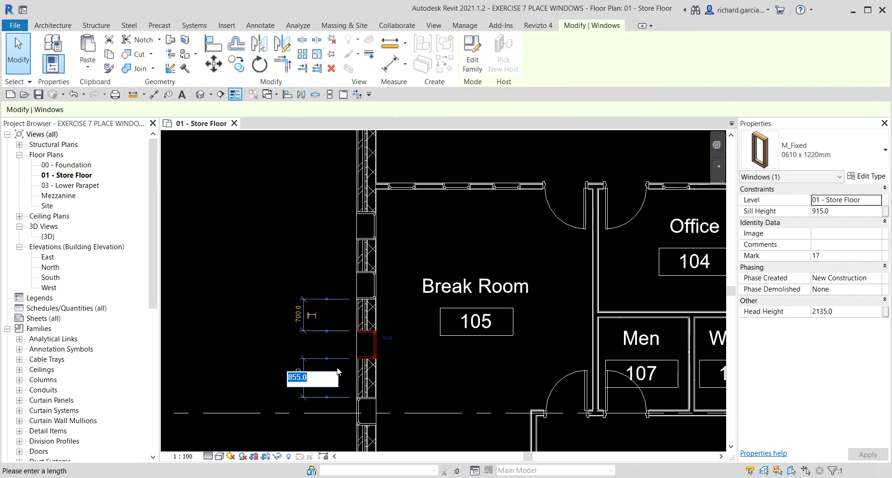
type("700")
key("Return")
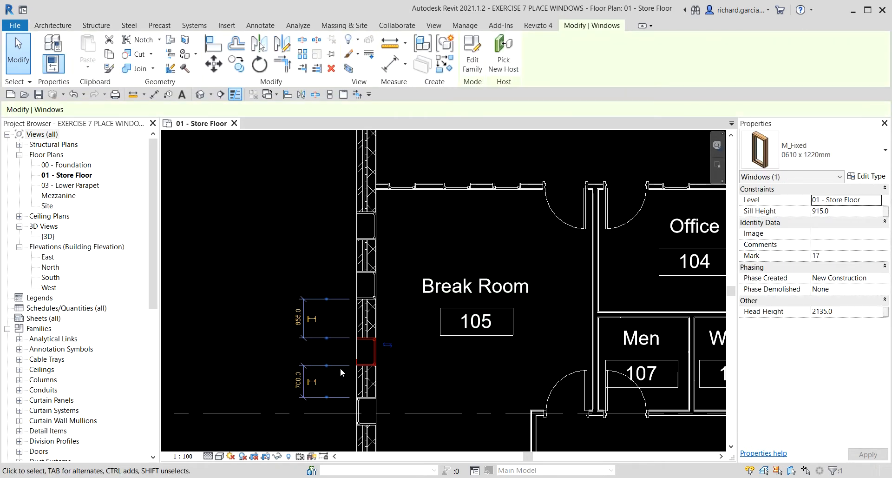
left_click(227, 291)
Step: Move the first window in the Break Room's exterior wall 300 mm down toward the second window
scroll(221, 301, "down", 2)
scroll(297, 232, "up", 2)
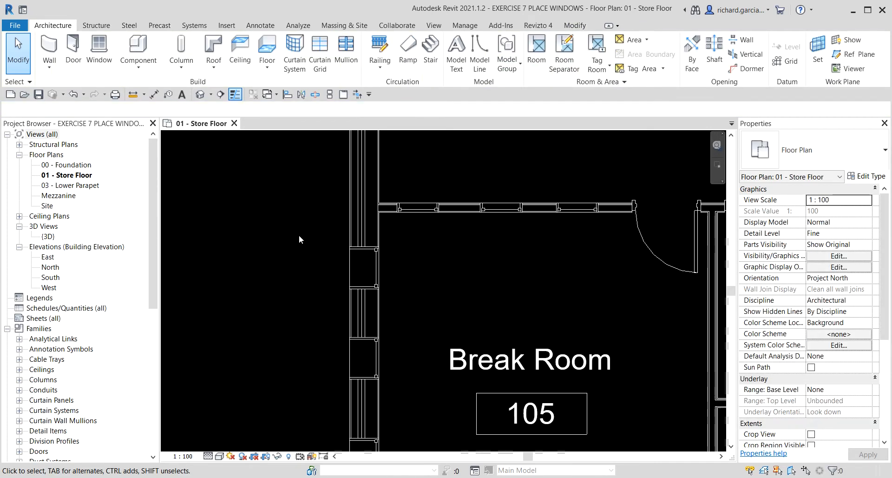
left_click(368, 248)
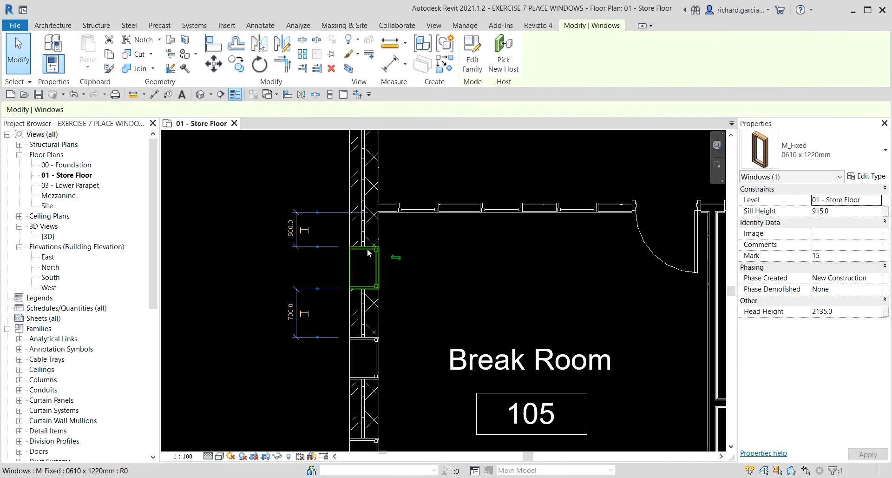
left_click(212, 63)
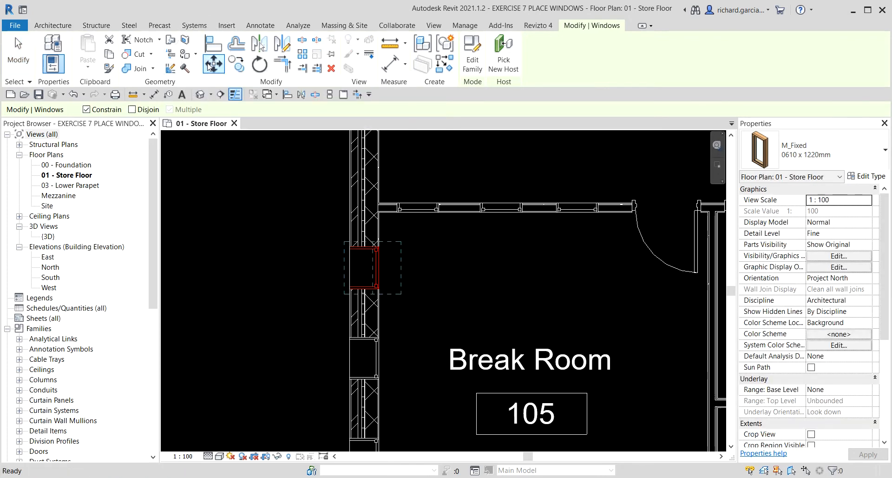
left_click(412, 253)
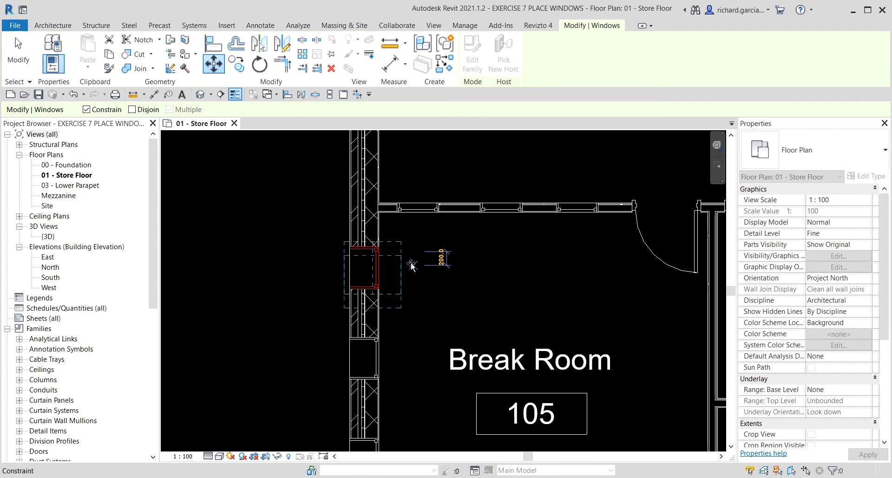
left_click(412, 278)
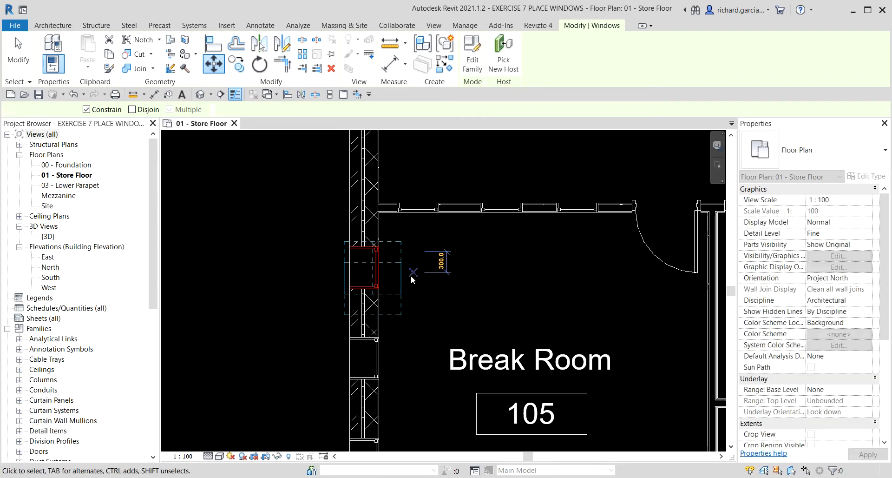
left_click(467, 292)
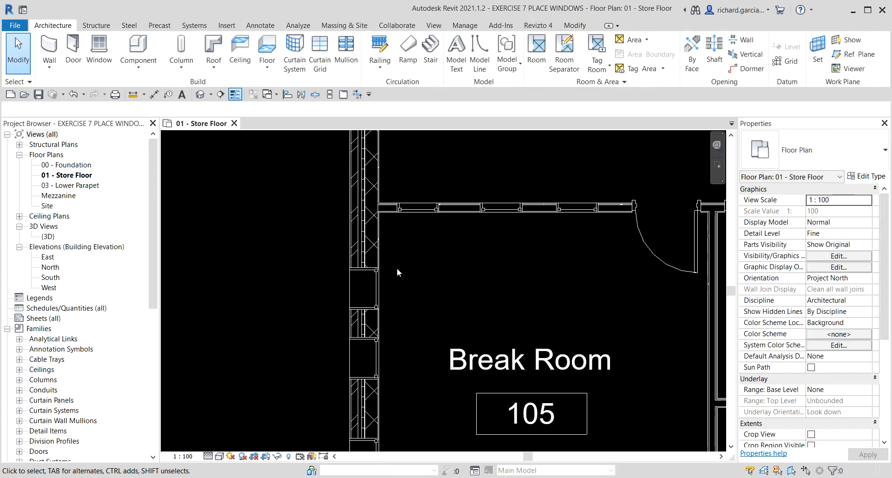
Step: Shift the first exterior-wall window back up to about 680 mm from the Break Room's upper partition and clear the selection
left_click(377, 288)
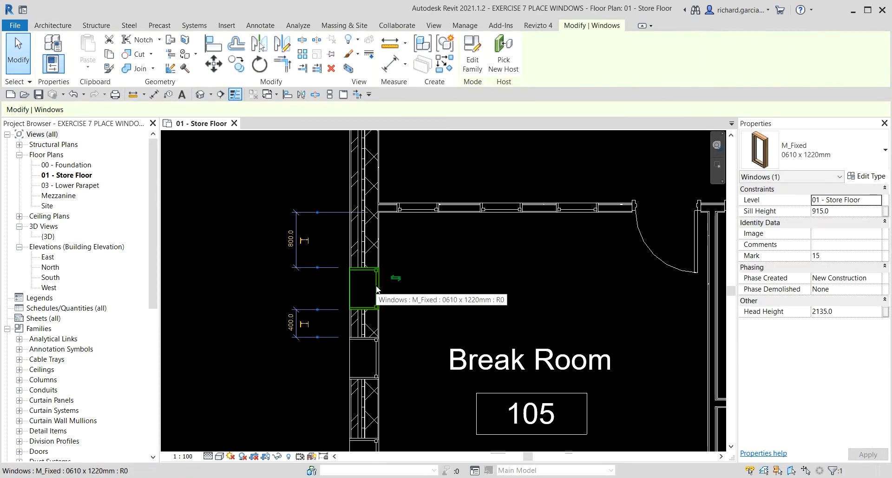
left_click_drag(376, 287, 376, 292)
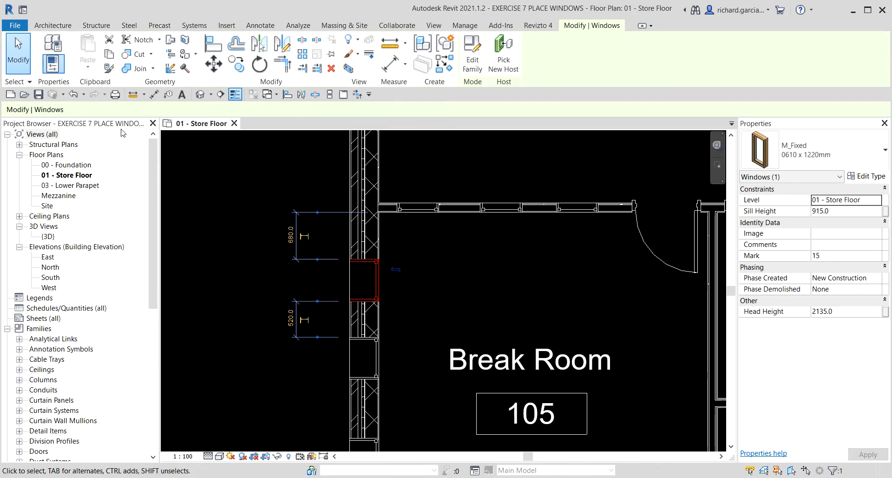
left_click(18, 53)
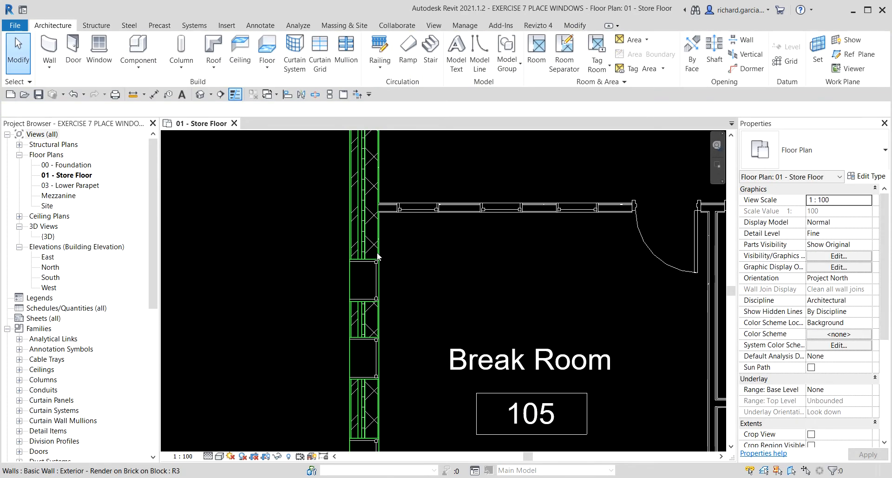
Step: Duplicate the type of the first window in the Break Room's exterior wall under the name 0610 x 0610mm
scroll(359, 264, "down", 3)
scroll(358, 261, "down", 2)
middle_click_drag(594, 355, 471, 313)
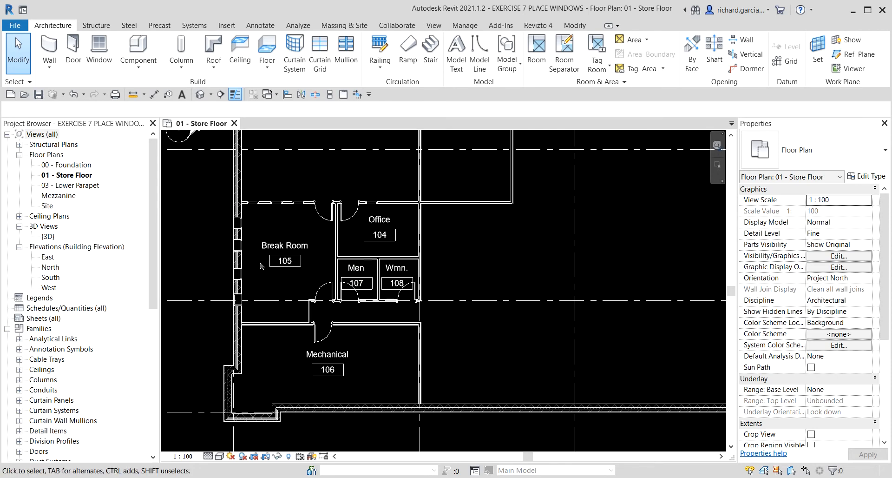
scroll(280, 258, "up", 2)
scroll(317, 296, "down", 2)
middle_click_drag(284, 328, 396, 260)
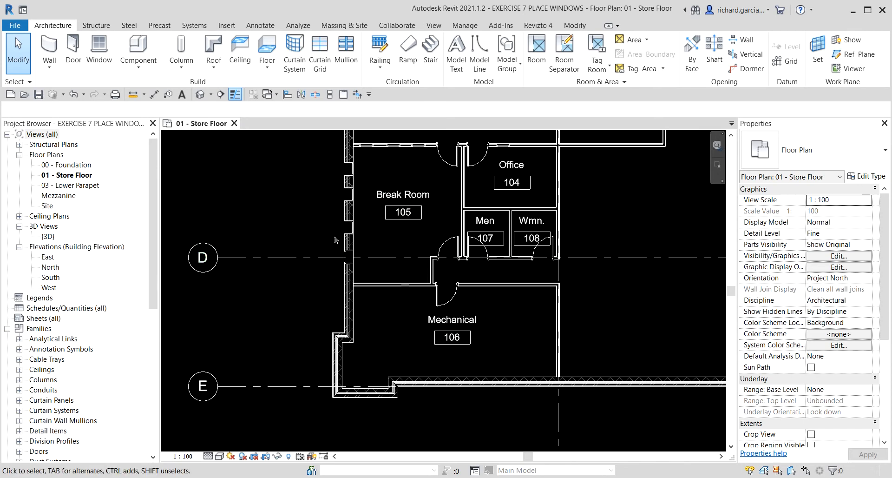
scroll(342, 180, "up", 1)
scroll(338, 172, "up", 1)
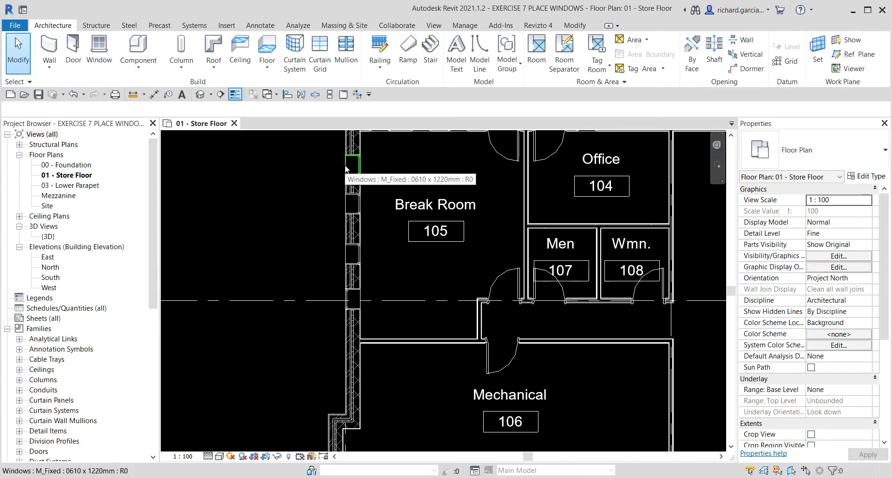
left_click(345, 164)
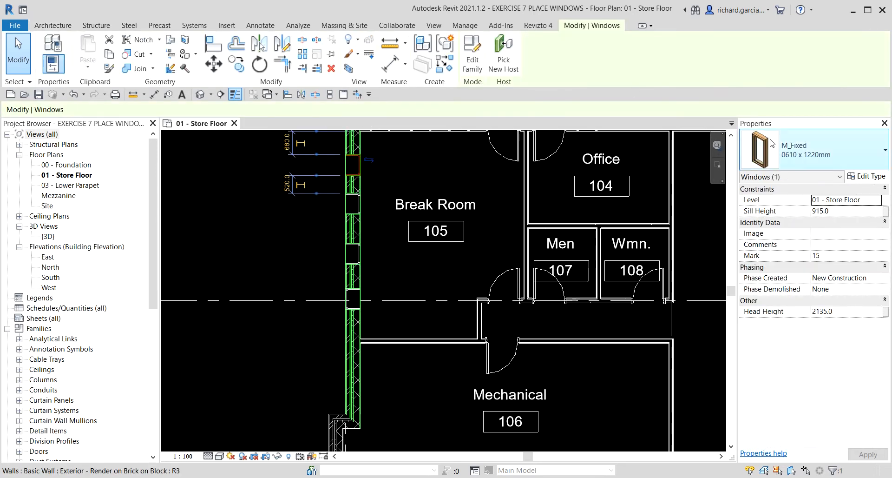
left_click(871, 177)
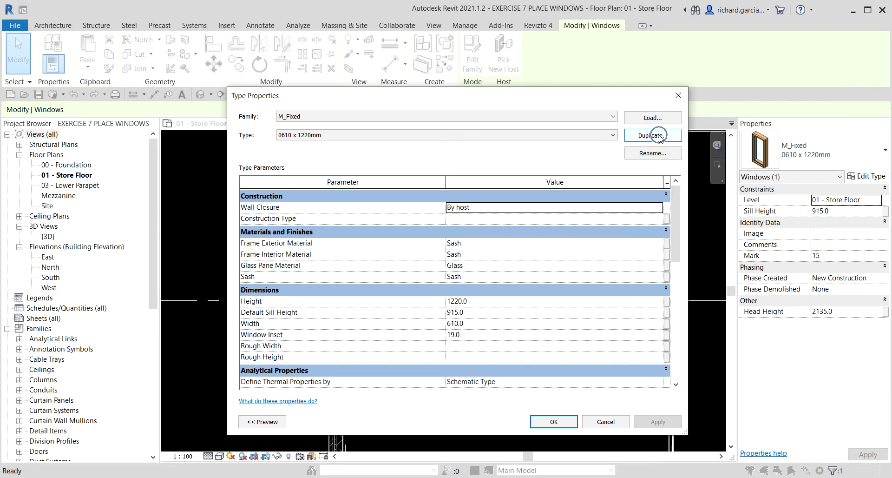
left_click(661, 137)
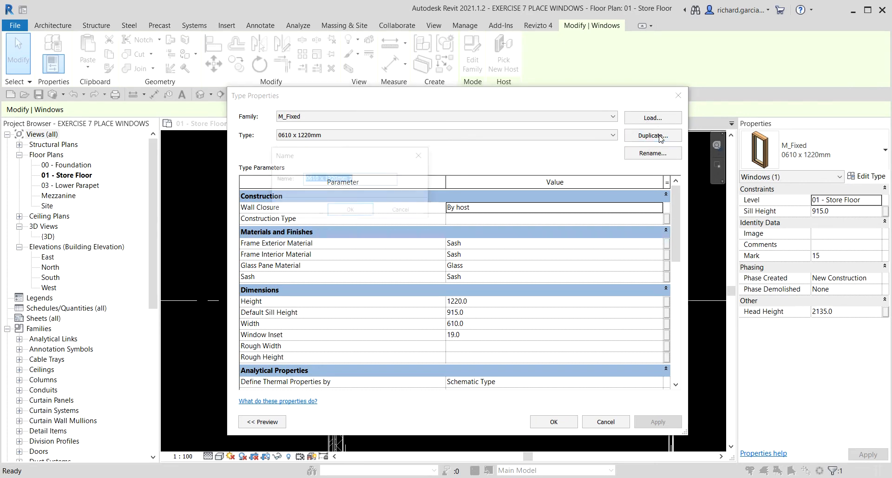
left_click(324, 178)
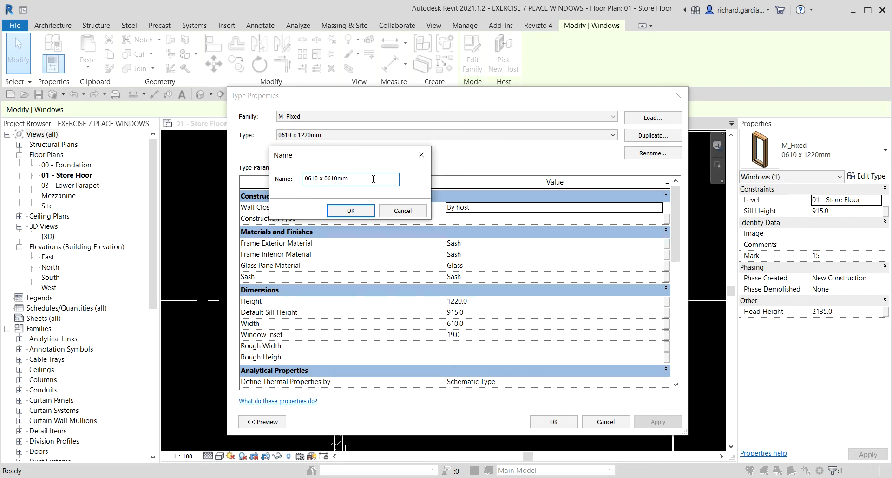
left_click(349, 211)
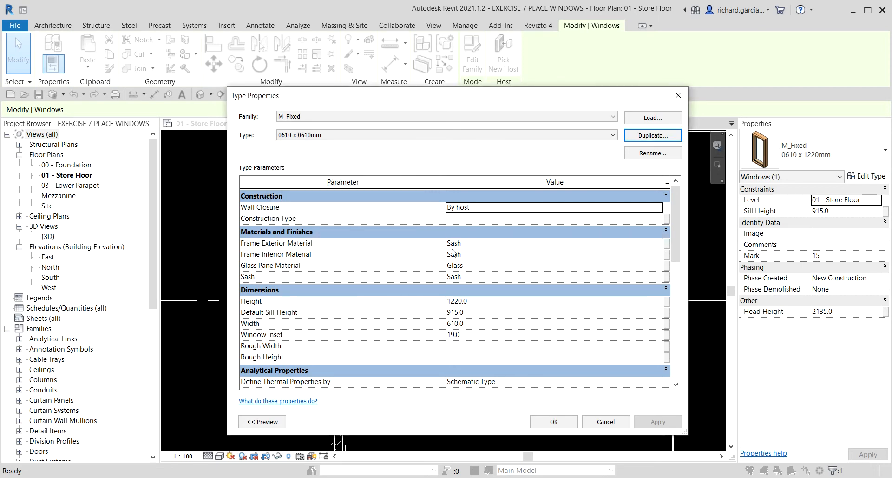
Step: Set the new window type's height to 610 mm and apply the type to the selected window
left_click(476, 304)
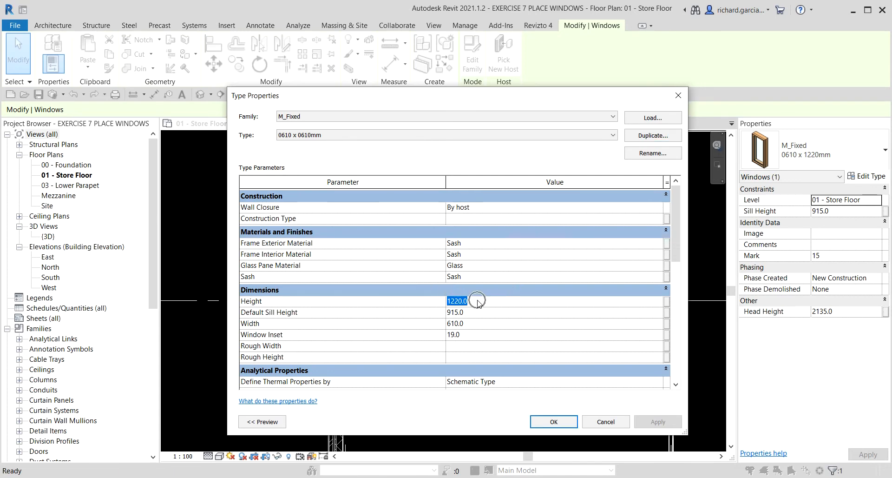
type("610")
left_click(482, 323)
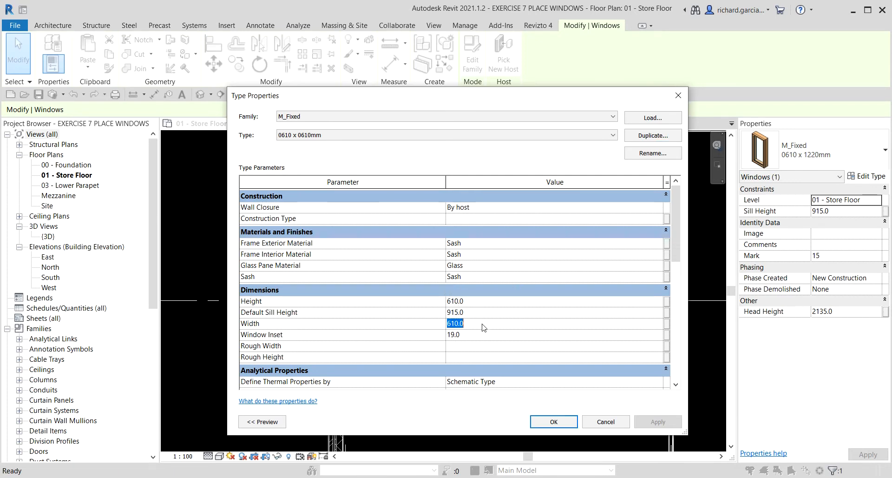
left_click(553, 421)
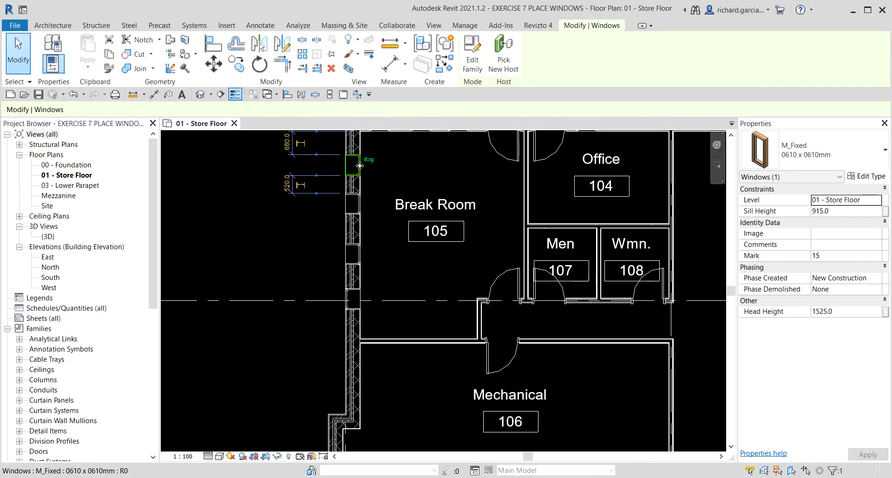
Step: Open the 3D view and inspect the resized window in the Break Room's exterior wall
left_click(201, 94)
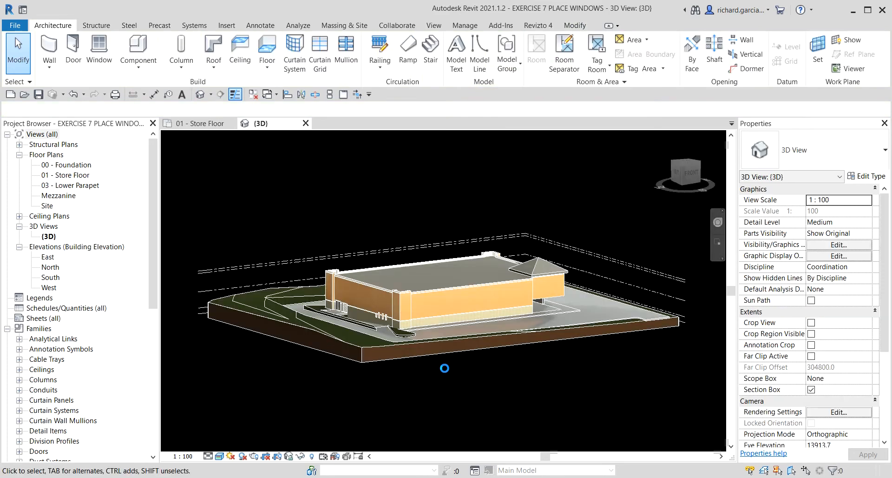
middle_click_drag(463, 387, 500, 408, "shift")
scroll(421, 321, "up", 10)
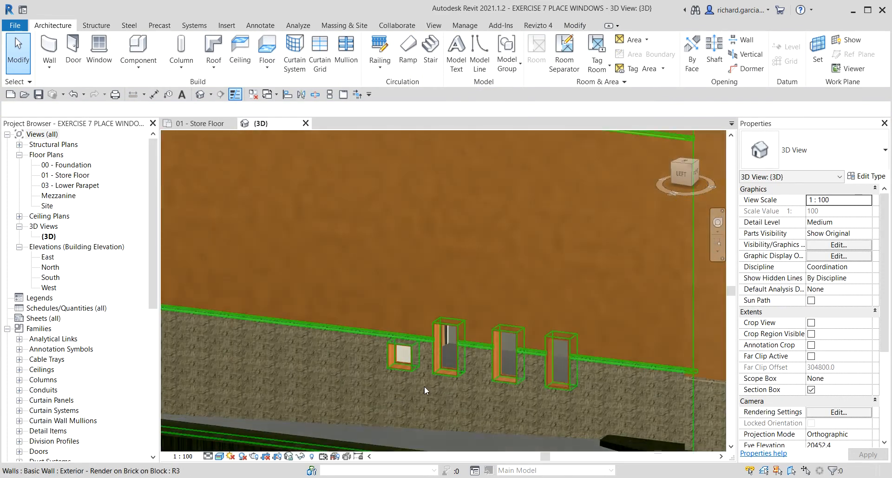
left_click(389, 349)
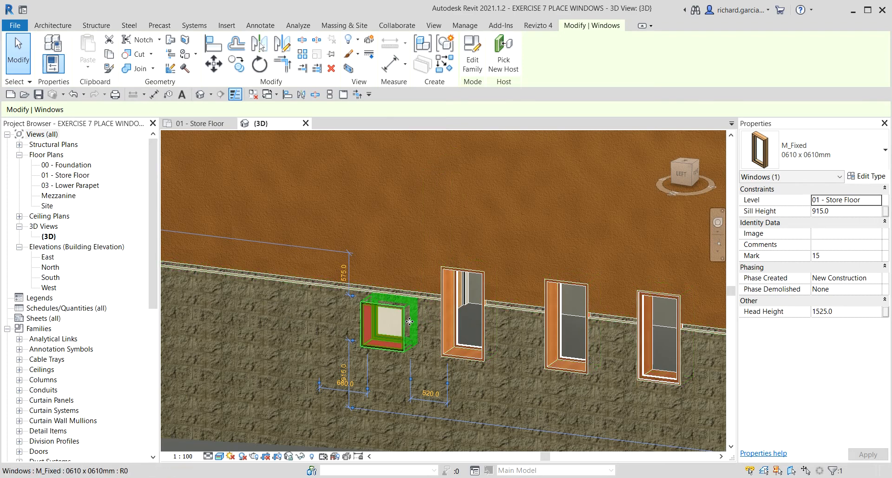
Step: Change the second, third and fourth exterior-wall windows to the M_Fixed type 0610 x 0610mm and check the row from outside
left_click(476, 277)
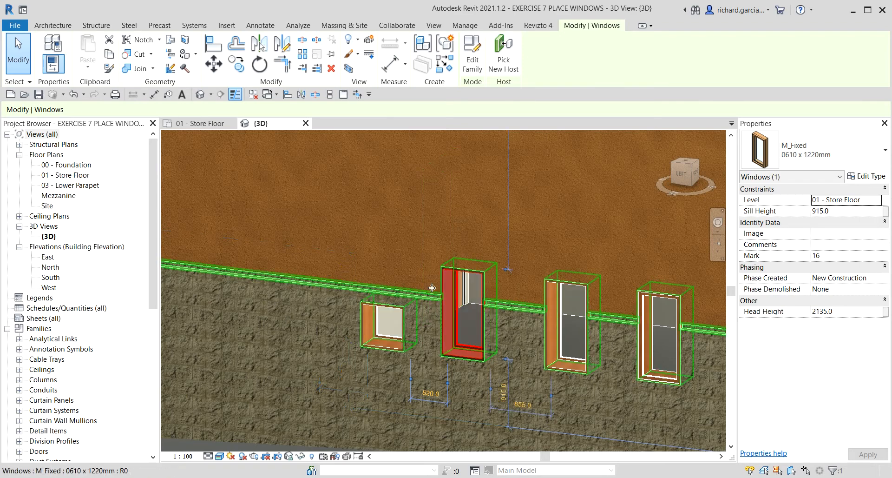
middle_click_drag(475, 277, 385, 286)
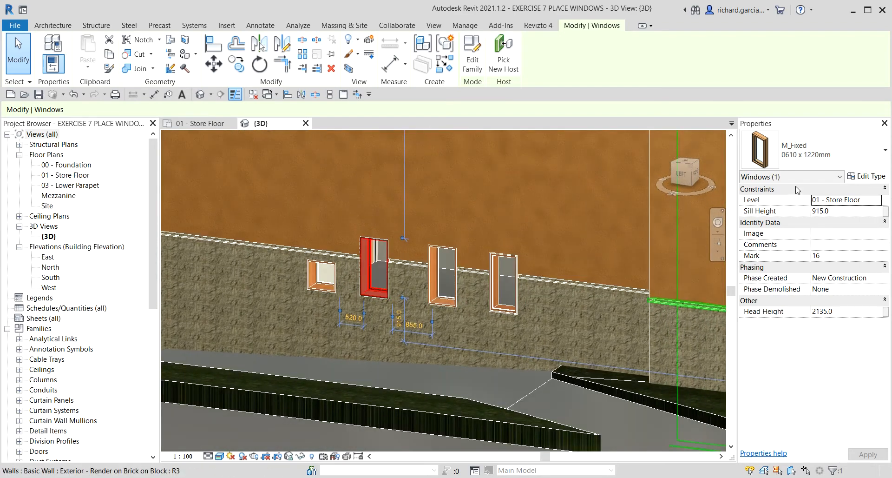
left_click(820, 151)
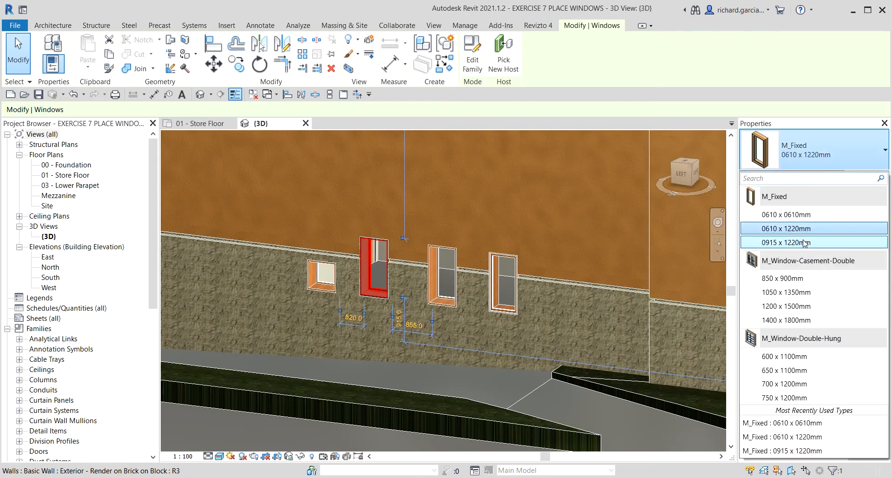
left_click(448, 303)
left_click(835, 150)
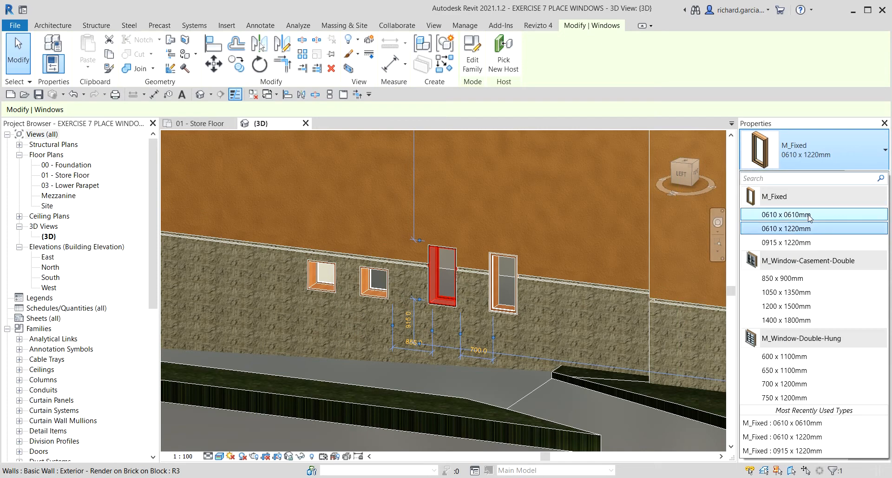
left_click(799, 158)
left_click(511, 313)
left_click(839, 148)
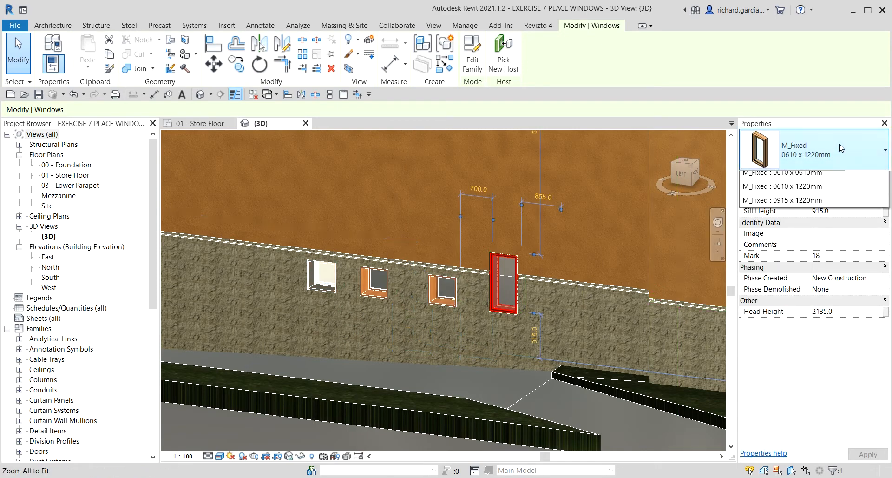
scroll(371, 279, "down", 6)
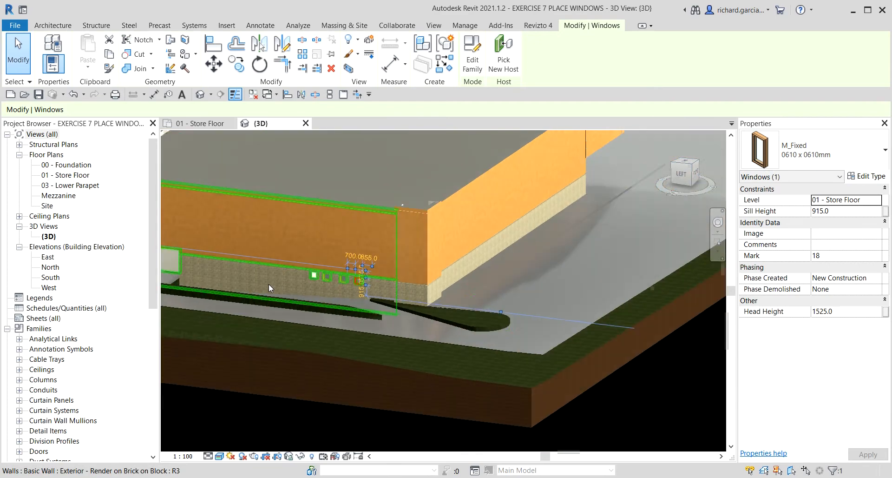
left_click(675, 424)
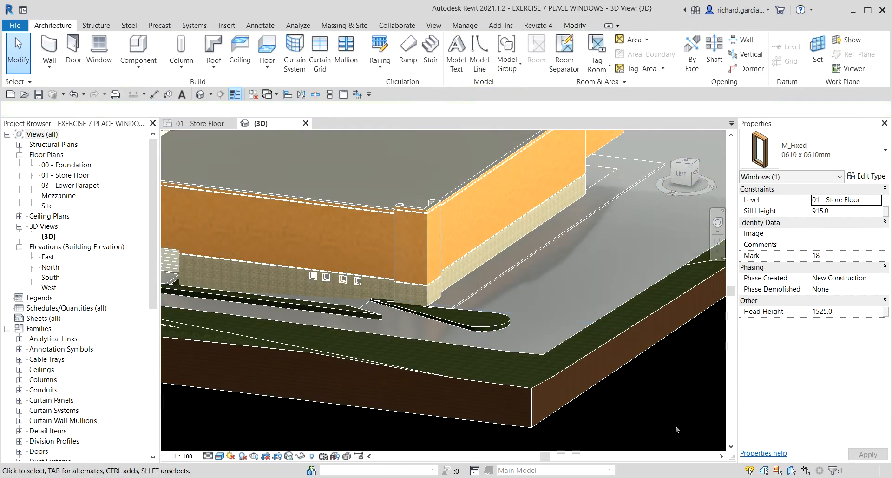
middle_click_drag(616, 415, 674, 412, "shift")
scroll(478, 288, "up", 5)
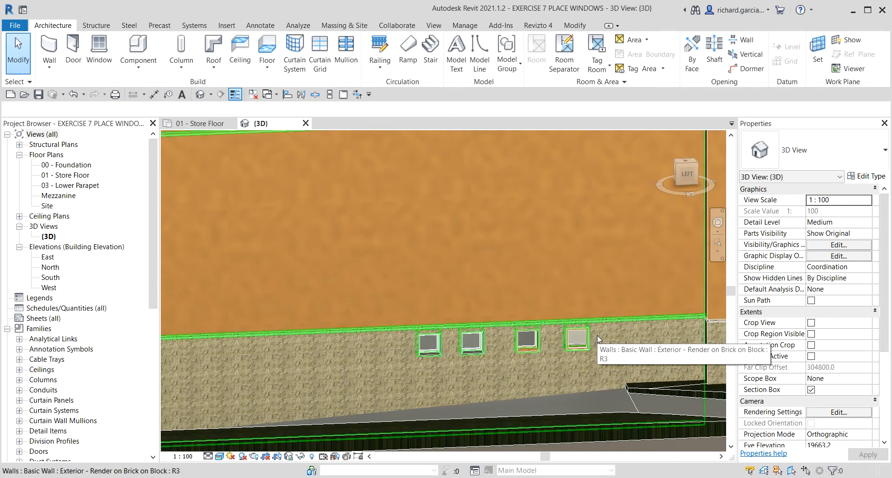
Step: Return to the 01 - Store Floor plan and bring the Break Room's exterior wall into view
double_click(74, 180)
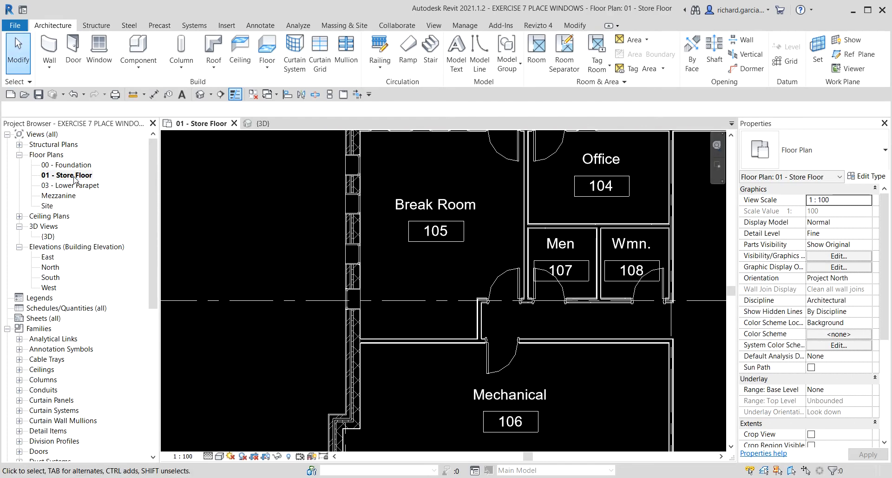
left_click(74, 179)
scroll(460, 277, "down", 3)
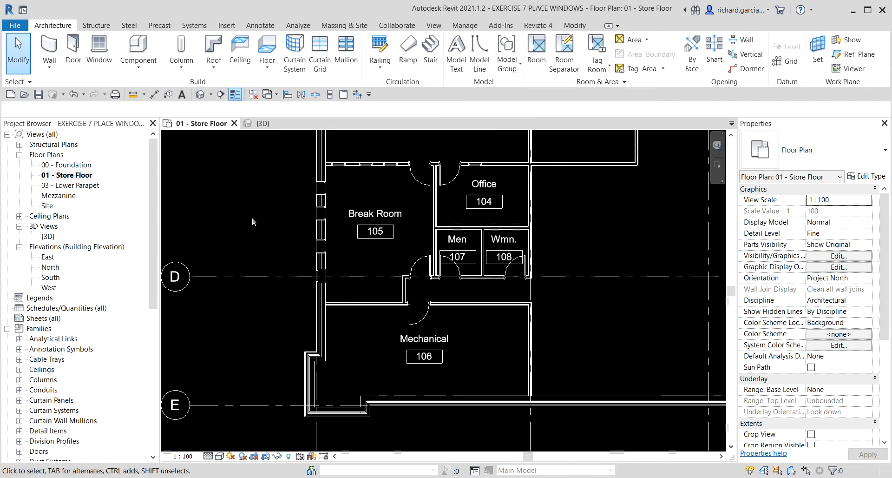
Step: Start an Aligned Dimension beside the Break Room's exterior wall, with Wall faces as the preferred reference
left_click(154, 94)
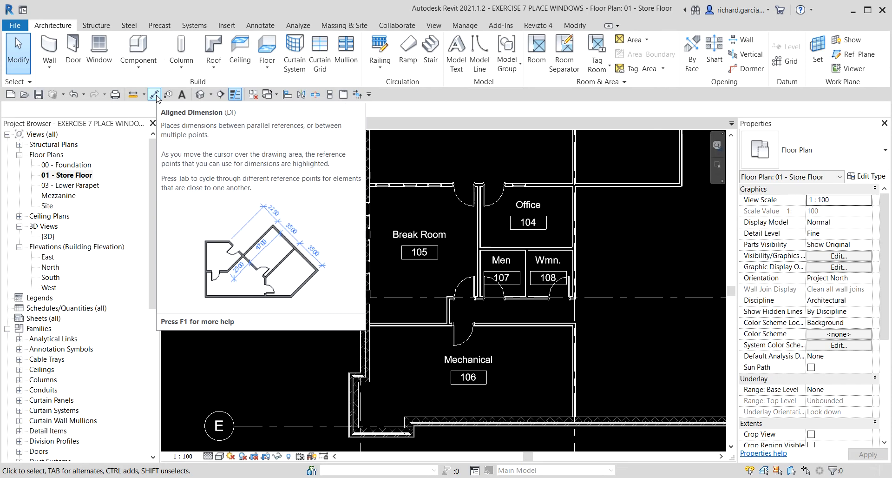
left_click(155, 95)
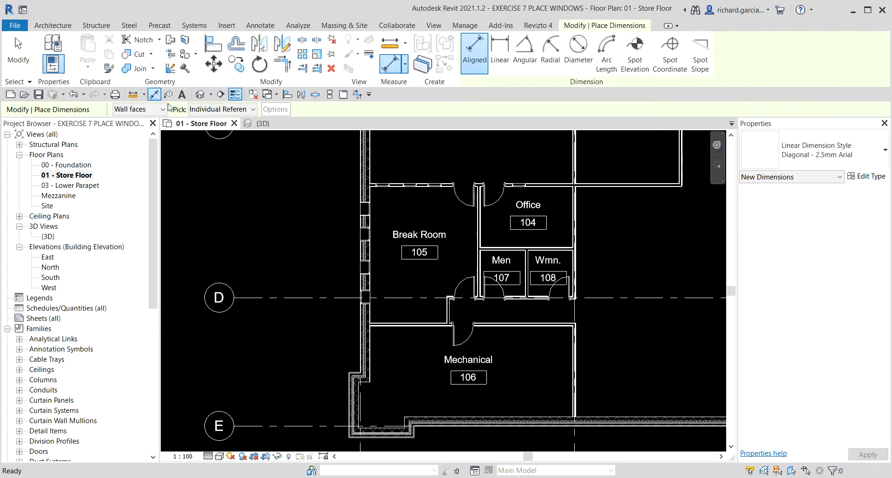
scroll(292, 225, "up", 1)
middle_click_drag(292, 225, 434, 268)
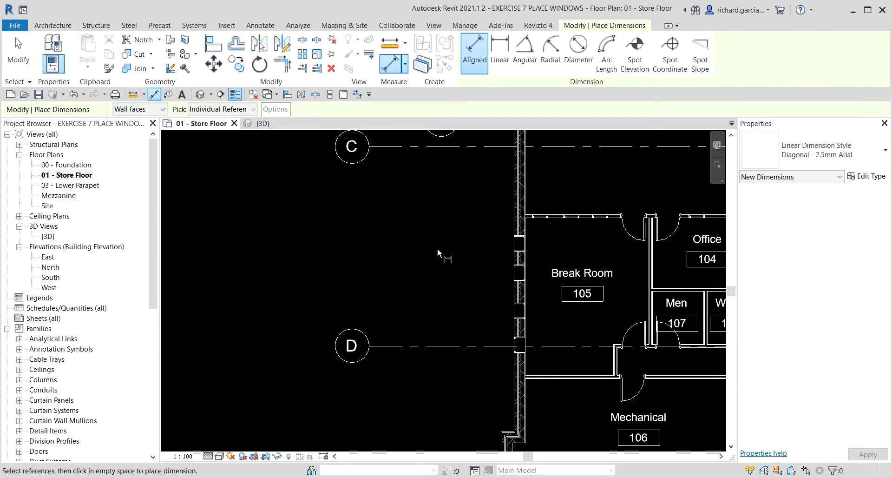
scroll(437, 234, "up", 3)
scroll(557, 224, "up", 3)
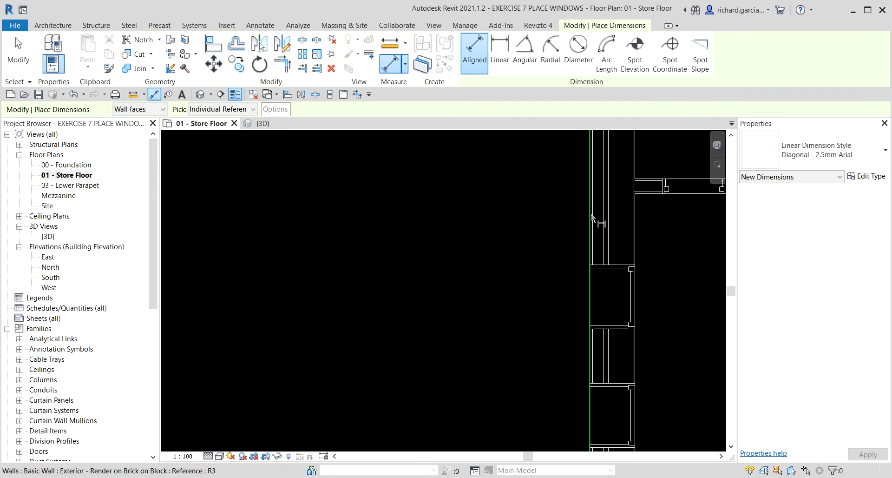
left_click(155, 110)
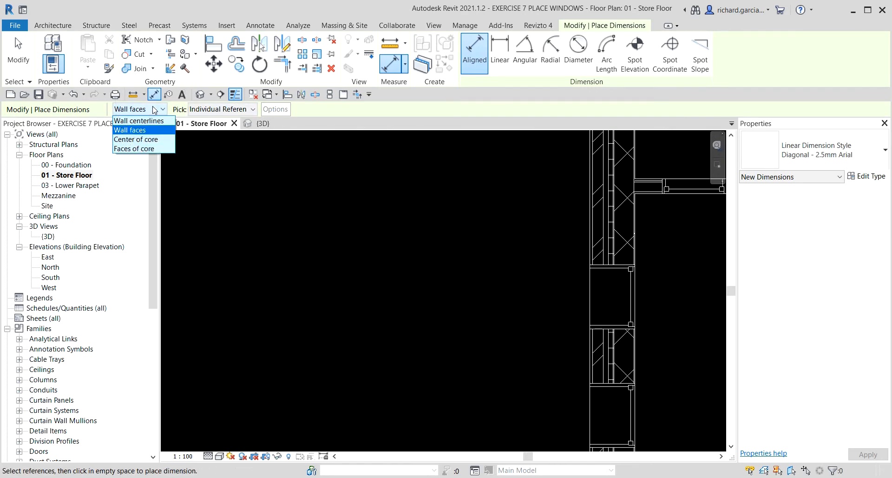
left_click(138, 130)
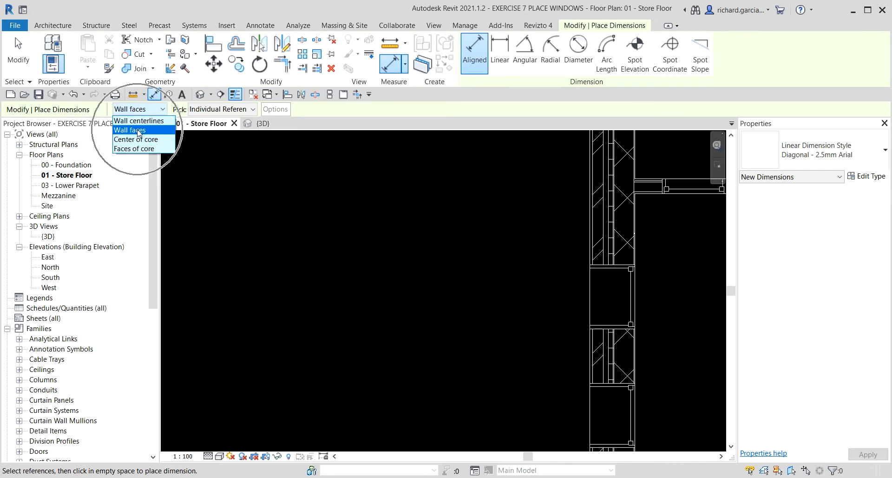
left_click(138, 131)
middle_click_drag(604, 256, 483, 262)
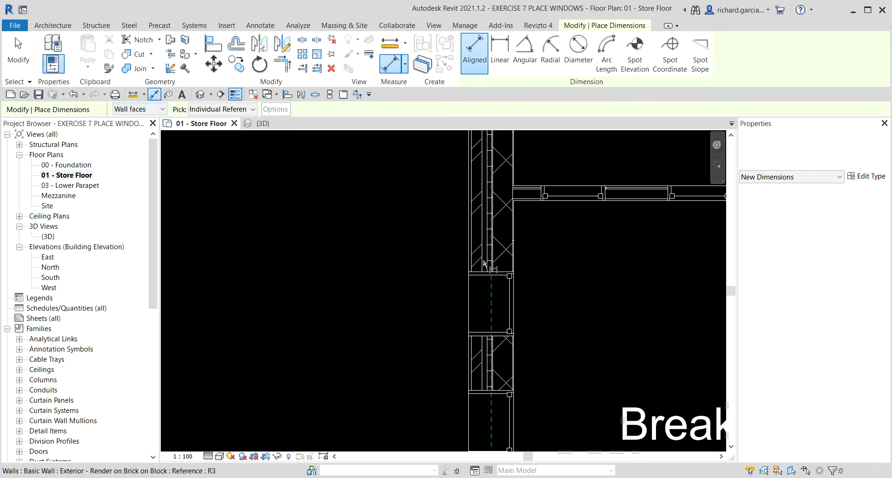
Step: Chain the dimension from the Break Room face of its upper partition through the centers of the four exterior-wall windows
left_click(520, 206)
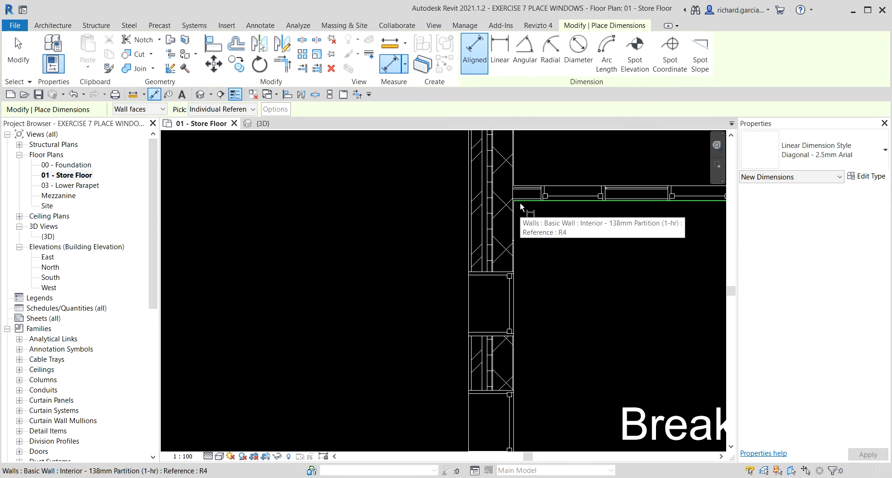
left_click(518, 200)
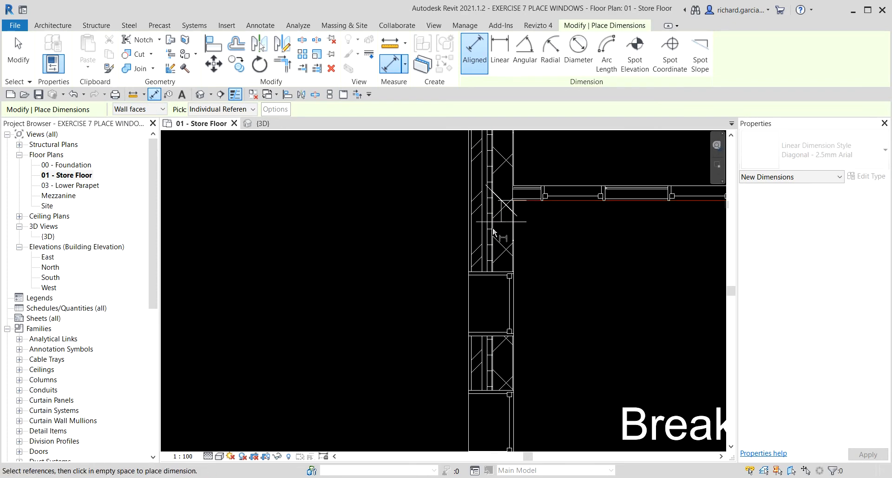
left_click(480, 306)
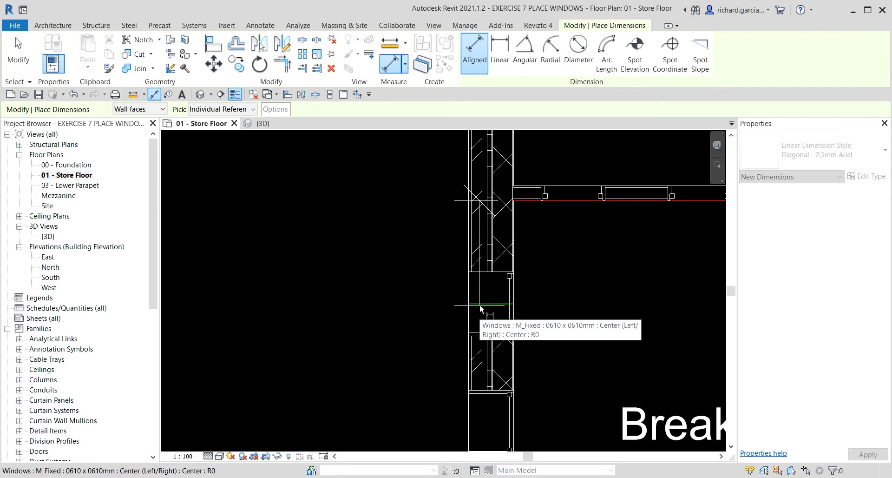
scroll(412, 318, "down", 3)
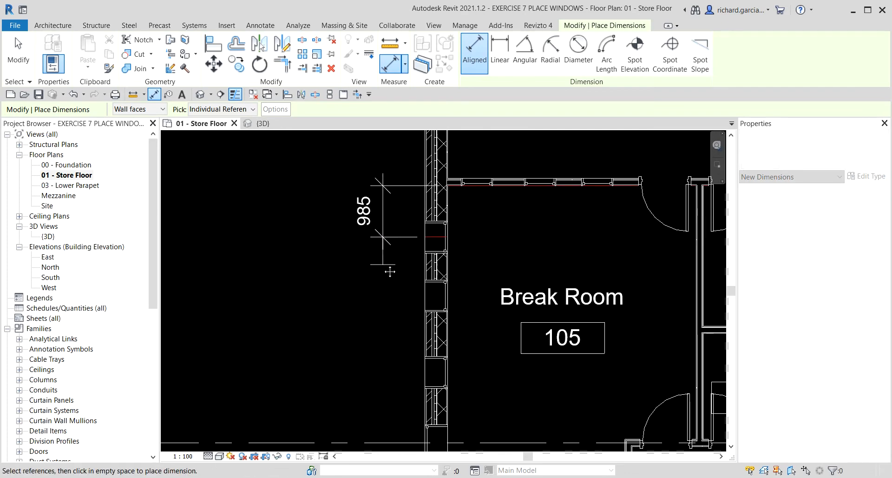
left_click(424, 294)
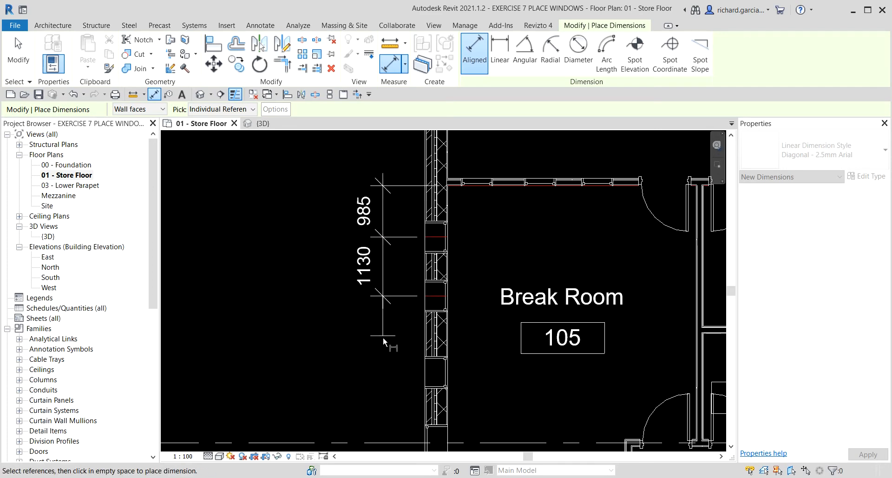
left_click(430, 374)
scroll(360, 373, "down", 1)
middle_click_drag(372, 399, 398, 296)
scroll(398, 298, "up", 2)
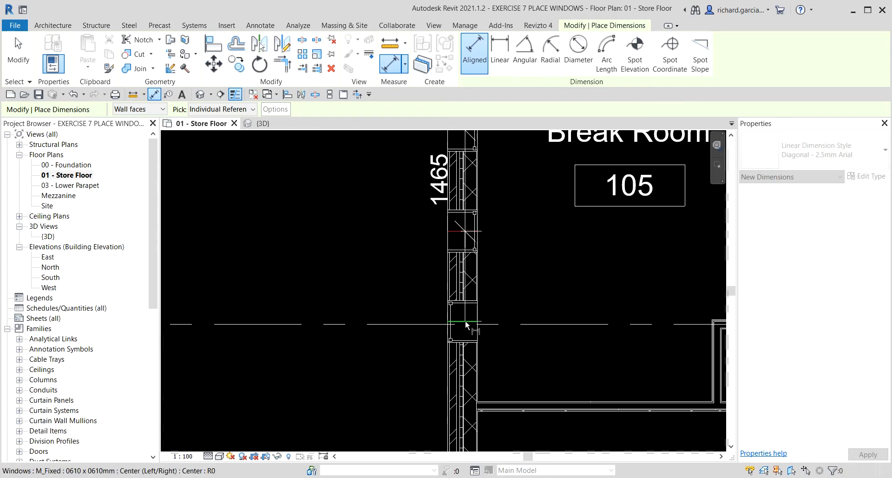
left_click(464, 320)
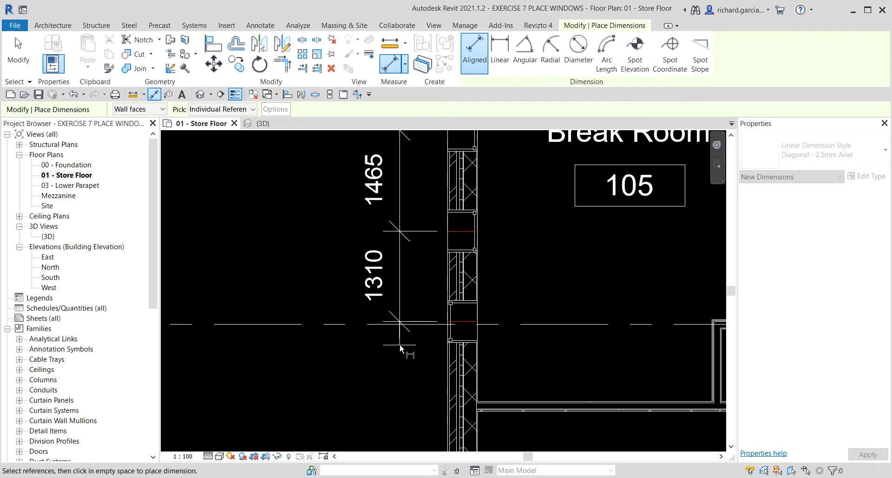
Step: End the dimension chain at the Break Room face of the lower partition and place the string outside the exterior wall
scroll(401, 351, "down", 1)
middle_click_drag(405, 355, 358, 249)
scroll(374, 264, "up", 4)
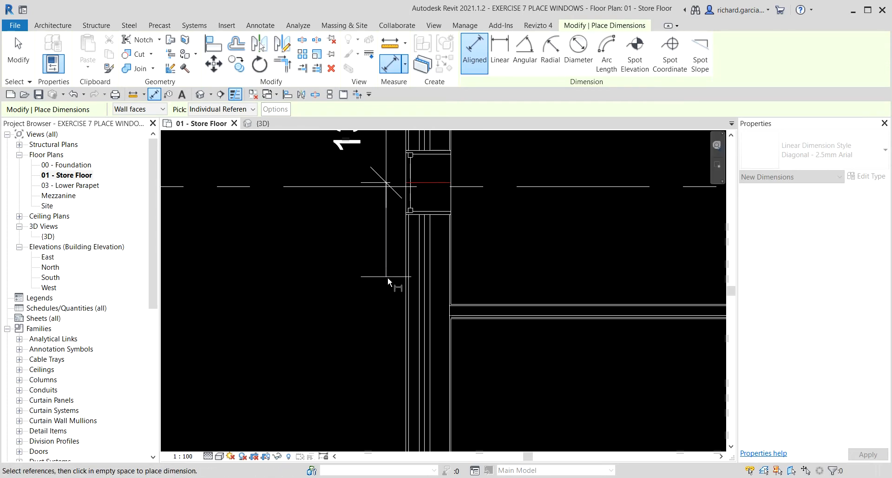
left_click(471, 306)
middle_click_drag(382, 306, 392, 412)
scroll(332, 319, "down", 3)
scroll(392, 413, "down", 2)
left_click(392, 411)
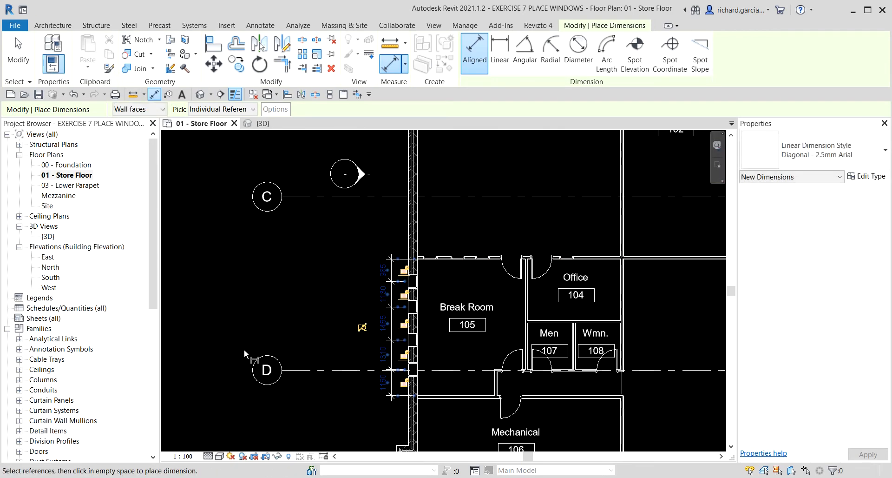
Step: Toggle dimension equality on the window string to space the four exterior windows equally, and leave the dimension command
scroll(372, 356, "up", 3)
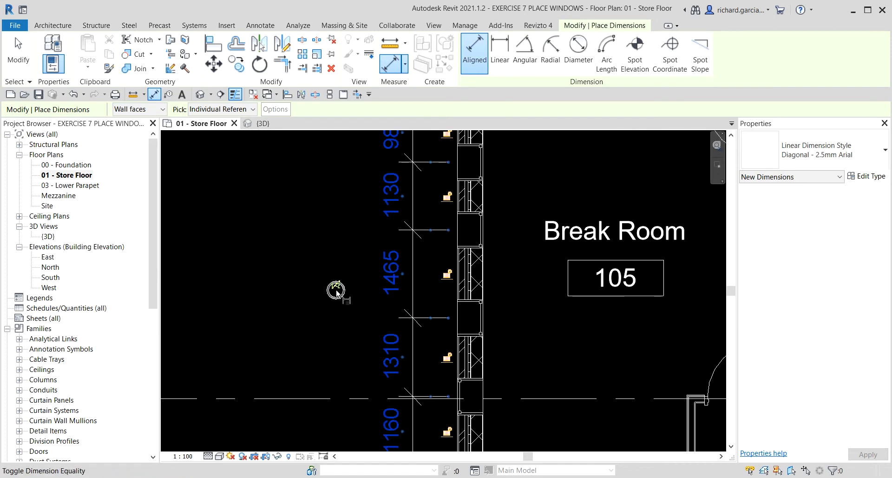
scroll(336, 289, "down", 2)
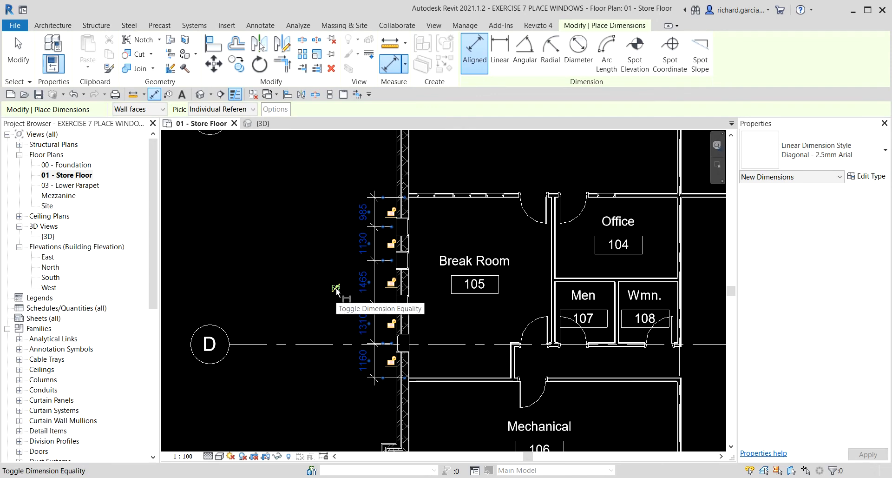
left_click(336, 288)
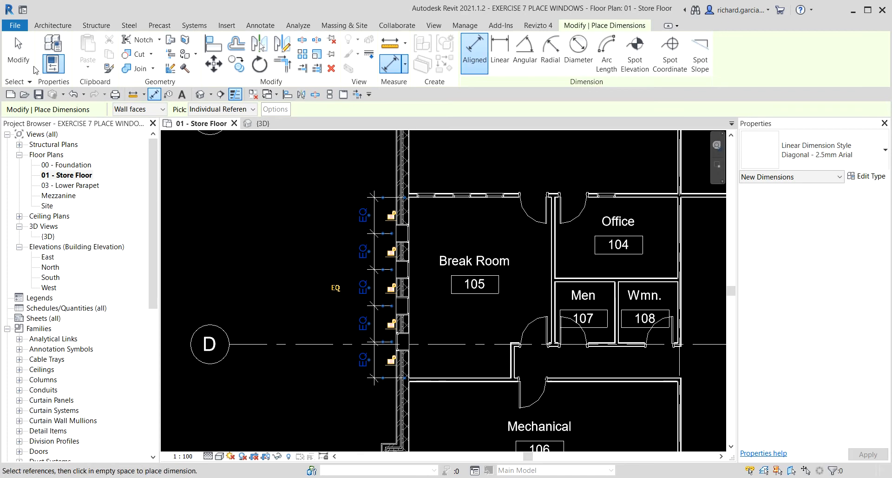
left_click(19, 55)
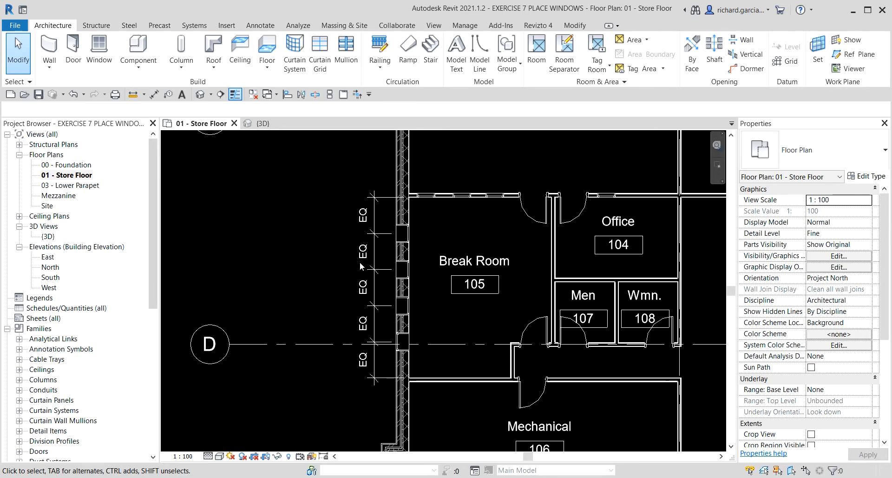
Step: Open the West elevation from its marker in the plan and show the row of four windows close up
scroll(293, 241, "down", 3)
middle_click_drag(293, 241, 369, 229)
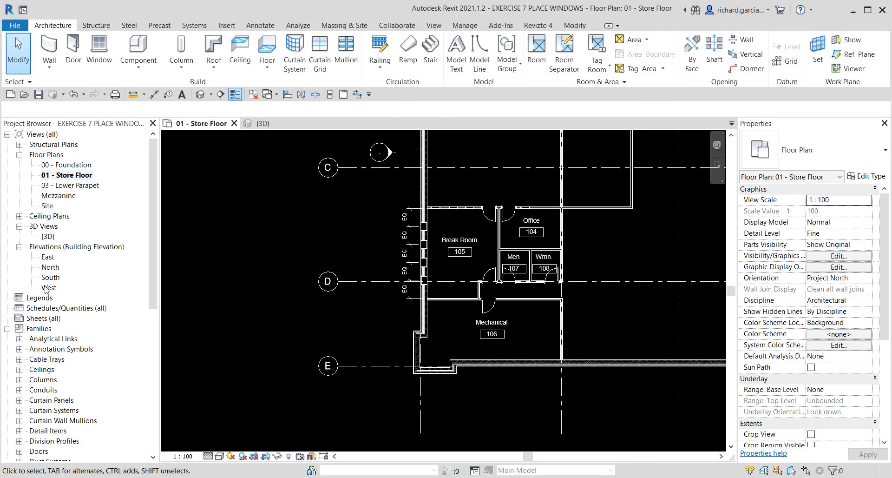
key("ctrl")
key("ctrl")
key("ctrl")
key("ctrl")
key("ctrl")
key("ctrl")
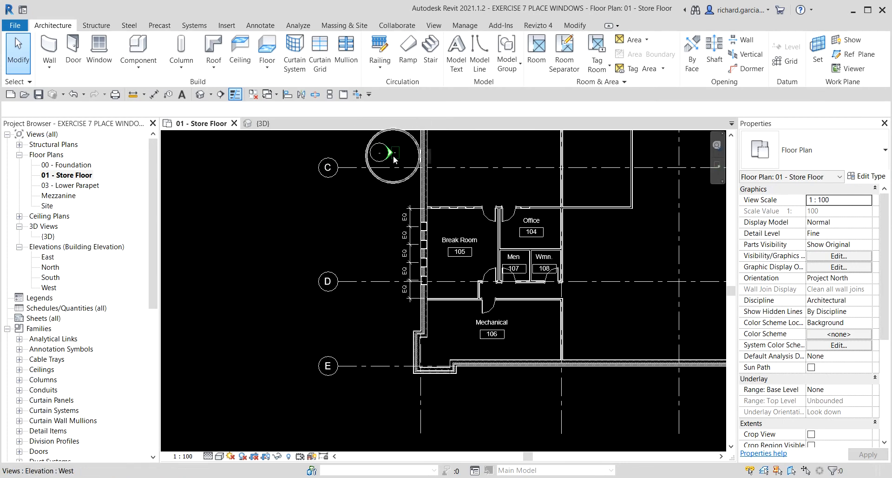
double_click(390, 153)
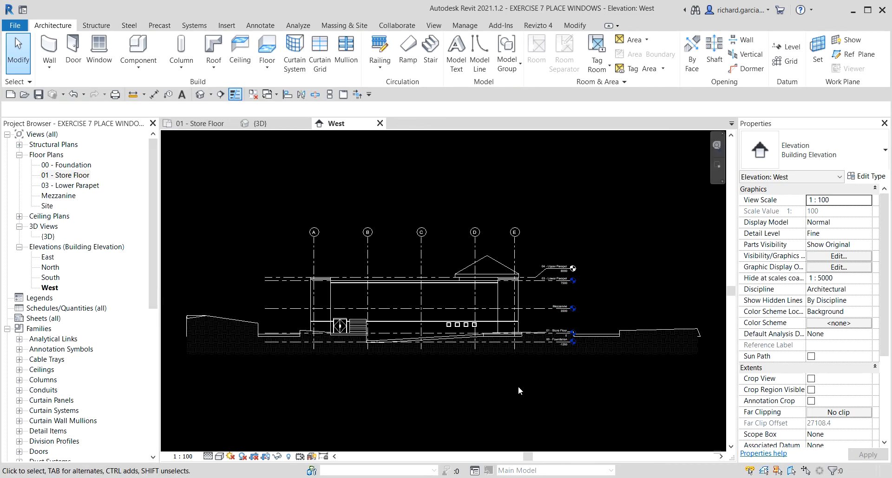
scroll(489, 342, "up", 6)
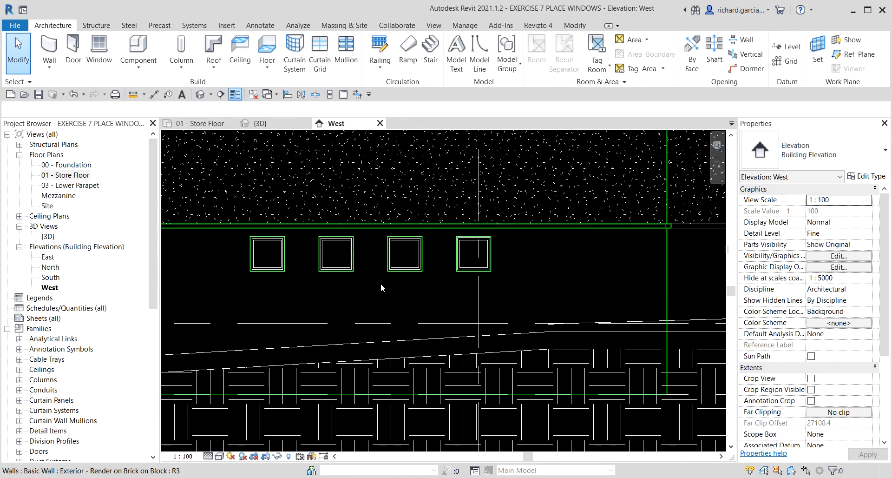
scroll(380, 284, "down", 3)
middle_click_drag(366, 313, 423, 328)
scroll(400, 319, "up", 4)
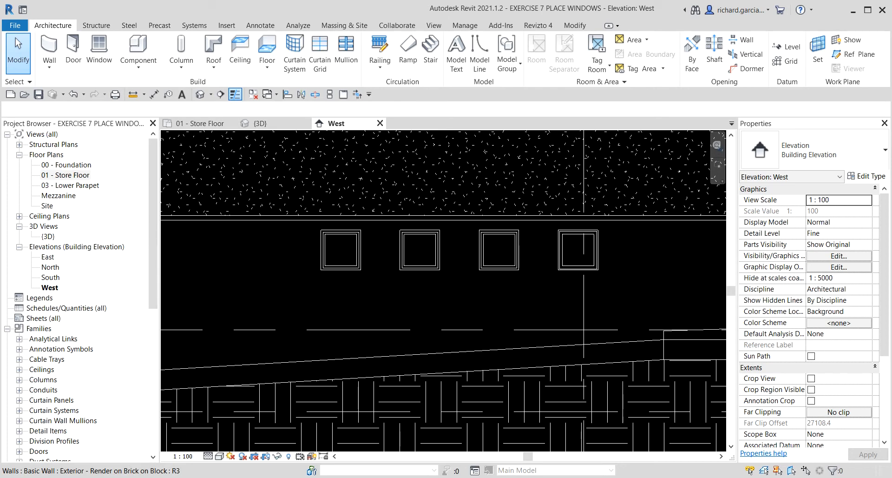
scroll(384, 260, "up", 1)
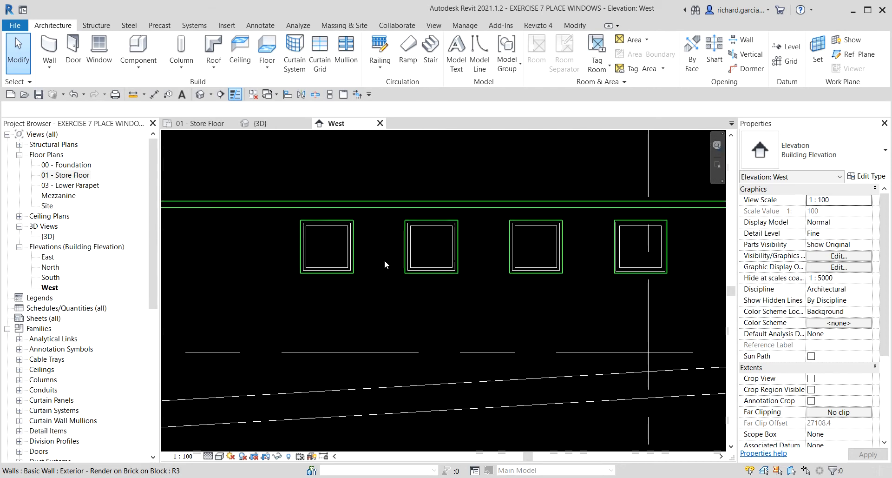
Step: Start Align with Multiple Alignment enabled and pick the horizontal line at the base of the wall's render as the reference
left_click(576, 25)
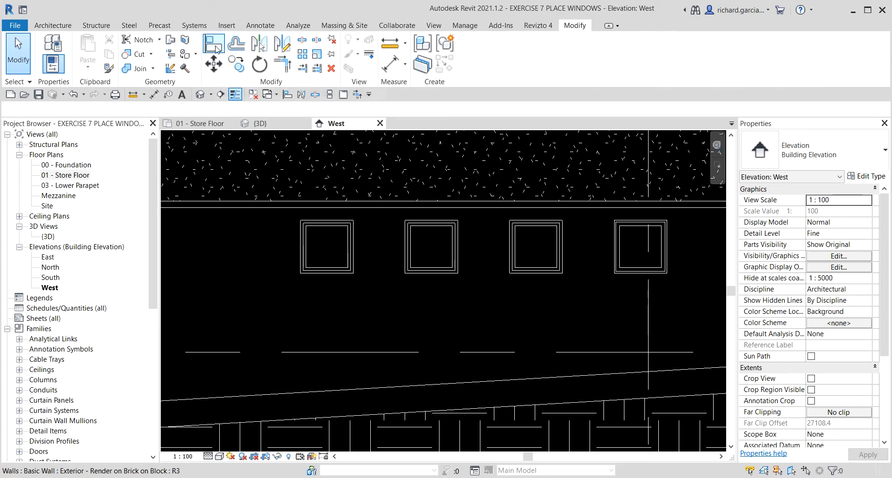
left_click(213, 43)
scroll(286, 199, "up", 2)
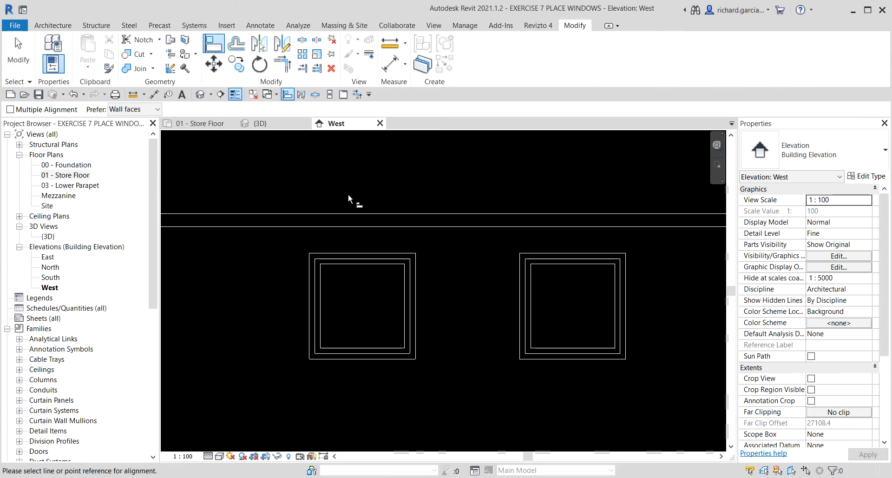
key("ctrl")
key("ctrl")
key("ctrl")
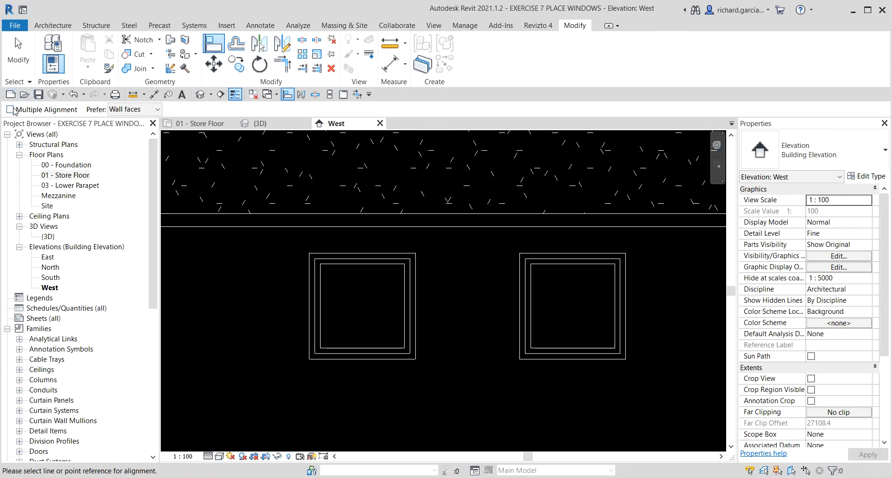
key("ctrl")
key("ctrl")
left_click(380, 213)
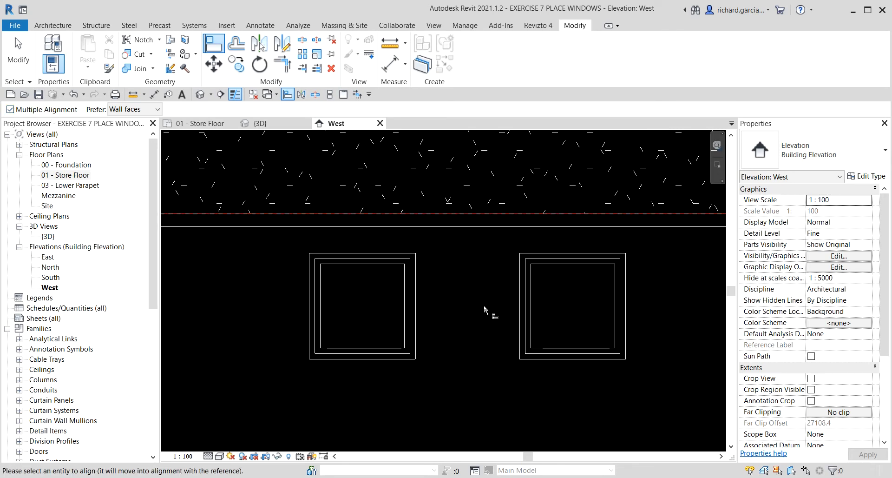
Step: Align the bottom edges of all four windows to the reference line at the base of the render
left_click(395, 359)
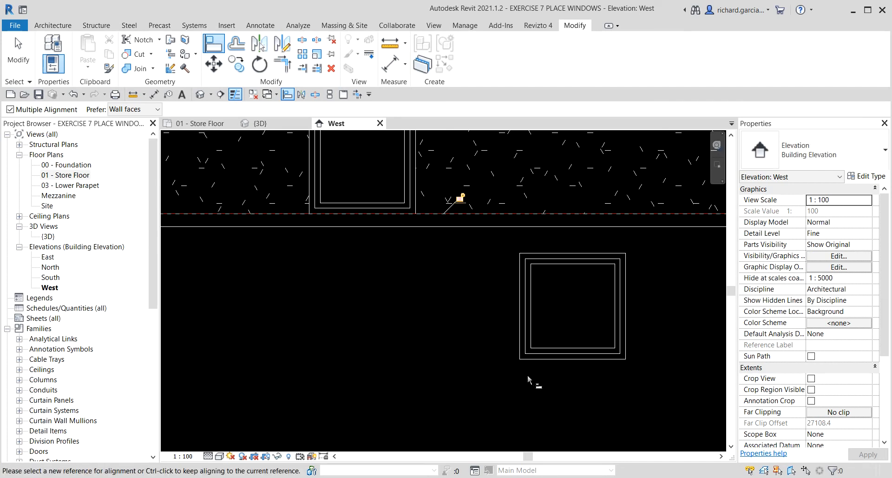
left_click(558, 360)
scroll(559, 363, "down", 2)
scroll(520, 387, "up", 2)
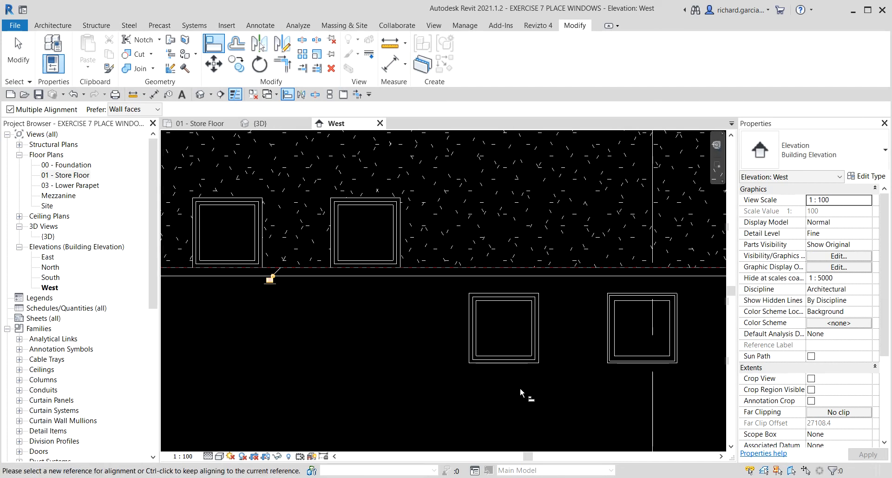
left_click(524, 361)
left_click(627, 362)
scroll(548, 358, "down", 2)
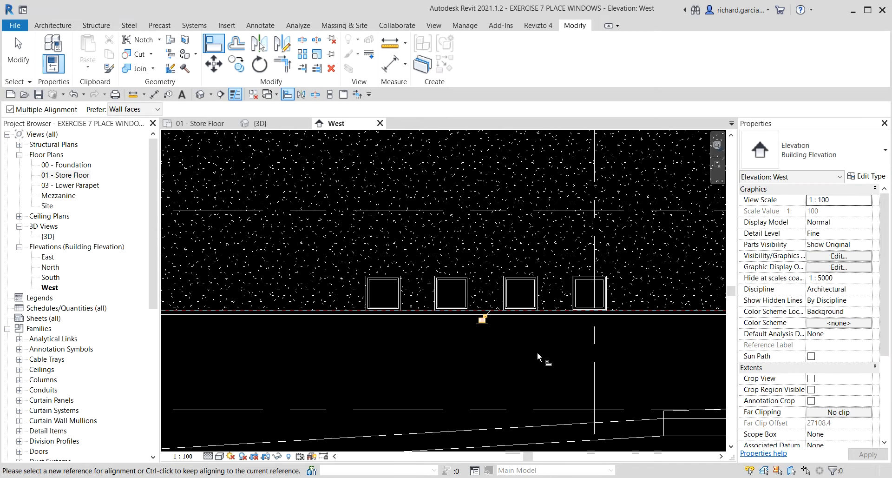
Step: Leave the Align command and examine the aligned windows and the building's front corner in the 3D view
left_click(18, 52)
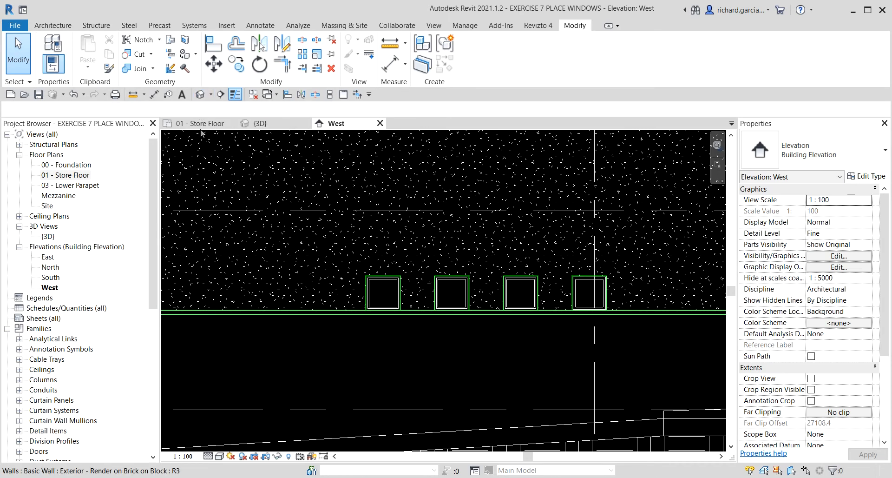
left_click(258, 123)
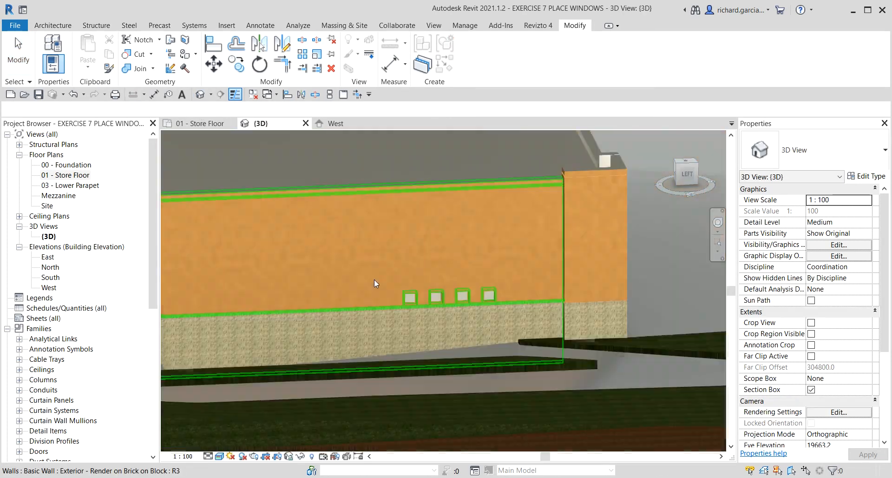
middle_click_drag(375, 280, 552, 368, "shift")
scroll(361, 356, "up", 3)
scroll(326, 351, "down", 2)
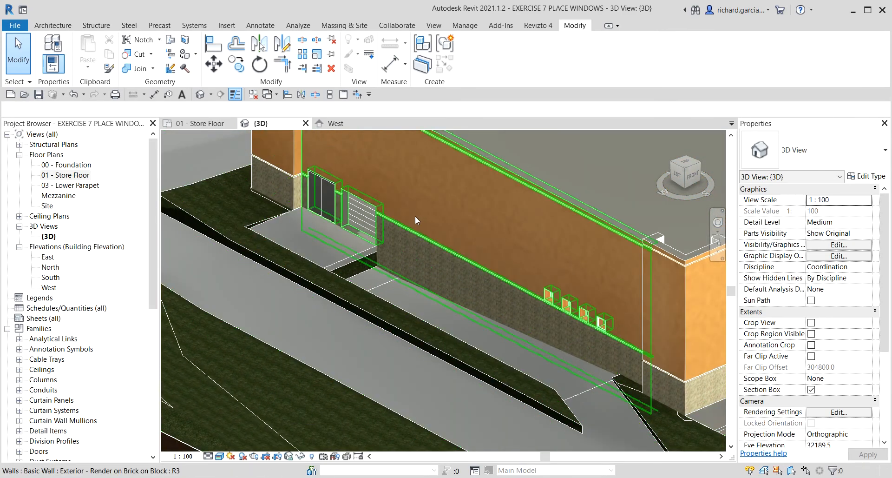
scroll(414, 228, "down", 4)
middle_click_drag(502, 266, 272, 302)
middle_click_drag(426, 289, 329, 277, "shift")
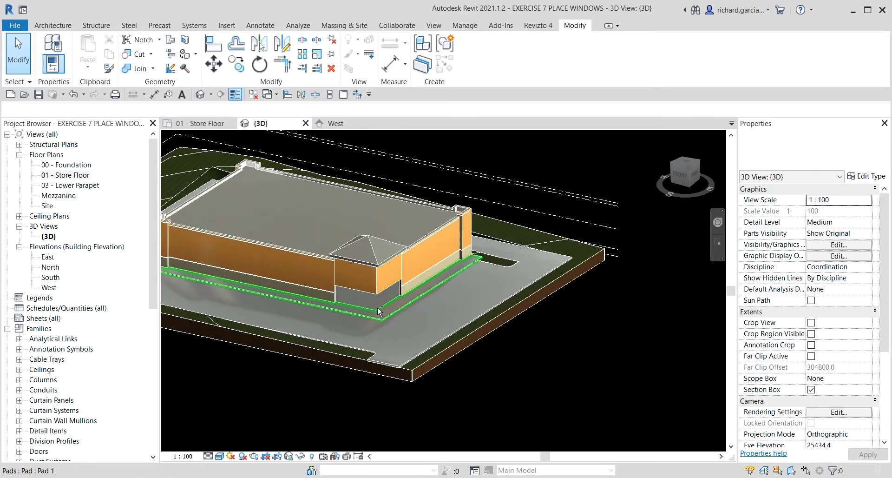
scroll(395, 312, "up", 4)
middle_click_drag(397, 312, 490, 354, "shift")
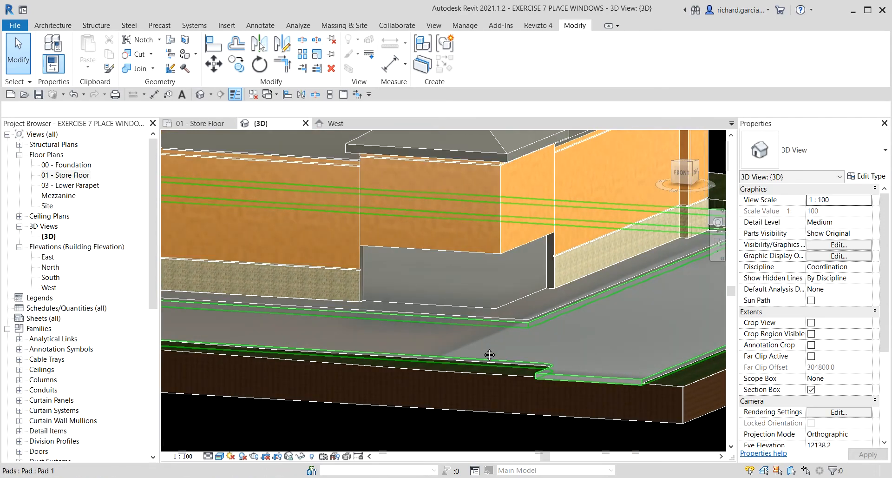
scroll(435, 336, "down", 3)
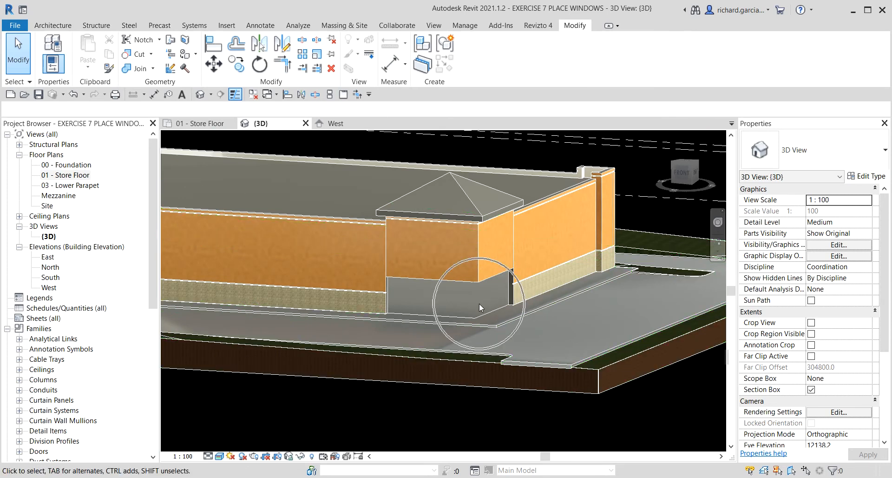
Step: Open the project file EXERCISE 8 PLACE CURTAIN WALL from the Revit Architecture 2021 folder
left_click(25, 95)
left_click(201, 216)
scroll(245, 202, "down", 3)
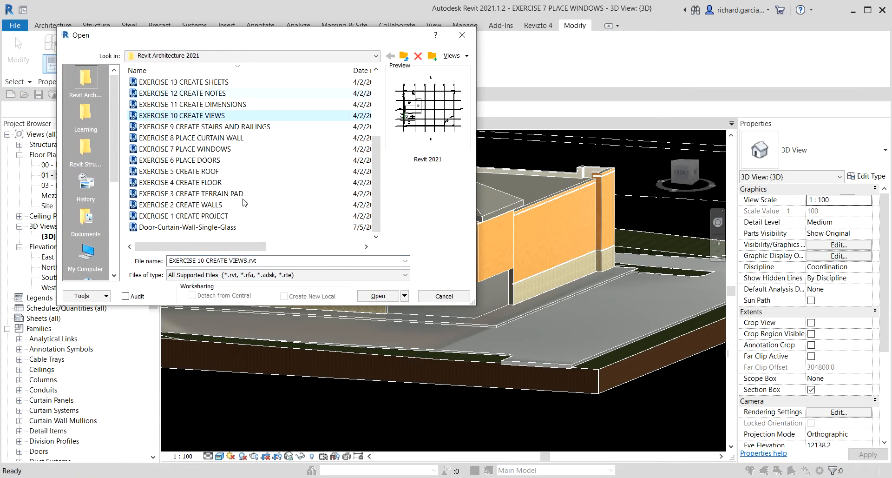
double_click(192, 138)
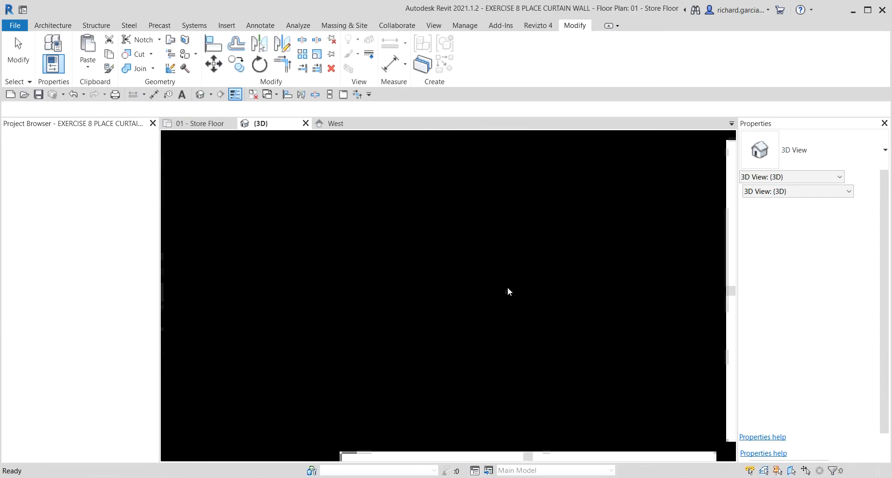
Step: Examine the open southeast corner of the 01 - Store Floor plan and the reference planes crossing the south and east walls
scroll(376, 369, "up", 3)
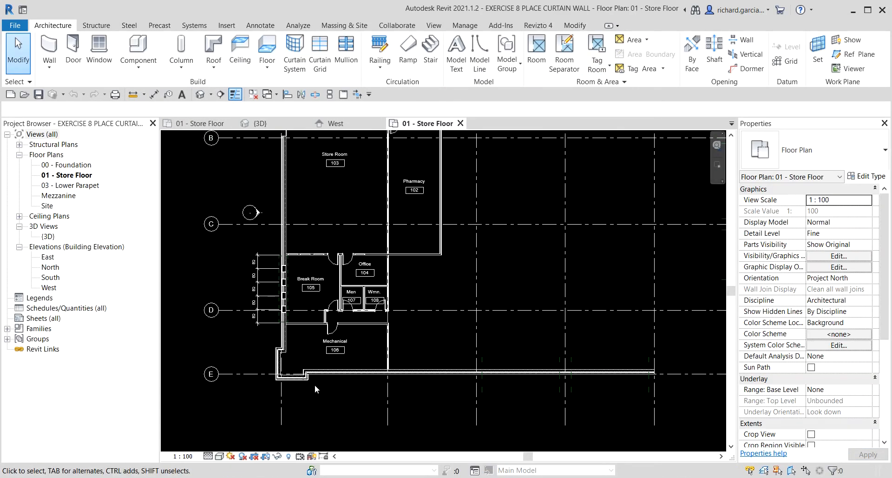
scroll(269, 353, "down", 5)
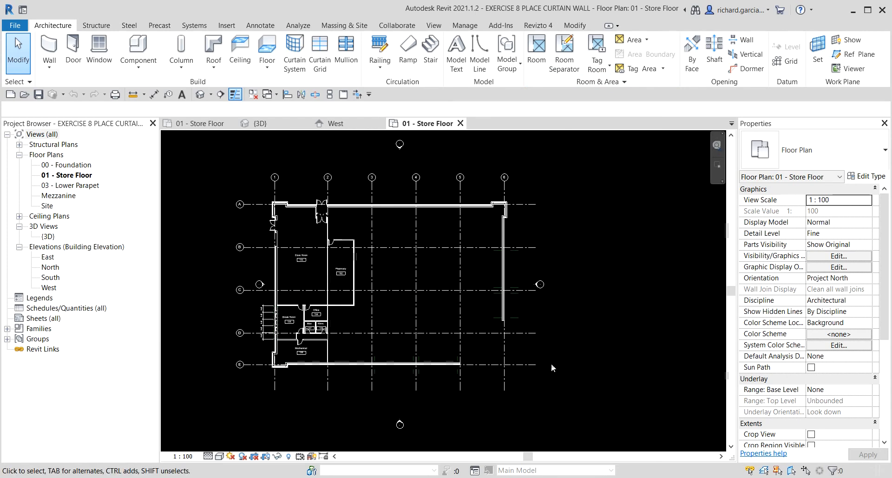
scroll(536, 354, "up", 6)
scroll(351, 406, "up", 2)
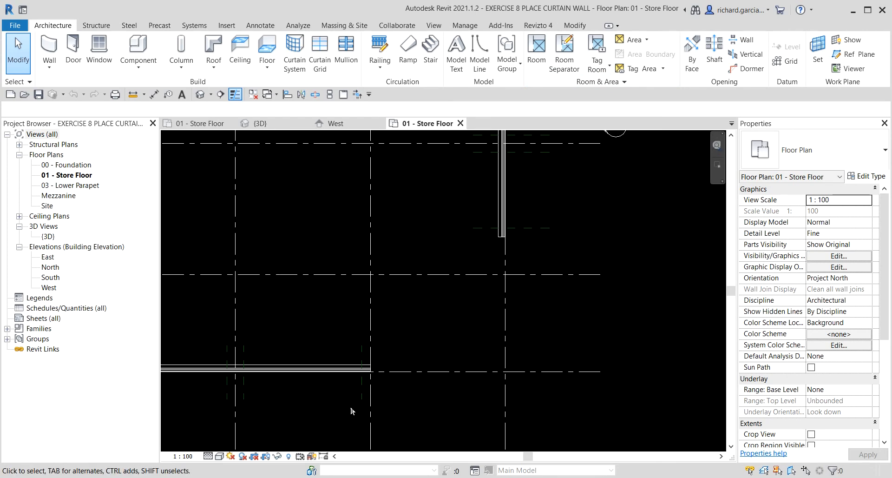
scroll(269, 395, "up", 1)
middle_click_drag(269, 395, 511, 352)
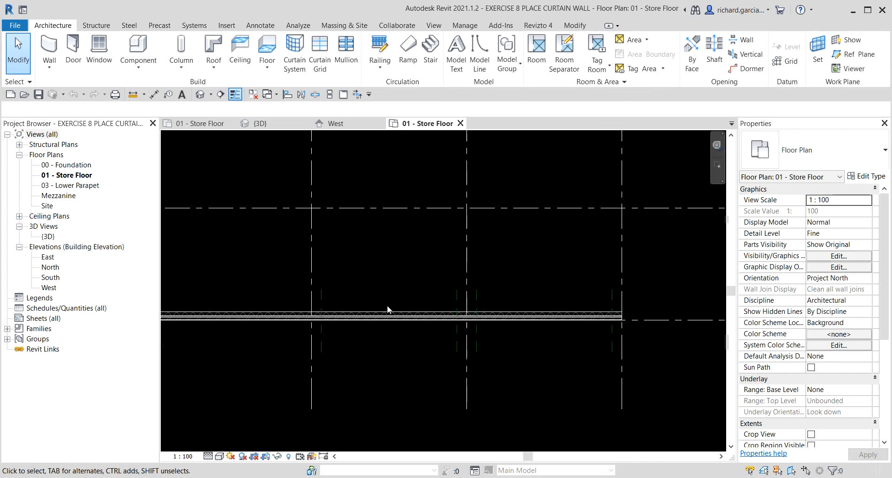
left_click(321, 294)
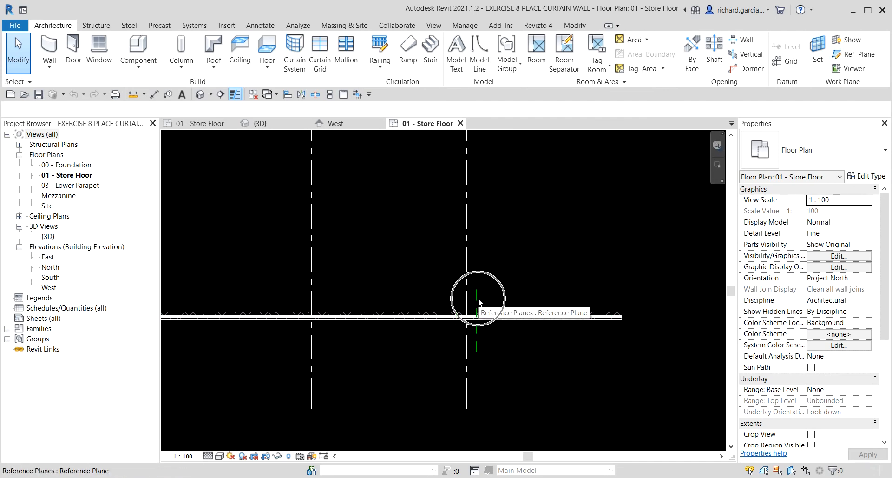
scroll(492, 291, "down", 3)
scroll(573, 255, "up", 3)
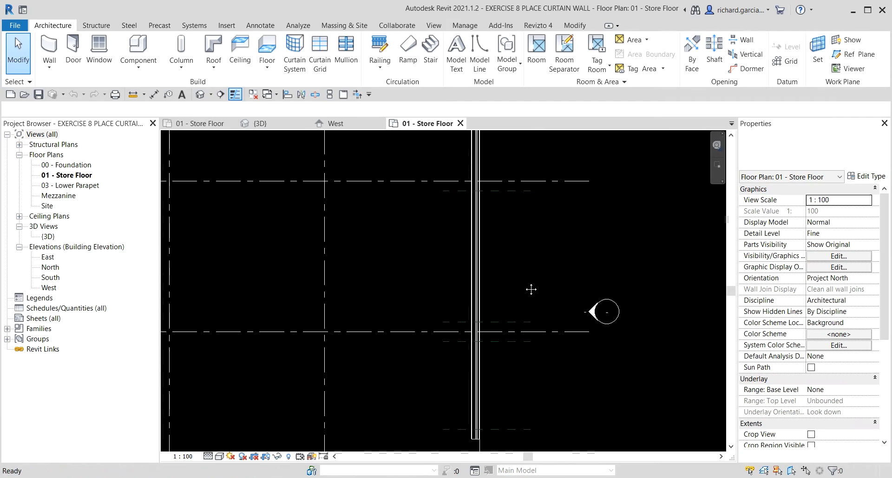
scroll(511, 196, "down", 2)
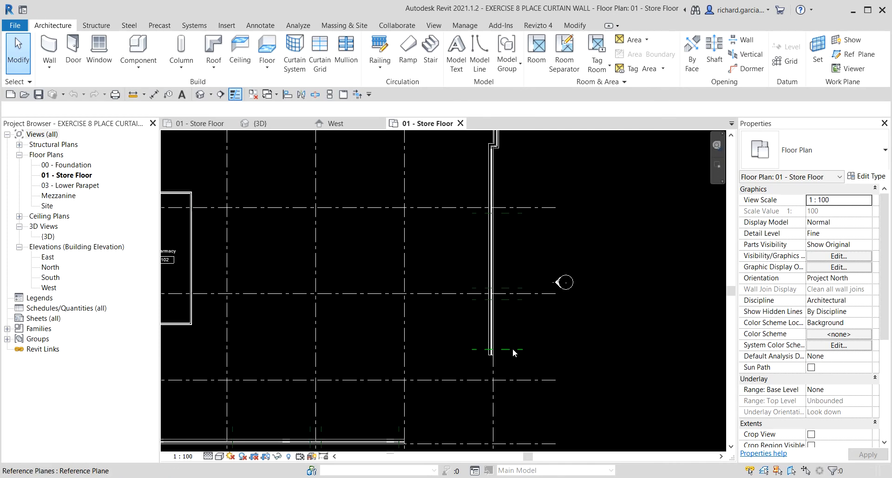
scroll(512, 348, "down", 3)
scroll(504, 294, "up", 3)
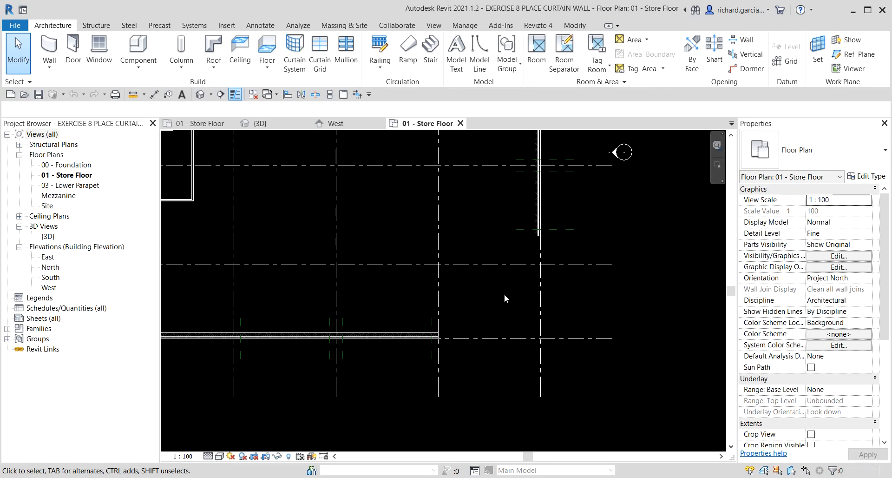
Step: Start a new architectural wall and choose the Curtain Wall type Storefront
left_click(52, 42)
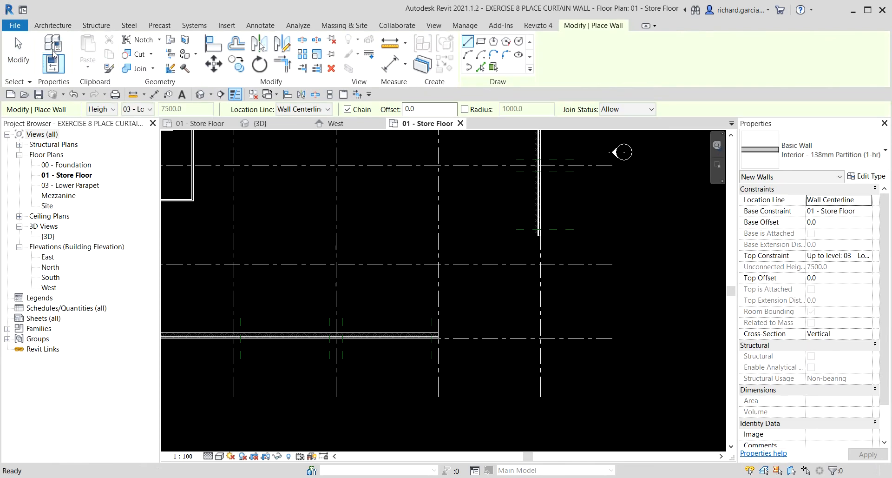
left_click(832, 156)
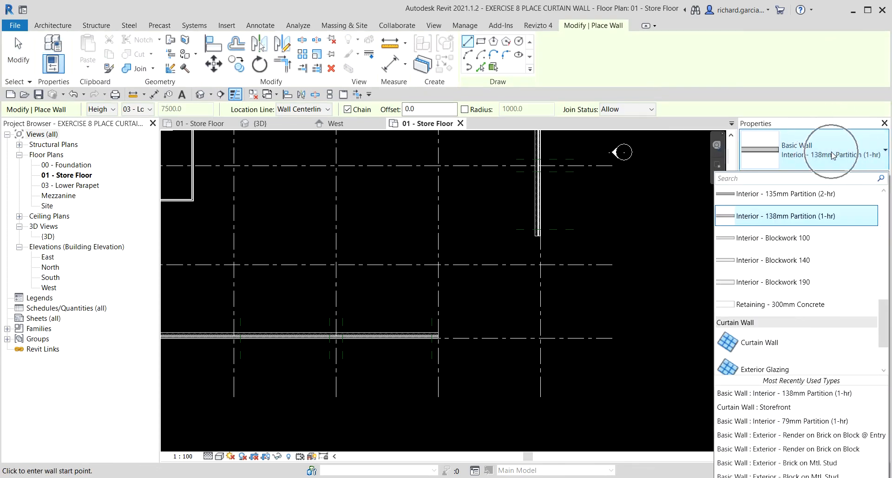
scroll(822, 208, "down", 2)
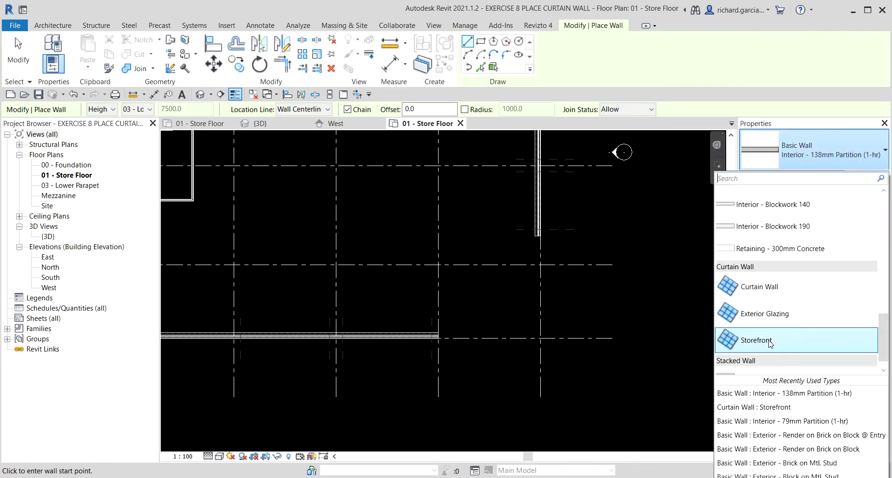
key("ctrl")
key("ctrl")
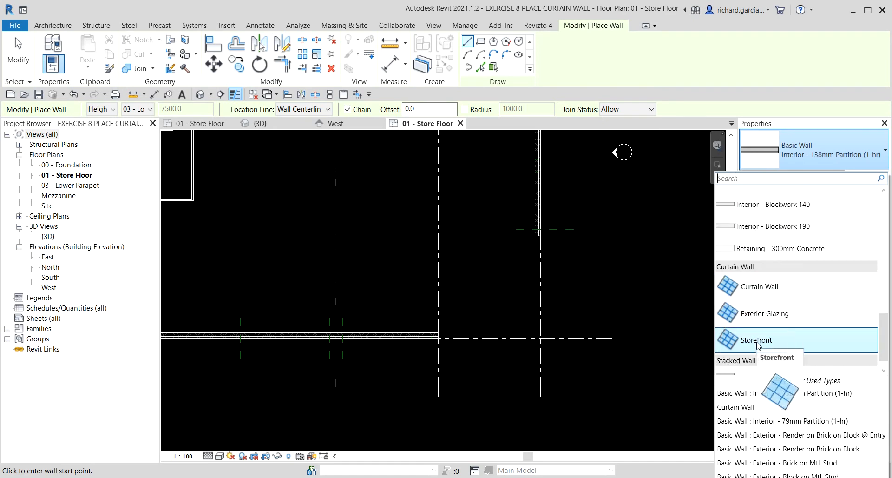
left_click(757, 344)
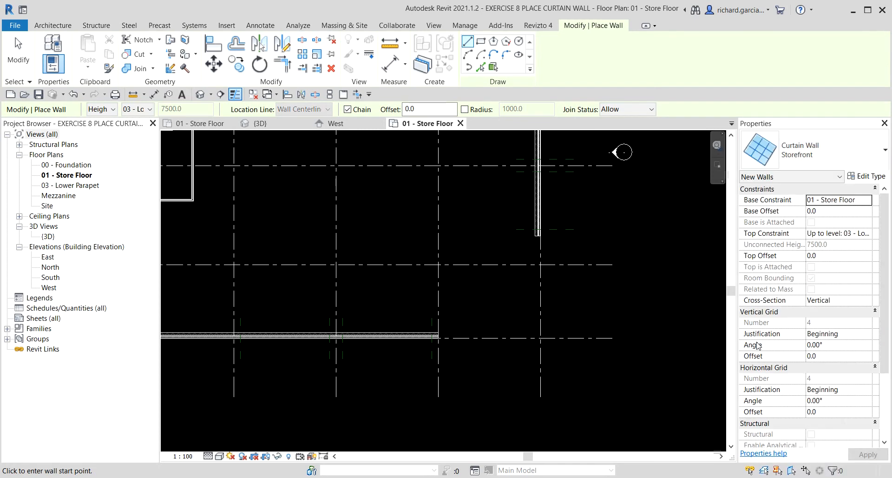
Step: Set the new Storefront wall's top constraint to Unconnected and its unconnected height to 3000
left_click(768, 122)
left_click(774, 237)
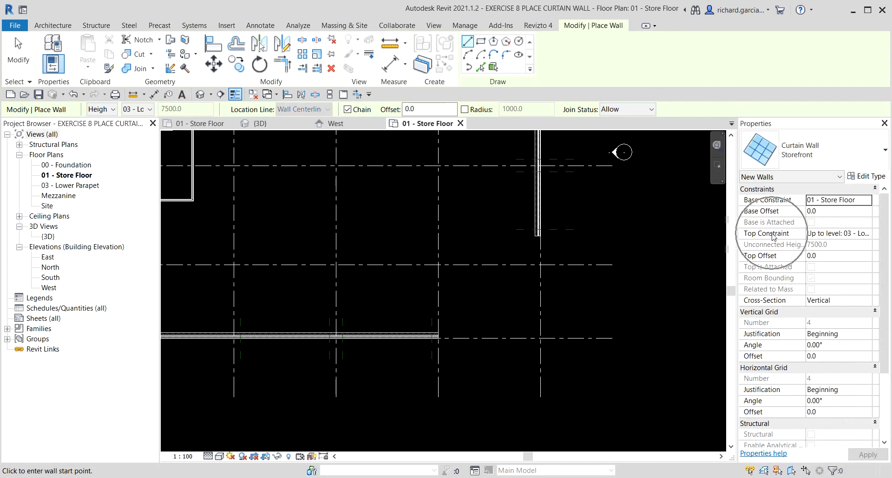
left_click(871, 235)
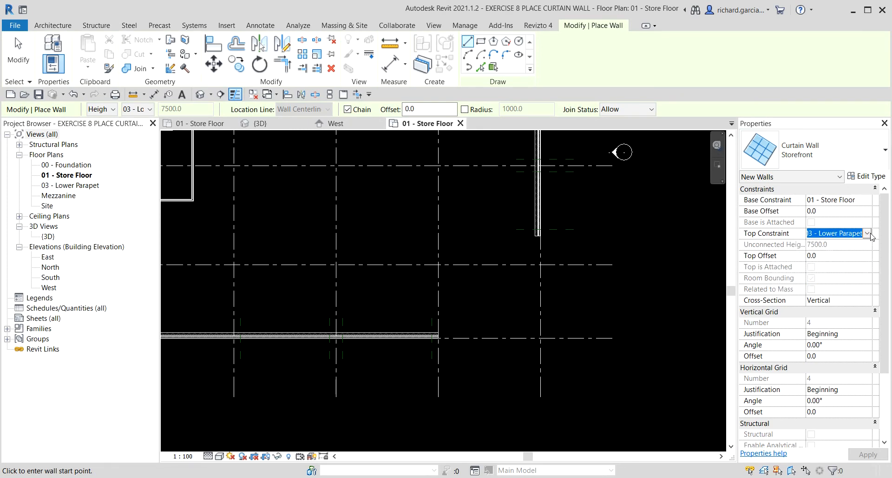
left_click(764, 249)
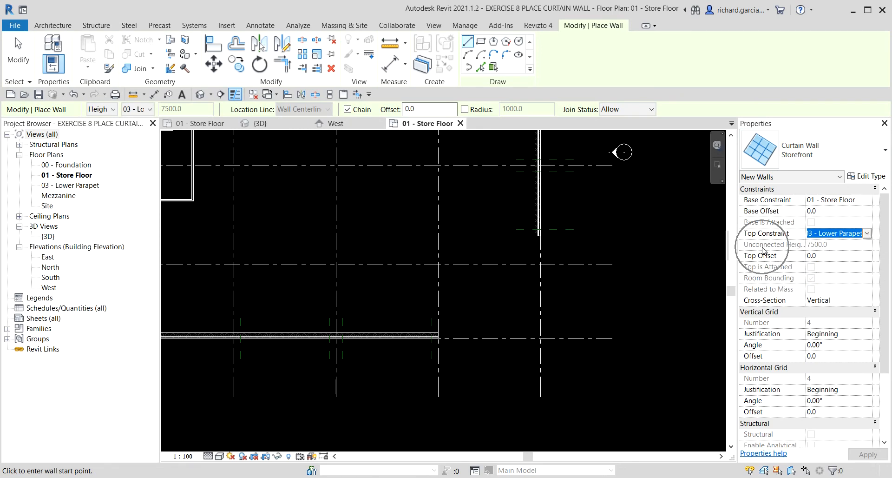
left_click(867, 233)
left_click(793, 244)
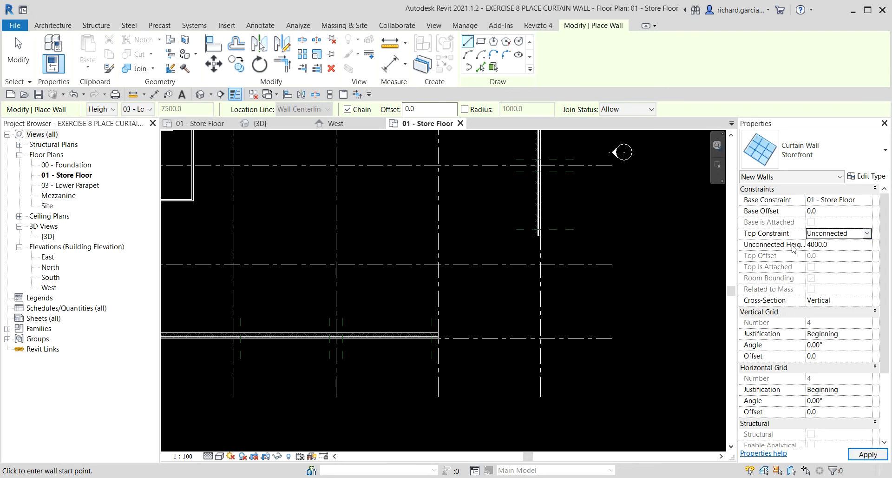
left_click(841, 244)
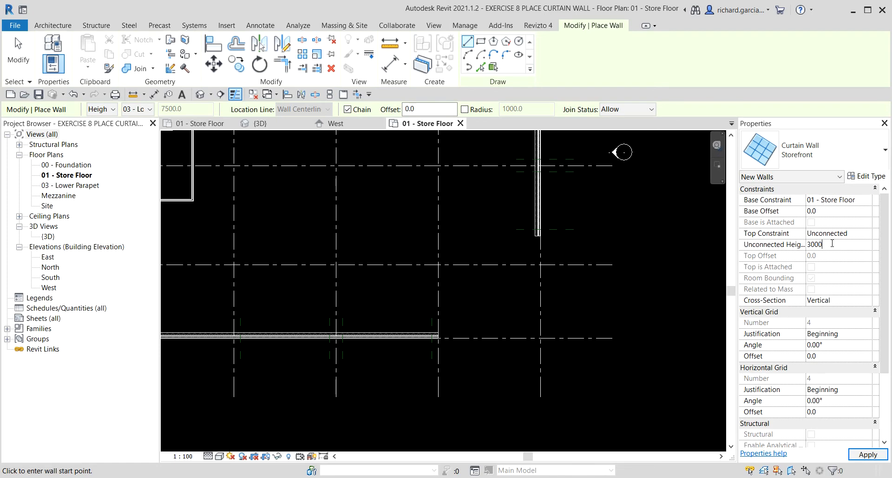
key("ctrl")
key("Return")
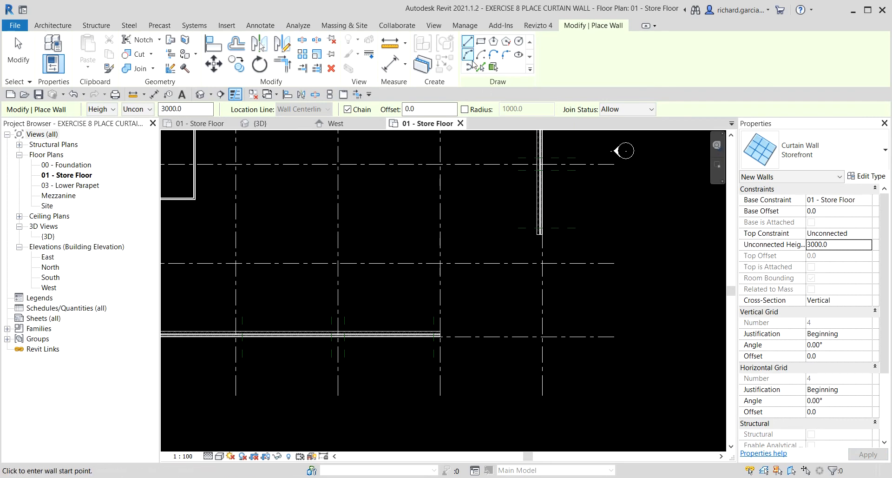
Step: Choose the Start-End-Radius Arc shape and start the curtain wall at the endpoint of the south wall's centerline on grid 5
key("ctrl")
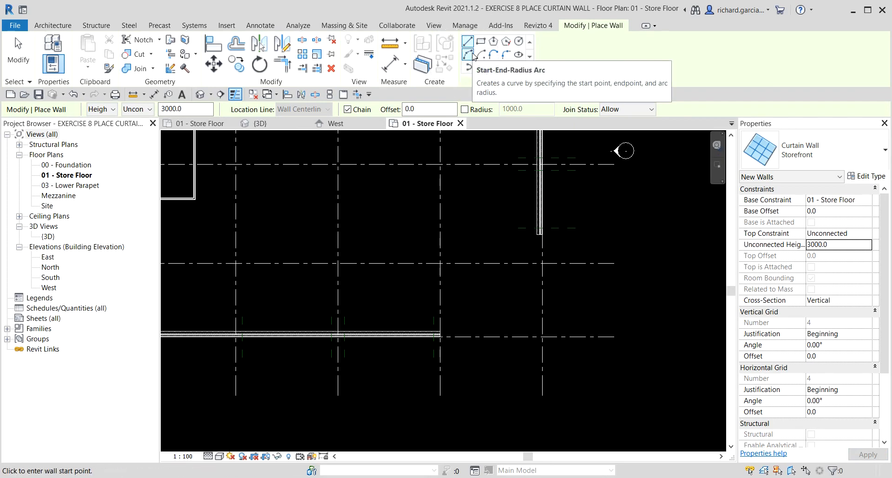
key("ctrl")
left_click(473, 54)
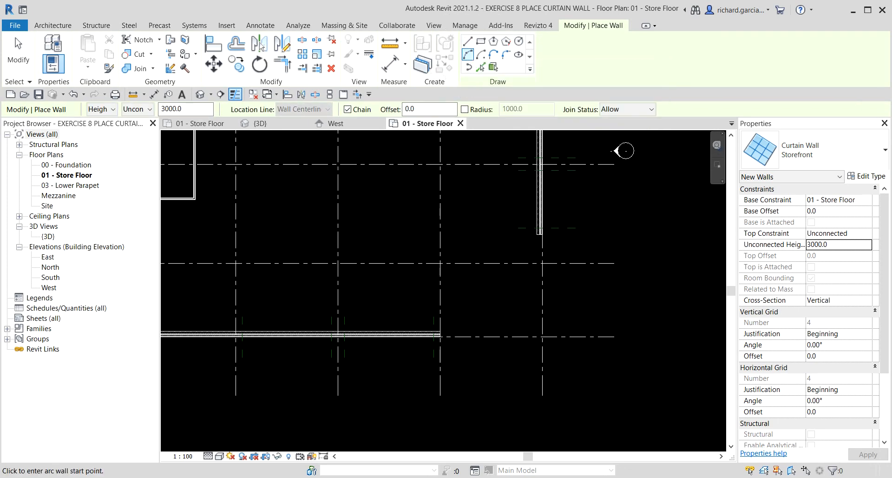
middle_click_drag(502, 307, 496, 307)
scroll(469, 310, "up", 3)
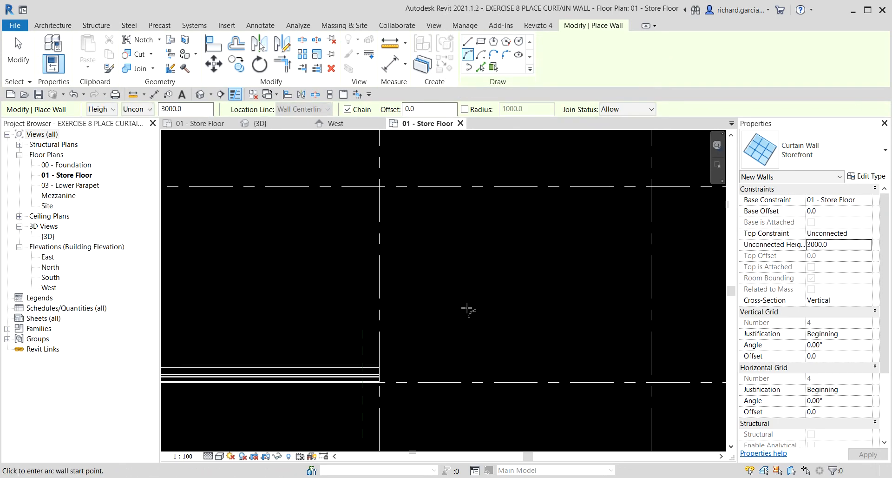
middle_click_drag(558, 320, 458, 334)
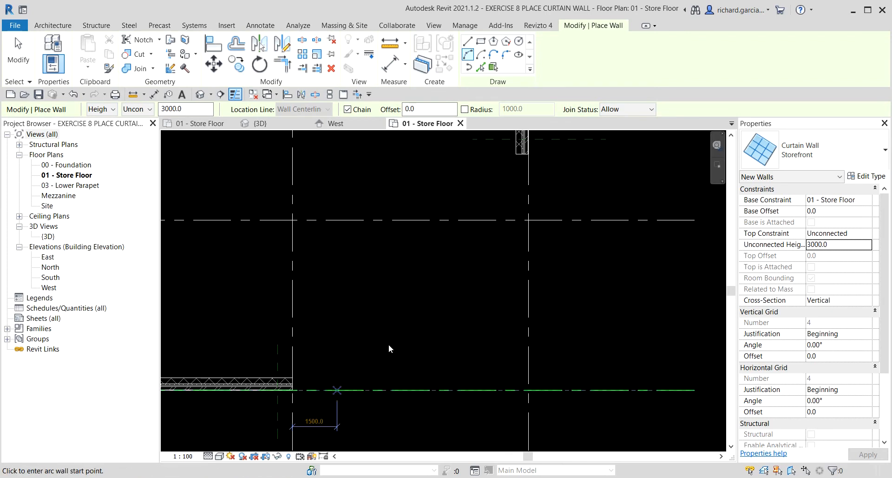
scroll(295, 386, "up", 2)
scroll(275, 356, "up", 2)
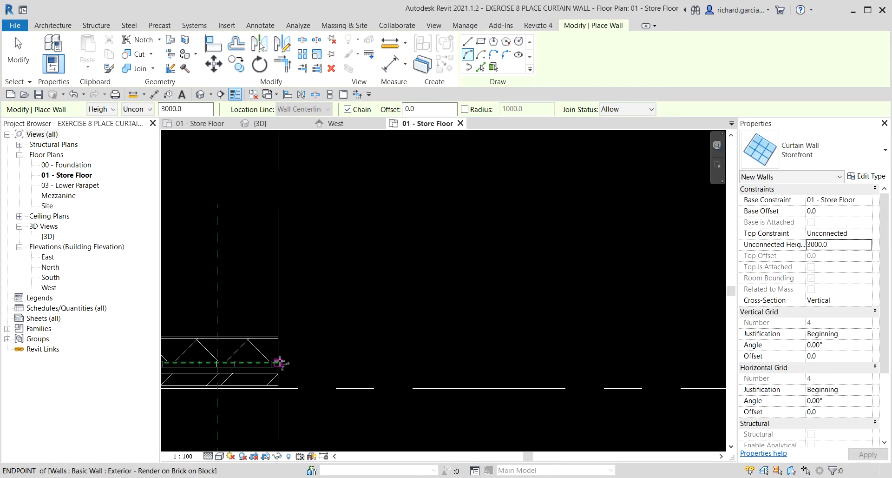
left_click(274, 357)
Step: End the Storefront arc at the endpoint of the east wall's centerline, bowing inward as a 90° arc of radius 7710.5
scroll(423, 257, "down", 6)
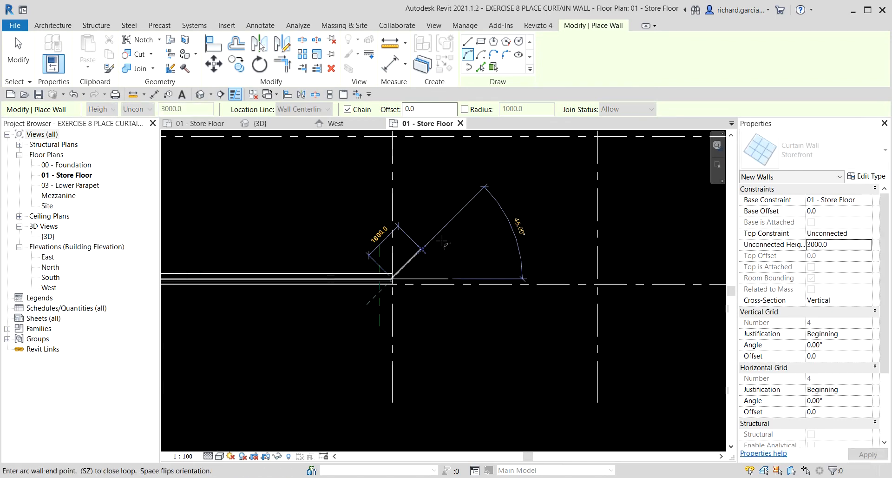
middle_click_drag(489, 204, 437, 341)
scroll(478, 283, "up", 4)
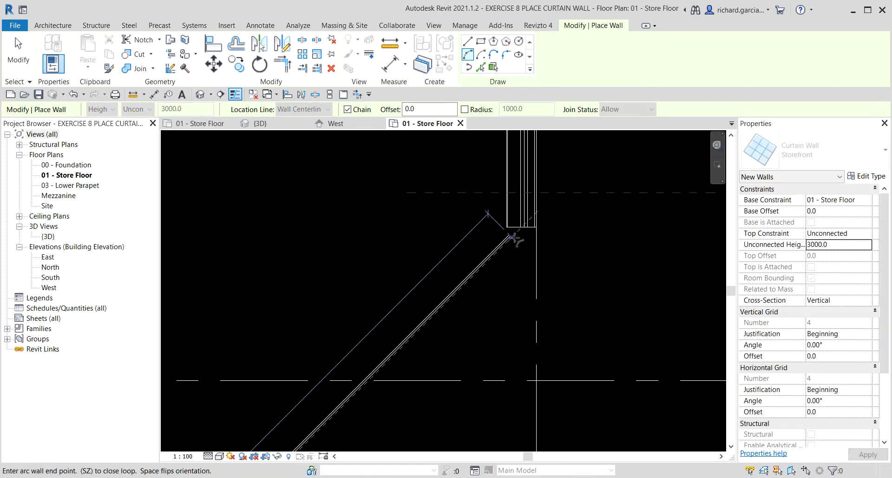
left_click(523, 228)
scroll(392, 265, "down", 3)
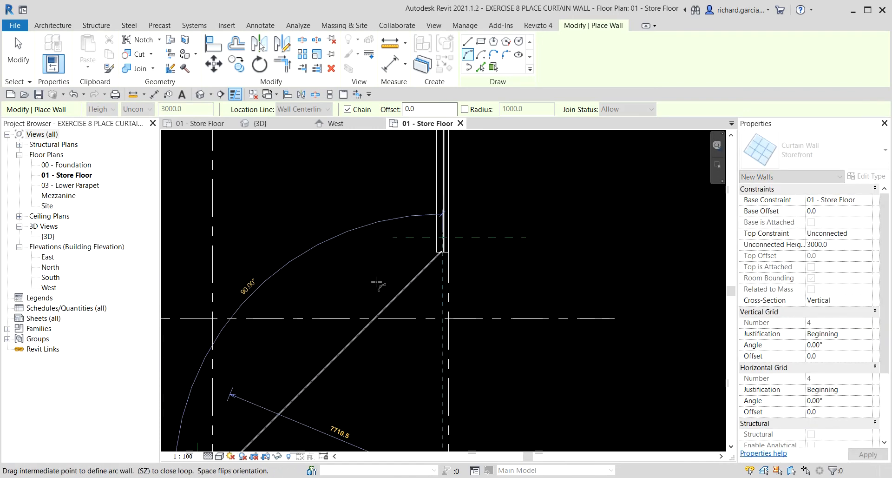
scroll(273, 300, "down", 2)
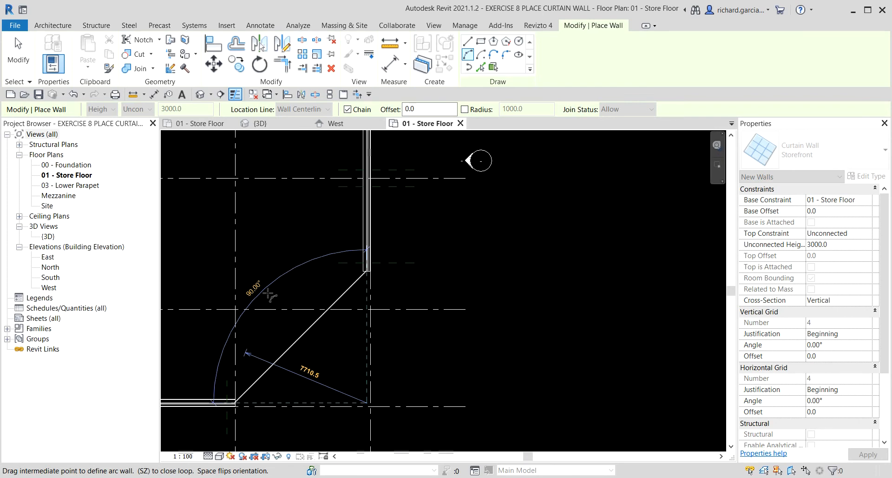
middle_click_drag(272, 299, 396, 266)
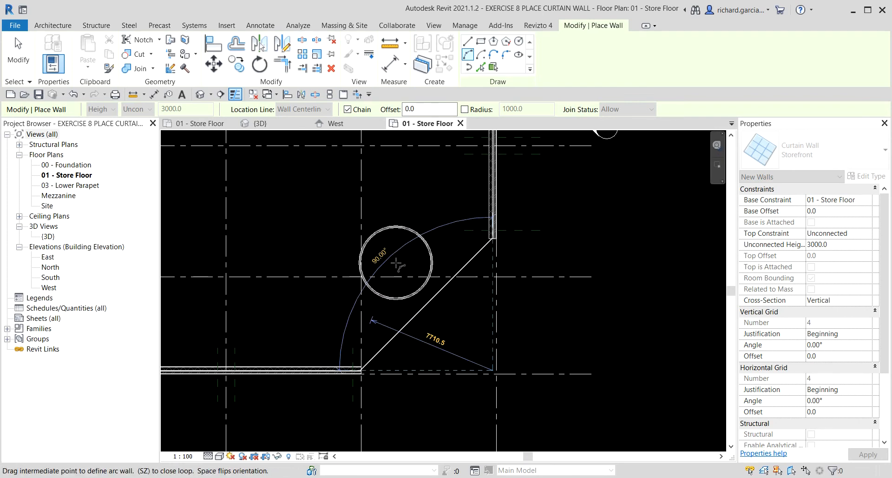
left_click(396, 264)
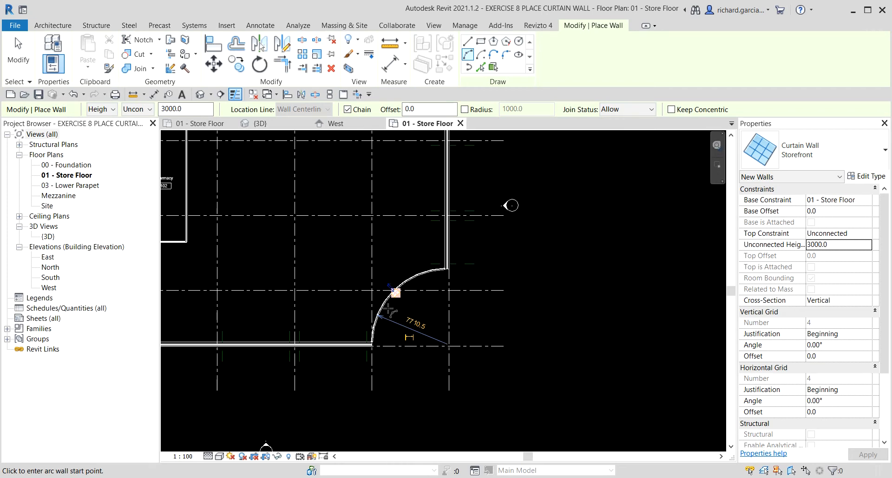
scroll(387, 307, "down", 4)
scroll(381, 354, "up", 5)
middle_click_drag(382, 362, 573, 317)
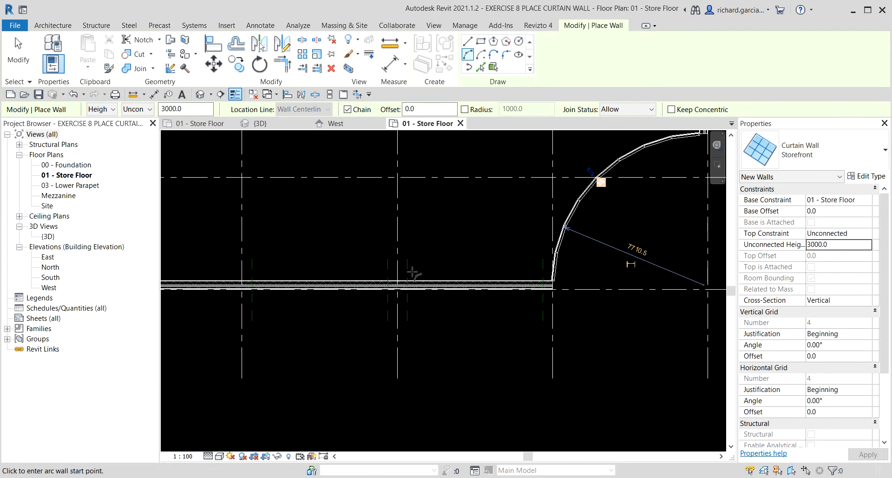
left_click(408, 284)
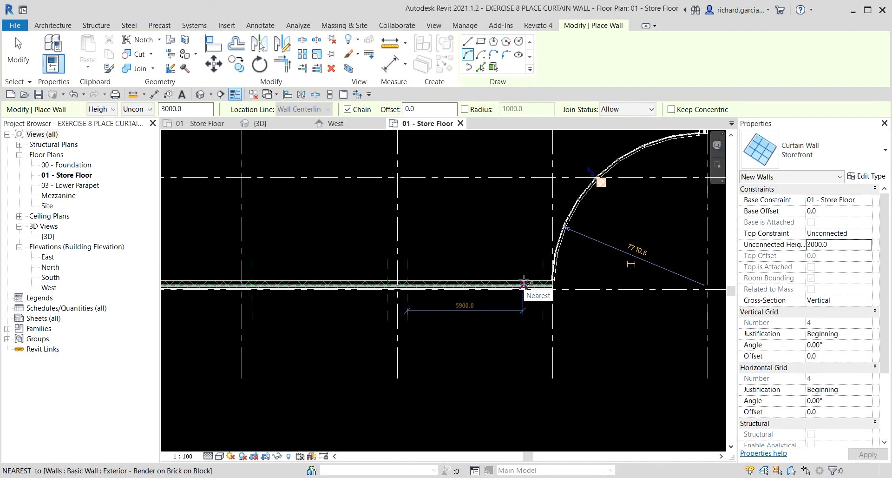
key("Escape")
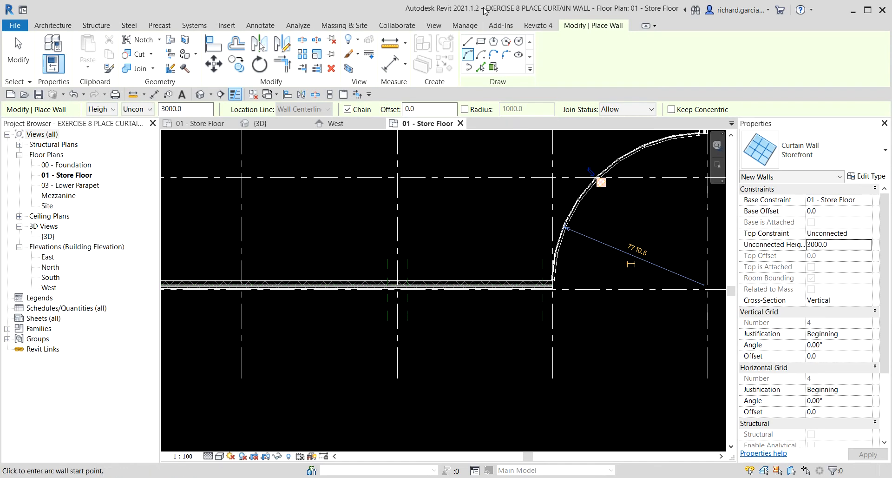
Step: Draw a straight Storefront wall 6925 long on the south wall's centerline, between the reference planes in the second bay from the curved corner
left_click(468, 43)
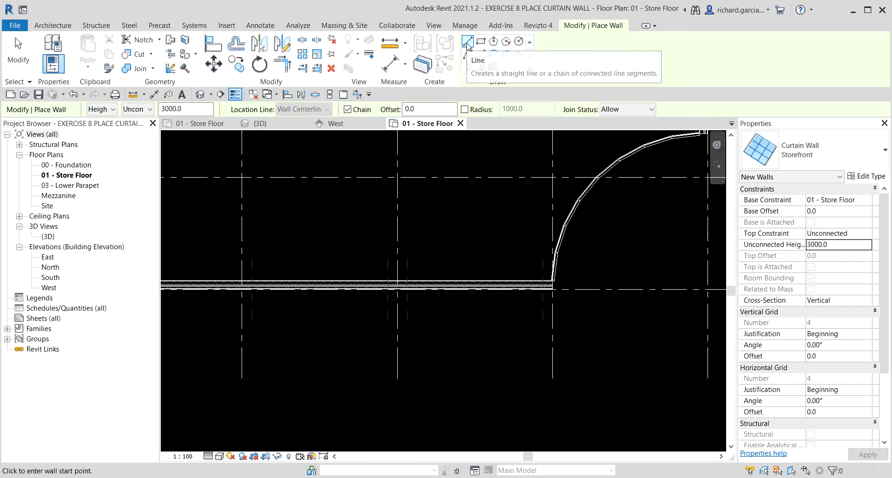
scroll(253, 301, "up", 3)
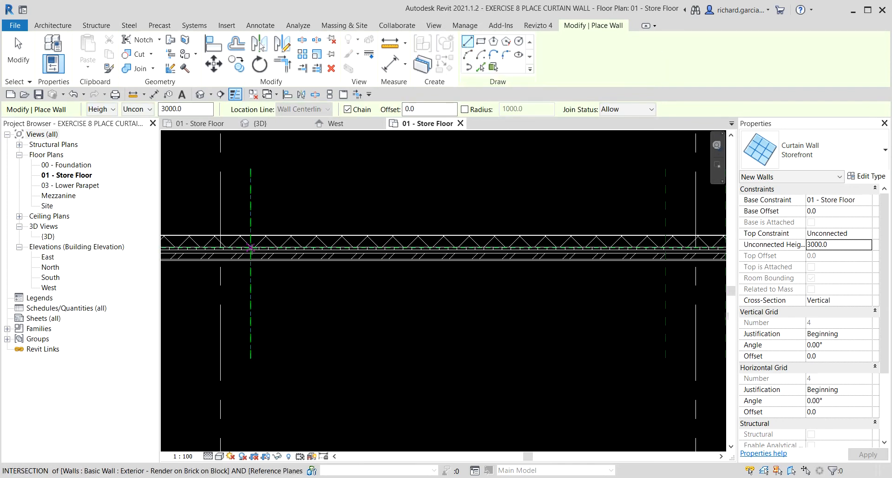
key("ctrl")
left_click(250, 247)
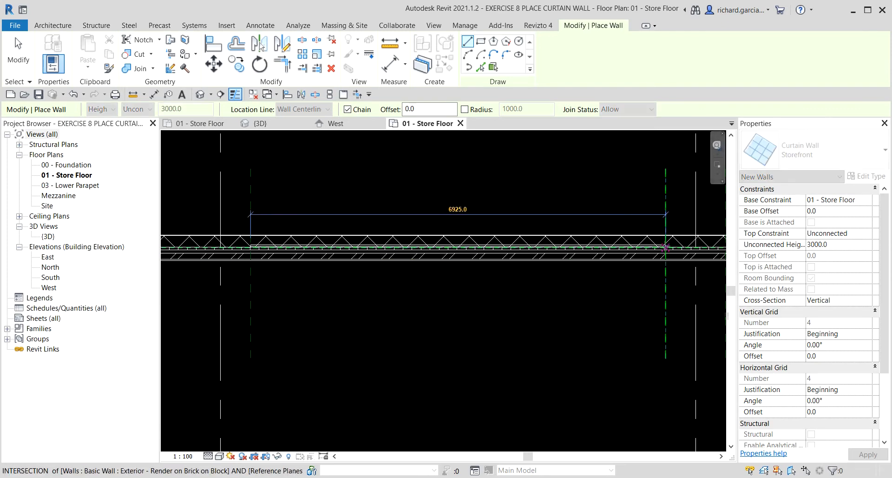
left_click(666, 248)
key("Escape")
scroll(530, 285, "down", 1)
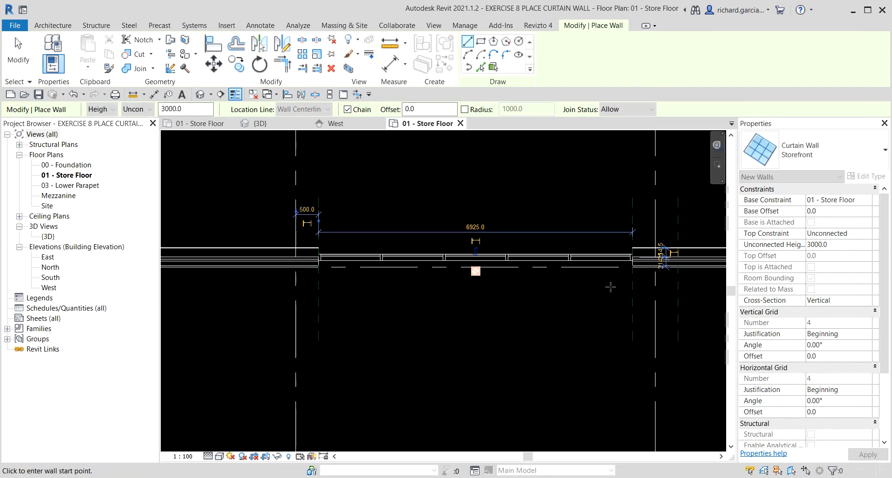
Step: Draw another 6925 Storefront wall on the south wall's centerline, between the reference planes in the bay beside the curved corner
middle_click_drag(692, 272, 498, 291)
scroll(533, 285, "up", 1)
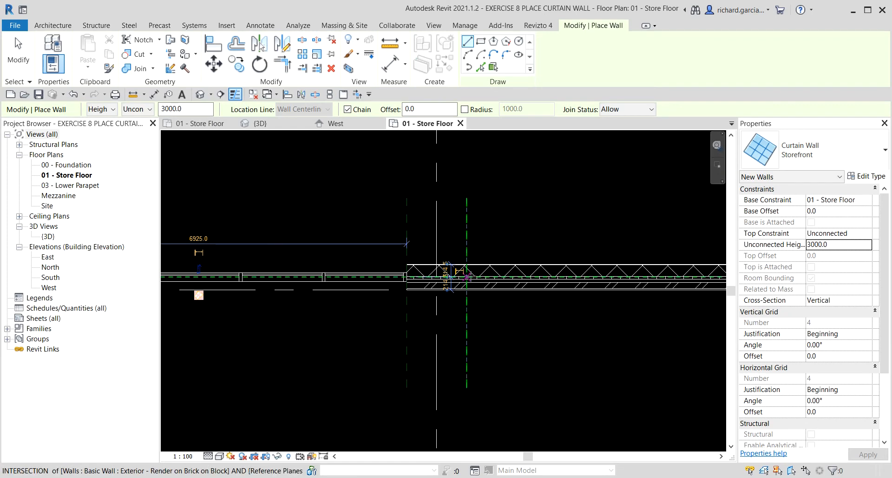
left_click(466, 277)
scroll(544, 278, "down", 1)
middle_click_drag(631, 278, 392, 305)
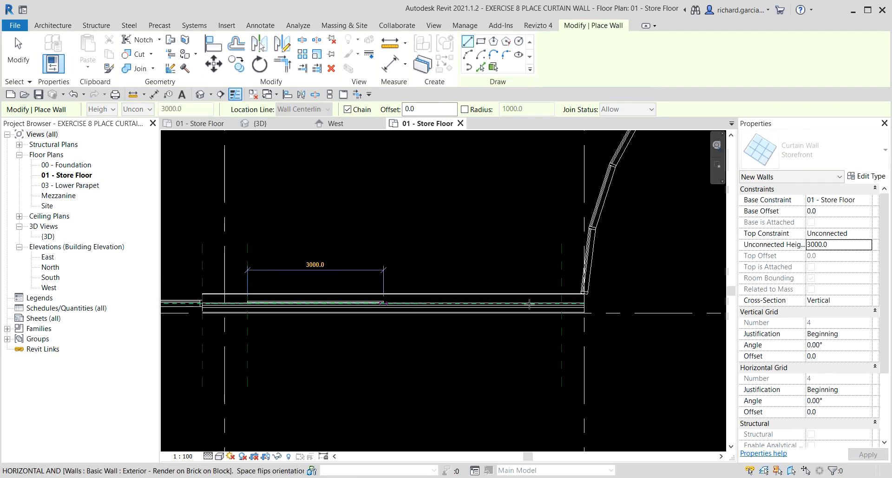
left_click(561, 303)
key("Escape")
Step: Draw a Storefront wall about 6683 long on the east wall's centerline, between the reference planes in the second bay from the curved corner
scroll(553, 288, "down", 4)
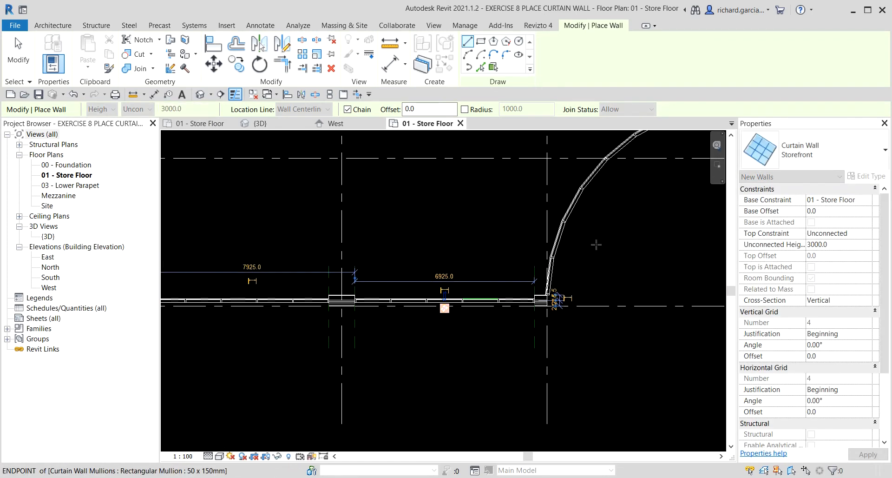
middle_click_drag(604, 169, 476, 439)
middle_click_drag(631, 209, 587, 382)
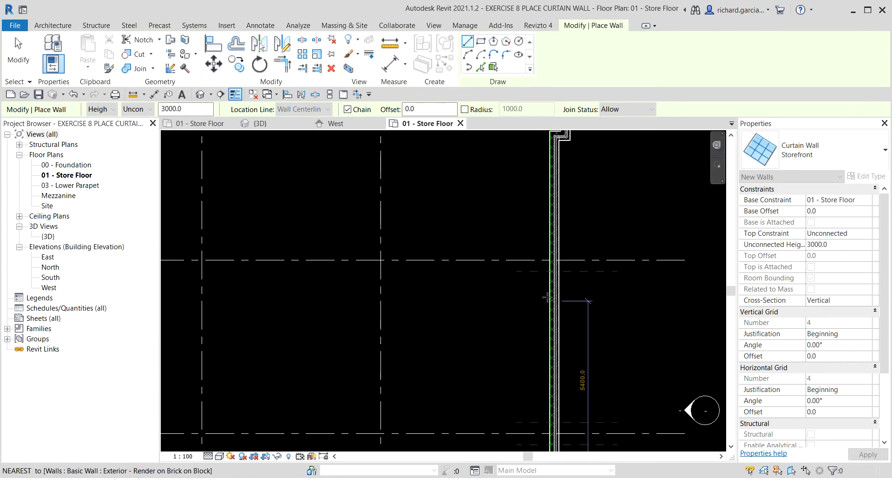
scroll(548, 295, "up", 3)
left_click(568, 228)
scroll(604, 312, "down", 1)
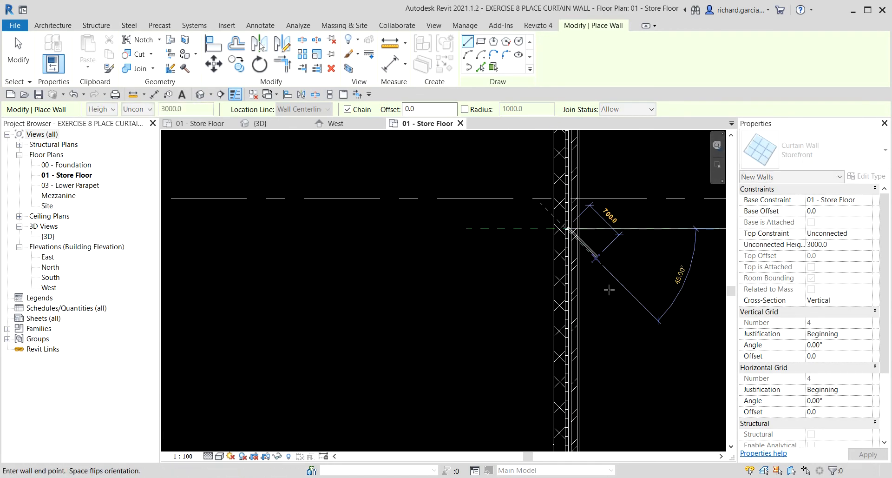
middle_click_drag(599, 332, 572, 184)
scroll(556, 296, "up", 2)
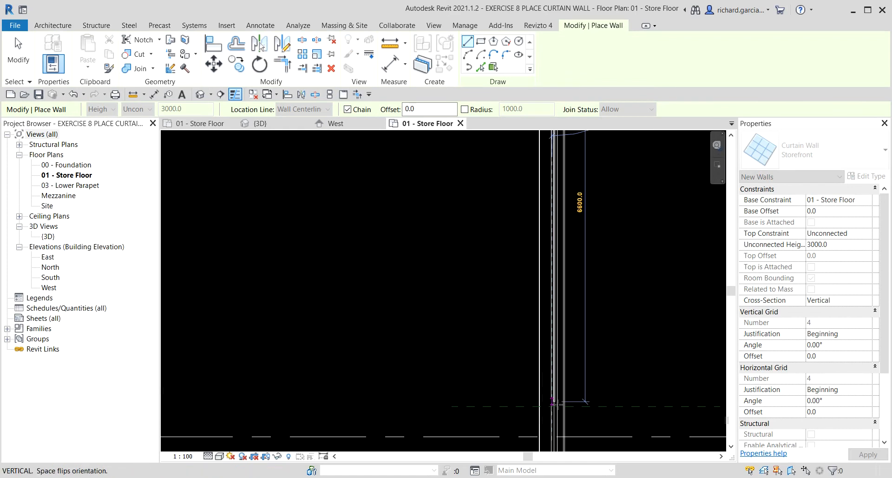
left_click(554, 407)
scroll(555, 344, "down", 1)
key("Escape")
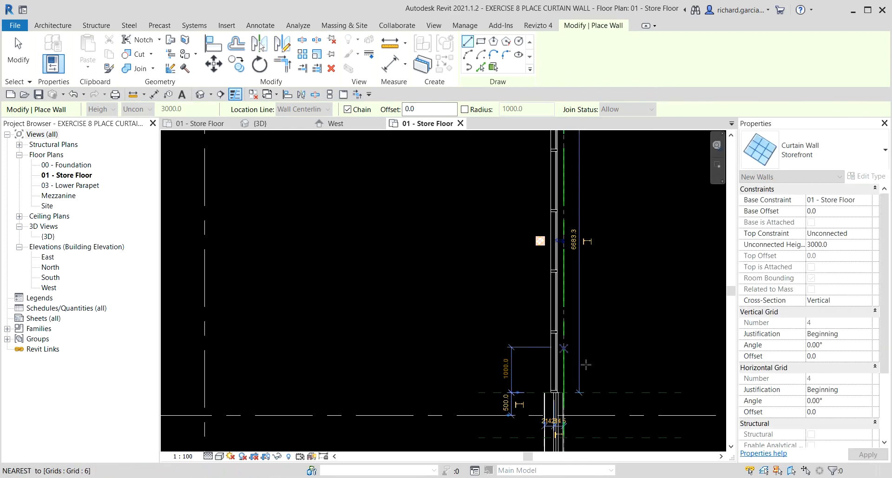
Step: Draw a Storefront wall about 4458 long on the east wall's centerline, between the reference planes nearest the curved corner, and finish wall placement
middle_click_drag(593, 364, 585, 125)
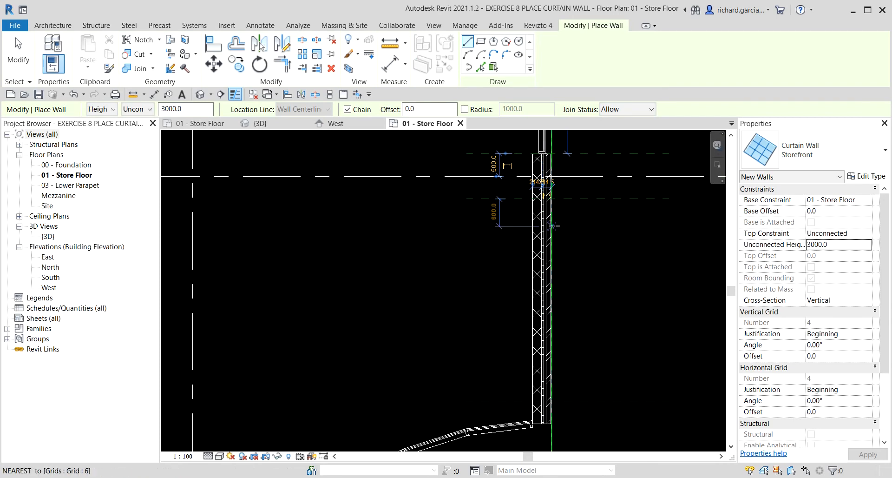
scroll(553, 213, "up", 3)
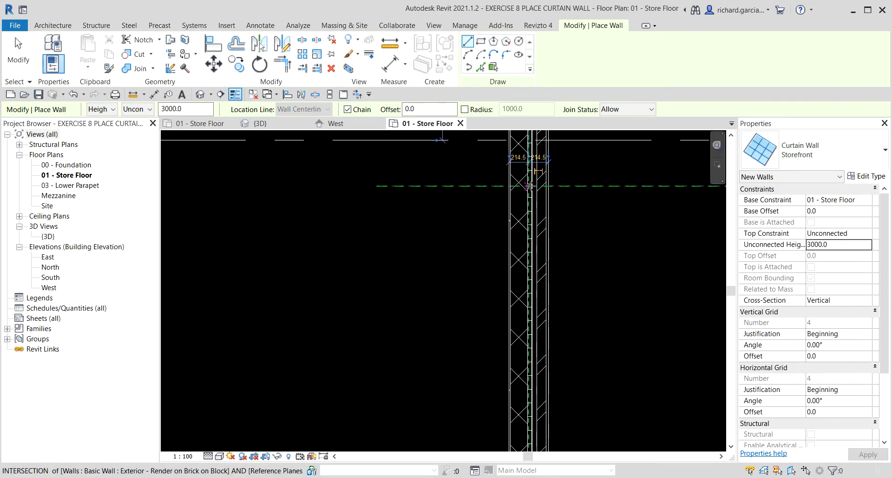
left_click(530, 186)
scroll(580, 253, "down", 2)
middle_click_drag(585, 356, 586, 205)
scroll(548, 261, "up", 2)
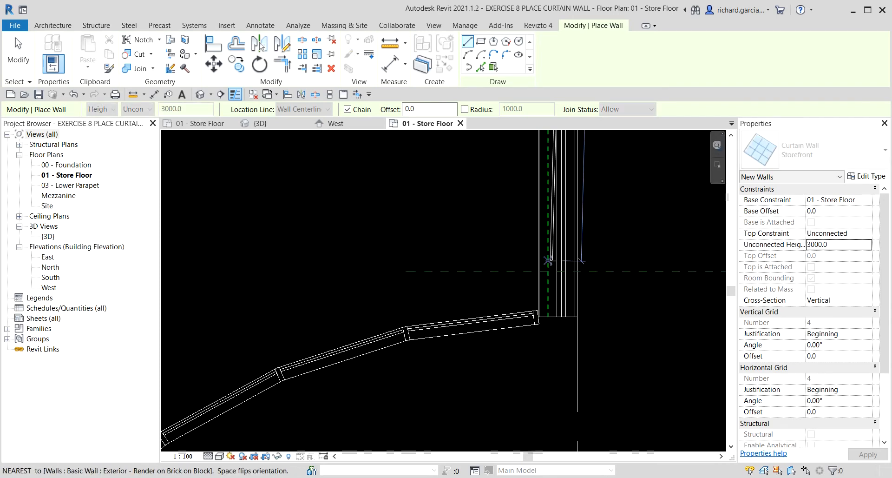
left_click(558, 271)
key("Escape")
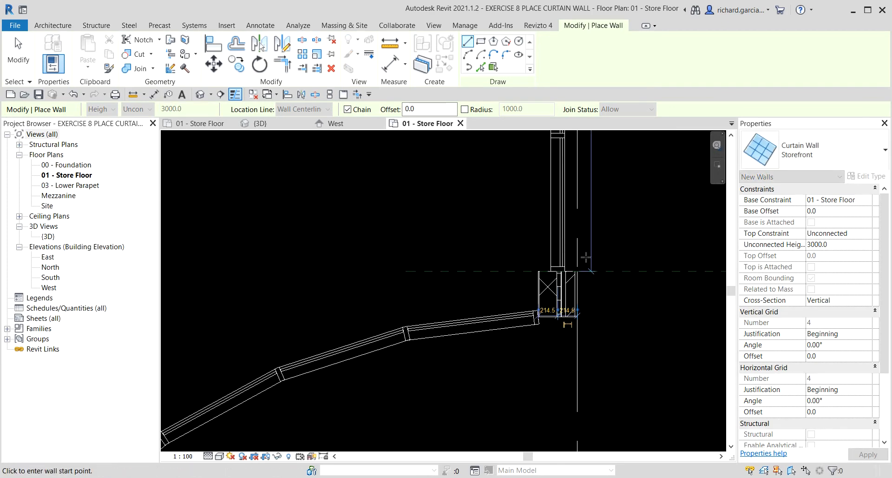
scroll(586, 257, "down", 2)
middle_click_drag(590, 240, 586, 312)
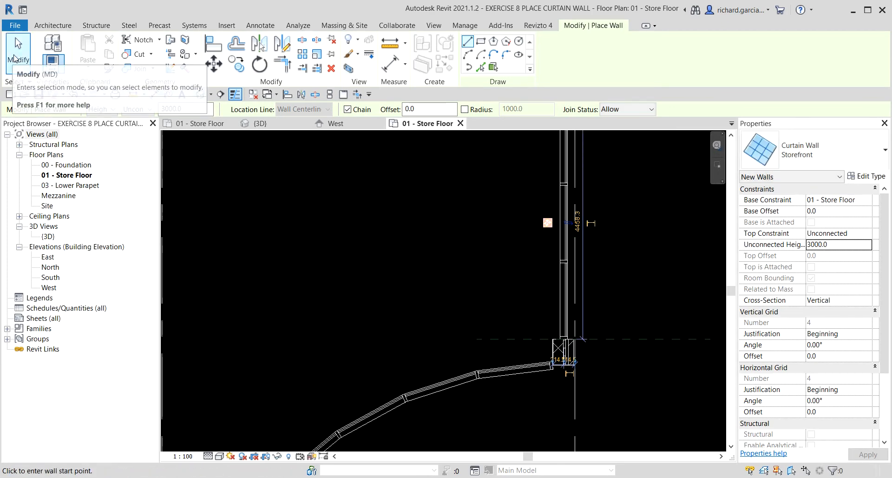
left_click(13, 59)
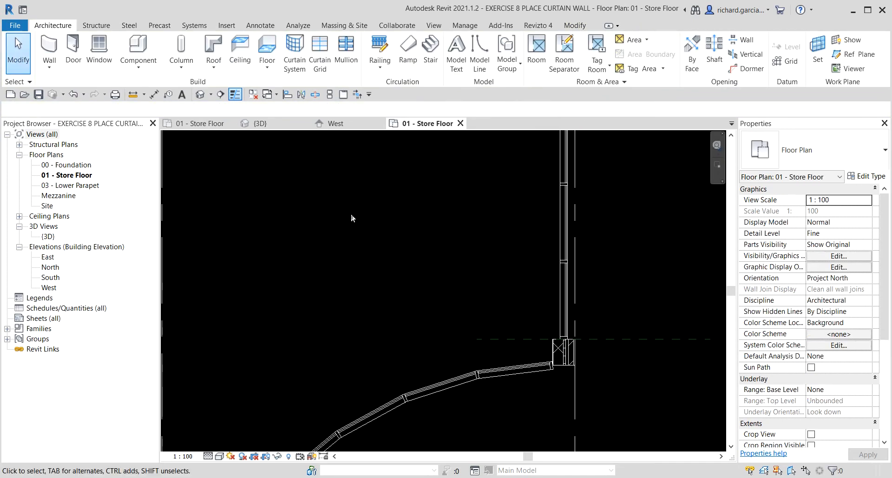
Step: Open the 3D view and examine the Storefront curtain walls in the south facade and at the curved corner
scroll(399, 221, "down", 3)
scroll(399, 222, "down", 2)
middle_click_drag(351, 262, 504, 275)
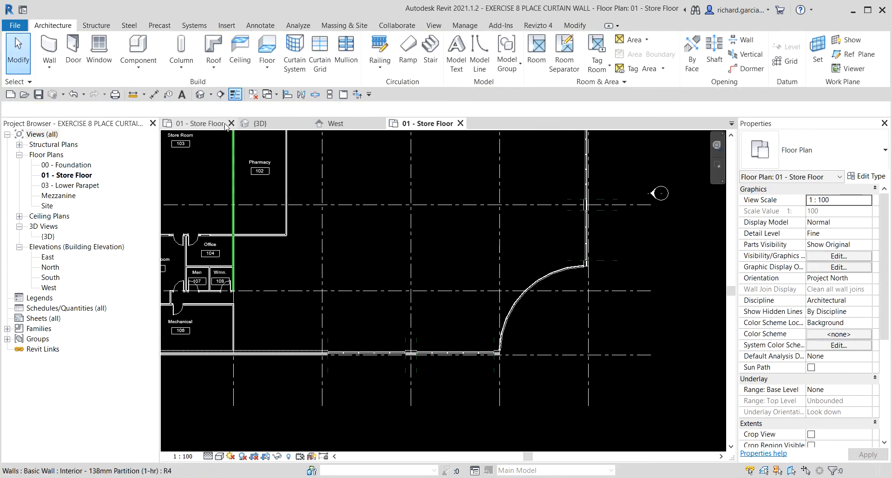
left_click(200, 95)
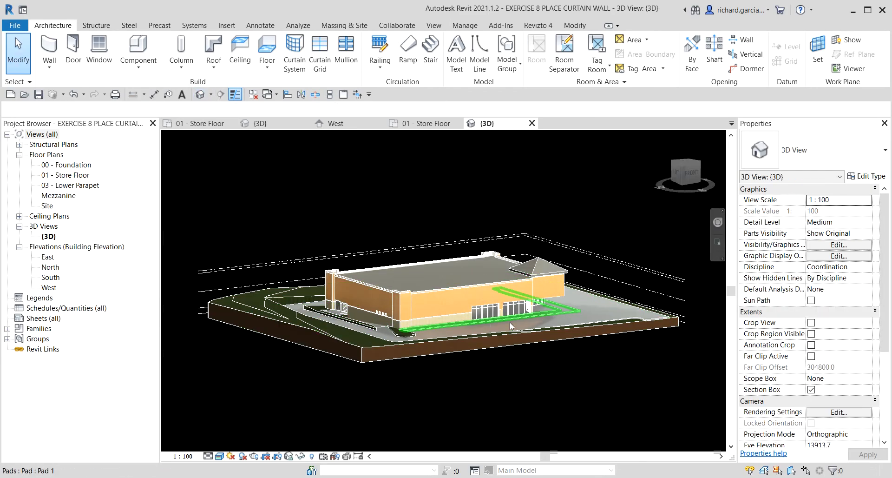
scroll(529, 324, "up", 5)
middle_click_drag(530, 322, 420, 320, "shift")
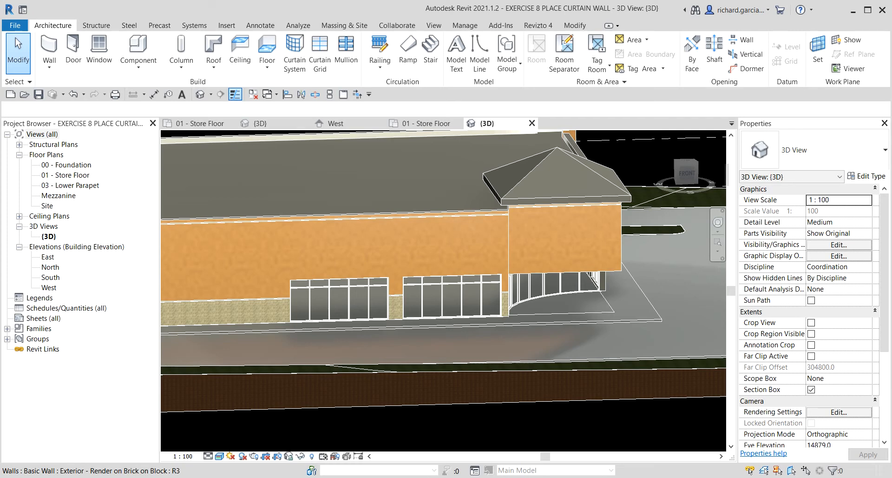
scroll(316, 308, "up", 3)
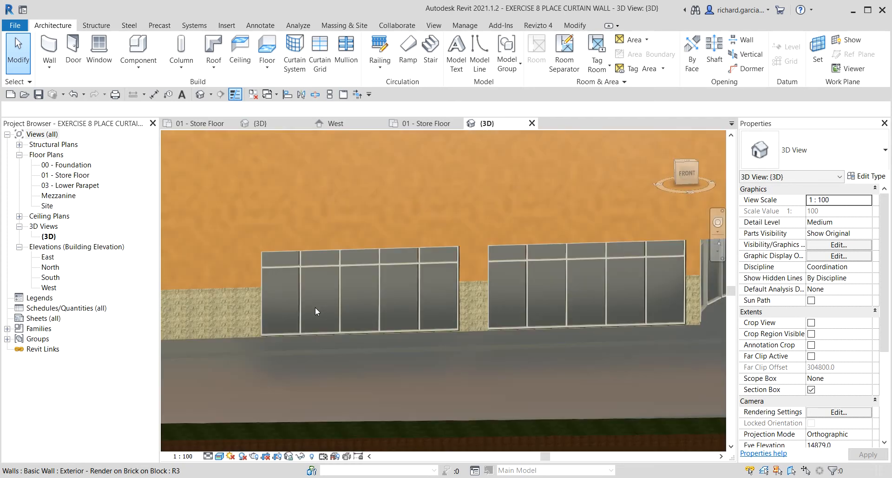
Step: Select the straight Storefront wall in the south facade farthest from the curved corner and open its type properties
left_click(306, 269)
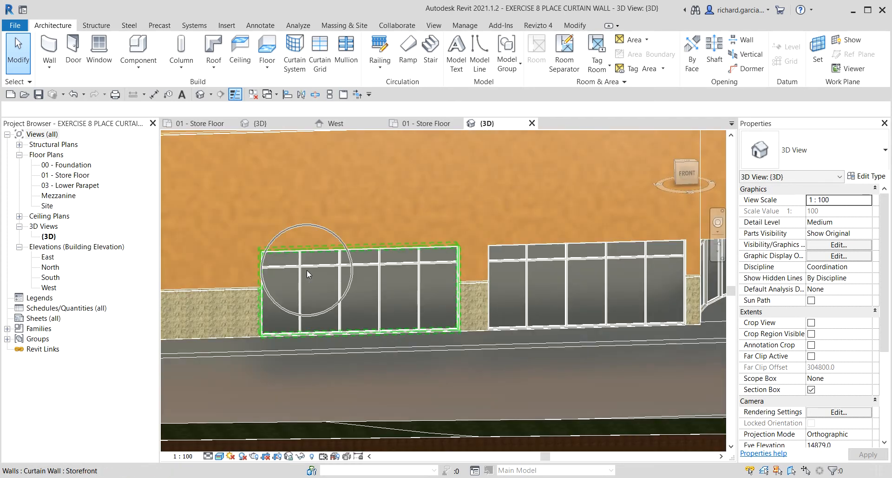
key("ctrl")
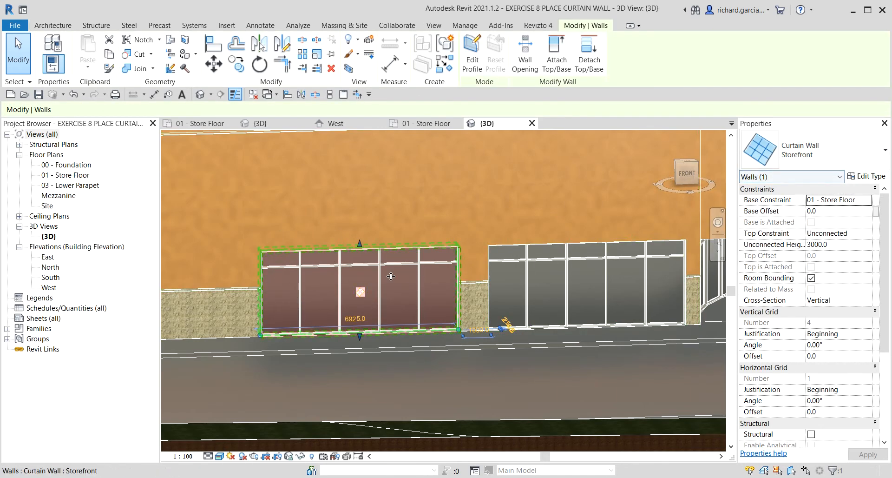
scroll(403, 275, "down", 2)
middle_click_drag(539, 285, 465, 287)
middle_click_drag(564, 304, 576, 282, "shift")
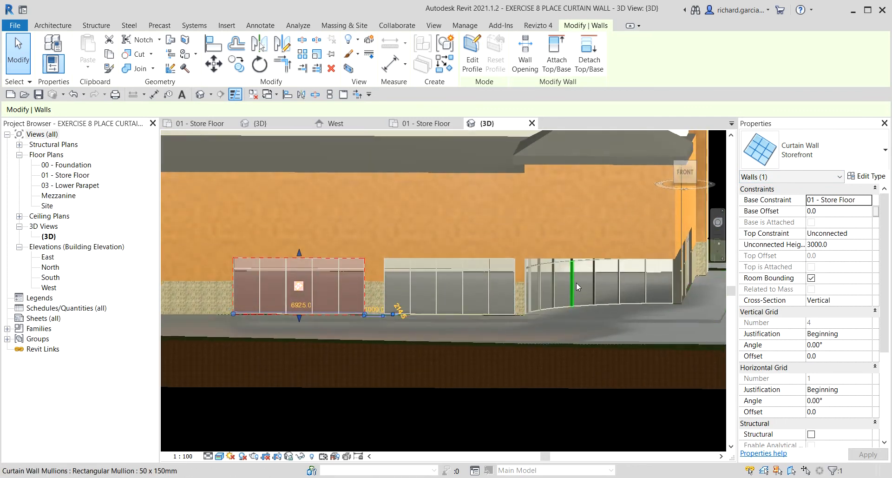
key("ctrl")
middle_click_drag(506, 282, 323, 282, "shift")
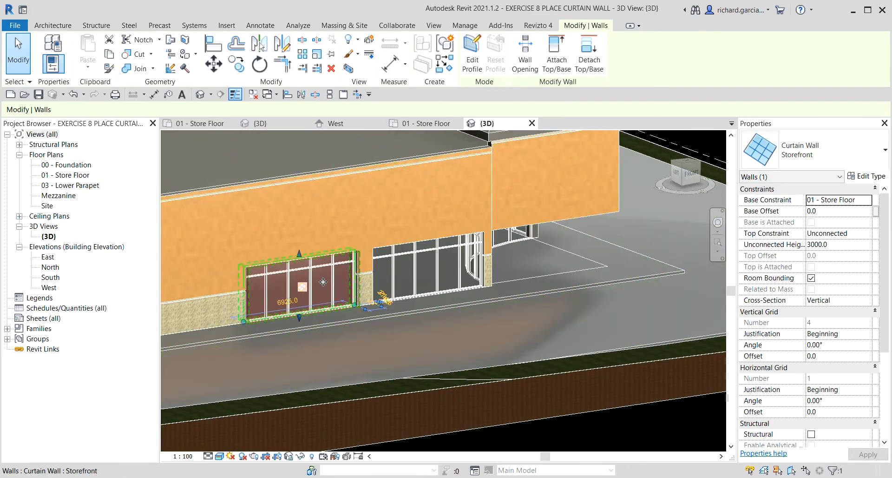
left_click(869, 176)
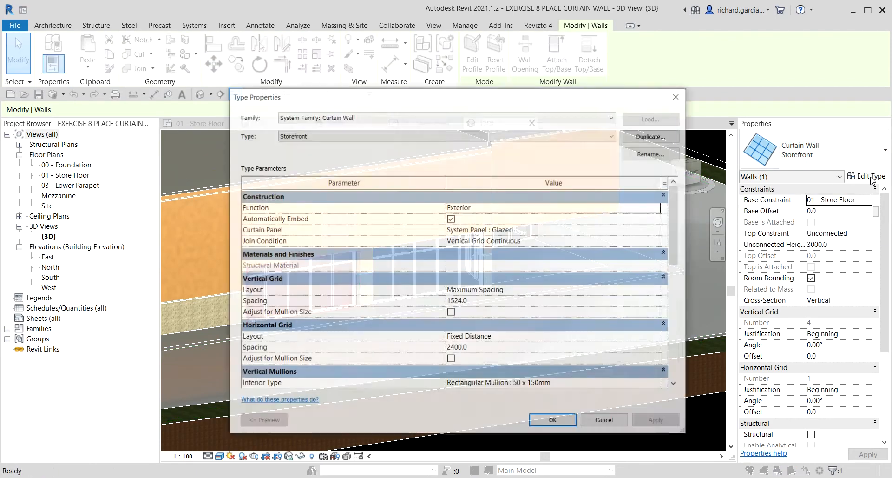
Step: Duplicate the Storefront curtain wall type as Front Windows and set its horizontal grid spacing to 1200 mm
left_click(653, 135)
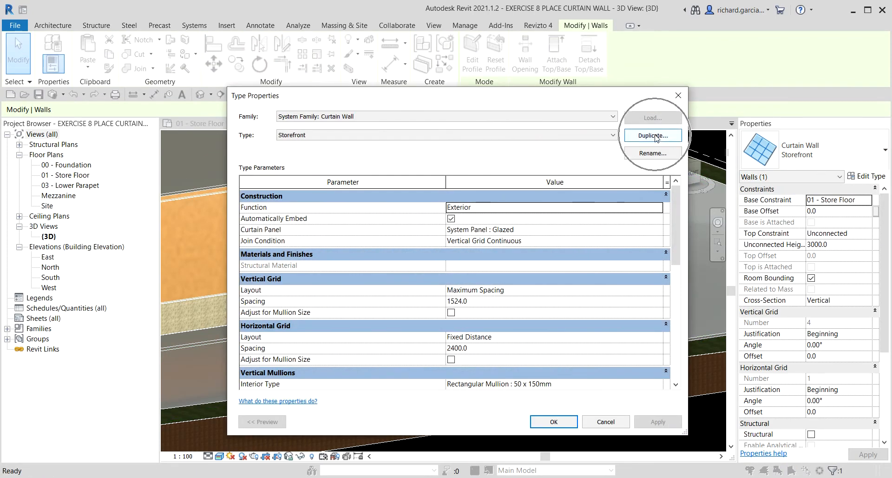
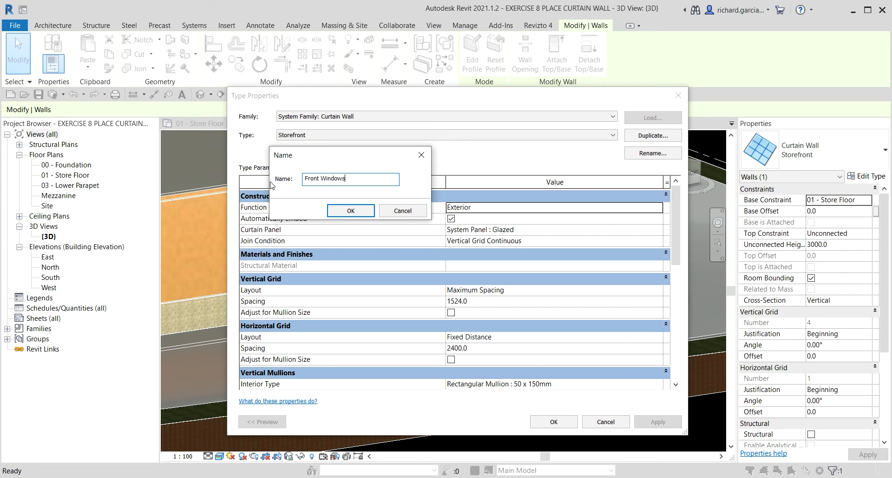
left_click(349, 210)
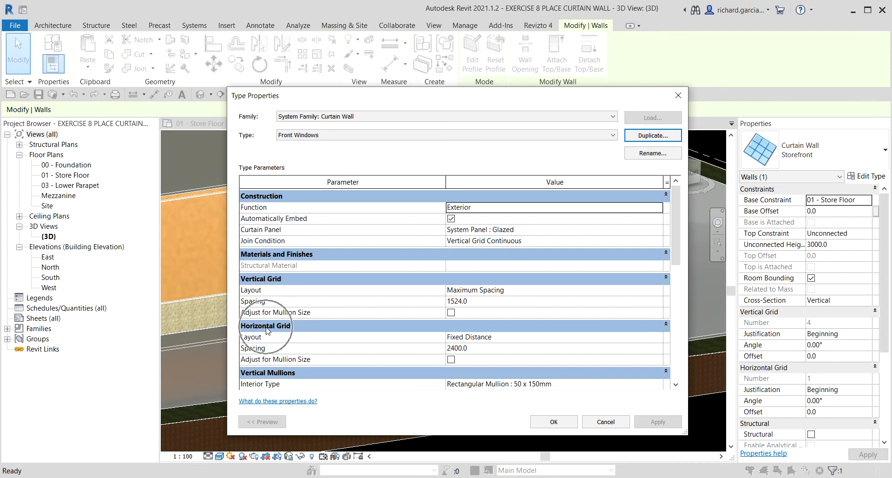
left_click(479, 348)
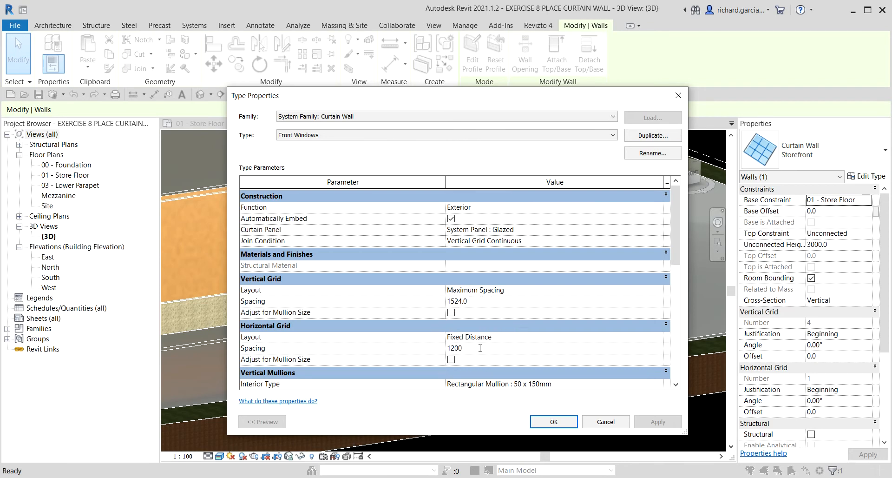
left_click(553, 421)
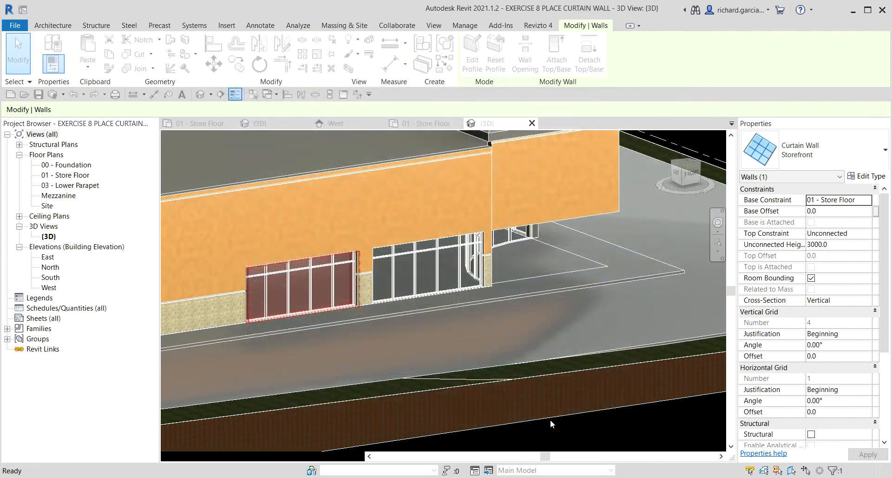
middle_click_drag(569, 281, 363, 305, "shift")
scroll(358, 306, "up", 4)
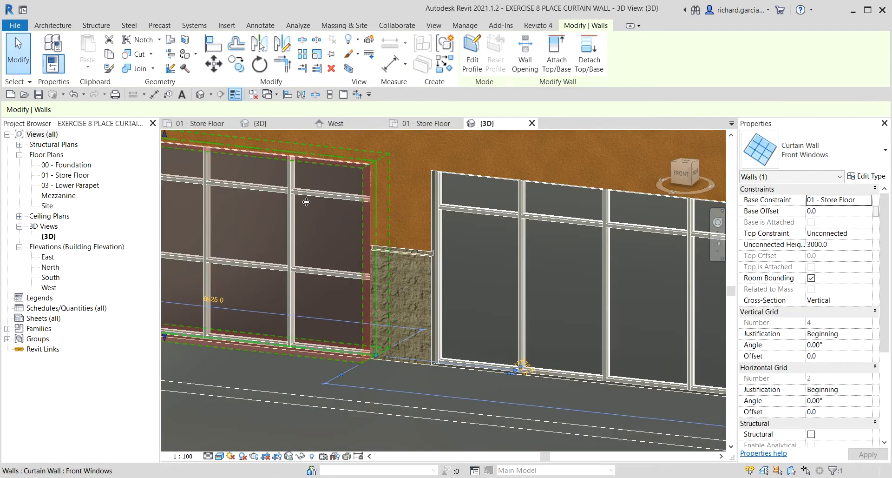
scroll(346, 273, "down", 3)
key("Escape")
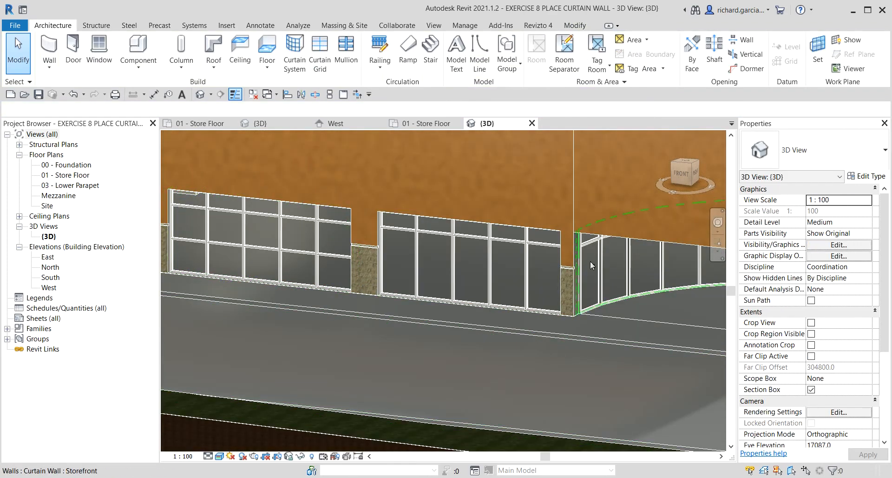
Step: Change the south facade's straight Storefront wall nearest the curved corner to the Front Windows type
left_click(445, 253)
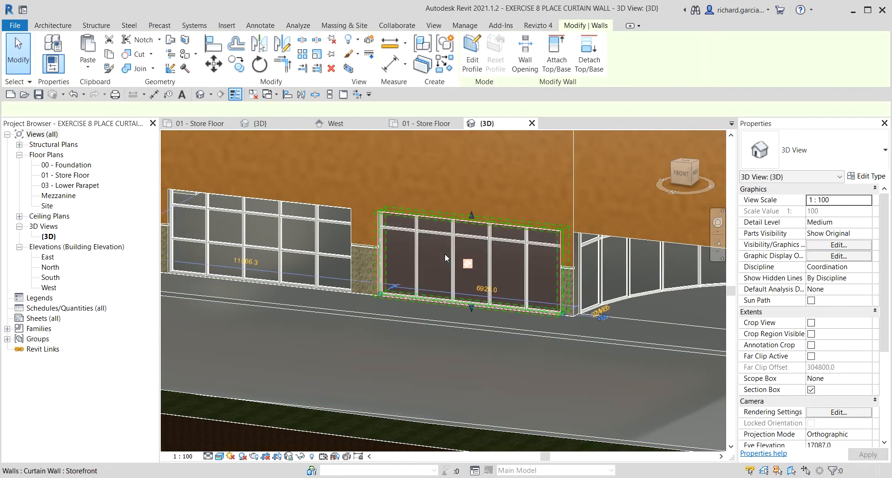
left_click(848, 149)
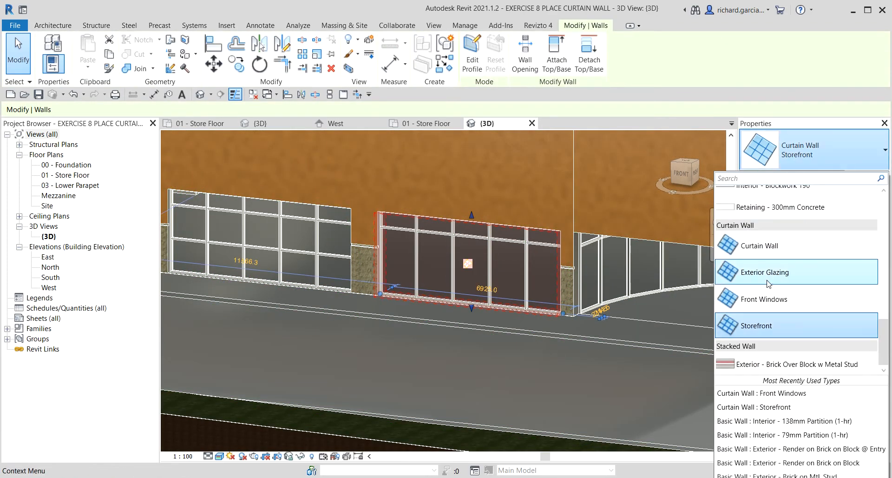
left_click(774, 302)
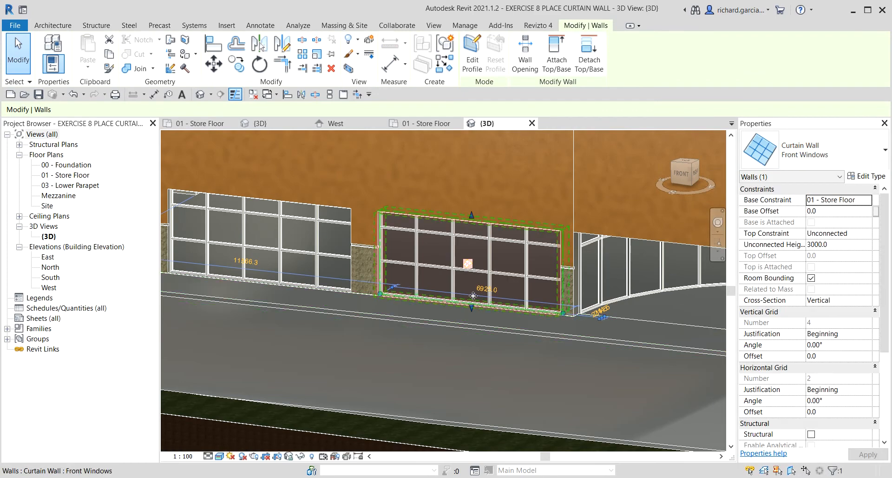
Step: Change both straight Storefront walls in the east facade to the Front Windows type and clear the selection
middle_click_drag(547, 327, 375, 302, "shift")
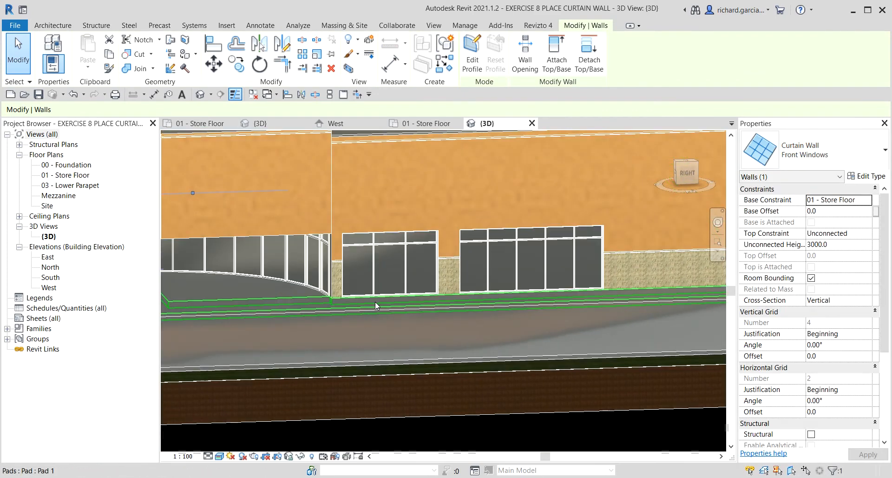
left_click(390, 253)
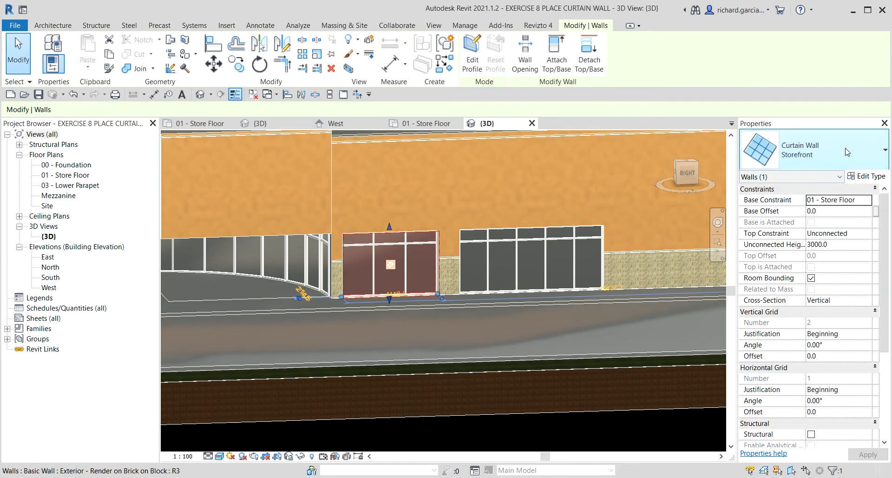
left_click(822, 158)
left_click(772, 300)
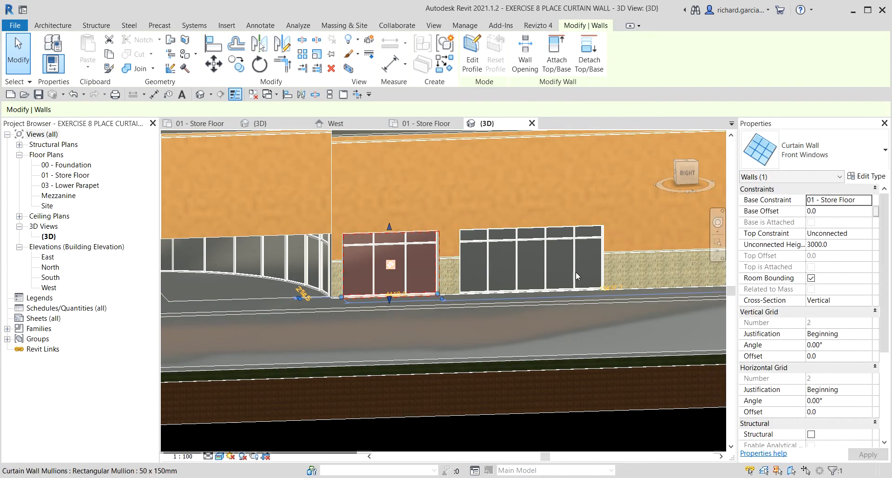
left_click(529, 256)
left_click(852, 145)
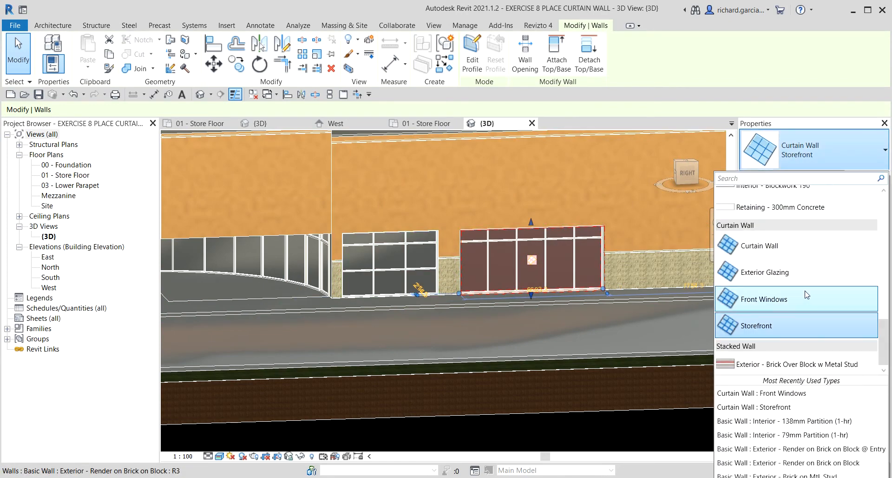
left_click(779, 299)
middle_click_drag(500, 308, 661, 293, "shift")
scroll(317, 313, "down", 1)
key("Escape")
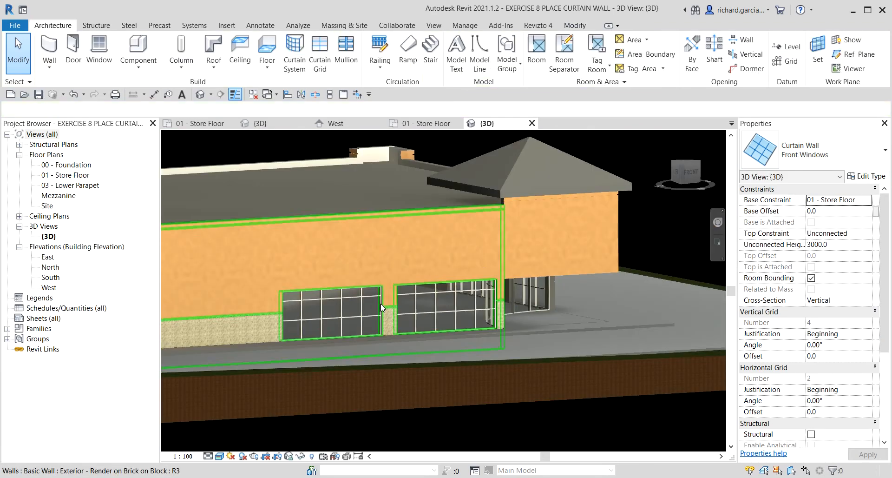
Step: Examine the Front Windows walls beside the corner and the panels of the curved Storefront wall
middle_click_drag(553, 332, 452, 319, "shift")
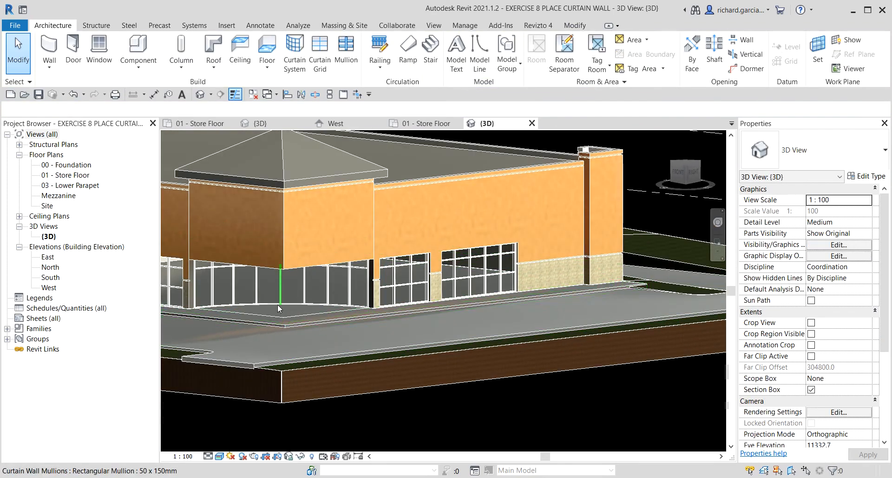
scroll(278, 304, "up", 3)
middle_click_drag(343, 321, 393, 327)
middle_click_drag(383, 310, 451, 316, "shift")
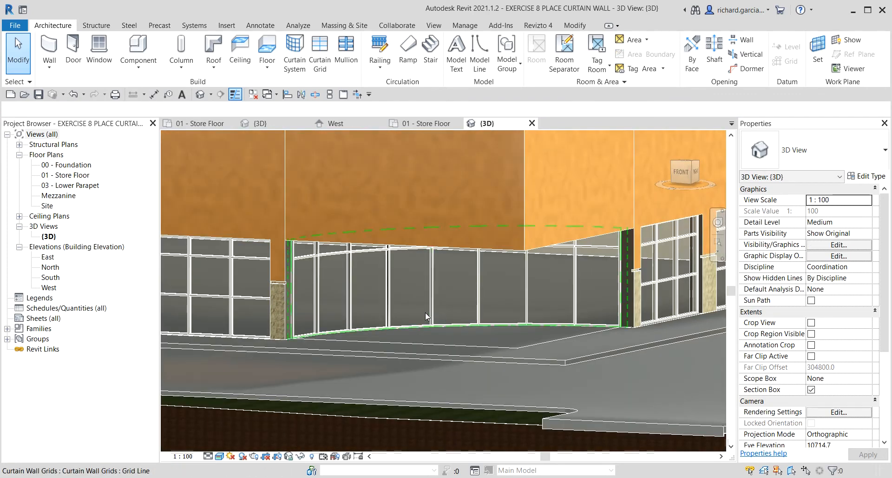
scroll(424, 310, "up", 2)
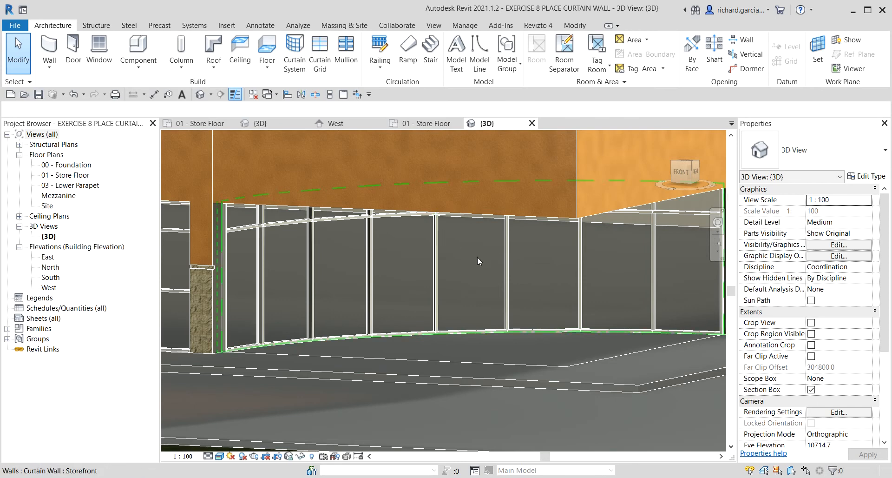
middle_click_drag(478, 257, 455, 301, "shift")
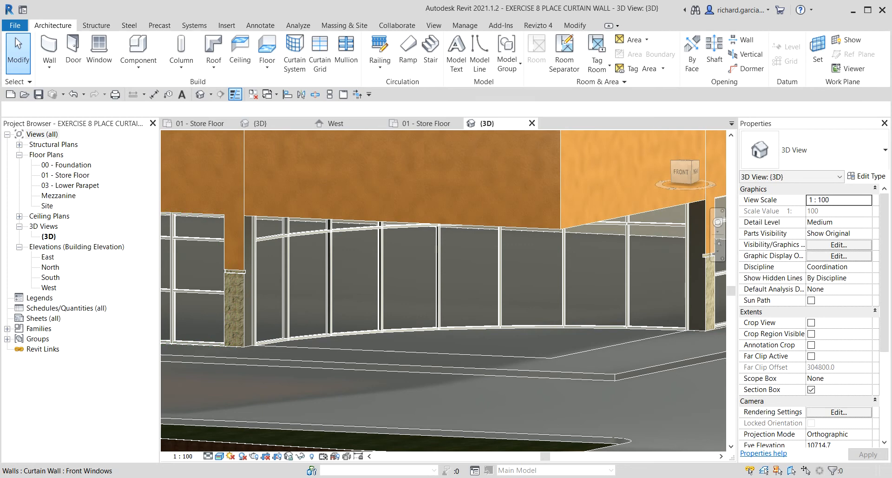
scroll(388, 255, "up", 4)
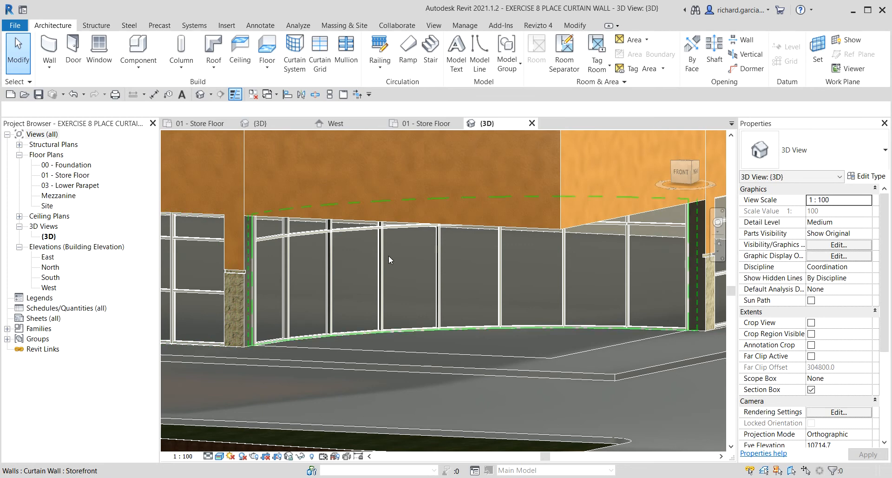
scroll(396, 250, "down", 1)
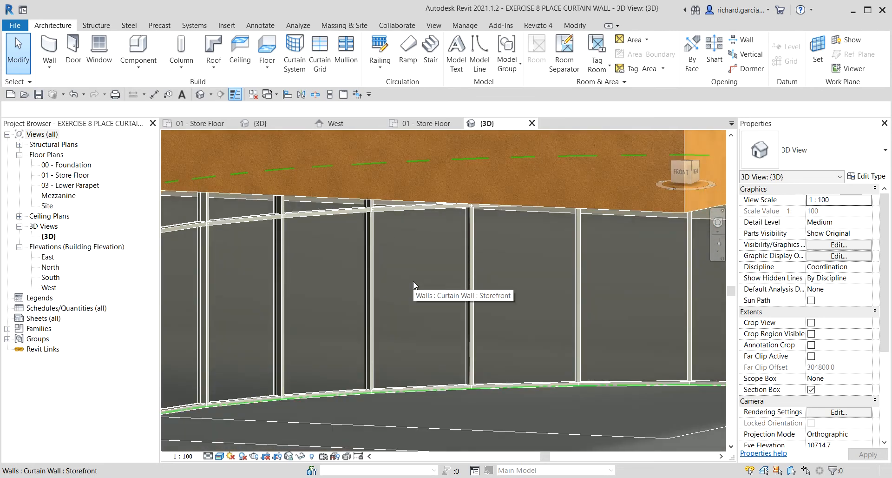
middle_click_drag(414, 280, 389, 314, "shift")
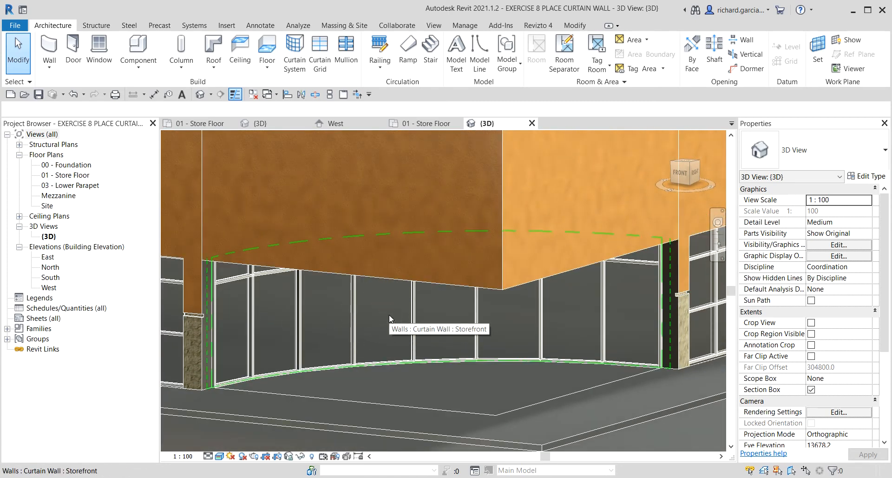
Step: Select and unpin the lower glazed panel just on the south facade side of the curved Storefront wall's center
key("Tab")
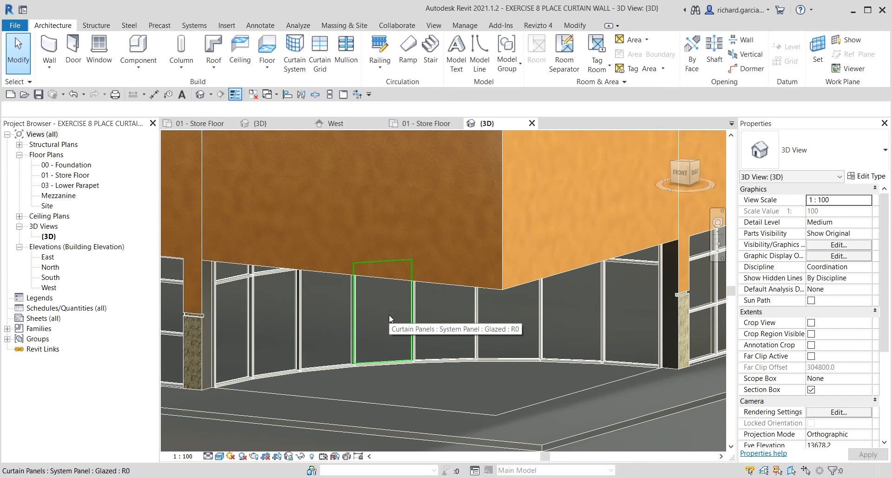
left_click(389, 314)
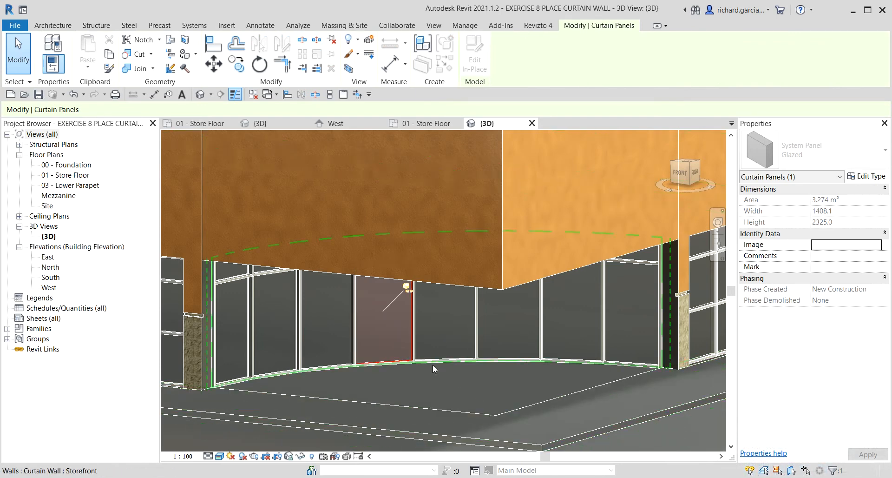
left_click(389, 330)
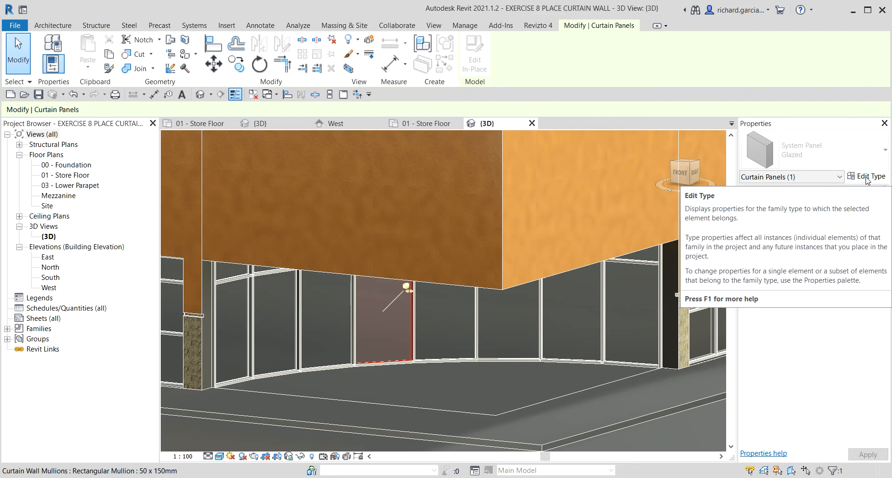
scroll(403, 286, "up", 4)
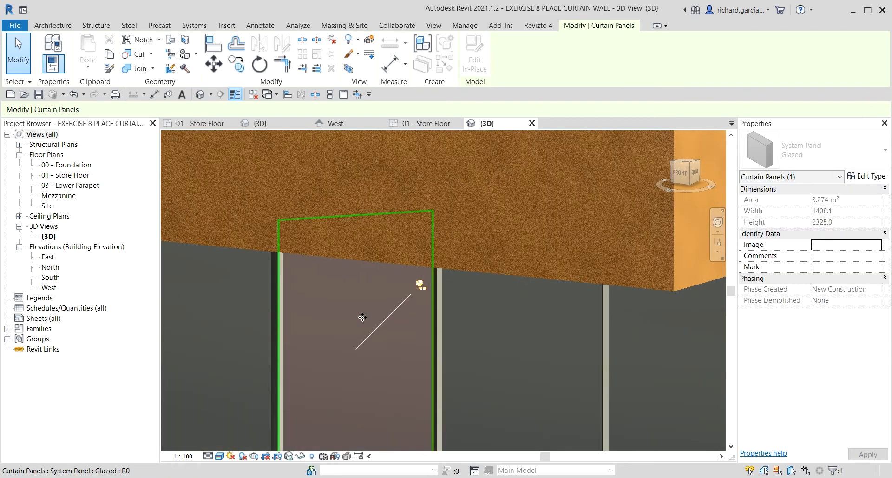
key("ctrl")
key("ctrl")
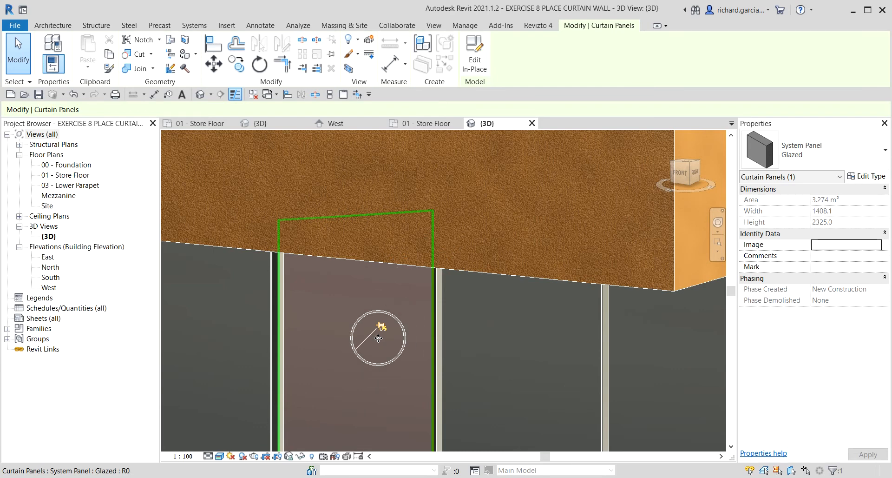
key("ctrl")
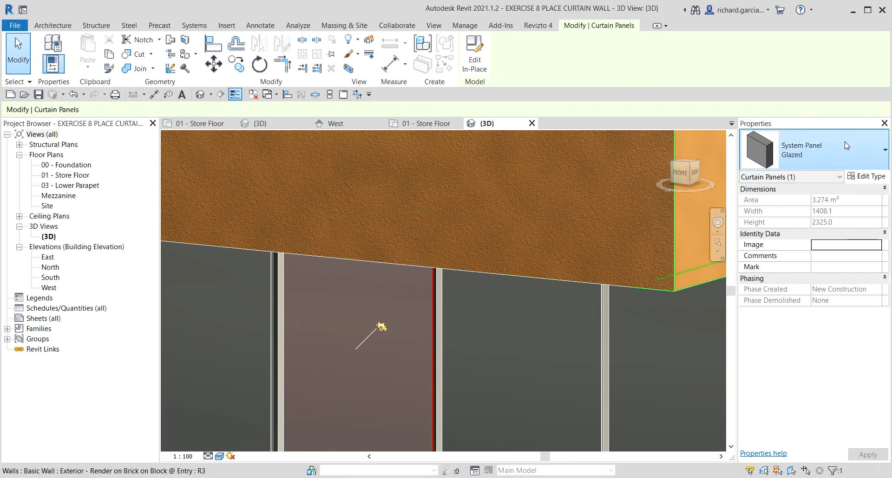
Step: Replace the unpinned glazed panel in the curved wall with Door-Curtain-Wall-Single-Glass and clear the selection
left_click(846, 146)
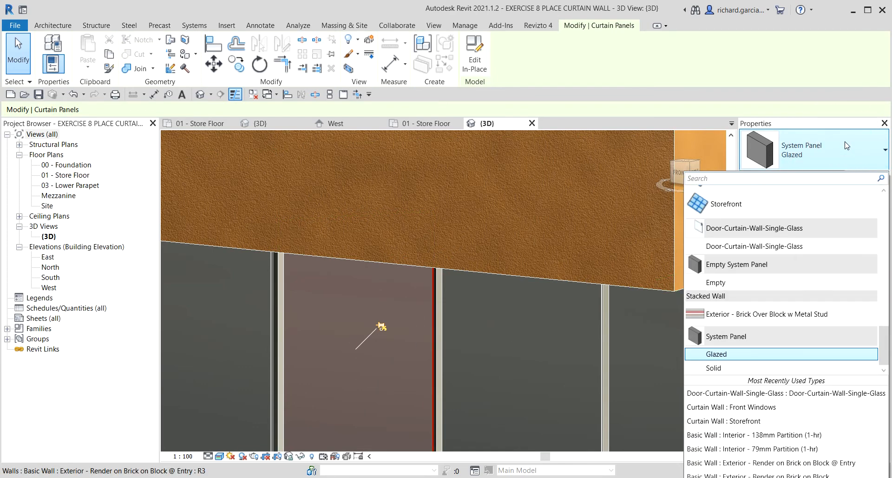
key("ctrl")
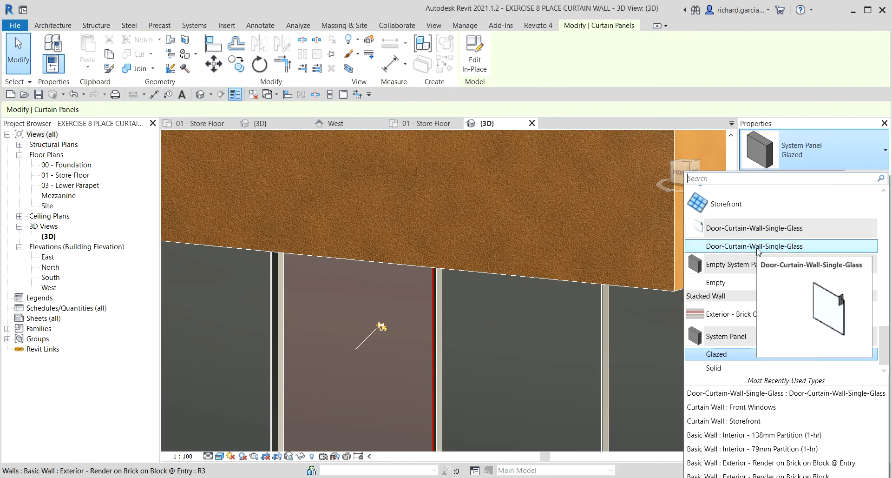
left_click(757, 251)
scroll(422, 340, "down", 3)
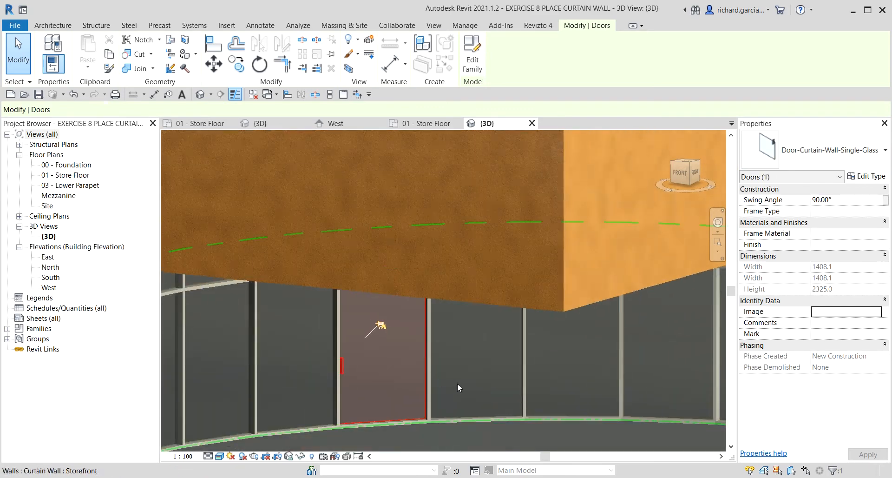
middle_click_drag(477, 403, 429, 306)
key("Escape")
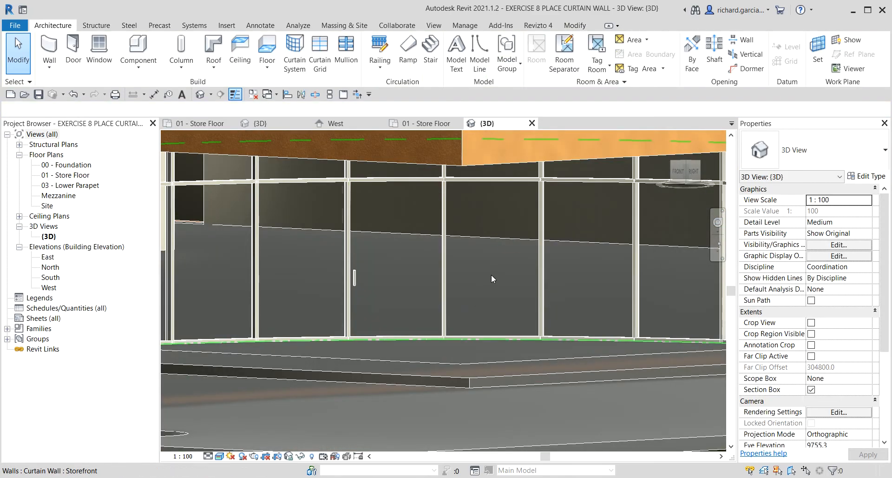
Step: Select and unpin the glazed panel adjoining the glass door on its east facade side in the curved Storefront wall
middle_click_drag(491, 275, 495, 286, "shift")
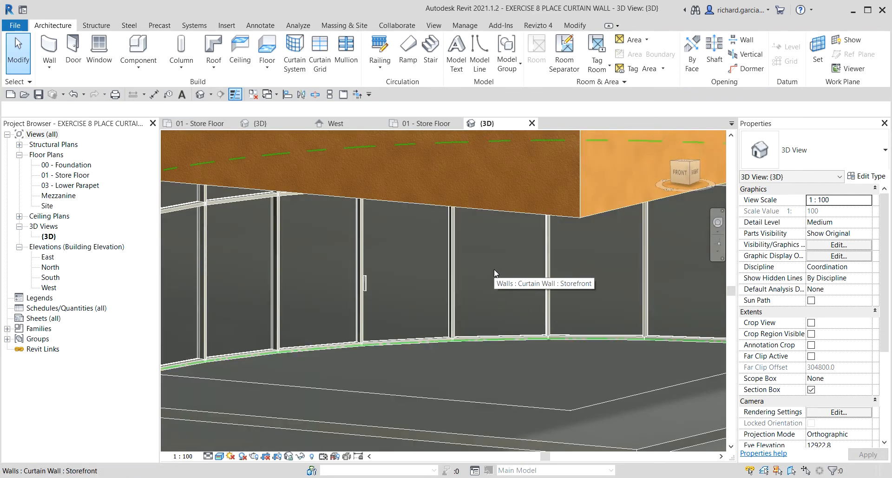
key("Tab")
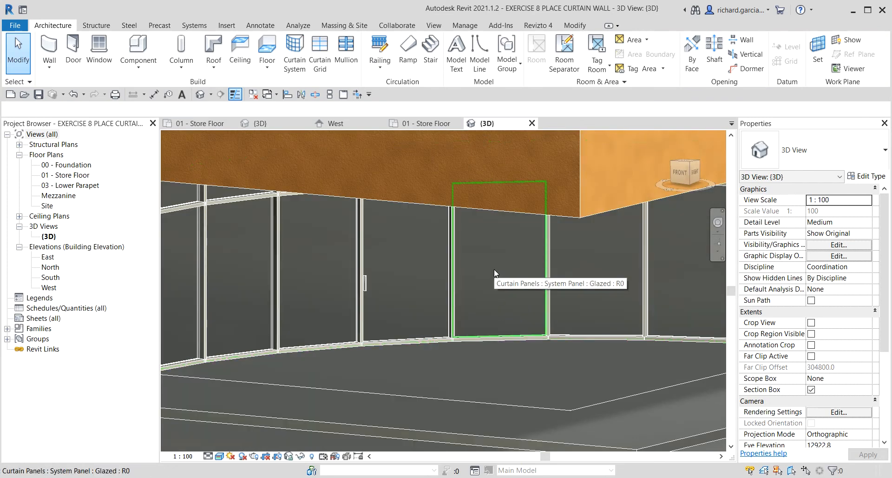
left_click(495, 269)
scroll(512, 235, "up", 3)
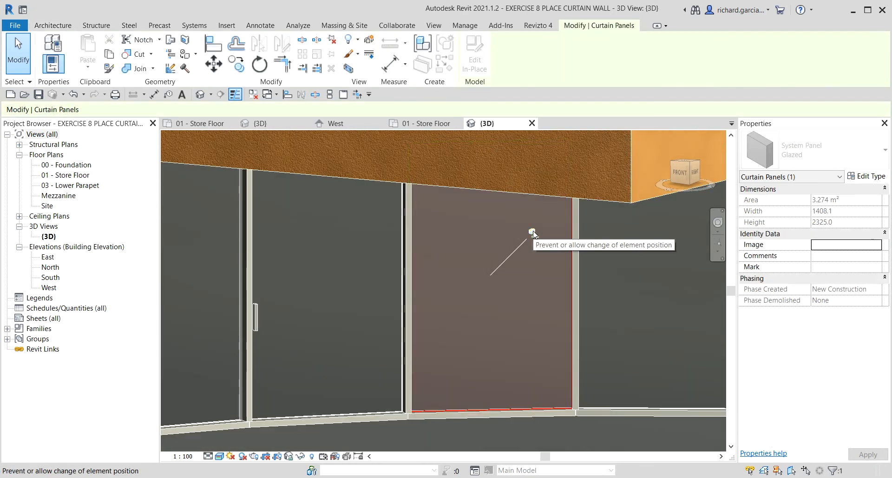
left_click(533, 231)
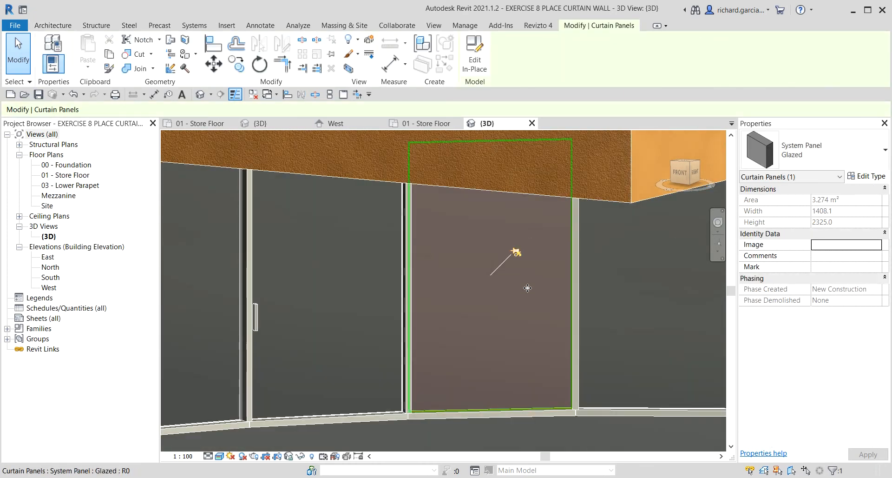
Step: Replace the unpinned glazed panel with Door-Curtain-Wall-Single-Glass and clear the selection
left_click(826, 150)
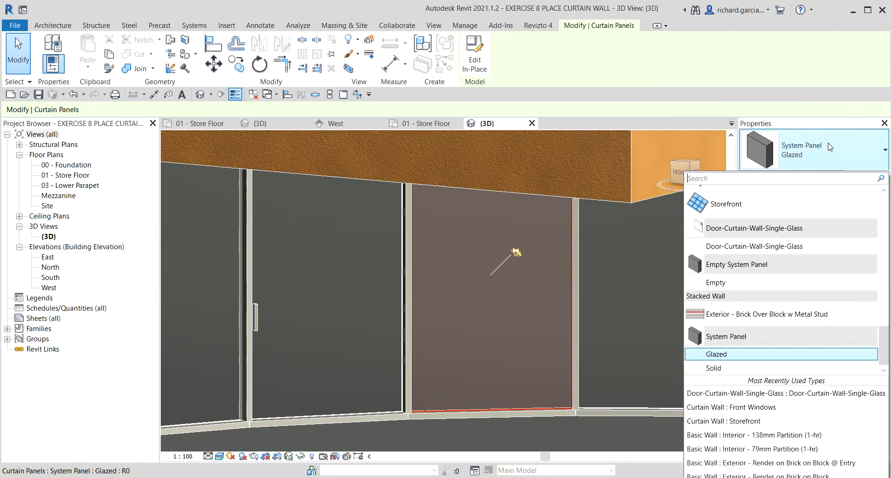
left_click(756, 247)
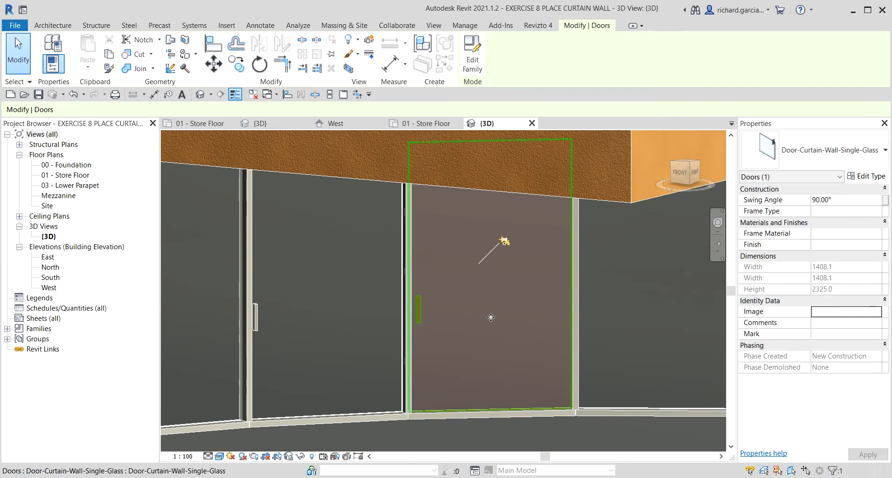
scroll(491, 317, "down", 2)
left_click(481, 387)
Step: Unpin and delete the 50 x 150mm bottom mullion beneath the first glass door
middle_click_drag(483, 378, 526, 326)
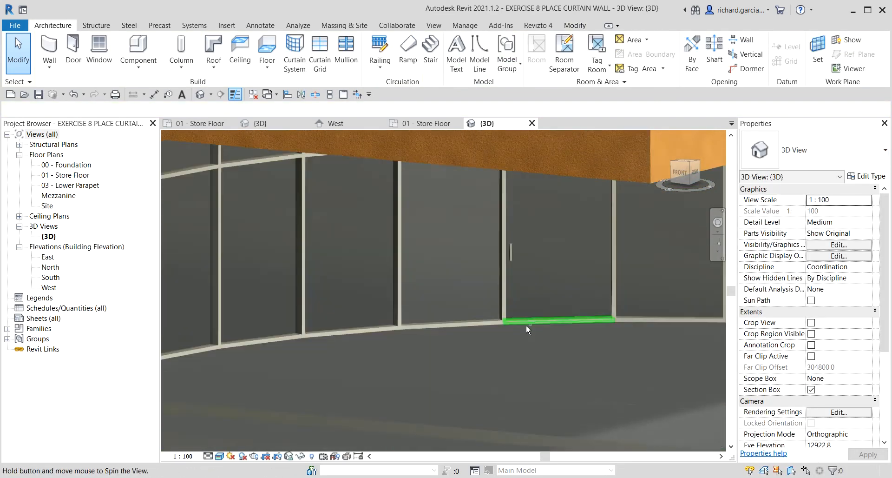
scroll(465, 341, "up", 4)
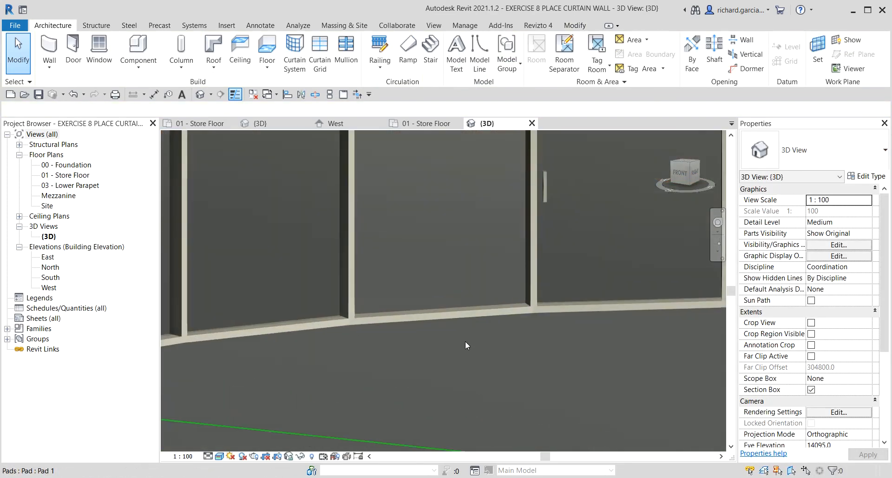
left_click(448, 305)
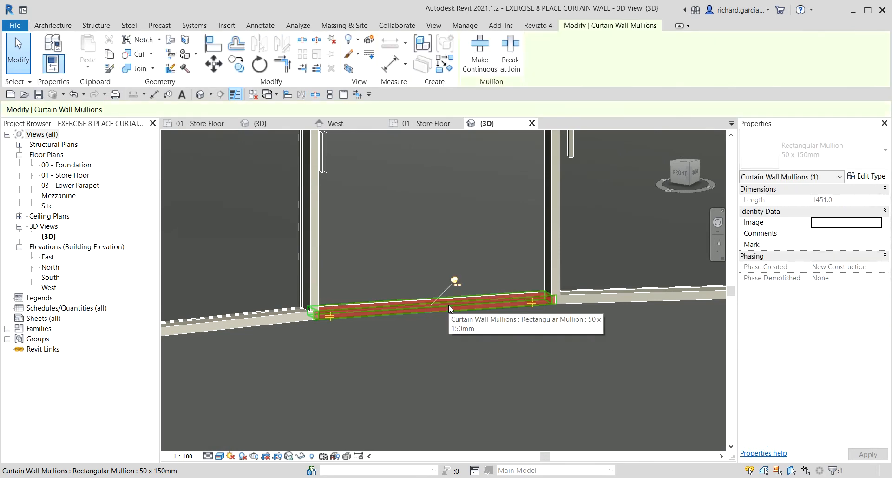
left_click(456, 281)
key("Delete")
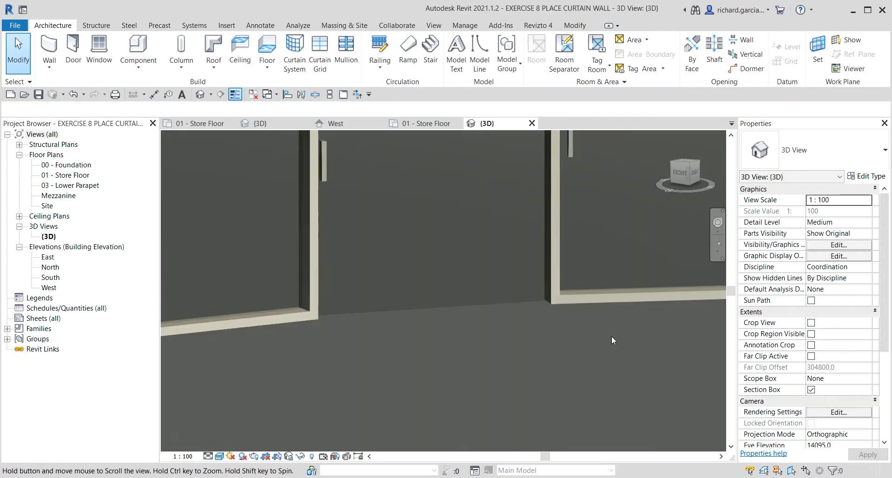
Step: Unpin and delete the bottom mullion beneath the second glass door, on the east facade side
middle_click_drag(612, 336, 494, 321)
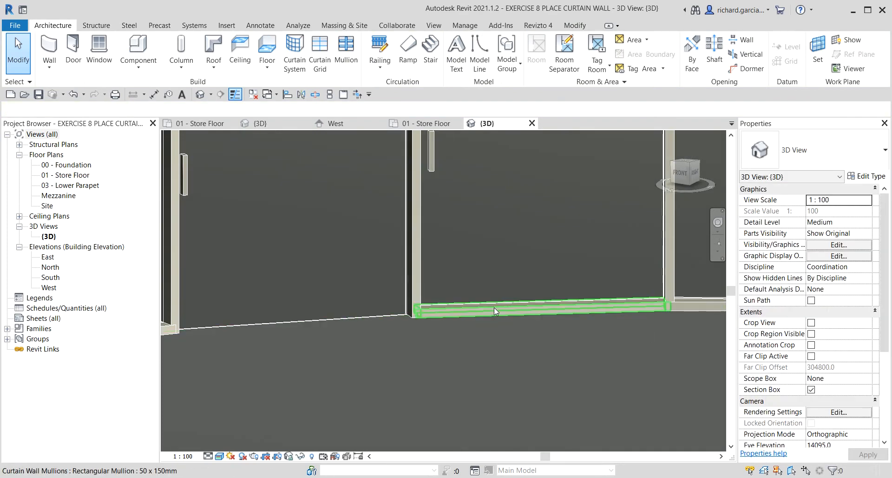
left_click(494, 307)
left_click(566, 284)
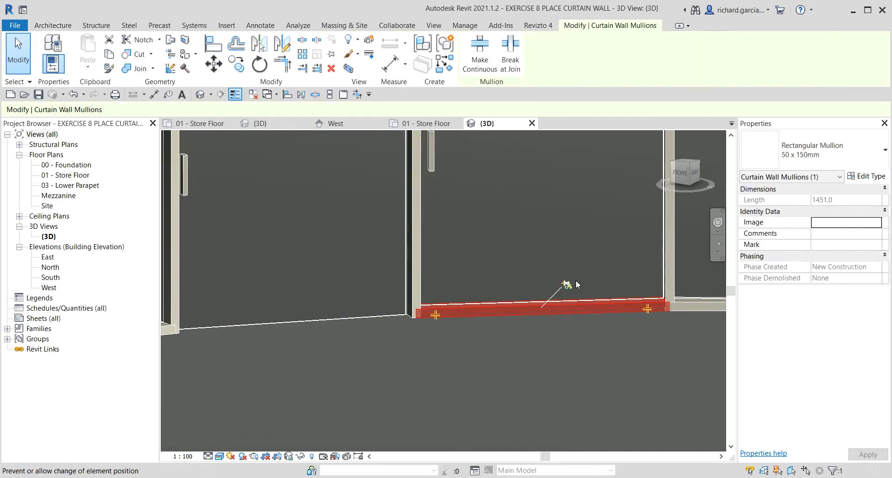
key("Delete")
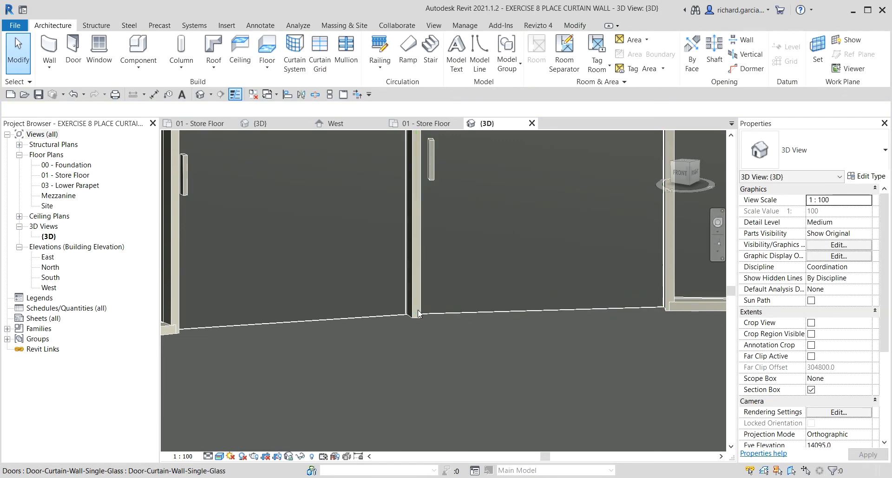
Step: Unpin and delete the vertical mullion between the two glass doors in the curved wall
scroll(439, 286, "down", 2)
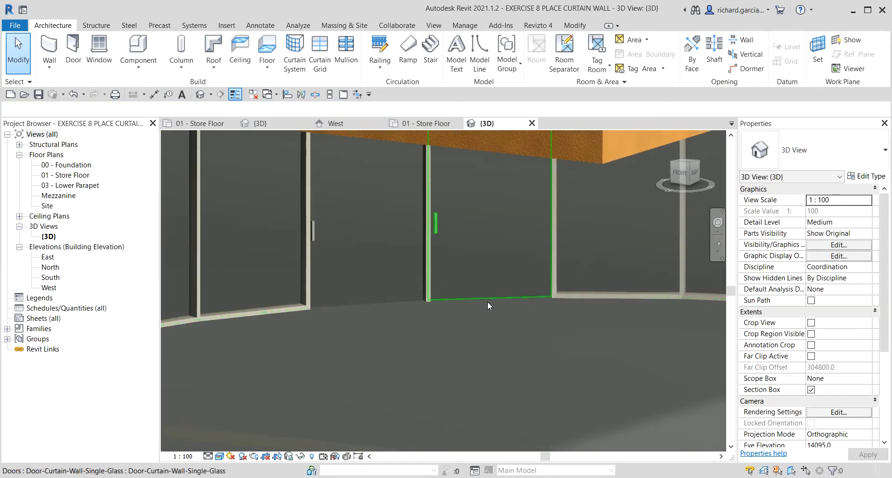
left_click(427, 302)
middle_click_drag(472, 333, 514, 358, "shift")
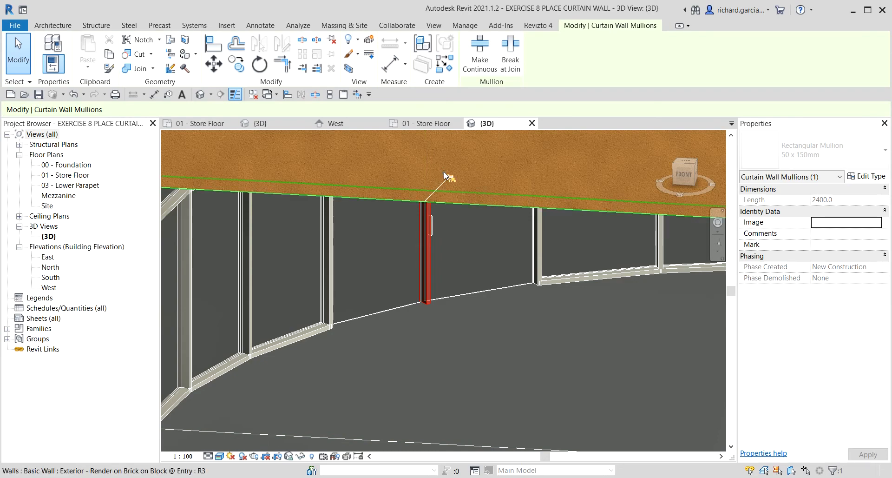
key("Delete")
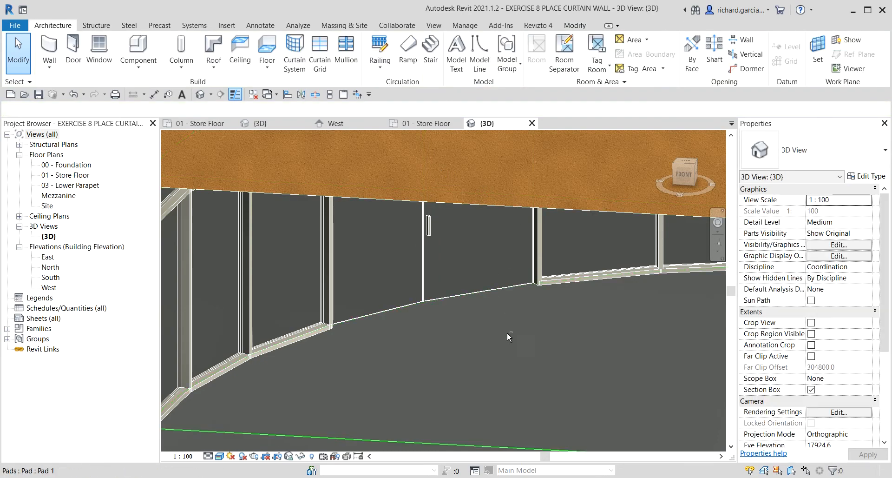
Step: In the 01 - Store Floor plan, flip the northeastern glass door so it swings outward from the curved wall
middle_click_drag(506, 332, 442, 311, "shift")
scroll(434, 236, "up", 2)
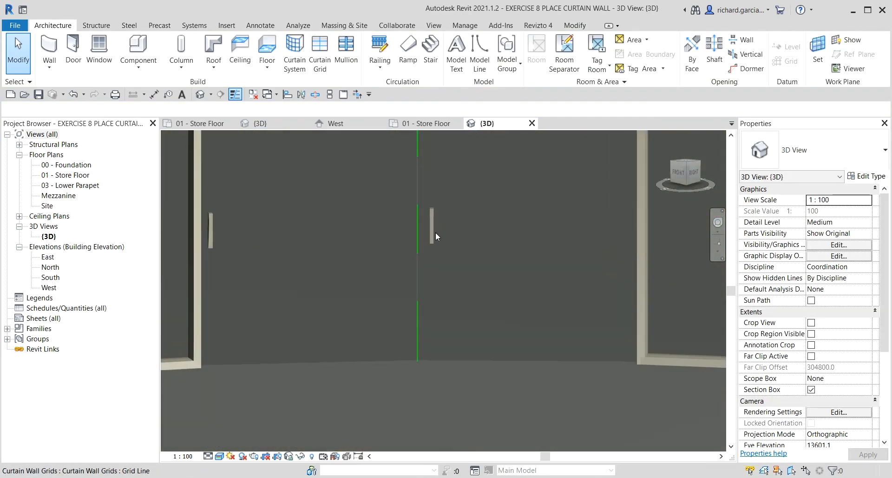
left_click(430, 125)
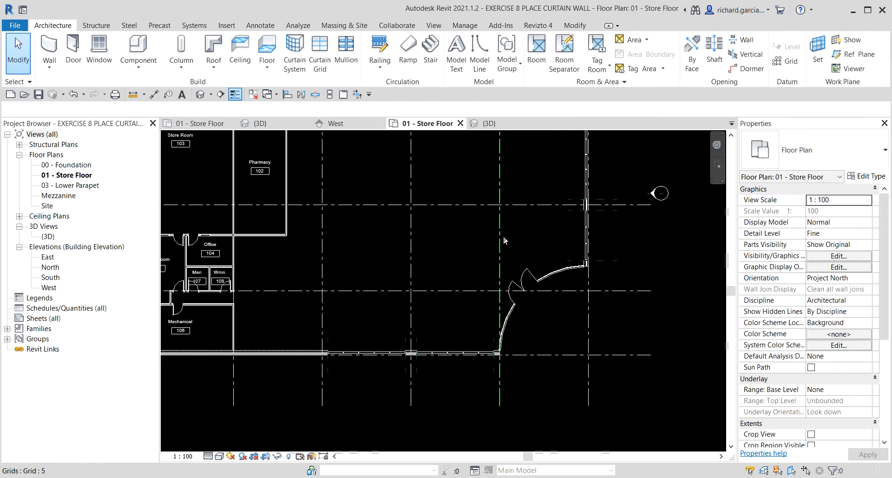
scroll(511, 292, "up", 5)
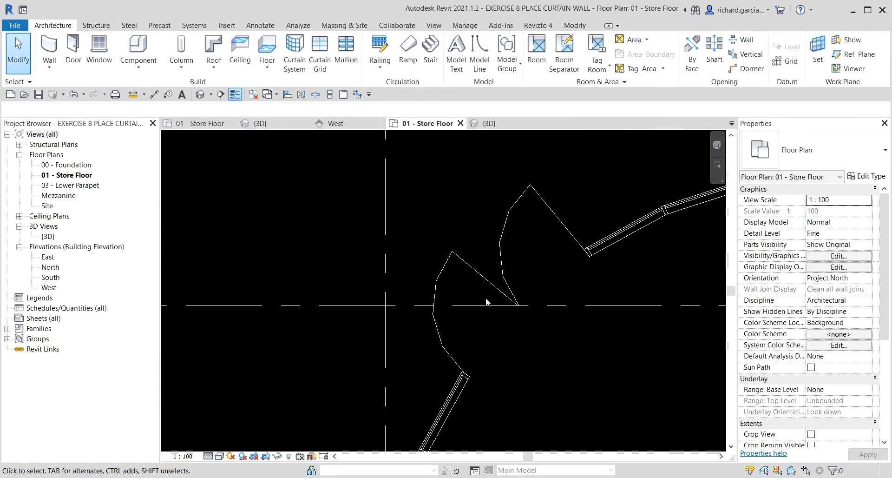
scroll(499, 237, "up", 1)
left_click(502, 233)
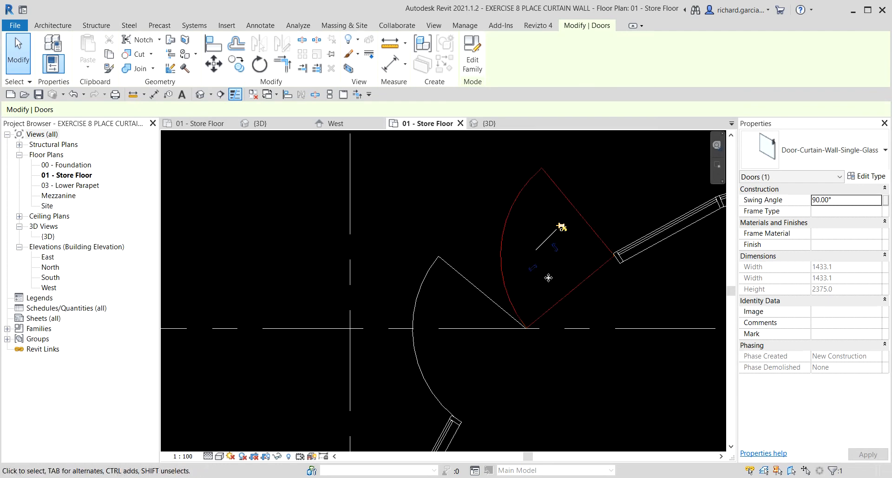
scroll(548, 277, "up", 2)
left_click(554, 236)
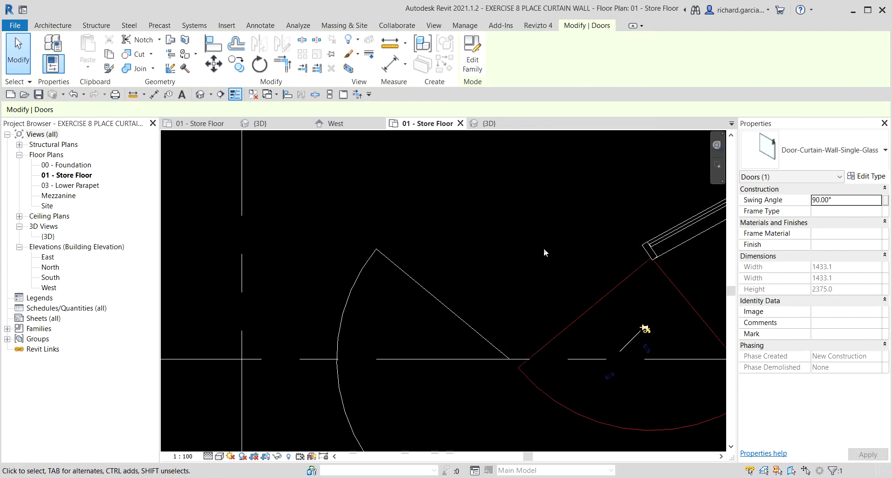
Step: Flip the southwestern glass door's facing and hinge side so it swings outward from the outer jamb, and clear the selection
scroll(545, 252, "down", 2)
left_click(462, 269)
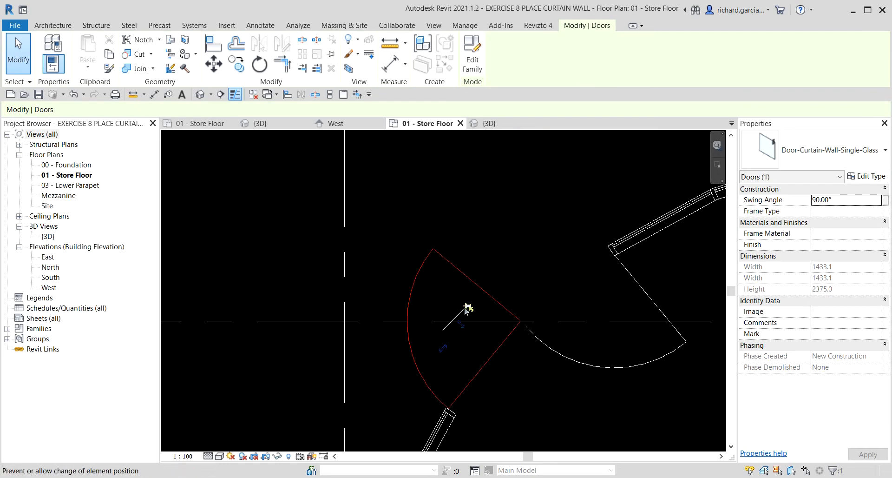
left_click(462, 330)
scroll(538, 401, "up", 2)
middle_click_drag(538, 401, 503, 308)
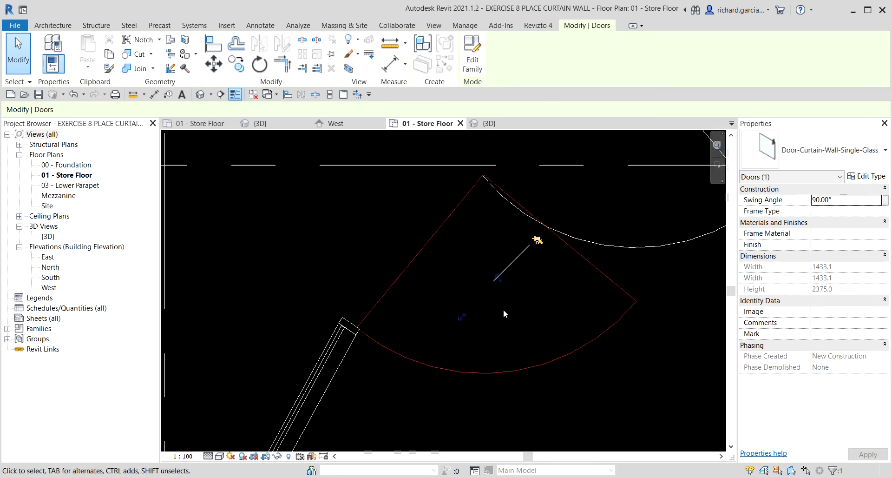
key("ctrl")
left_click(464, 317)
scroll(557, 295, "down", 2)
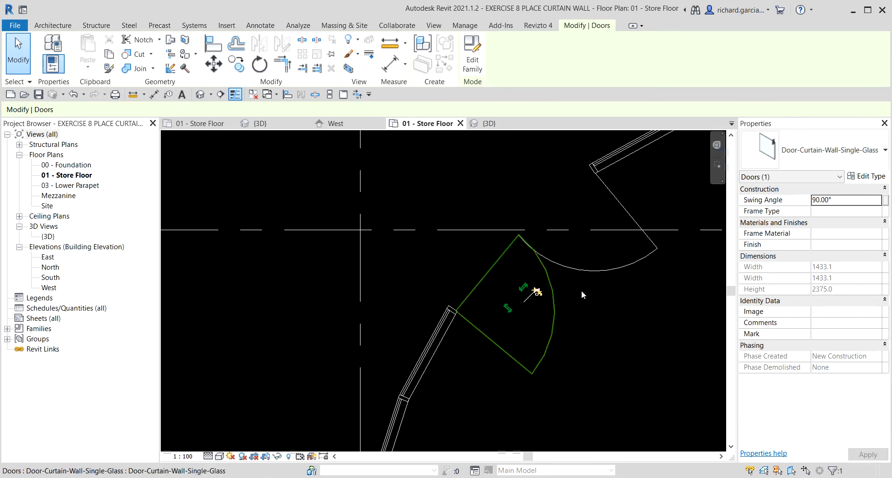
left_click(634, 333)
scroll(636, 343, "down", 3)
middle_click_drag(637, 347, 552, 317)
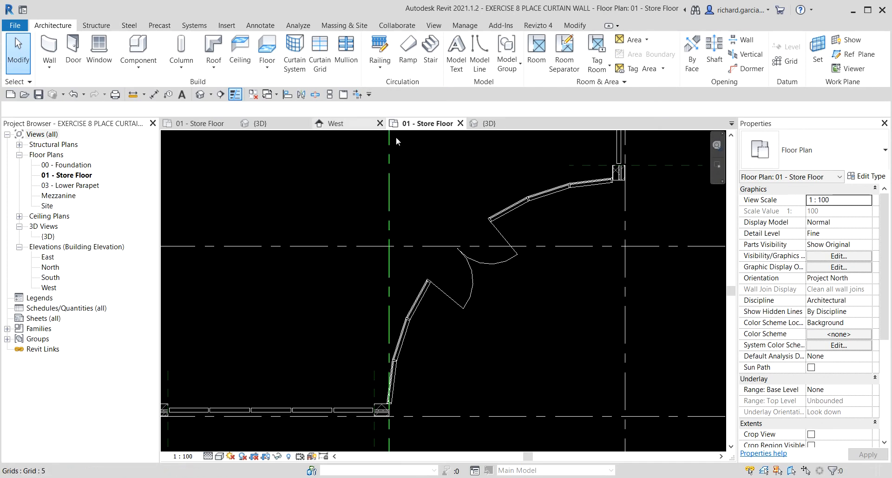
Step: Return to the 3D view, close the inactive views, and inspect the store's corner entrance and front facades
left_click(201, 97)
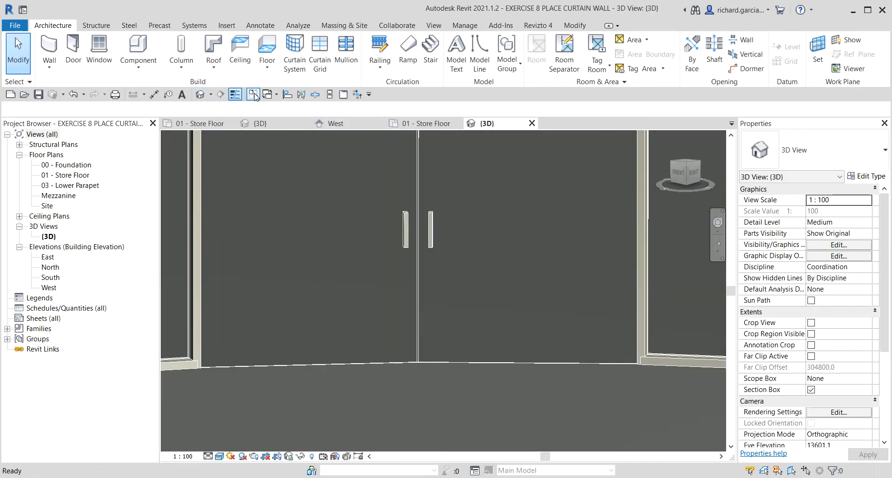
left_click(253, 95)
scroll(401, 284, "down", 3)
middle_click_drag(434, 282, 558, 332, "shift")
scroll(412, 275, "down", 4)
middle_click_drag(497, 318, 410, 322, "shift")
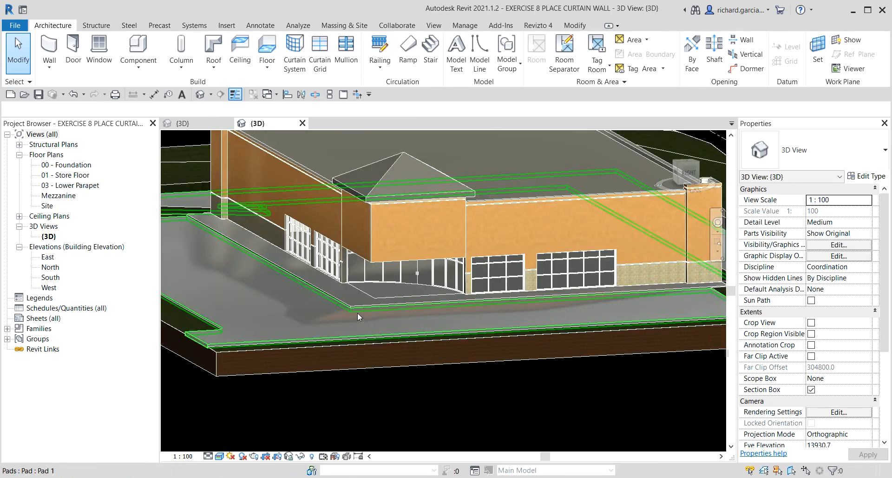
middle_click_drag(358, 312, 395, 416, "shift")
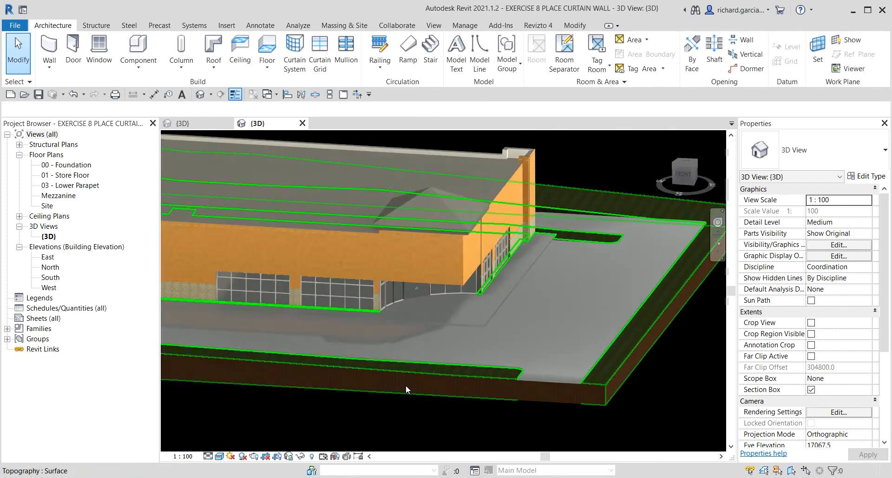
middle_click_drag(405, 385, 590, 387, "shift")
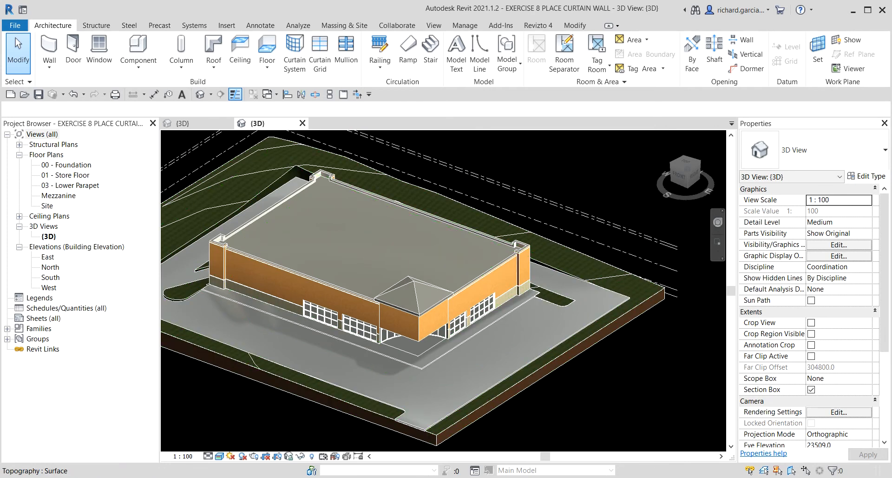
Step: Open the project file EXERCISE 9 CREATE STAIRS AND RAILINGS from the Revit Architecture 2021 folder
left_click(24, 96)
left_click(228, 227)
scroll(228, 225, "down", 1)
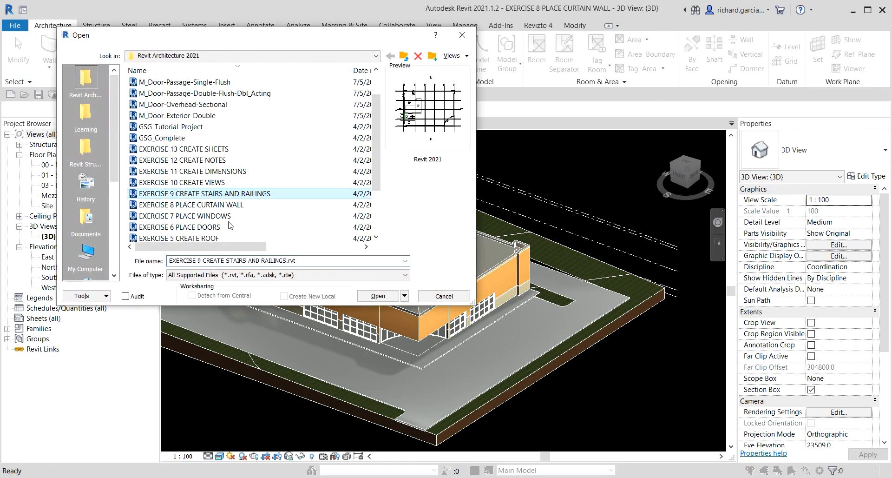
scroll(228, 226, "down", 2)
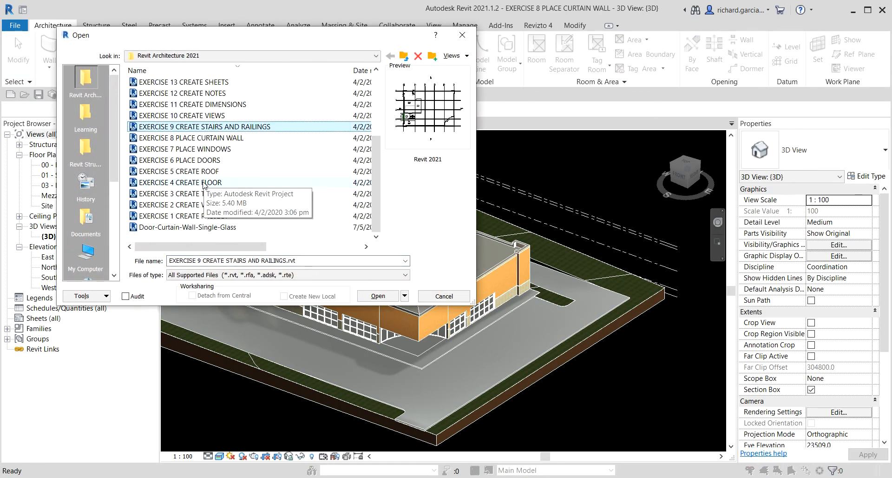
double_click(208, 125)
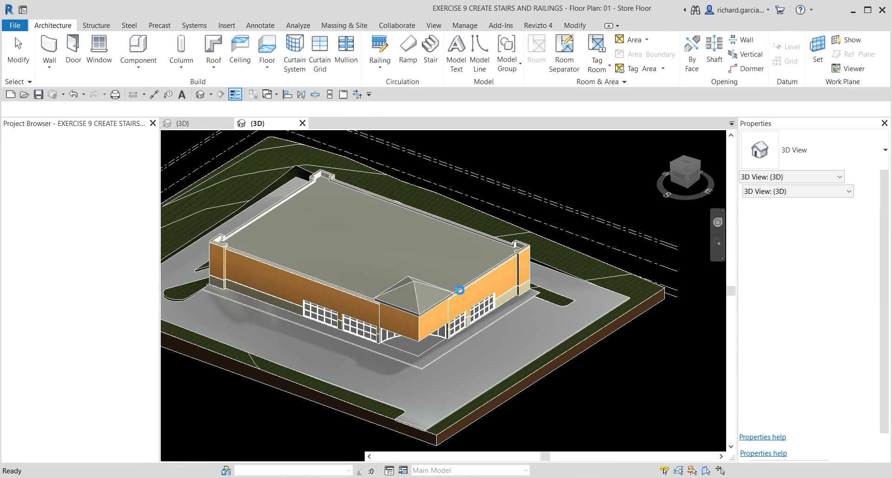
Step: Examine the floor outline within Store Room 103 on the 01 - Store Floor plan
scroll(549, 361, "up", 3)
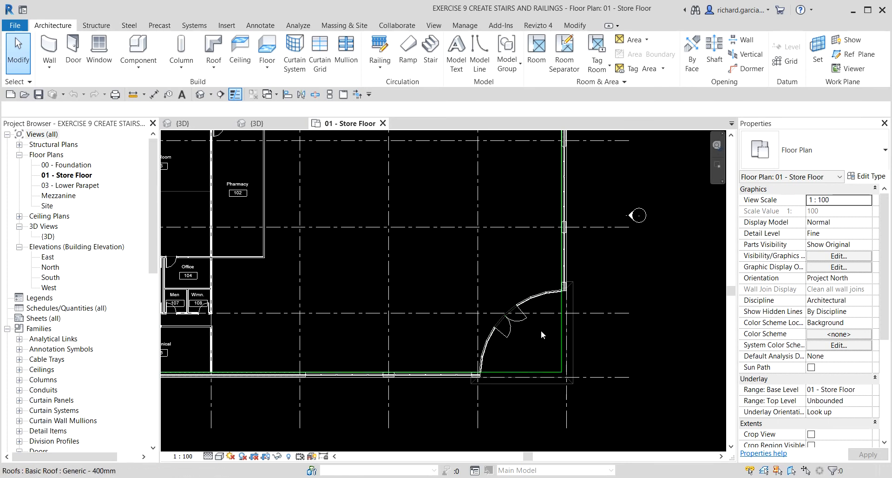
scroll(541, 330, "down", 2)
middle_click_drag(473, 333, 485, 383)
scroll(380, 305, "up", 4)
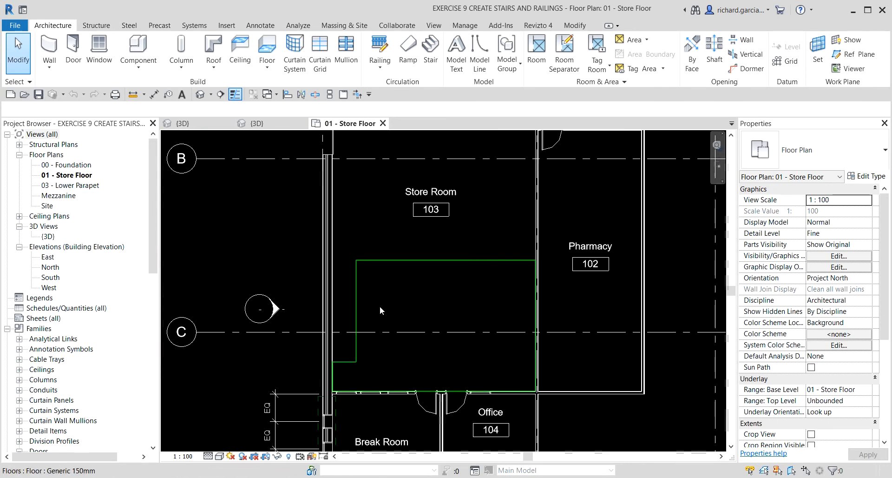
left_click(398, 266)
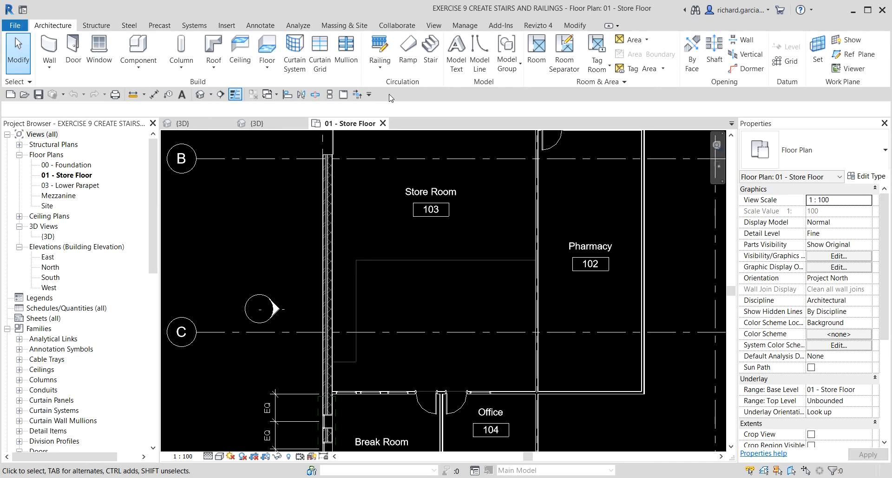
Step: Create a straight 19-riser stair 1000 mm wide along the west mezzanine notch in Store Room 103, running 4500 mm southward with location line Run: Left
left_click(433, 56)
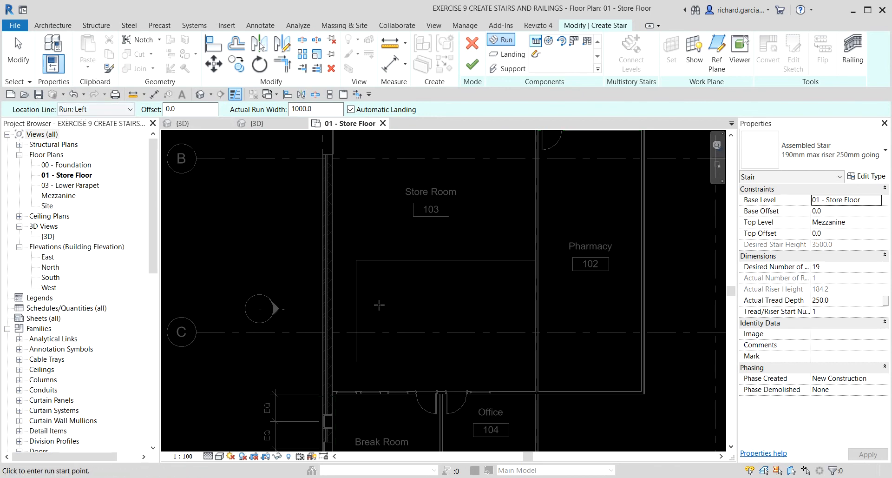
scroll(456, 295, "up", 2)
scroll(435, 258, "up", 2)
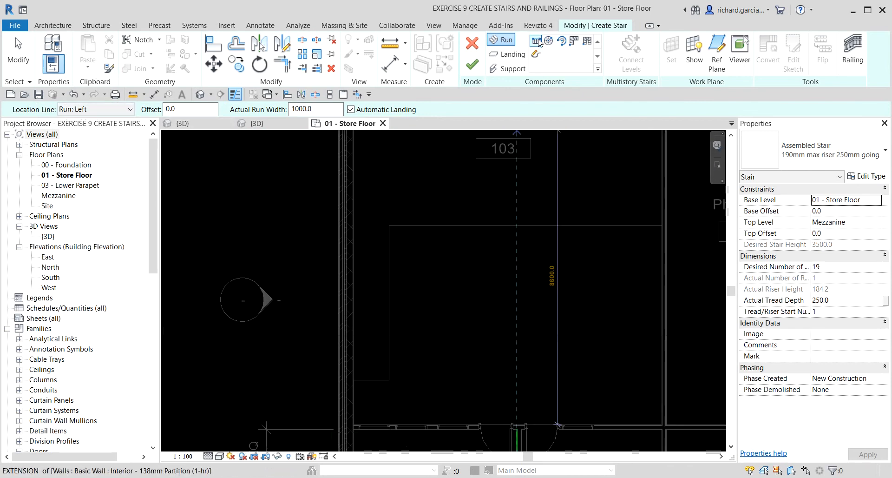
left_click(536, 54)
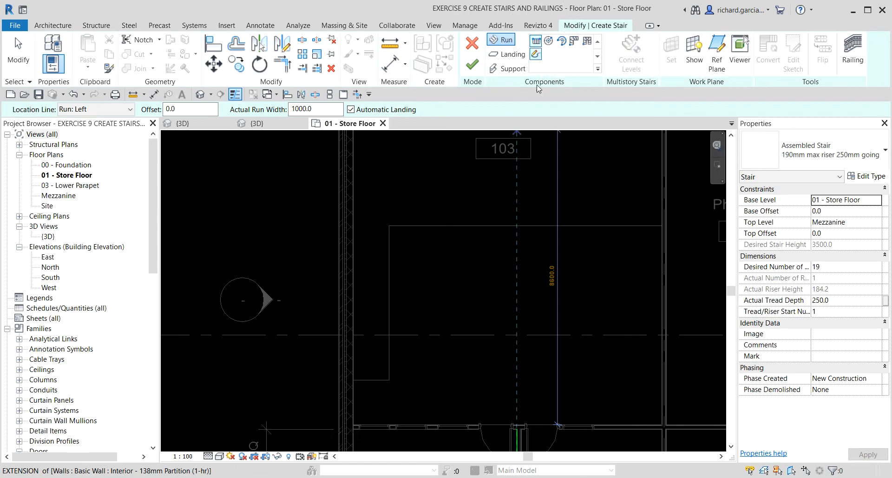
left_click(310, 109)
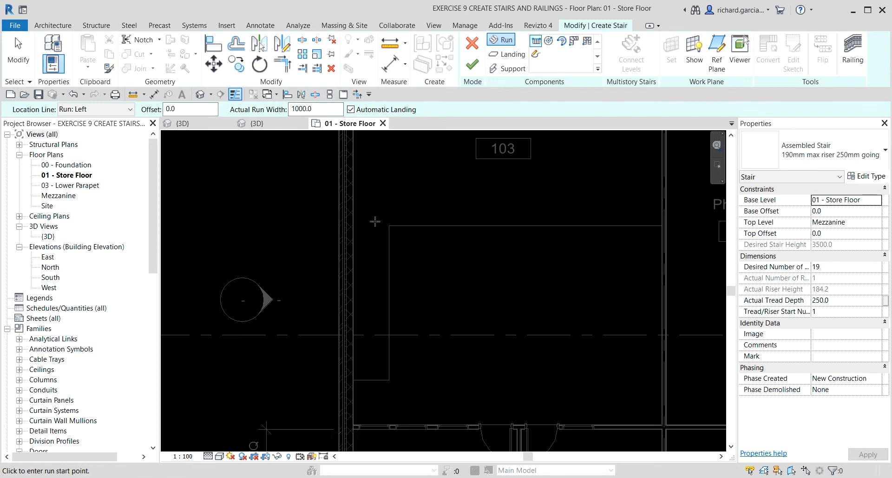
left_click(390, 226)
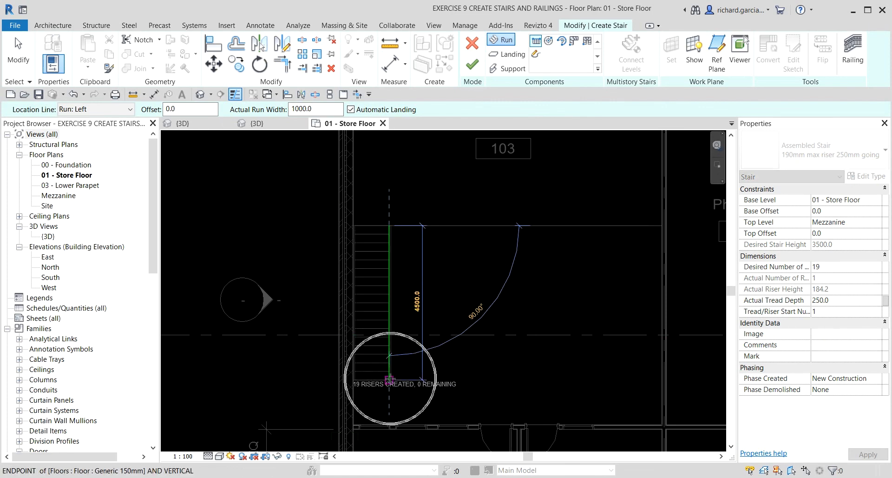
scroll(390, 380, "up", 1)
scroll(389, 380, "up", 1)
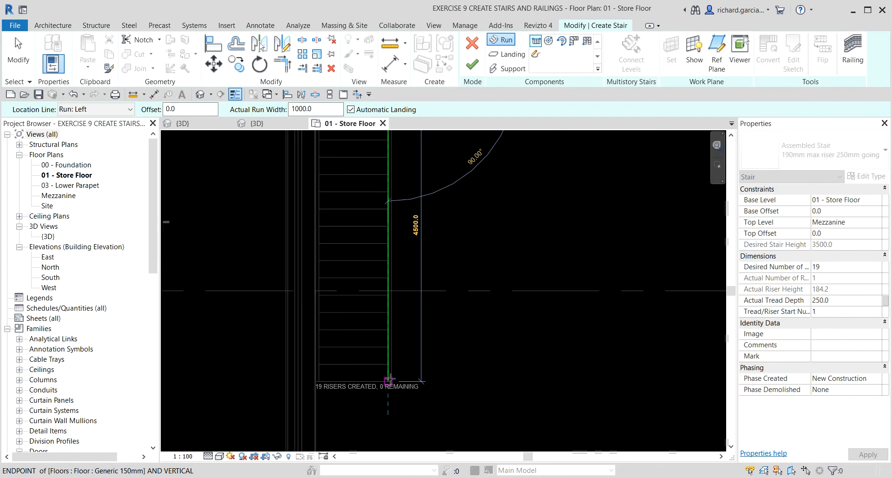
scroll(390, 378, "up", 1)
left_click(390, 378)
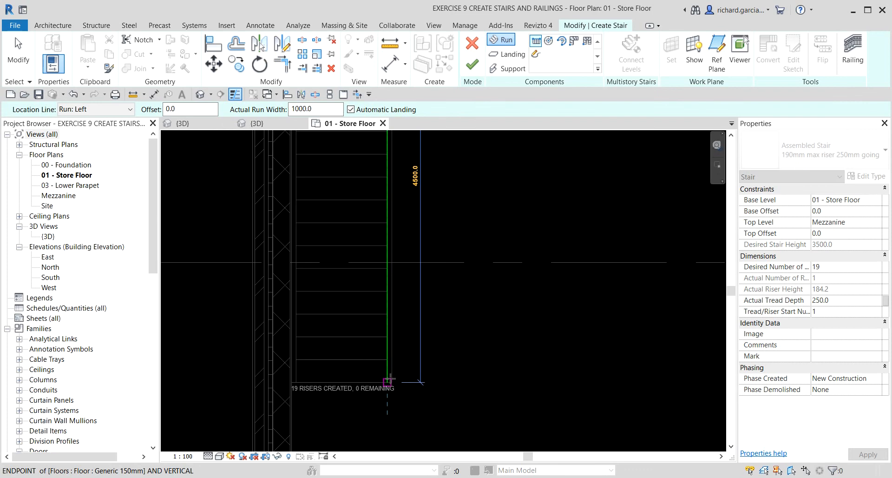
left_click(390, 378)
key("Escape")
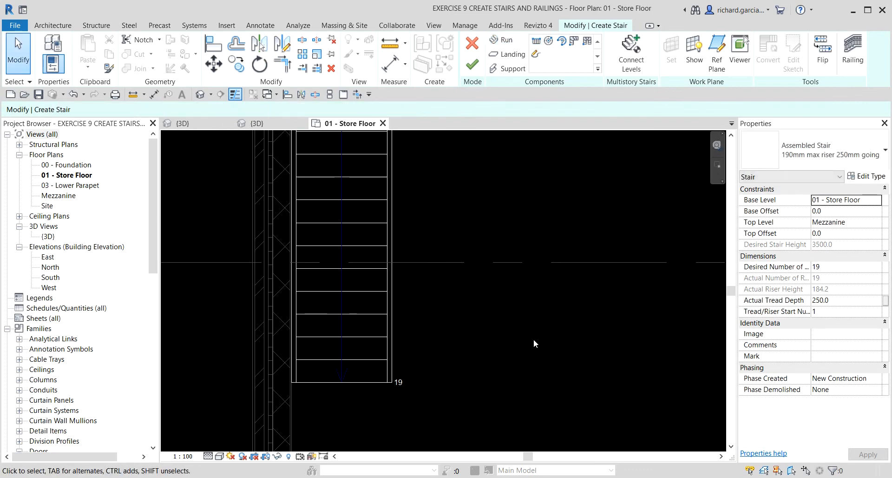
scroll(516, 308, "down", 4)
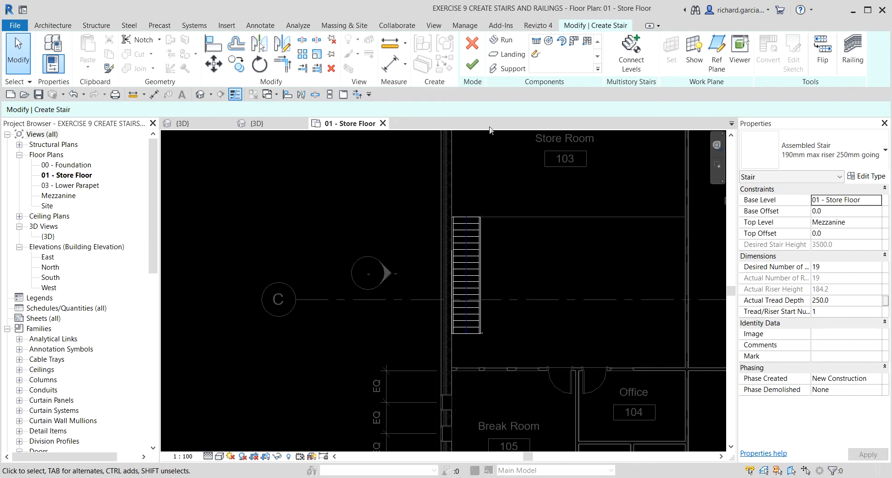
left_click(473, 65)
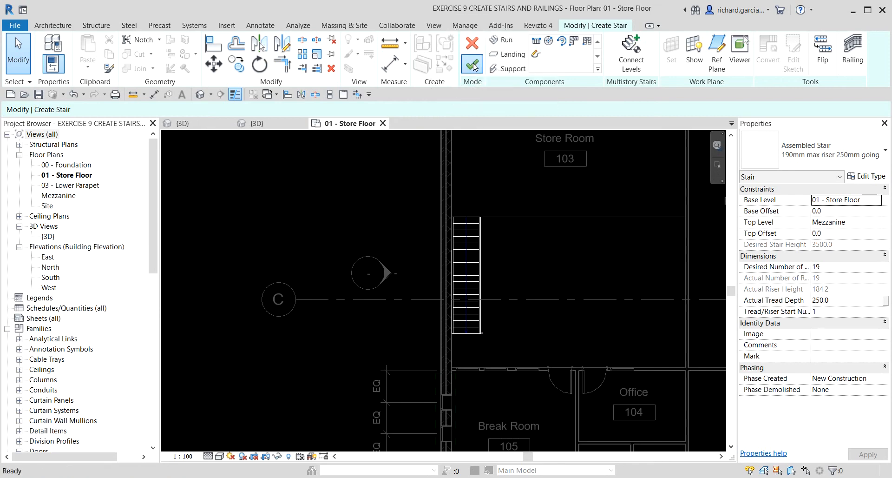
Step: Open the default 3D view and hide the Generic - 400mm flat roof element in that view
left_click(200, 95)
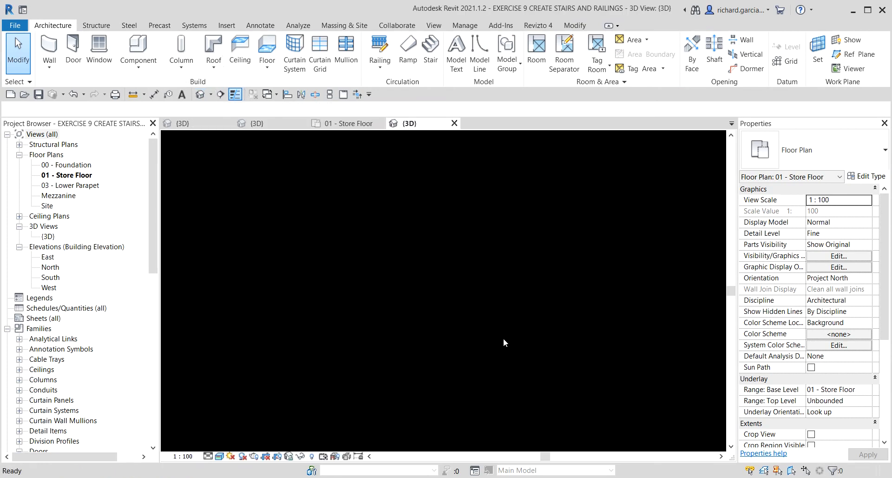
middle_click_drag(476, 414, 444, 320, "shift")
scroll(453, 242, "up", 5)
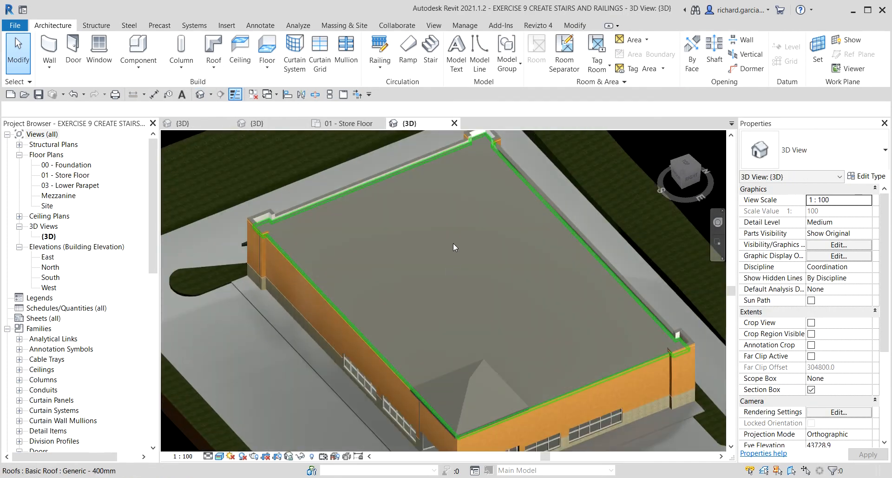
left_click(456, 241)
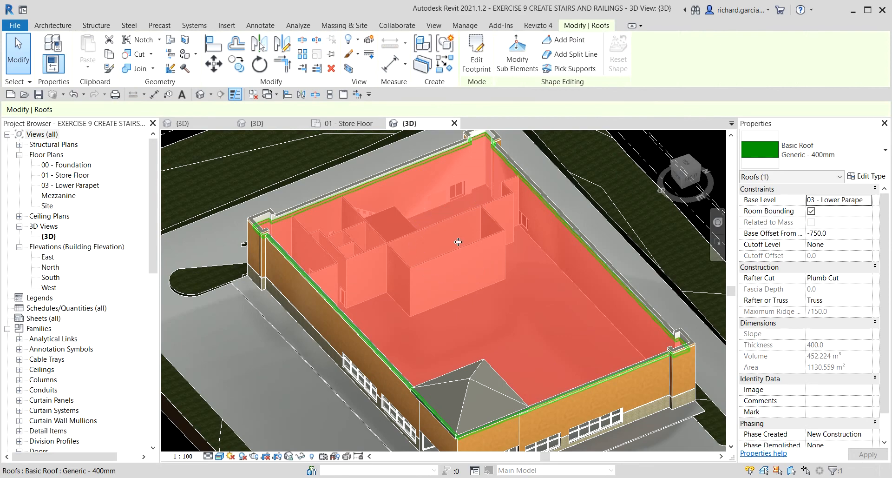
right_click(460, 243)
mouse_move(525, 278)
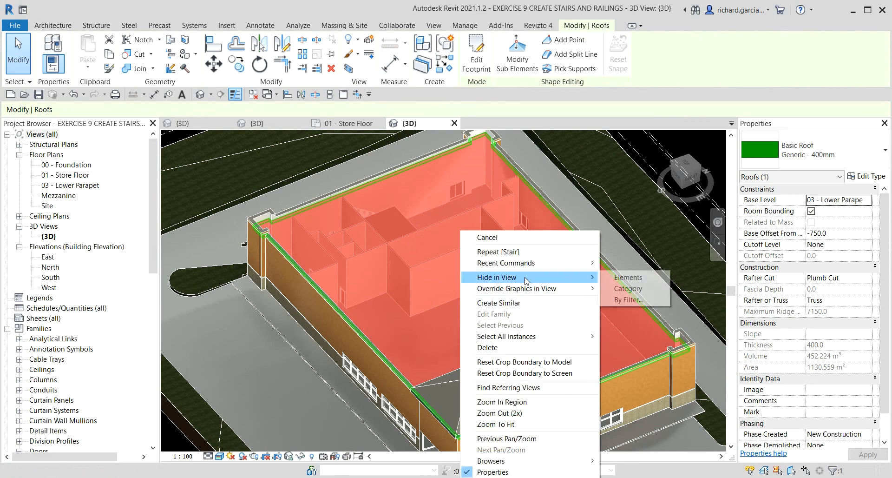
left_click(627, 278)
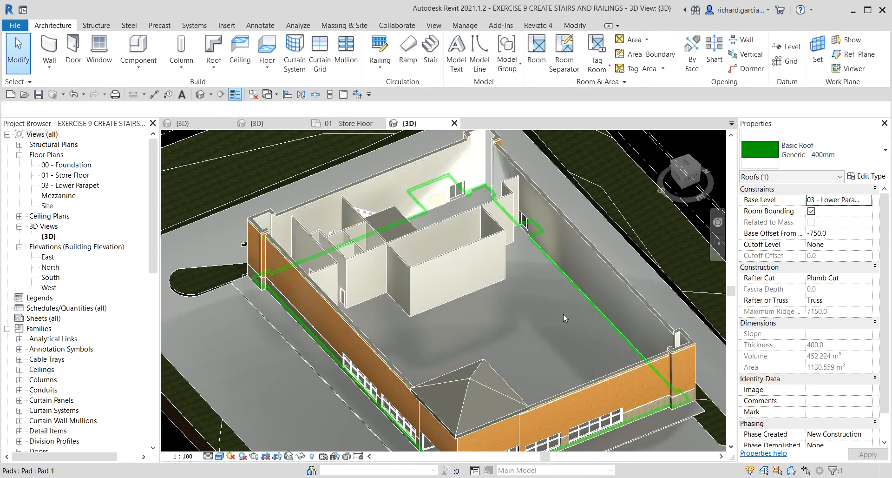
Step: Inspect the stair beside the mezzanine floor in 3D, then return to the 01 - Store Floor plan and close the inactive views
middle_click_drag(564, 313, 410, 373, "shift")
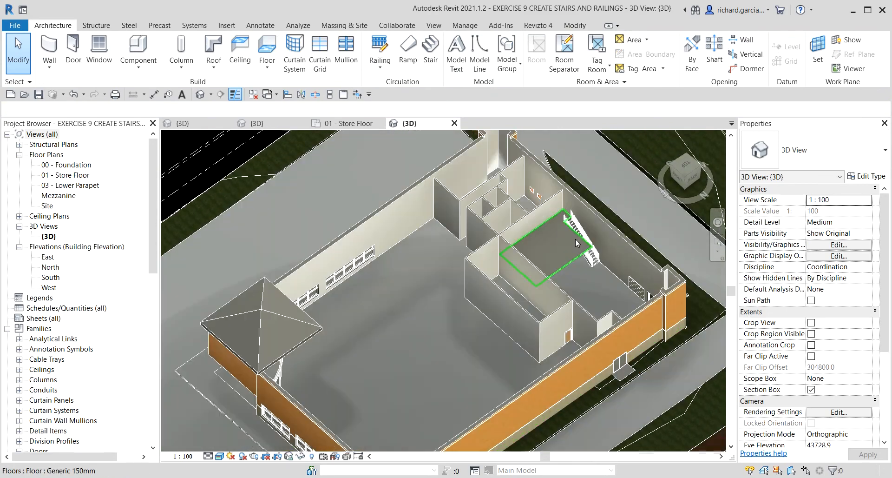
scroll(606, 227, "up", 6)
scroll(470, 185, "down", 3)
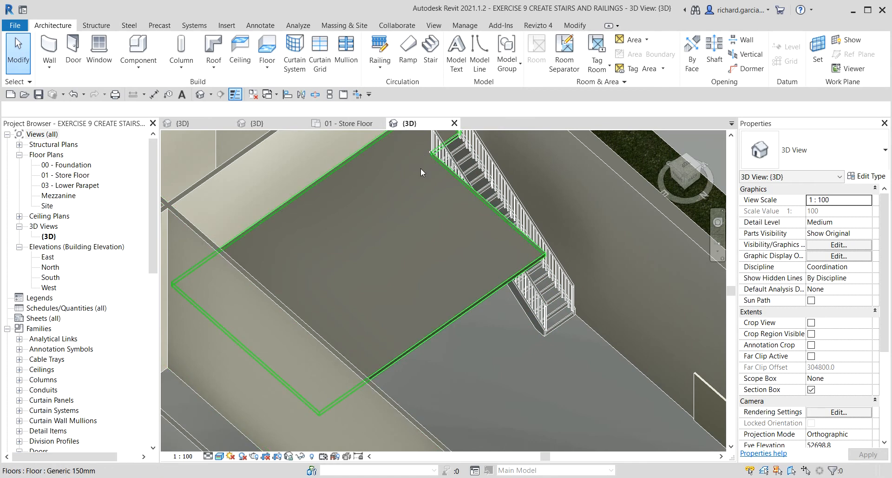
left_click(356, 124)
left_click(254, 95)
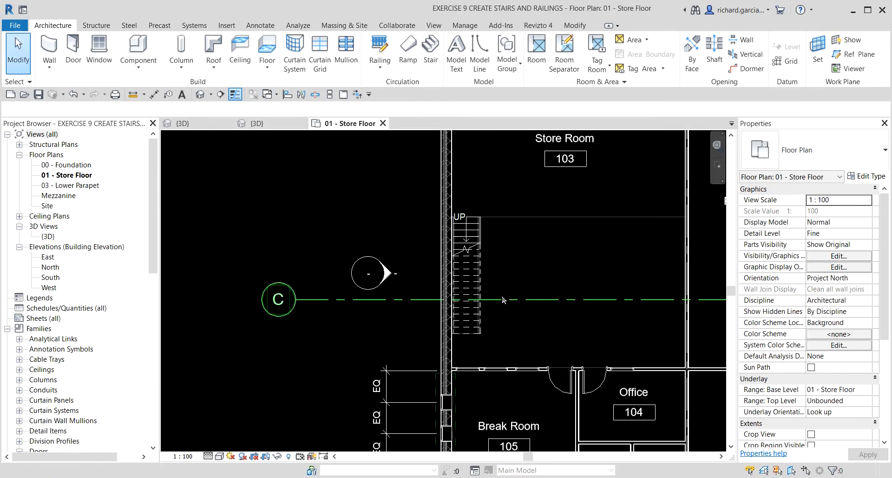
Step: Start a sketched railing path on the 01 - Store Floor plan using the 900mm Pipe railing type
middle_click_drag(568, 293, 469, 286)
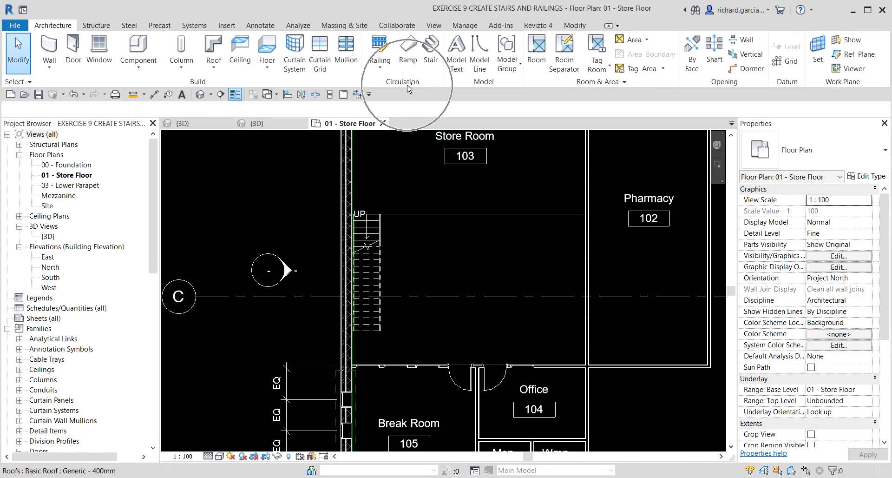
left_click(384, 45)
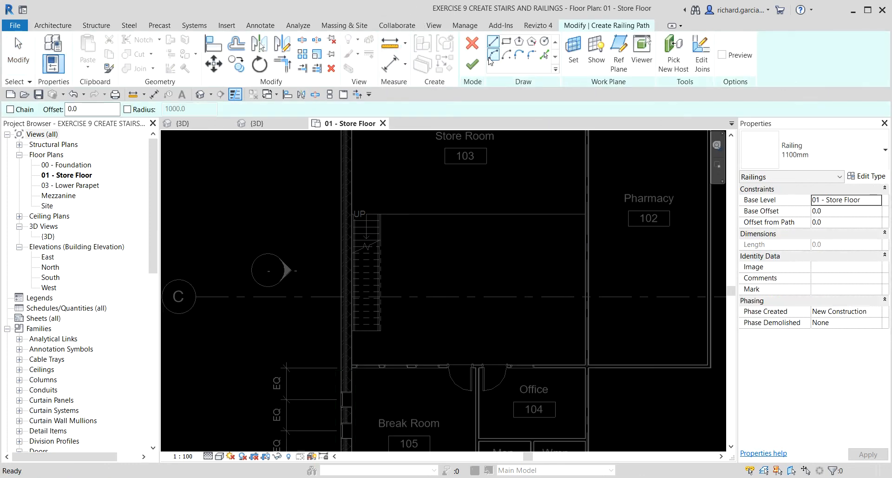
left_click(850, 160)
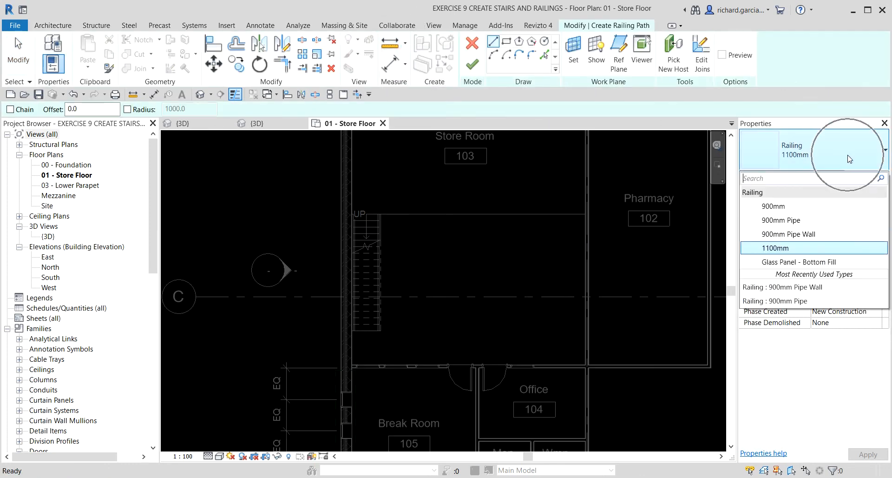
left_click(792, 222)
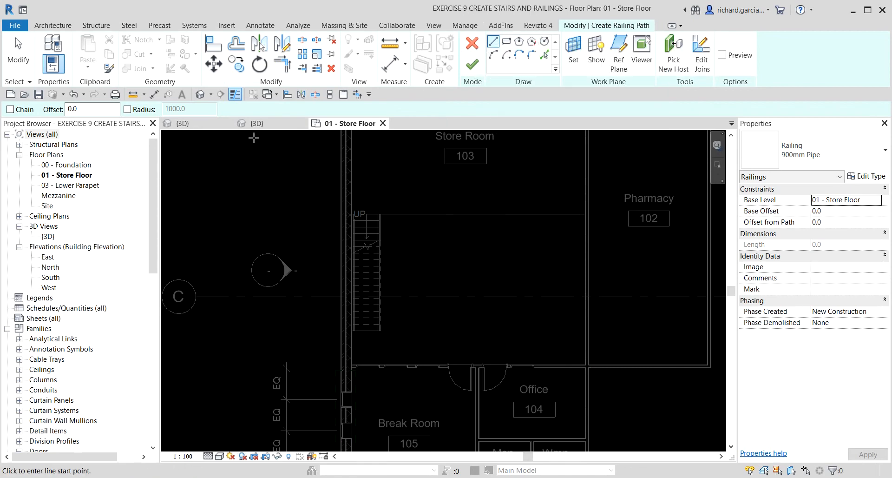
Step: Add railing path lines by picking the mezzanine's north edge and the stair's east side, each with a 100 mm offset
left_click(88, 109)
left_click(545, 56)
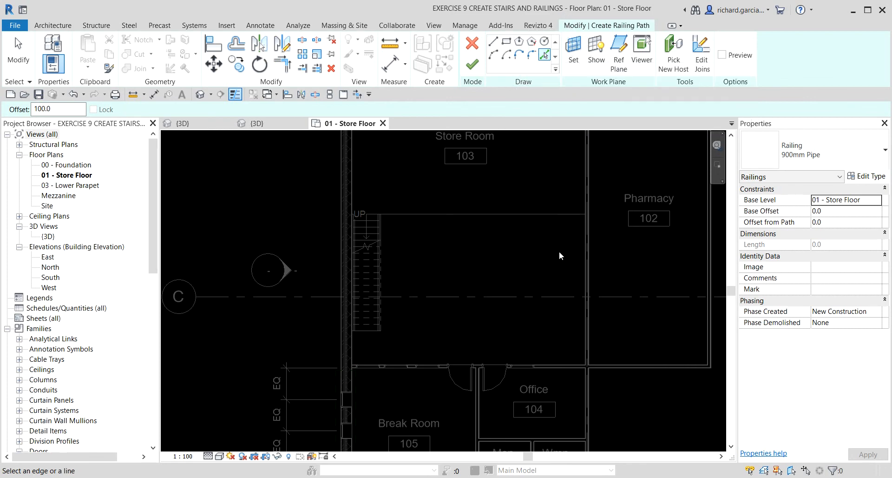
scroll(559, 251, "up", 3)
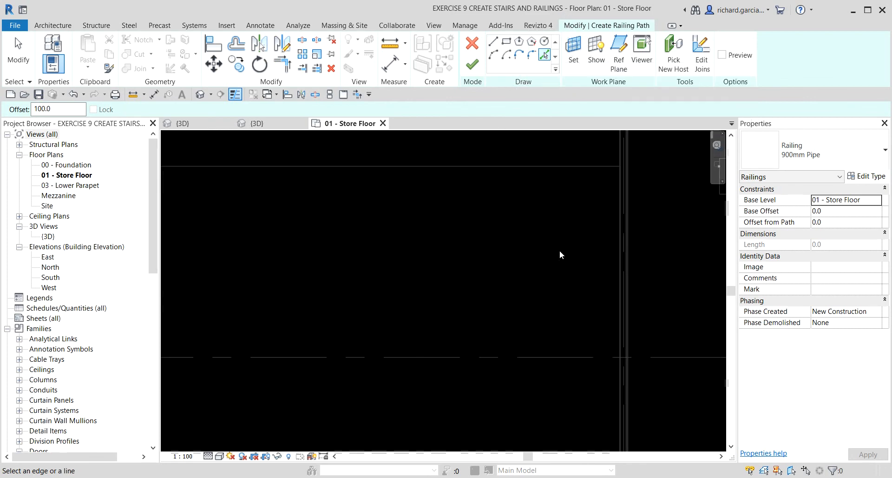
left_click(579, 168)
scroll(531, 225, "down", 1)
scroll(532, 225, "down", 2)
middle_click_drag(354, 268, 461, 259)
scroll(447, 182, "up", 6)
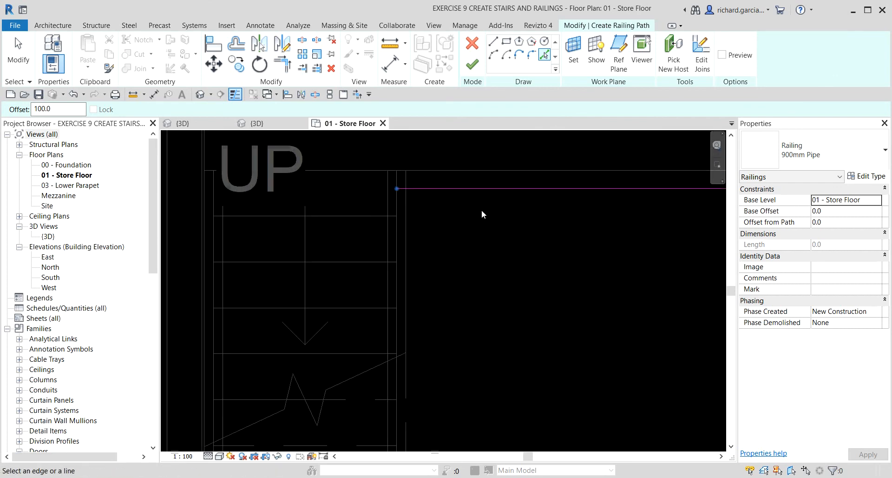
left_click(407, 214)
scroll(502, 230, "down", 5)
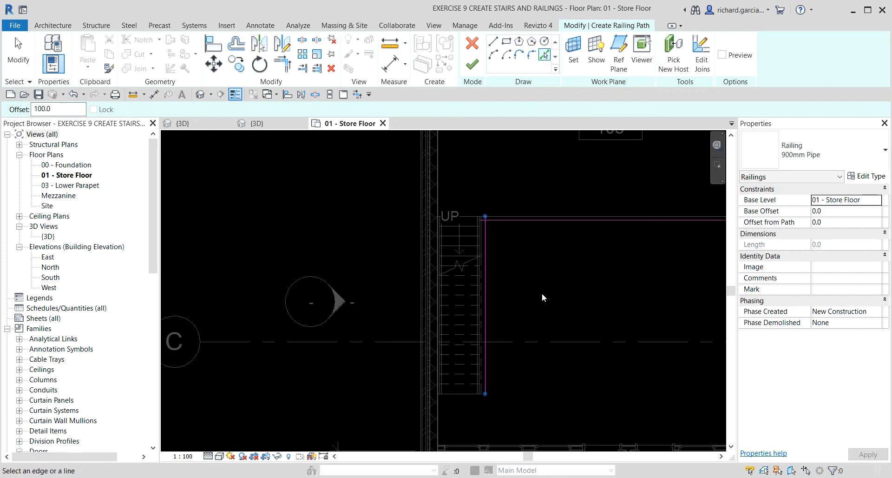
Step: Trim the two railing path lines to a corner beside the stair's start and finish the railing sketch
scroll(483, 218, "up", 5)
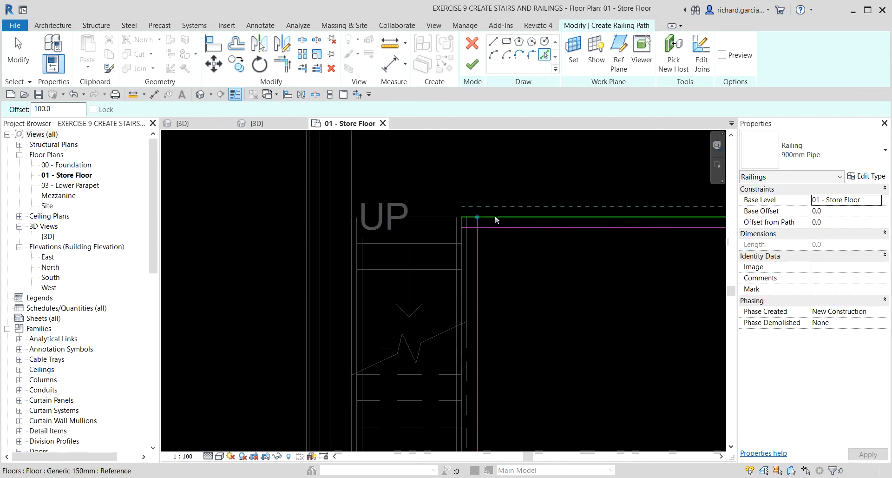
left_click(291, 66)
scroll(527, 265, "up", 3)
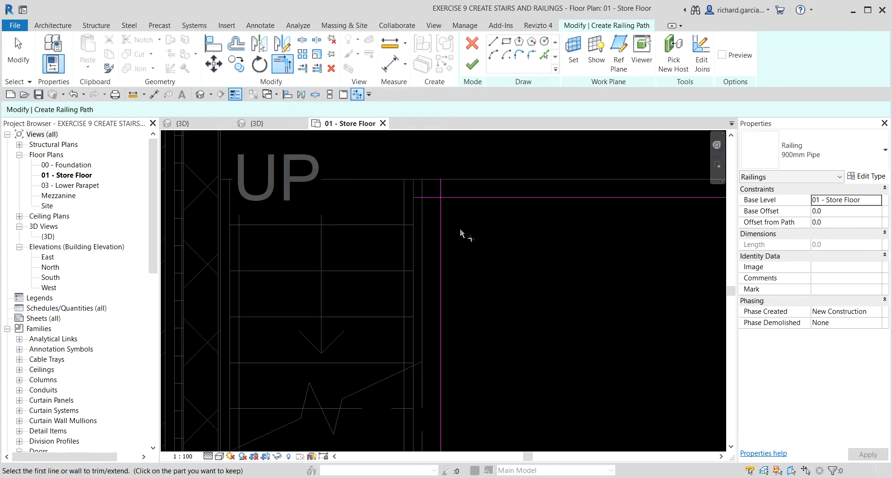
left_click(441, 217)
left_click(457, 197)
scroll(392, 216, "down", 1)
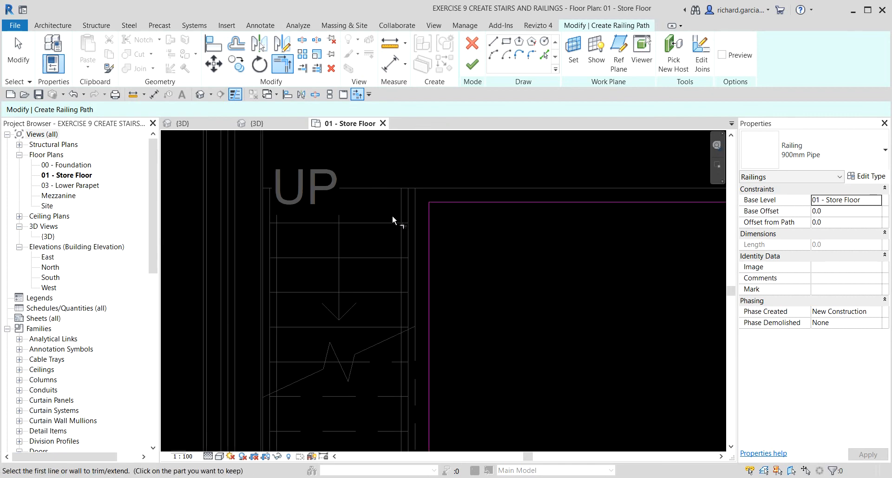
scroll(393, 216, "down", 2)
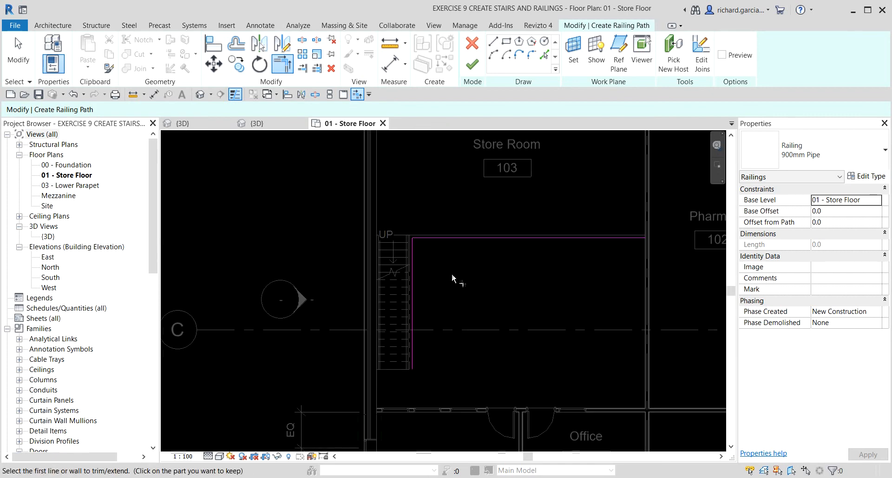
left_click(18, 52)
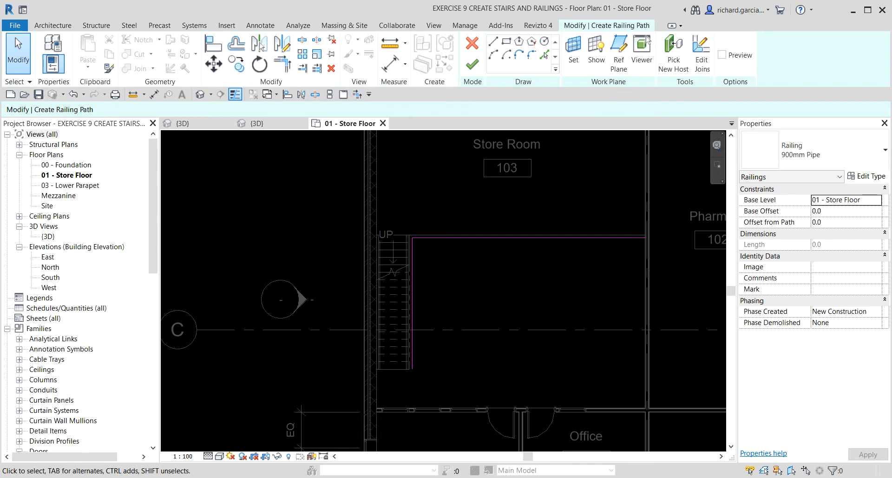
left_click(470, 68)
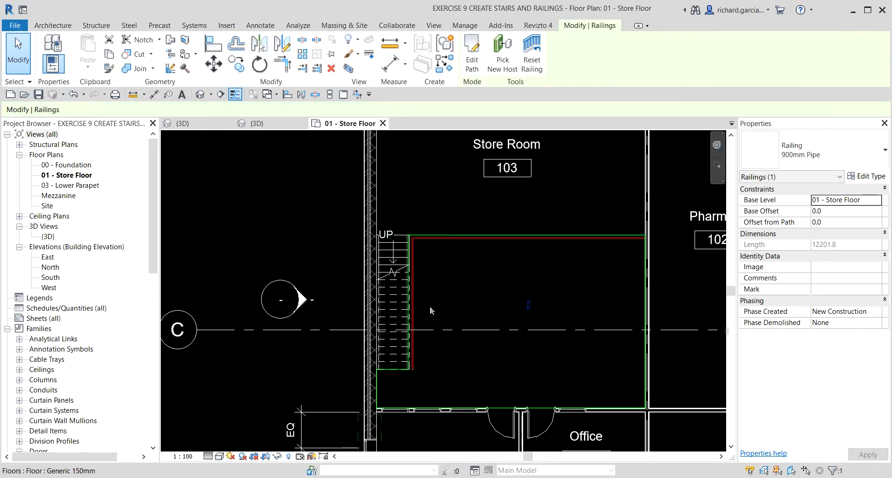
Step: In the default 3D view, set the base level of the new 900mm Pipe railing to Mezzanine
left_click(200, 95)
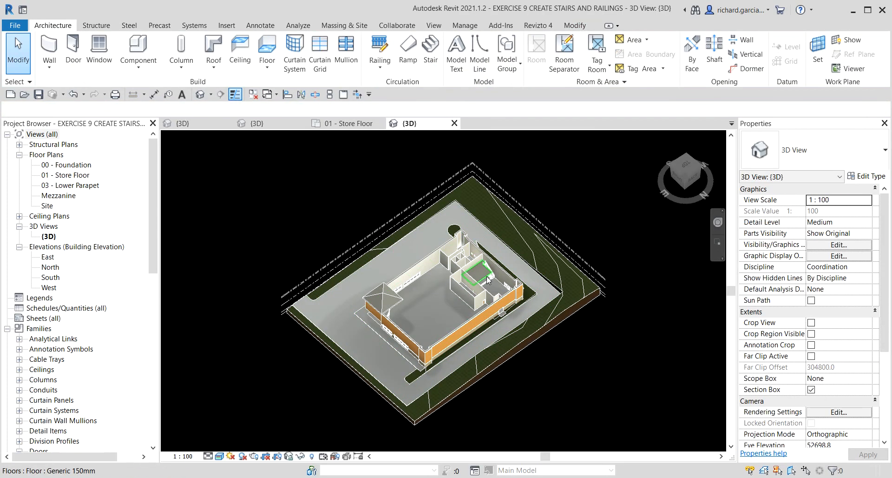
scroll(487, 278, "up", 5)
middle_click_drag(496, 266, 555, 250)
scroll(512, 269, "up", 5)
key("ctrl")
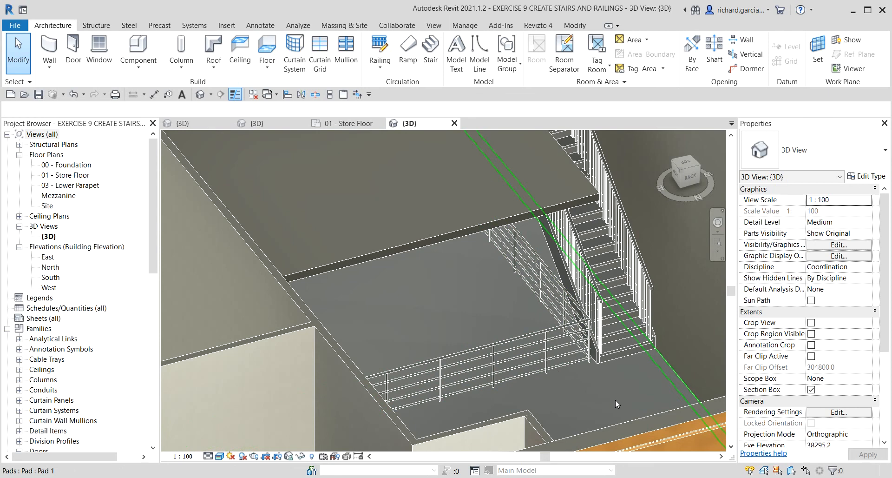
left_click(498, 345)
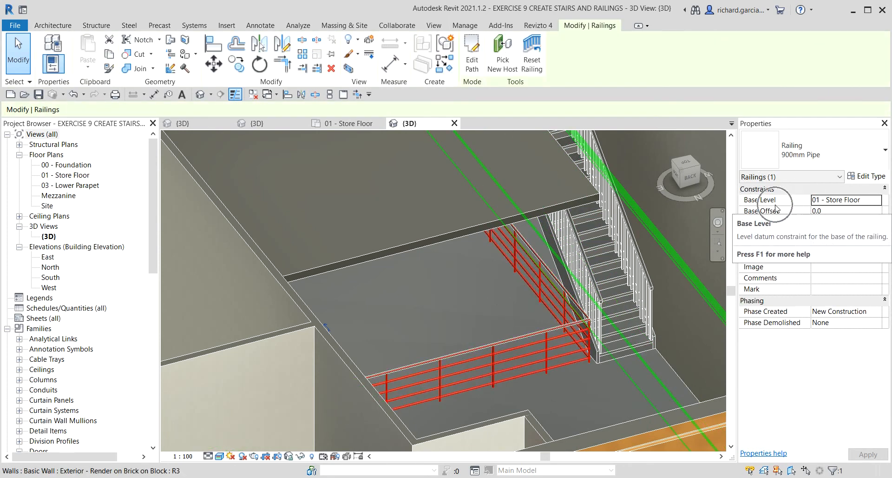
left_click(873, 203)
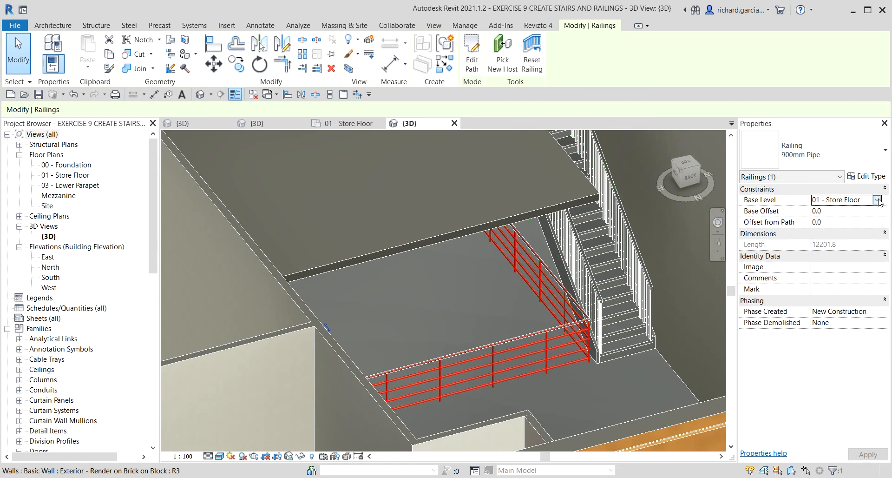
left_click(875, 202)
left_click(840, 239)
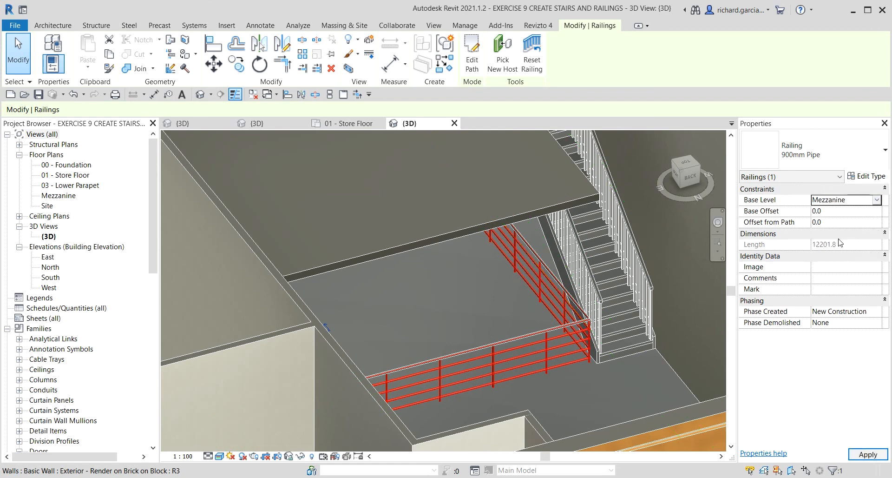
scroll(492, 247, "down", 2)
scroll(503, 247, "down", 5)
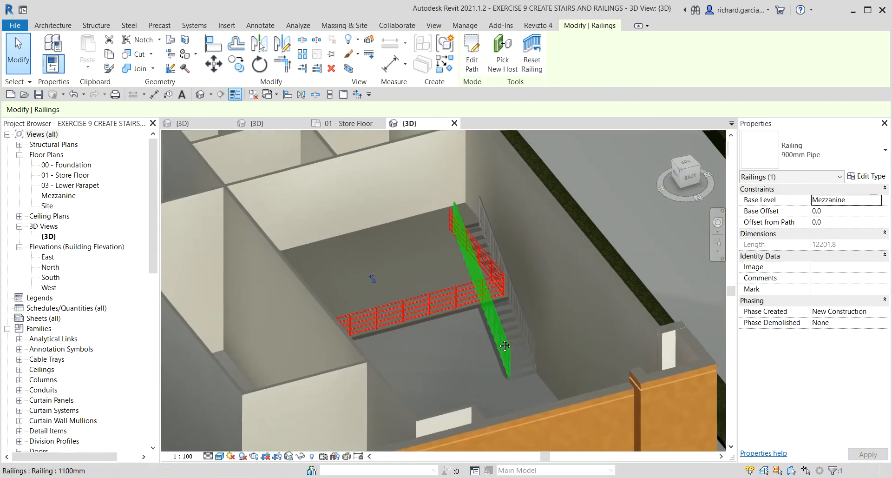
scroll(607, 286, "up", 2)
key("Escape")
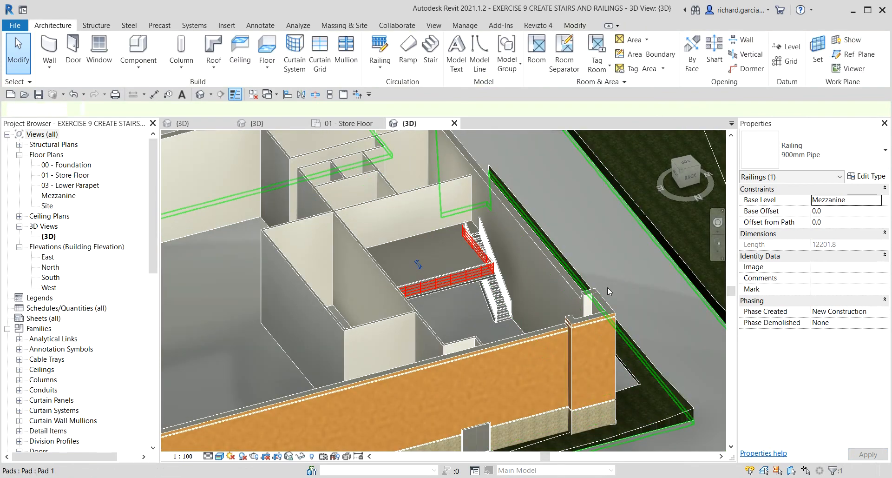
Step: Examine in 3D how the 900mm Pipe railing sits along the mezzanine edge and beside the stair
scroll(447, 288, "up", 3)
scroll(492, 177, "up", 3)
left_click(479, 241)
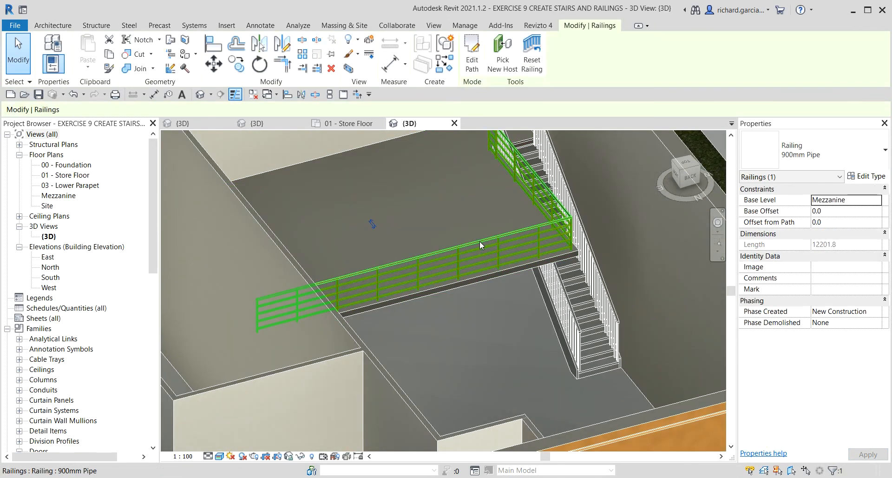
middle_click_drag(534, 284, 728, 254, "shift")
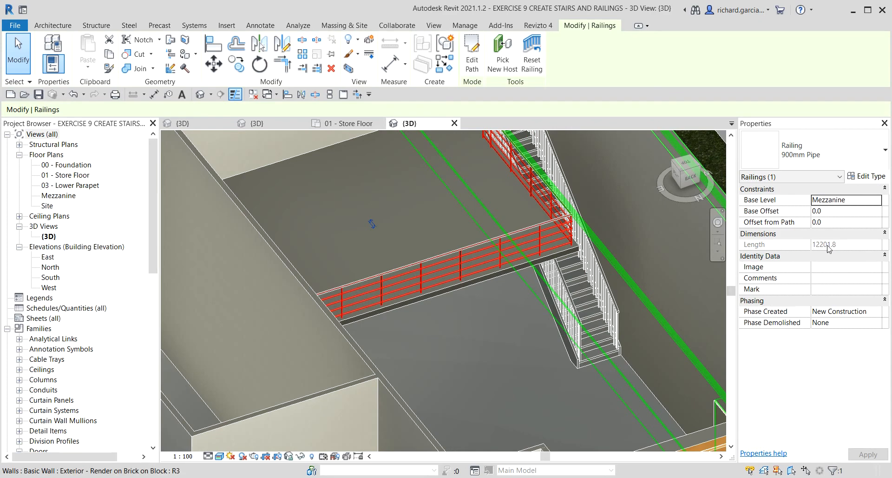
key("ctrl")
key("ctrl")
middle_click_drag(509, 303, 496, 336, "shift")
scroll(531, 348, "up", 5)
key("Escape")
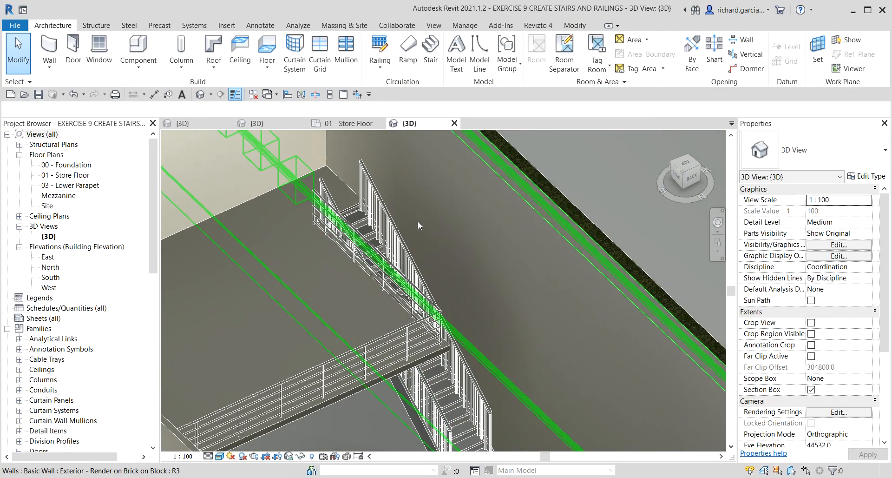
Step: Change the railings on both sides of the Store Room stair to the 900mm Pipe type
left_click(403, 254)
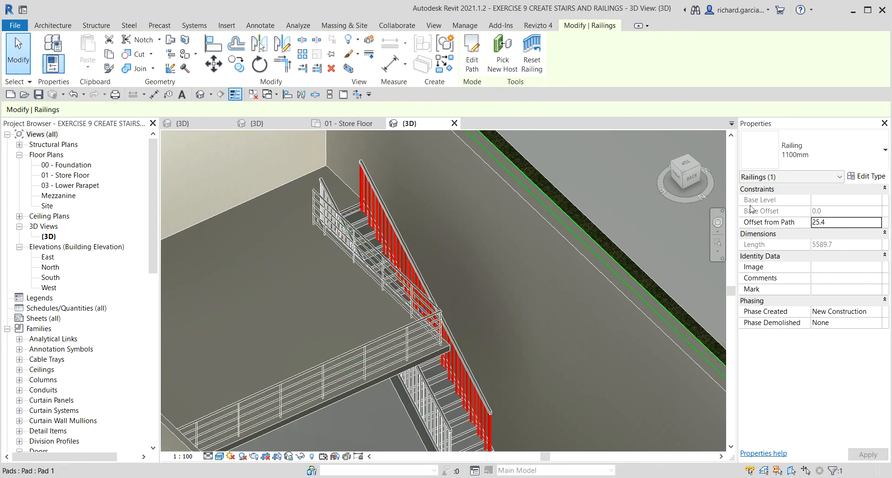
left_click(832, 155)
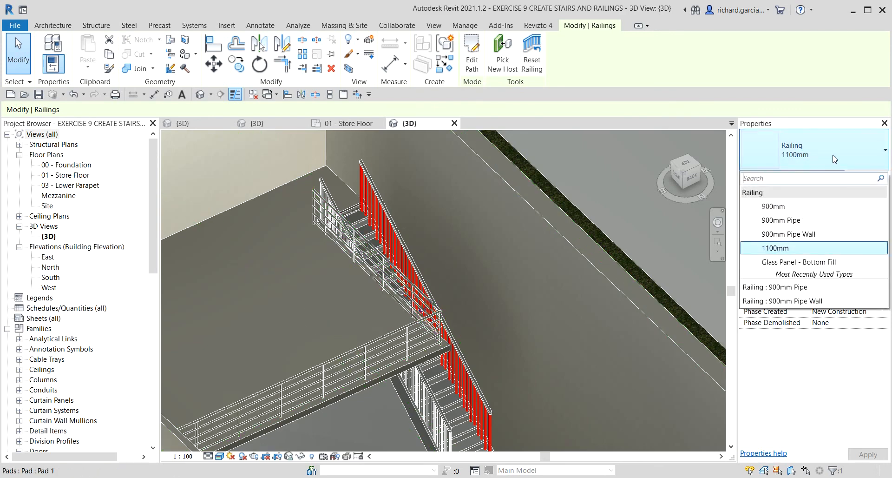
left_click(790, 221)
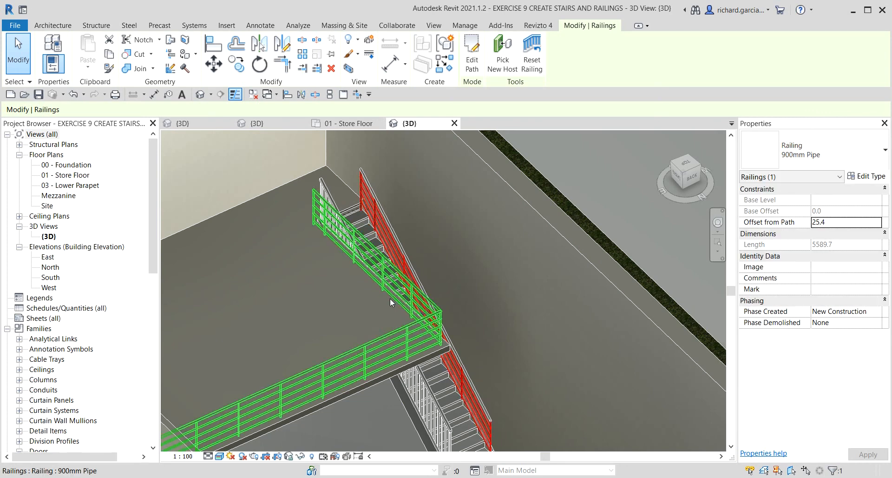
middle_click_drag(442, 258, 428, 241, "shift")
key("ctrl+z")
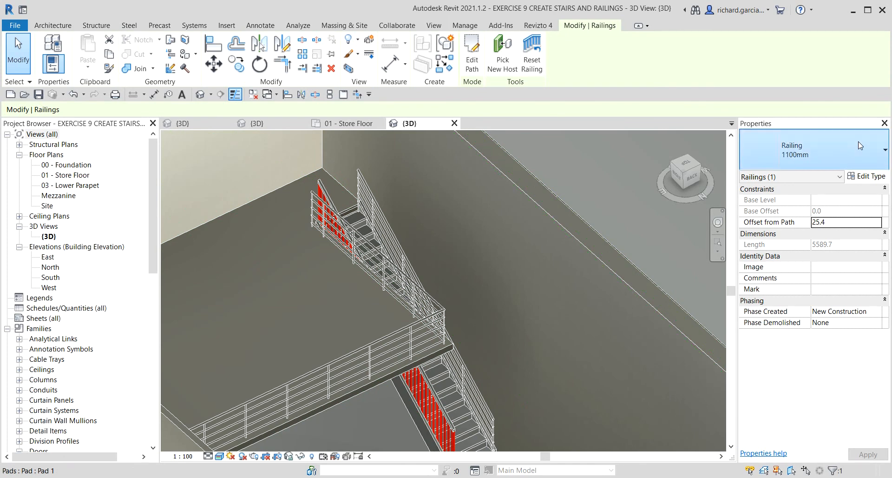
left_click(817, 150)
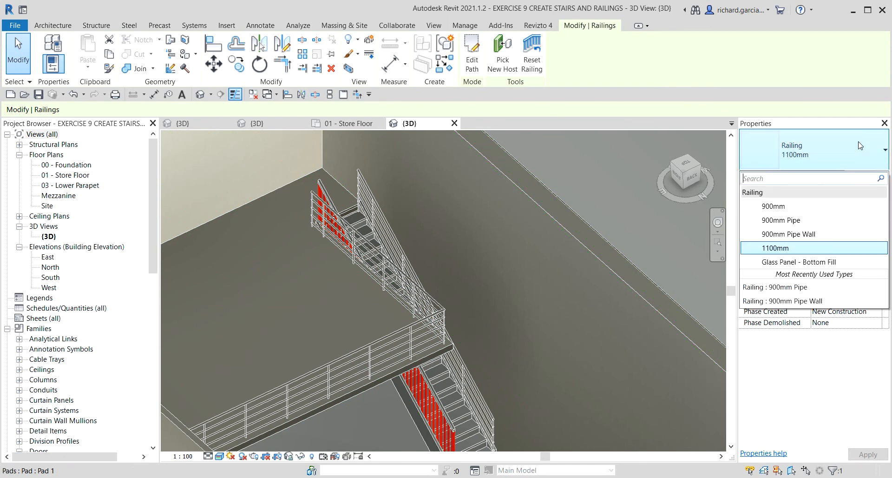
left_click(790, 221)
middle_click_drag(492, 230, 622, 415, "shift")
key("Escape")
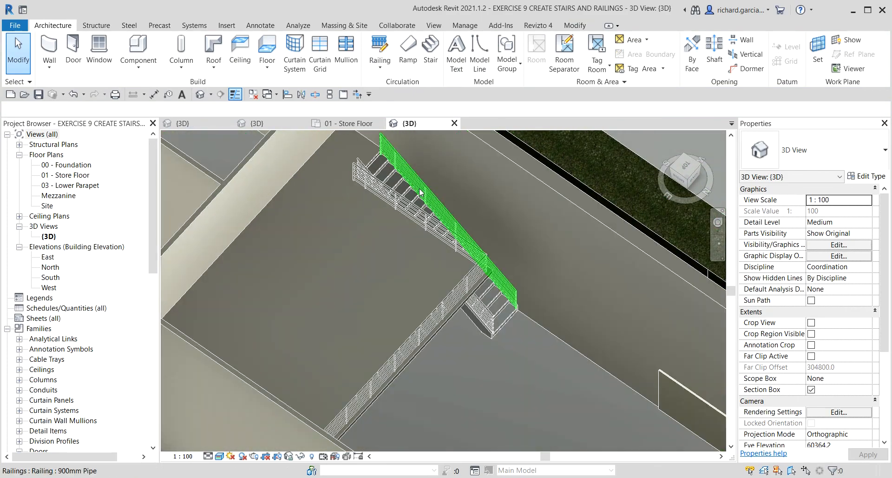
Step: Inspect the mezzanine and stair railings from several angles, then return the 3D view to its home orientation
scroll(420, 193, "up", 2)
scroll(399, 190, "down", 1)
scroll(348, 204, "down", 5)
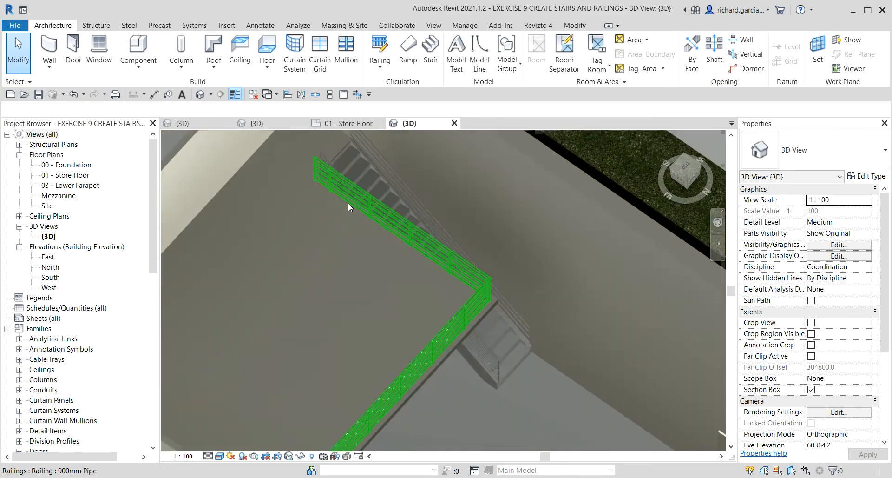
middle_click_drag(350, 204, 372, 308, "shift")
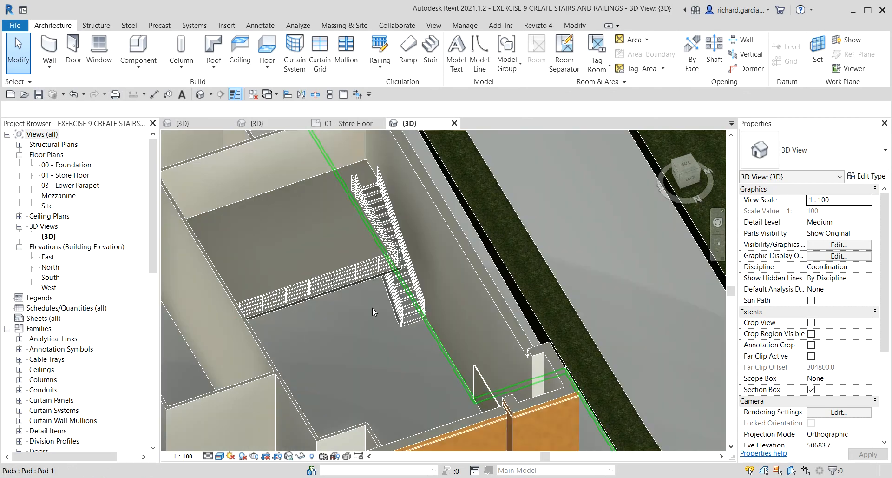
scroll(326, 266, "down", 6)
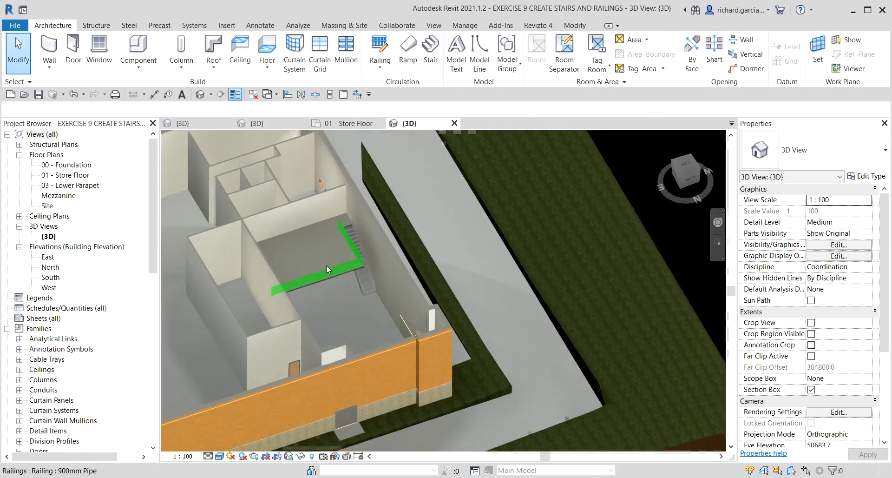
middle_click_drag(314, 305, 490, 298)
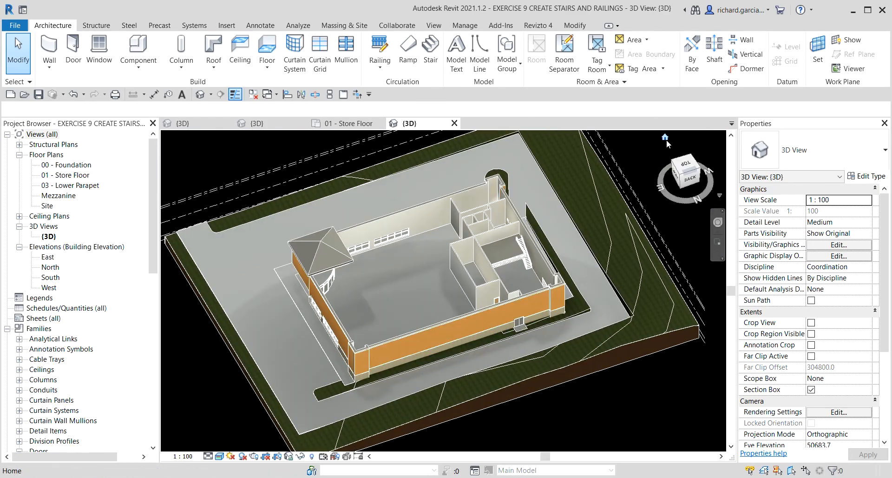
left_click(665, 137)
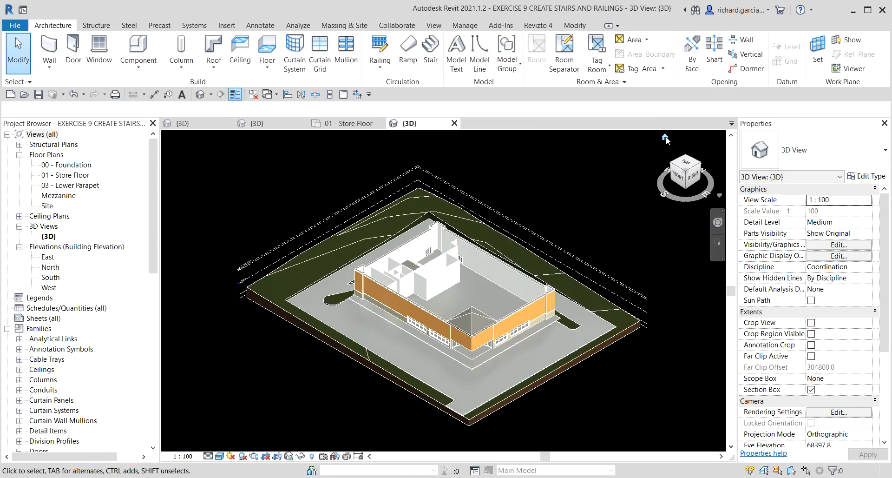
Step: Reveal hidden elements, unhide the Generic - 400mm roof over the building, and exit the reveal mode
left_click(312, 457)
left_click(460, 268)
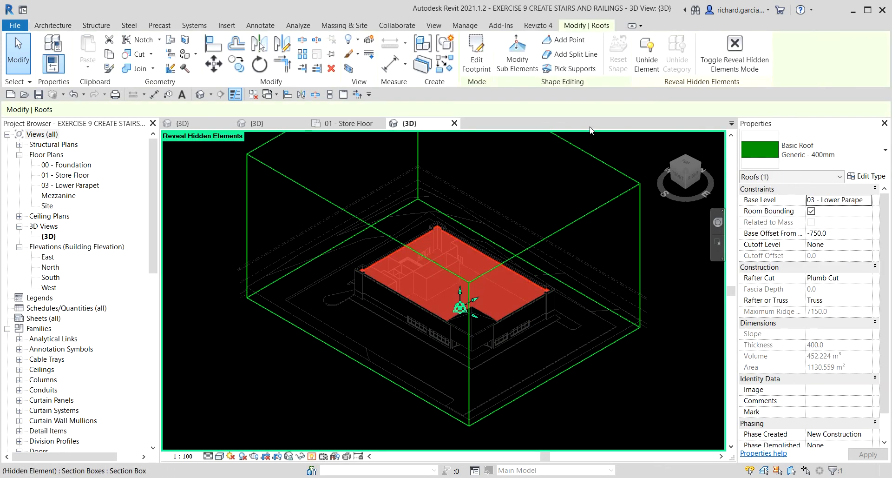
left_click(733, 58)
key("Escape")
scroll(481, 325, "up", 3)
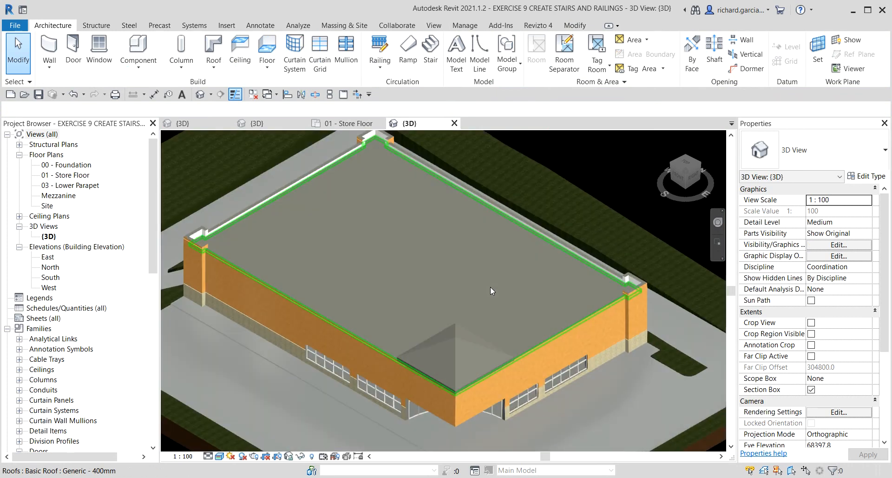
scroll(447, 270, "down", 1)
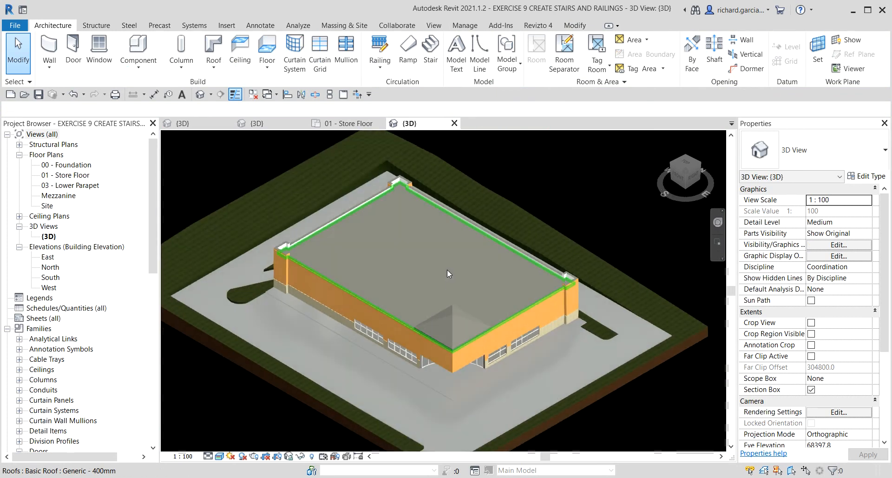
middle_click_drag(454, 273, 478, 280)
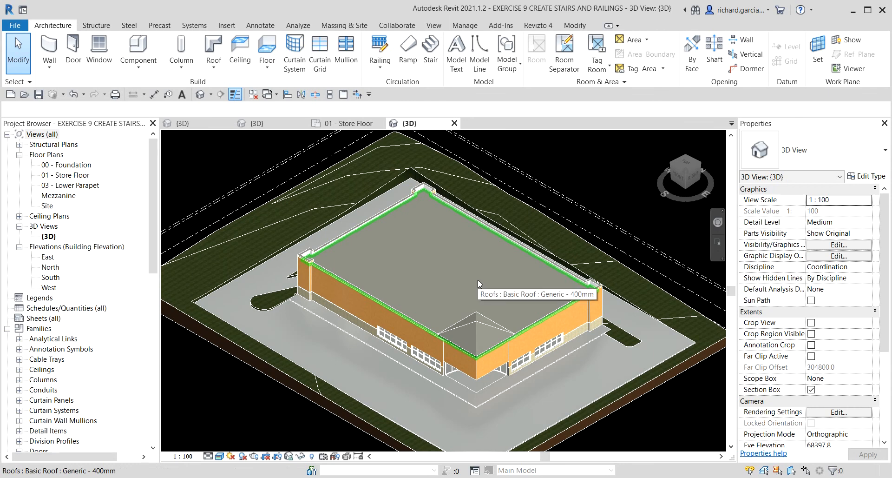